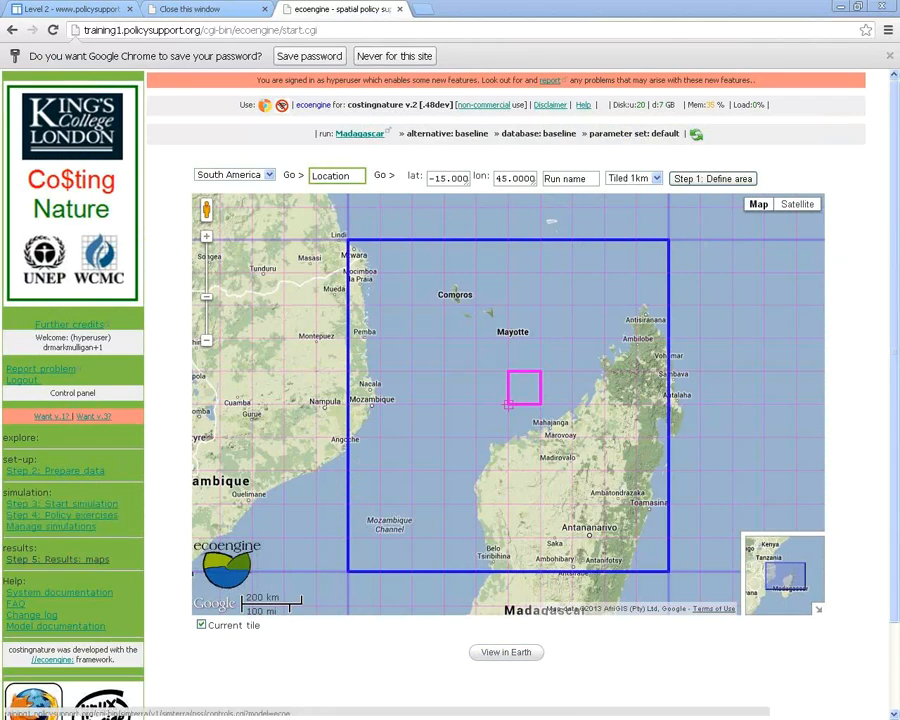
Glance at the key output maps list, close it, and return to the Level 2 training page
click(58, 560)
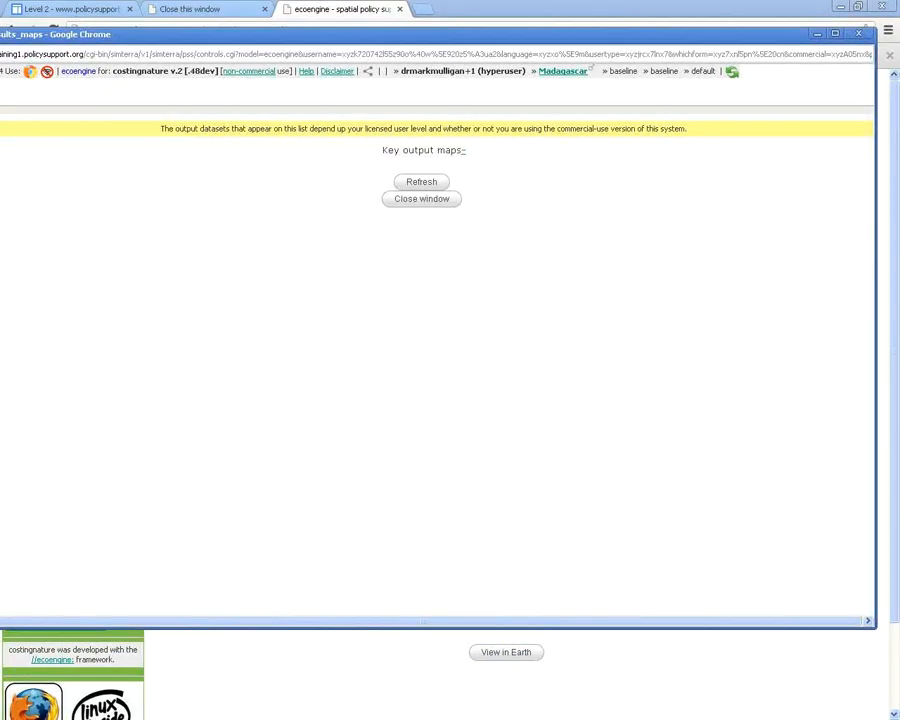
click(859, 33)
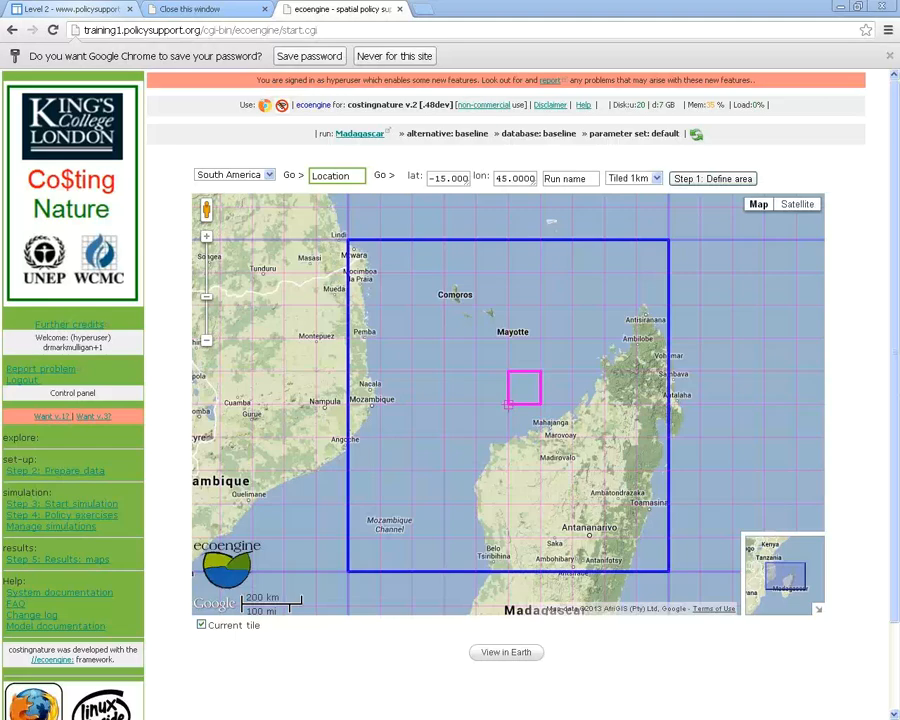
click(72, 9)
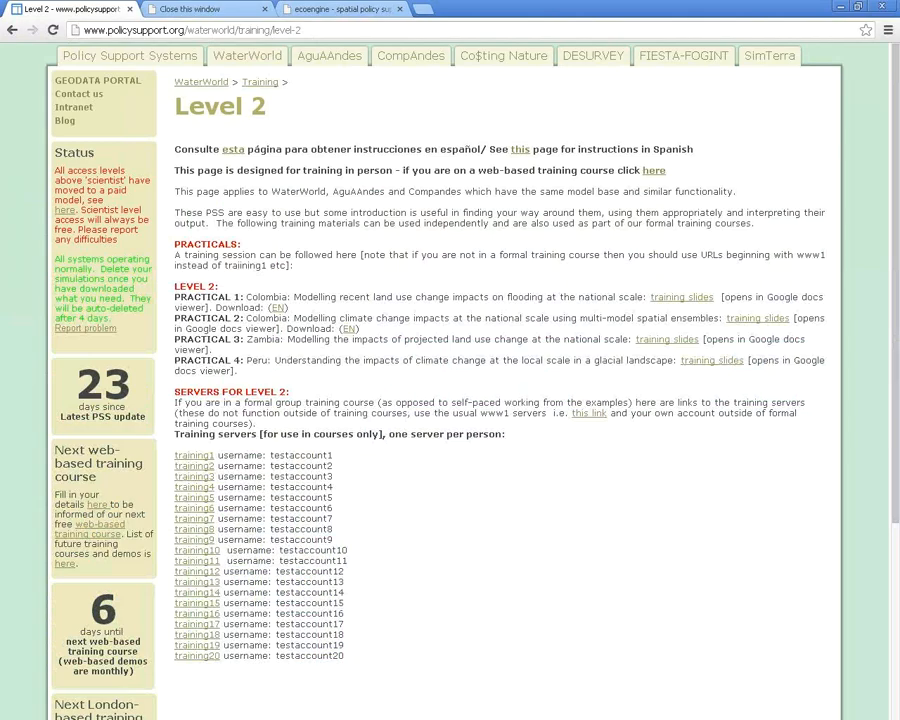
Cut the address back to policysupport.org/ and load the home page
key(ctrl+l)
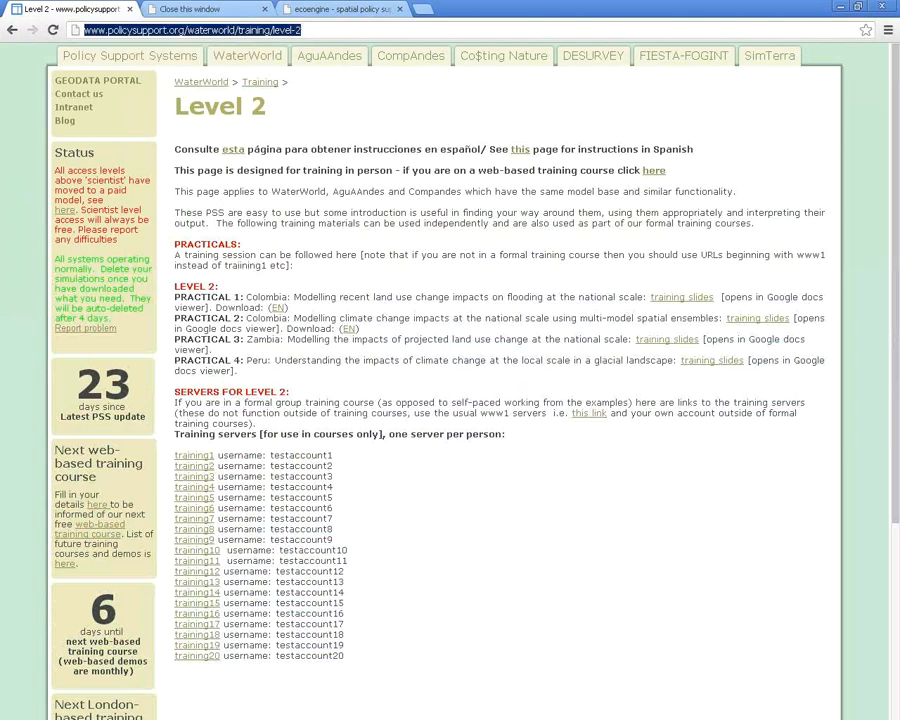
click(183, 30)
key(shift+End)
key(BackSpace)
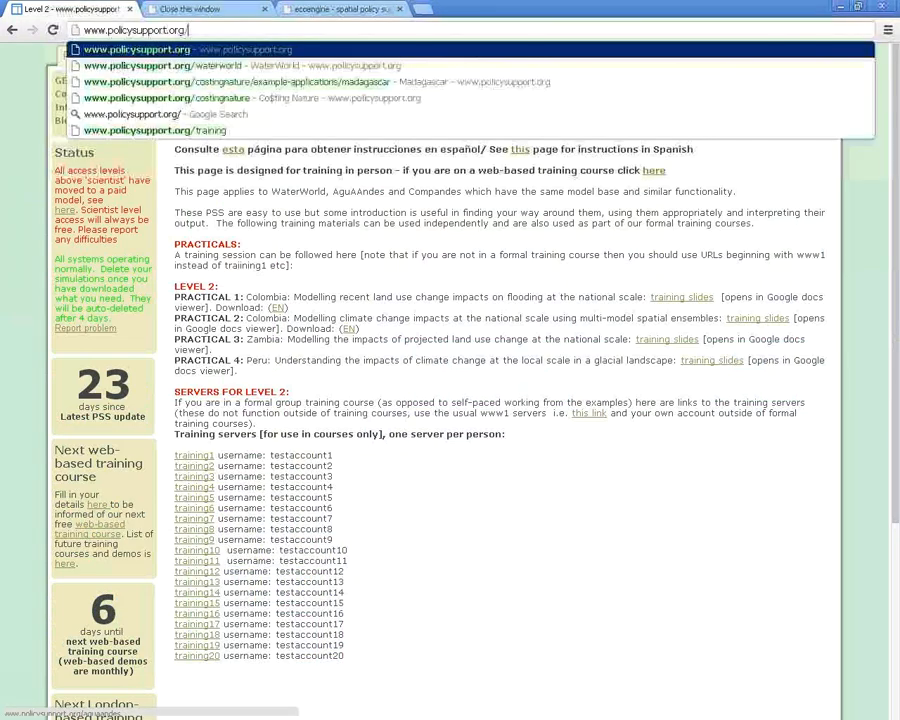
key(Return)
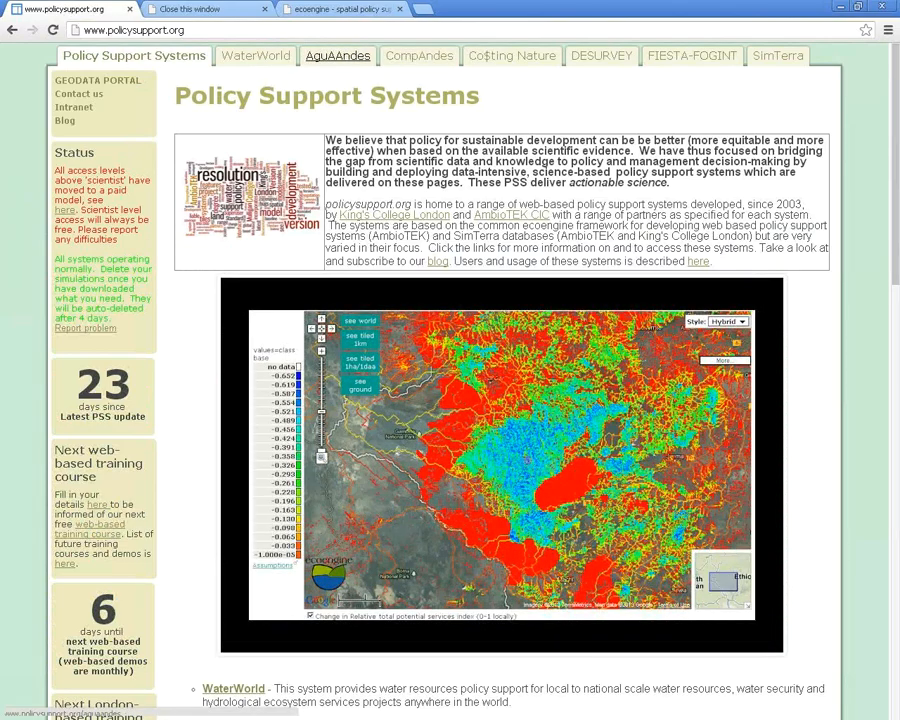
click(134, 30)
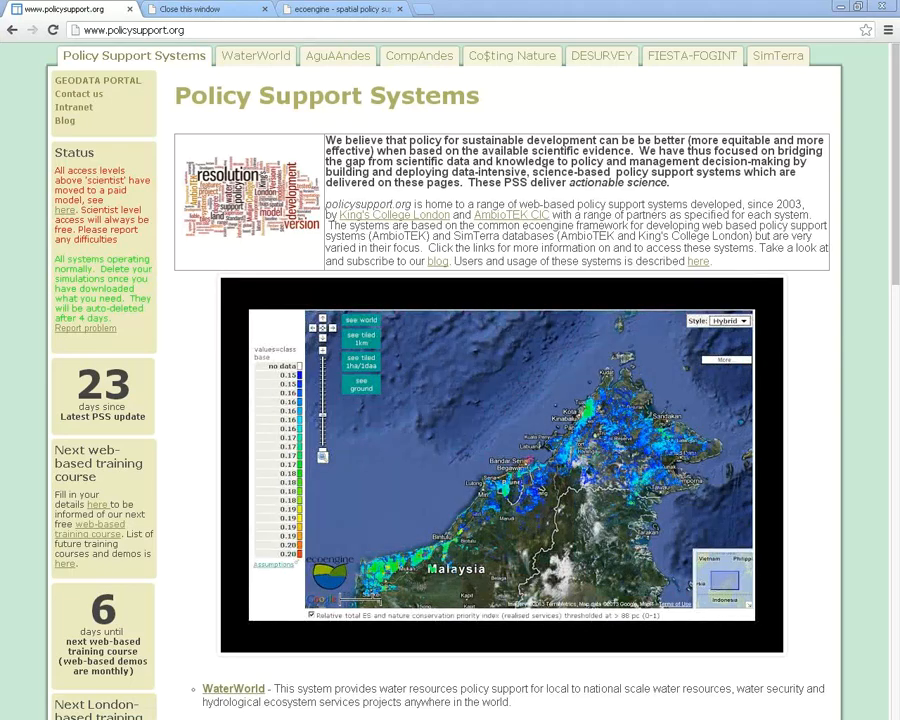
click(186, 30)
Select the web address, then open the Co$ting Nature page on the way to License costs
click(186, 30)
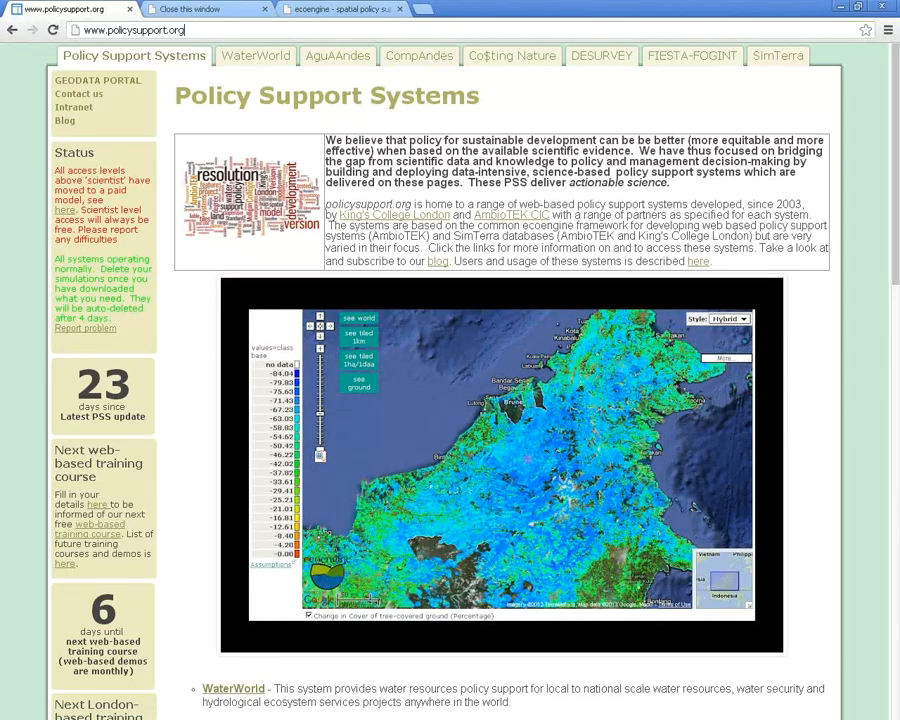
drag(186, 30, 62, 29)
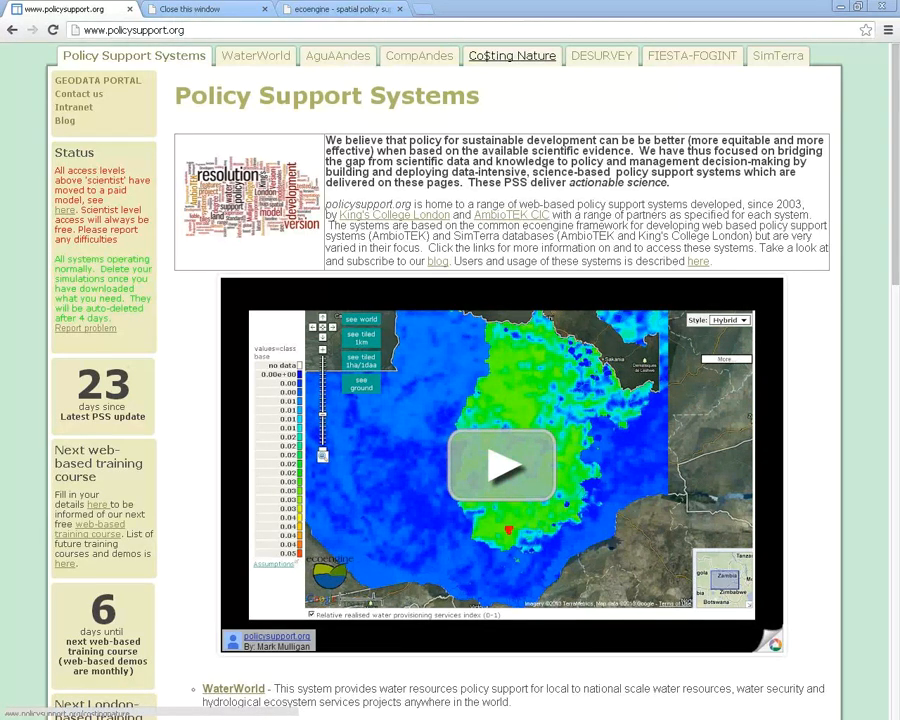
click(512, 56)
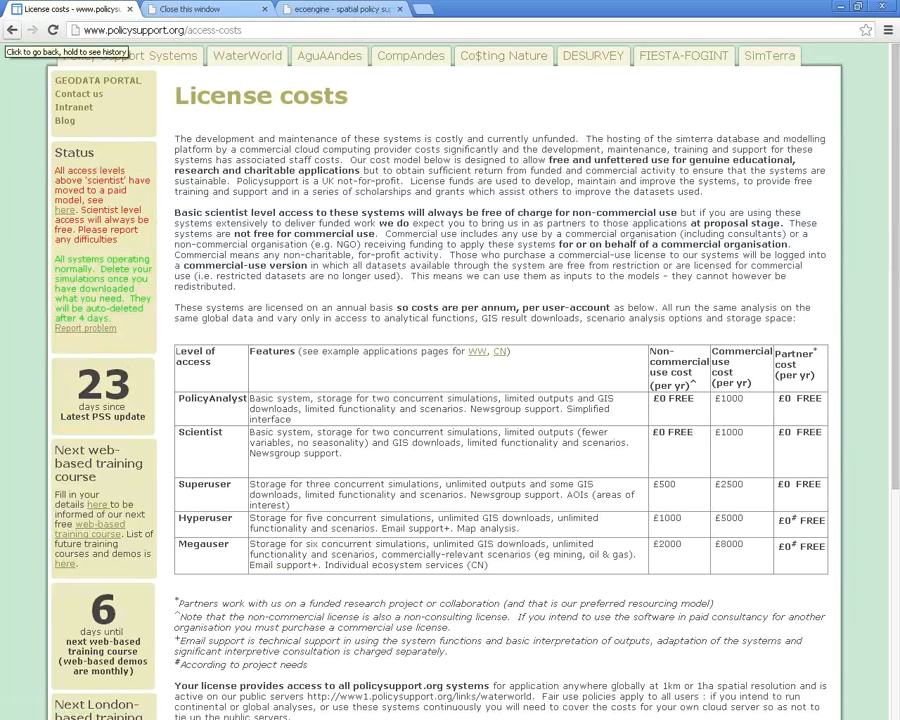
Go back to the Co$ting Nature overview and scroll through its access options
click(12, 30)
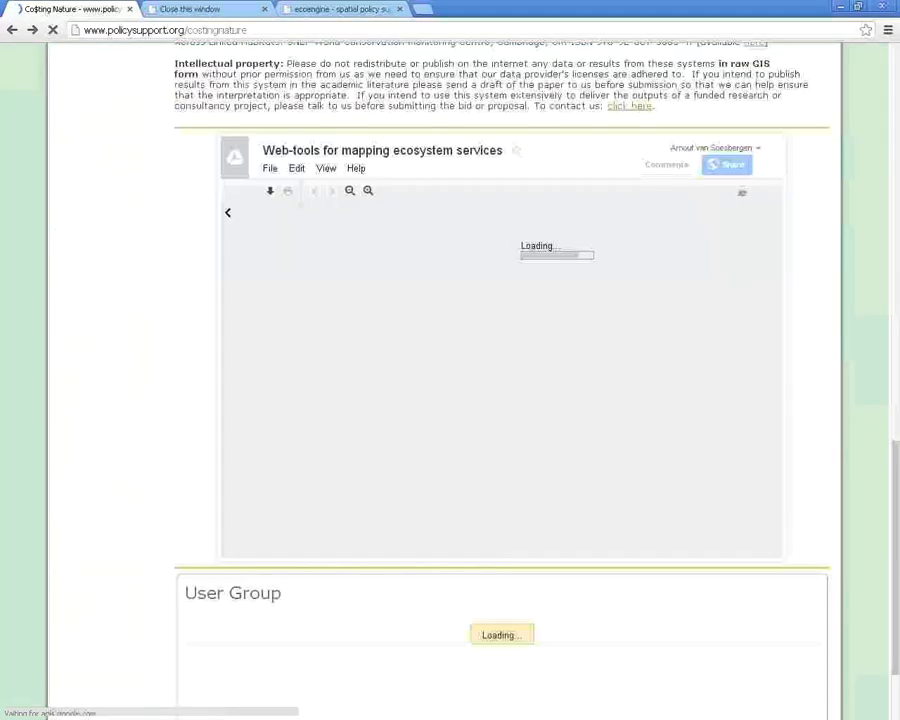
scroll(500, 400, up, 10)
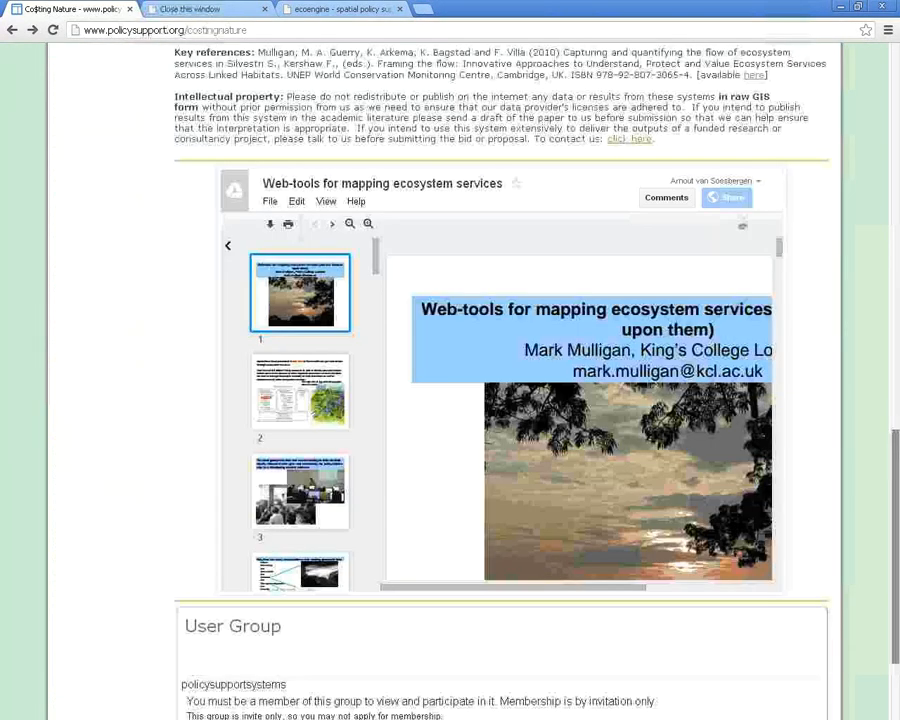
scroll(757, 347, up, 1)
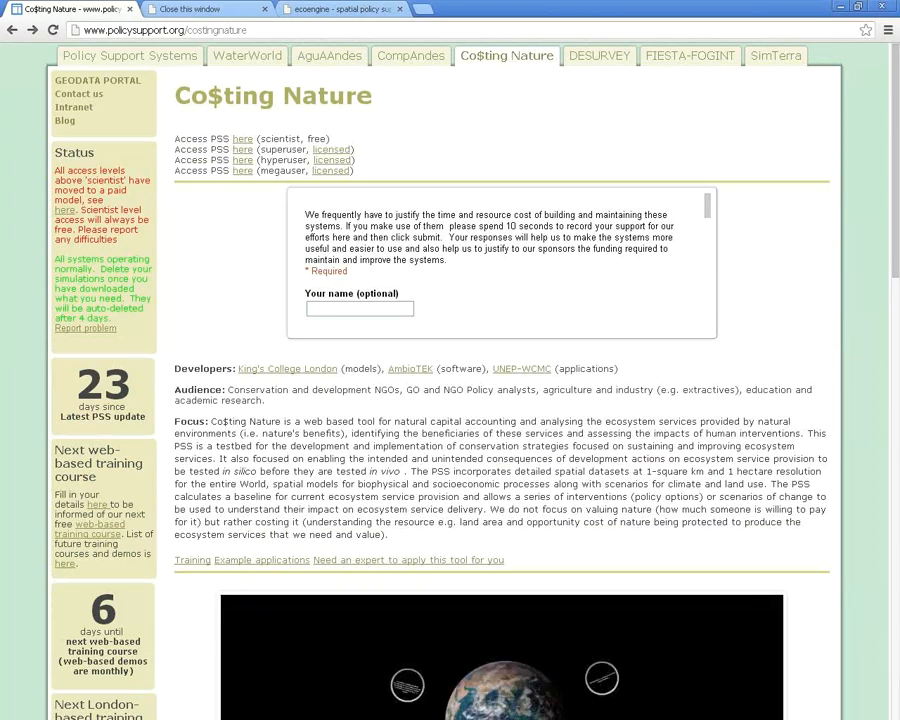
scroll(450, 400, down, 1)
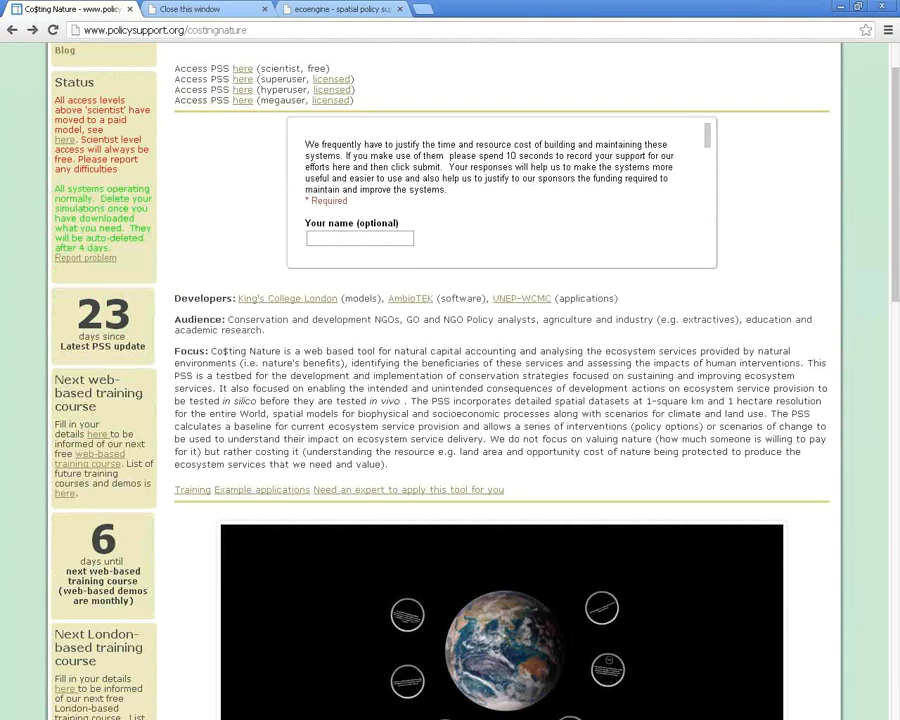
scroll(450, 400, down, 2)
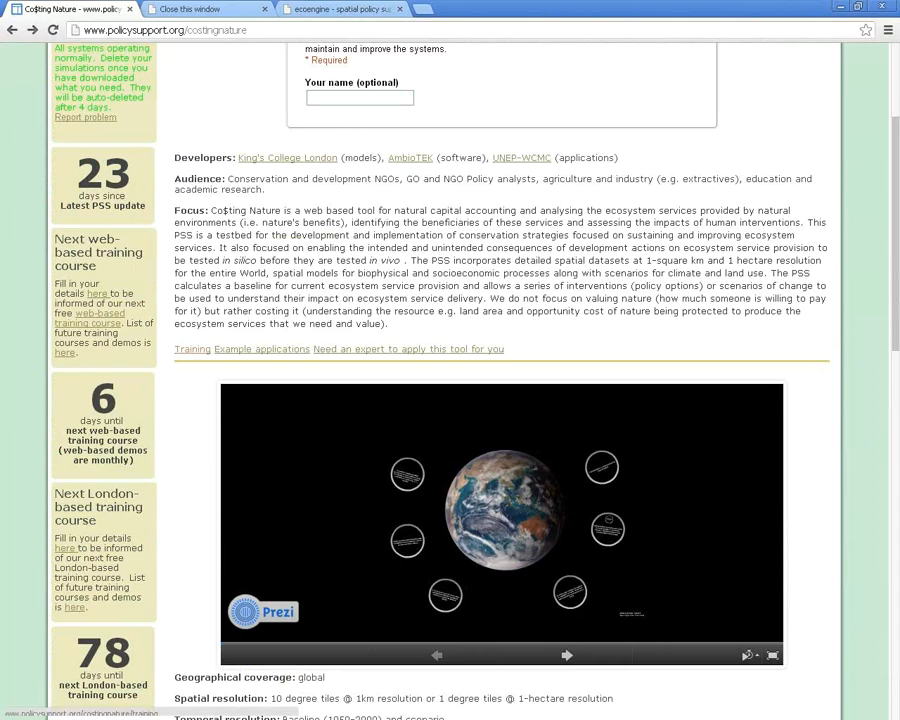
scroll(500, 400, up, 2)
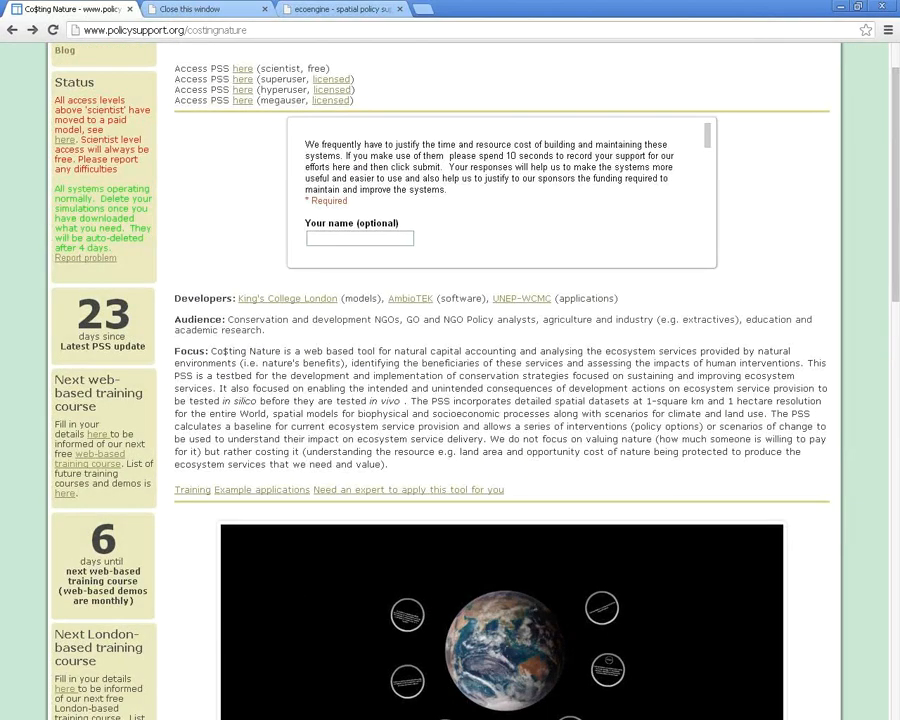
scroll(500, 400, up, 1)
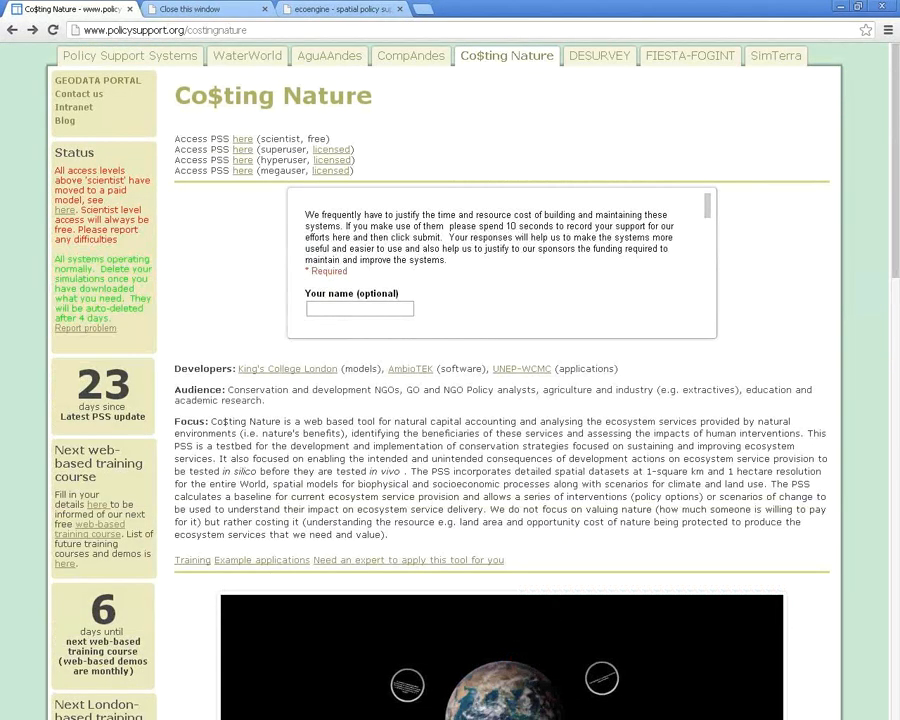
scroll(500, 400, down, 2)
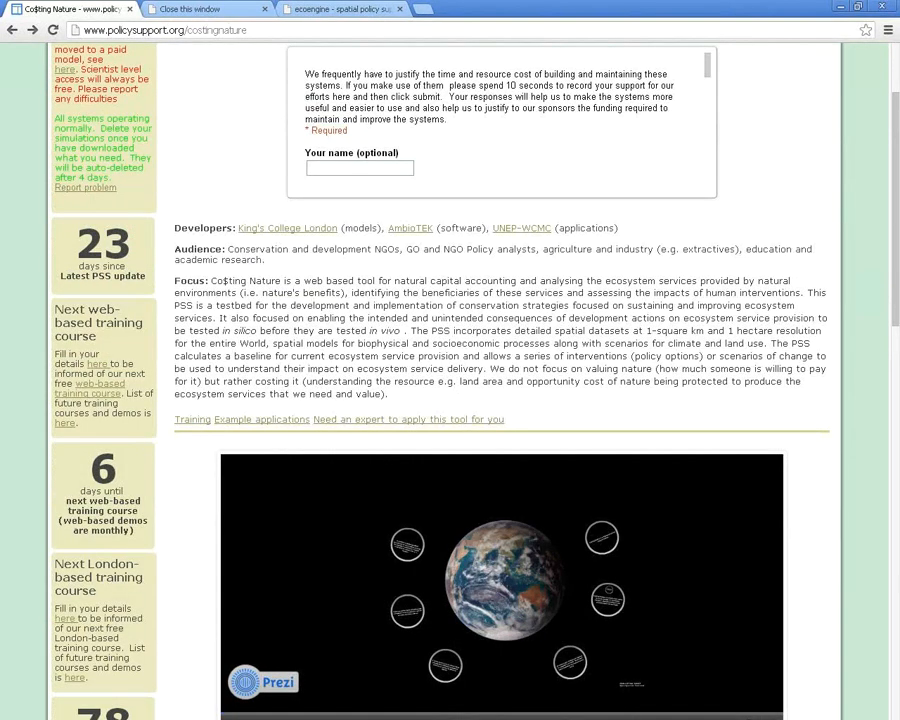
scroll(500, 400, up, 2)
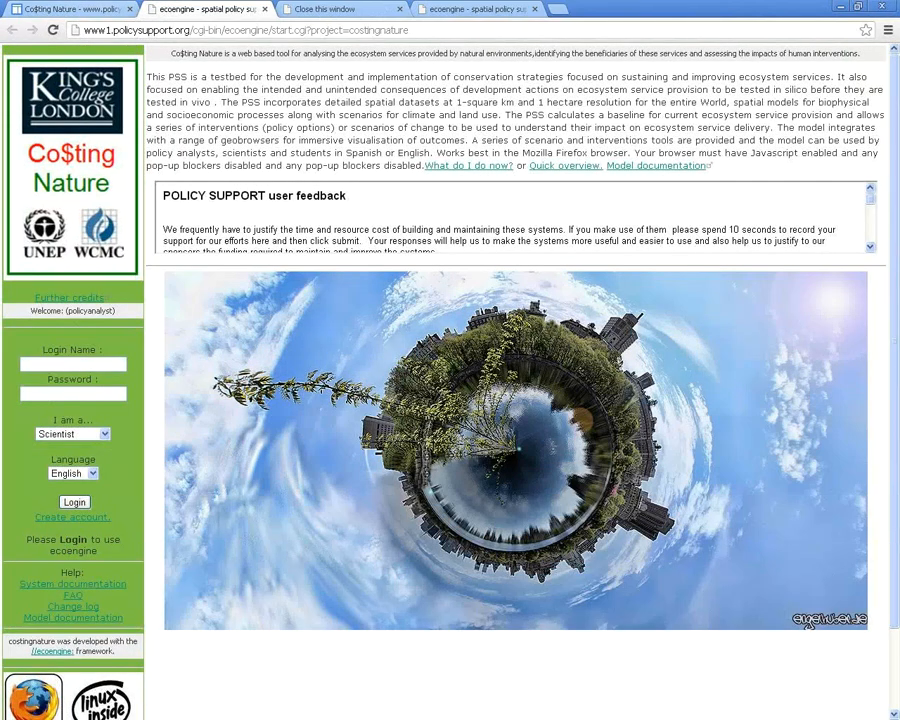
Close the extra login tab, visit the Training page, go back, and return to the ecoengine map tab
click(265, 9)
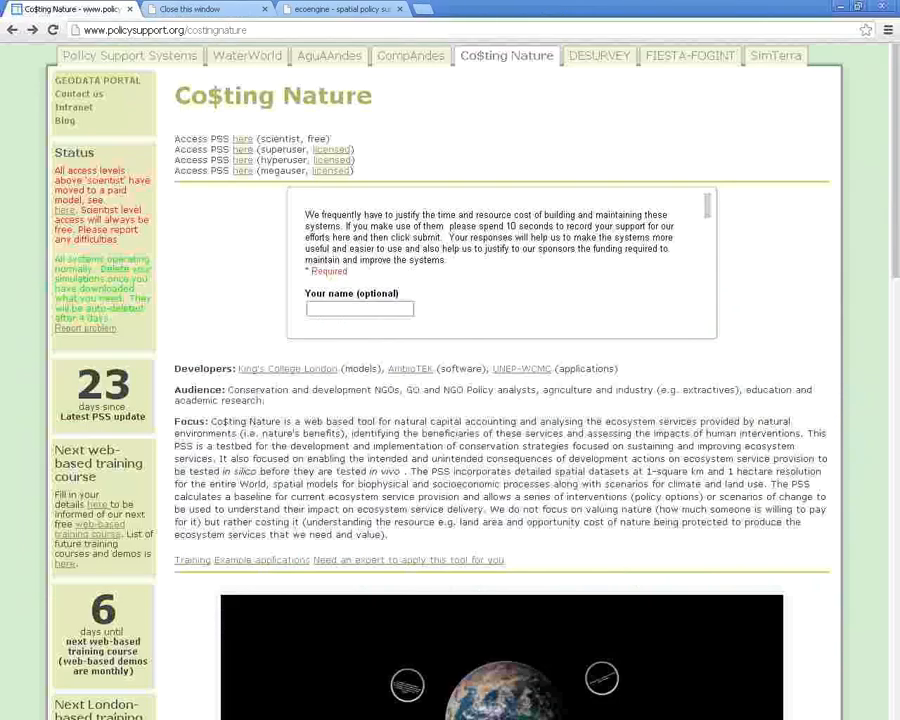
scroll(500, 450, down, 2)
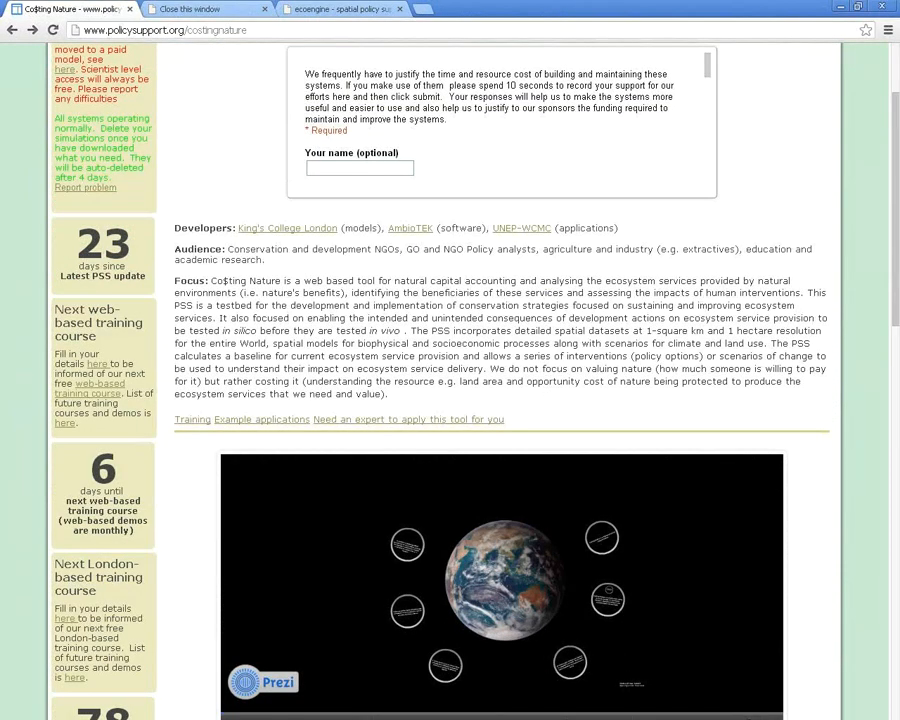
click(192, 419)
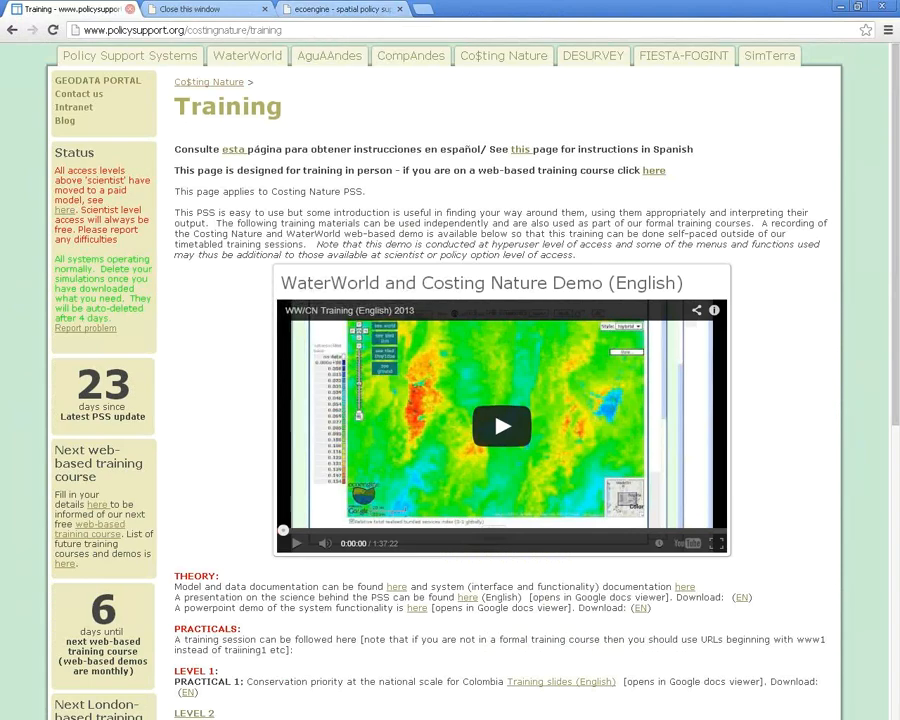
key(alt+Left)
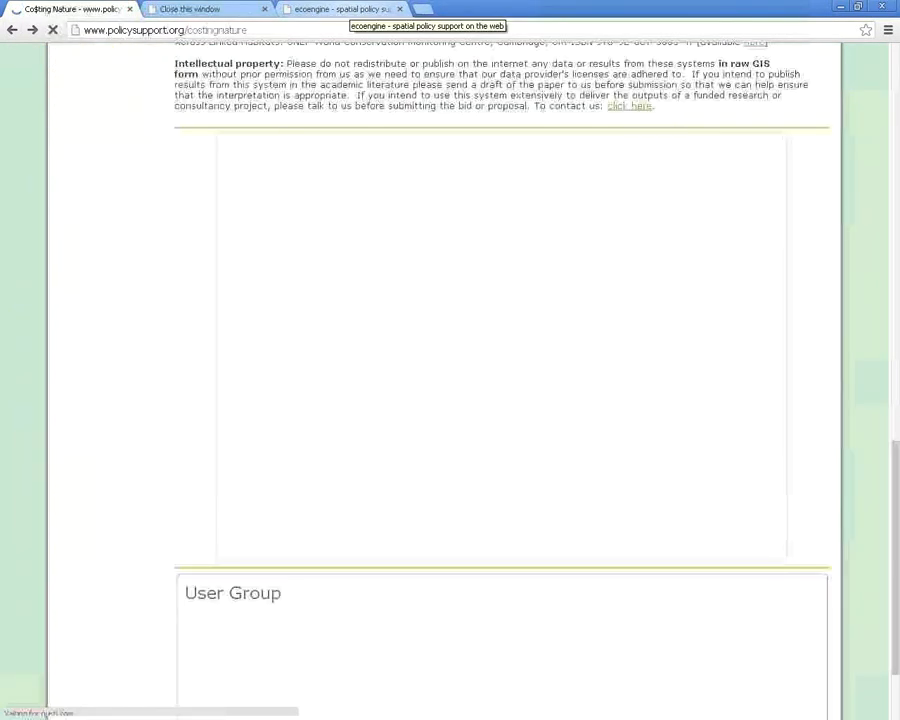
click(350, 9)
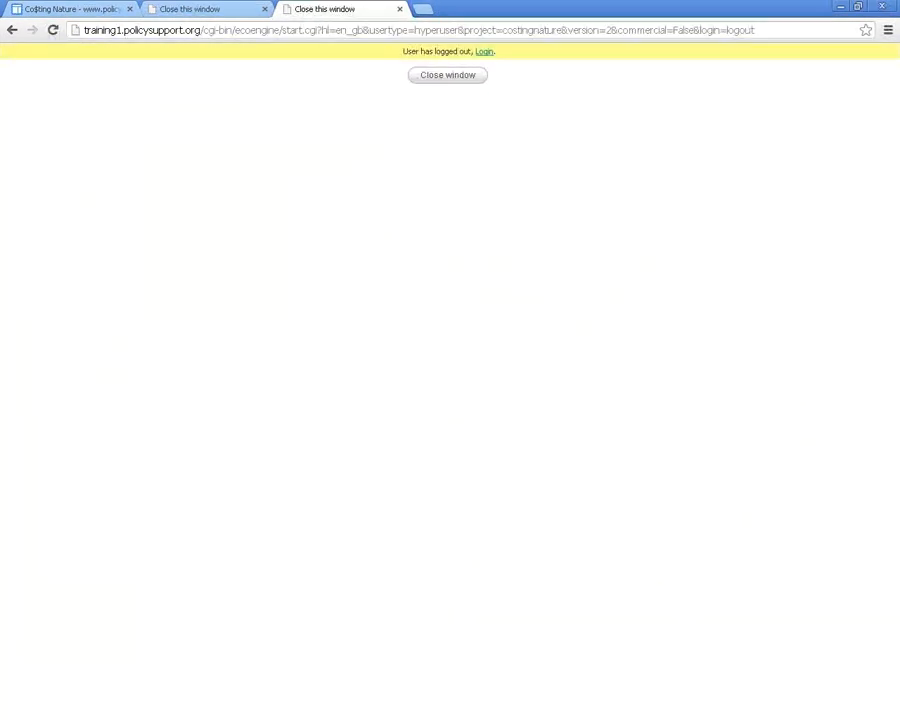
Remove the logout part of the address to load the login page, then choose 'Create account.'
click(700, 30)
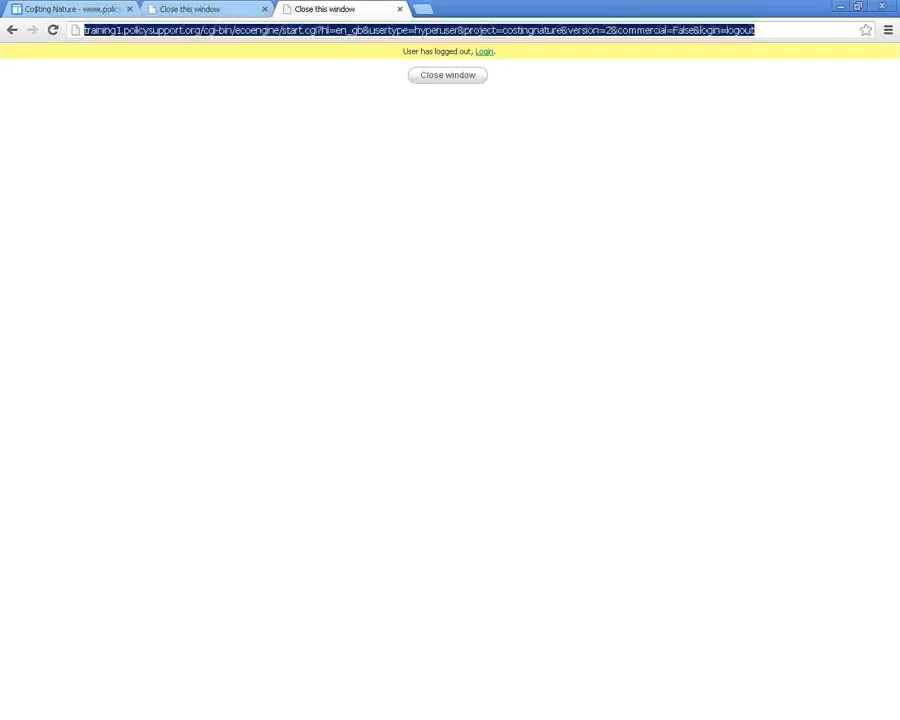
click(707, 30)
drag(612, 30, 755, 30)
key(BackSpace)
key(Return)
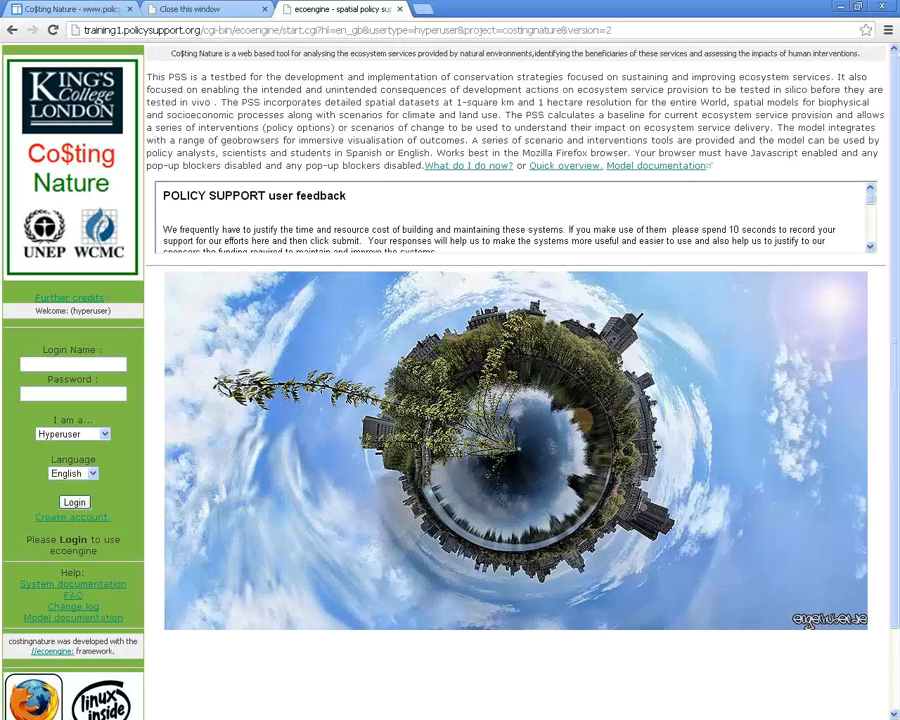
click(72, 517)
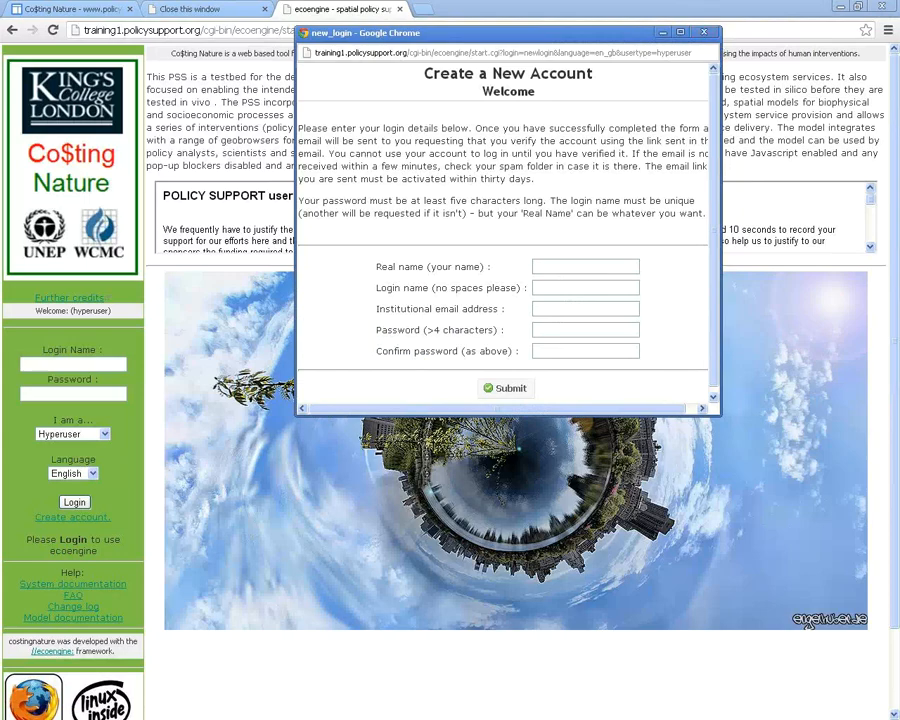
Widen the Create a New Account window to review its fields, then close it without submitting
drag(720, 220, 805, 220)
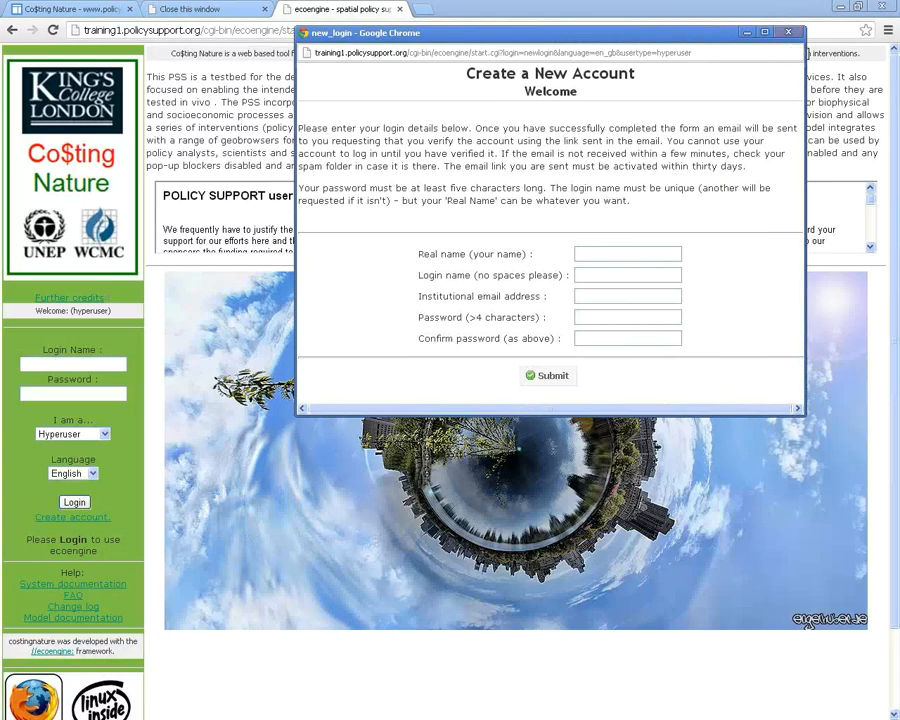
click(788, 32)
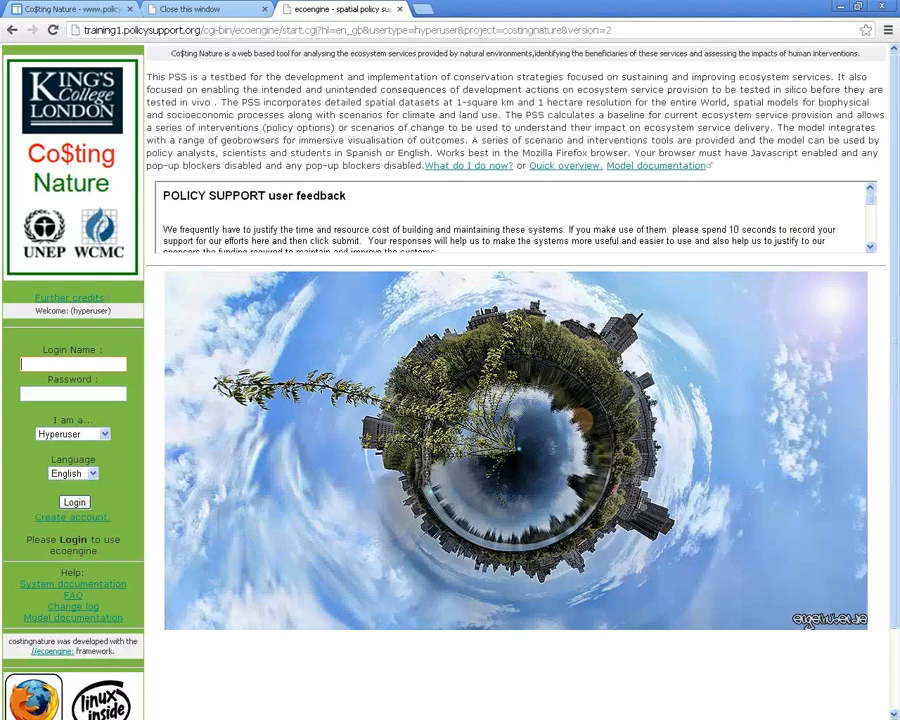
Log in as Hyperuser with the saved login name and password, then pan the map to East Africa
click(73, 364)
text(test)
key(Down)
key(Return)
text(••••••••••••)
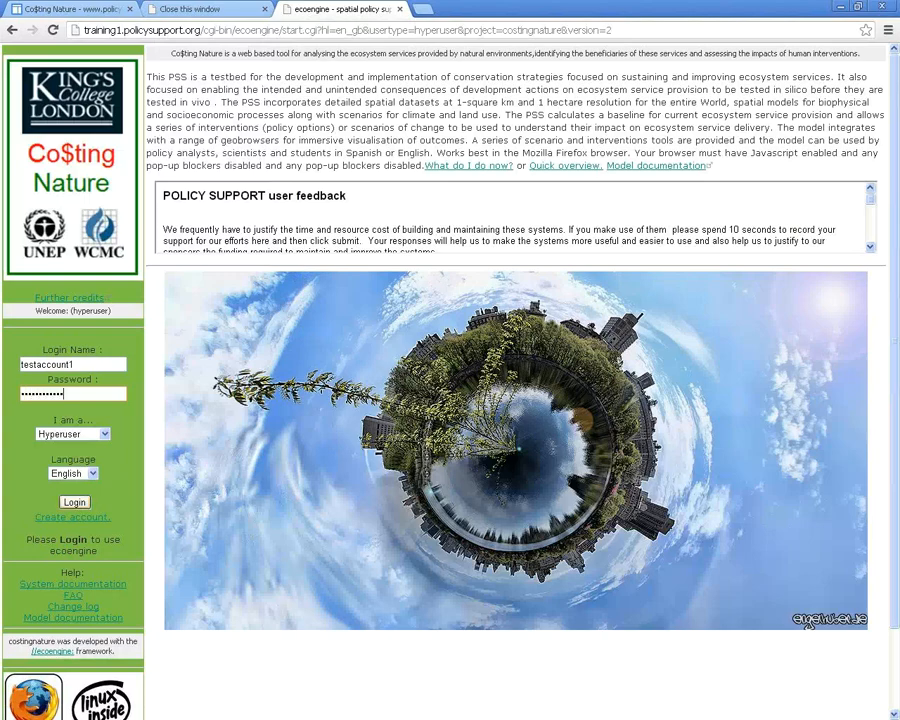
click(104, 434)
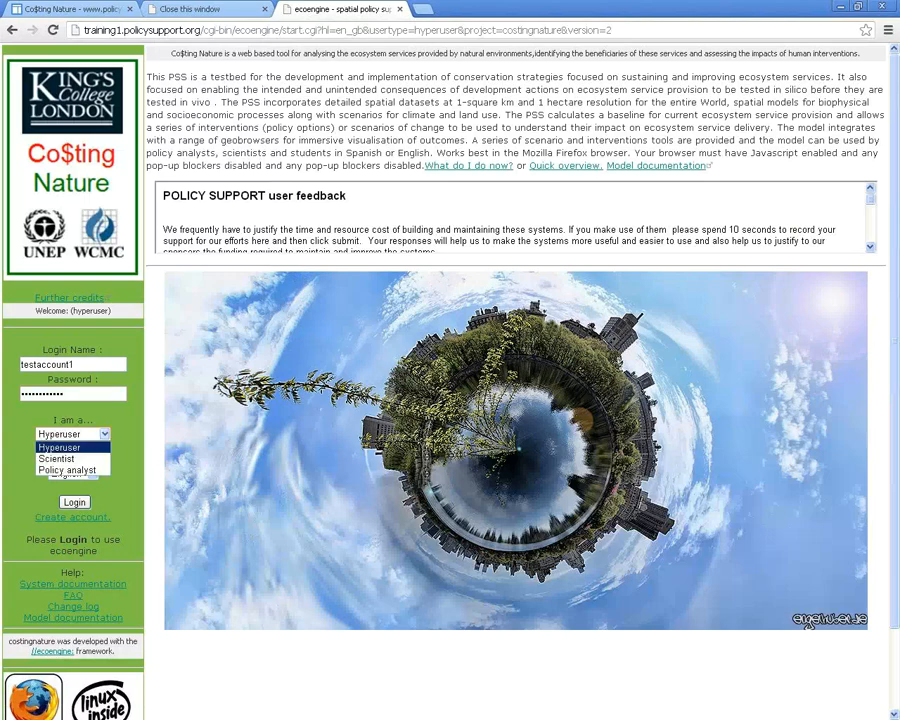
click(104, 434)
click(75, 502)
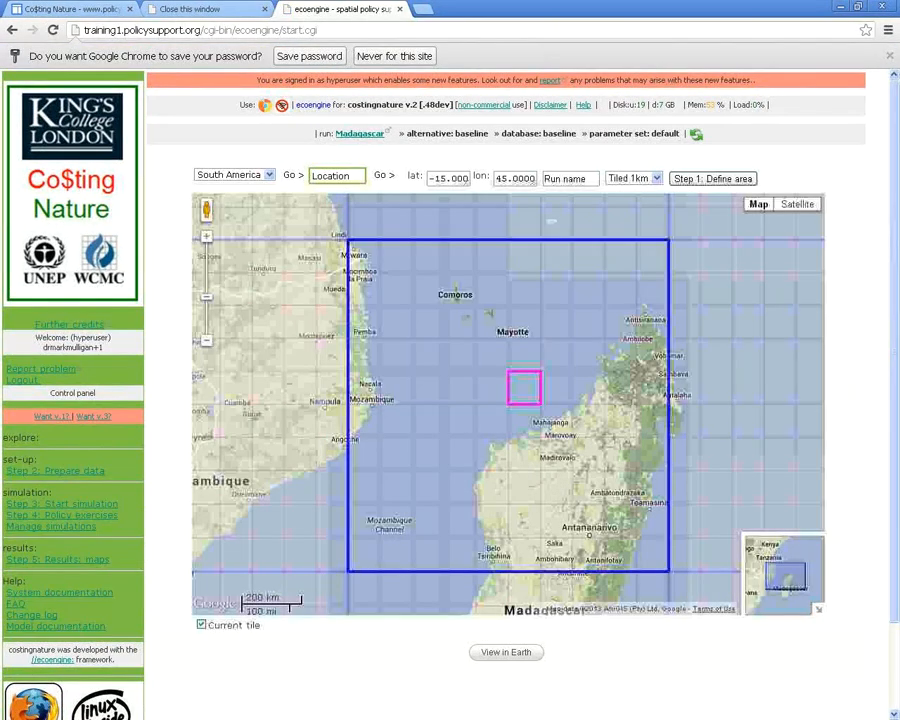
scroll(508, 404, down, 3)
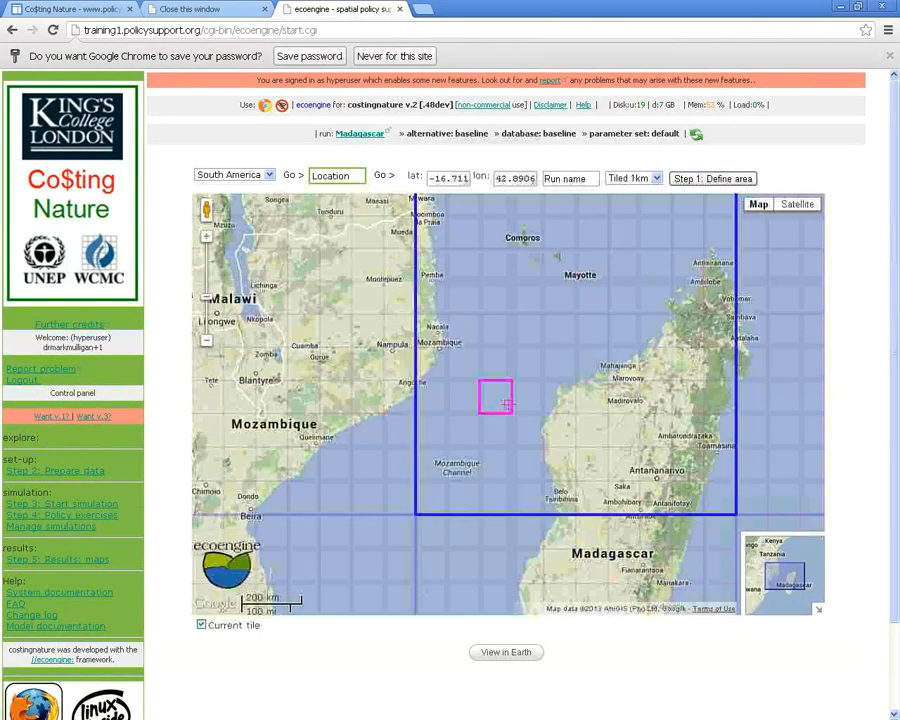
drag(508, 404, 487, 403)
Pan the map between Mozambique, Madagascar and the Seychelles, ending with Madagascar centred
scroll(492, 518, up, 1)
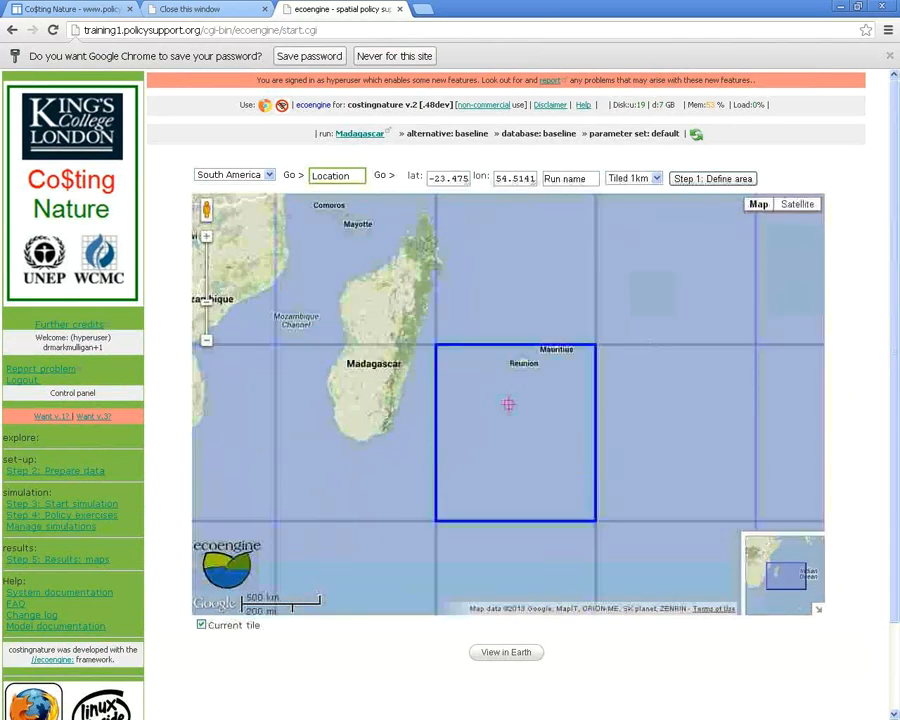
drag(421, 247, 552, 343)
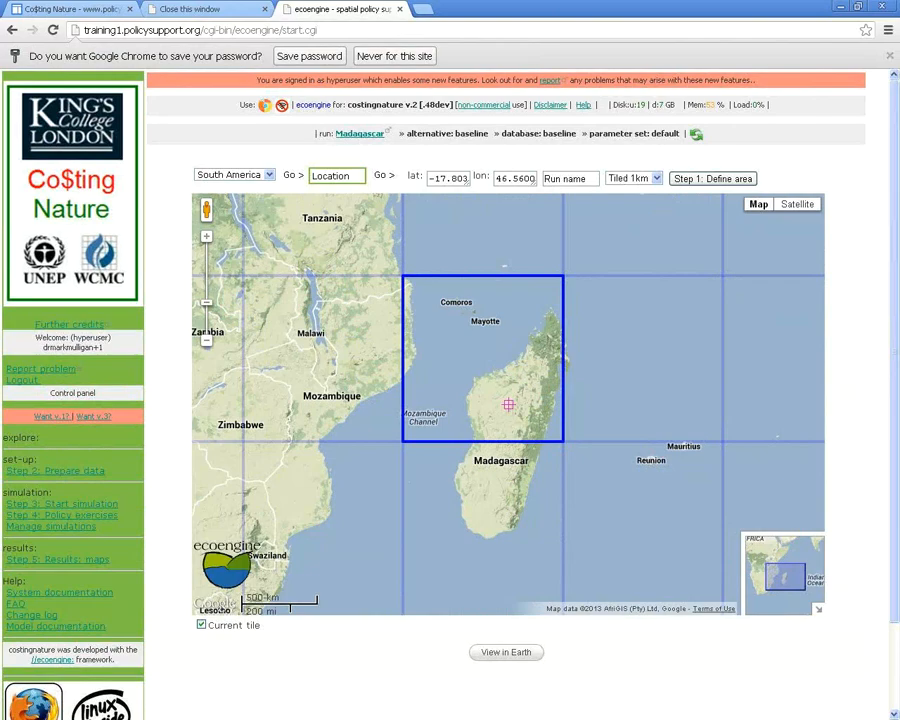
drag(552, 343, 530, 353)
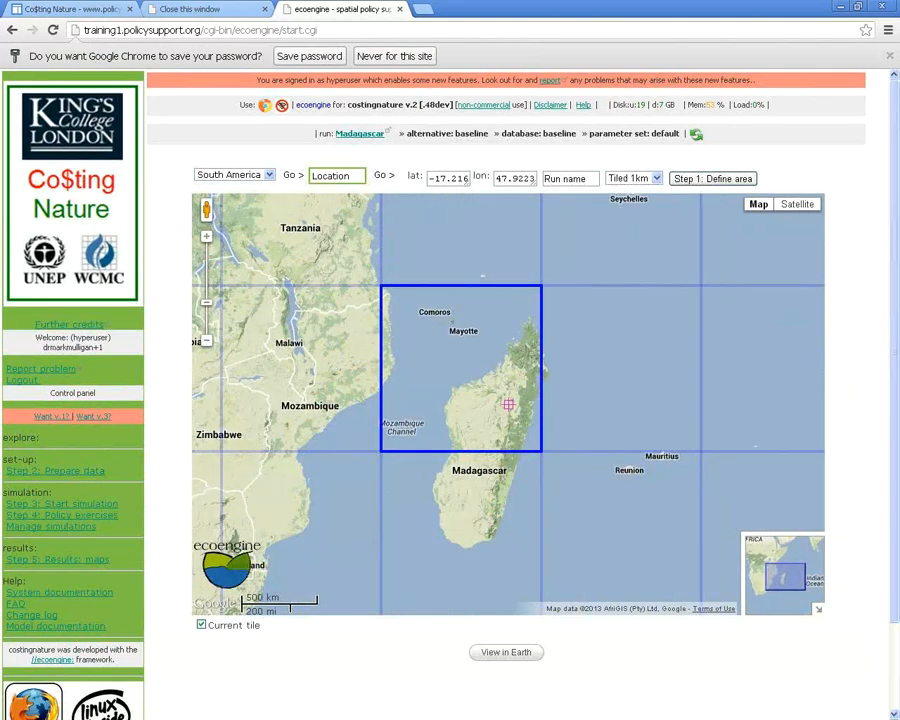
mouse_move(530, 353)
mouse_down()
mouse_move(707, 350)
mouse_move(544, 342)
mouse_up()
drag(304, 423, 443, 478)
scroll(568, 422, down, 1)
drag(351, 176, 287, 175)
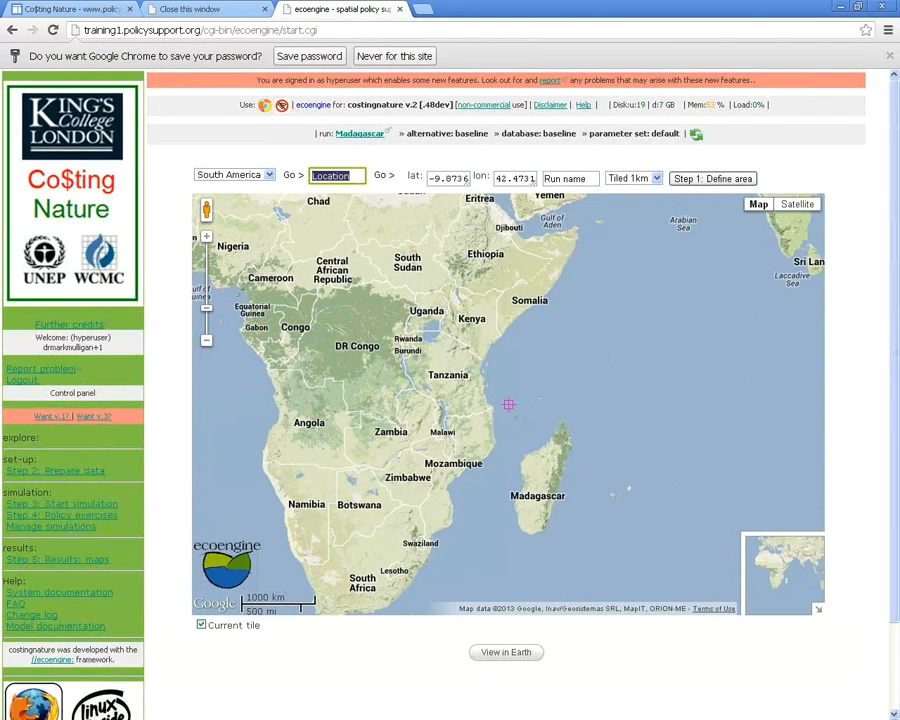
mouse_move(583, 450)
mouse_down()
mouse_move(576, 407)
mouse_move(574, 438)
mouse_up()
scroll(576, 407, up, 1)
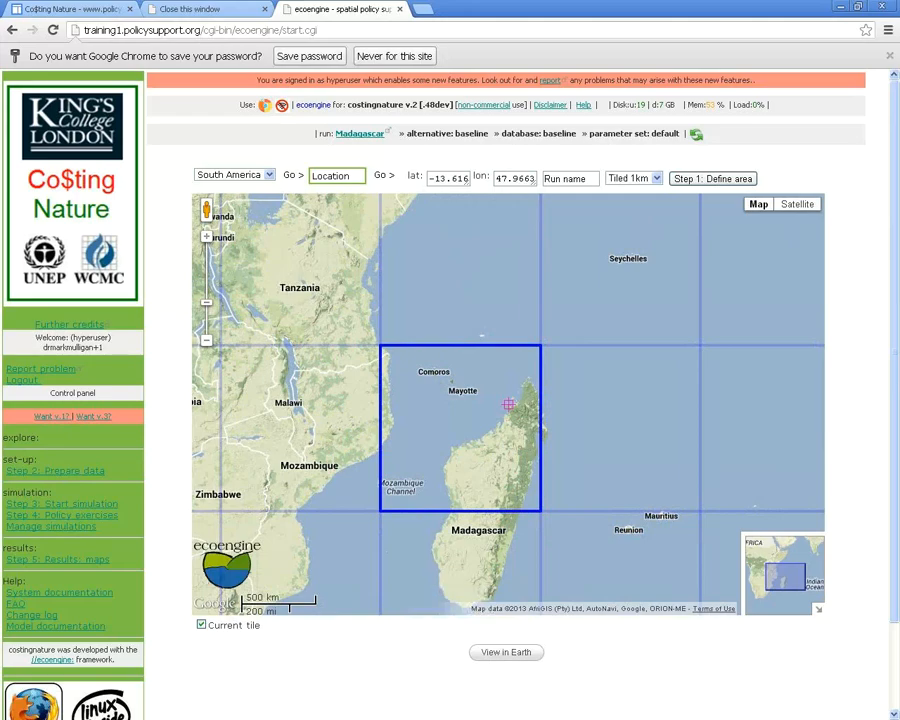
drag(574, 438, 389, 436)
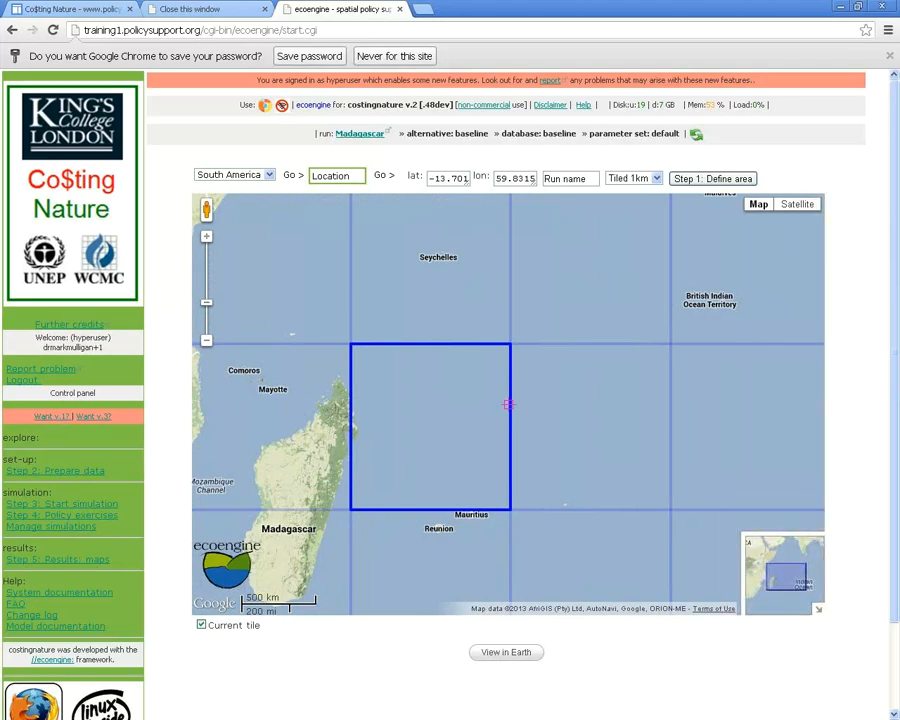
drag(389, 436, 636, 427)
Zoom in and out and nudge with arrow keys to recentre Madagascar at the 500 km scale
mouse_move(758, 204)
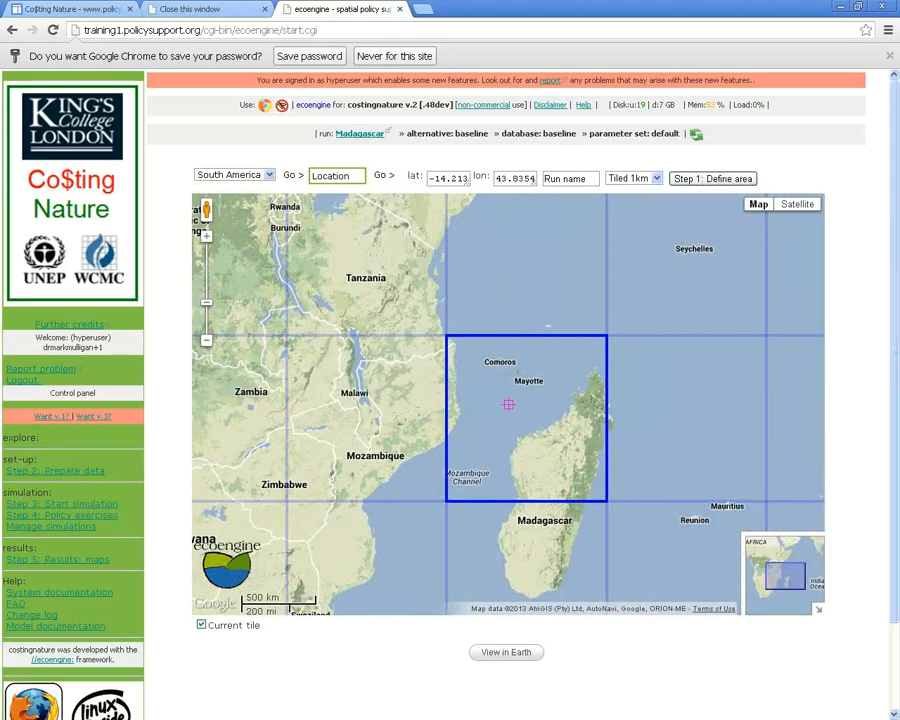
scroll(567, 459, up, 1)
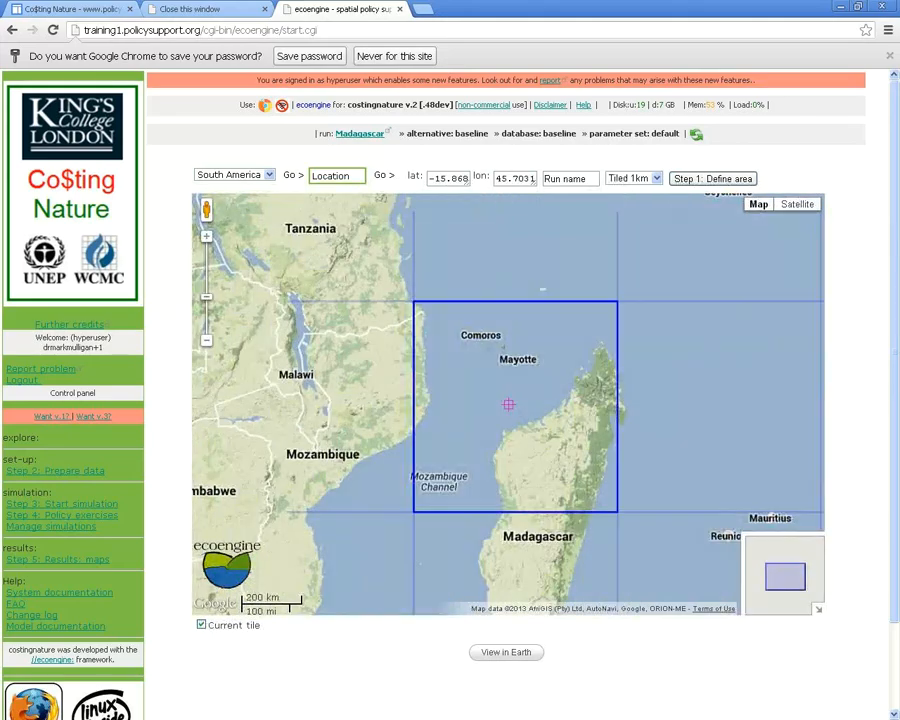
scroll(548, 422, up, 1)
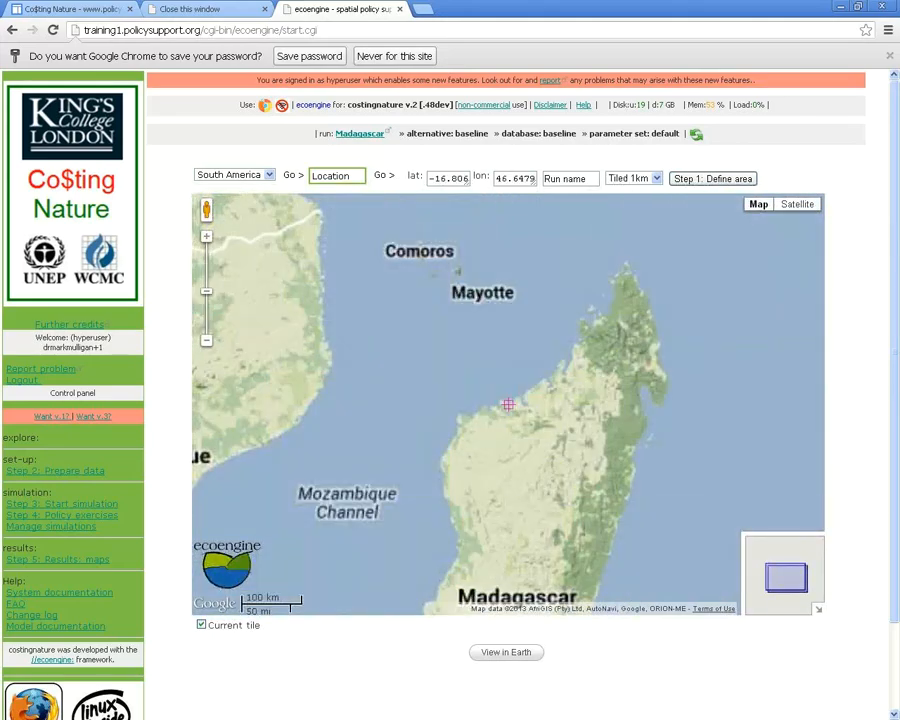
scroll(508, 404, up, 1)
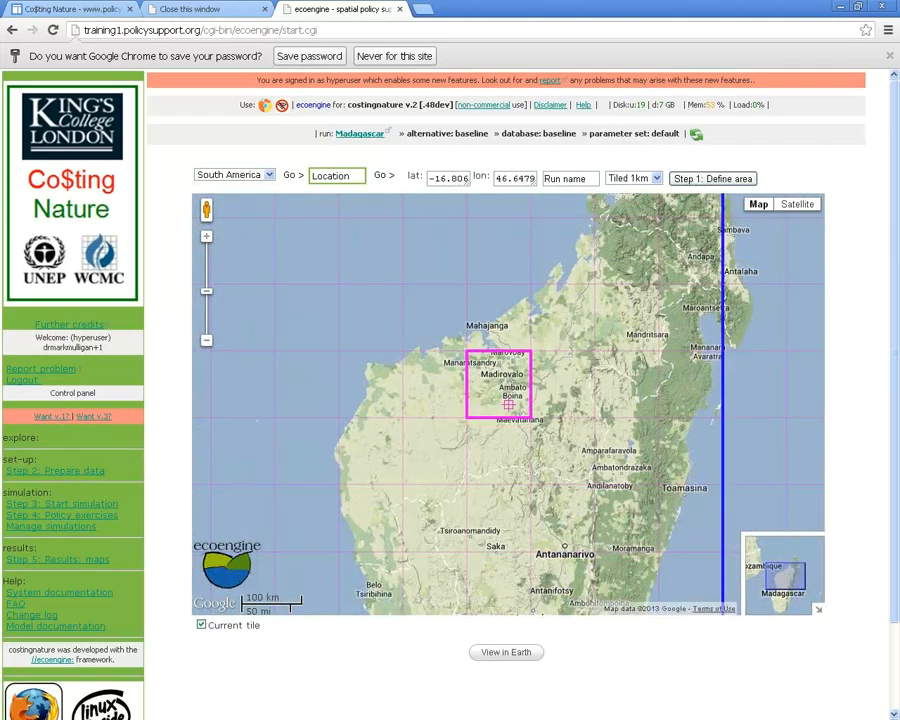
scroll(508, 404, down, 1)
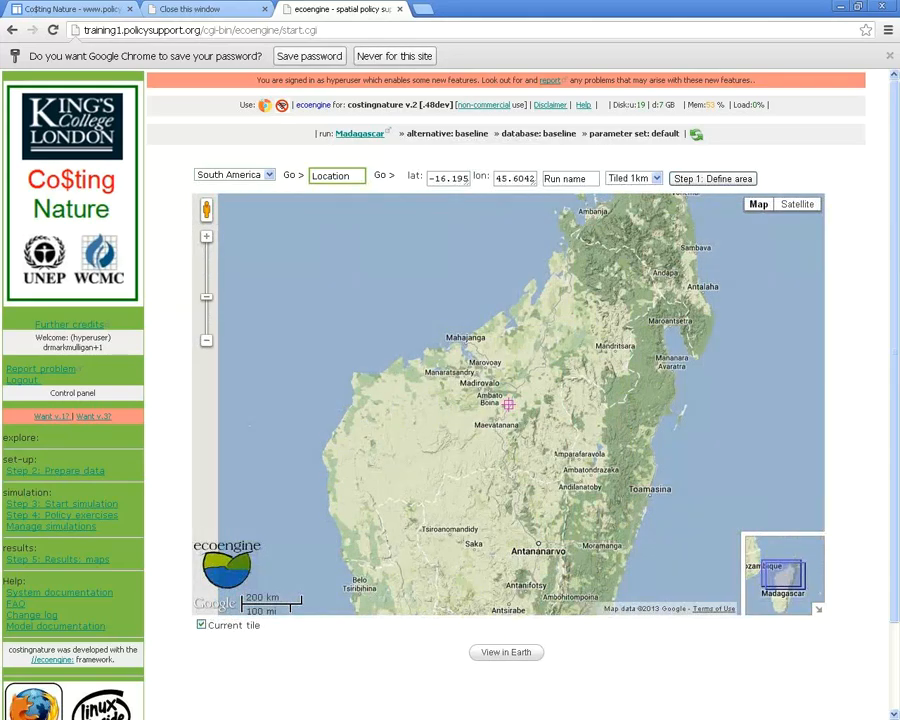
scroll(508, 404, down, 1)
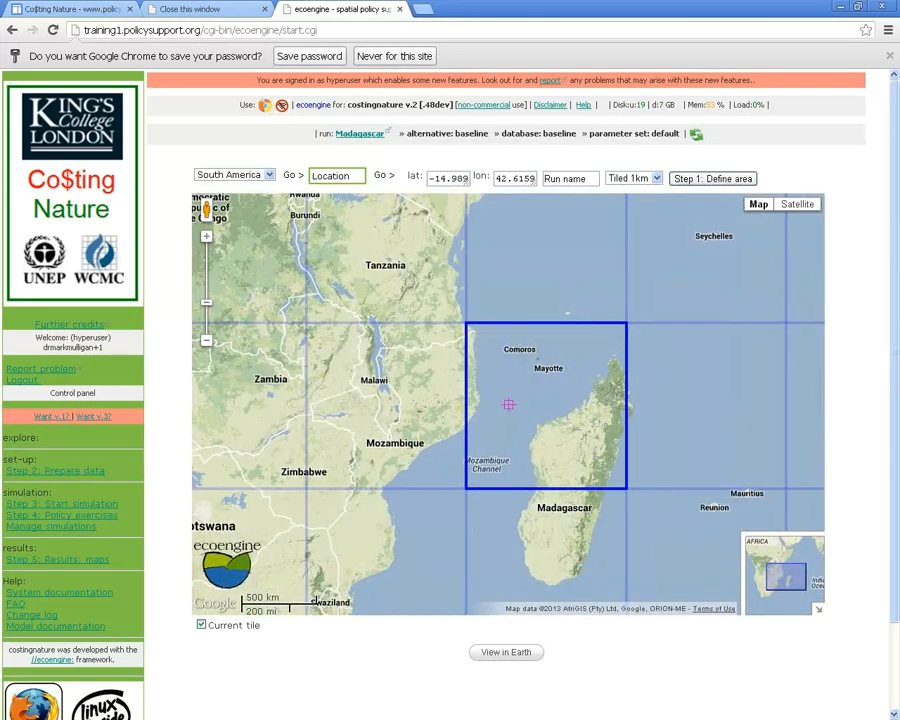
scroll(508, 404, up, 3)
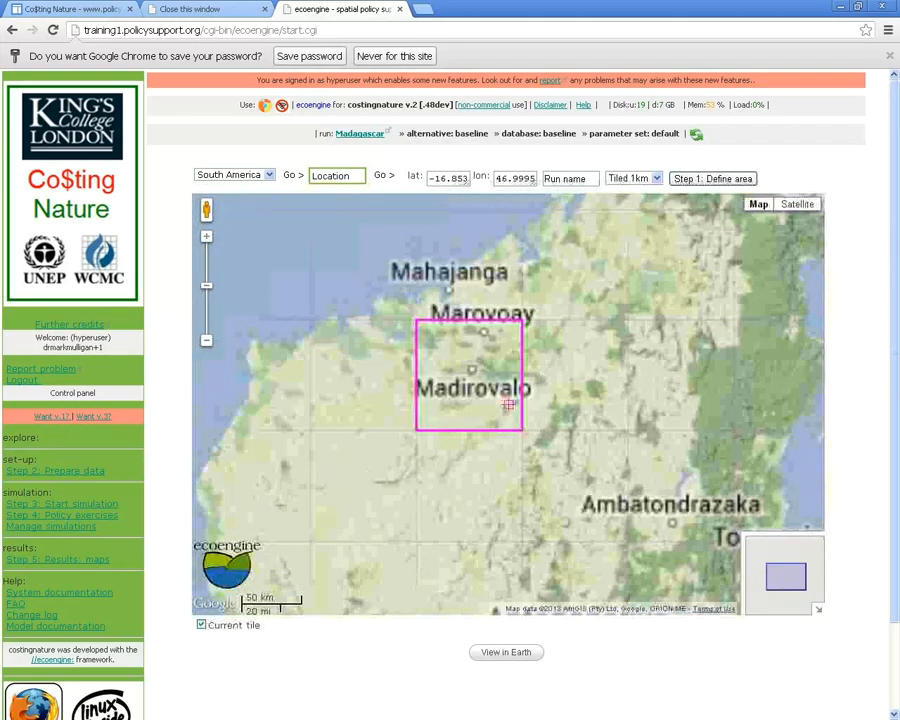
scroll(508, 404, down, 1)
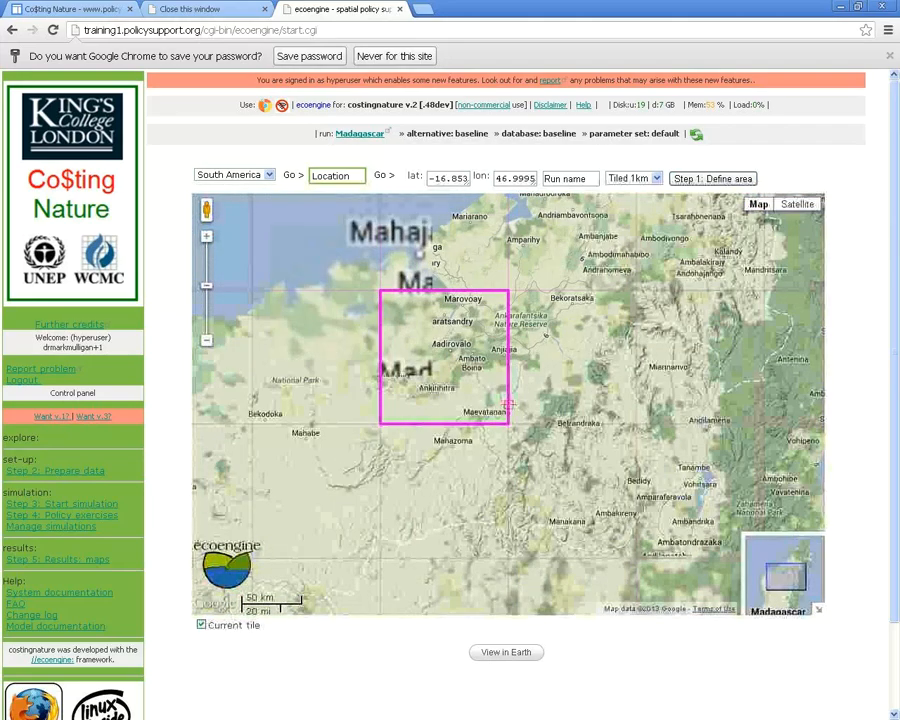
scroll(508, 404, down, 2)
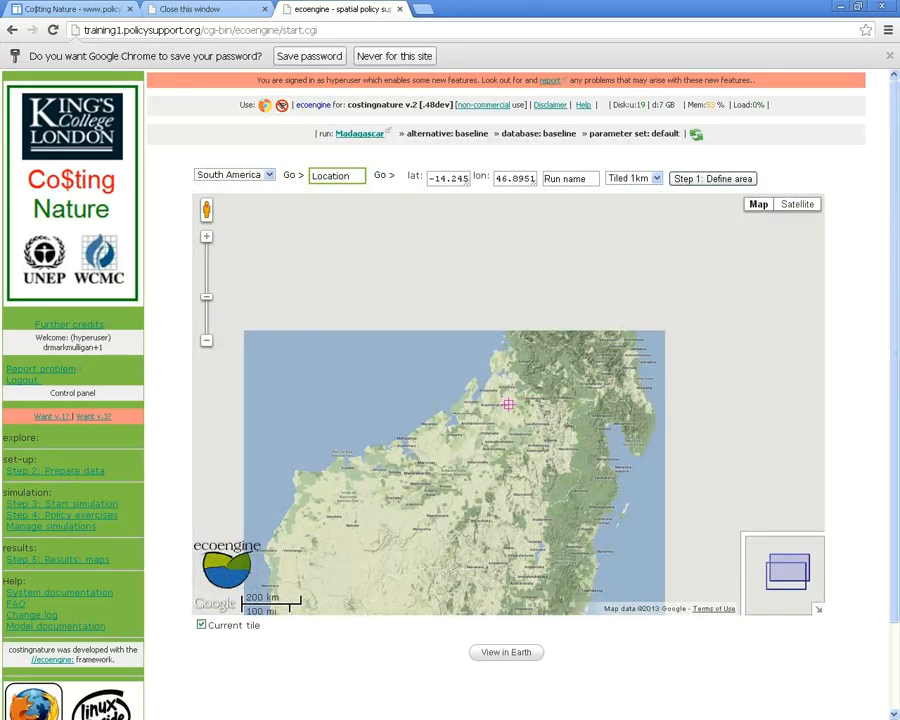
scroll(508, 404, down, 1)
key(Up)
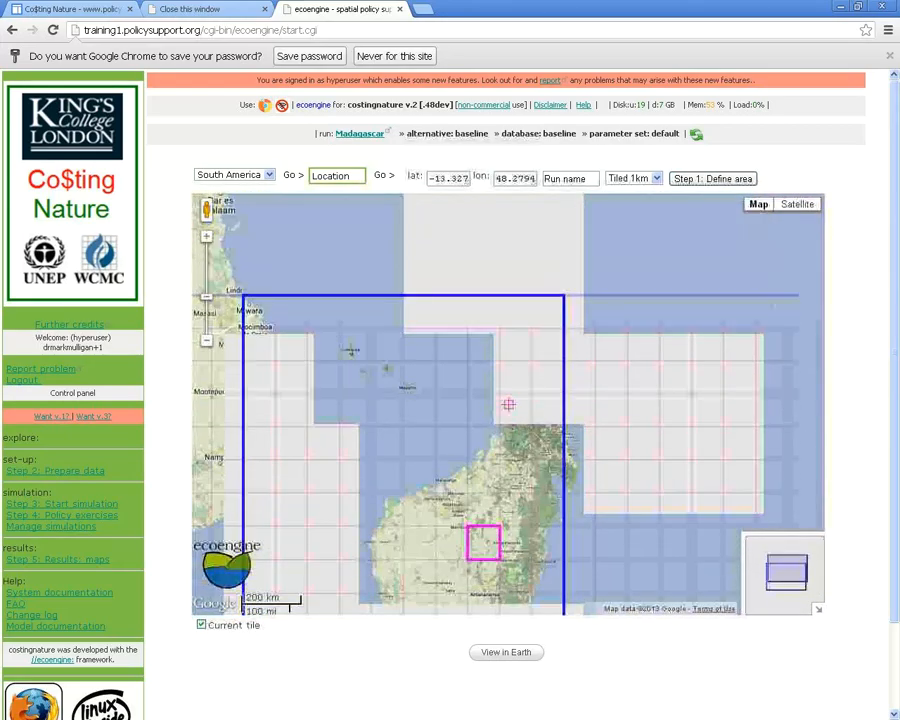
key(Up)
key(Right)
key(Right)
key(Right)
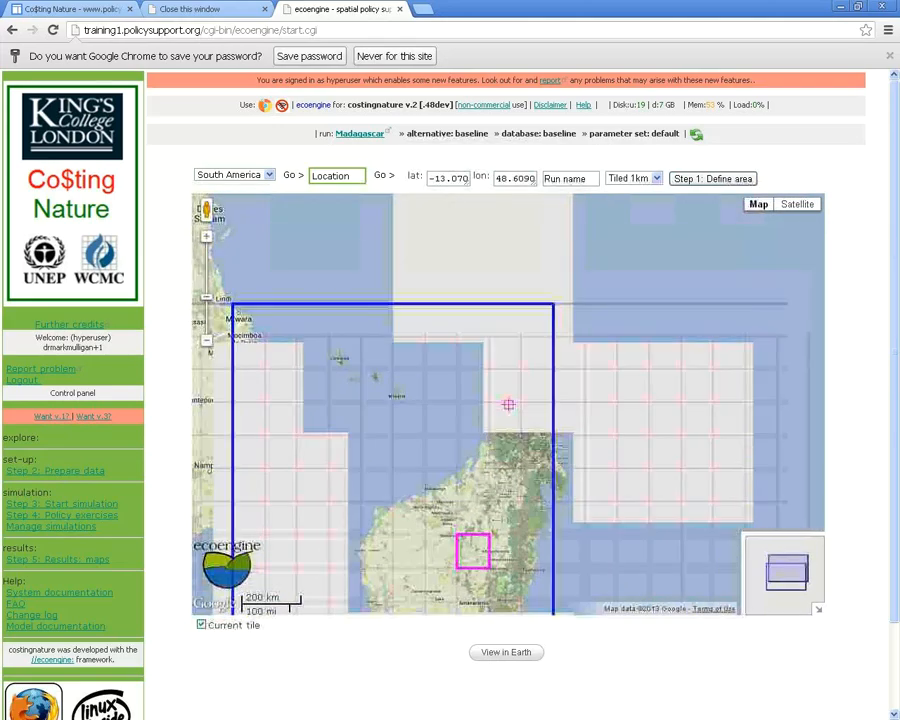
scroll(508, 404, down, 1)
key(Down)
key(Left)
key(Left)
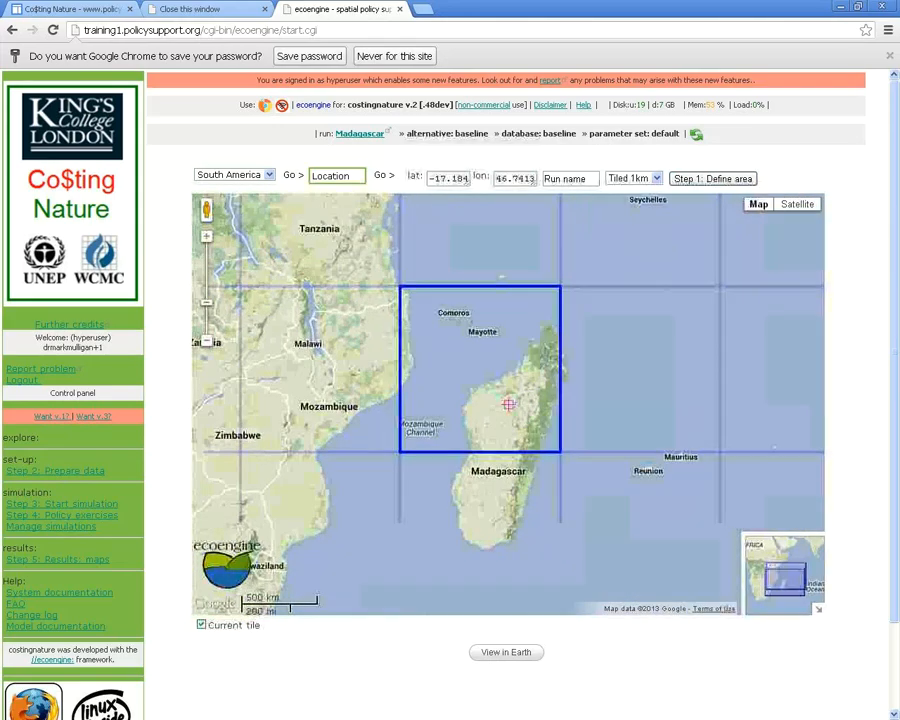
key(Right)
key(Down)
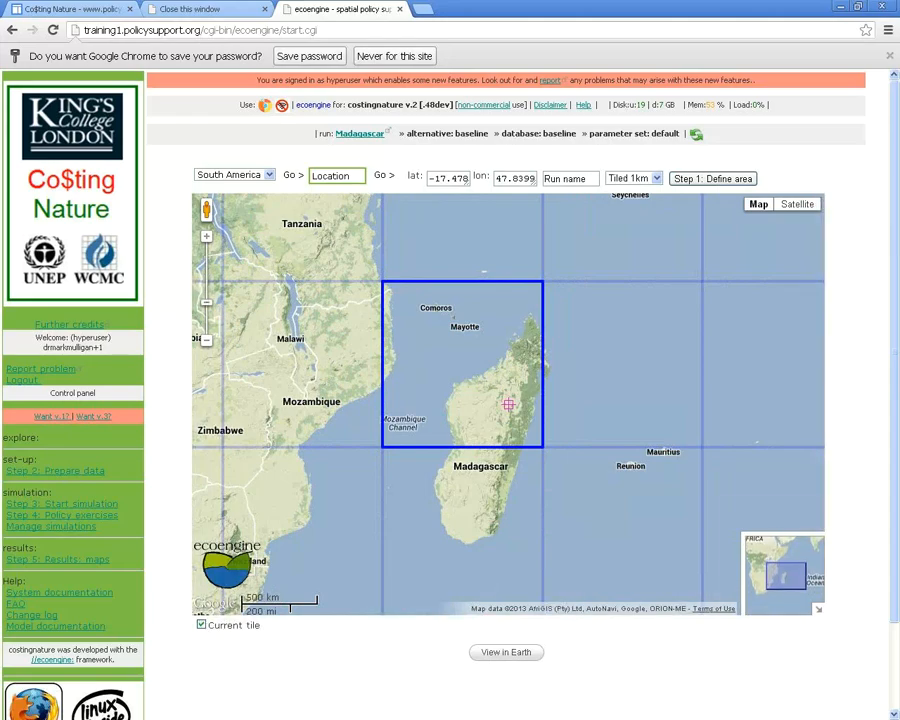
Name the run 'Madagascar' from the suggested entry
click(565, 178)
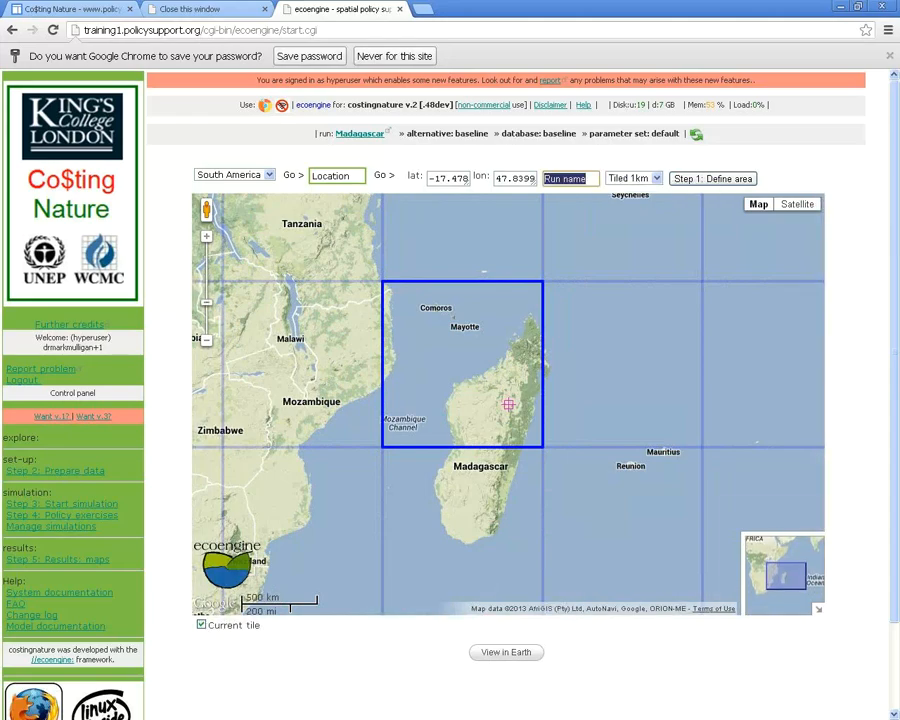
text(Mada)
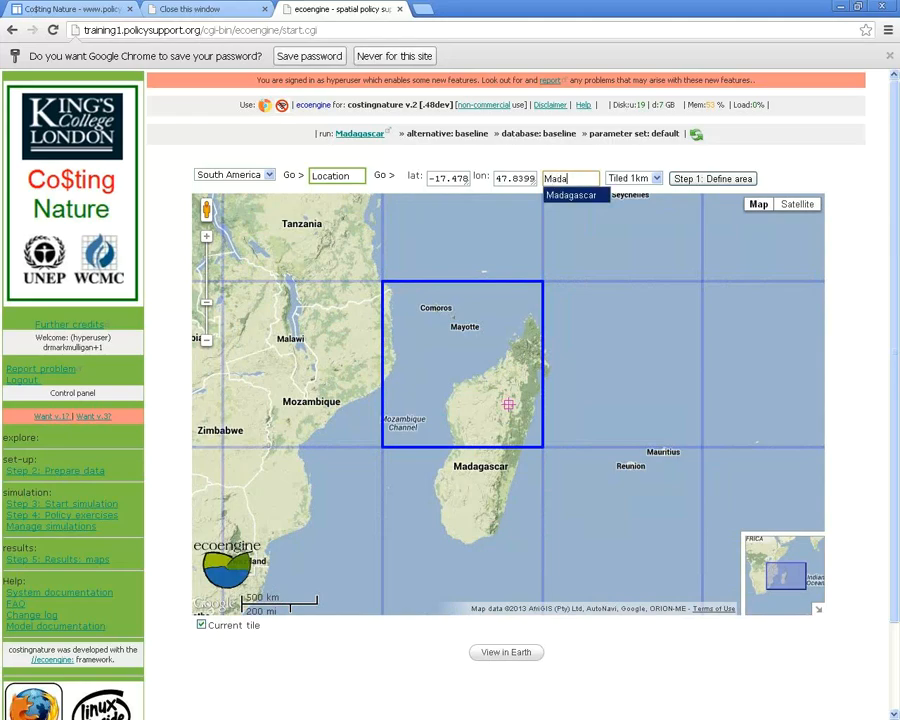
key(Down)
key(Return)
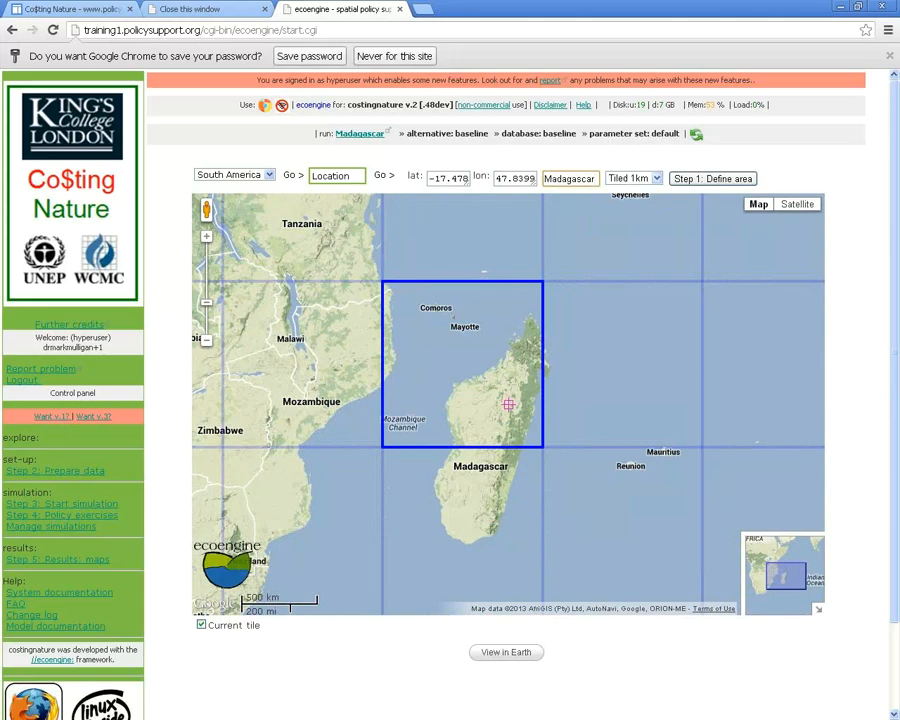
Preview Tiled 1ha tiling, then switch back to Tiled 1km
click(632, 178)
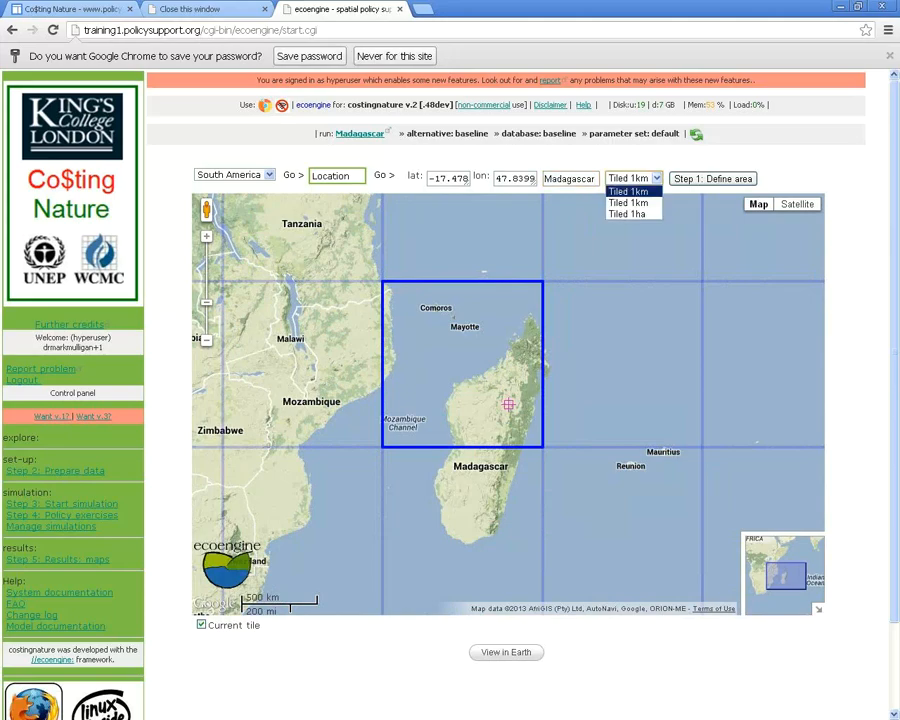
key(Down)
key(Down)
key(Return)
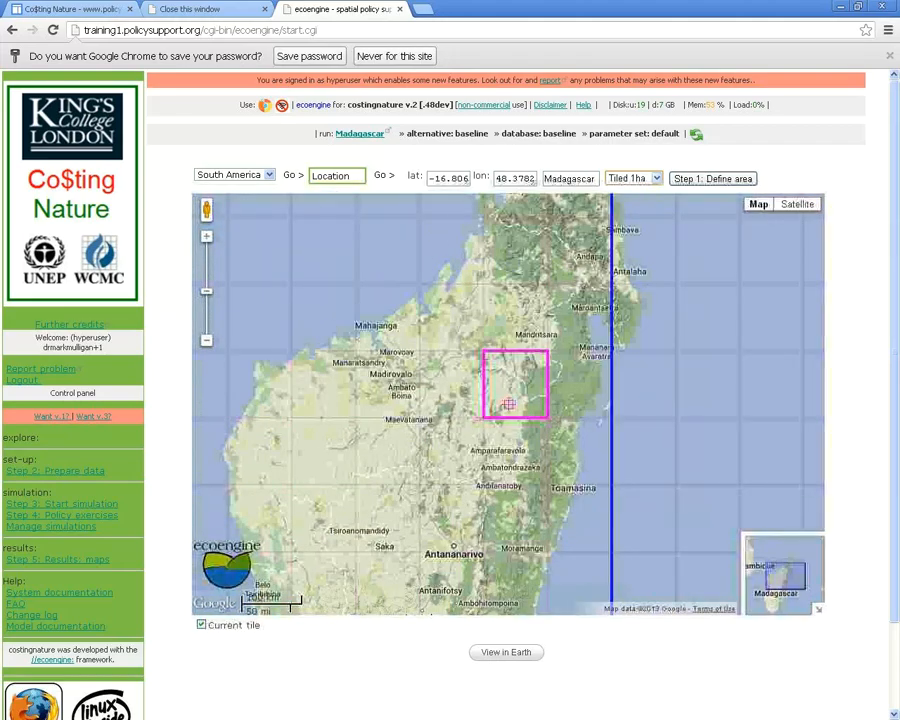
click(633, 178)
click(628, 191)
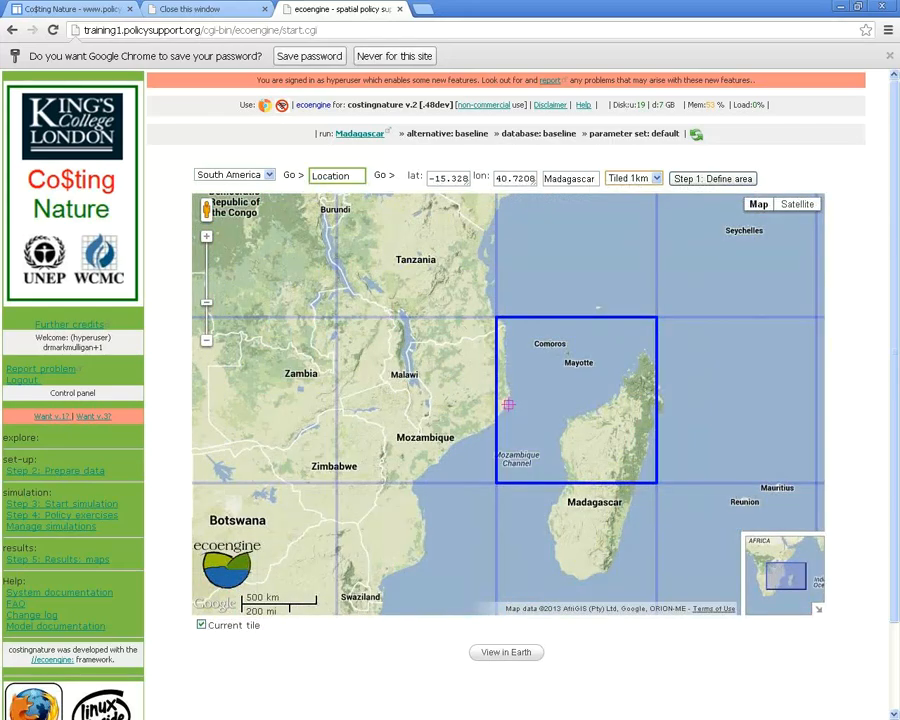
Confirm the Madagascar tile with Step 1: Define area, then open Step 2: Prepare data
click(712, 178)
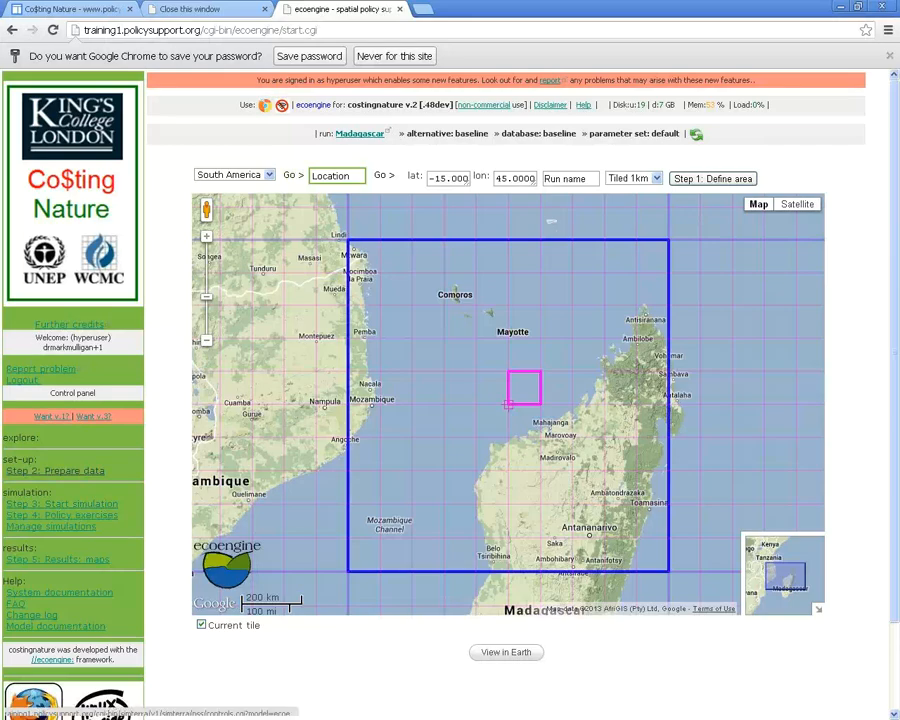
click(55, 471)
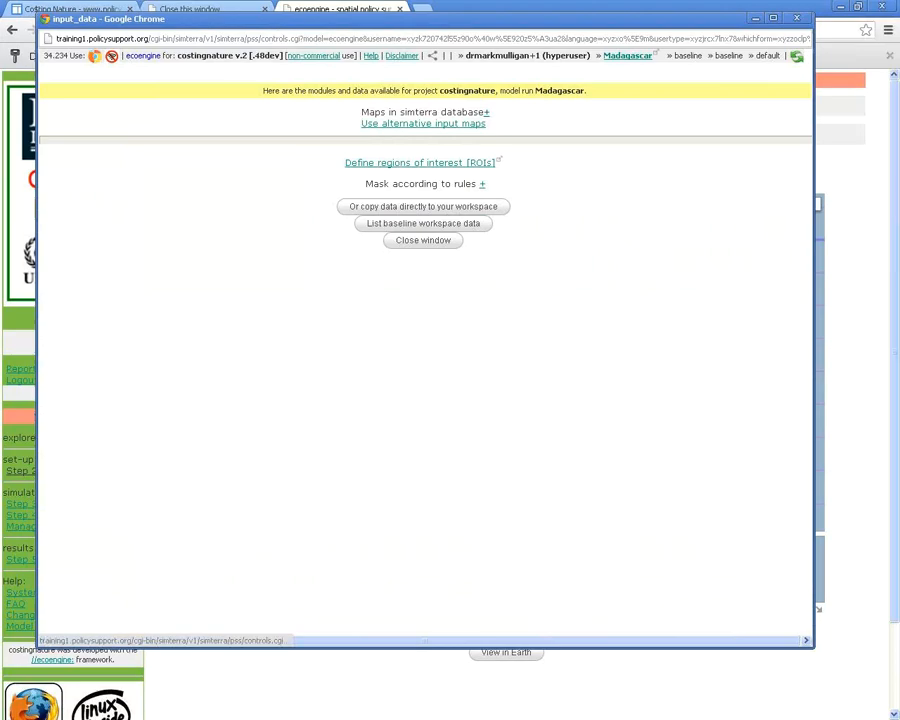
Expand 'Maps in simterra database' and scroll through the 117 layers, such as soil carbon and fern endemism
click(487, 113)
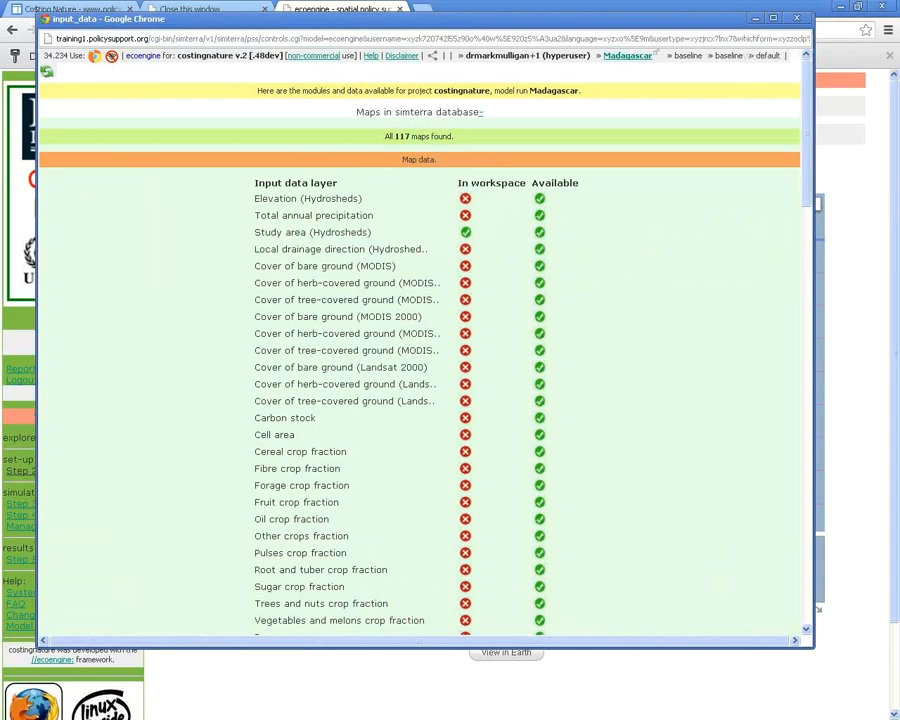
scroll(420, 400, down, 20)
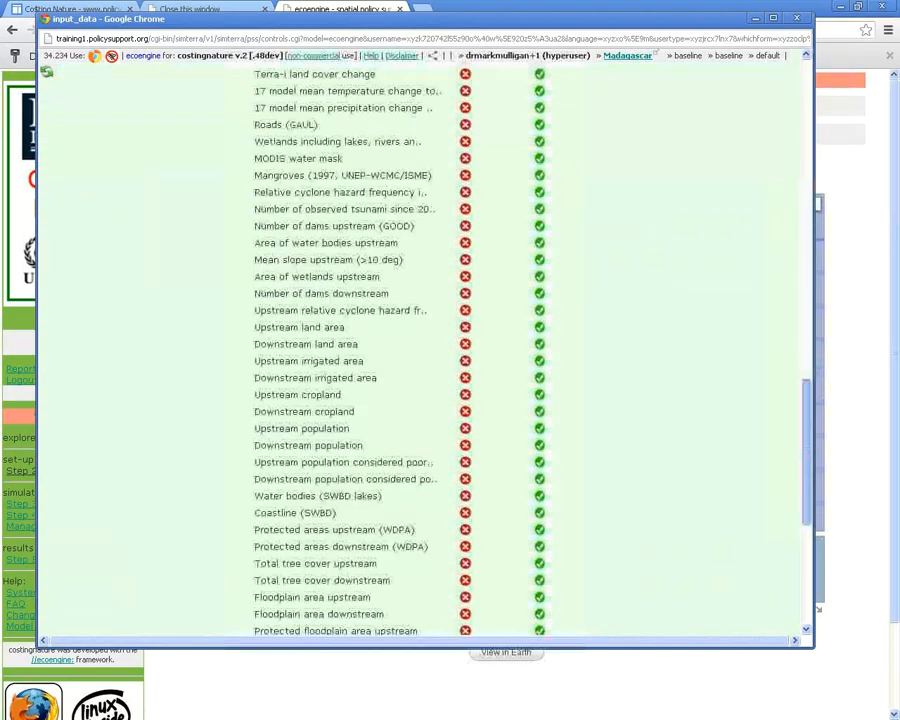
scroll(420, 350, up, 20)
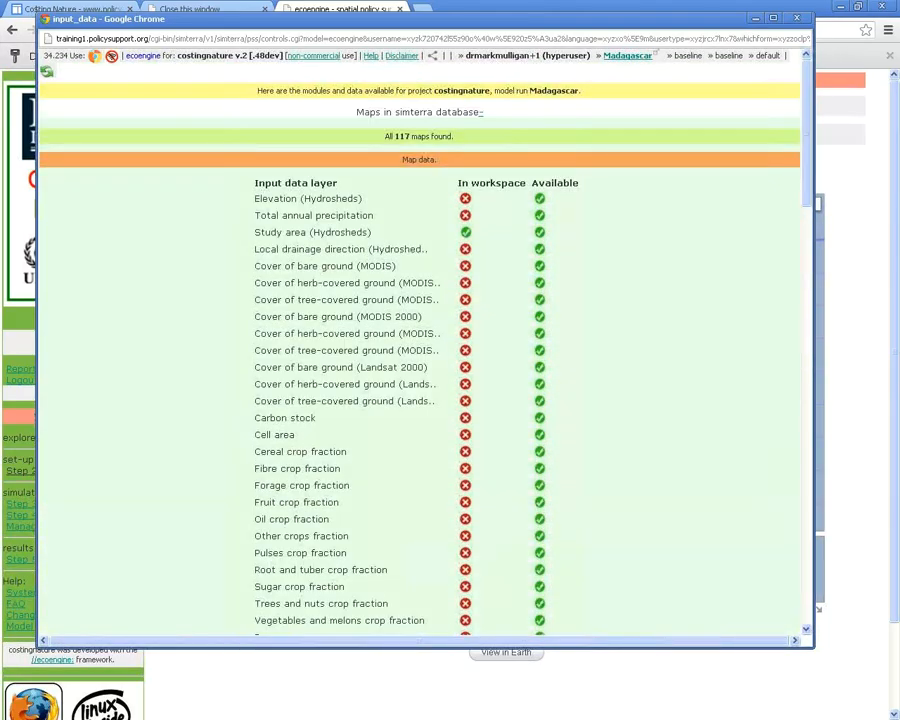
drag(531, 184, 592, 250)
click(592, 250)
scroll(420, 350, down, 20)
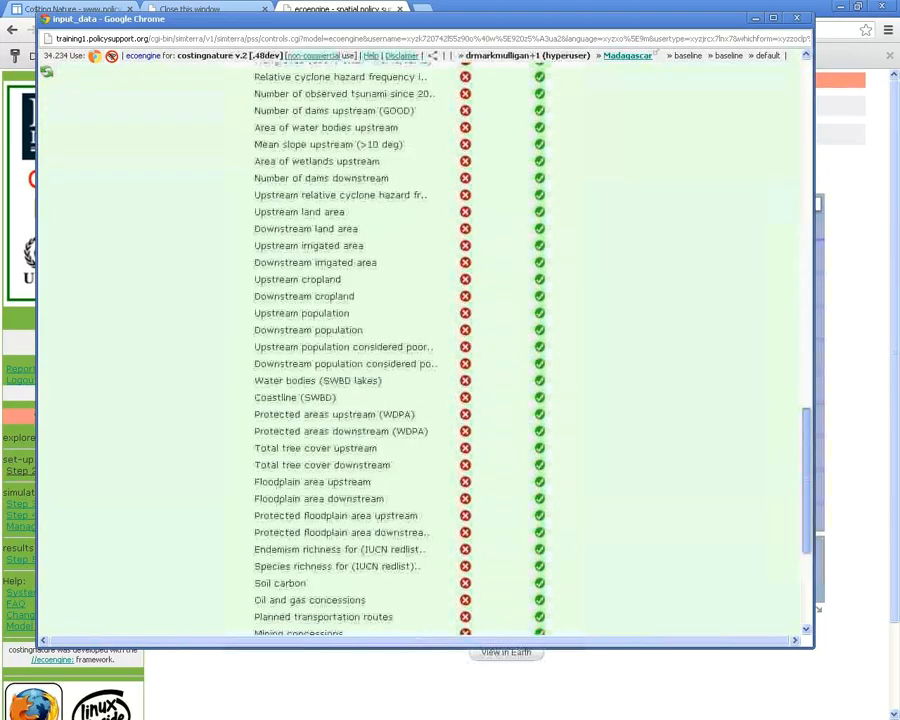
scroll(420, 350, down, 5)
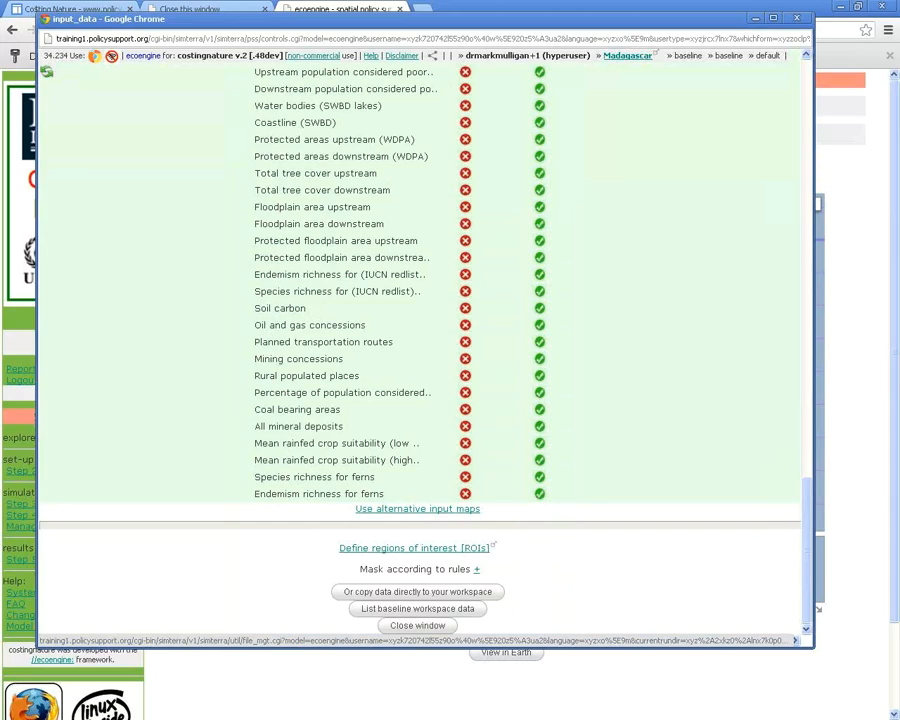
Copy the Madagascar input data directly to the workspace and wait for Data ready
click(417, 592)
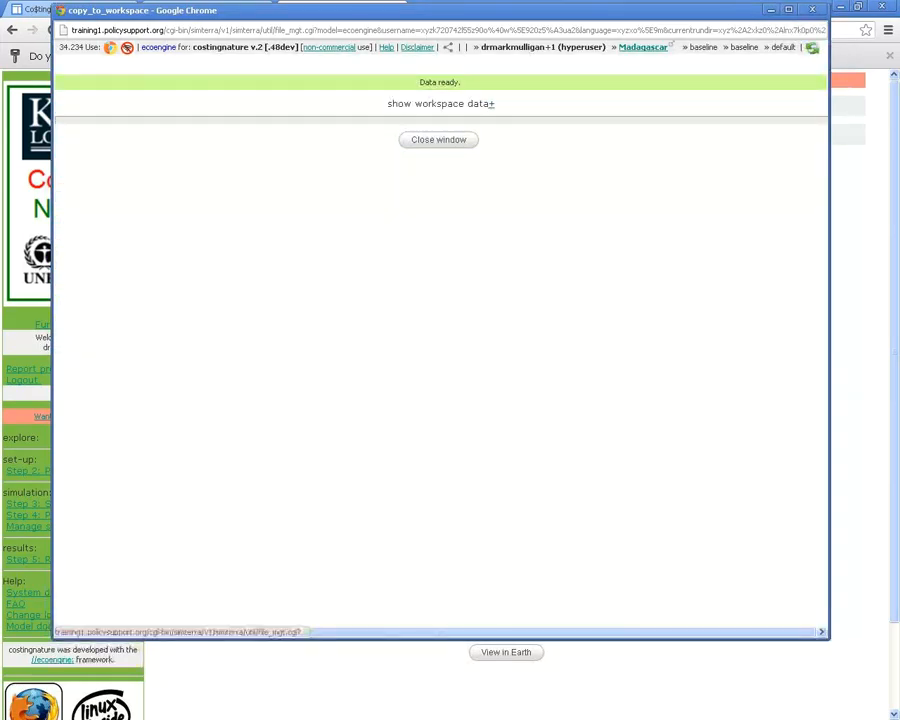
Show the workspace data list and scroll through the copied datasets
click(490, 103)
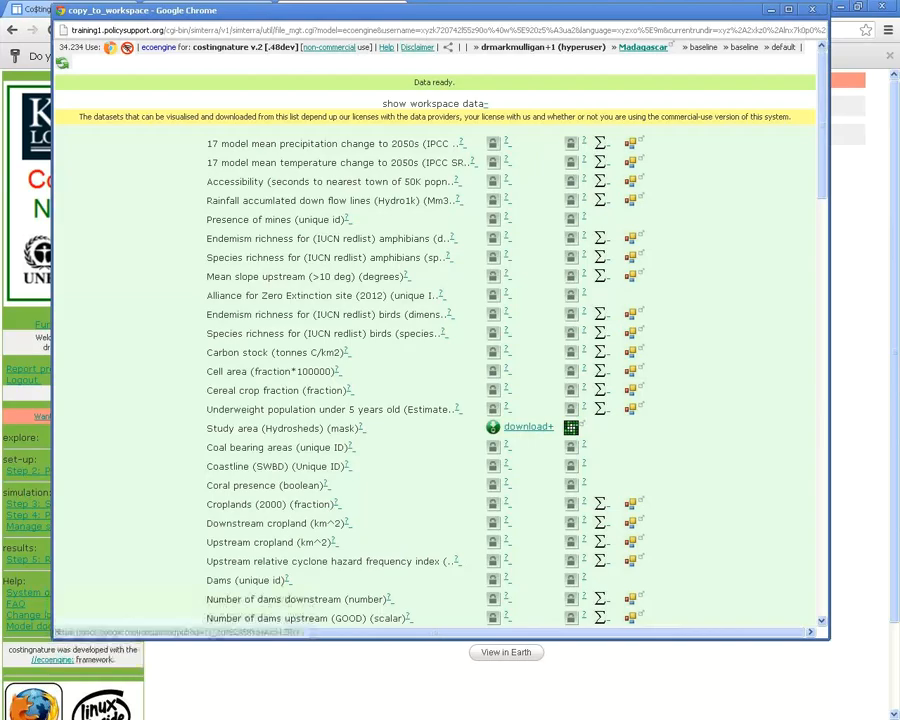
scroll(436, 340, down, 3)
scroll(436, 340, down, 1)
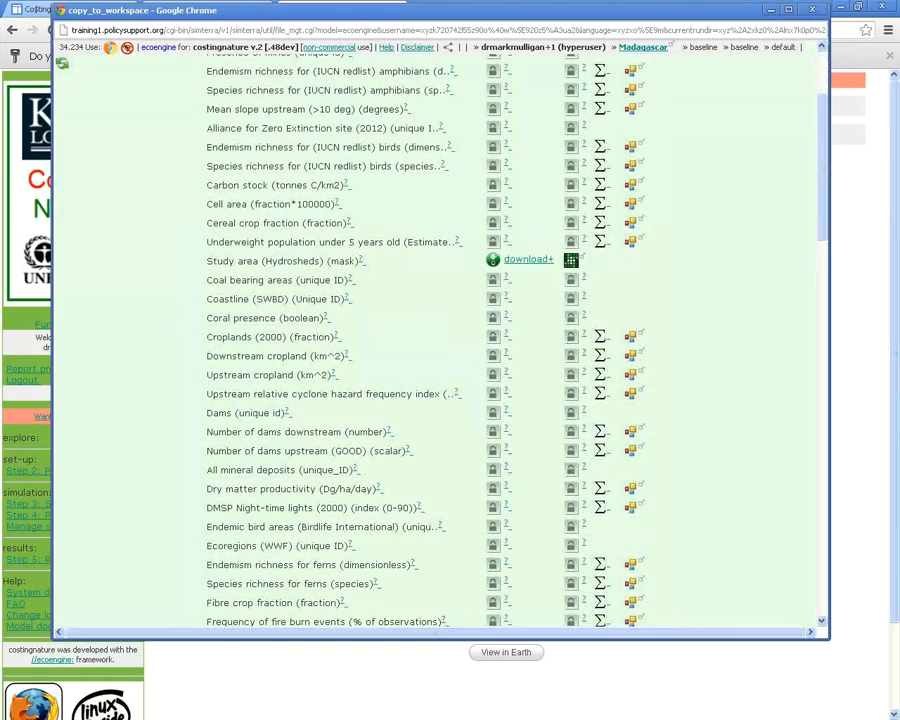
drag(226, 260, 354, 260)
click(354, 260)
scroll(436, 340, down, 1)
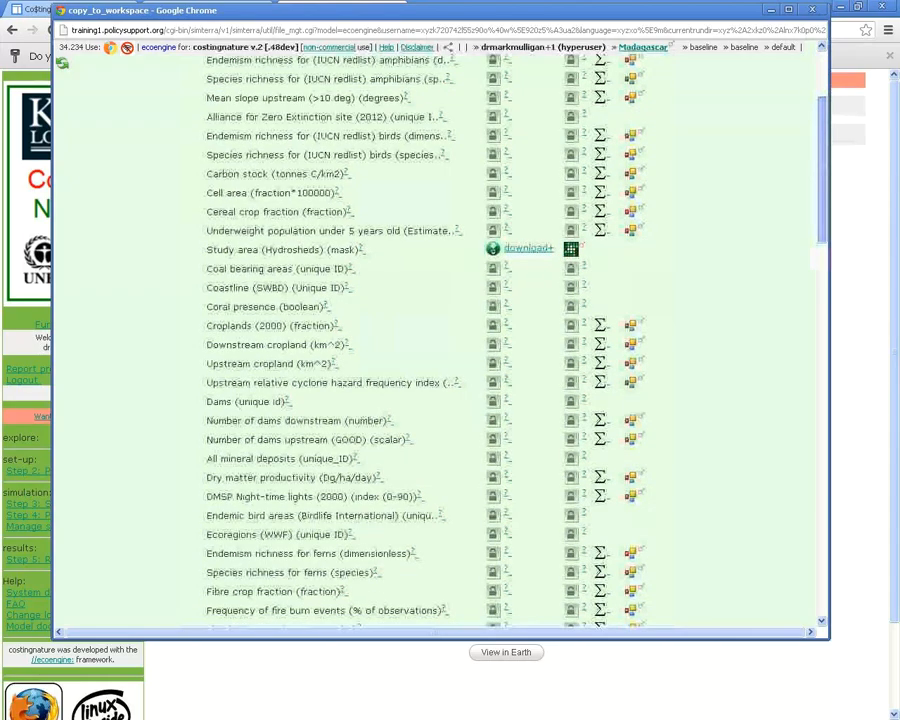
scroll(436, 340, down, 20)
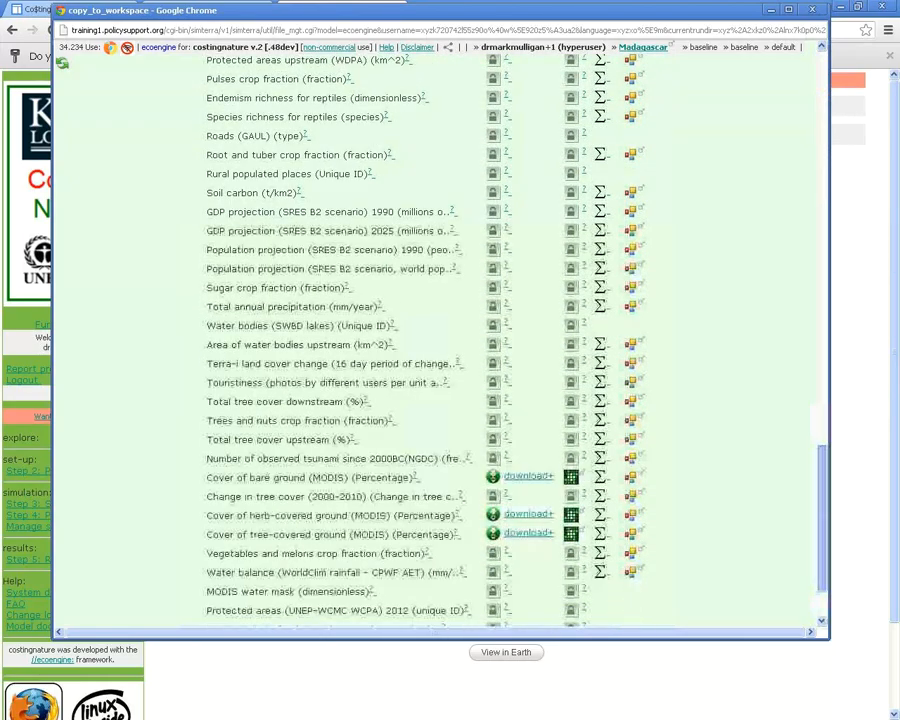
scroll(436, 340, down, 2)
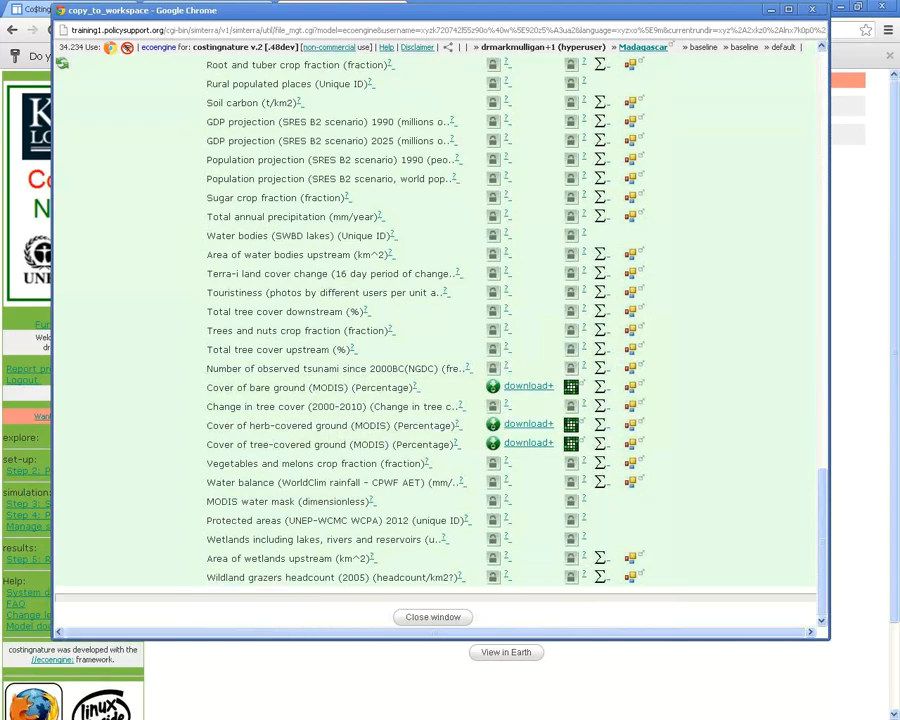
scroll(436, 340, up, 20)
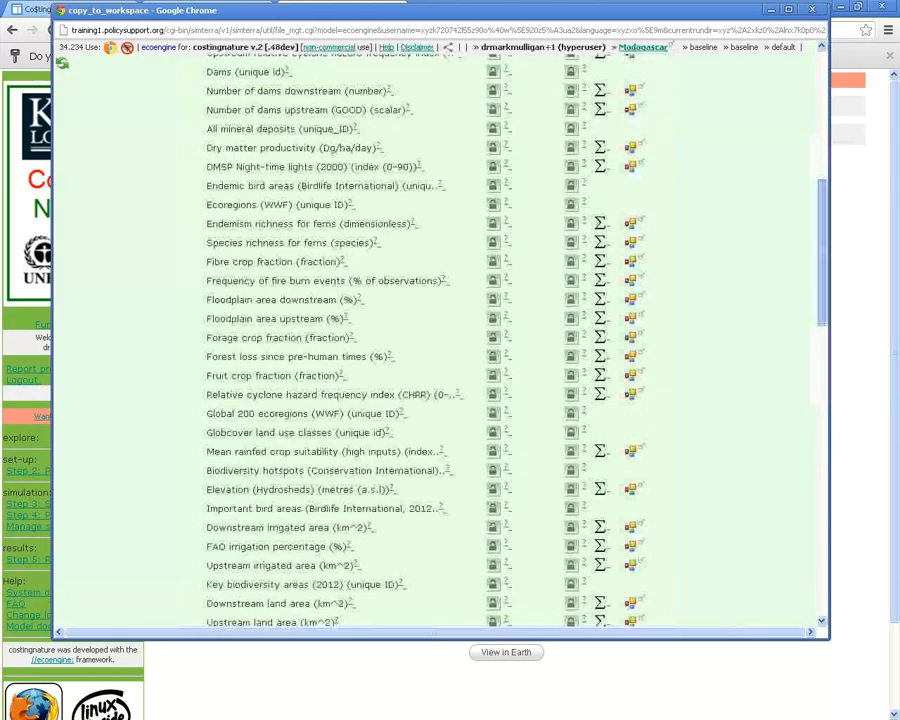
scroll(436, 340, up, 2)
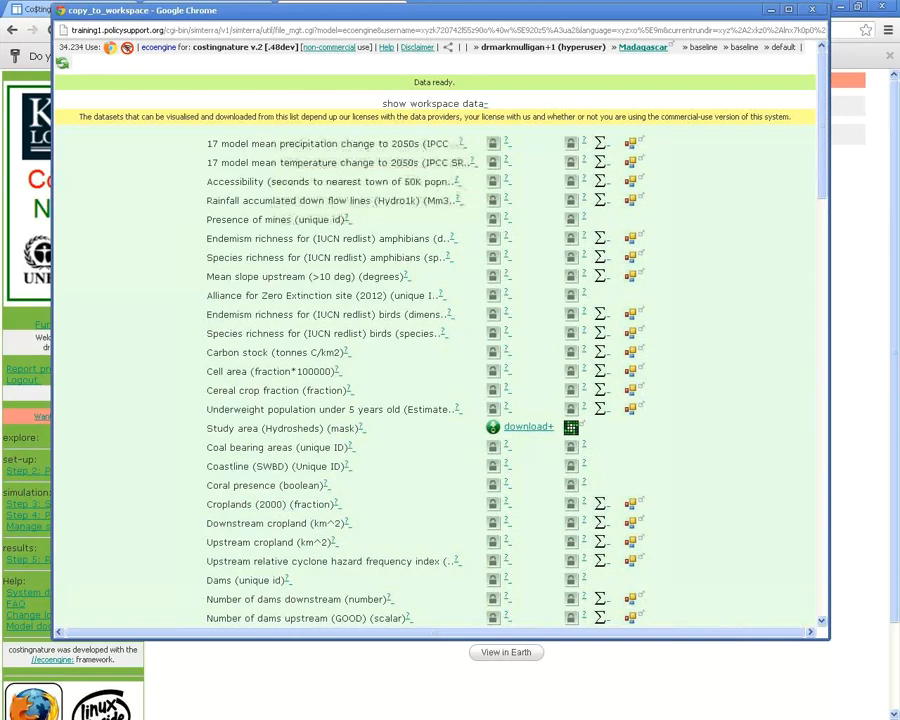
Compute map statistics for the 17 model mean temperature change to 2050s layer
click(600, 161)
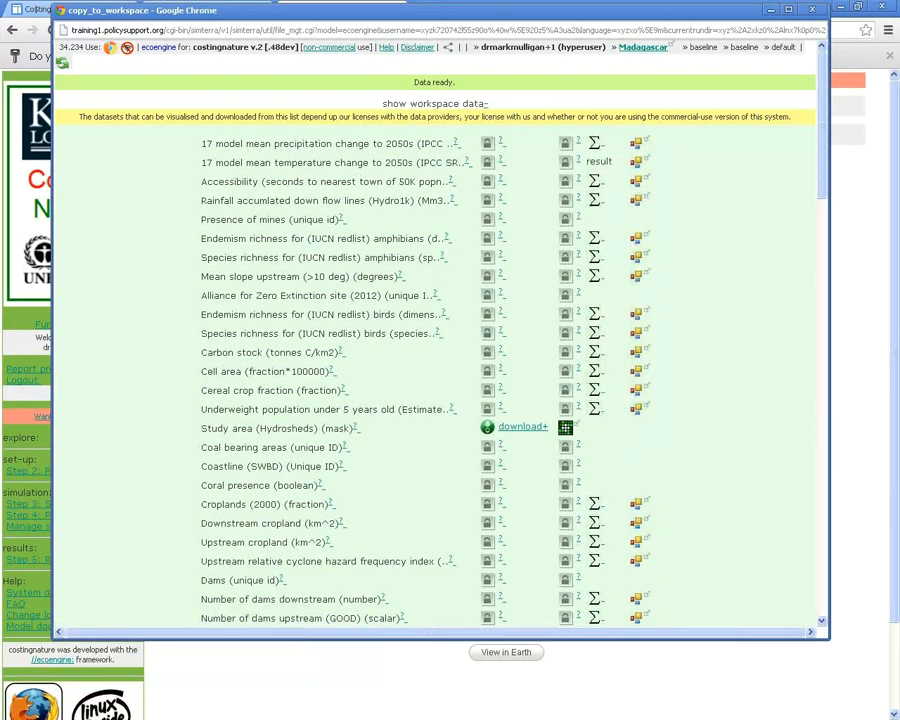
mouse_move(598, 161)
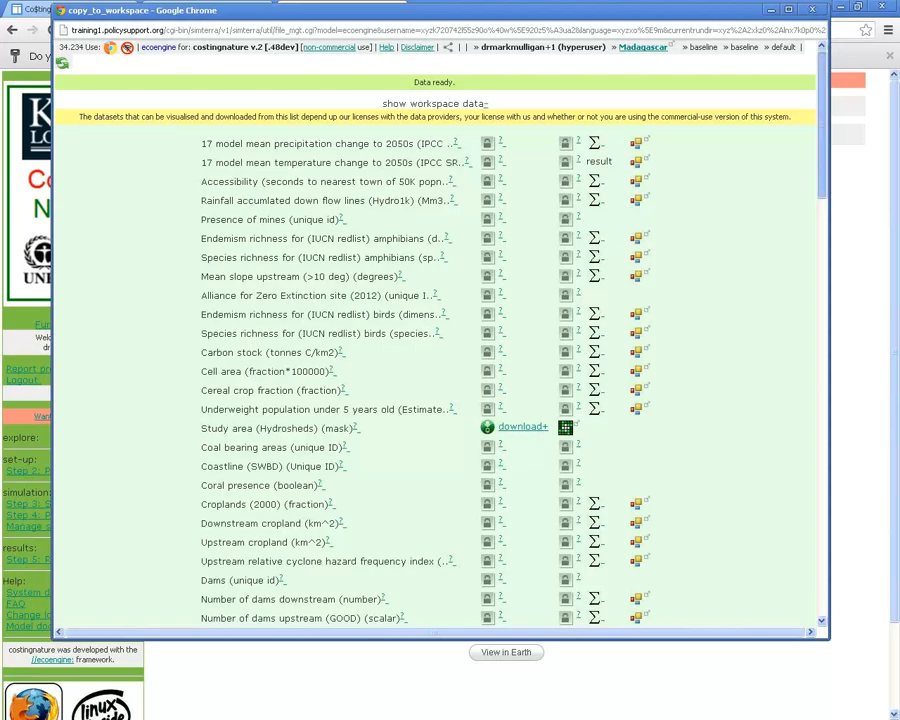
drag(822, 125, 822, 541)
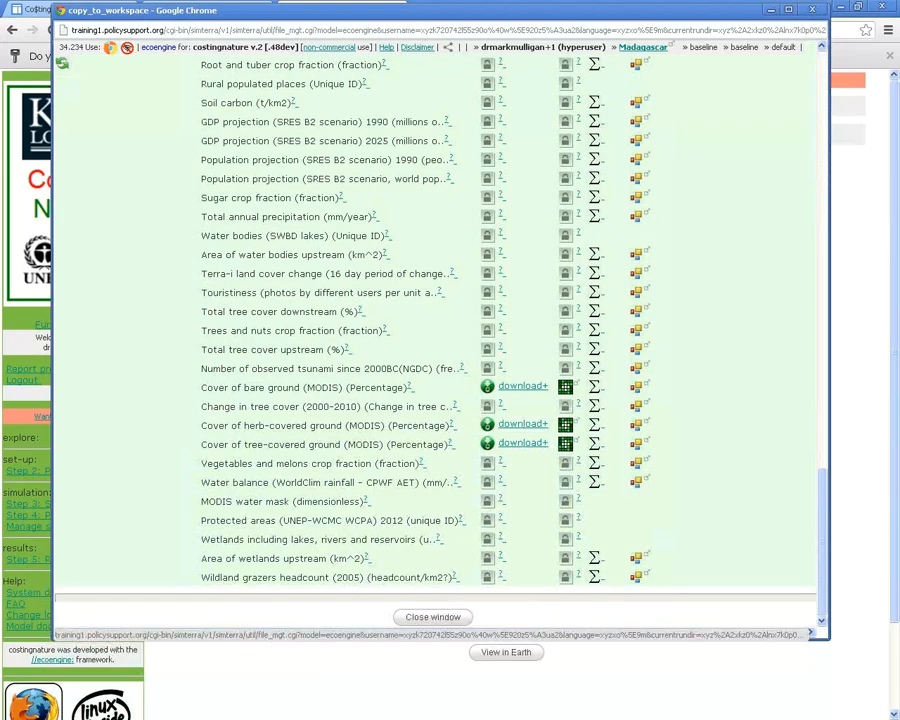
Close the workspace data window and open Step 3: Start simulation
click(432, 617)
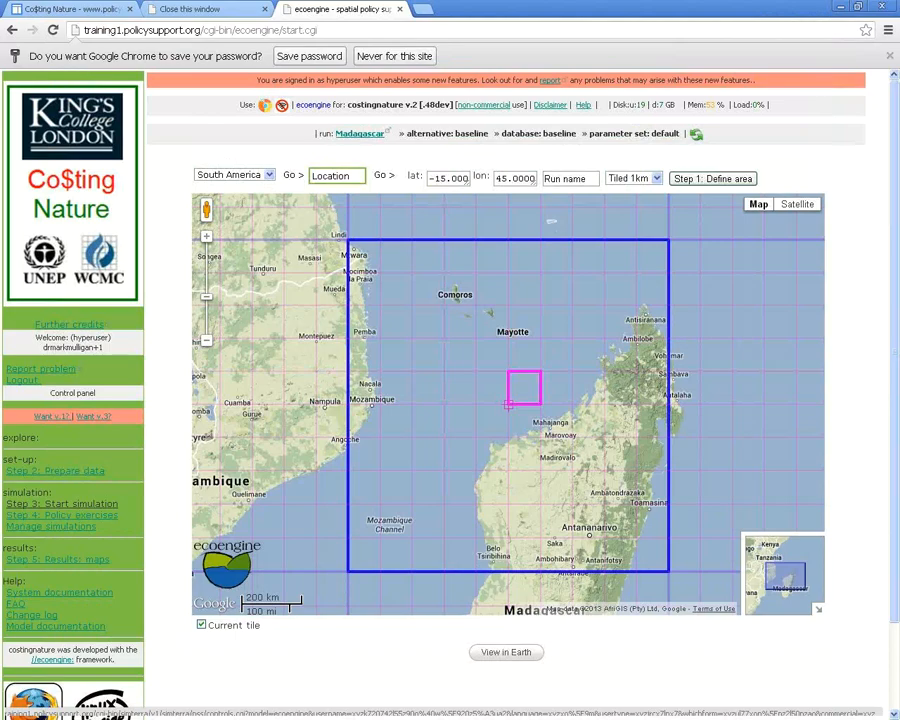
click(62, 504)
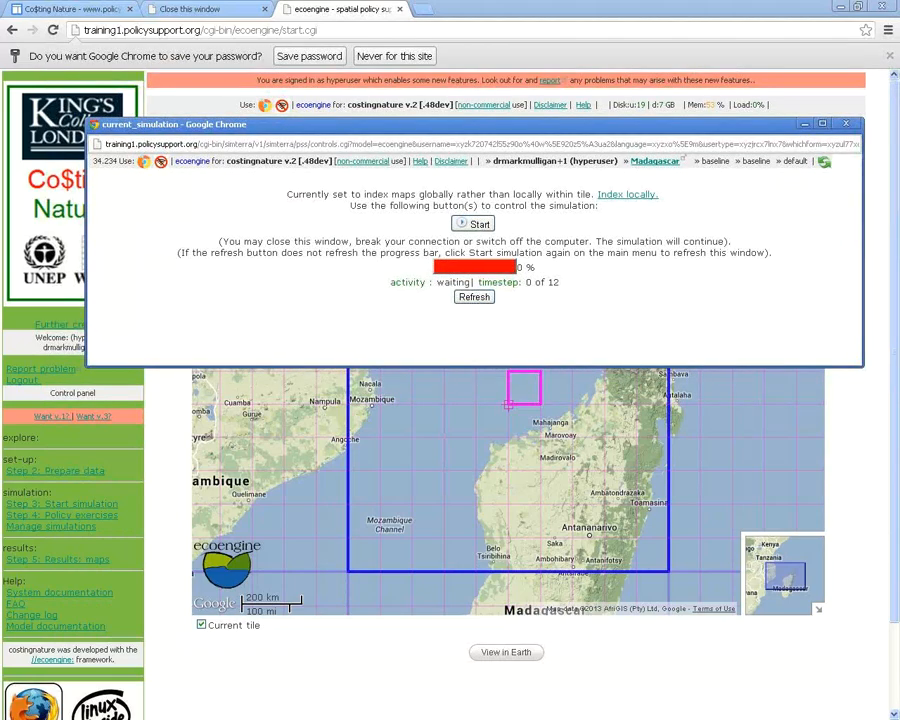
Reposition the simulation window and start the run, waiting for timestep 12 of 12 at 100%
drag(287, 194, 592, 194)
click(592, 194)
drag(590, 124, 574, 50)
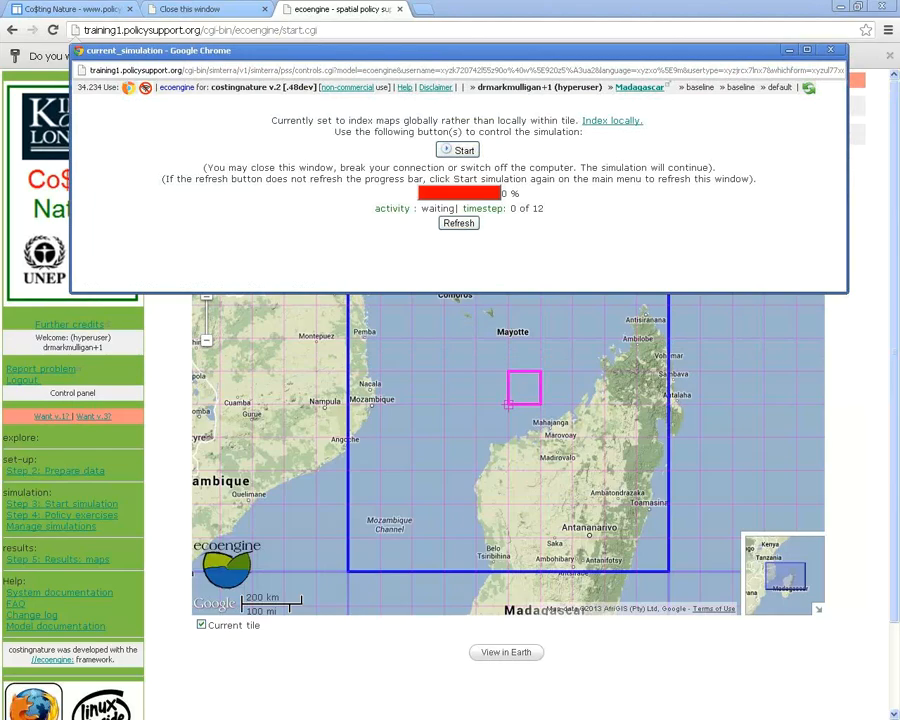
drag(574, 50, 580, 137)
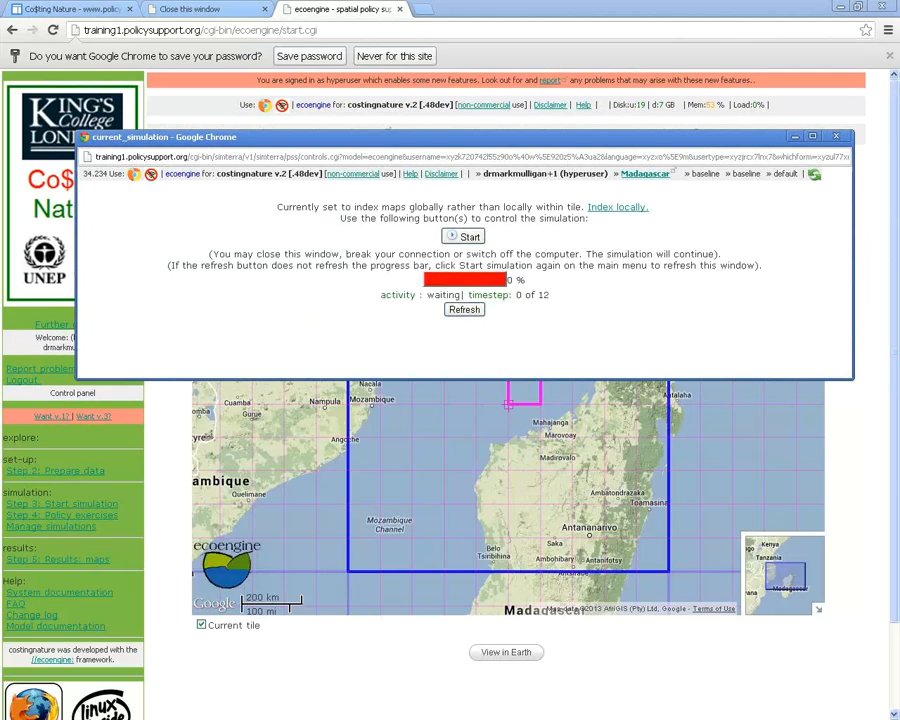
click(468, 237)
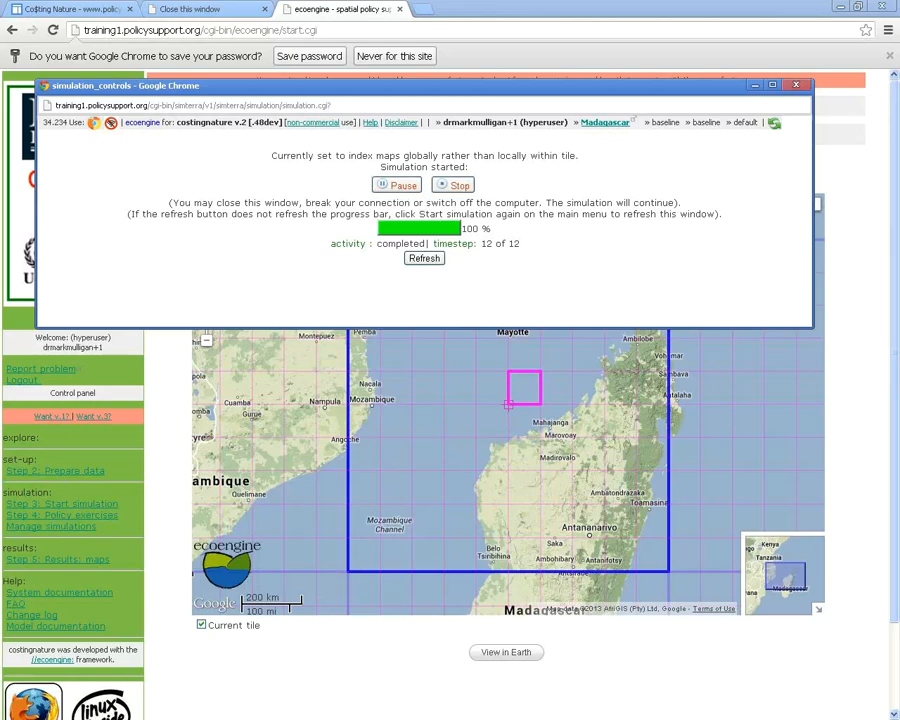
Close the finished simulation window and open 'Step 5: Results: maps'
click(796, 85)
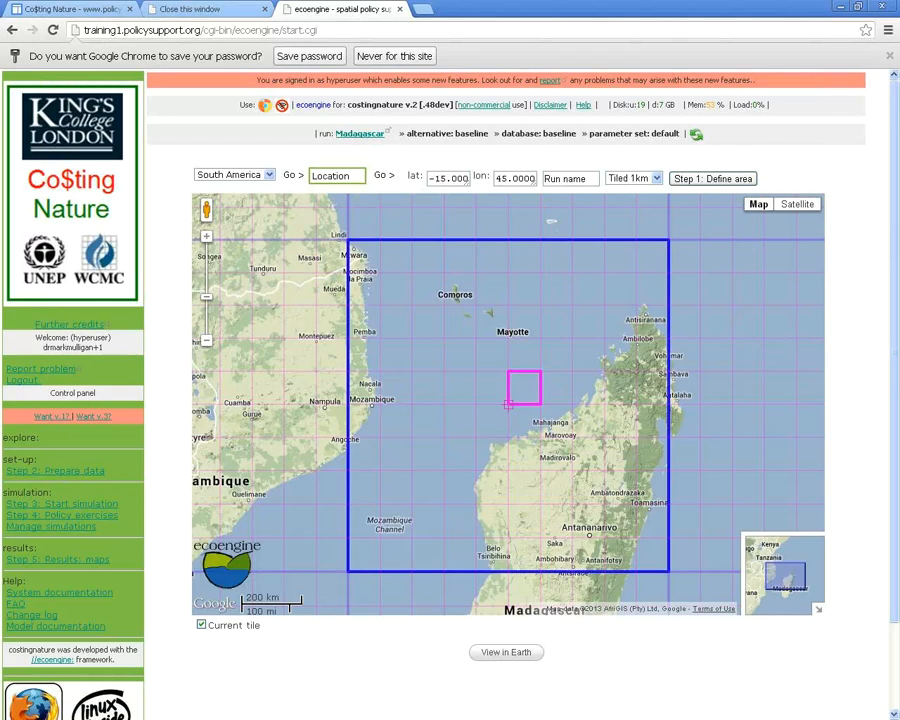
click(58, 560)
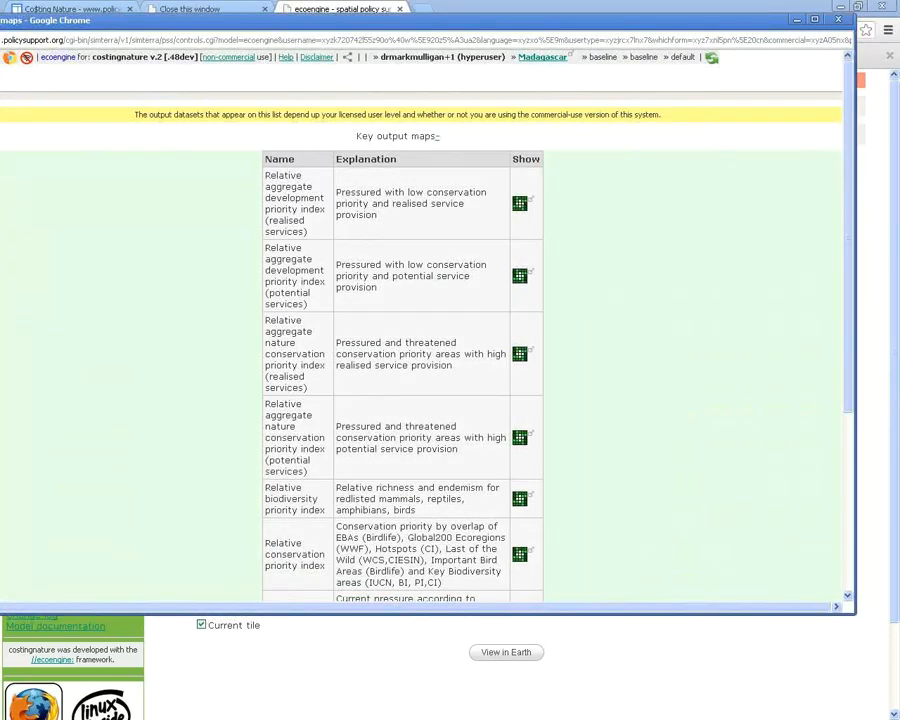
drag(855, 15, 773, 60)
drag(520, 66, 596, 30)
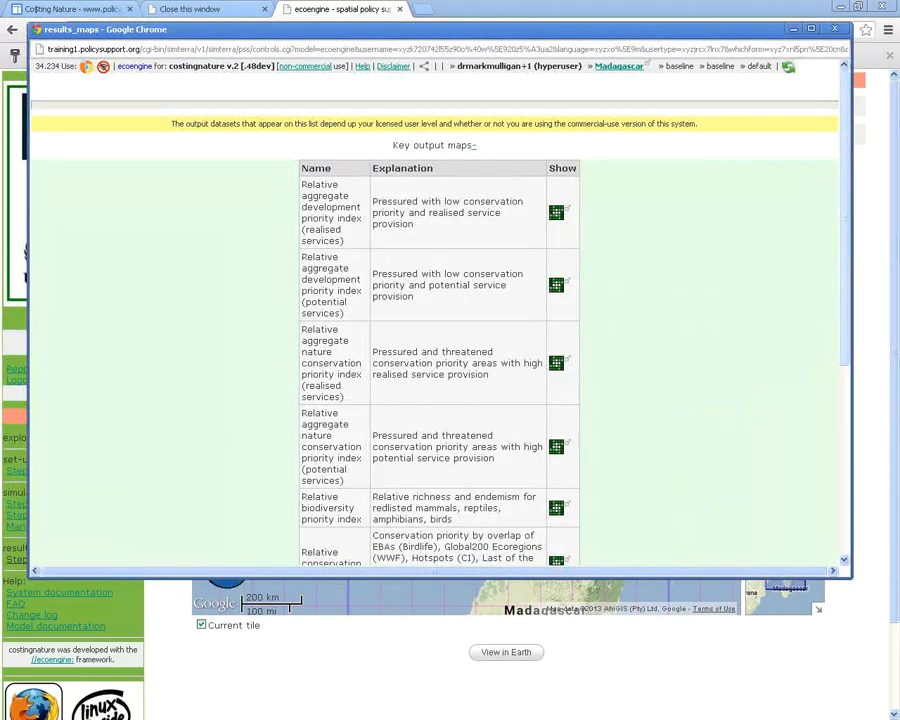
scroll(438, 320, down, 6)
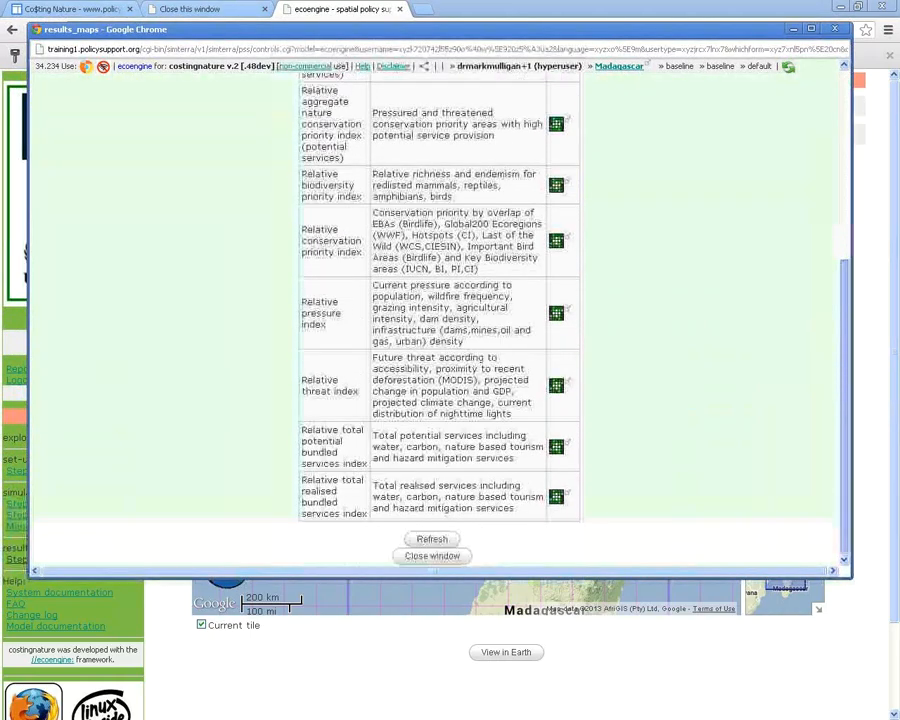
scroll(438, 320, up, 7)
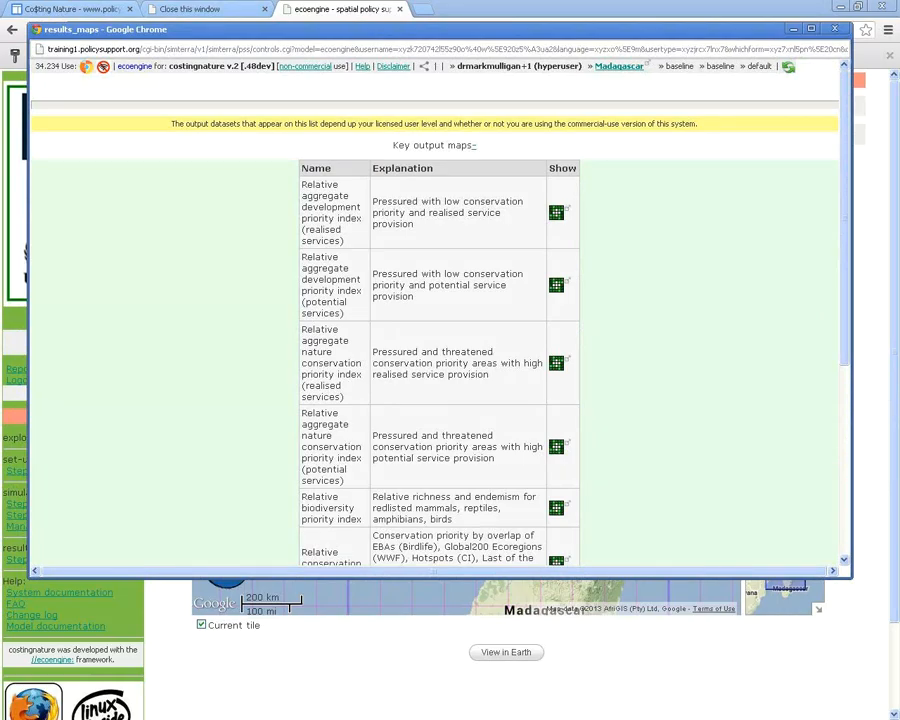
drag(413, 225, 302, 207)
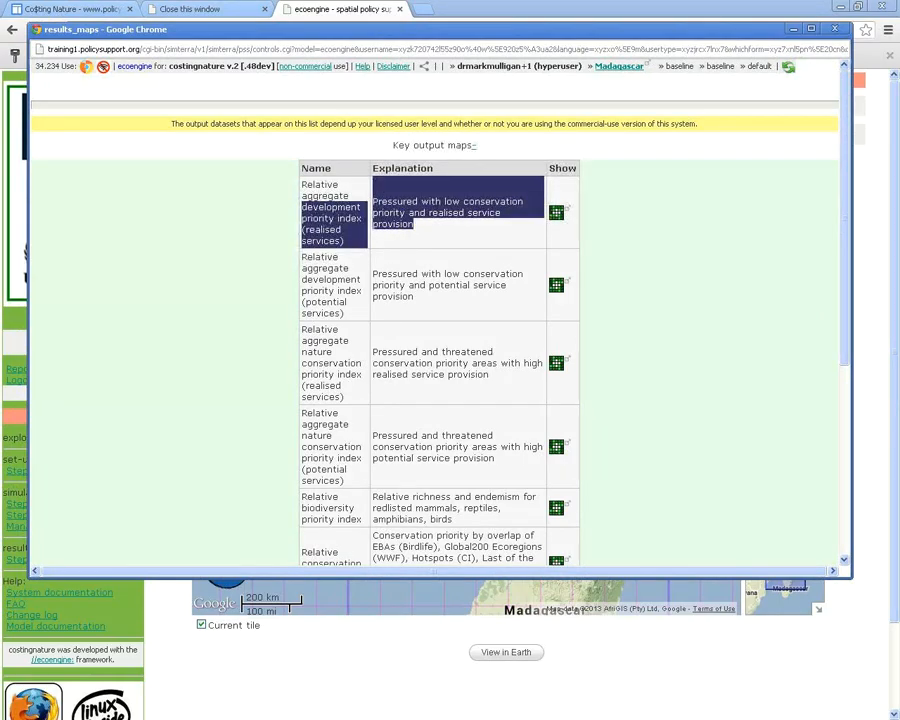
click(330, 213)
scroll(440, 330, down, 5)
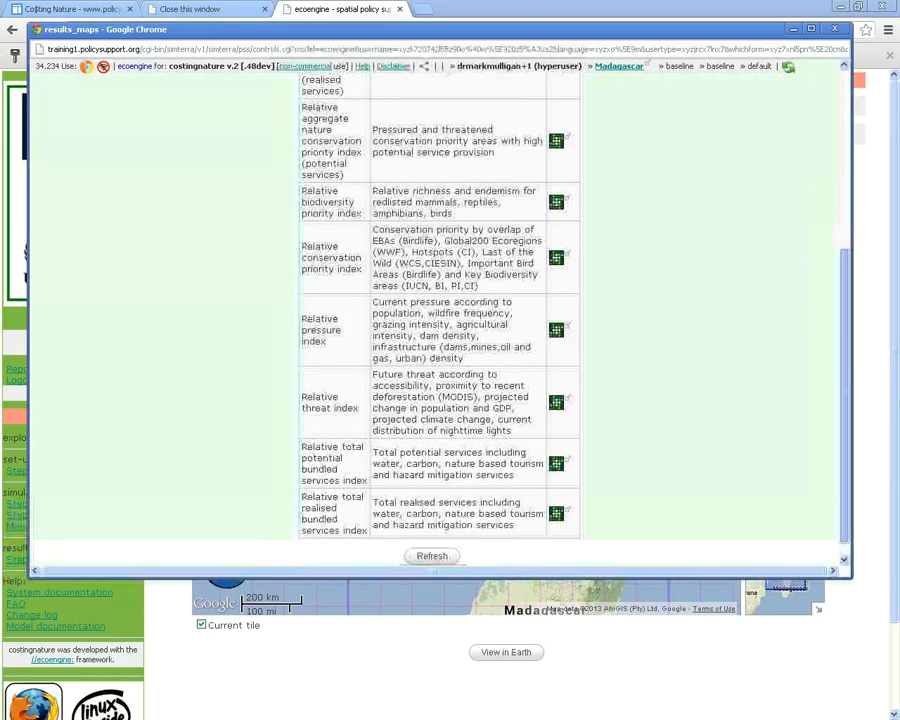
scroll(440, 330, up, 5)
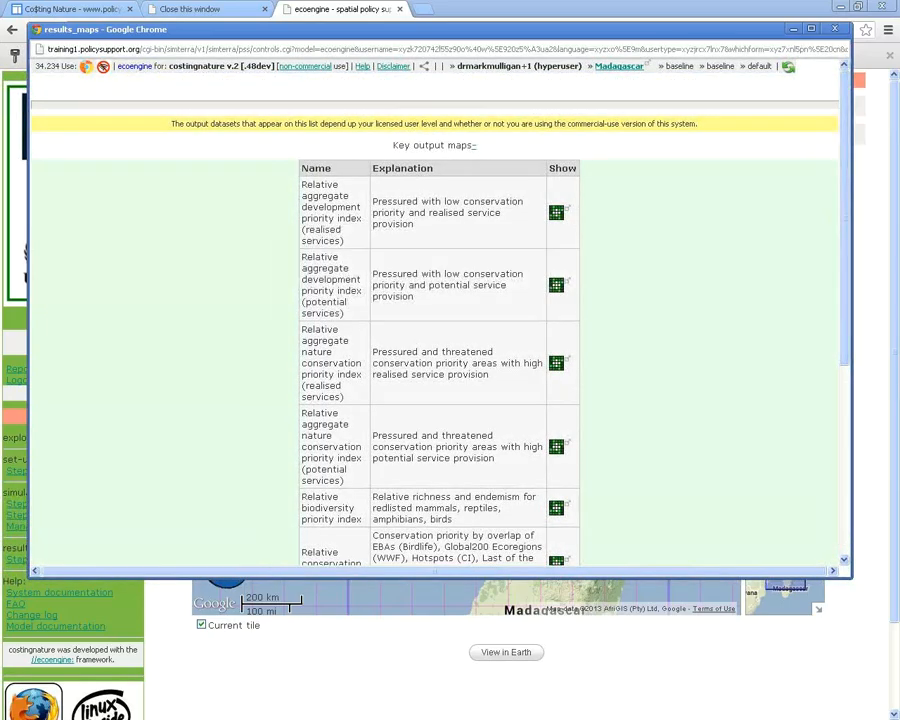
scroll(440, 330, down, 1)
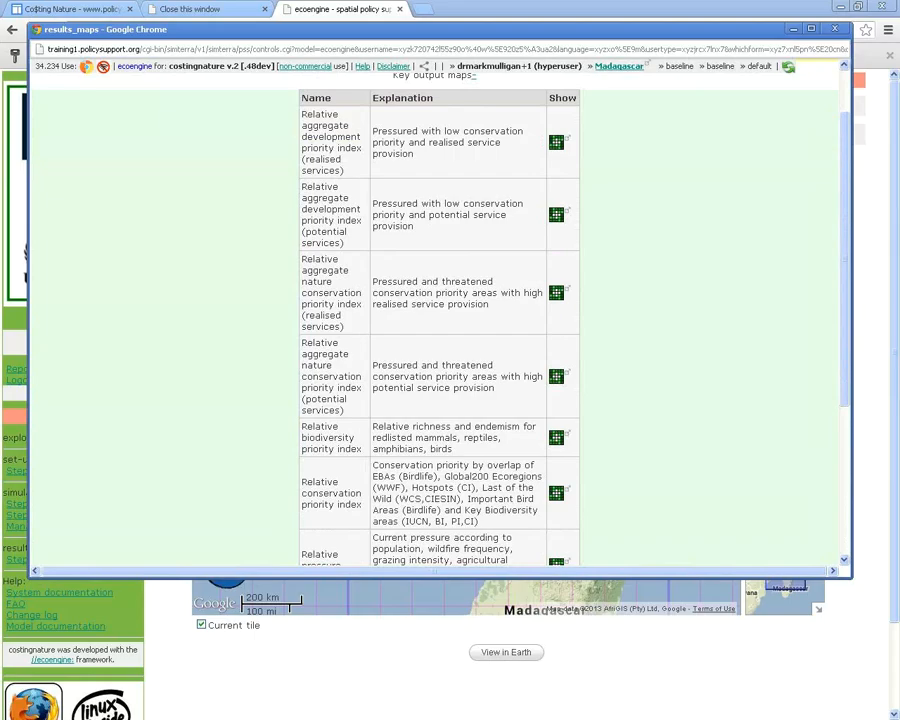
scroll(440, 330, down, 1)
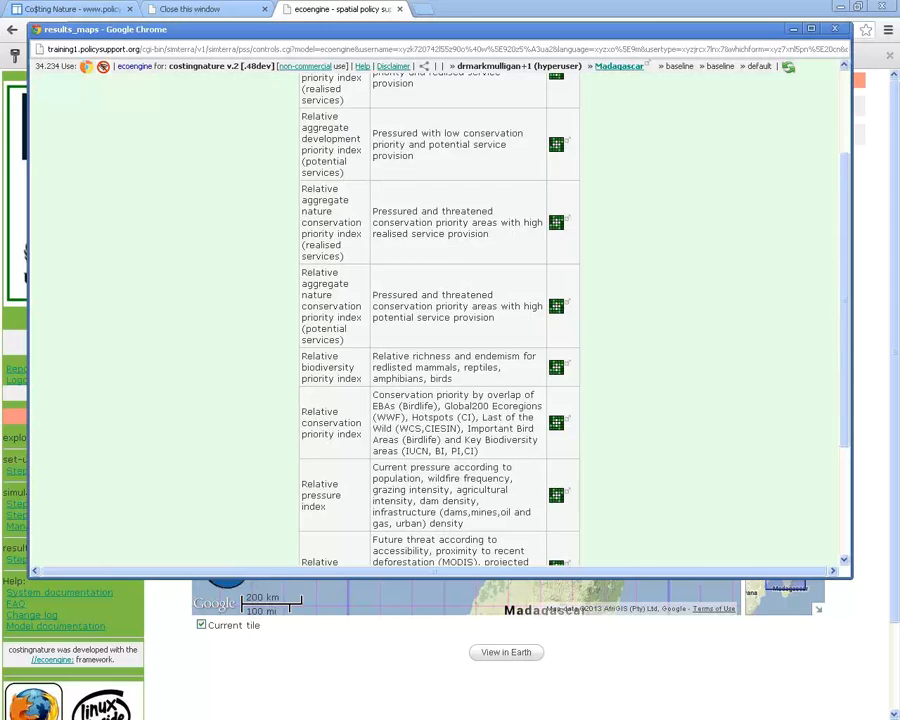
scroll(440, 320, down, 2)
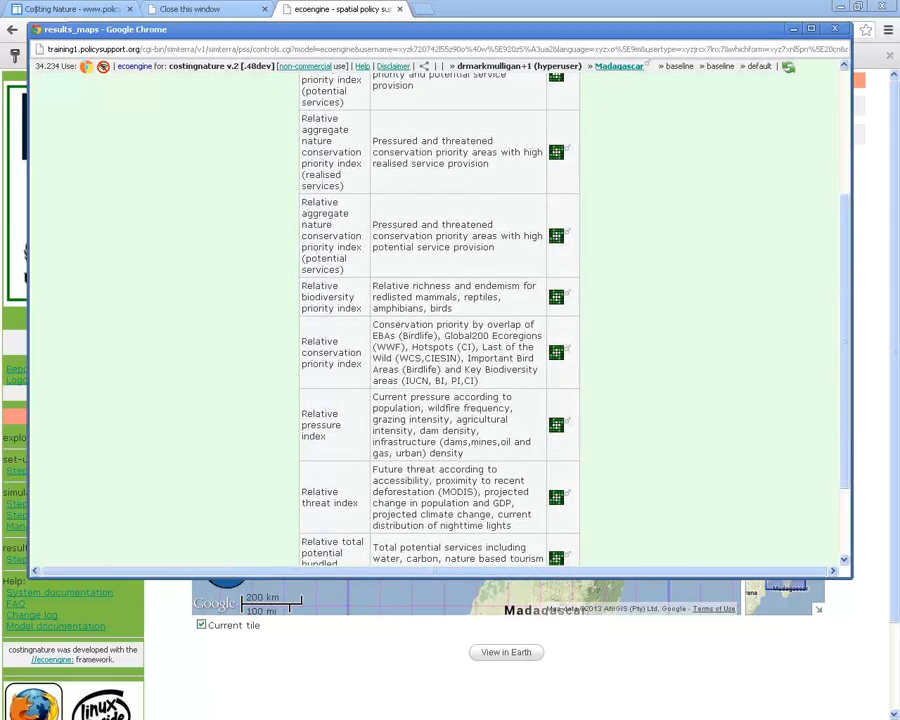
scroll(440, 320, down, 2)
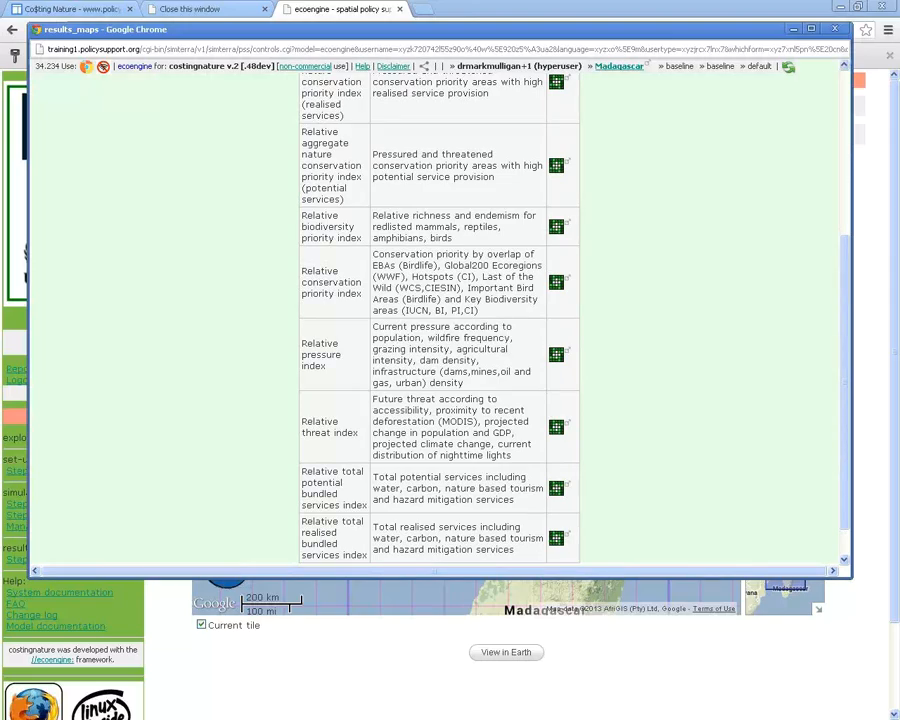
scroll(440, 320, down, 1)
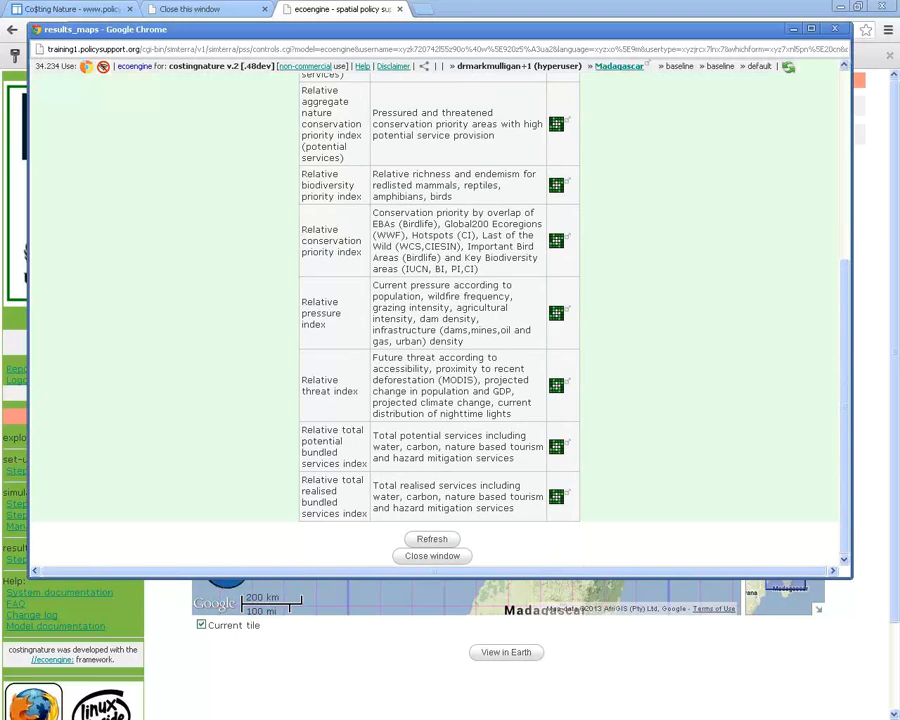
drag(389, 436, 485, 436)
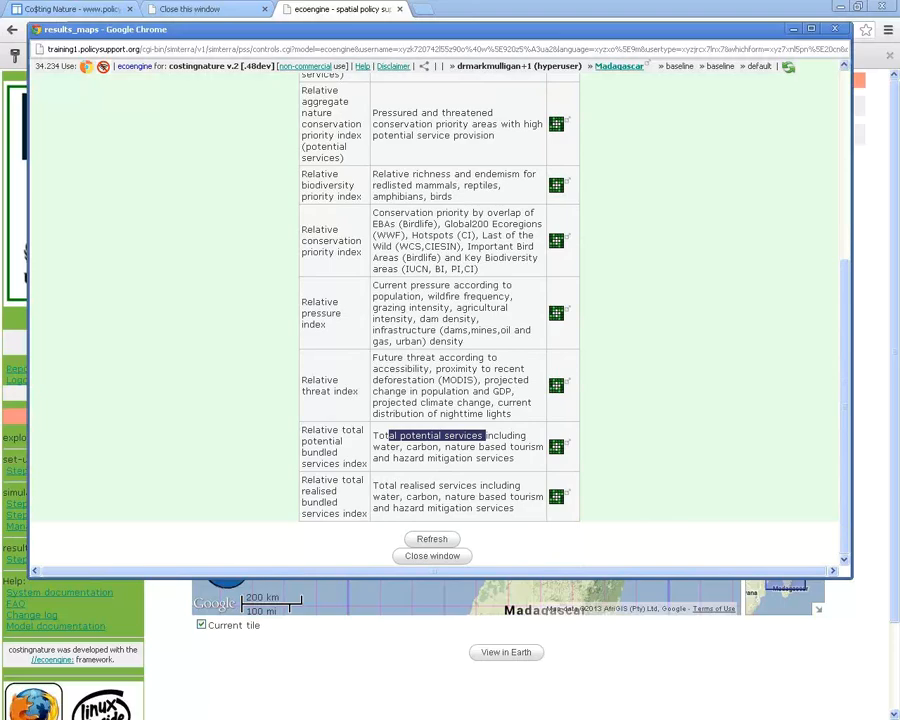
click(486, 436)
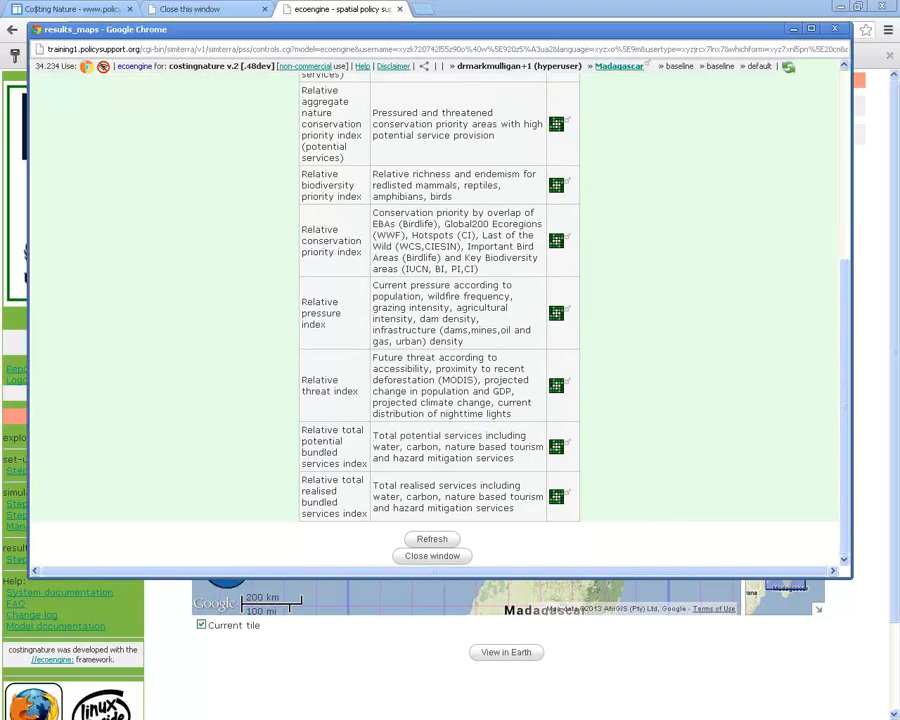
drag(436, 485, 396, 485)
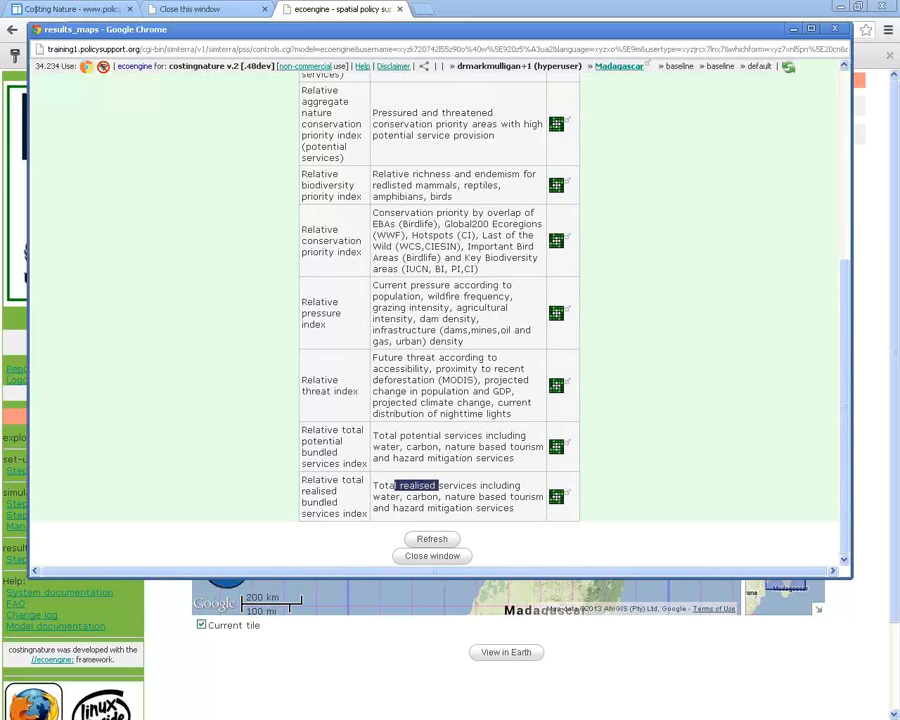
click(396, 485)
Open the Relative total realised bundled services index map and check its 0-1 title range
click(556, 496)
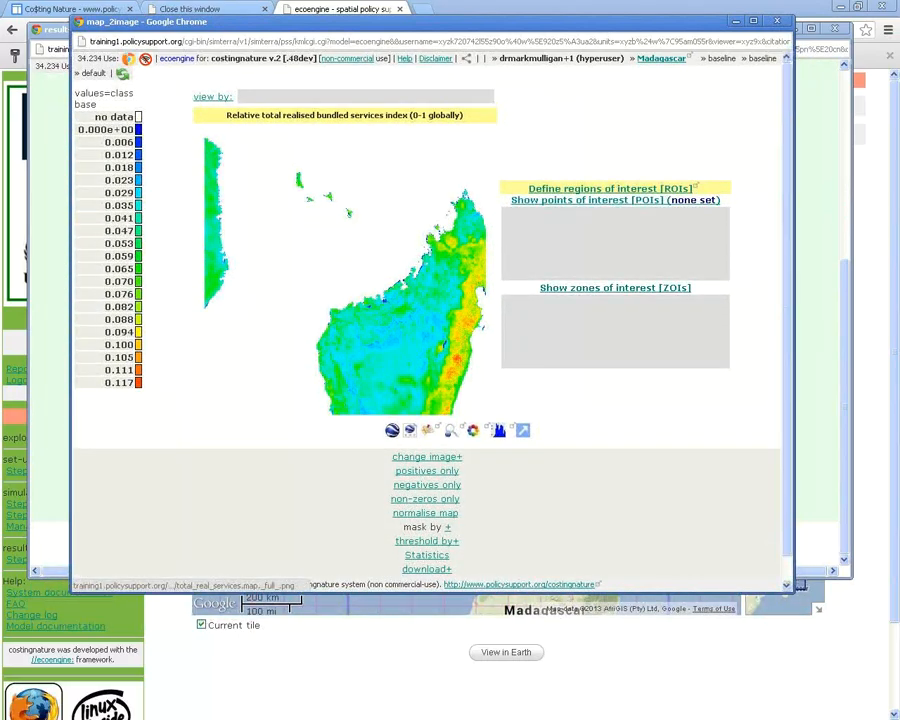
drag(273, 115, 369, 115)
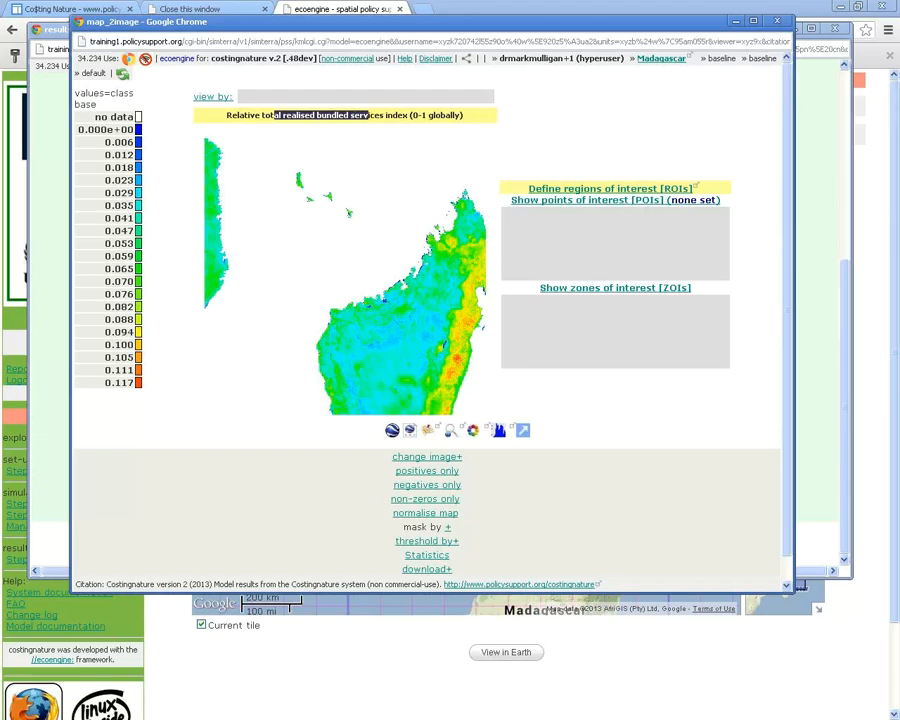
double_click(417, 115)
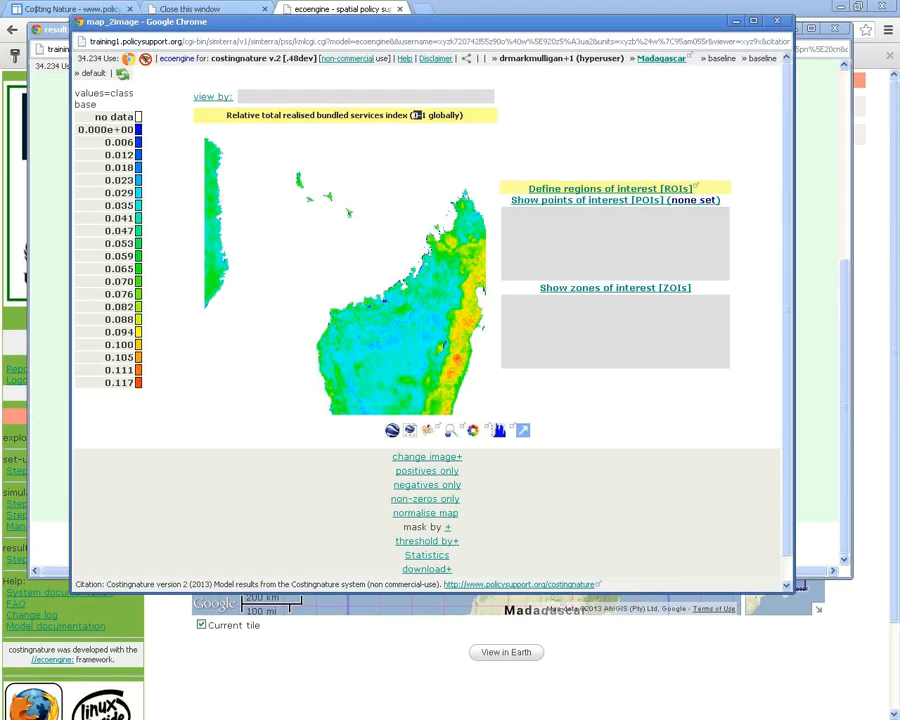
click(417, 115)
View the map over Google Maps imagery, panning across eastern, northern and central Madagascar
click(428, 430)
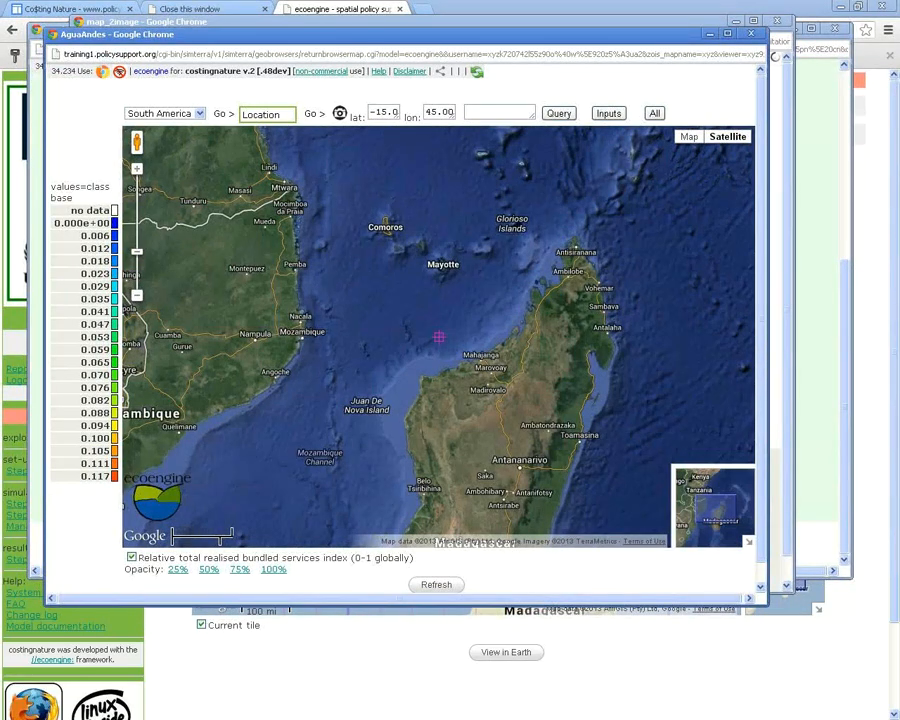
key(Down)
key(Right)
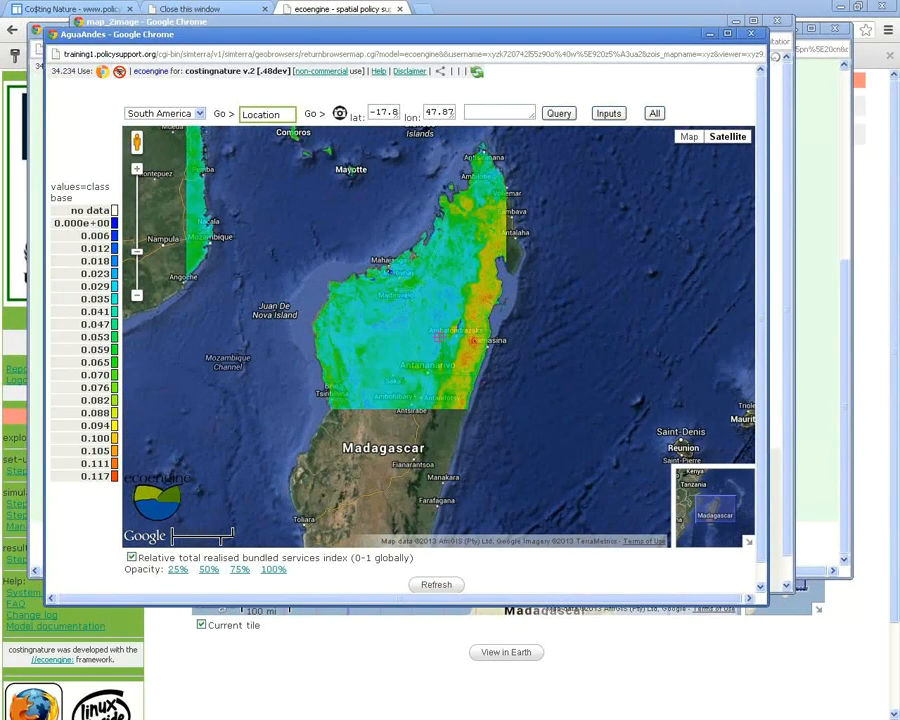
key(Up)
key(Left)
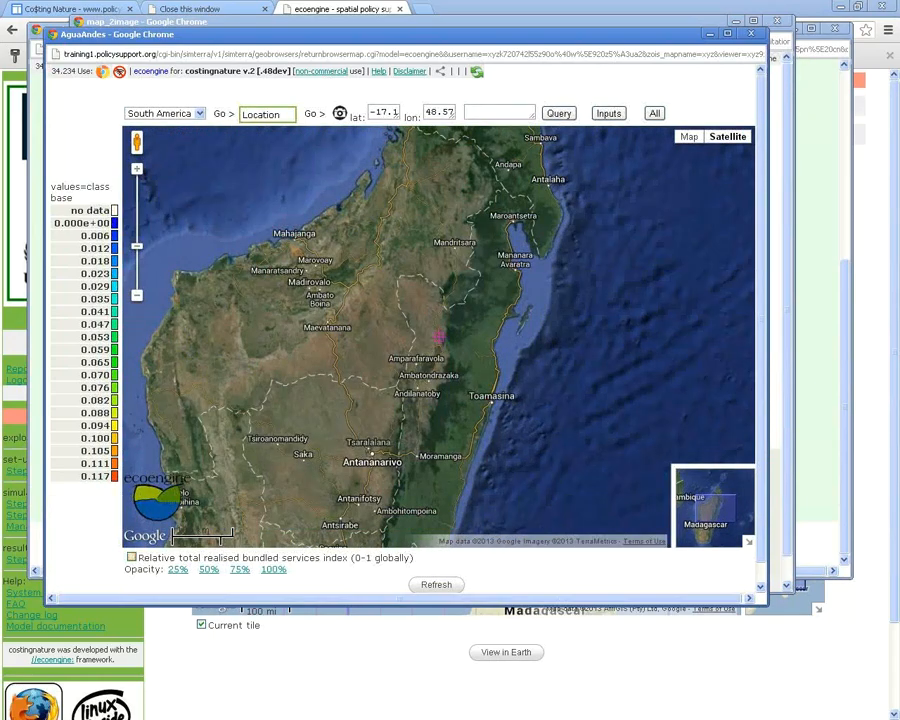
key(Up)
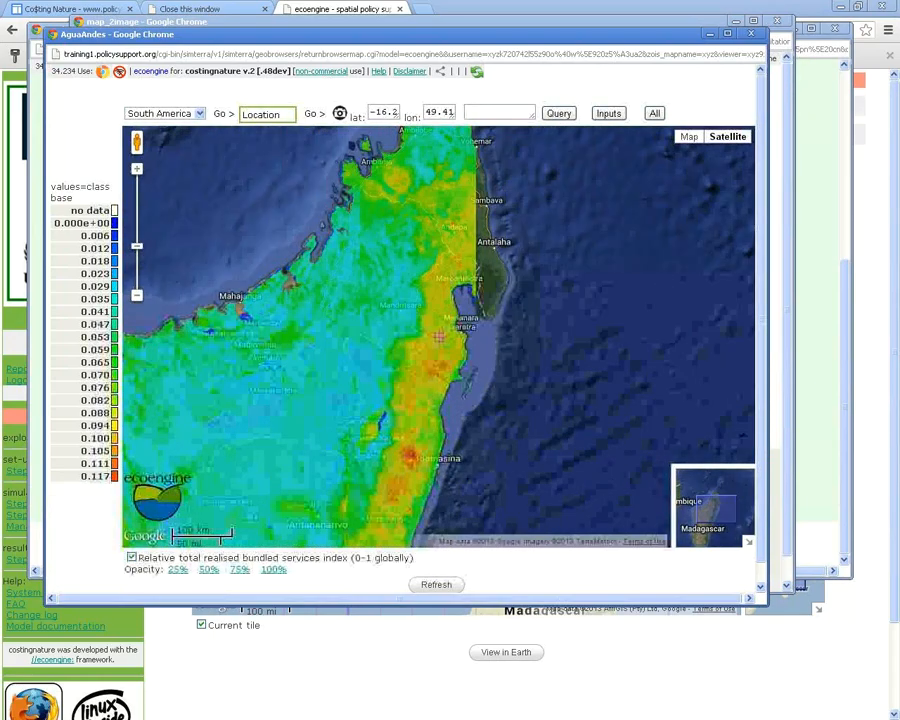
key(Down)
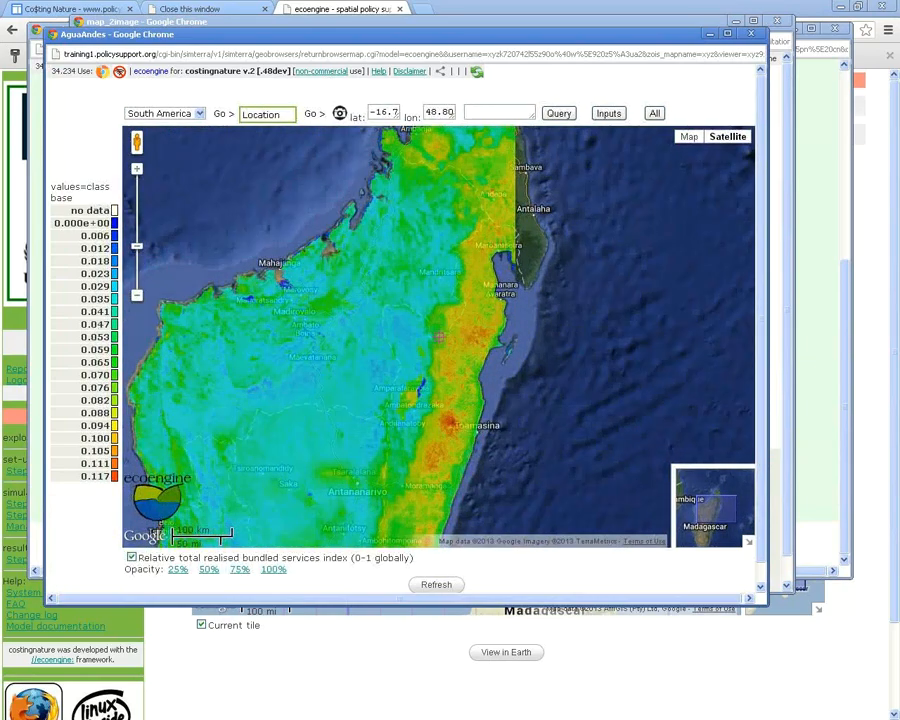
key(Left)
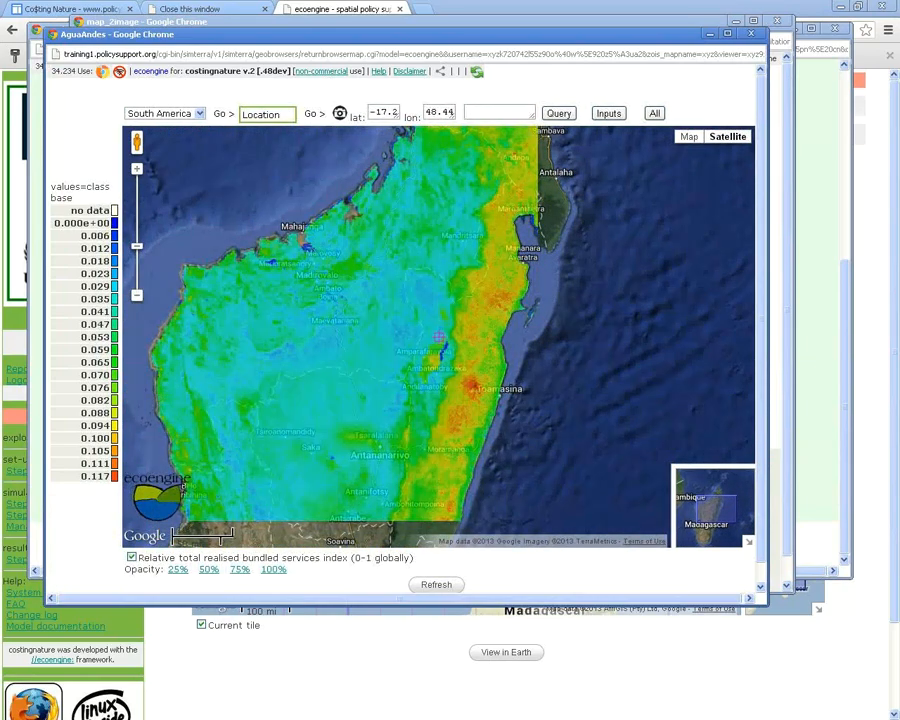
Try overlay opacities of 50%, 75% and 100%, then close the Google Maps view
click(208, 569)
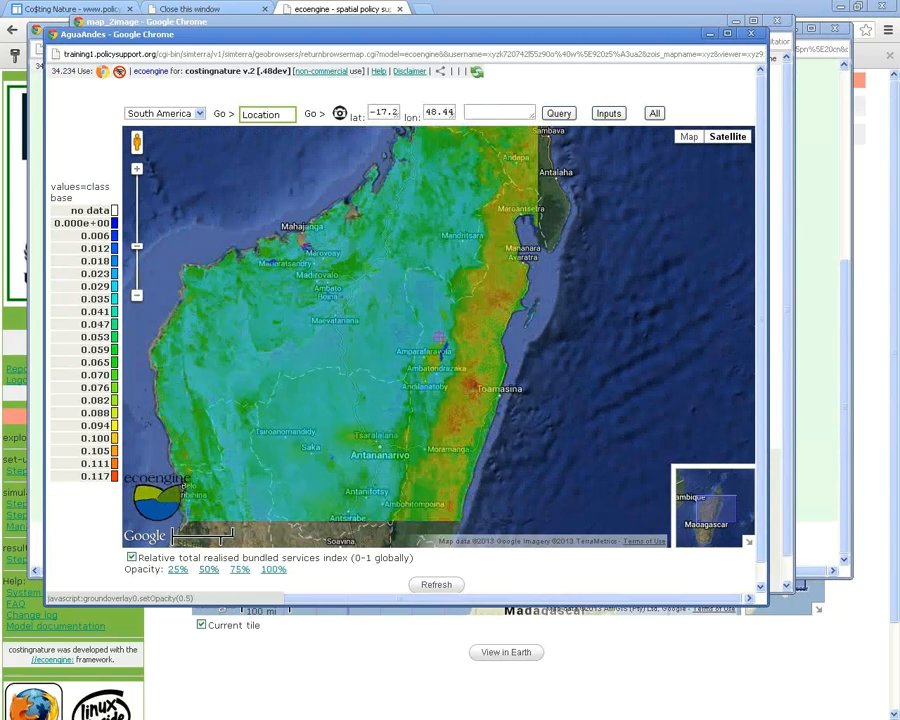
click(239, 569)
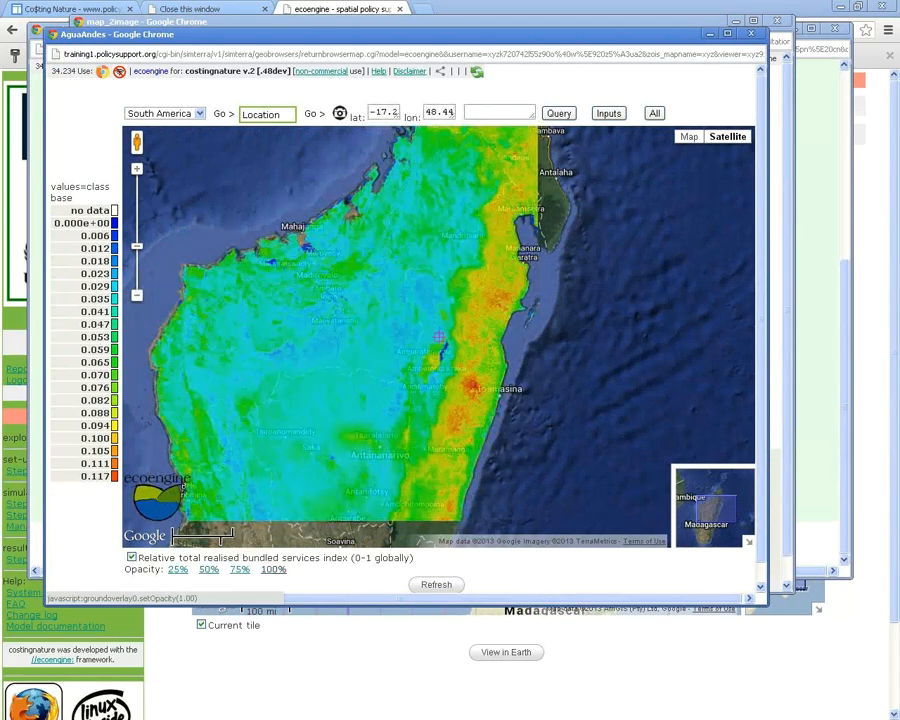
click(273, 569)
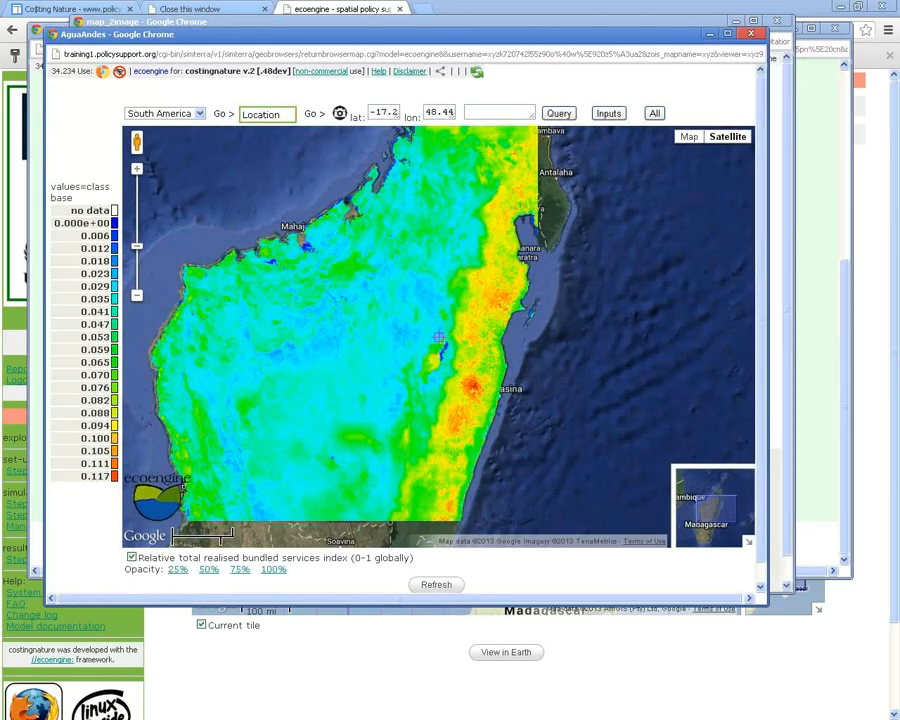
key(alt+F4)
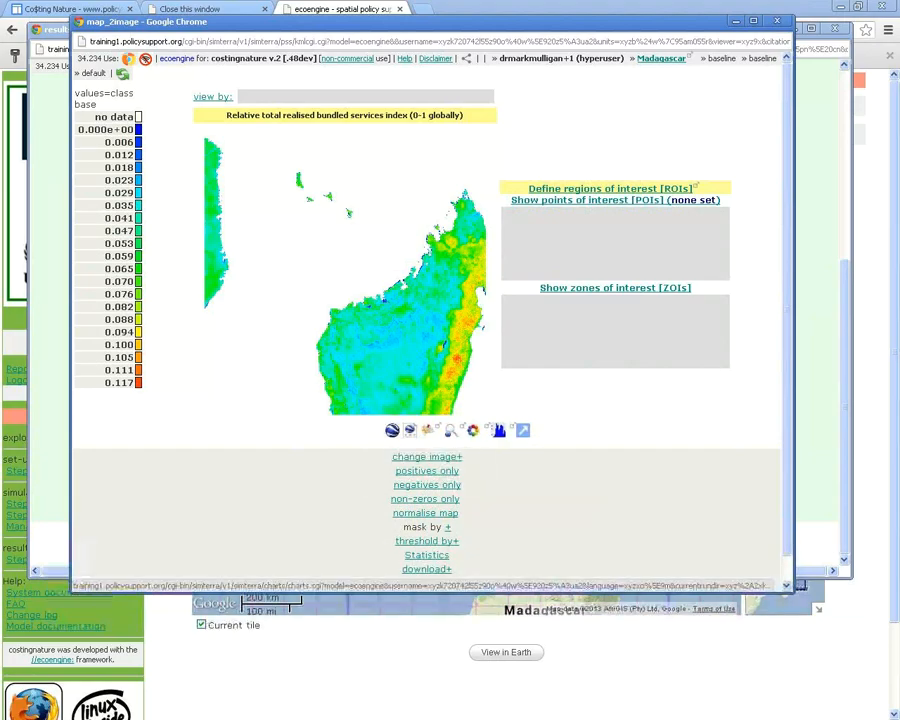
Show the index map's value histogram, reposition it, then close it
click(499, 430)
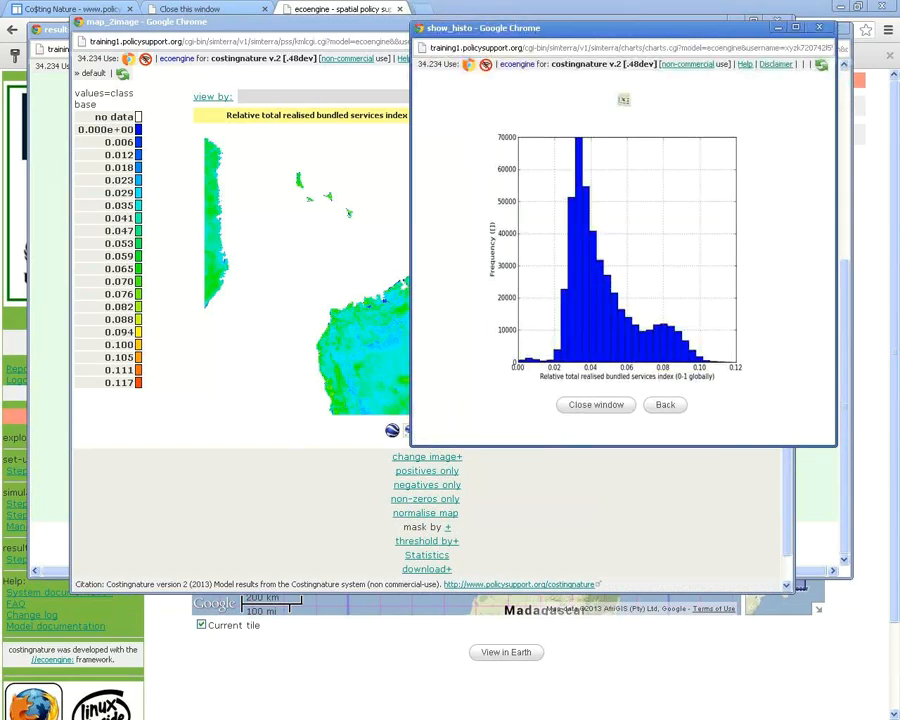
drag(502, 28, 841, 102)
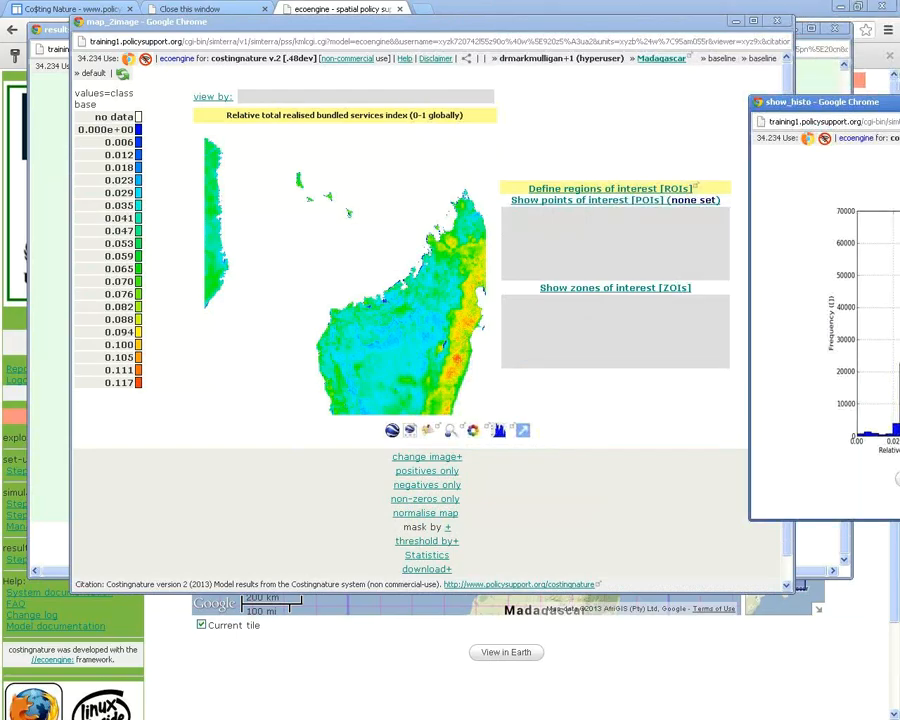
drag(841, 102, 288, 91)
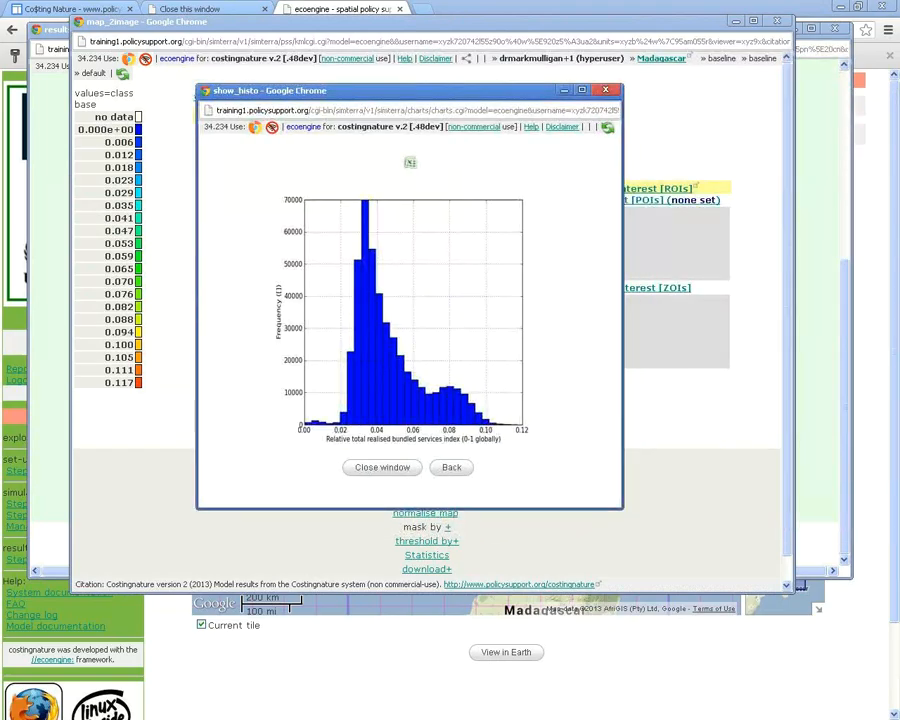
click(605, 90)
drag(787, 200, 787, 228)
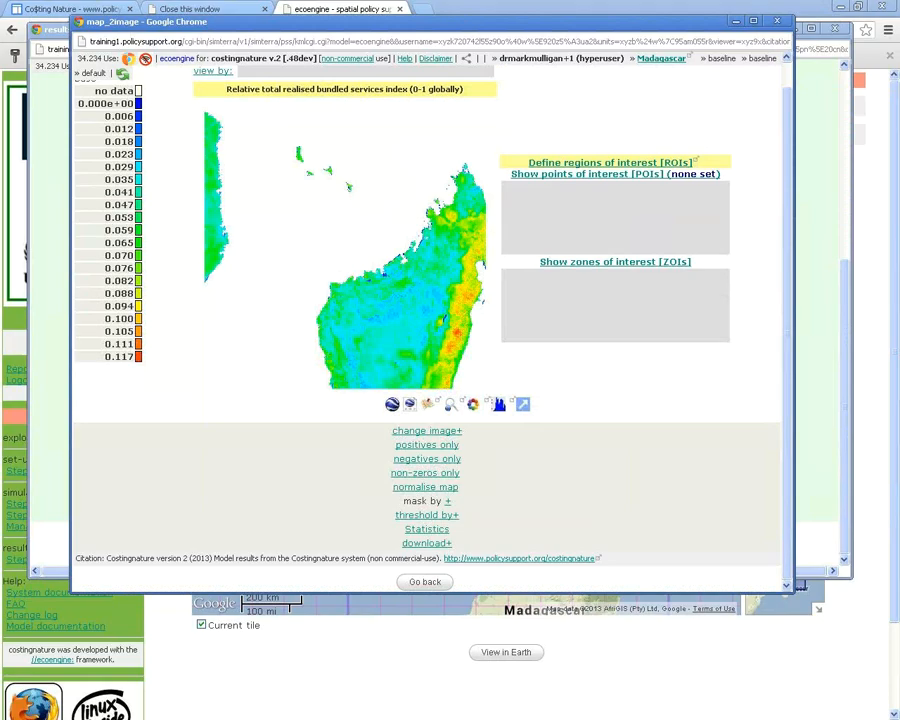
Redraw the index map with the '2. Blue to red' colour scheme
click(427, 430)
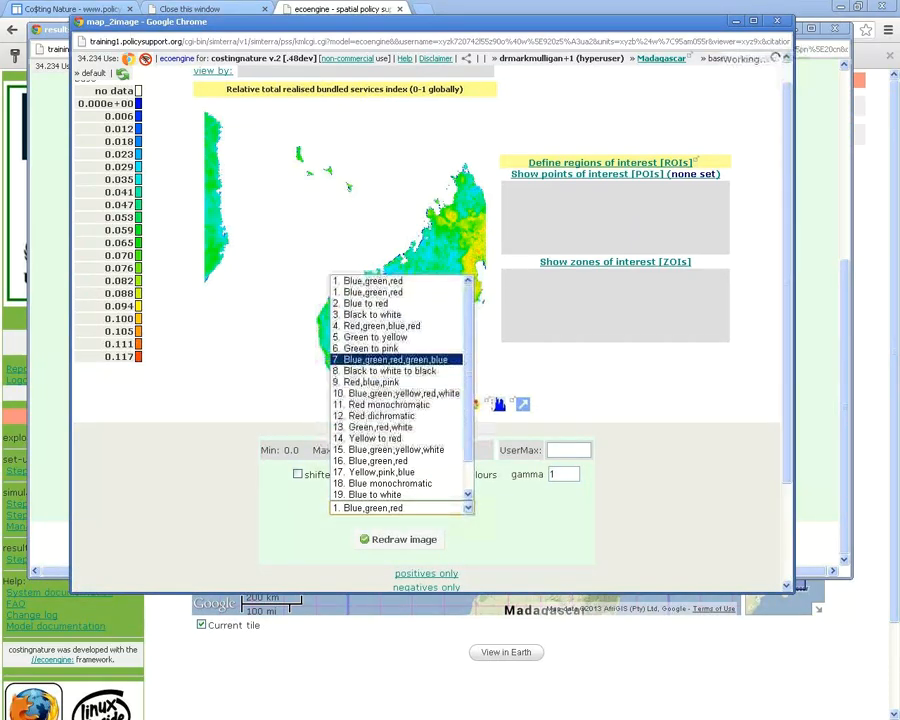
click(366, 303)
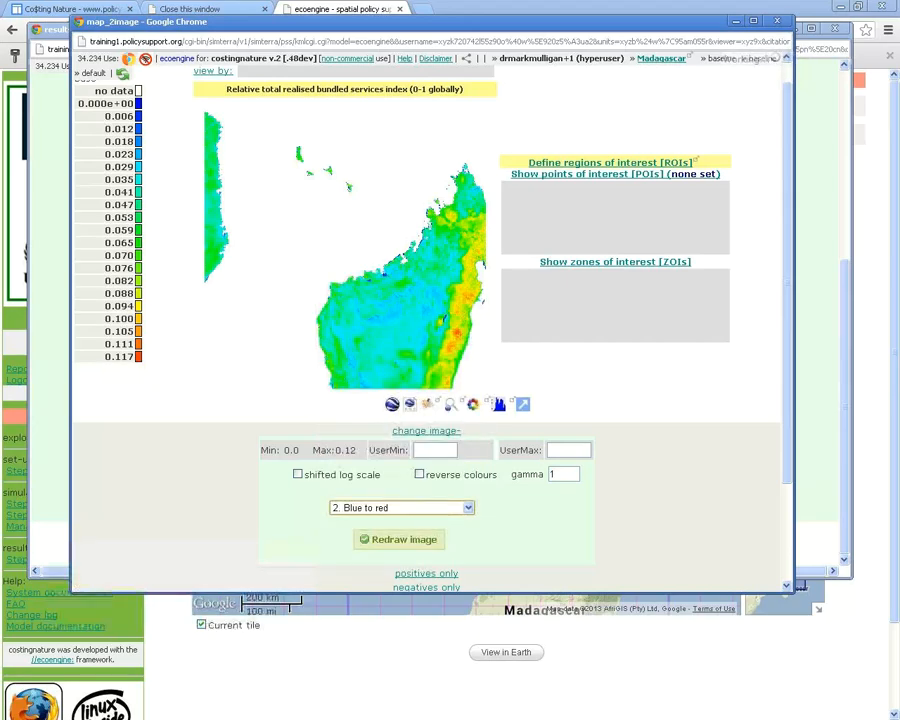
click(399, 539)
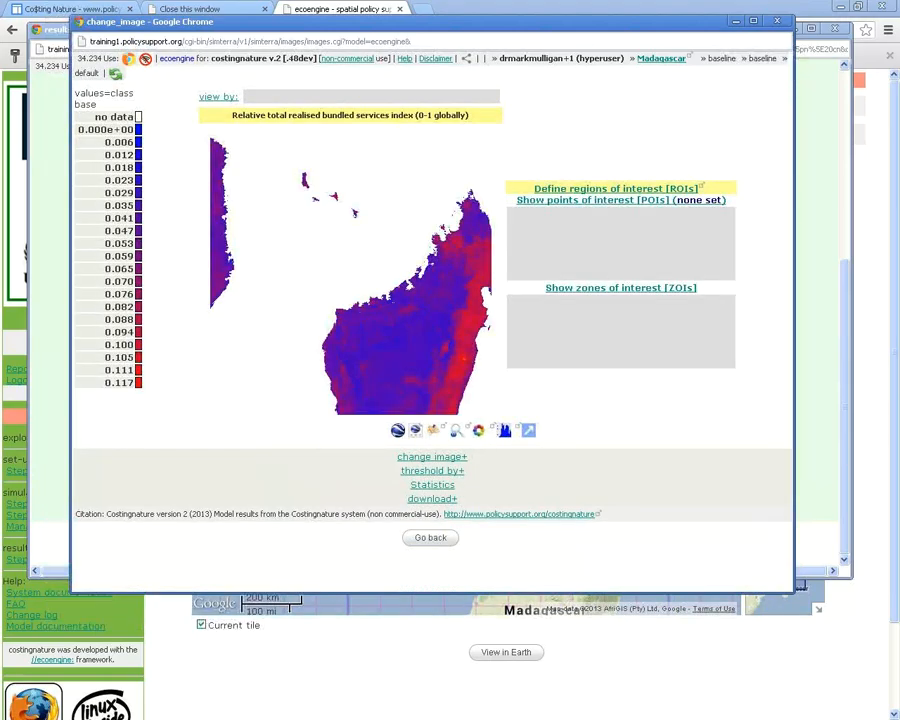
Go back and redraw the map with the original '1. Blue,green,red' scheme
right_click(740, 411)
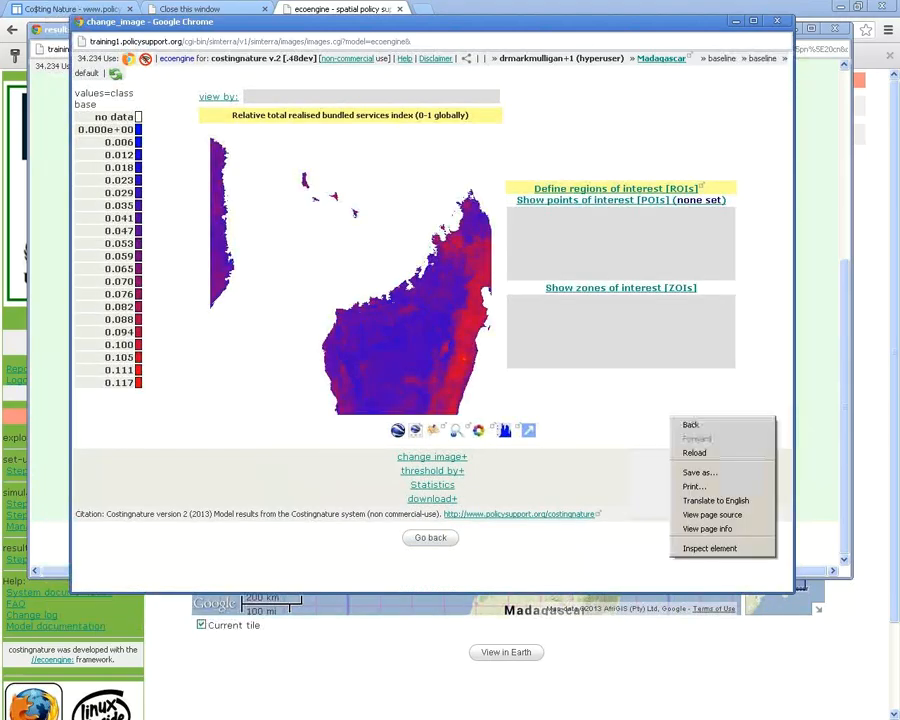
click(752, 424)
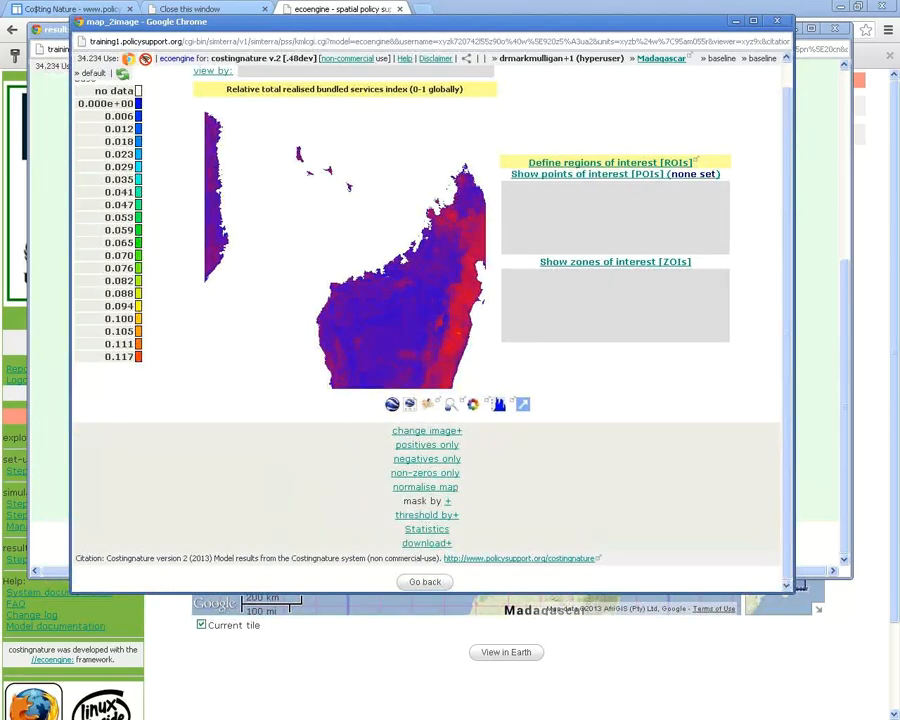
click(427, 430)
click(400, 508)
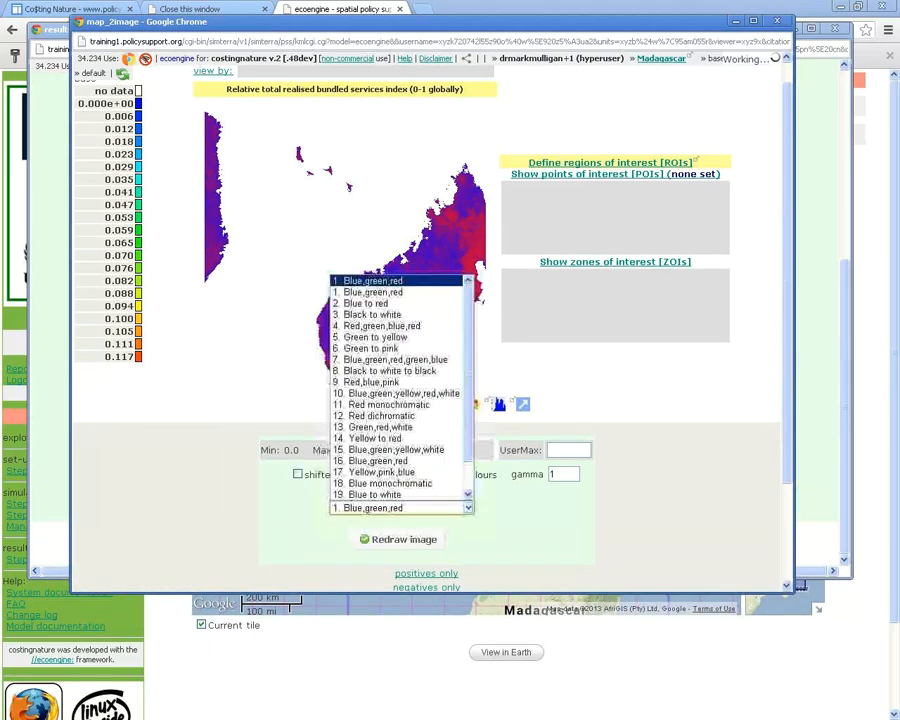
click(372, 292)
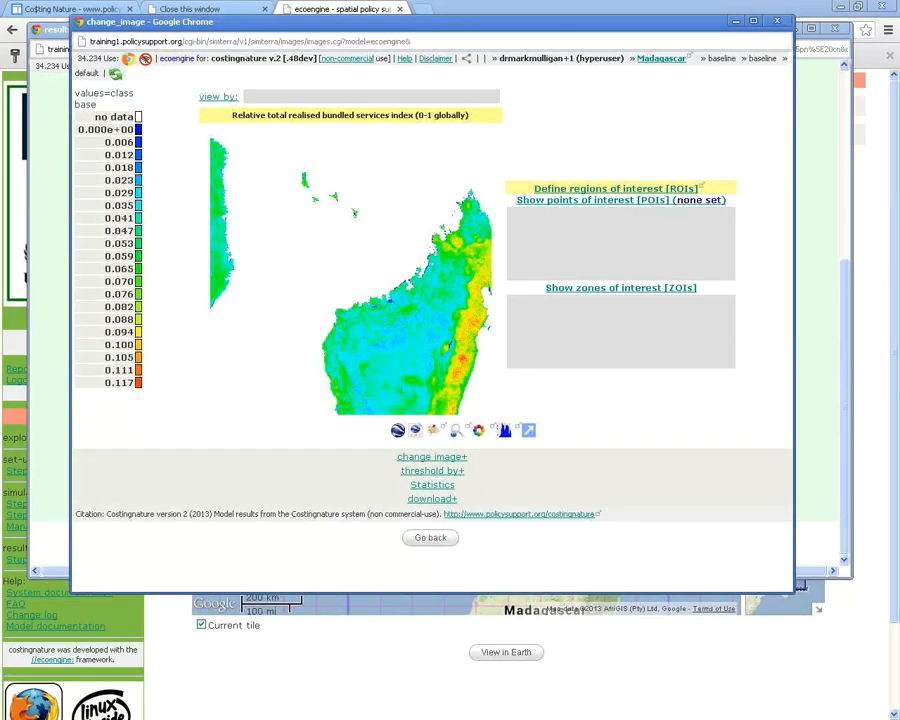
drag(400, 21, 480, 43)
Show the map's summary statistics, noting the 0.047 mean and 0.13 maximum
click(510, 559)
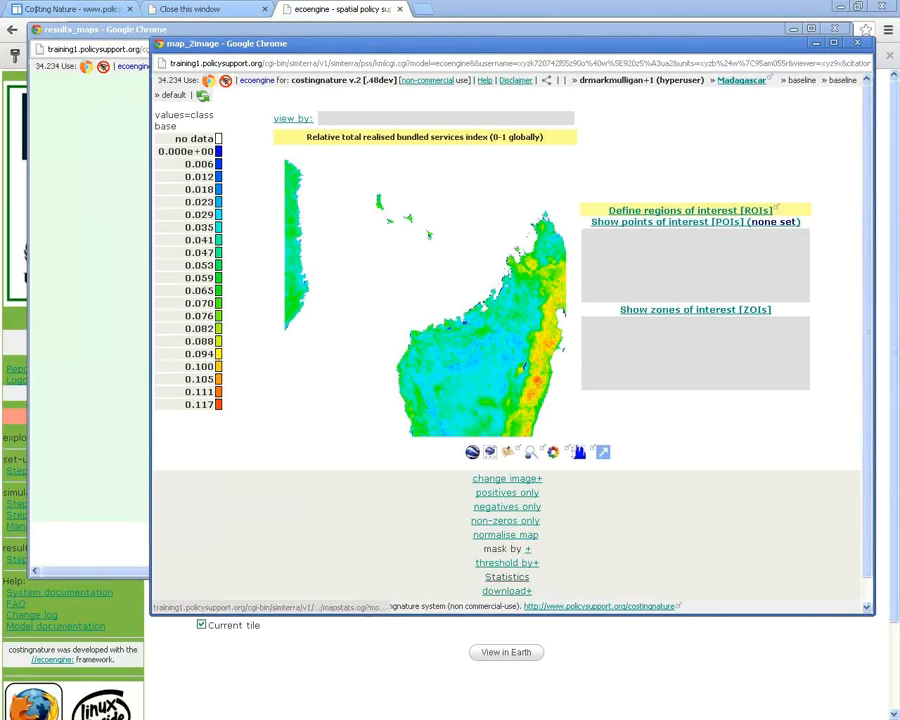
click(507, 577)
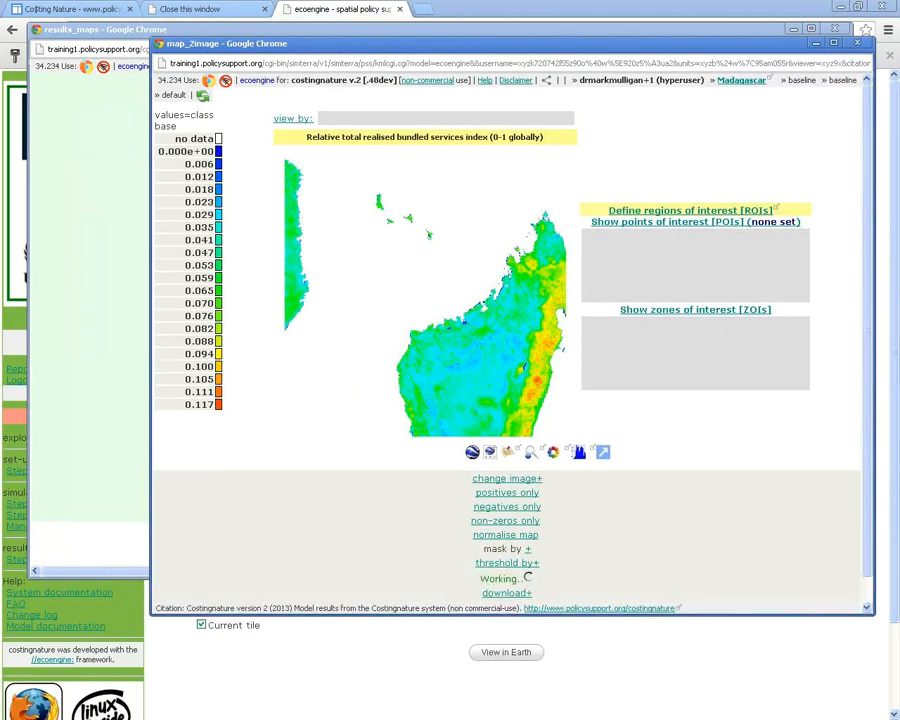
scroll(507, 340, down, 3)
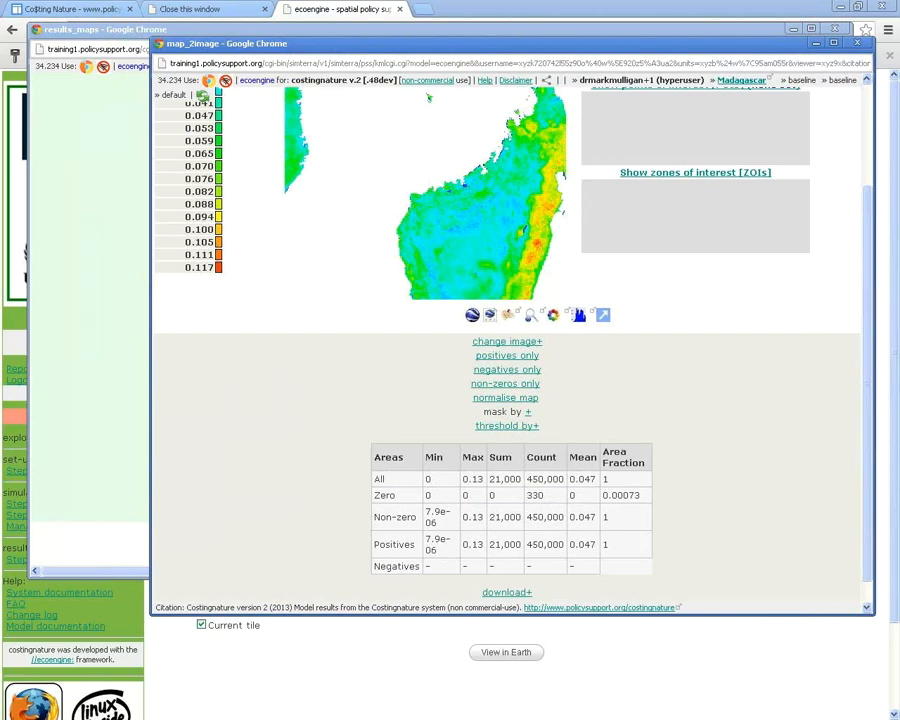
mouse_move(596, 480)
mouse_down()
mouse_move(569, 480)
mouse_move(603, 480)
mouse_up()
click(604, 480)
Expand the download formats: arcascii, ilwis, geotiff and idrisi
click(507, 593)
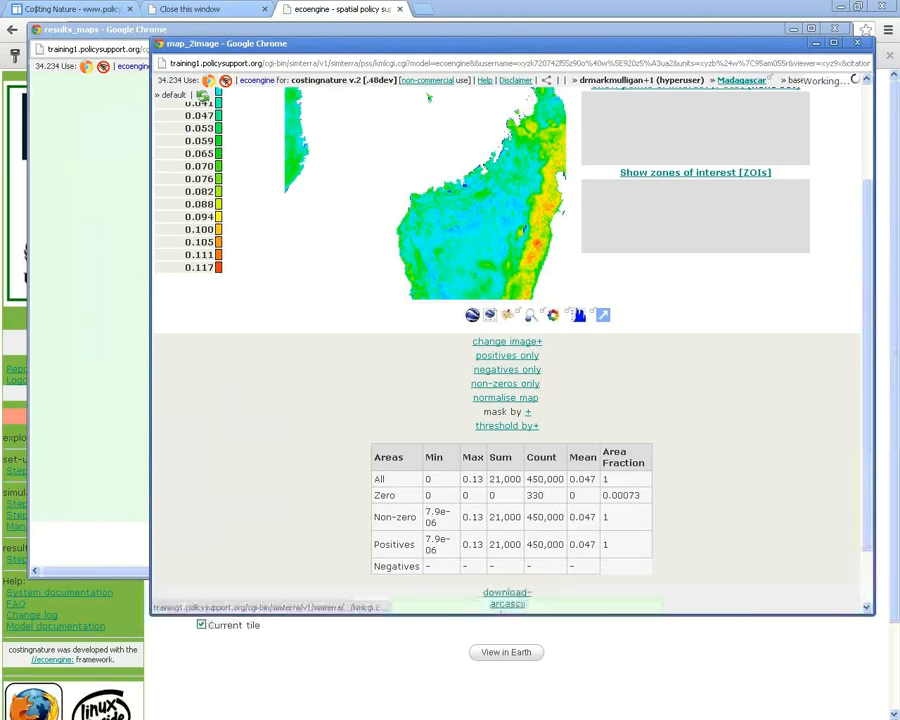
scroll(507, 560, down, 1)
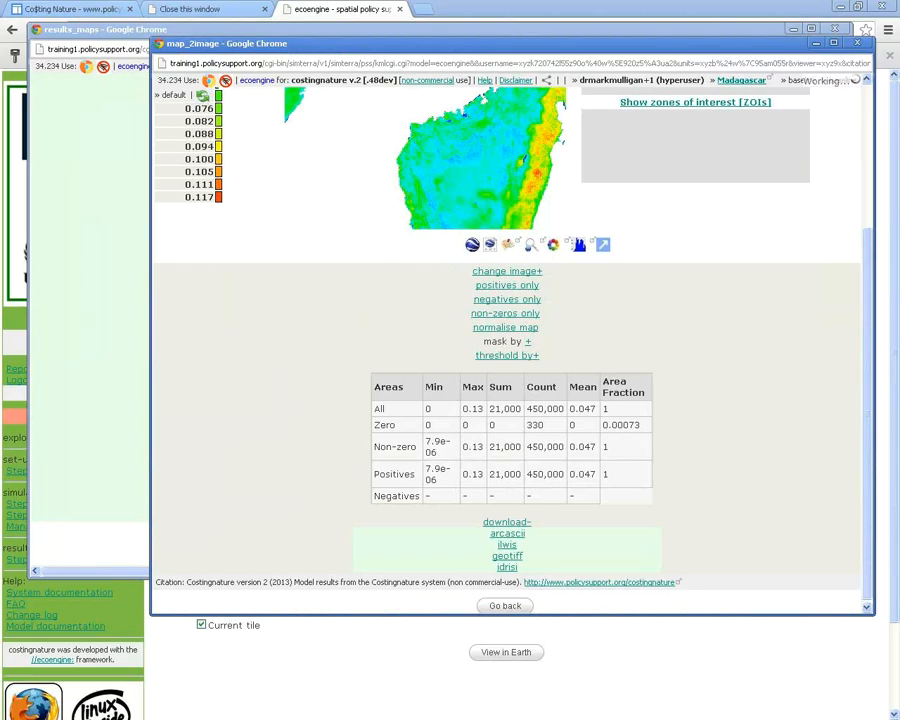
drag(300, 43, 244, 48)
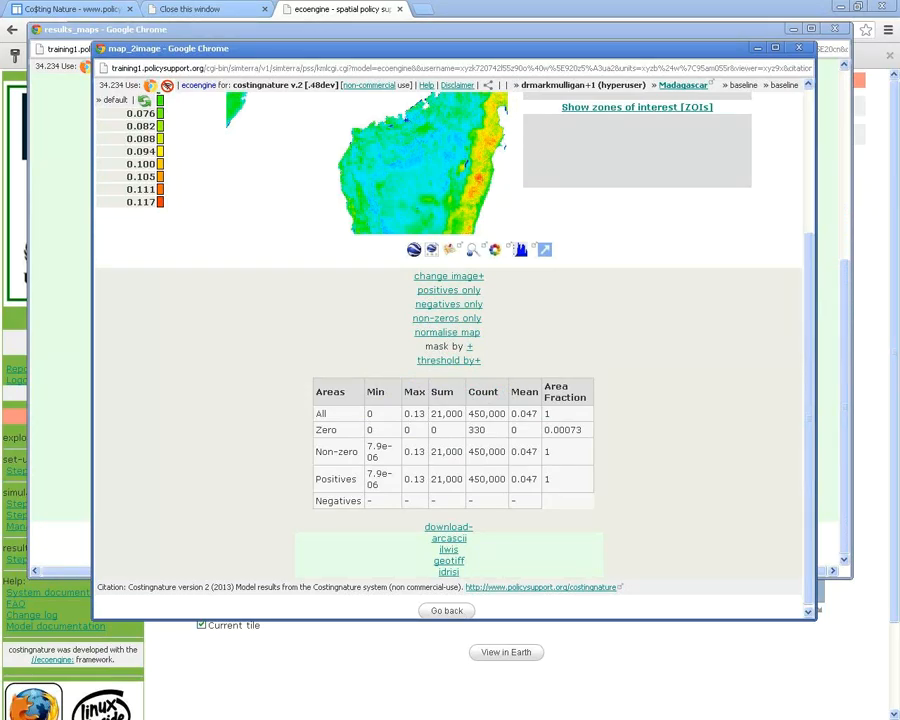
scroll(450, 350, up, 5)
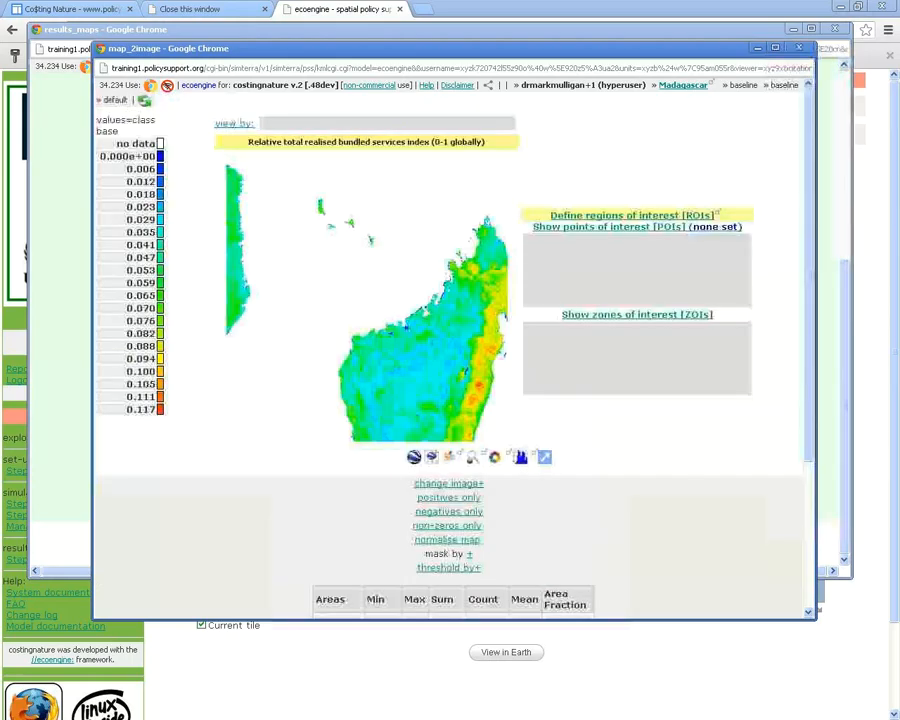
scroll(450, 350, down, 3)
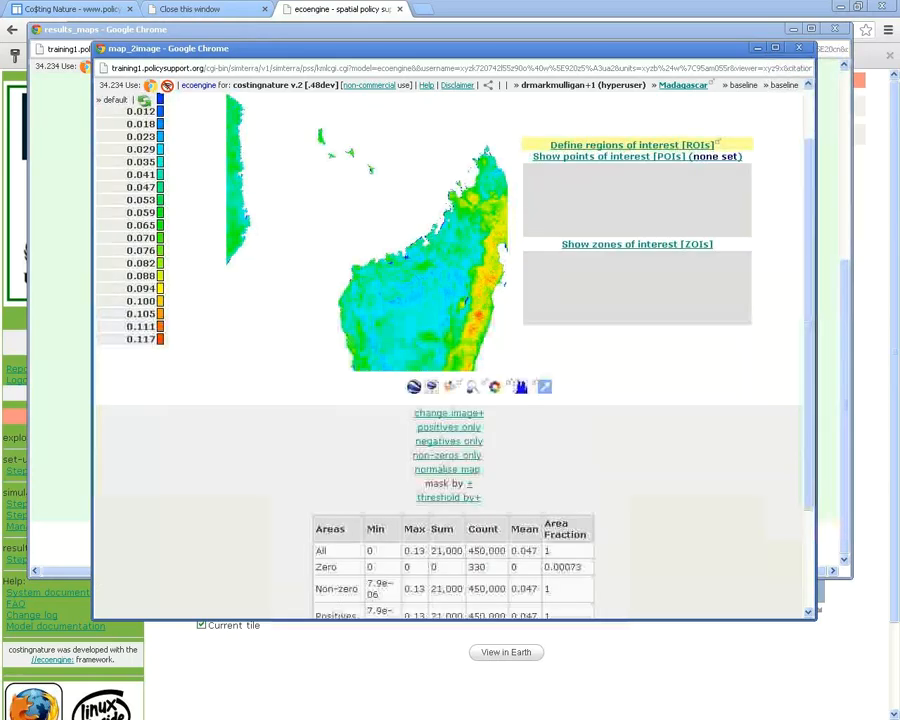
scroll(450, 350, up, 3)
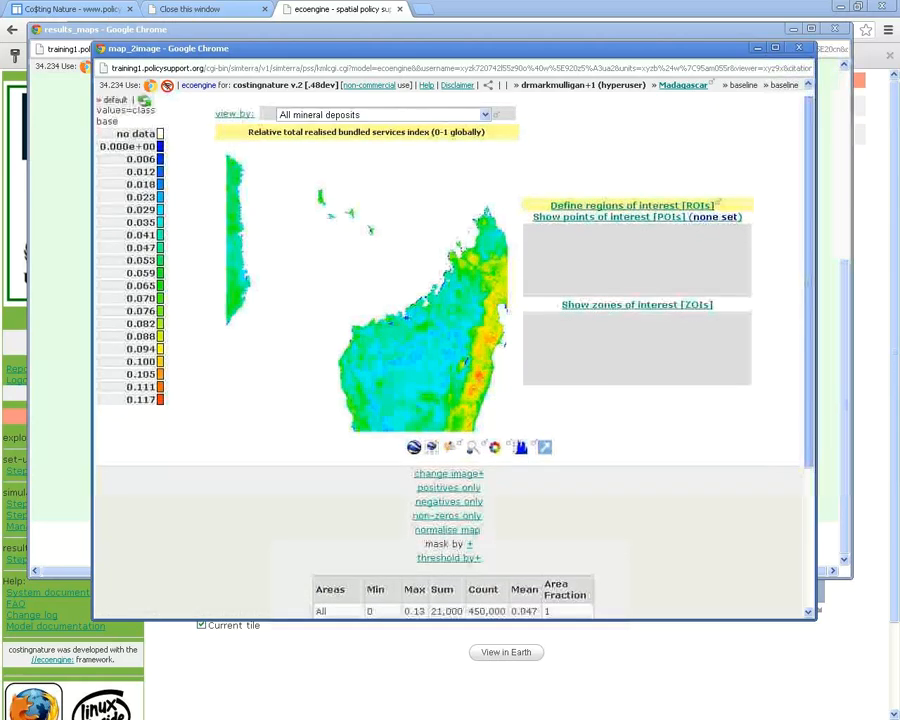
click(380, 114)
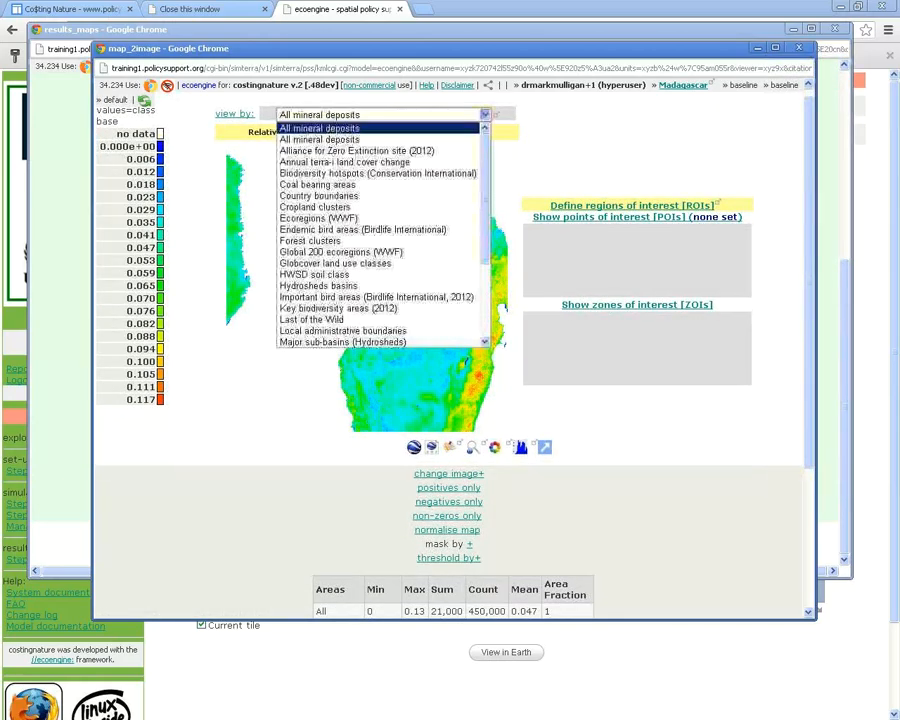
scroll(380, 230, down, 4)
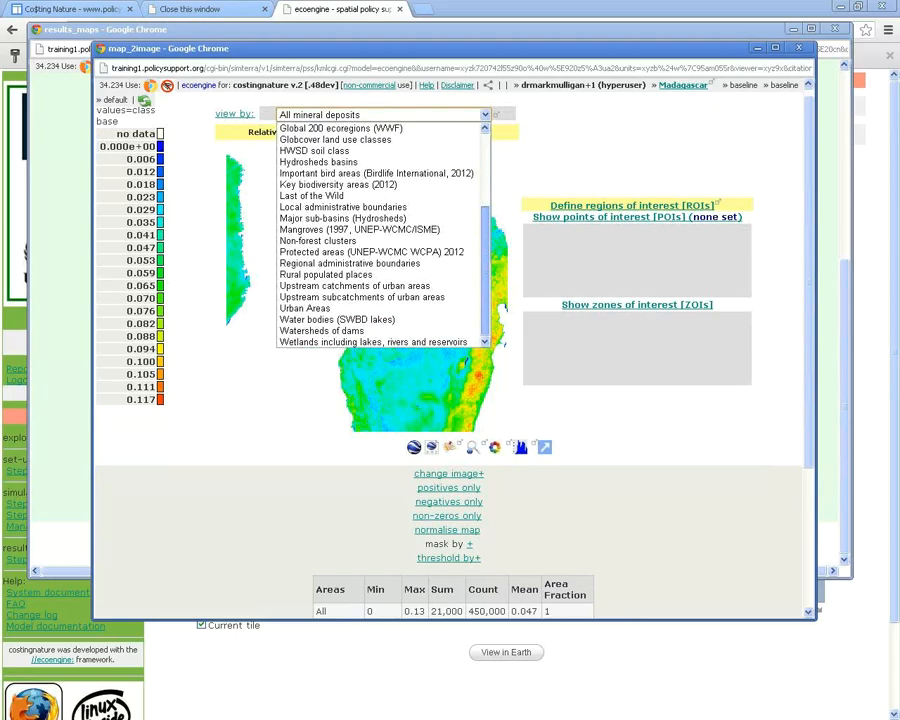
scroll(380, 230, up, 5)
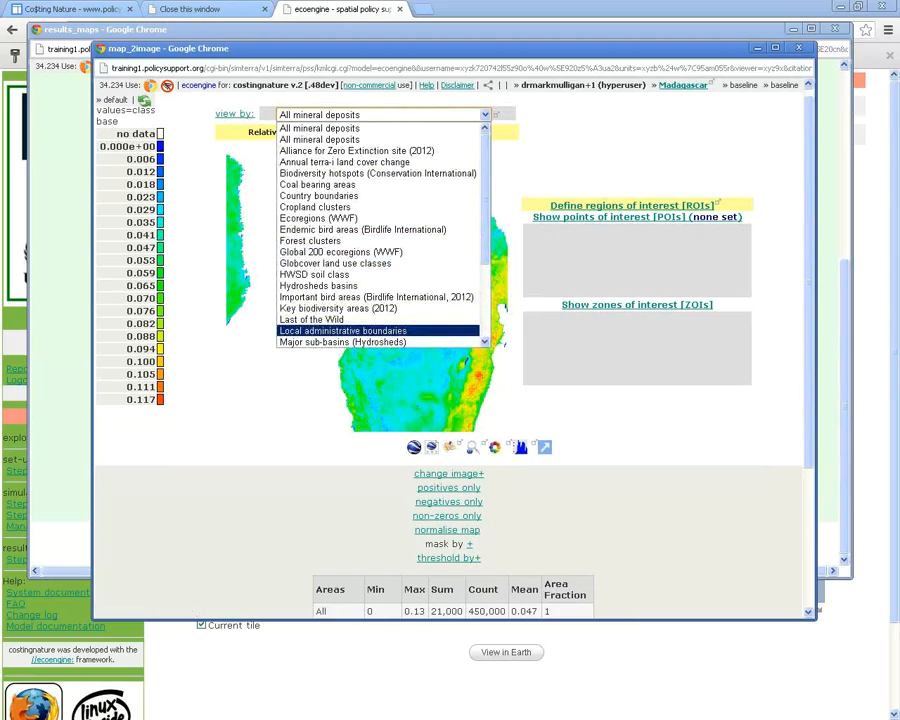
click(342, 330)
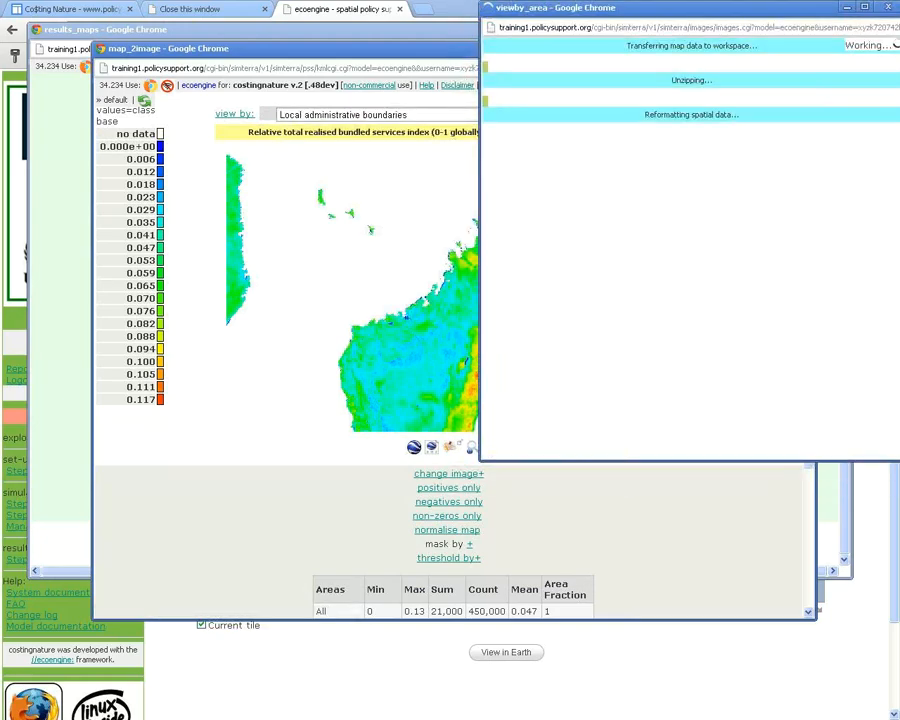
drag(600, 9, 318, 150)
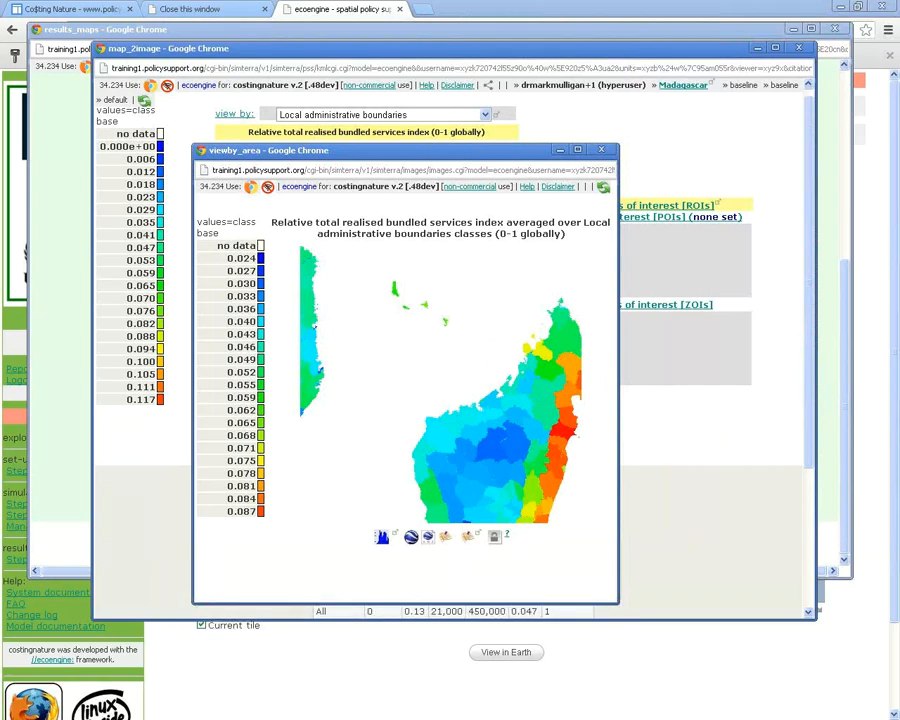
drag(300, 150, 432, 74)
click(514, 51)
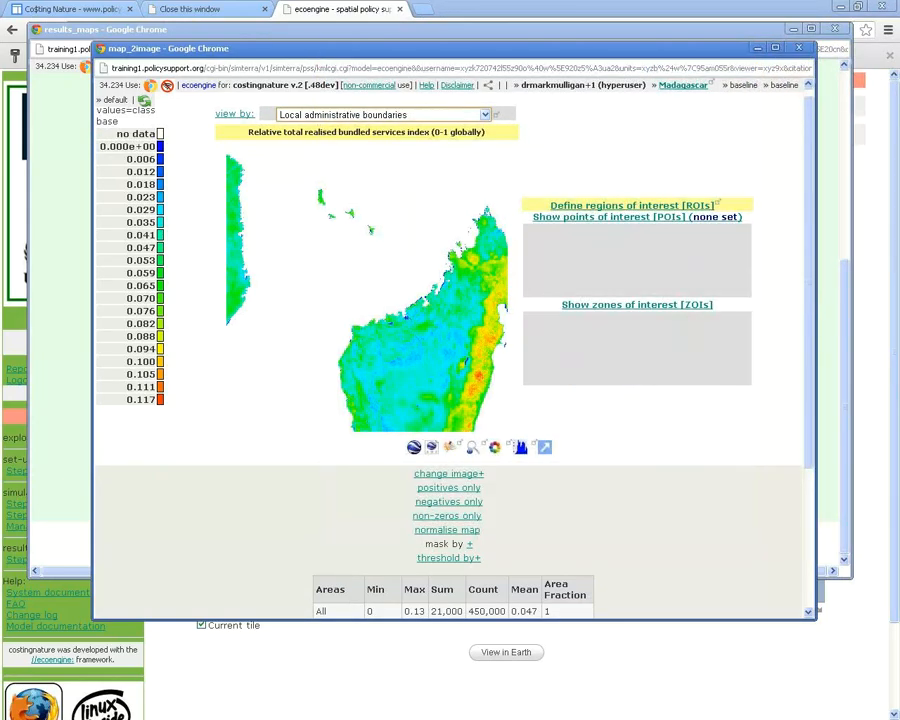
click(484, 114)
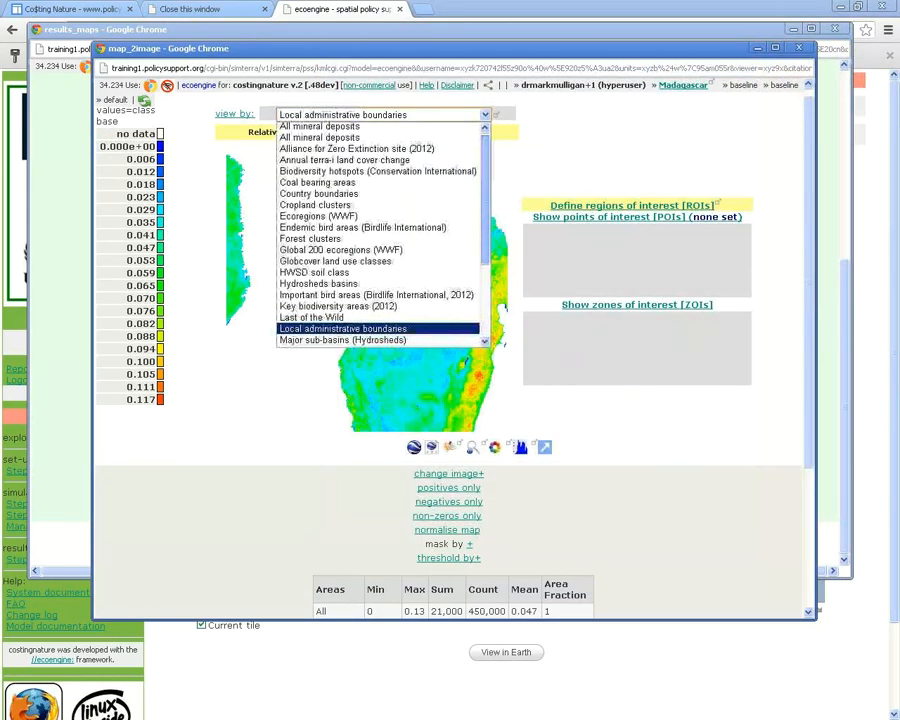
scroll(378, 229, down, 4)
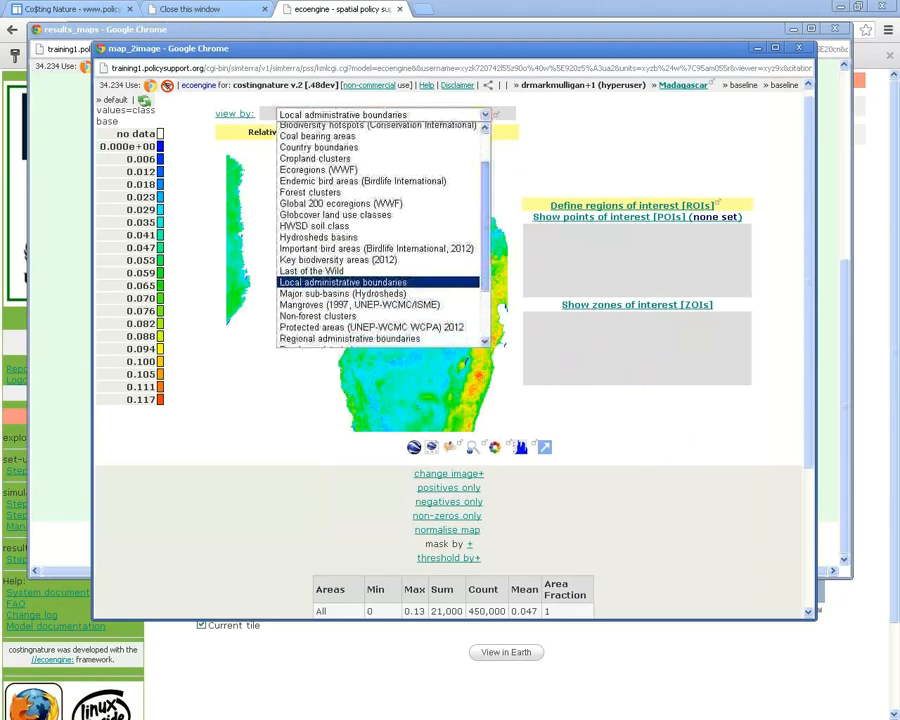
key(Escape)
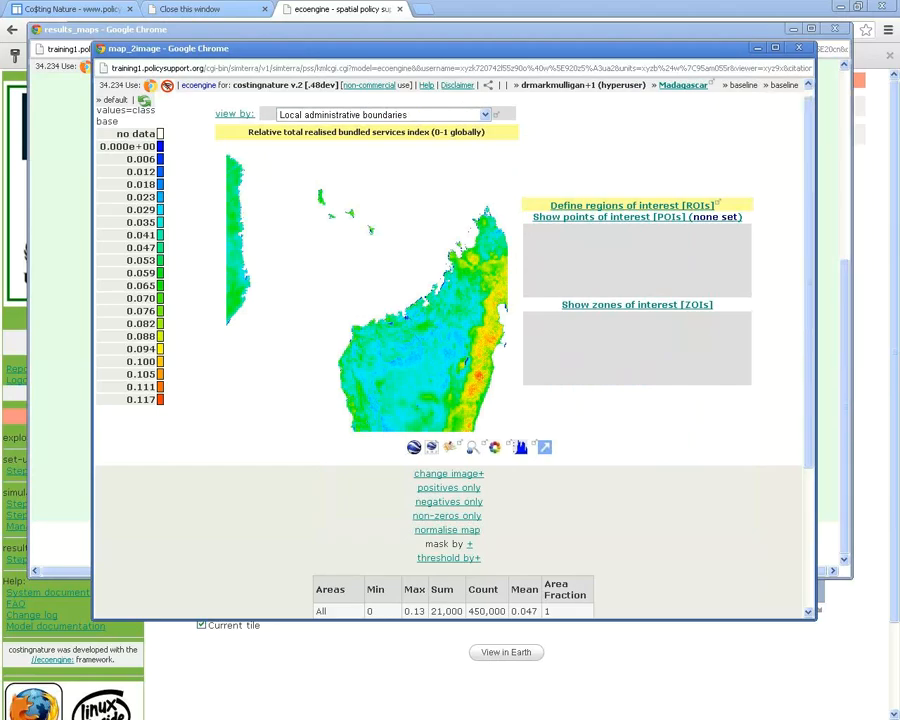
scroll(450, 350, down, 1)
scroll(450, 350, down, 1)
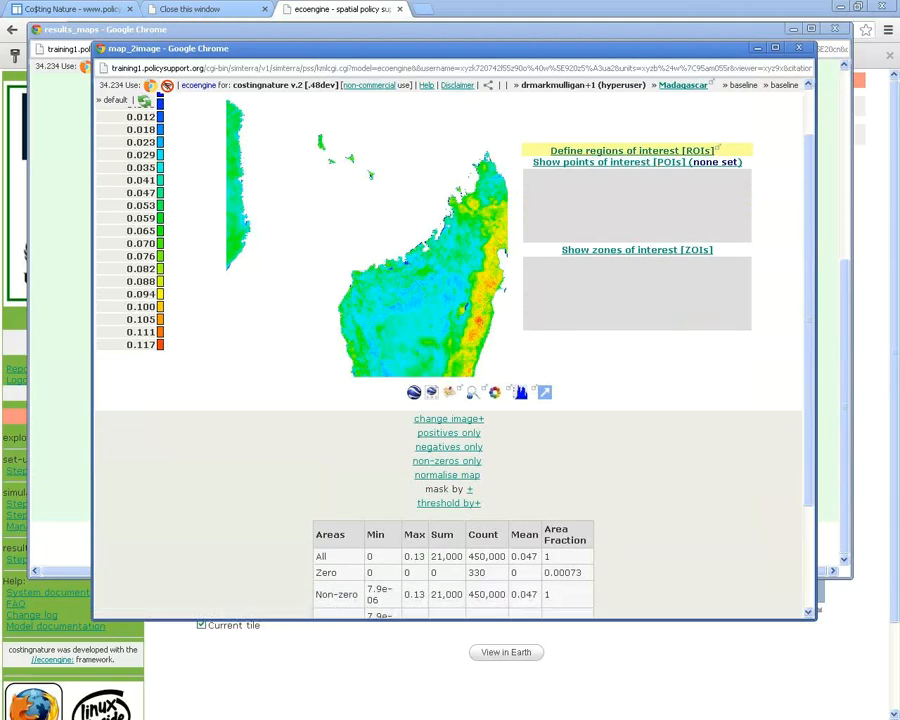
scroll(450, 350, down, 1)
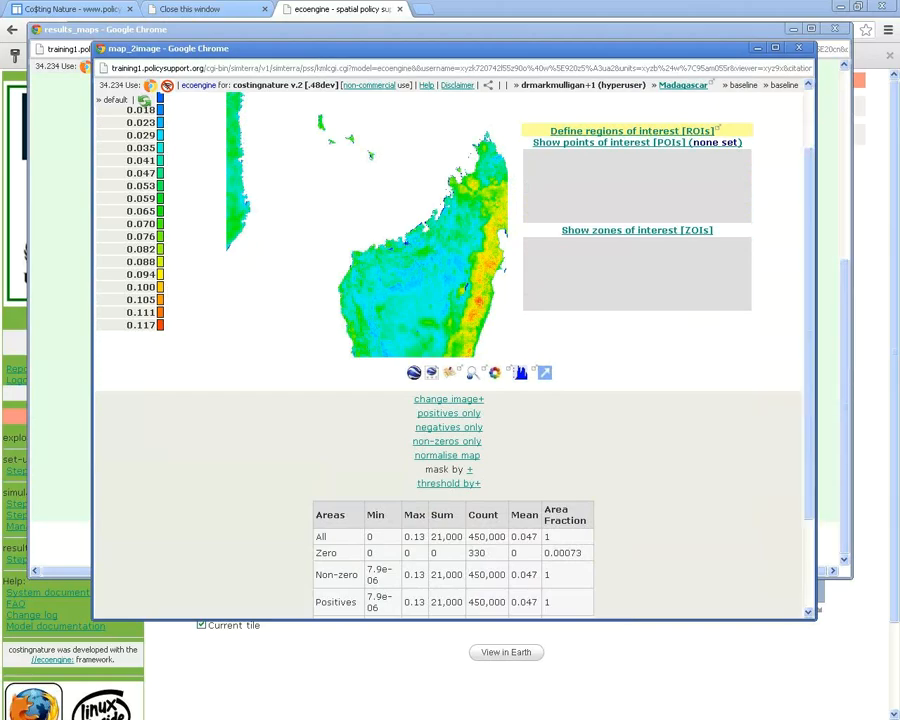
scroll(450, 350, up, 4)
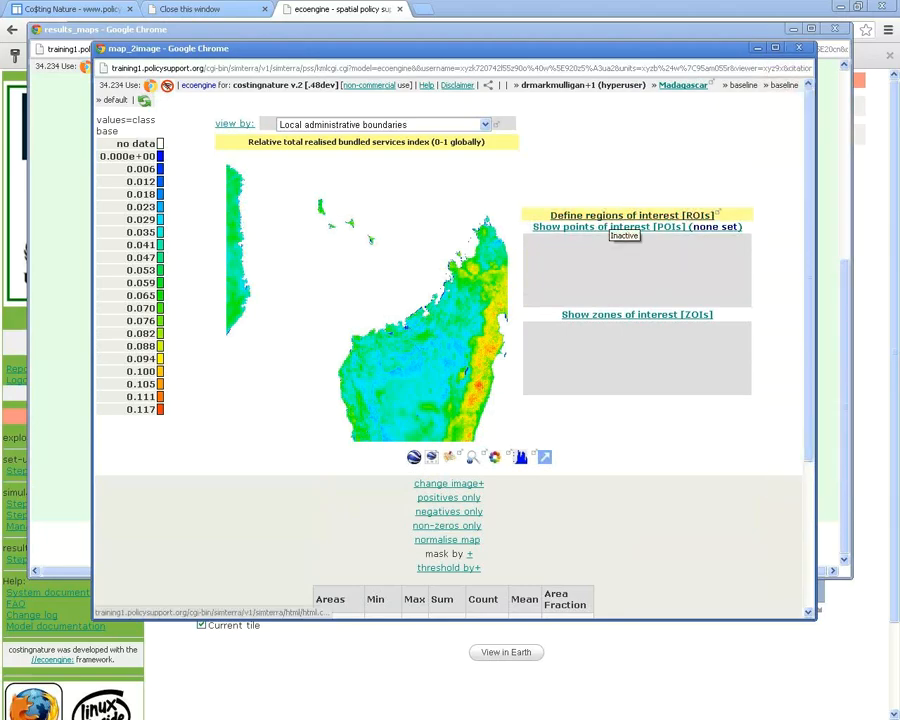
Open the points-of-interest form via 'Show points of interest' and nudge it slightly left
click(612, 228)
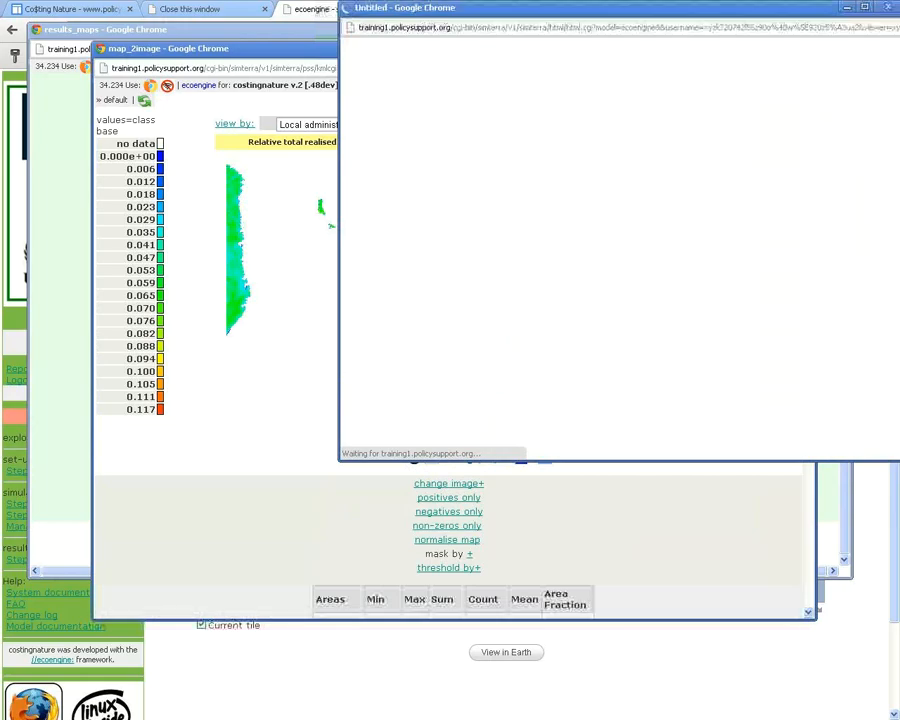
drag(520, 86, 468, 80)
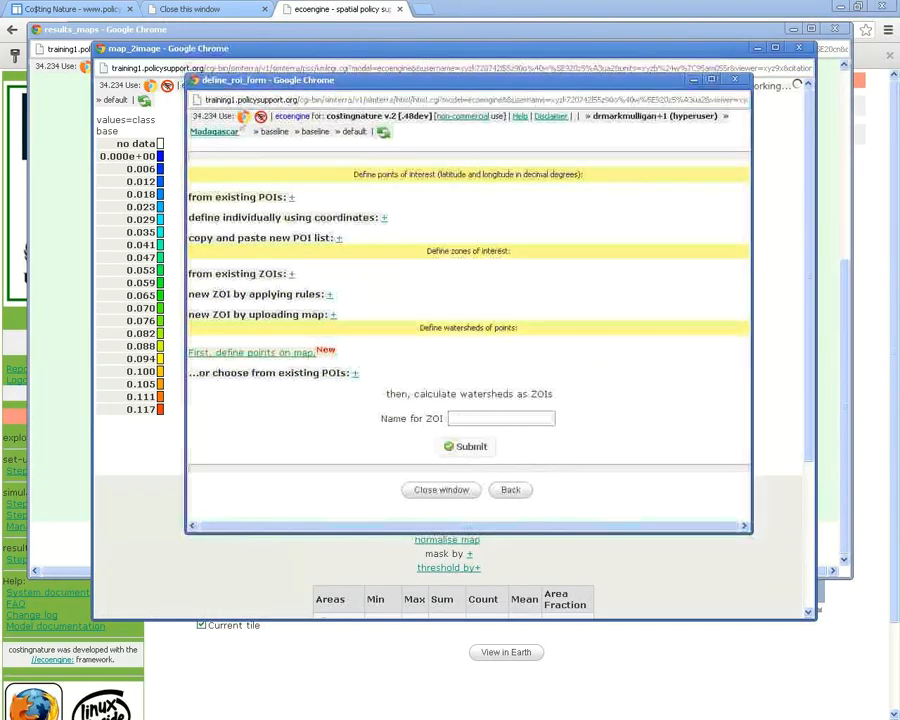
triple_click(356, 174)
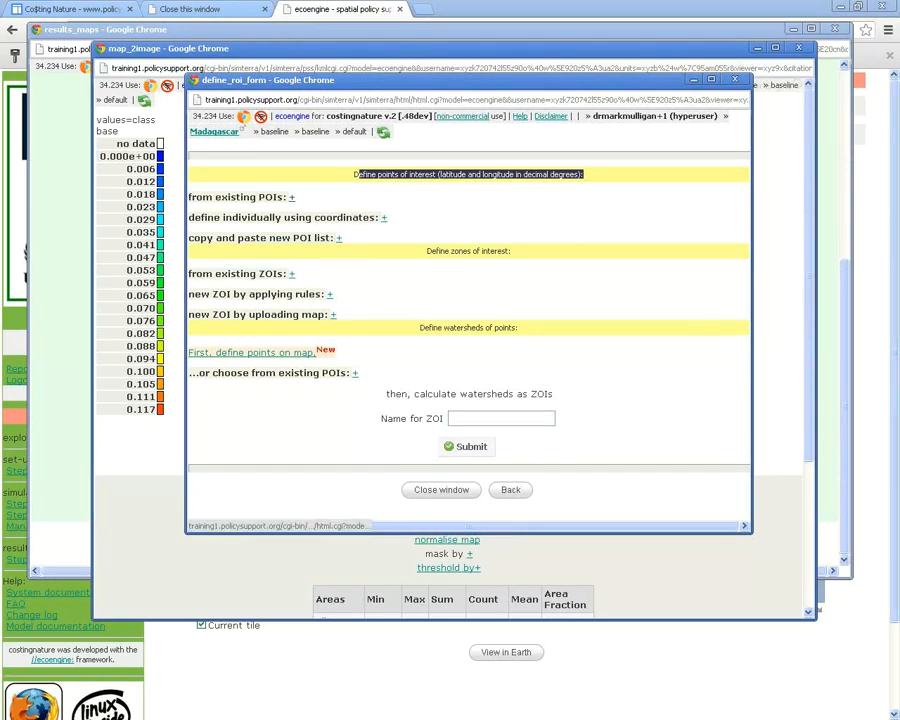
Expand 'from existing POIs', 'define individually using coordinates' and 'copy and paste', then move the form beside the map
click(291, 197)
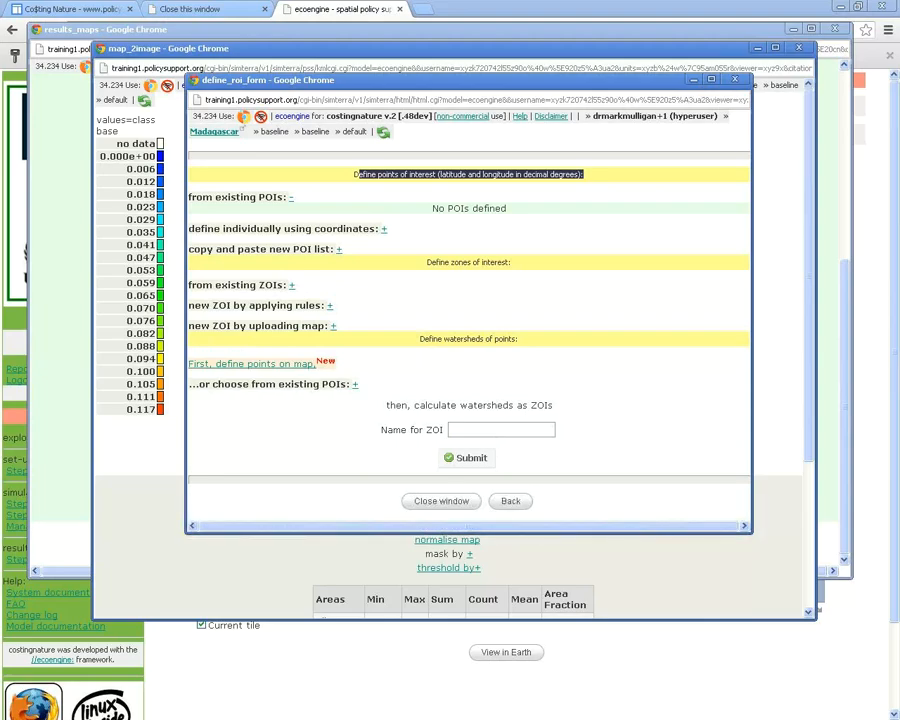
click(383, 228)
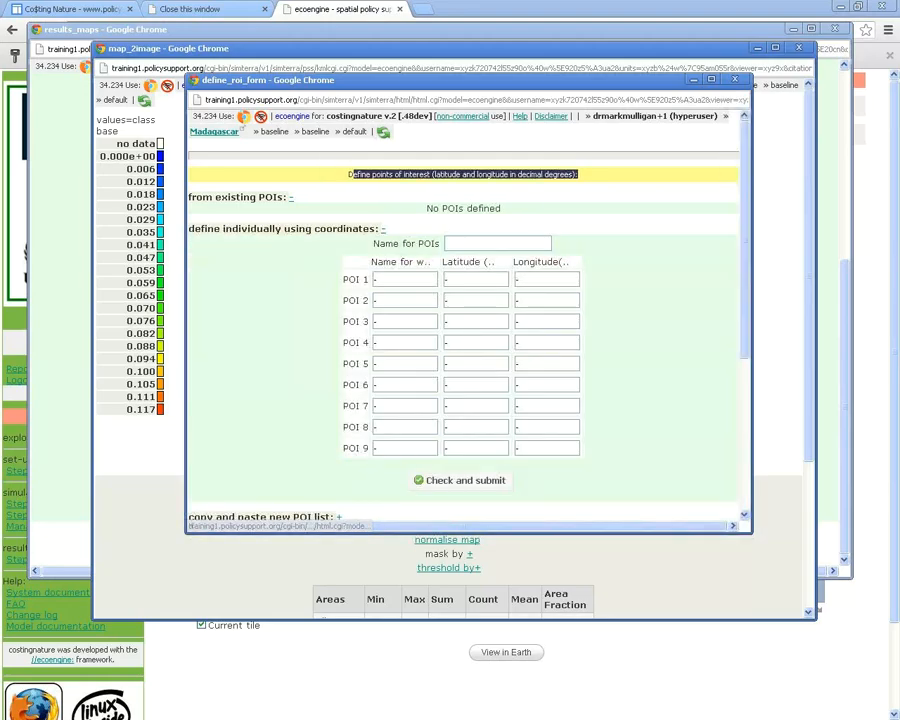
scroll(463, 330, down, 3)
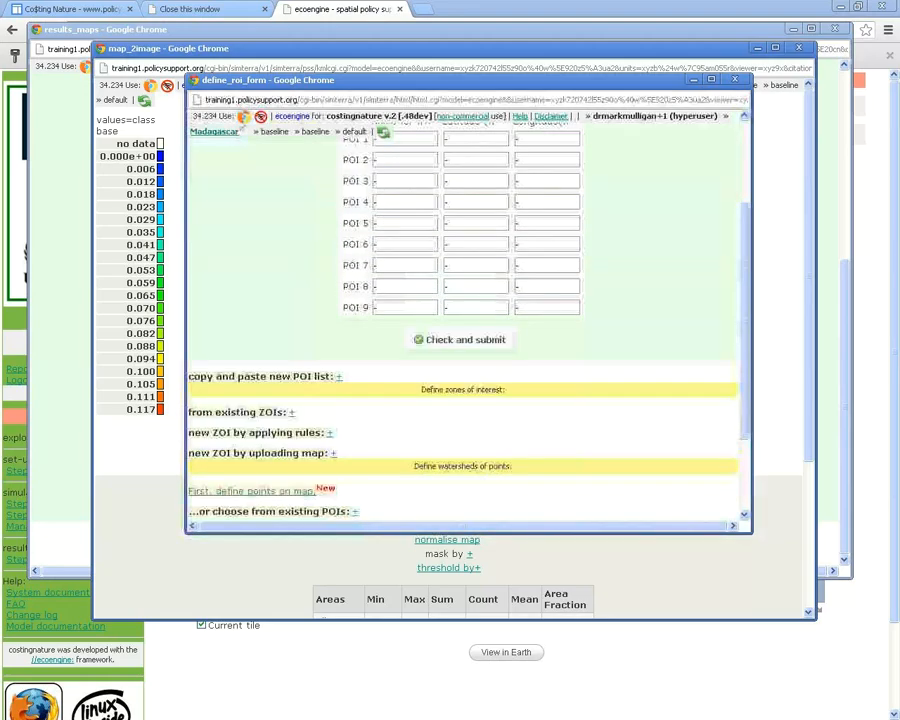
click(338, 376)
scroll(435, 300, down, 3)
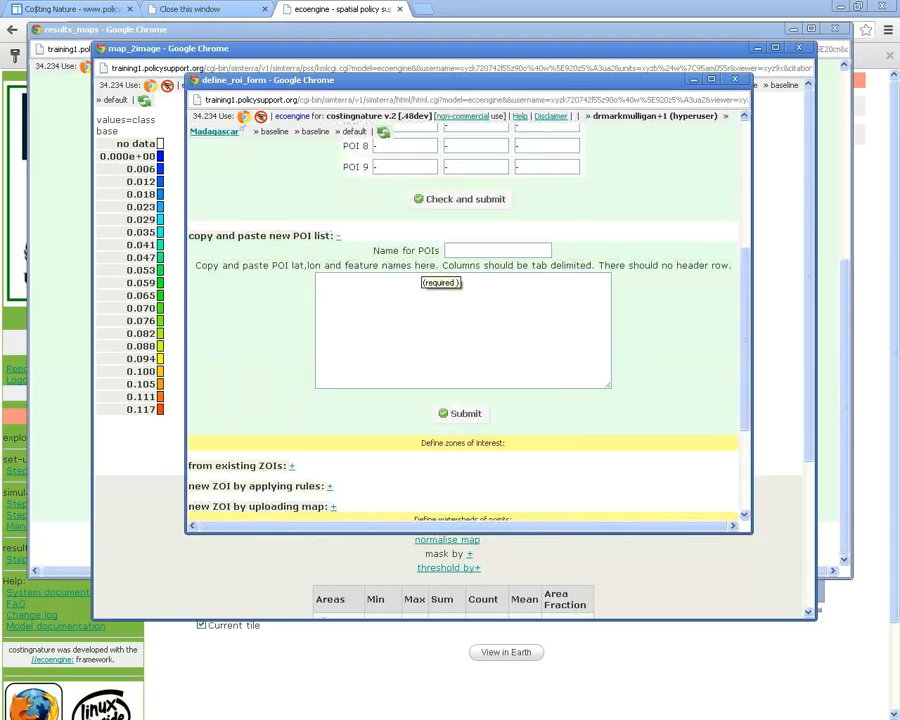
scroll(432, 268, up, 5)
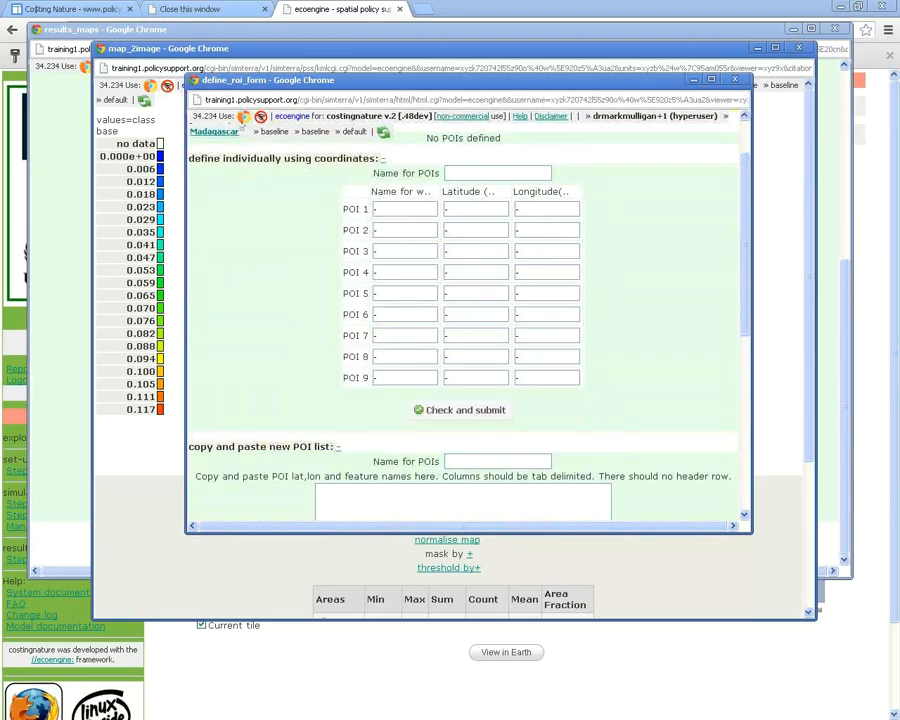
scroll(463, 330, down, 10)
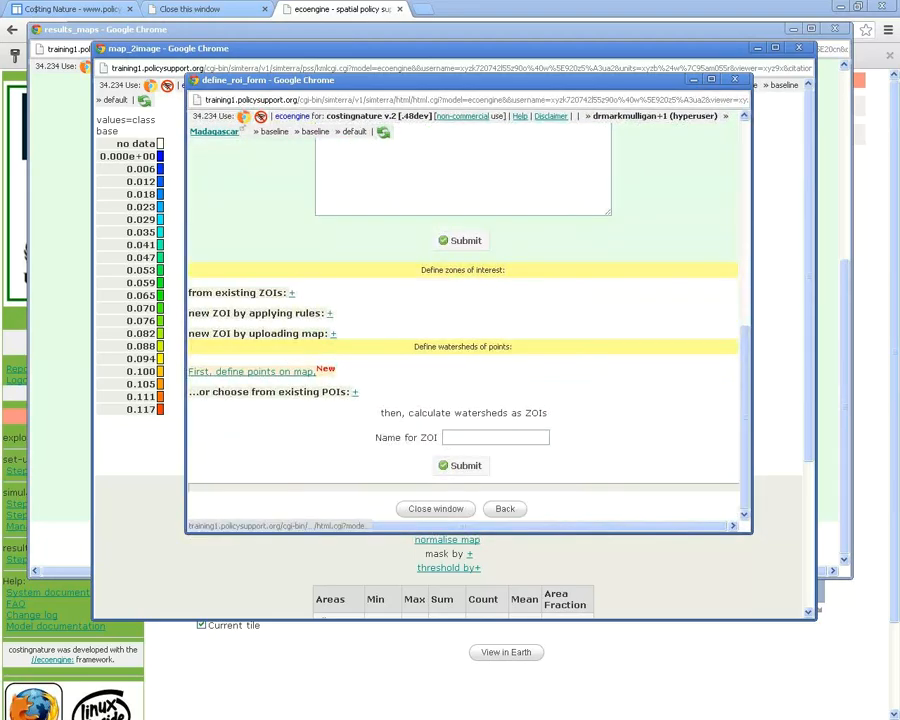
drag(300, 80, 772, 201)
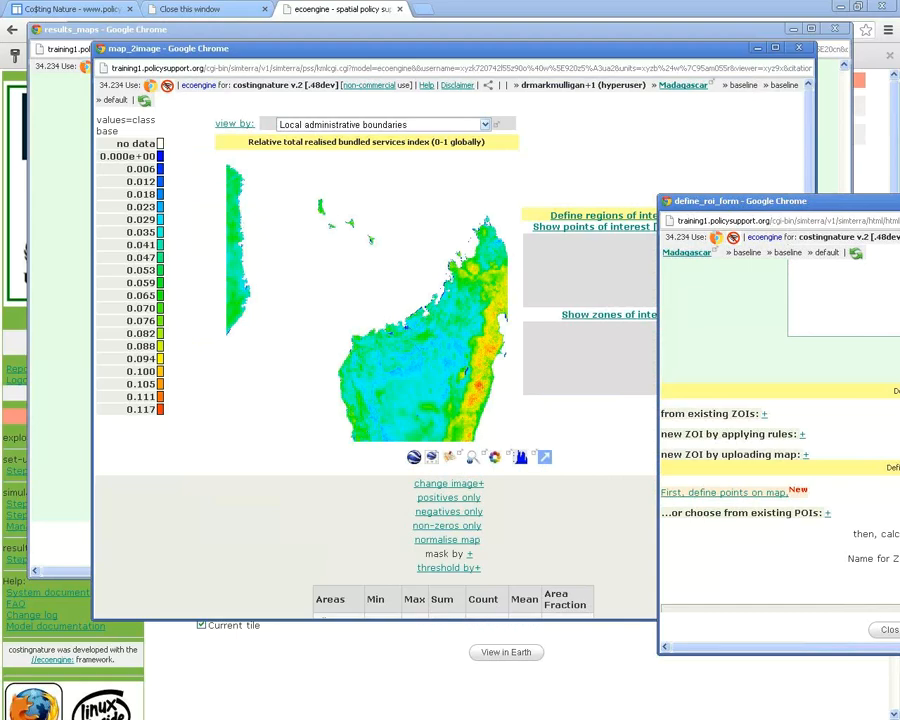
Bring the define_roi_form back to centre and expand 'new ZOI by applying rules'
click(485, 125)
drag(485, 243, 485, 171)
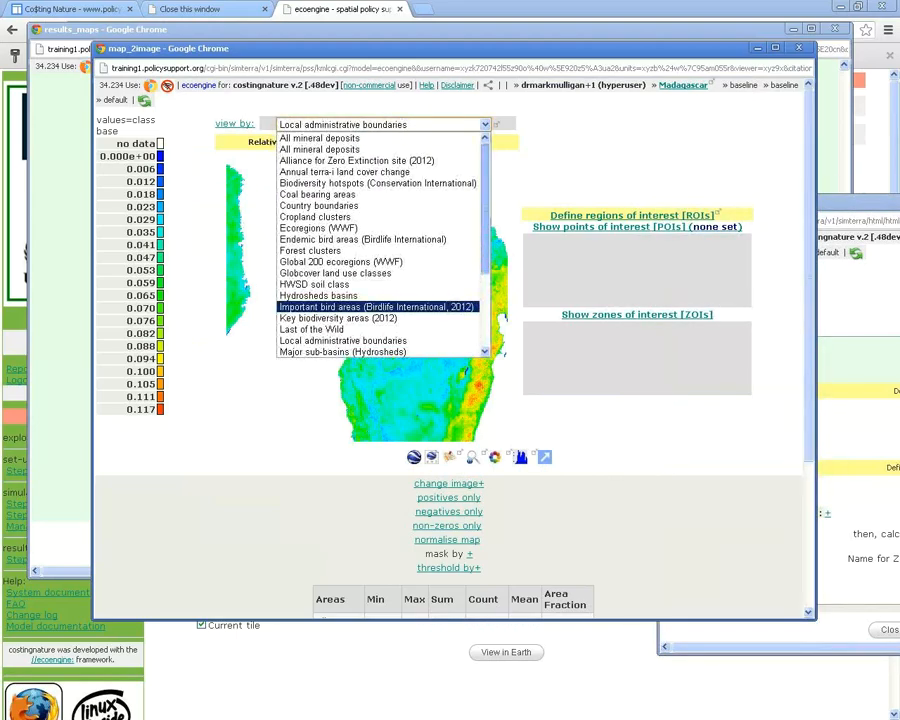
drag(858, 202, 340, 106)
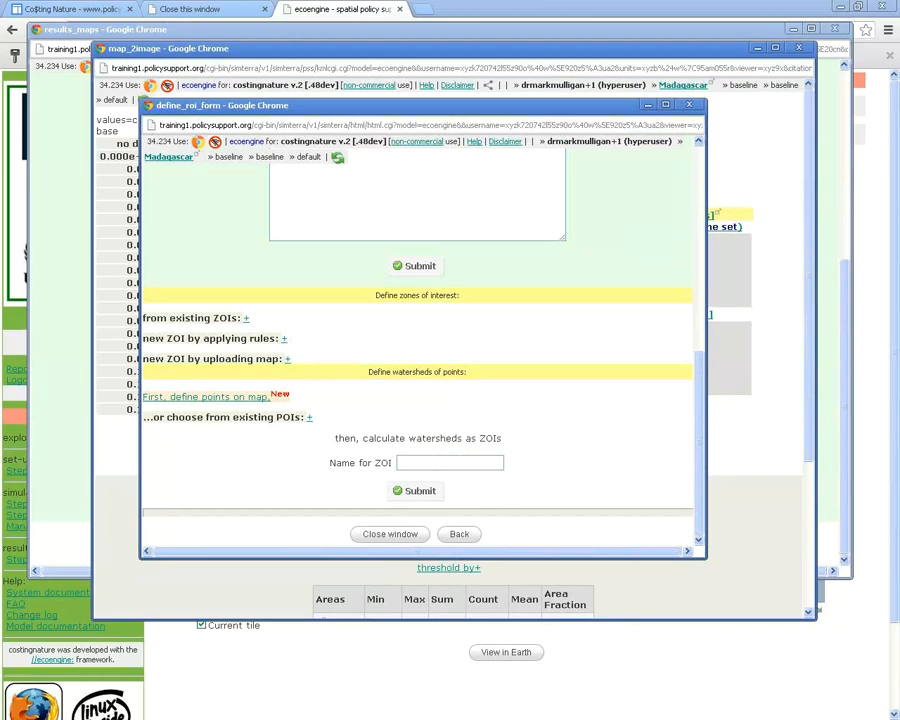
click(283, 338)
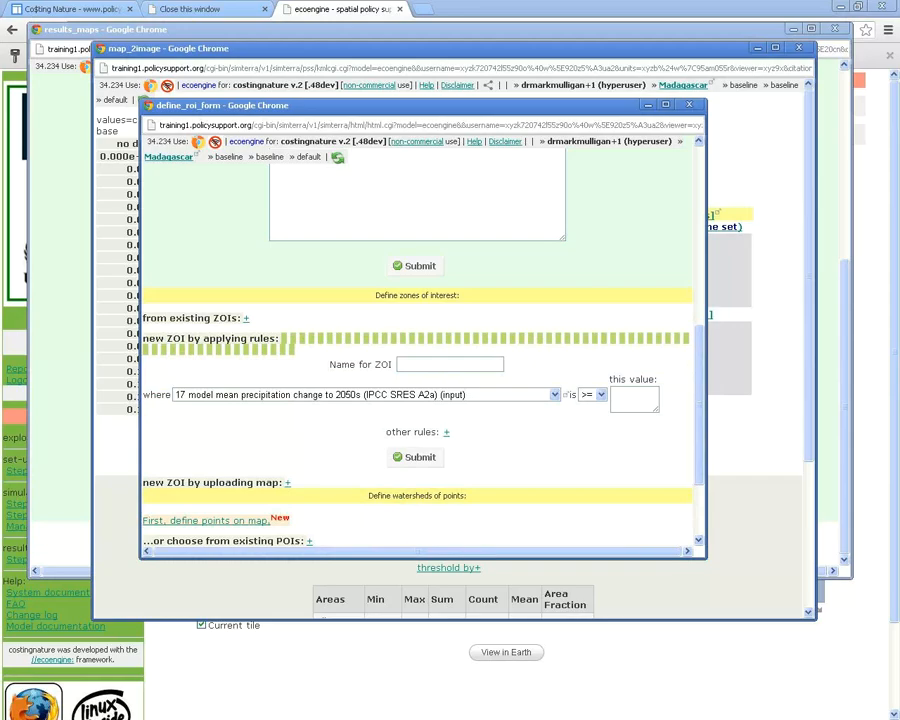
Change the ZOI rule variable from precipitation change to Hydrosheds basins, after briefly picking Local administrative boundaries
scroll(420, 380, down, 1)
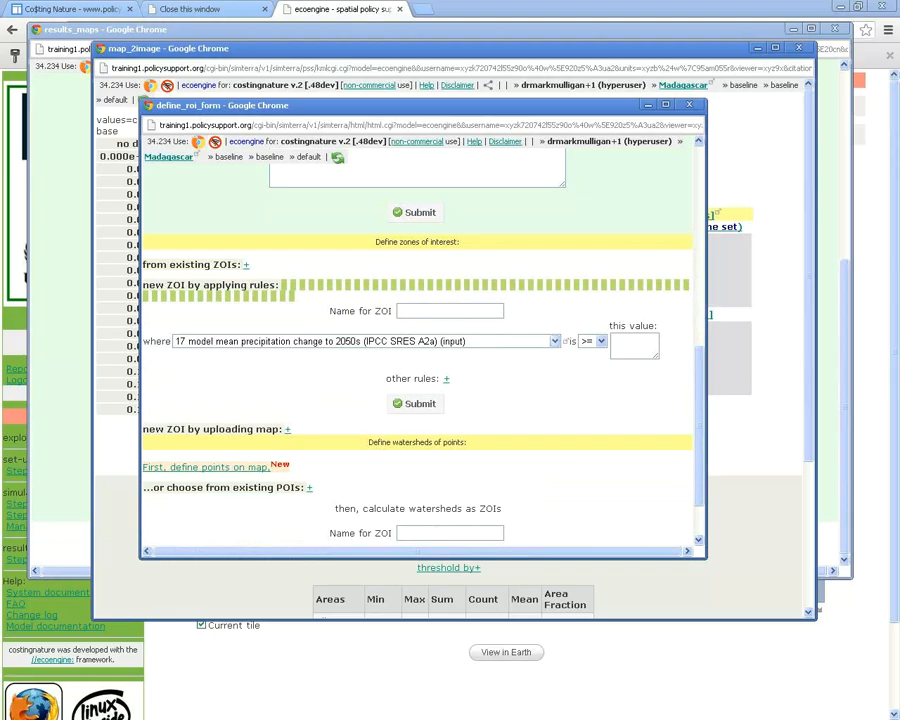
click(555, 341)
scroll(360, 460, down, 15)
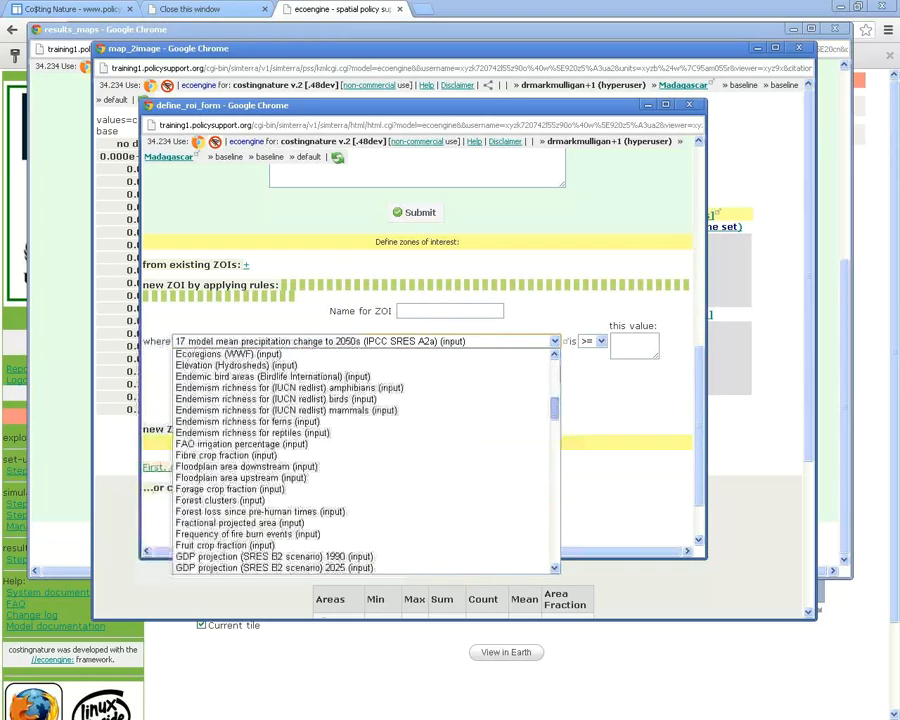
scroll(360, 460, down, 20)
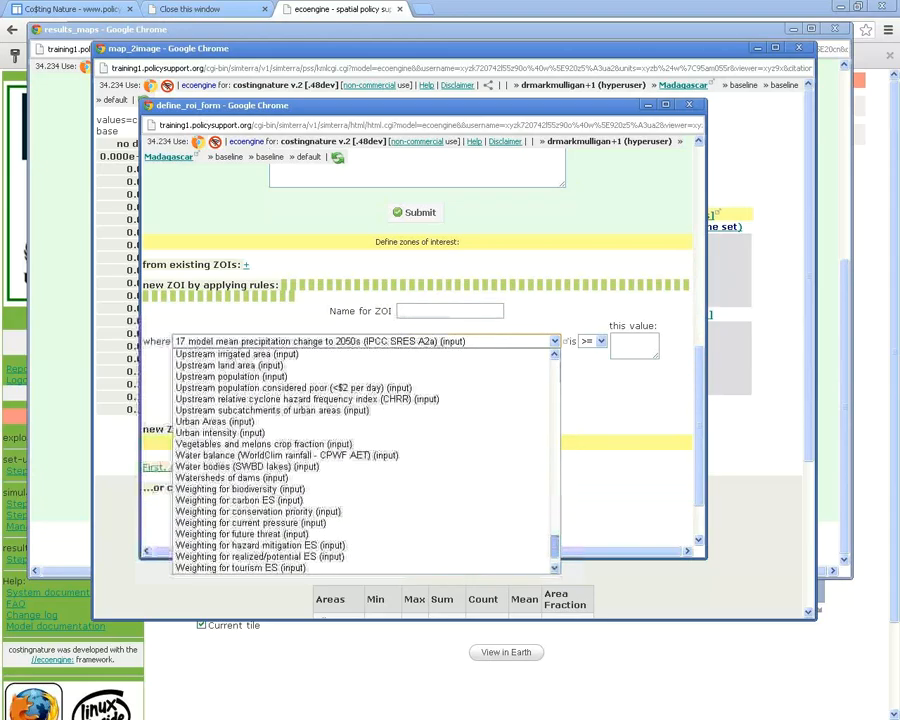
scroll(360, 460, up, 15)
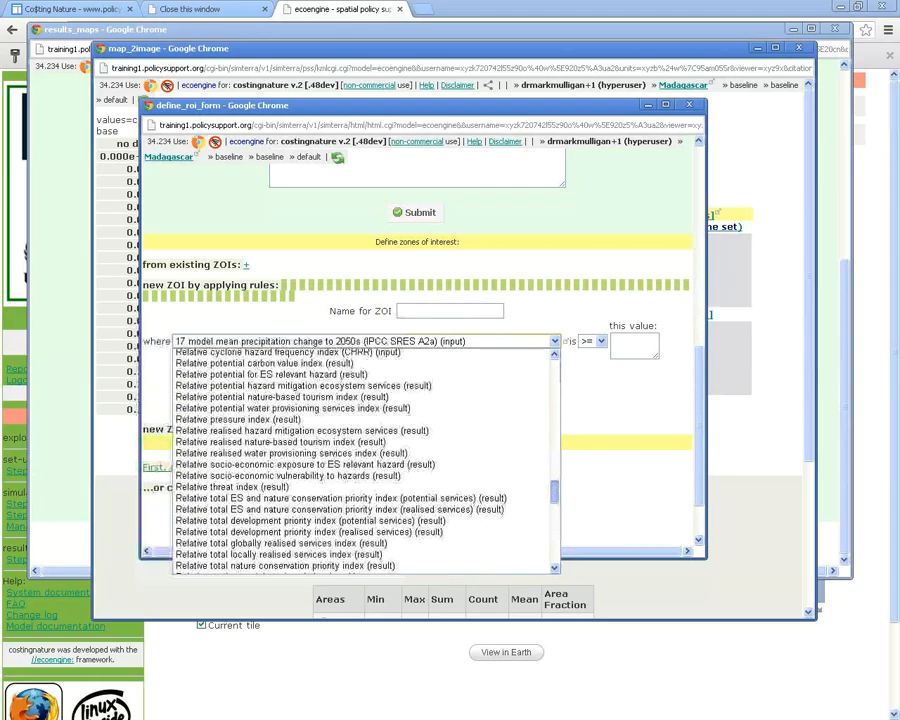
scroll(360, 460, up, 7)
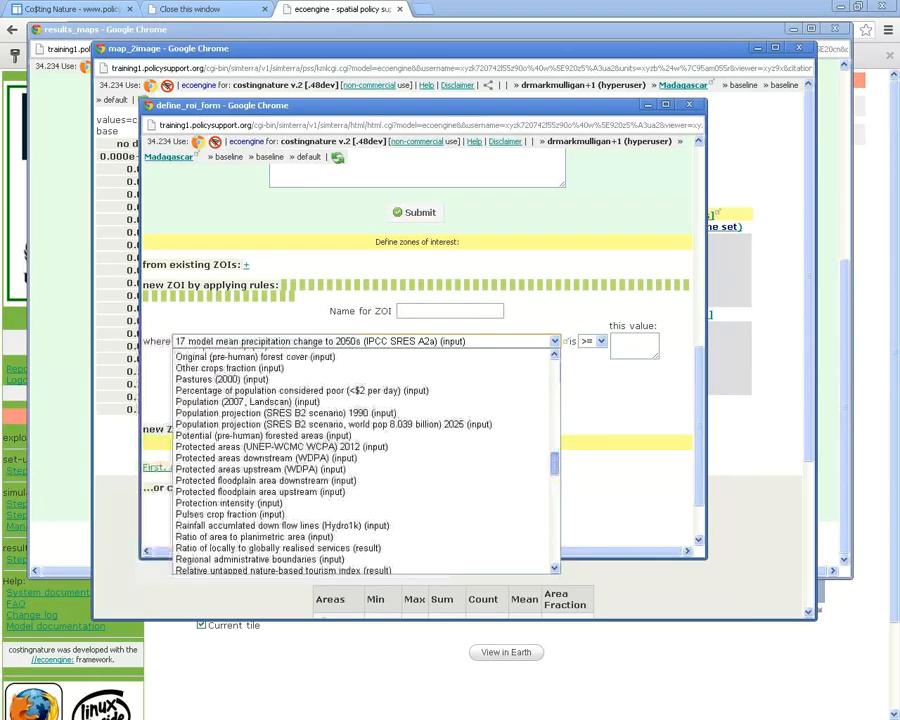
scroll(360, 460, up, 5)
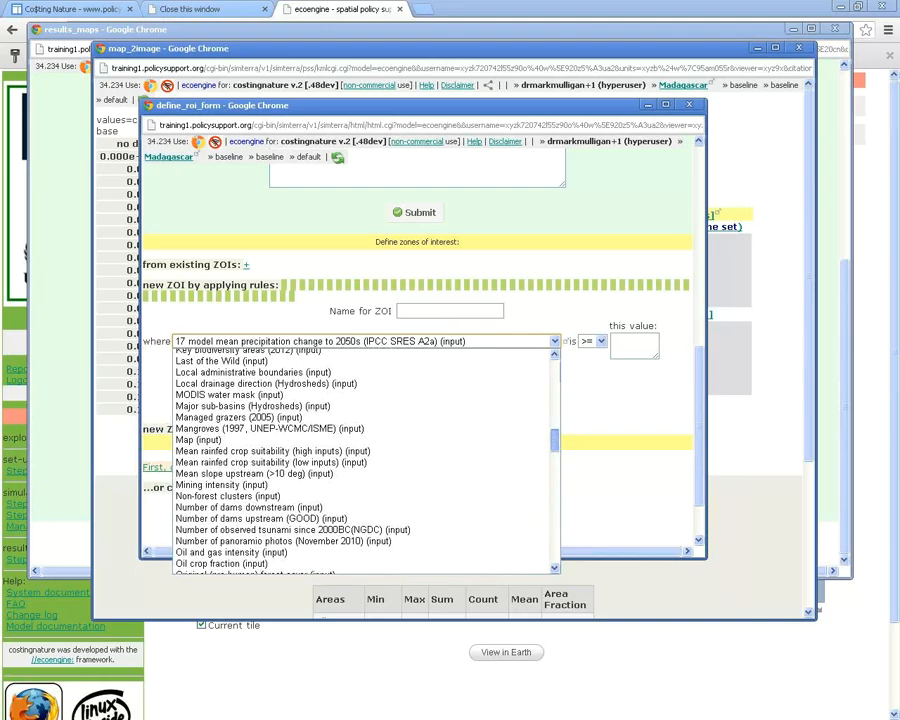
scroll(360, 430, up, 3)
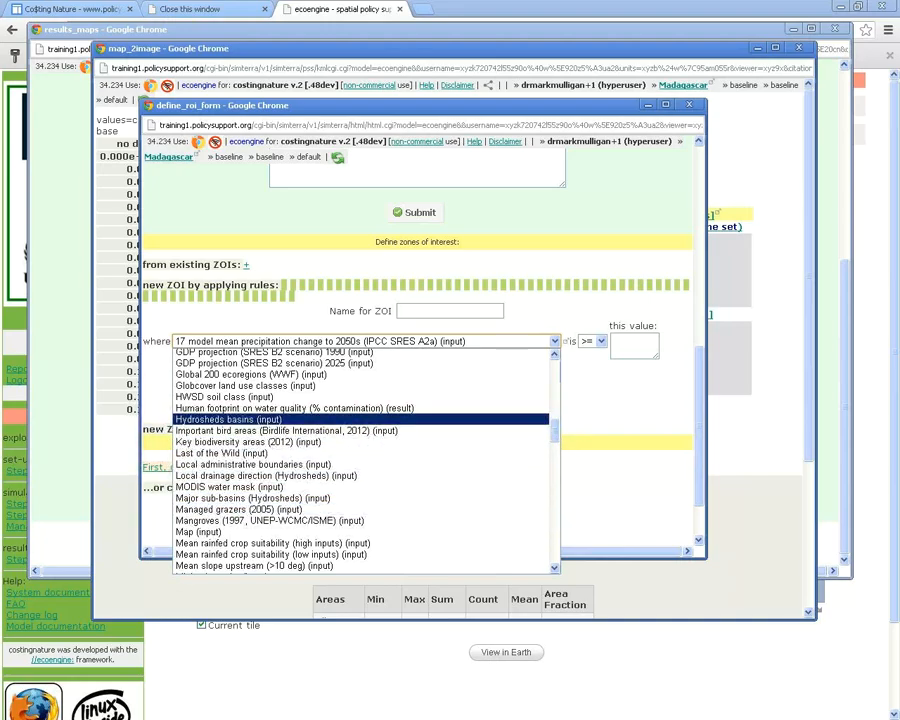
click(253, 464)
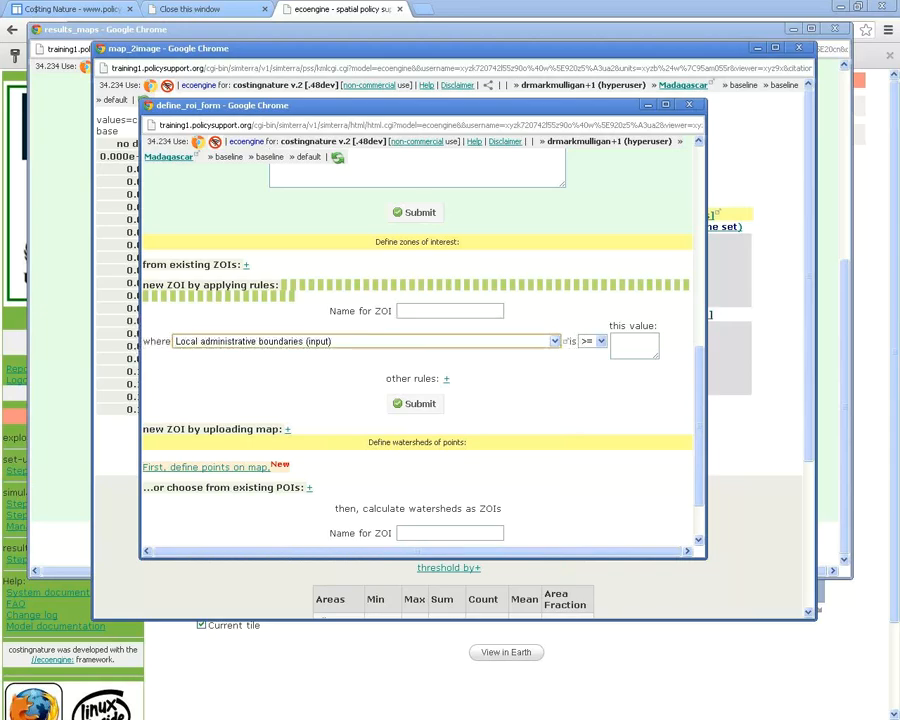
click(300, 341)
key(Down)
key(Down)
key(Down)
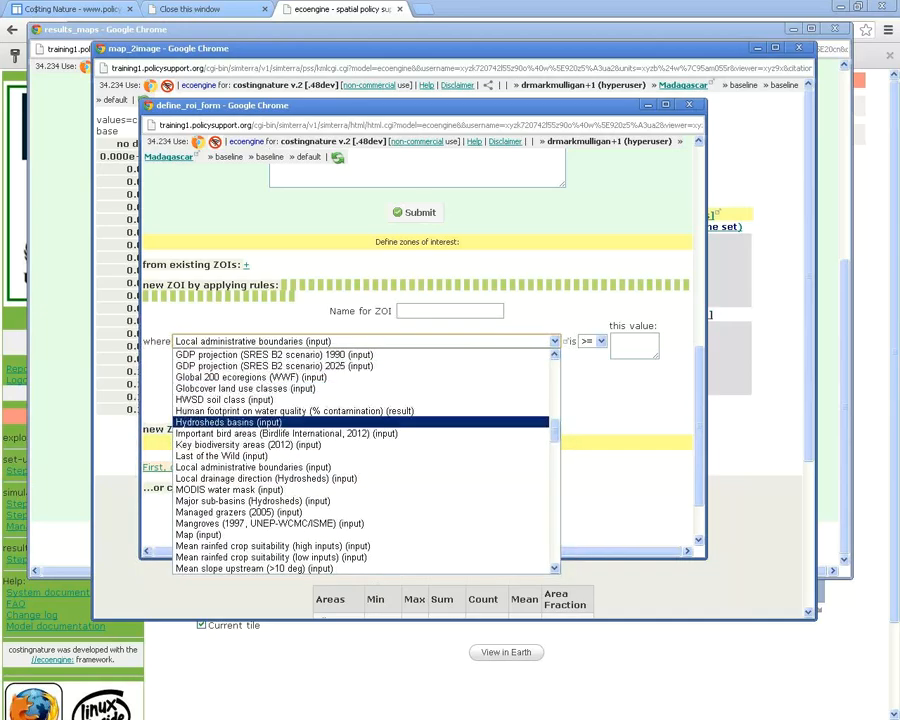
key(Return)
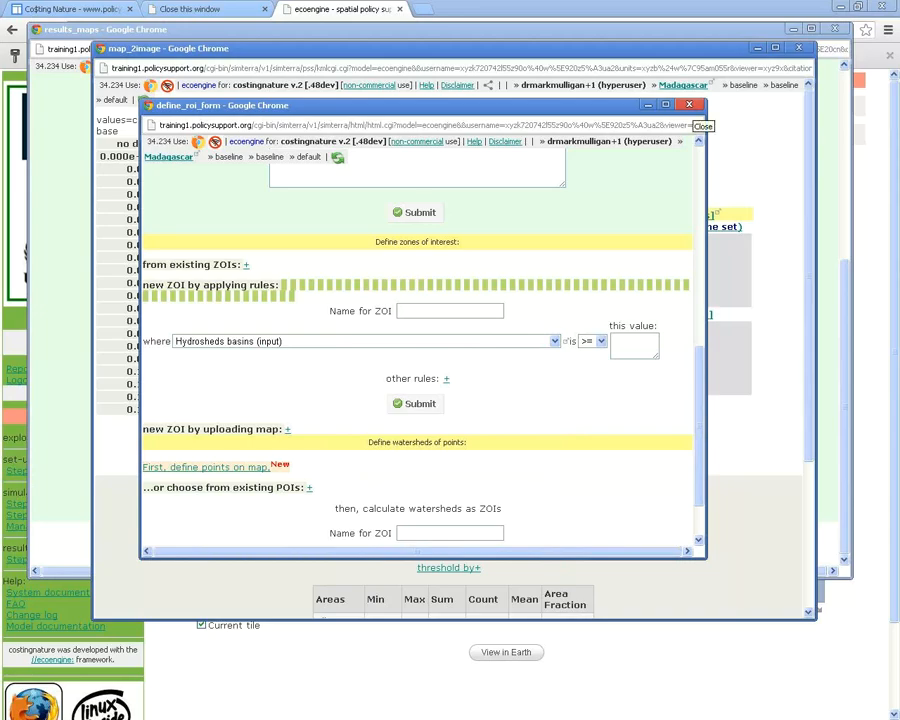
Close the define_roi_form and overlay the index on Google satellite imagery of Madagascar
click(689, 104)
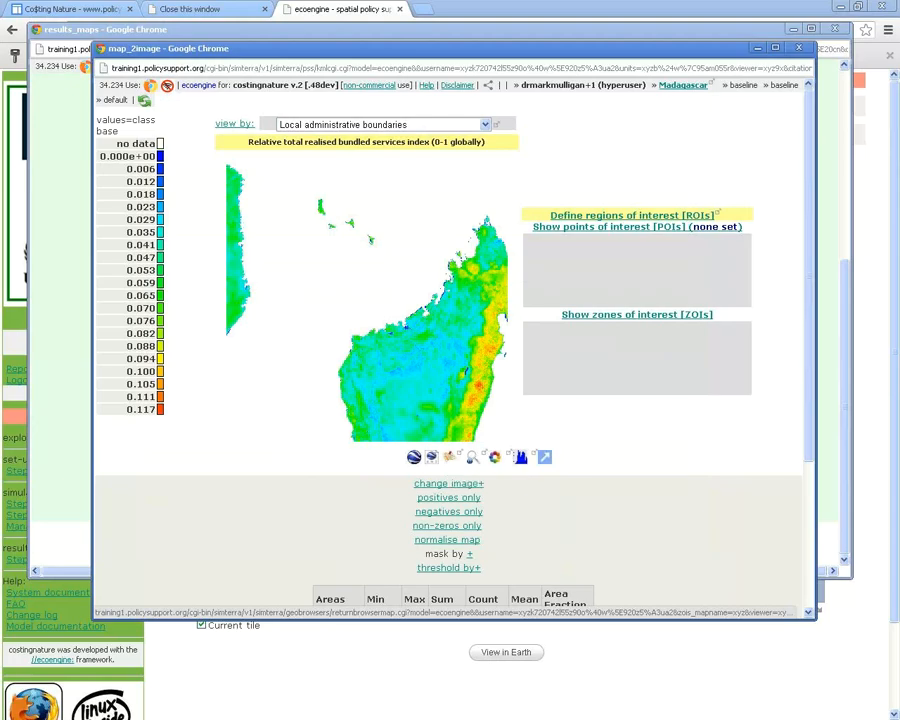
click(449, 457)
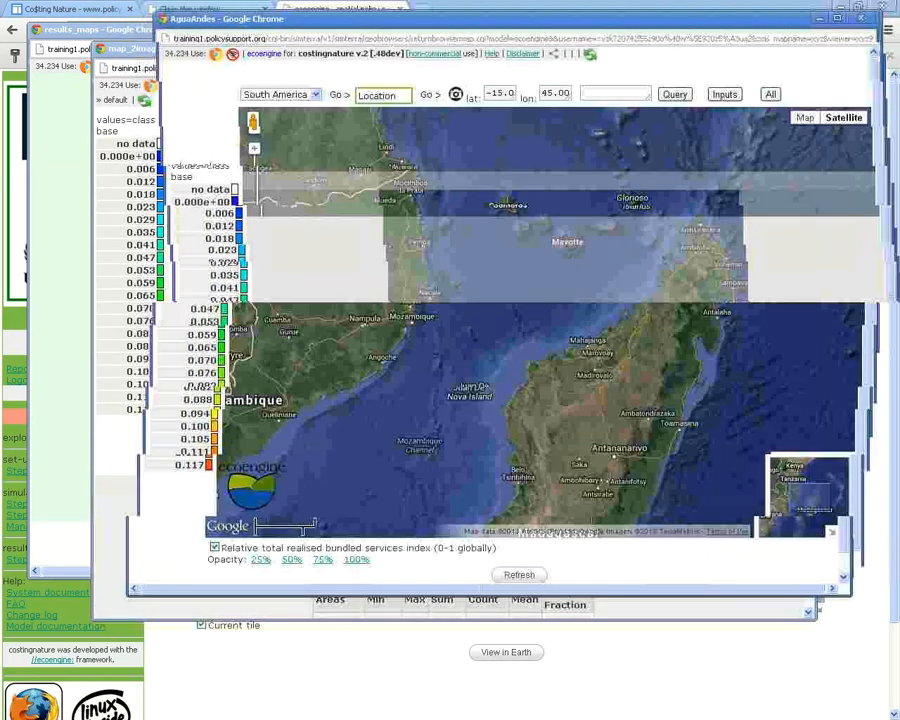
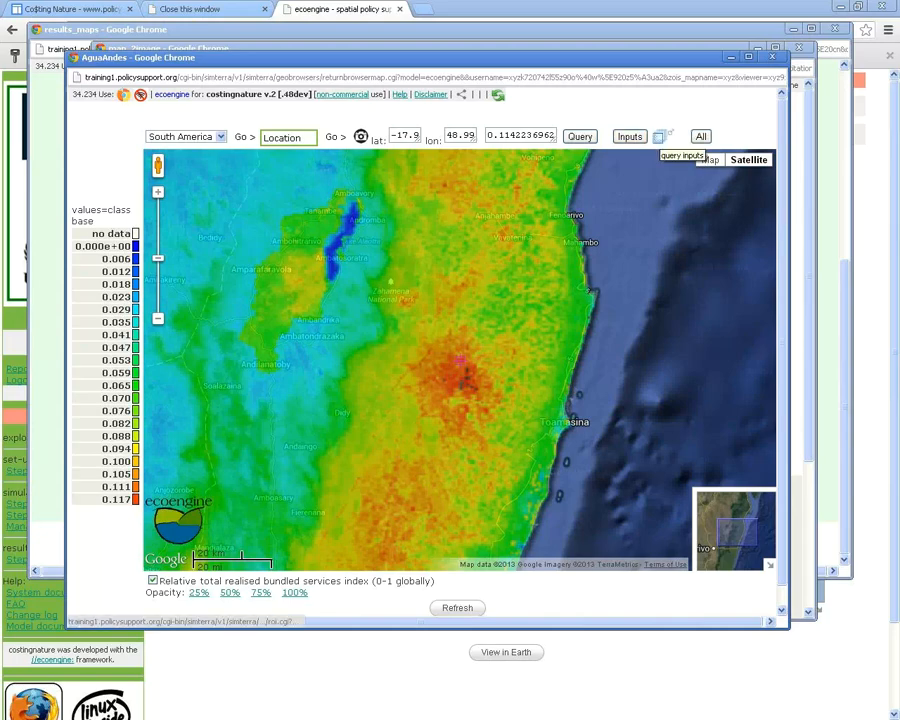
Query a map point for carbon, nature-based tourism, water provisioning and hazard mitigation index values
click(662, 137)
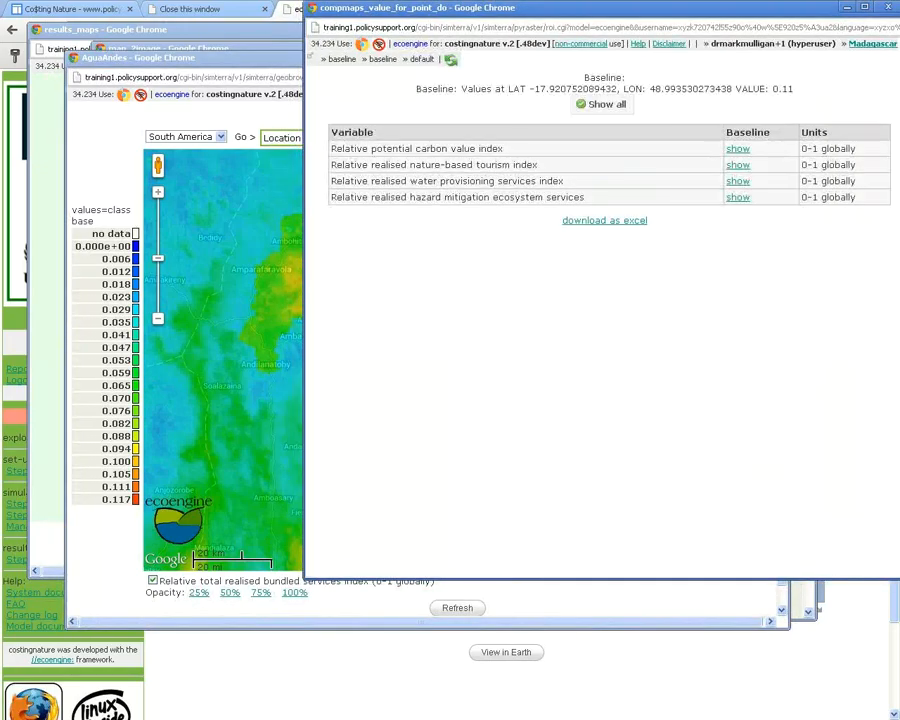
drag(620, 8, 471, 381)
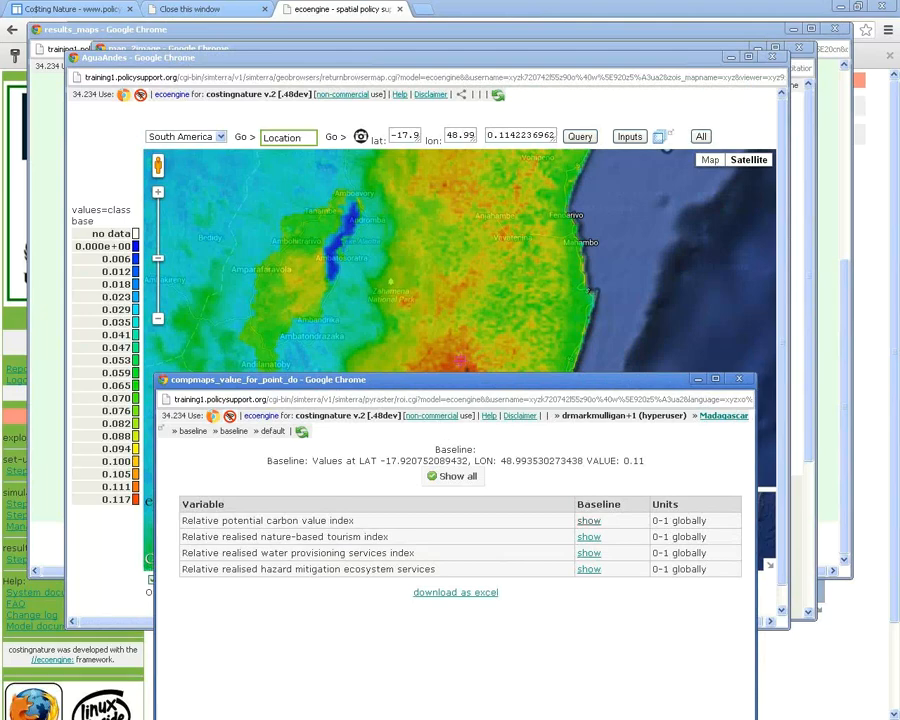
click(589, 521)
click(589, 537)
click(589, 553)
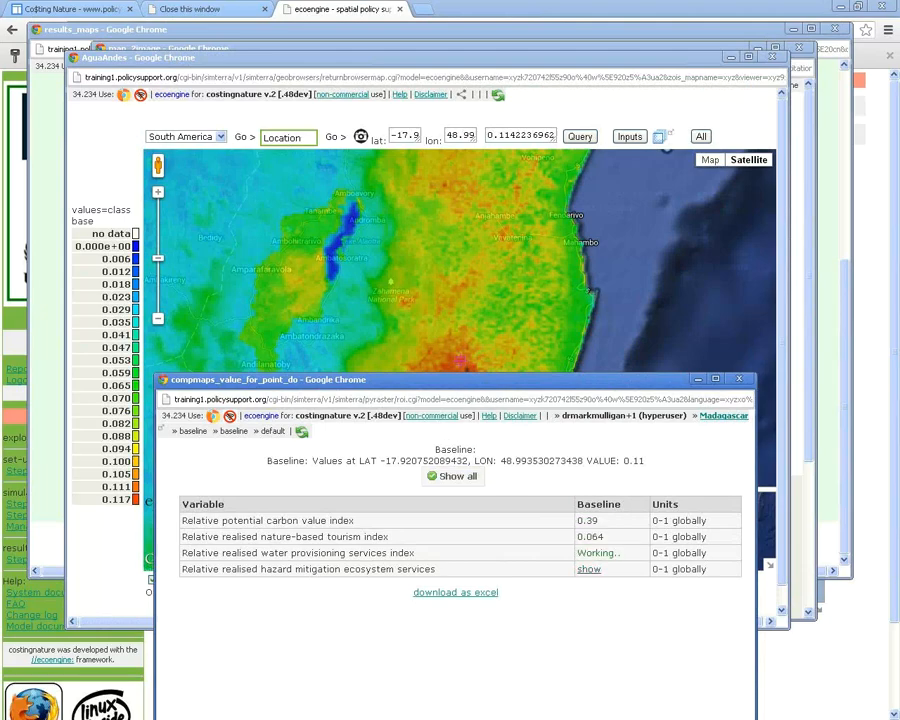
click(589, 569)
drag(237, 520, 354, 520)
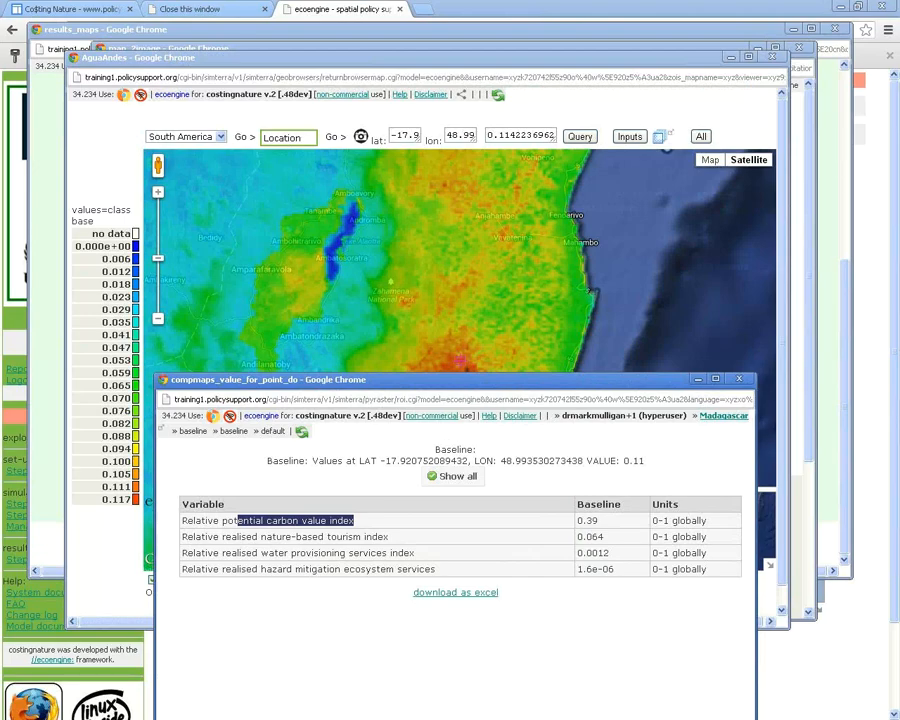
click(260, 536)
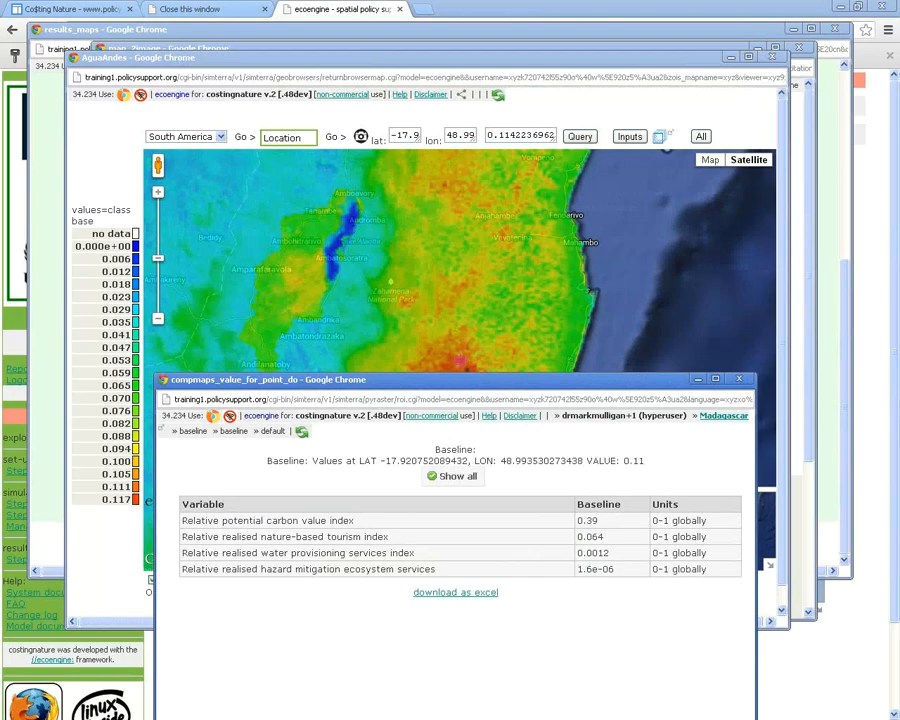
drag(455, 380, 444, 428)
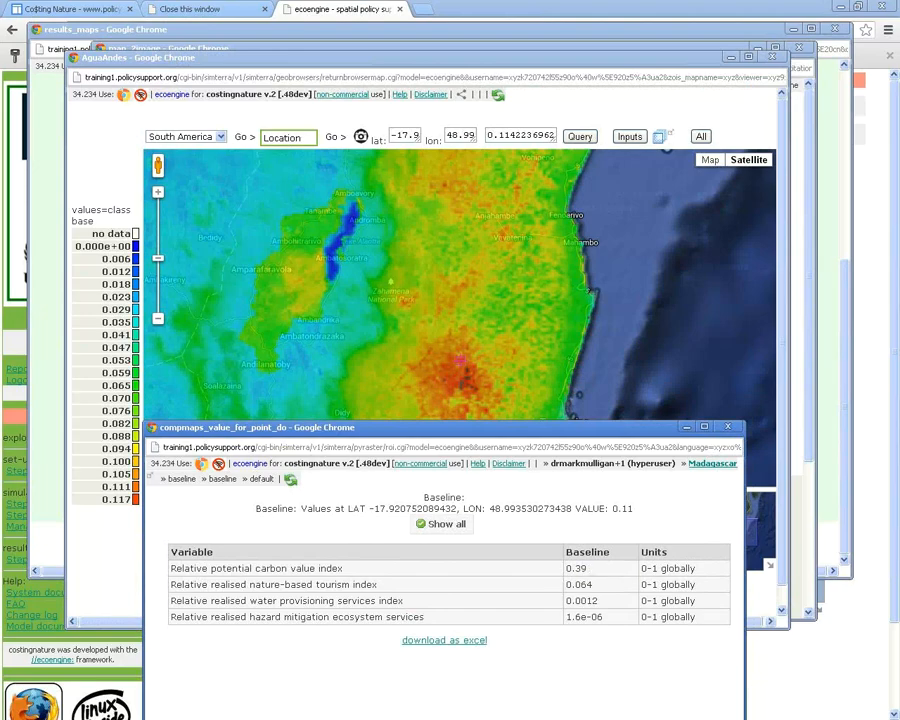
click(728, 427)
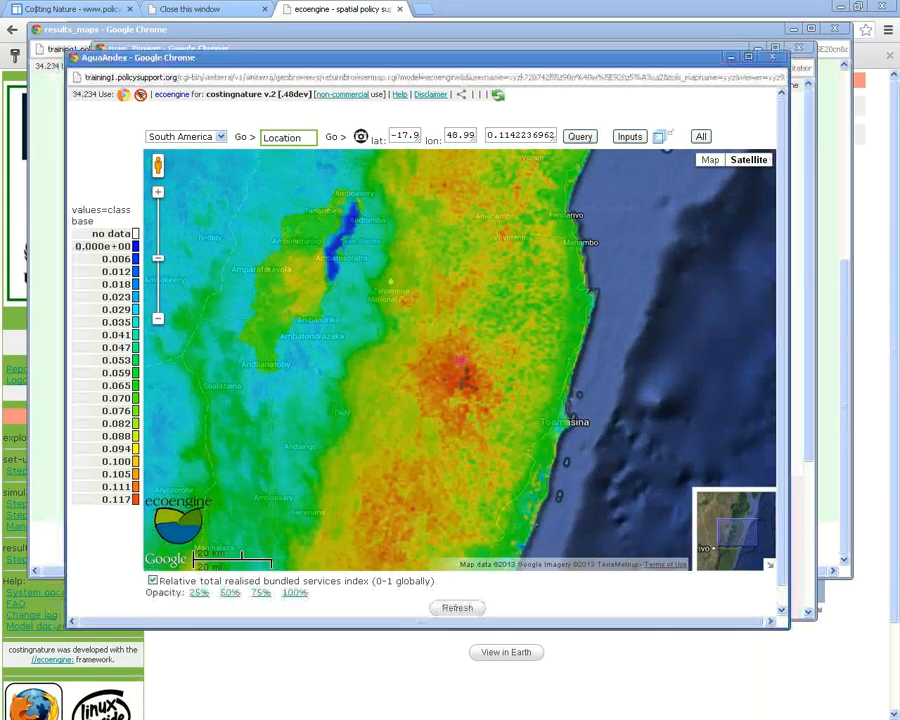
Pan the map to centre the lake and fetch all index values at a point
drag(420, 310, 547, 406)
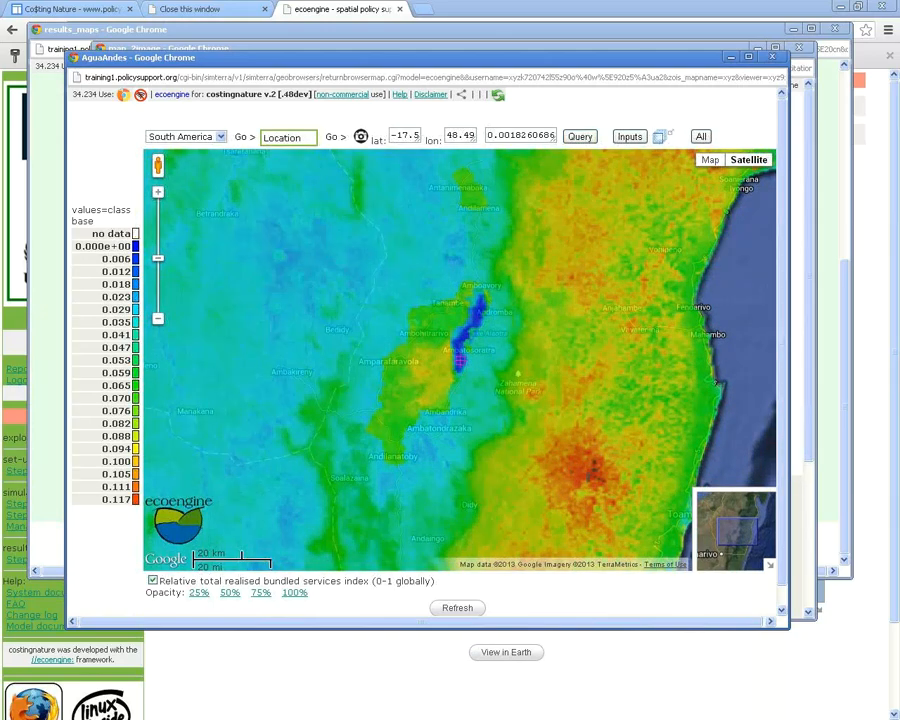
click(630, 137)
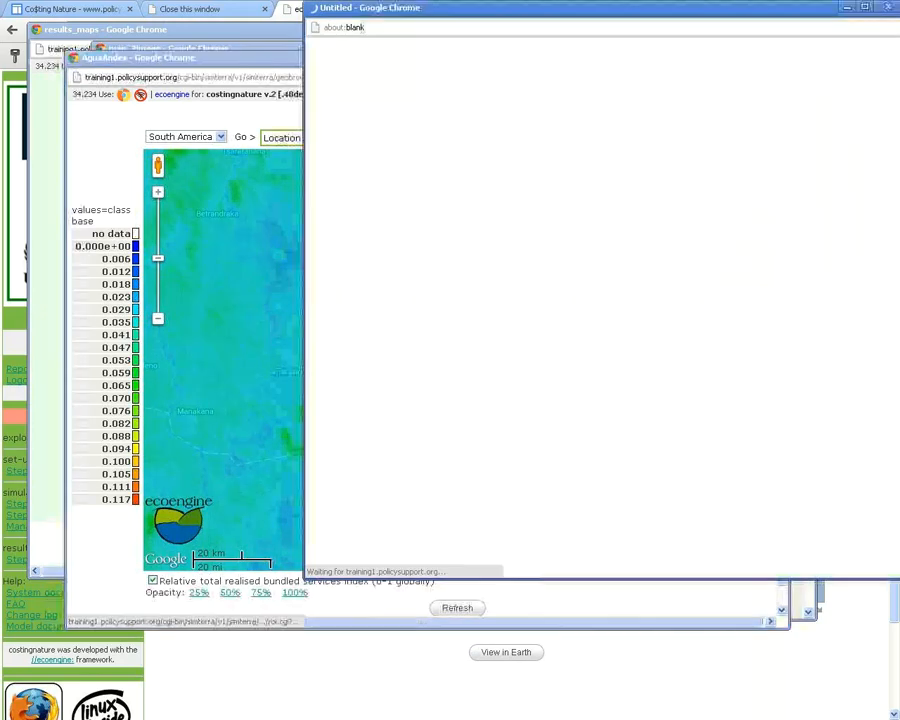
drag(560, 8, 381, 51)
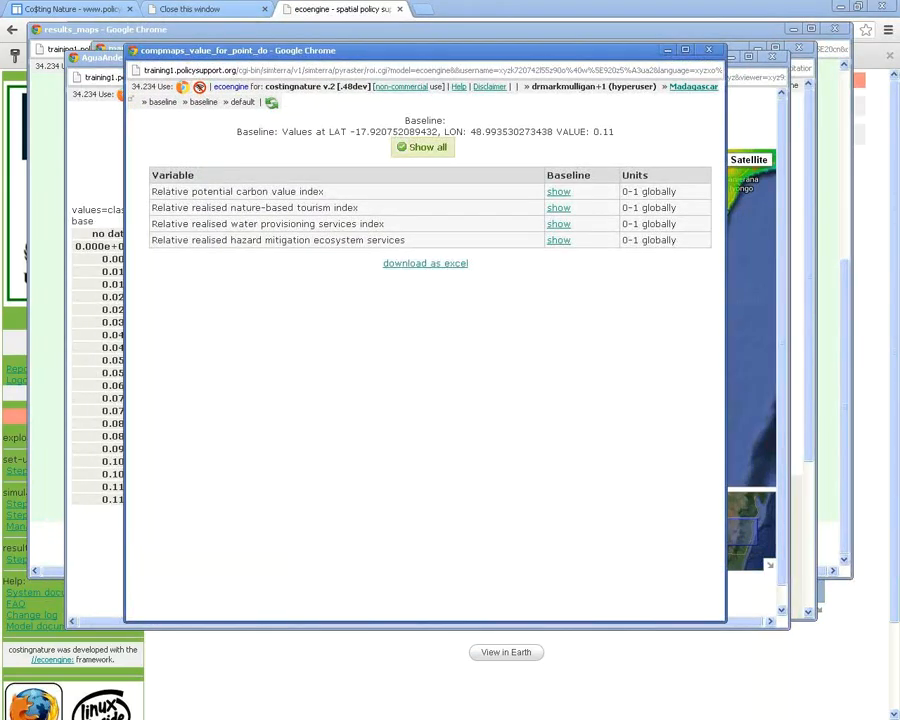
click(424, 147)
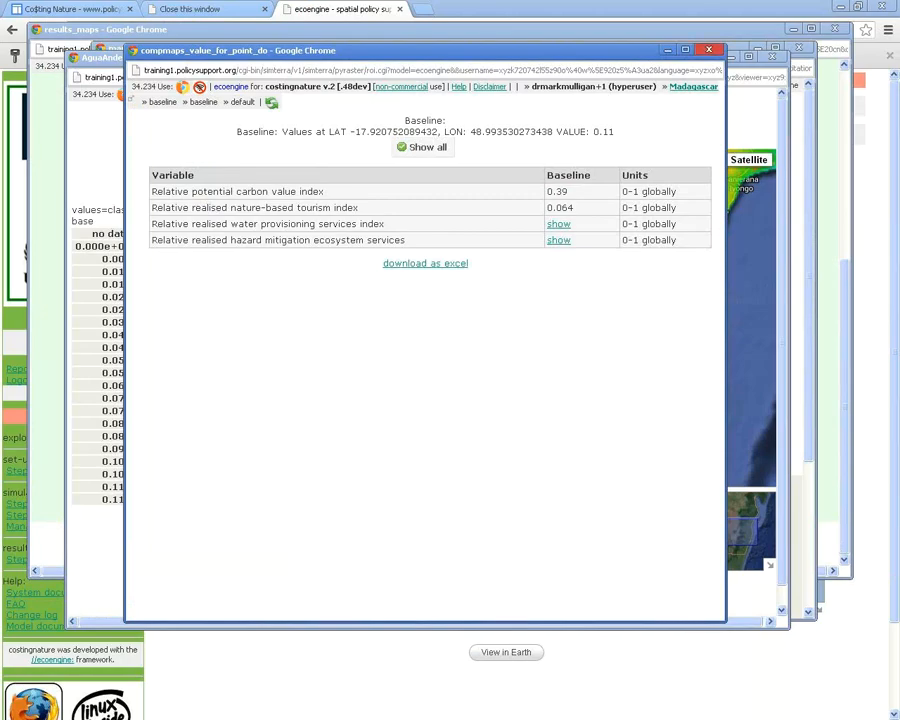
click(709, 50)
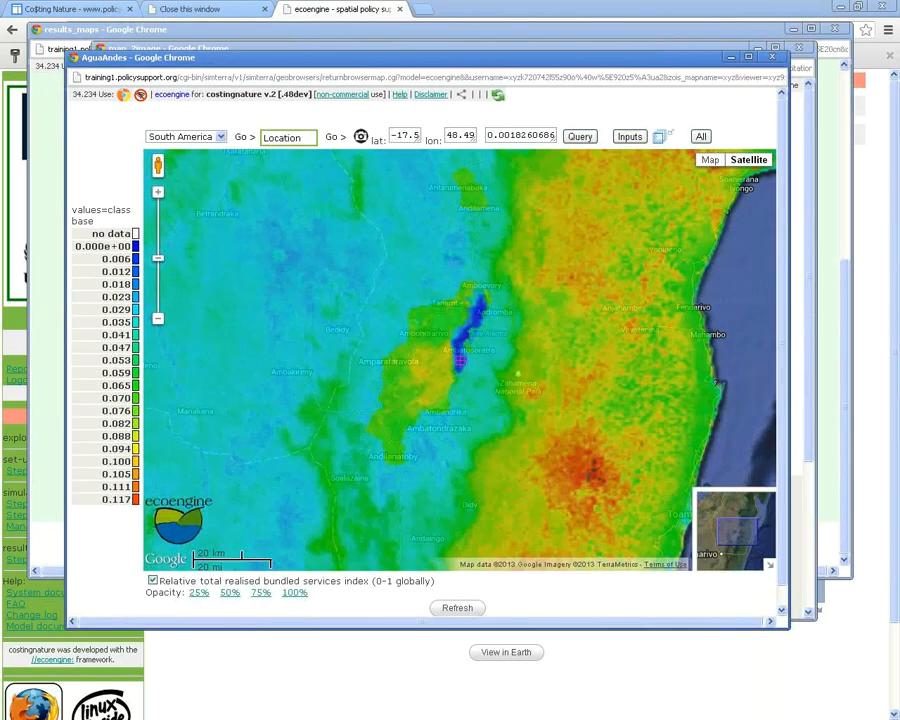
Show all values at -17.578, 48.496: carbon 0.005, water 0.0023, total 0.0018
click(660, 137)
click(461, 356)
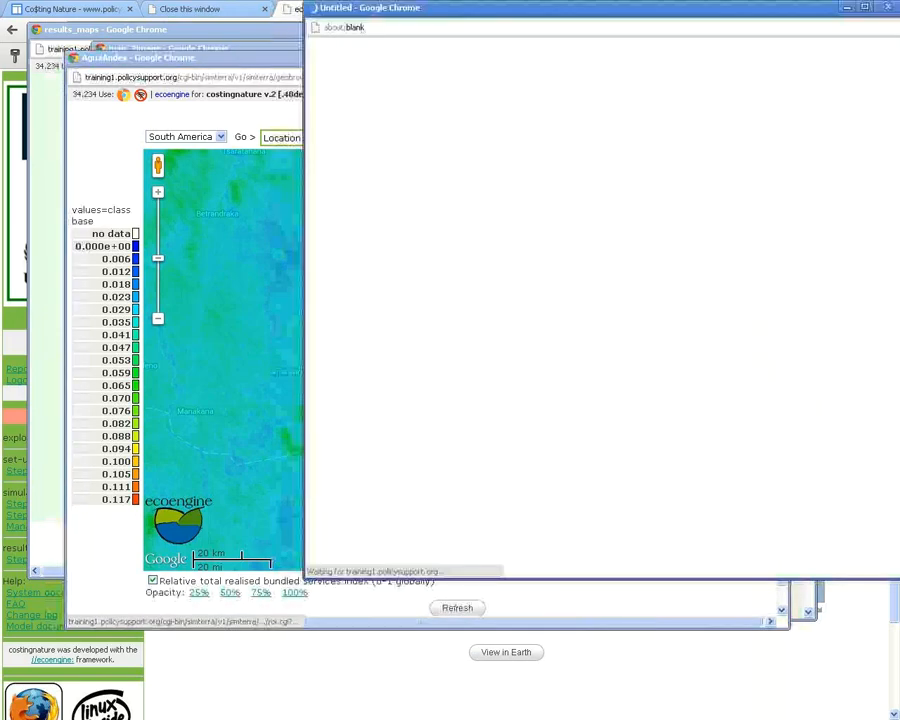
click(490, 125)
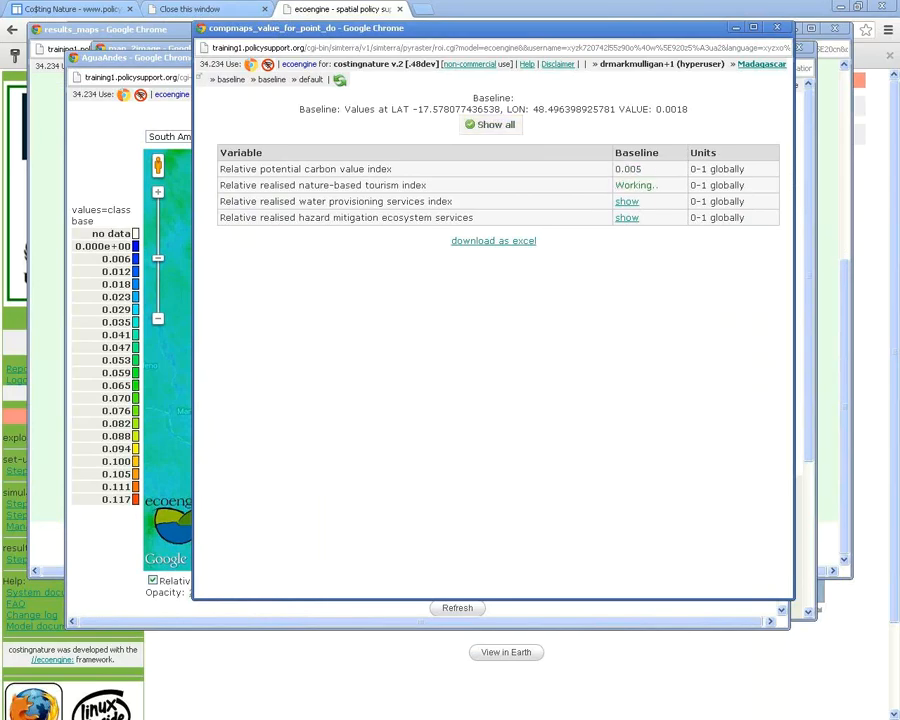
drag(450, 27, 398, 52)
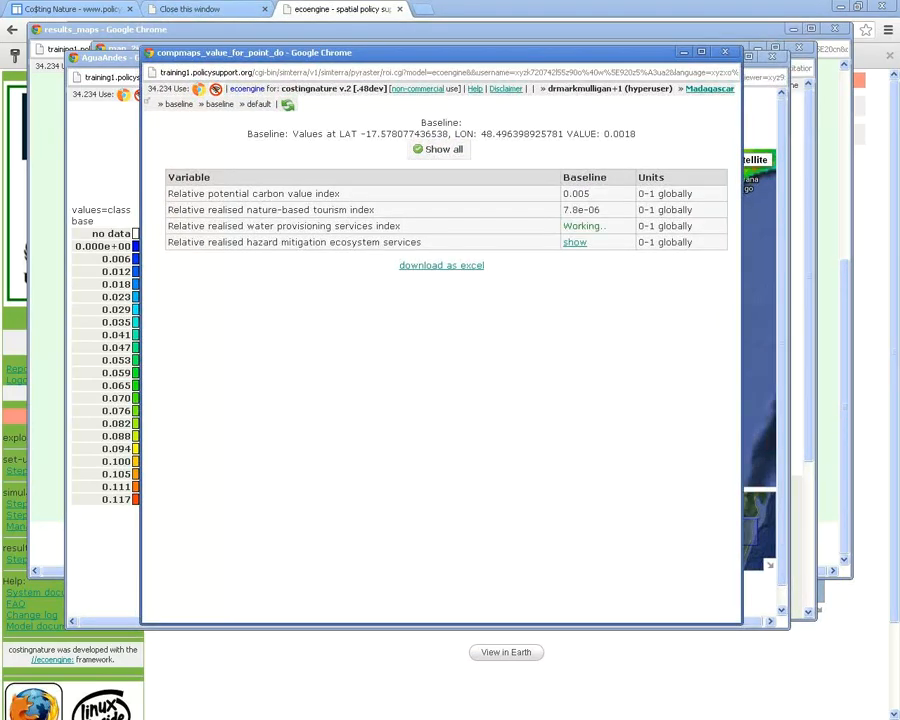
drag(398, 52, 423, 67)
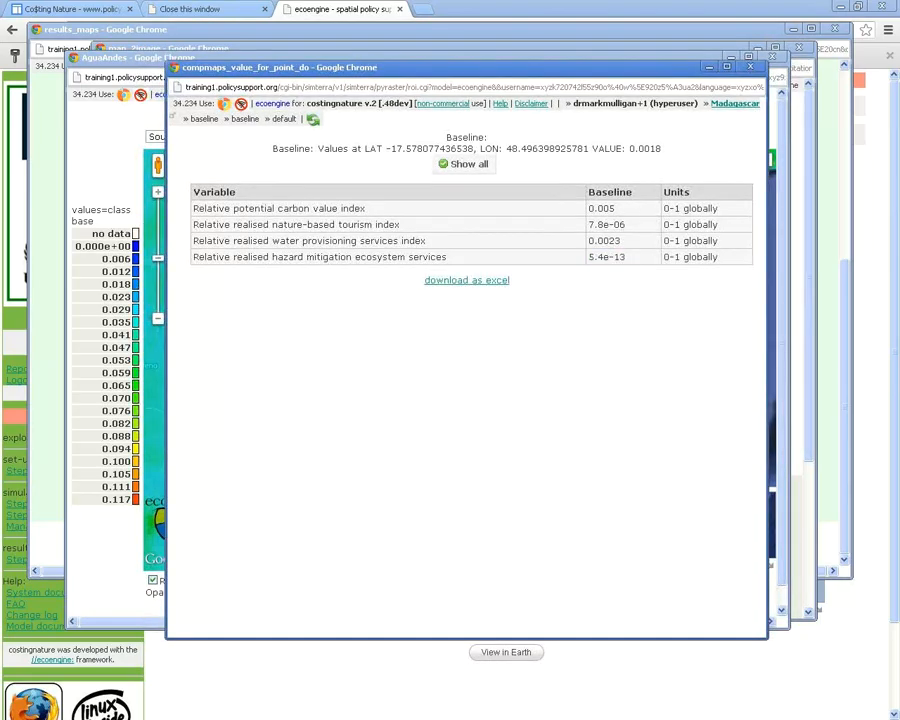
drag(195, 67, 894, 146)
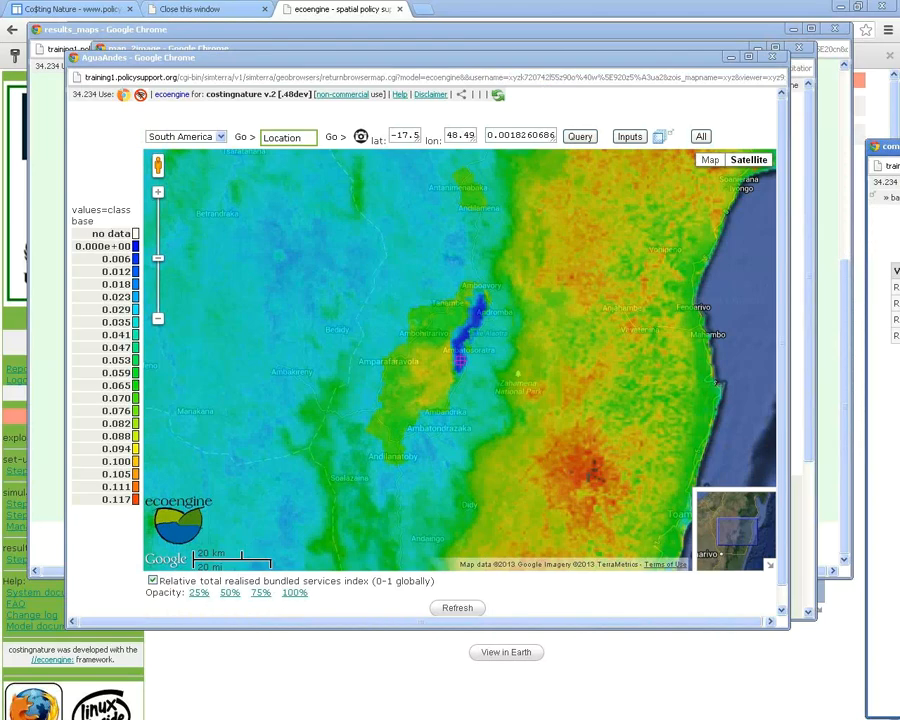
drag(894, 146, 138, 132)
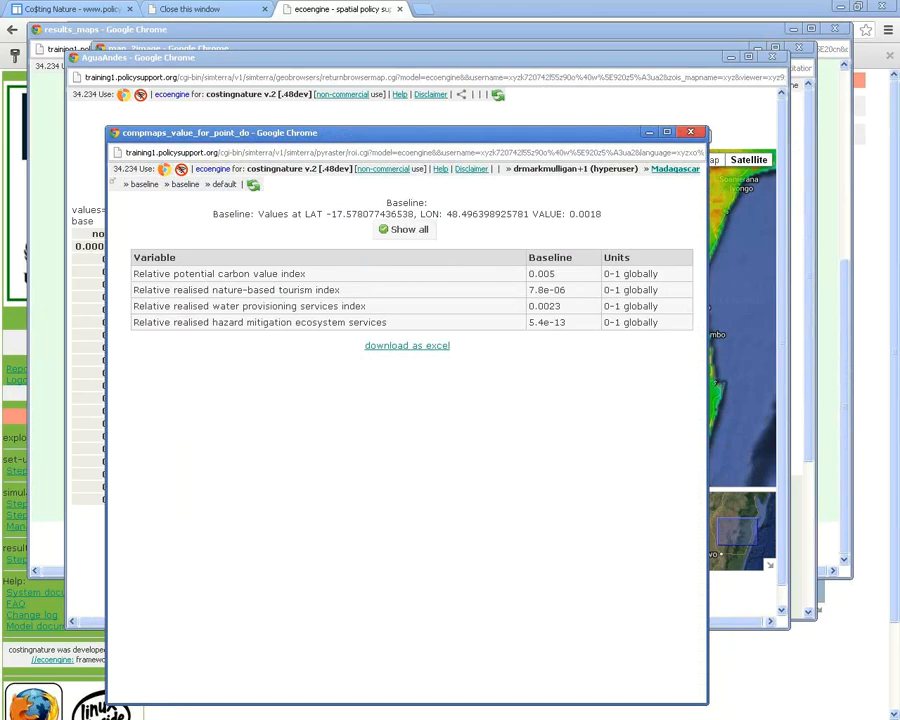
Close the point values and display the Relative conservation priority index map
click(690, 132)
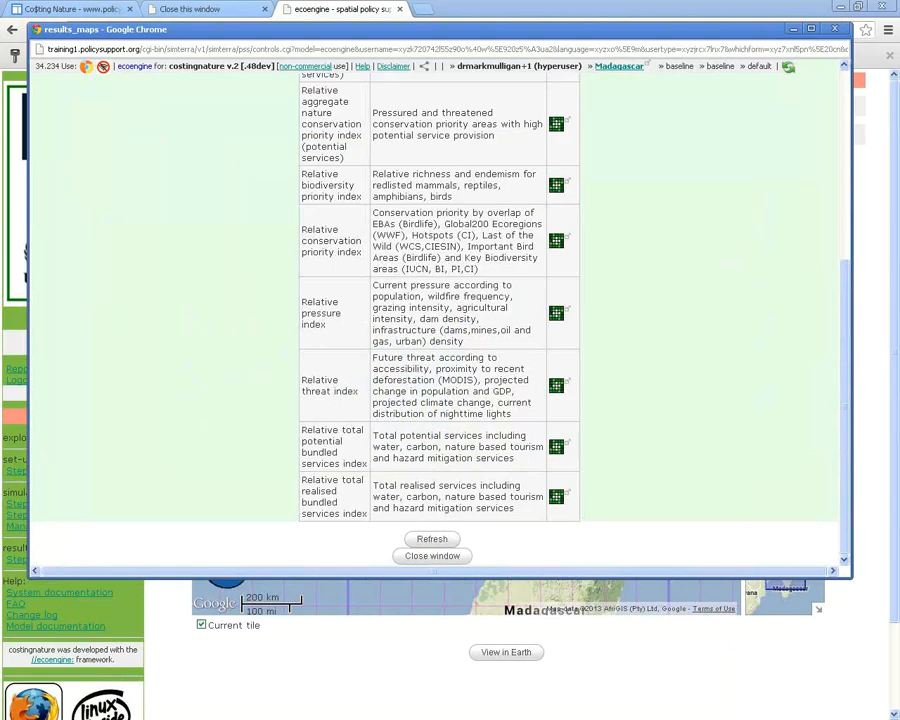
scroll(440, 310, up, 5)
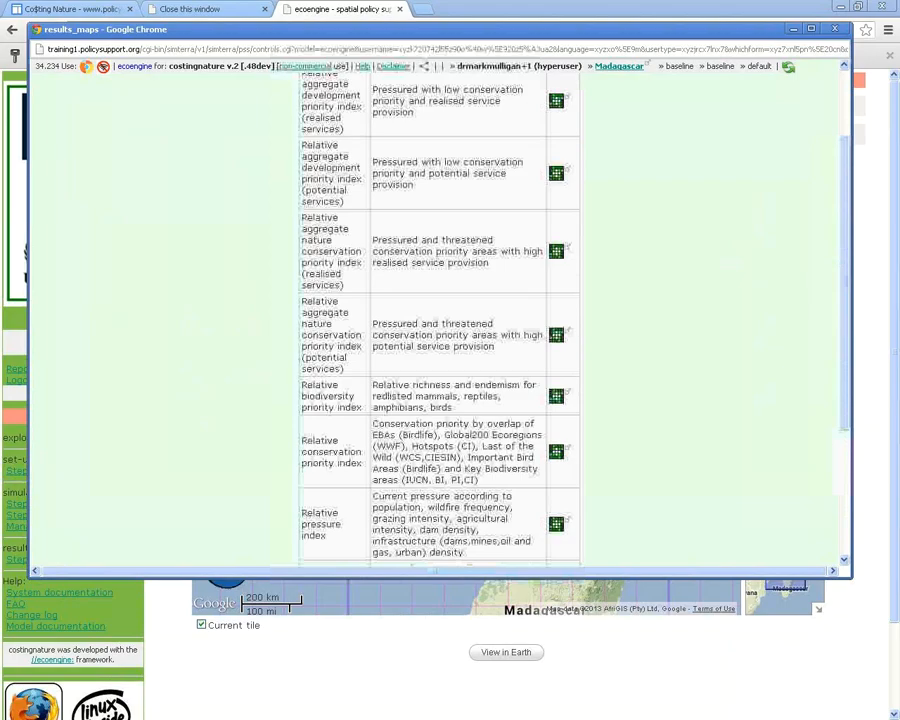
scroll(440, 310, up, 2)
scroll(440, 320, down, 2)
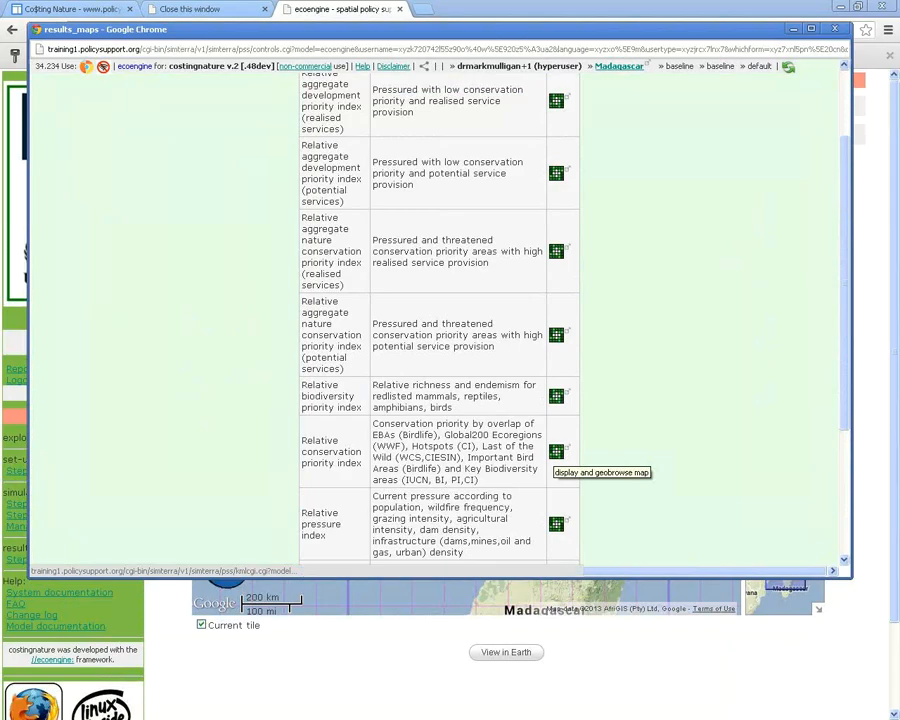
click(556, 451)
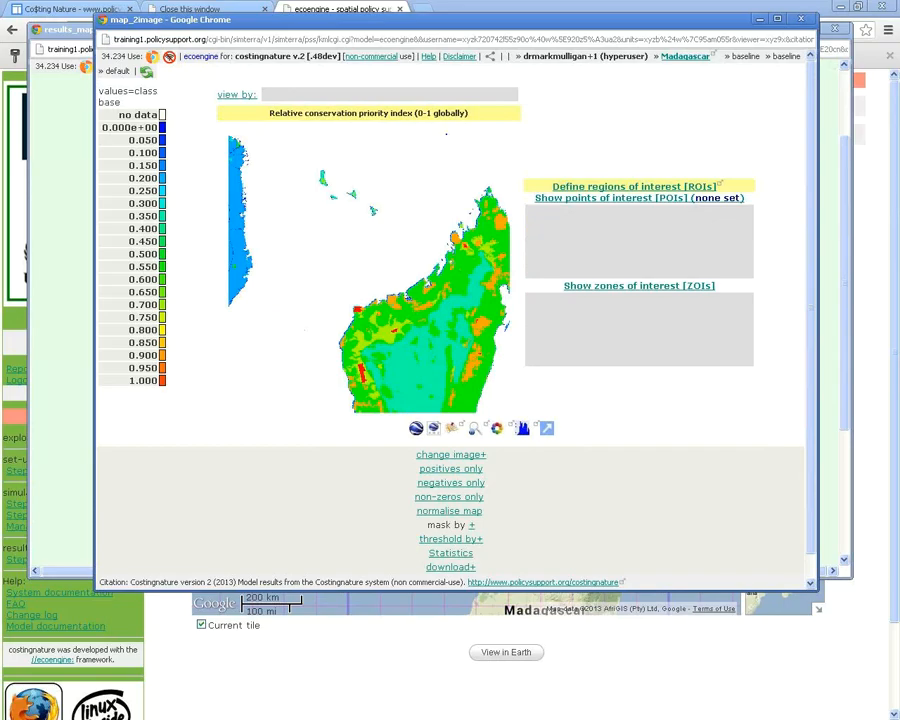
View the Madagascar conservation priority map in Google Maps
drag(300, 19, 802, 71)
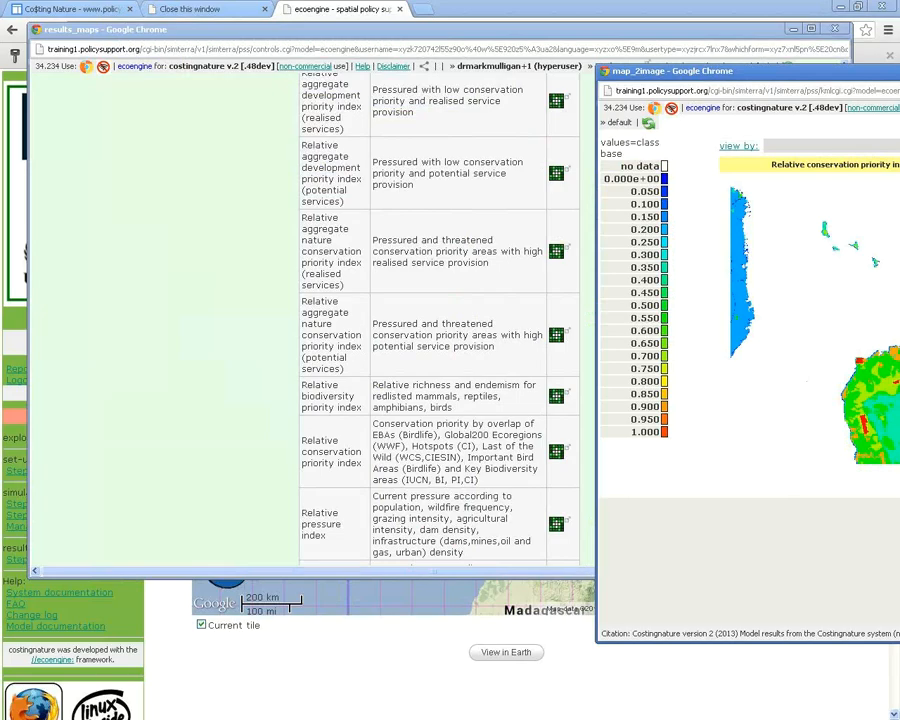
drag(802, 71, 296, 26)
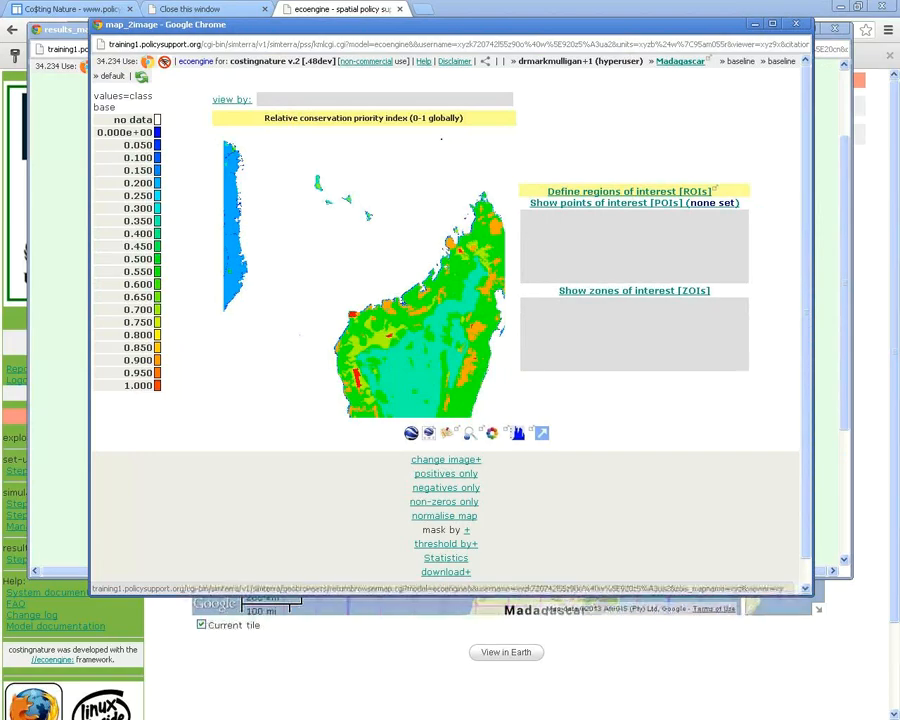
click(468, 432)
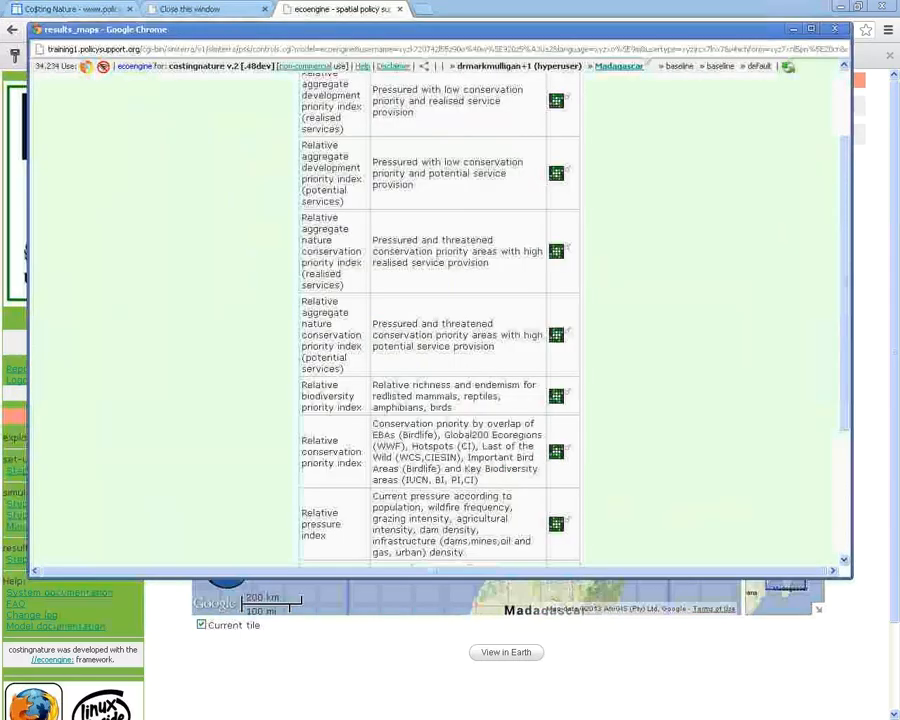
Display the Relative aggregate development priority (realised services) map as an enlarged image
scroll(440, 320, up, 1)
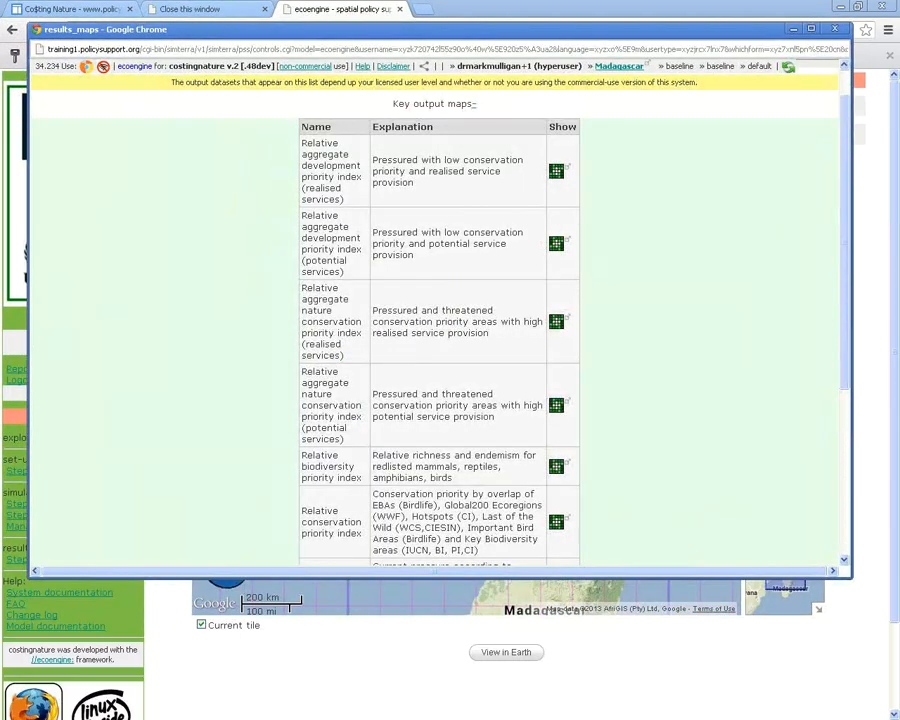
scroll(440, 320, down, 3)
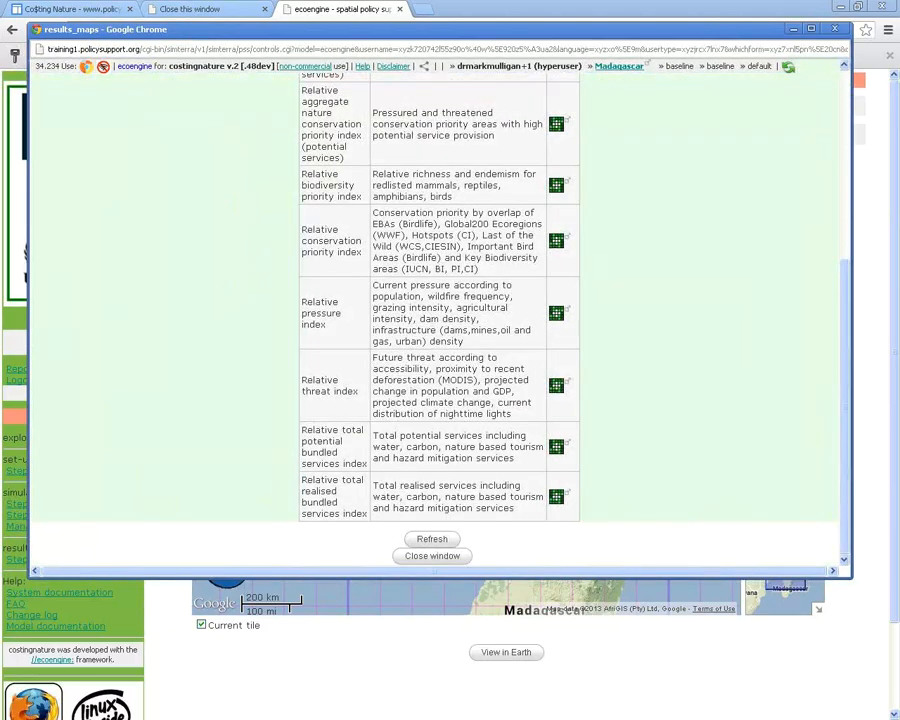
scroll(440, 320, up, 1)
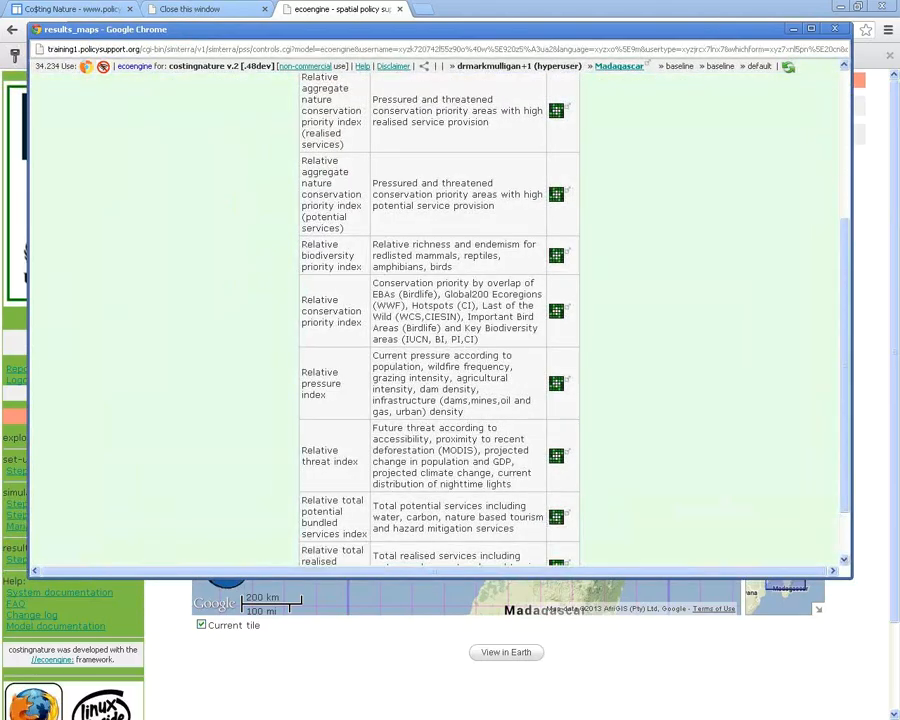
scroll(440, 320, up, 1)
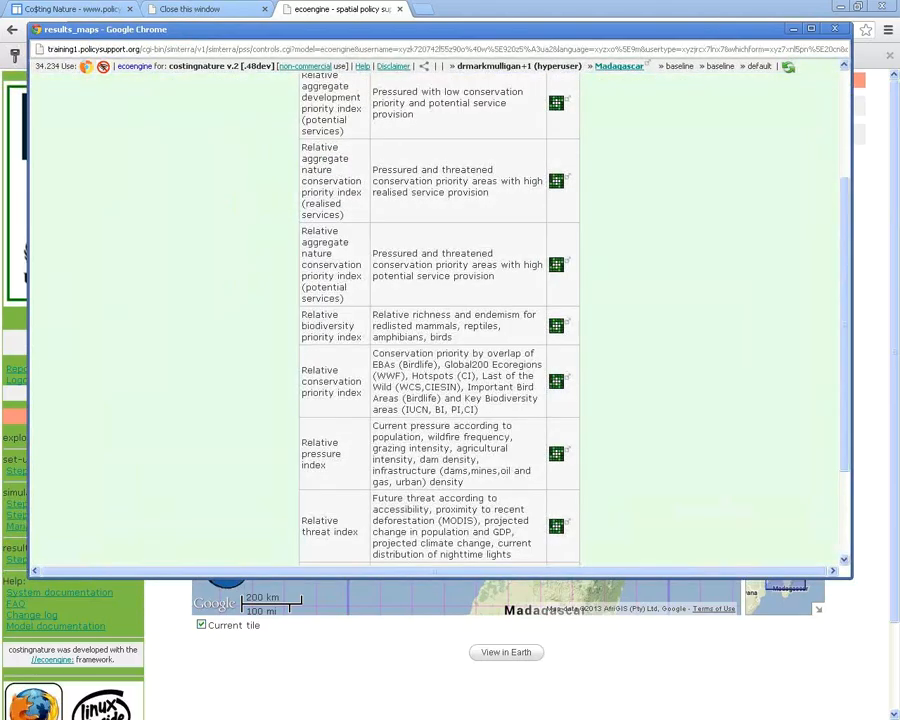
scroll(440, 320, up, 2)
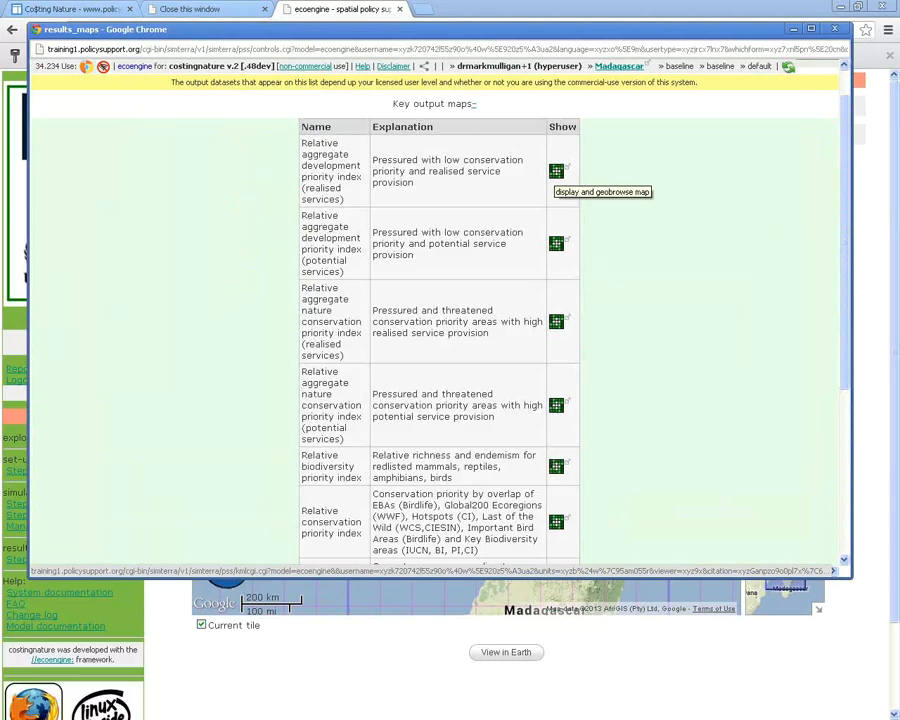
click(556, 171)
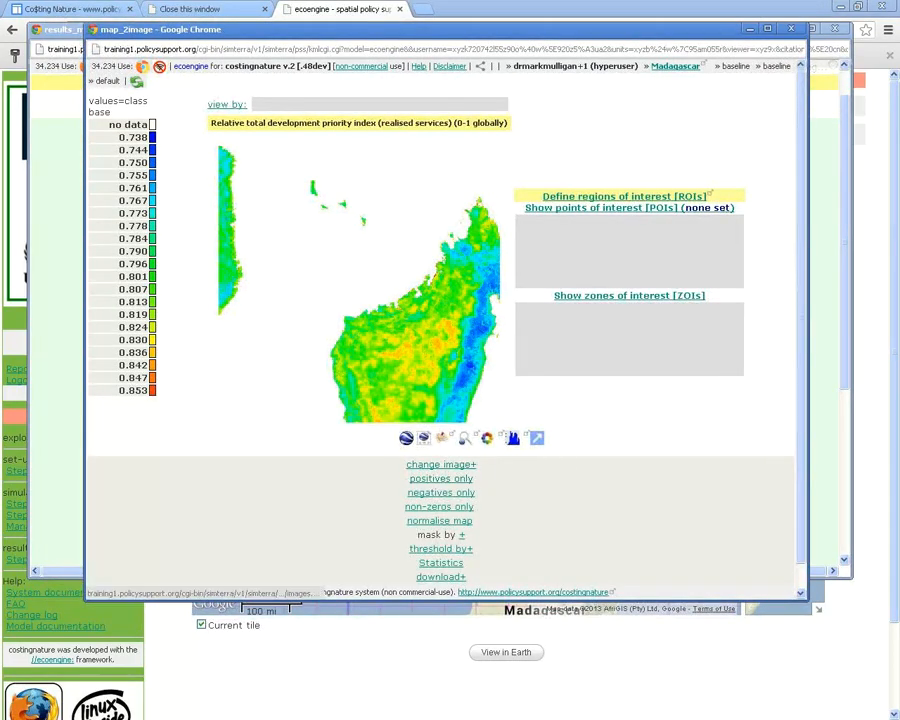
click(465, 438)
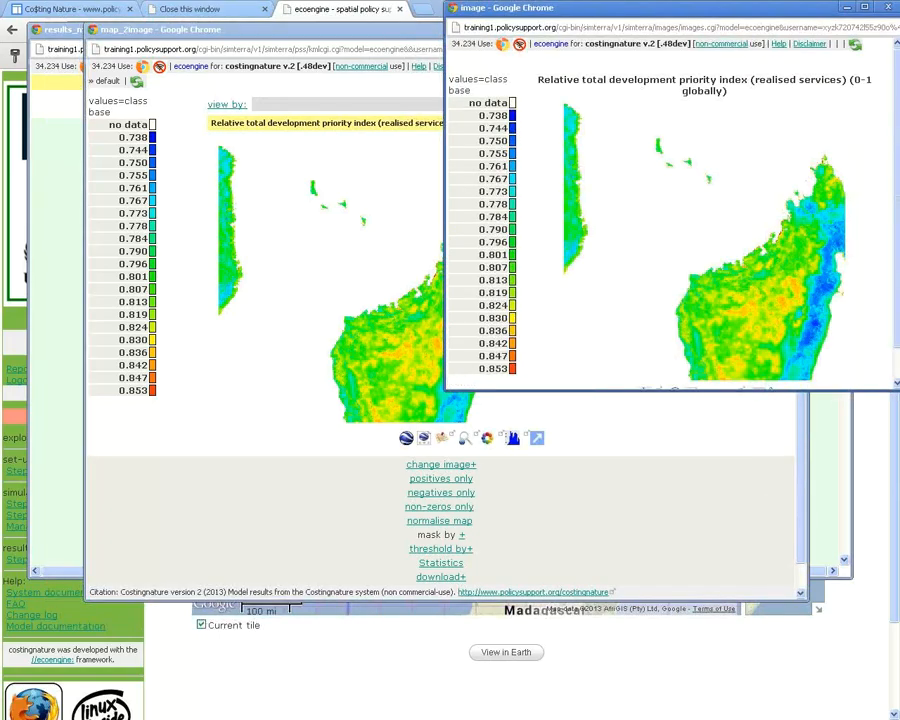
Reposition the enlarged map, then close the map viewer and the enlarged image
drag(600, 7, 174, 31)
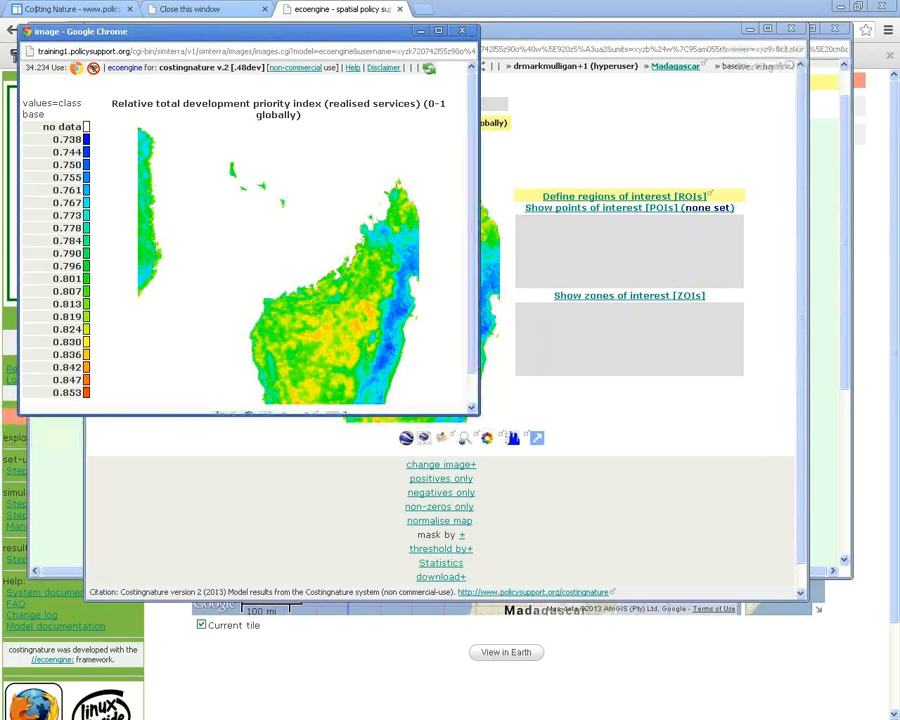
drag(479, 414, 507, 482)
click(558, 29)
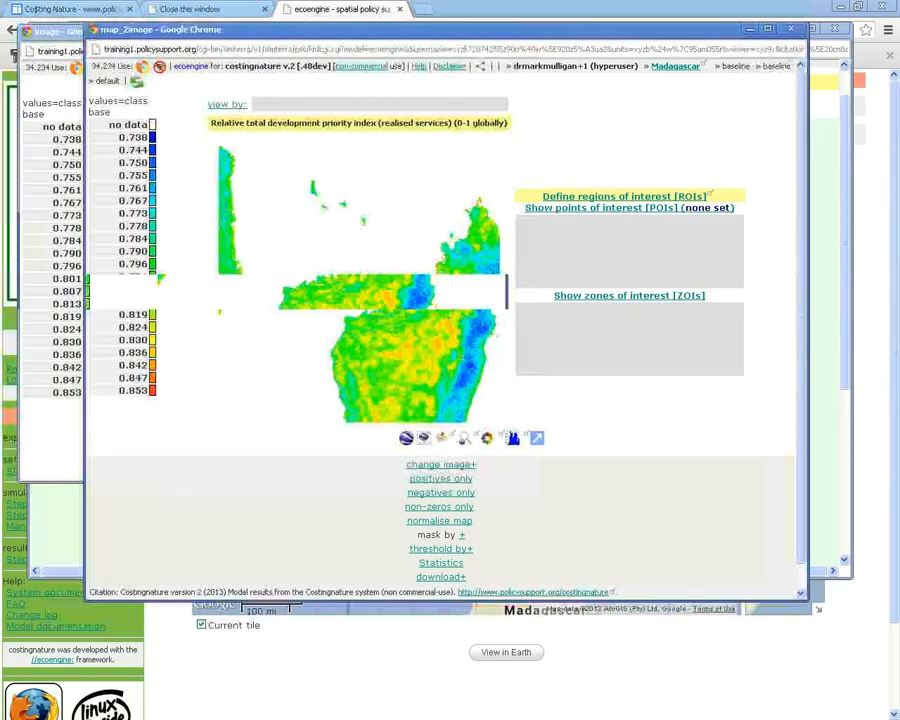
click(791, 29)
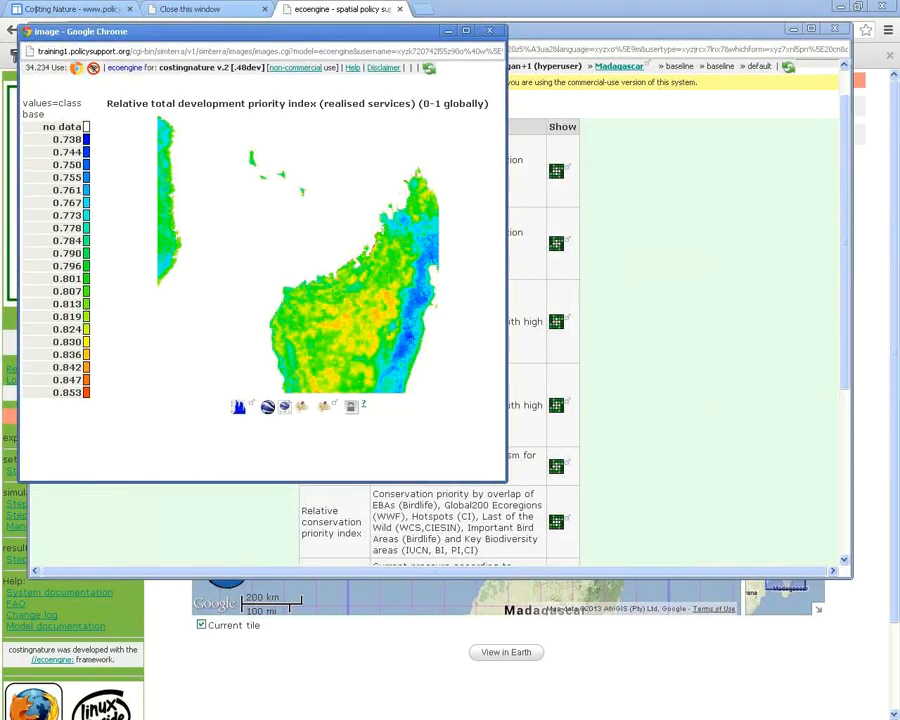
drag(200, 31, 188, 309)
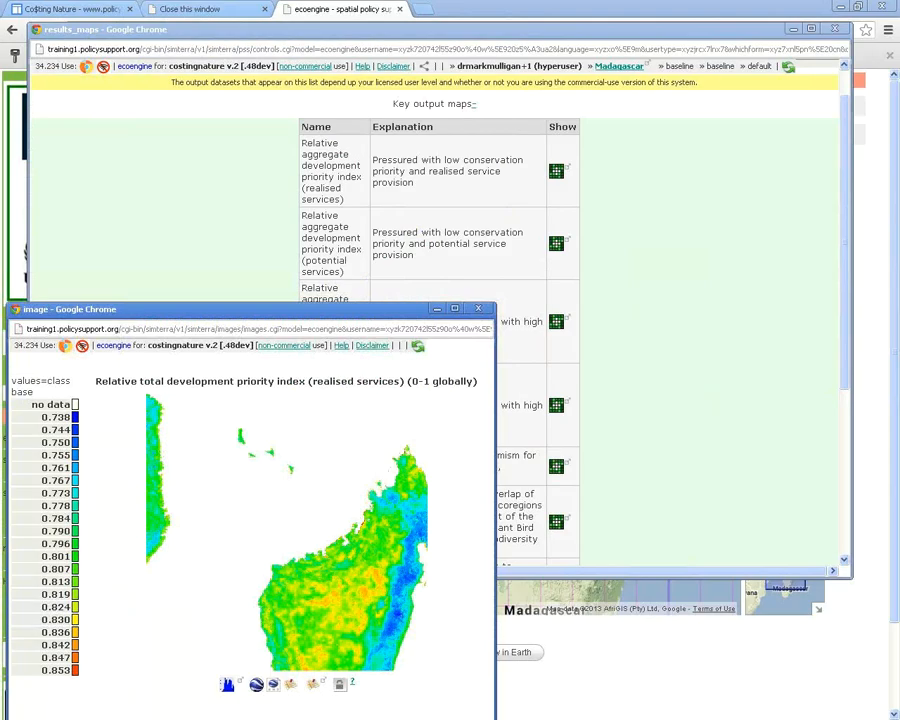
click(478, 309)
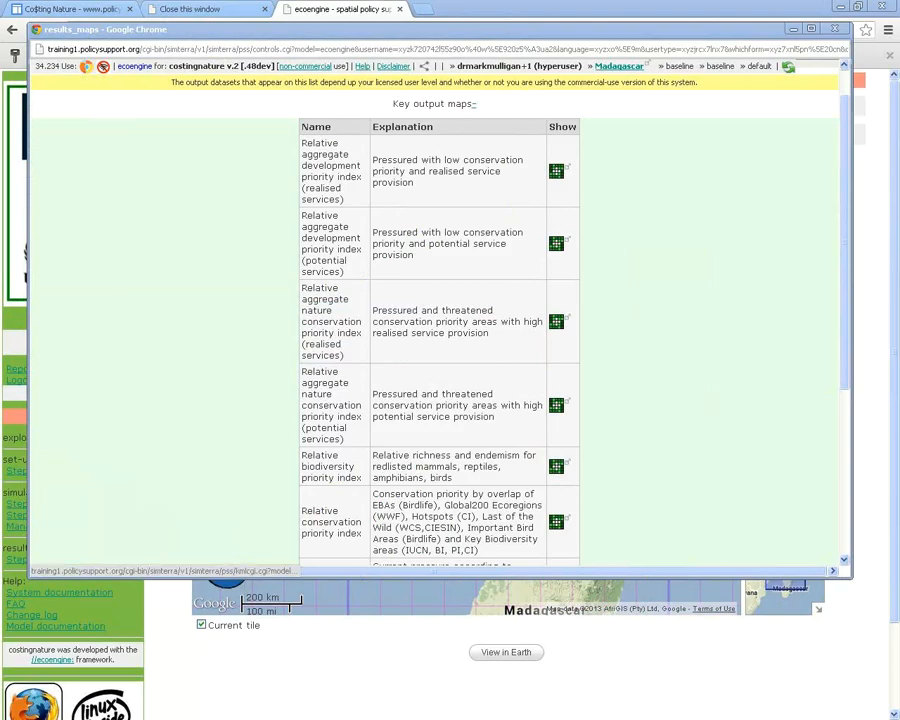
click(556, 321)
drag(500, 7, 382, 40)
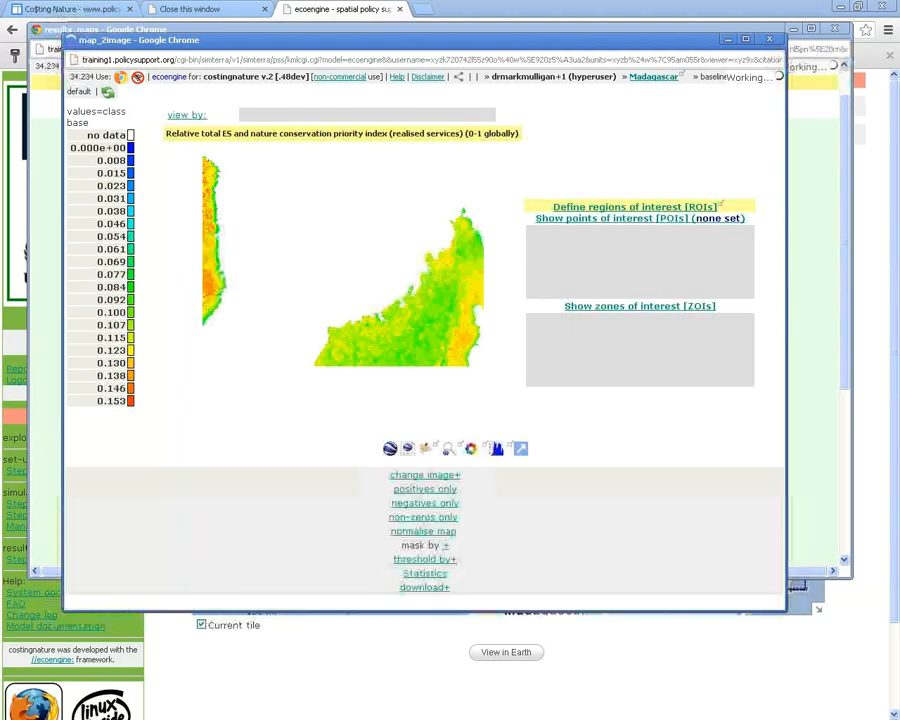
click(408, 402)
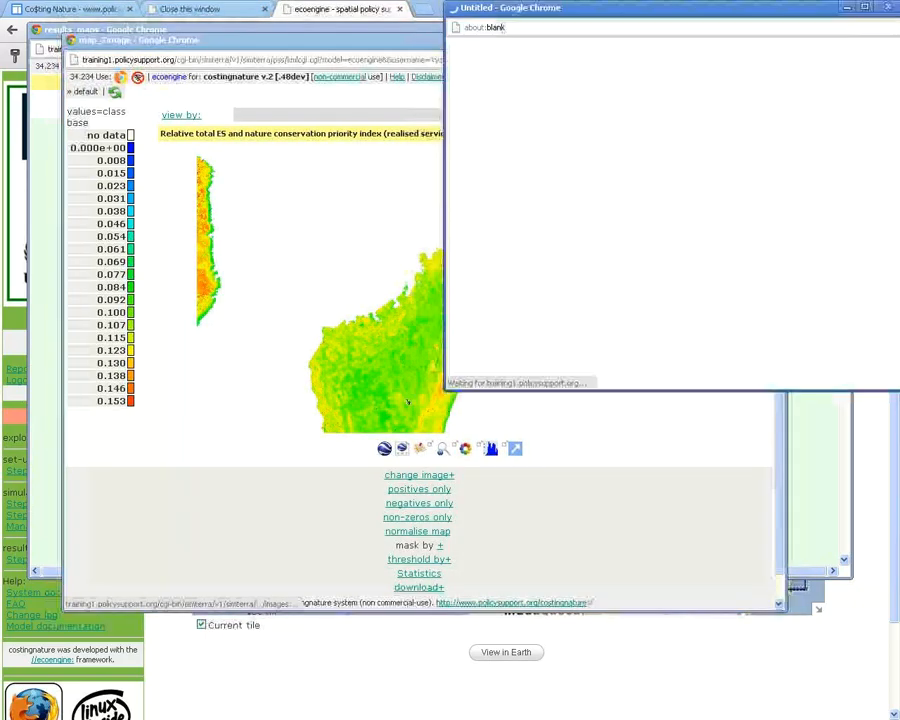
drag(560, 8, 98, 42)
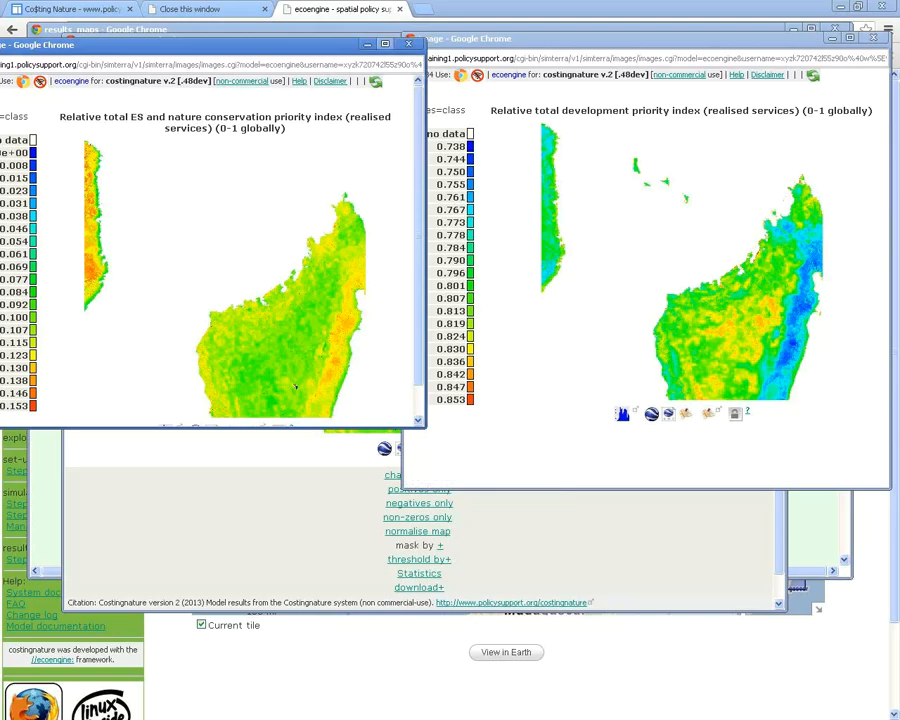
click(409, 44)
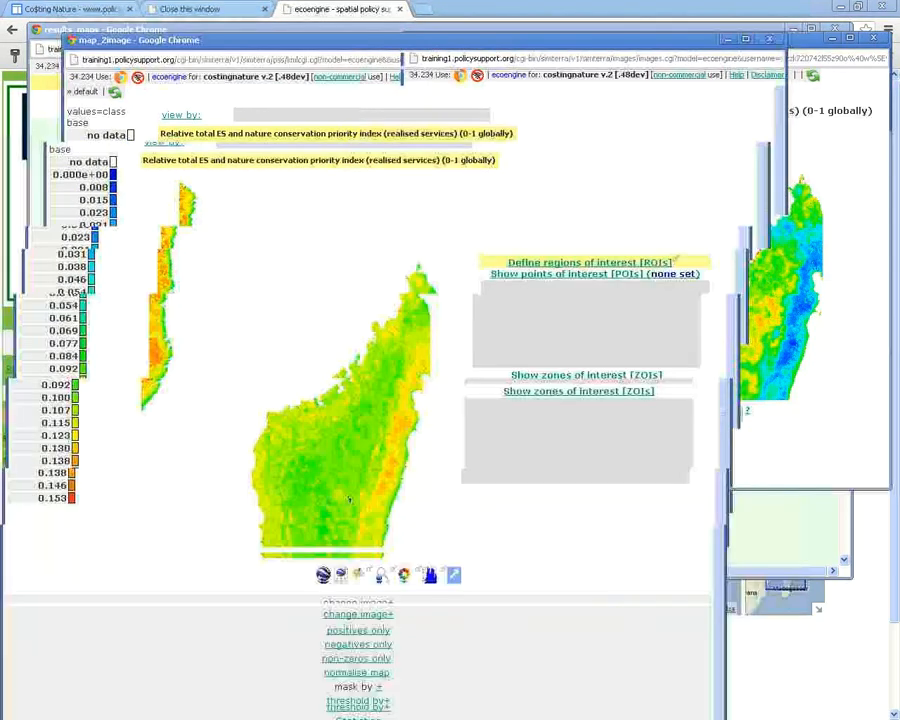
drag(200, 40, 143, 238)
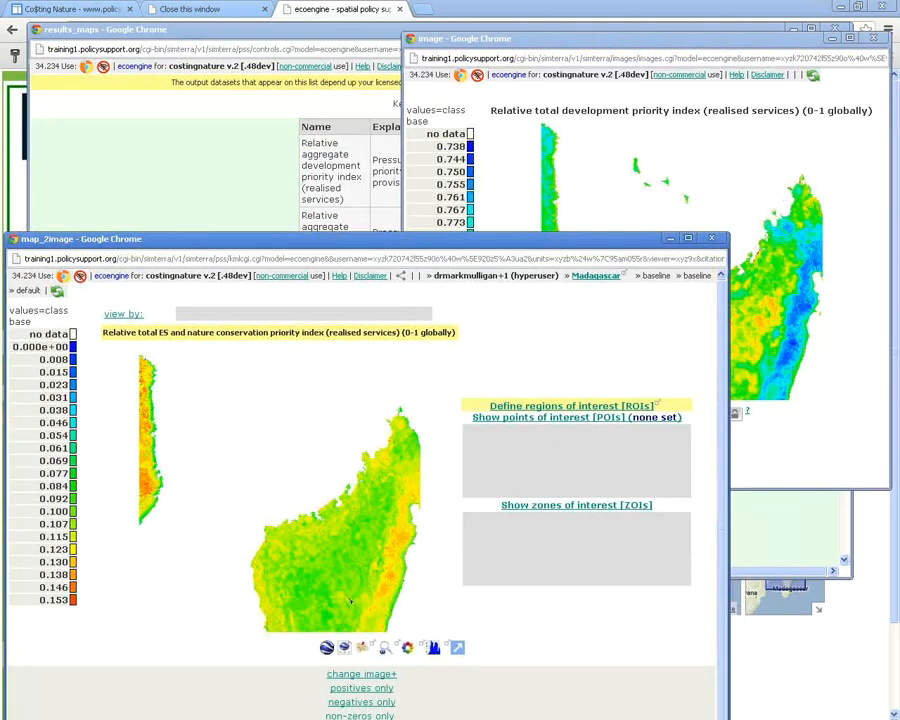
drag(300, 238, 288, 376)
drag(470, 38, 772, 58)
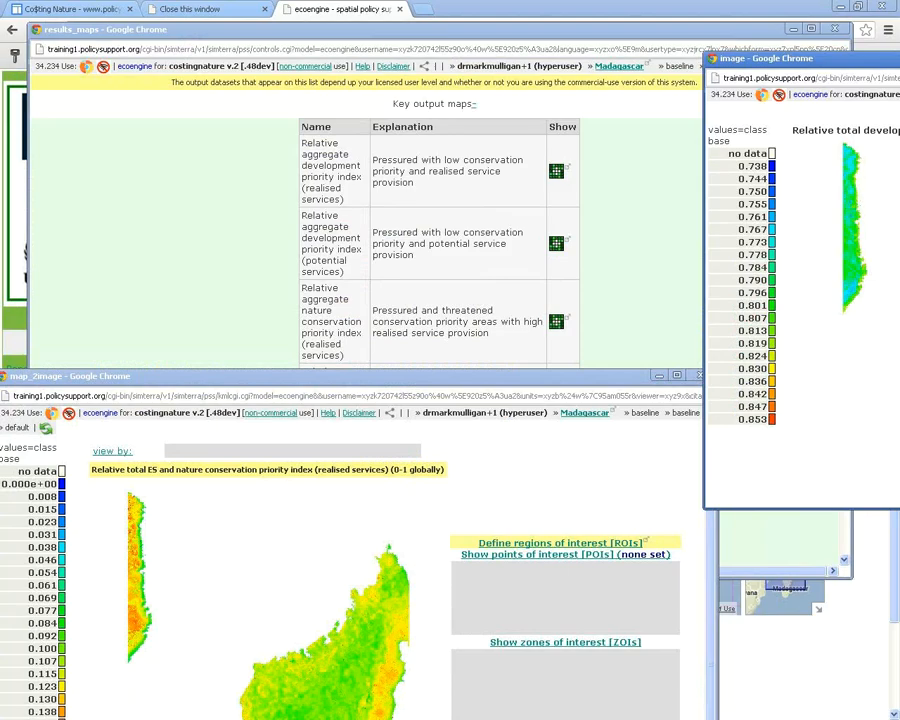
drag(772, 58, 331, 50)
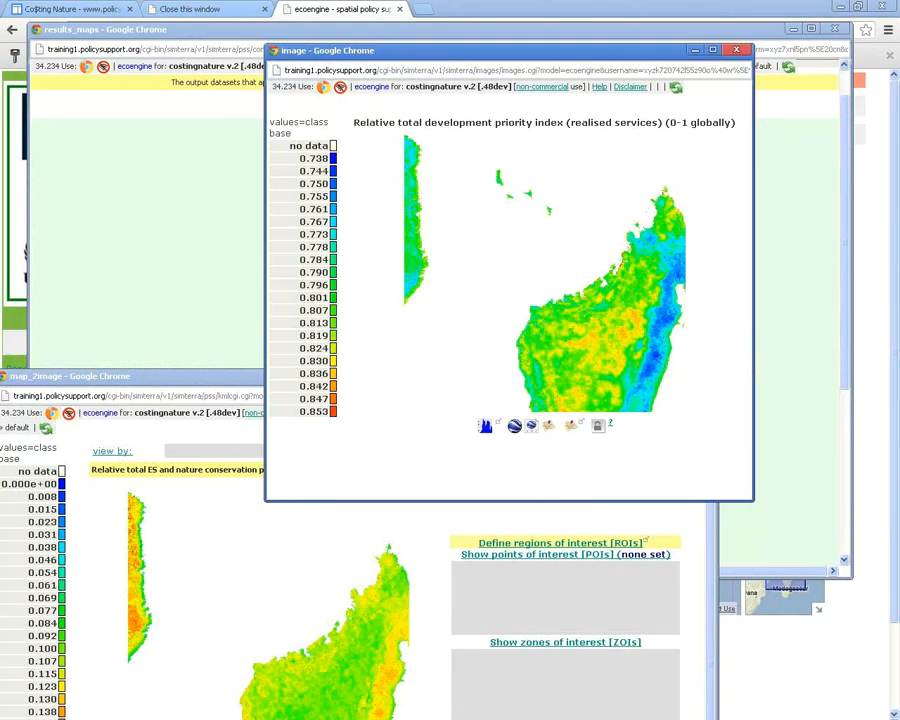
click(736, 49)
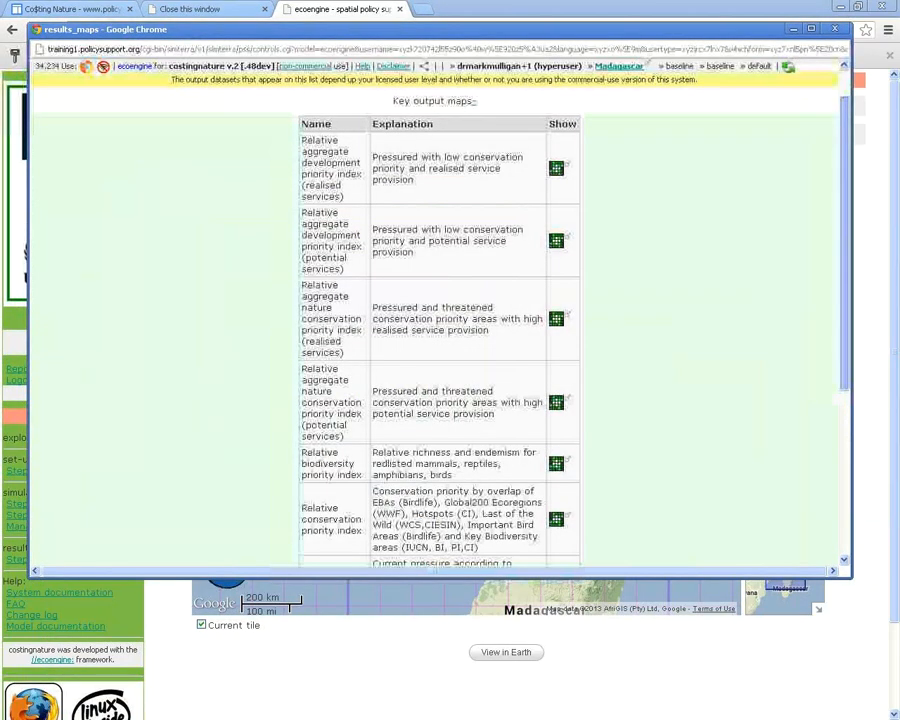
Show the Madagascar Relative threat index map (legend 0.296–0.455) from the table's last row
scroll(437, 320, down, 1)
scroll(437, 320, up, 1)
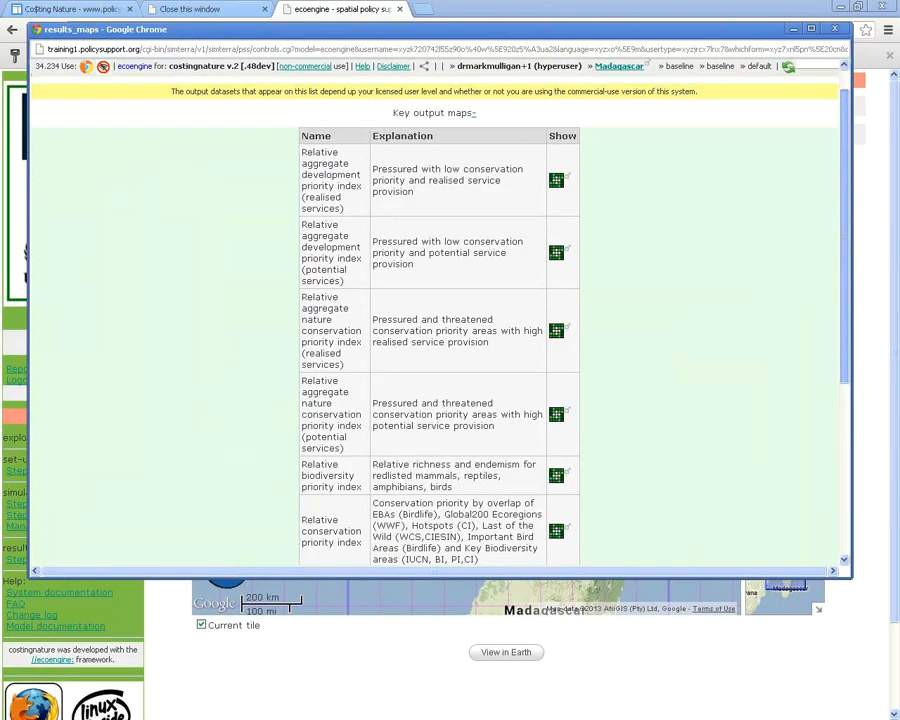
scroll(437, 320, down, 3)
scroll(437, 320, up, 1)
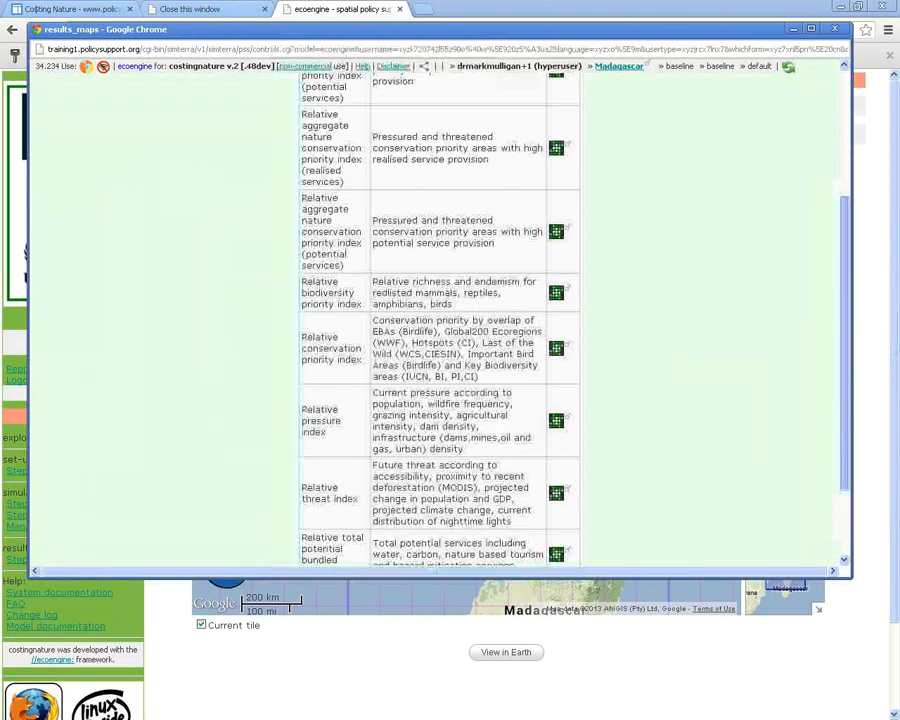
scroll(437, 320, up, 5)
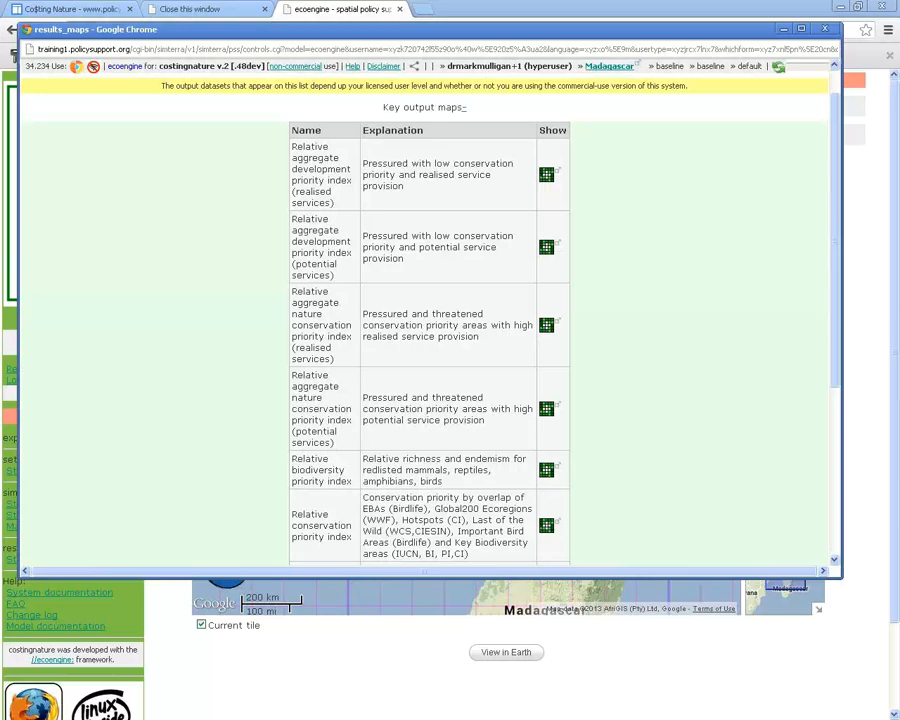
scroll(430, 320, down, 1)
scroll(430, 320, down, 2)
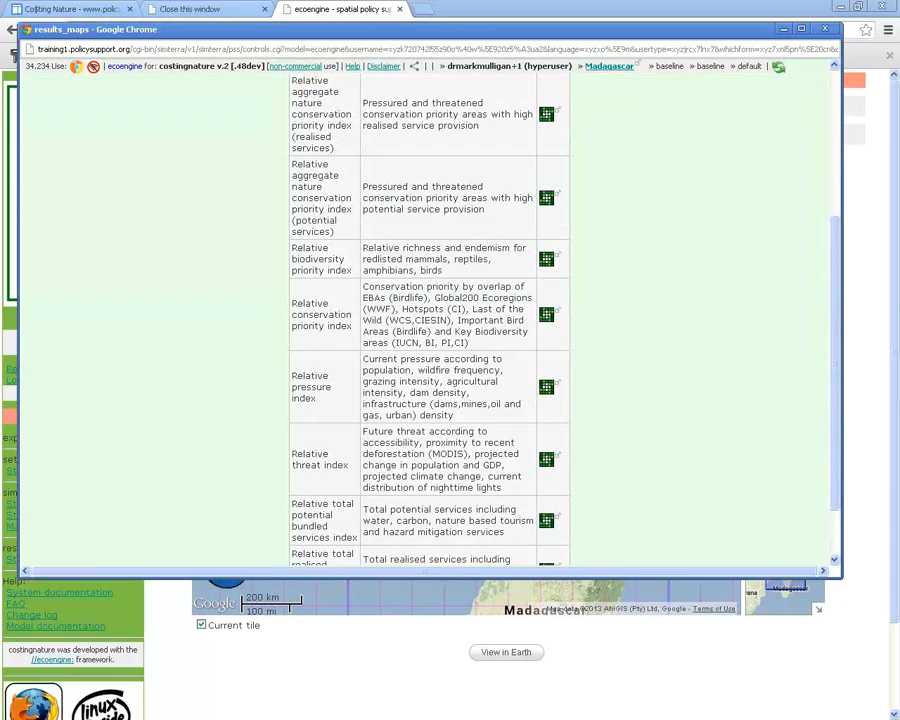
scroll(430, 320, down, 1)
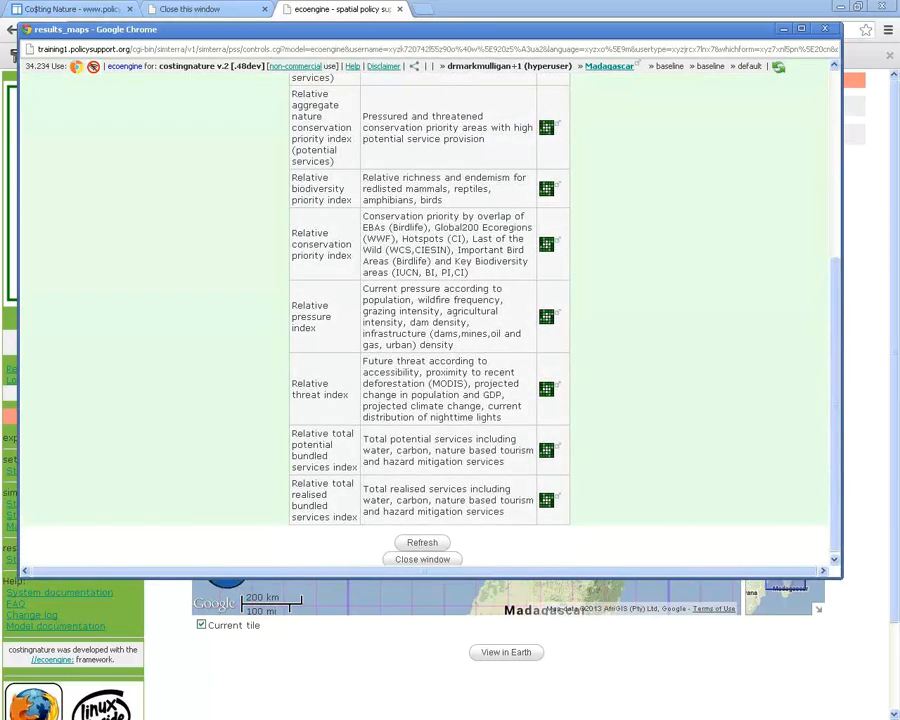
click(546, 388)
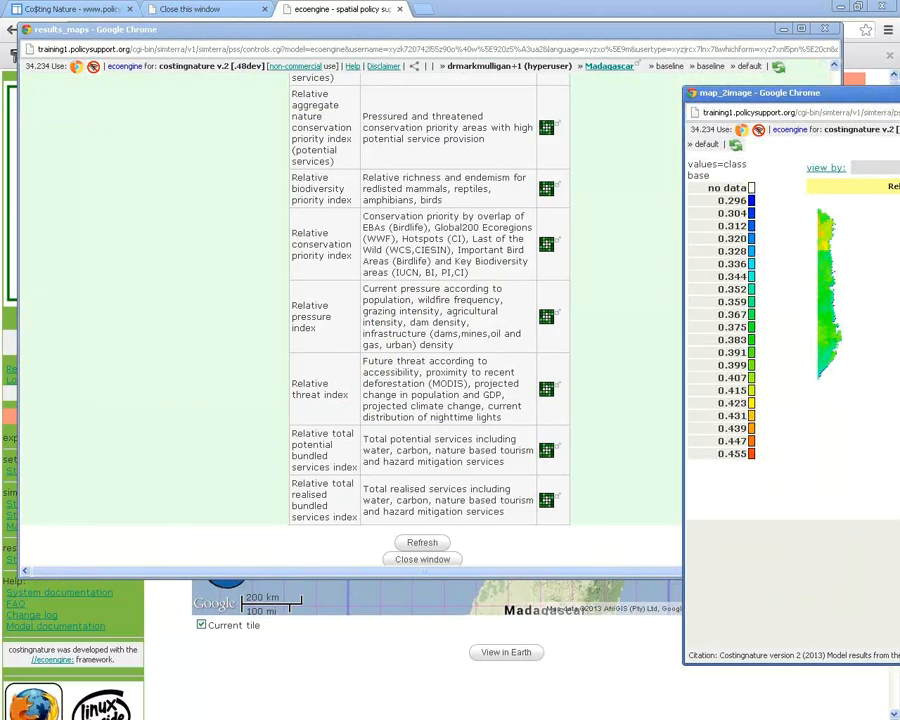
Highlight the deforestation note in the threat description, then close the threat index map
click(427, 361)
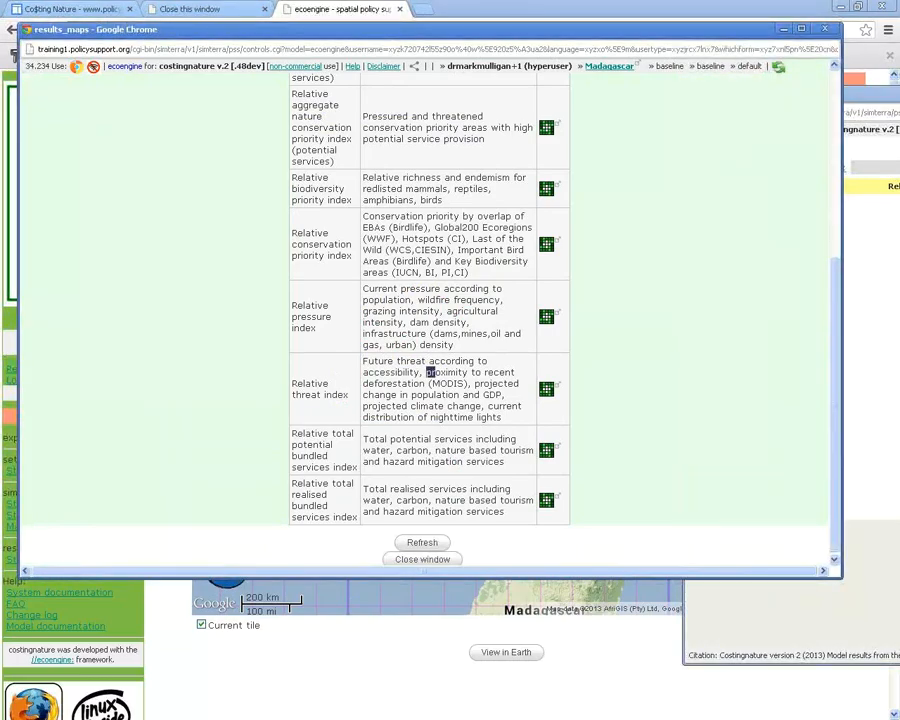
drag(428, 372, 465, 384)
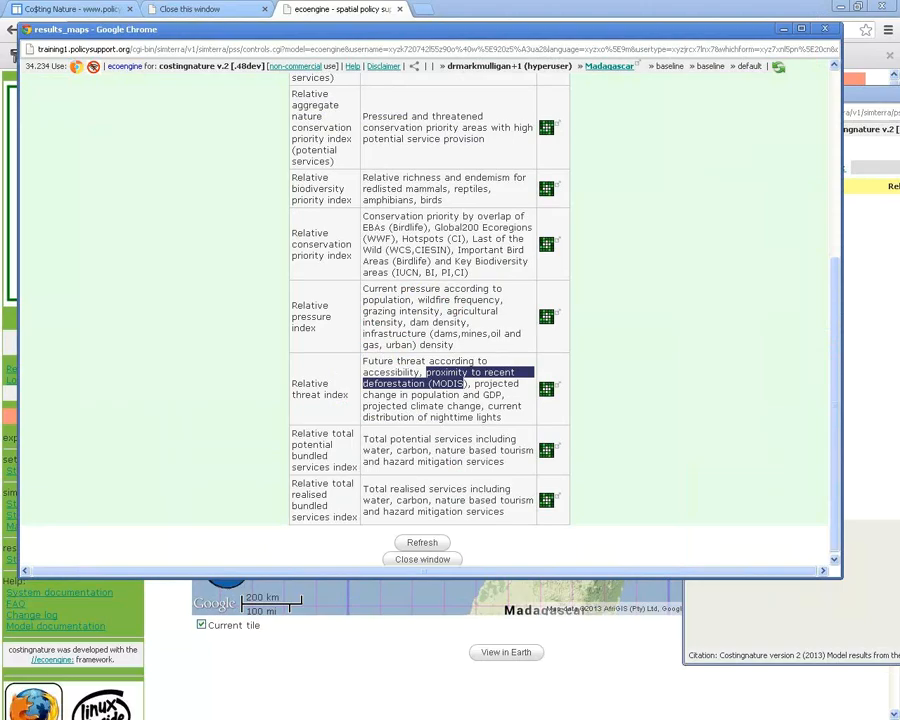
click(546, 388)
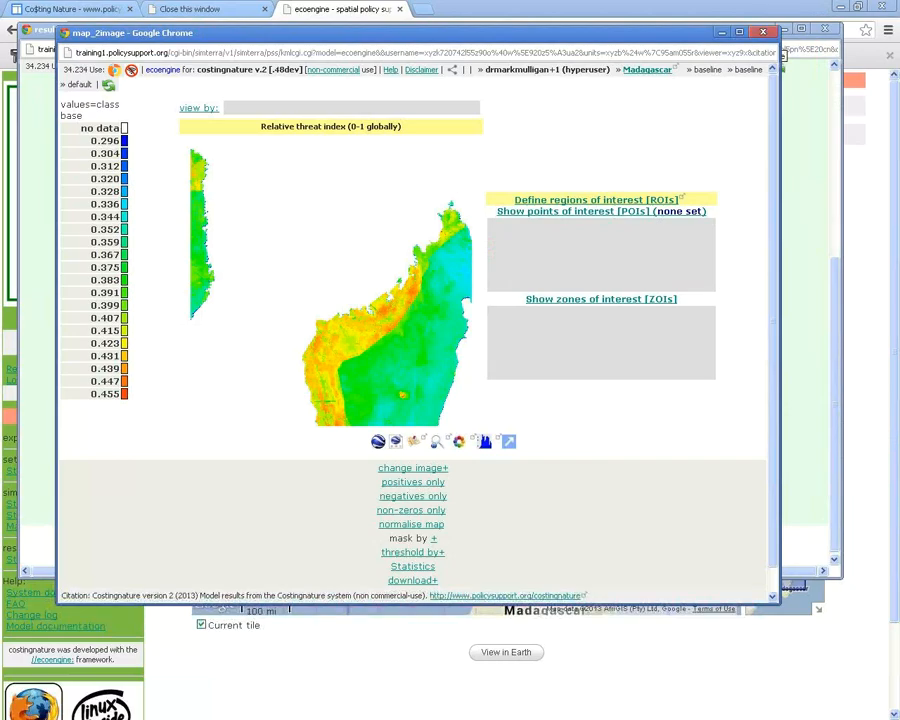
click(762, 32)
scroll(430, 320, up, 10)
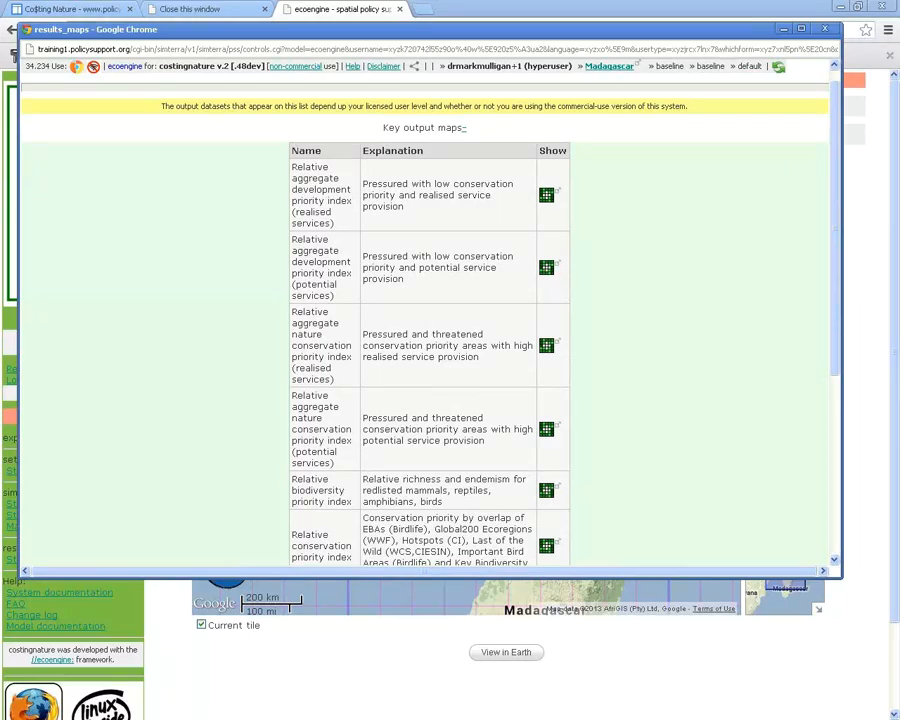
scroll(430, 330, down, 3)
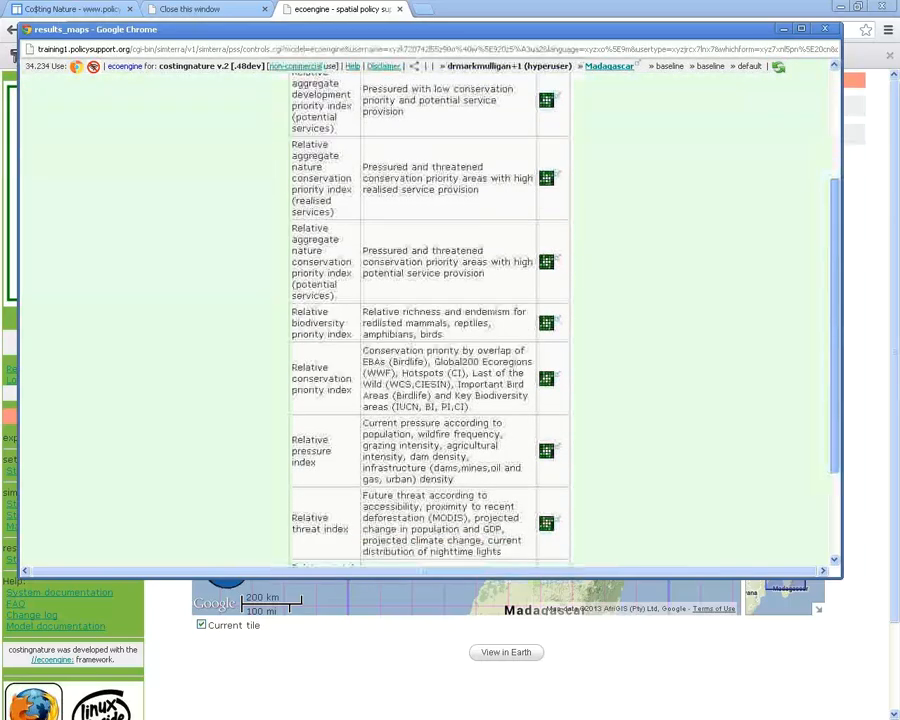
scroll(430, 320, down, 2)
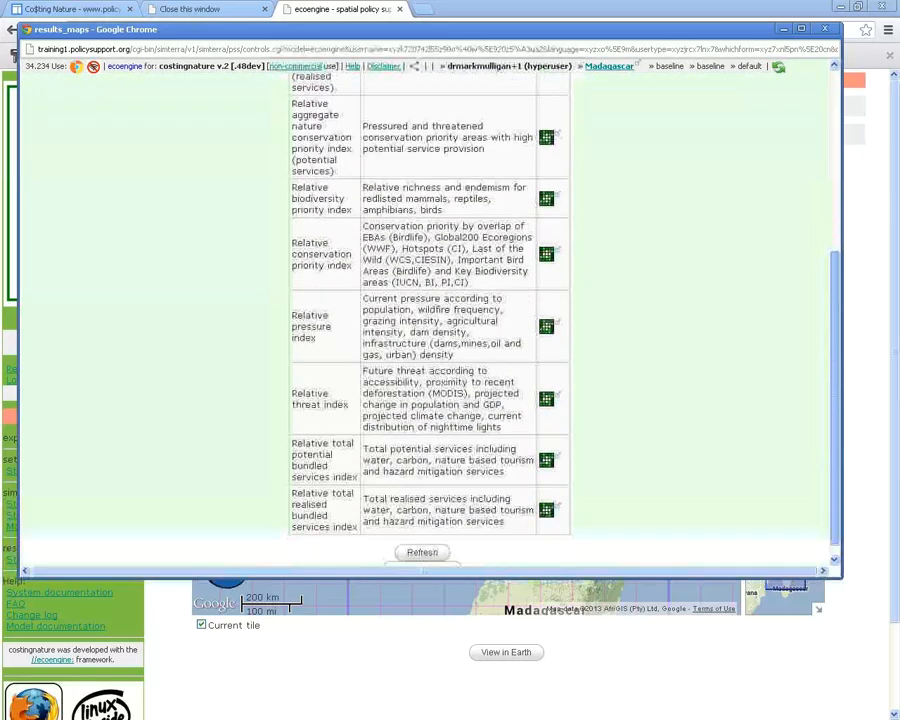
scroll(430, 320, down, 1)
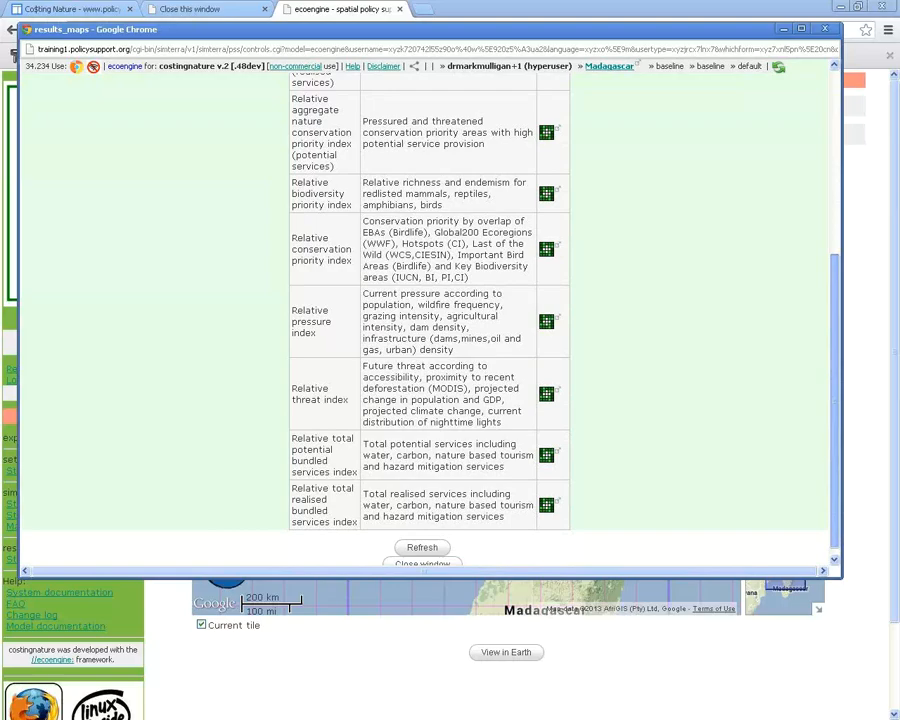
scroll(430, 320, up, 1)
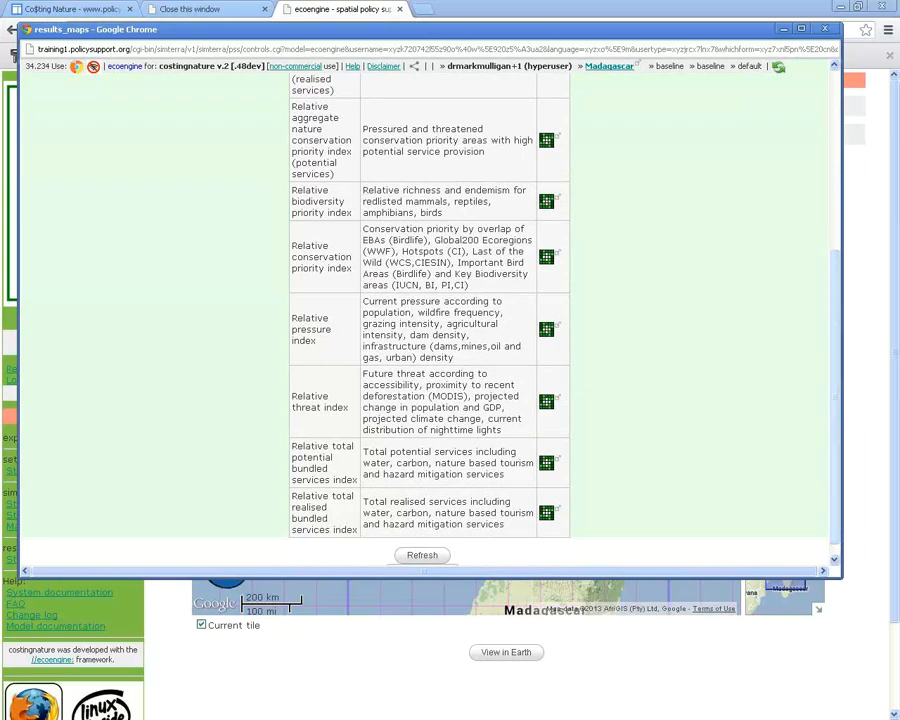
scroll(430, 320, up, 3)
scroll(430, 320, up, 2)
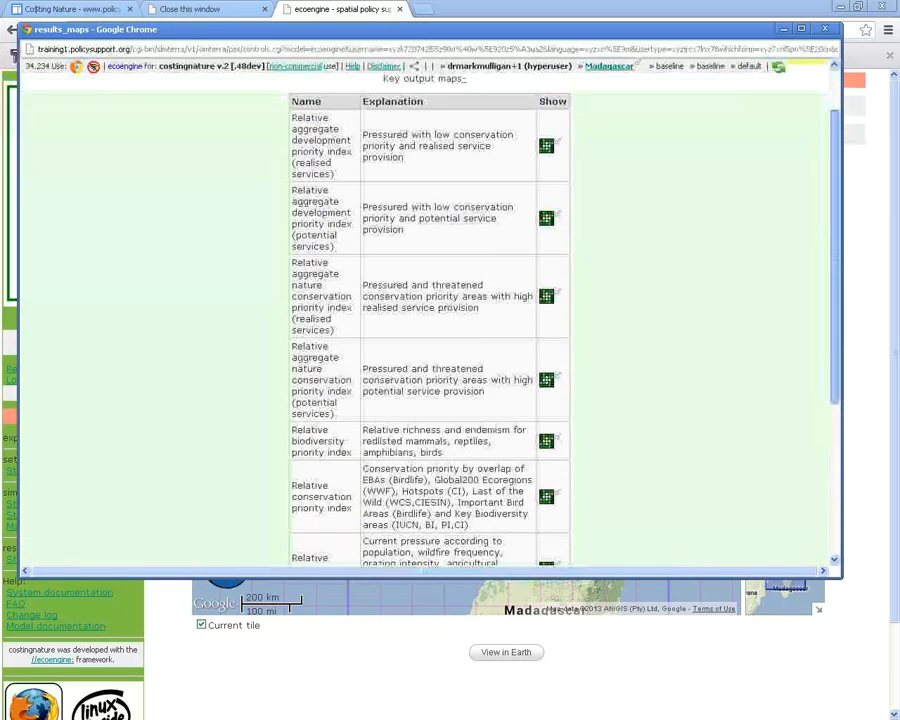
scroll(430, 320, up, 1)
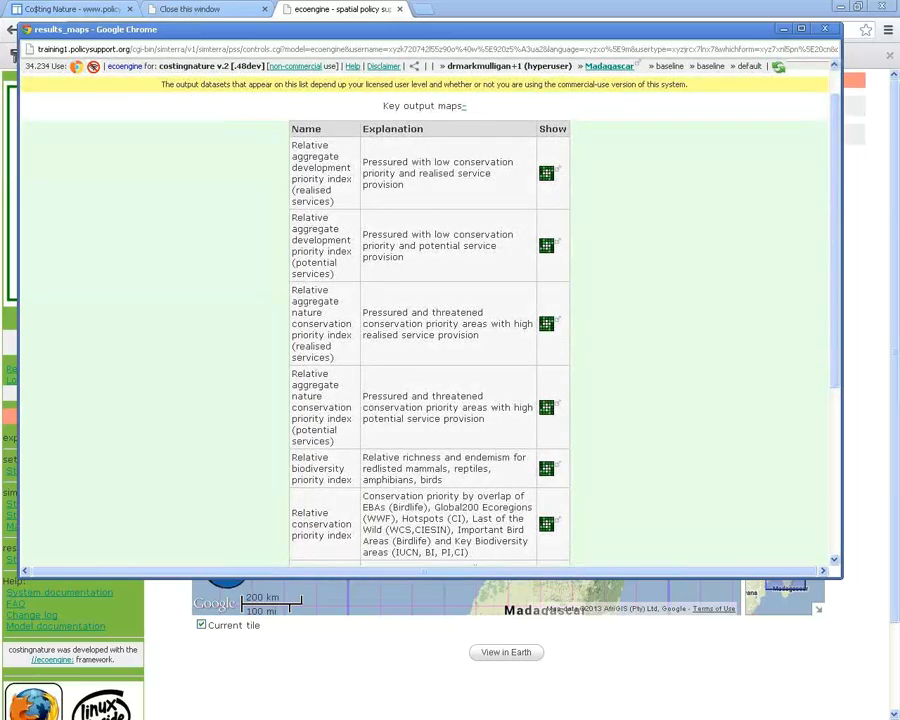
scroll(430, 320, down, 2)
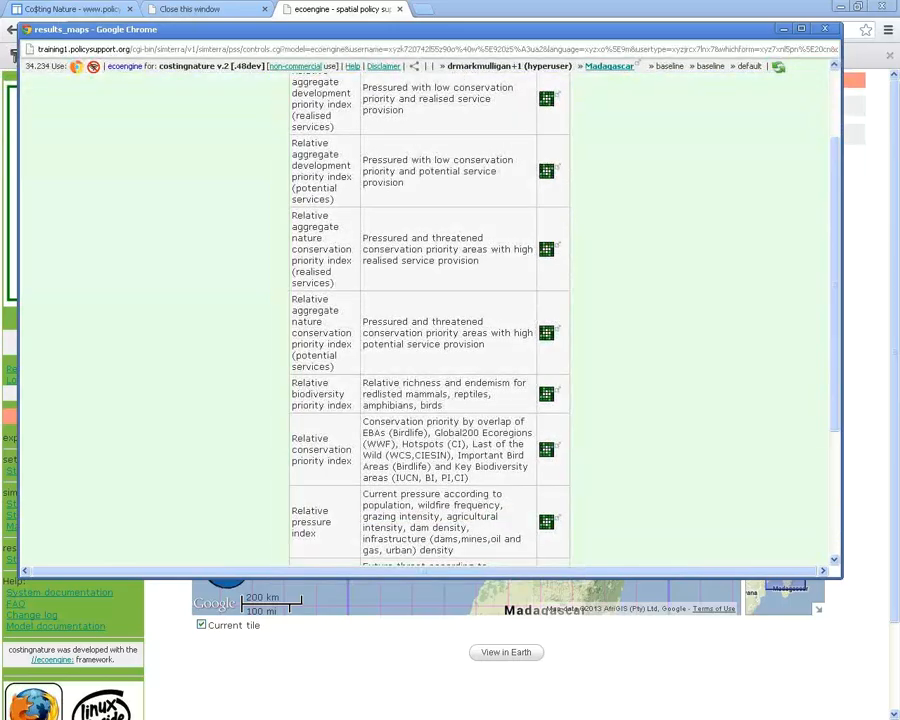
scroll(430, 320, down, 2)
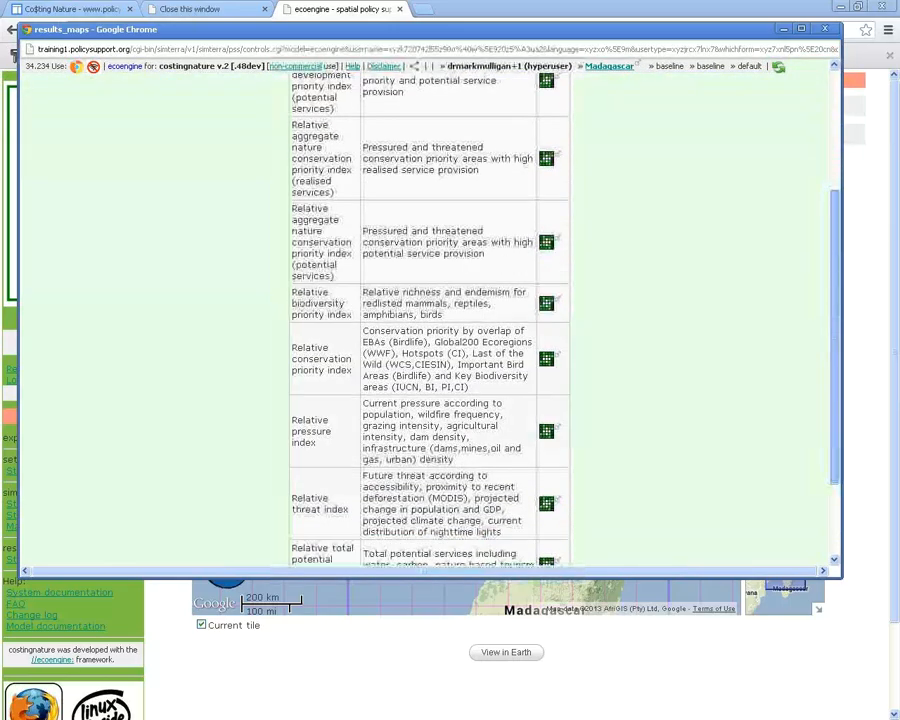
scroll(430, 320, down, 3)
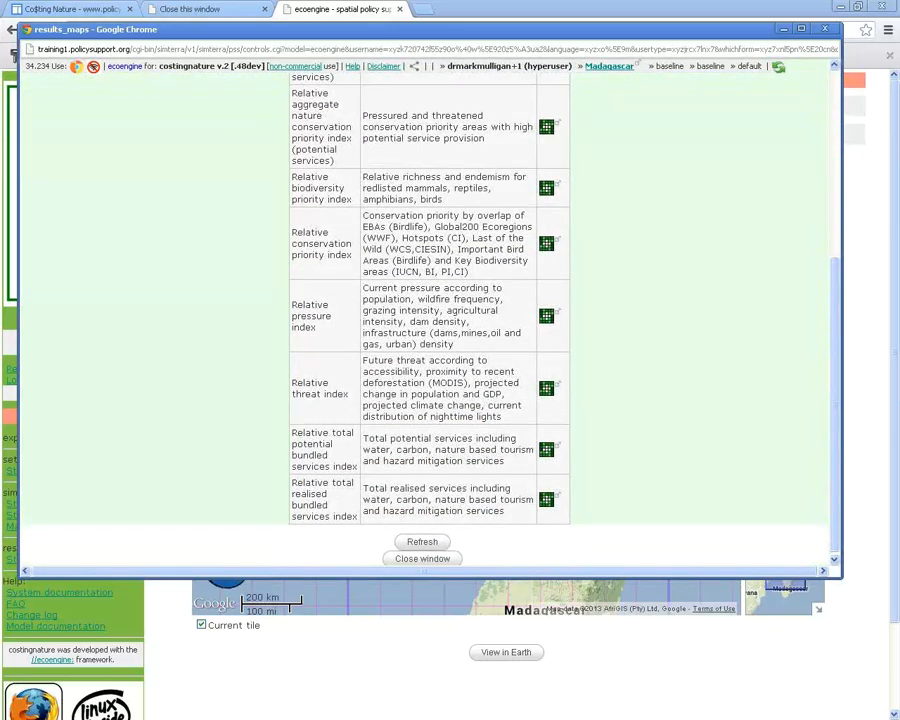
scroll(430, 320, up, 4)
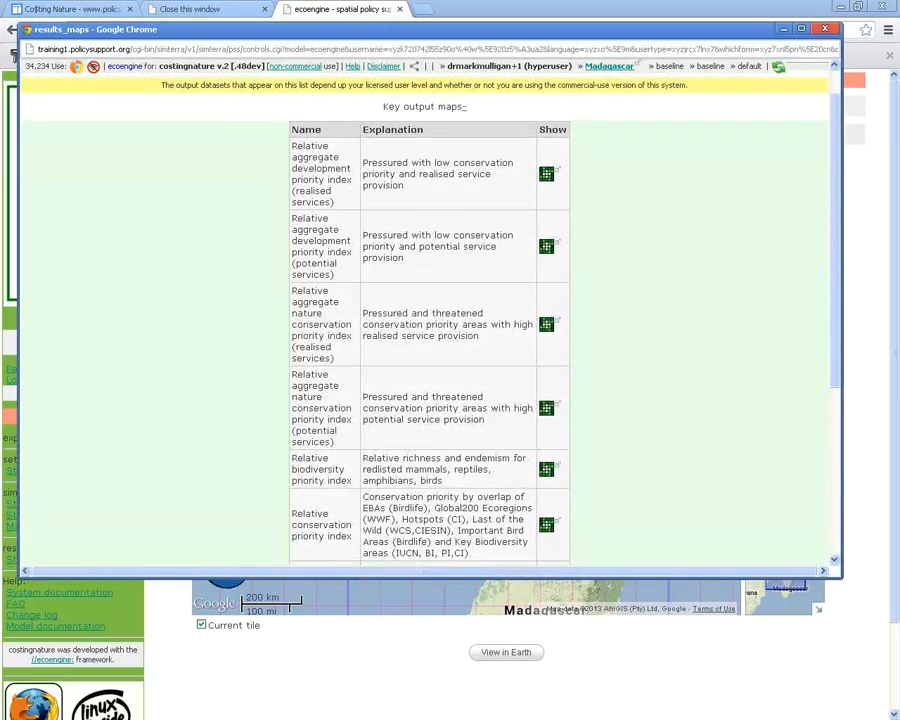
Close the results maps and submit Change input maps under Step 4: Policy exercises
click(824, 29)
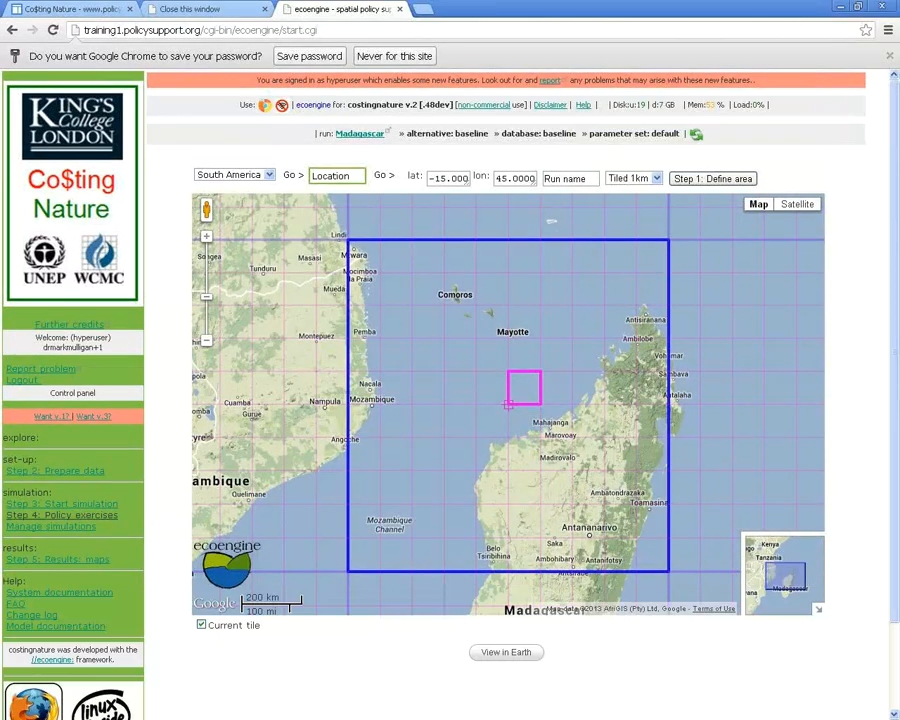
click(60, 515)
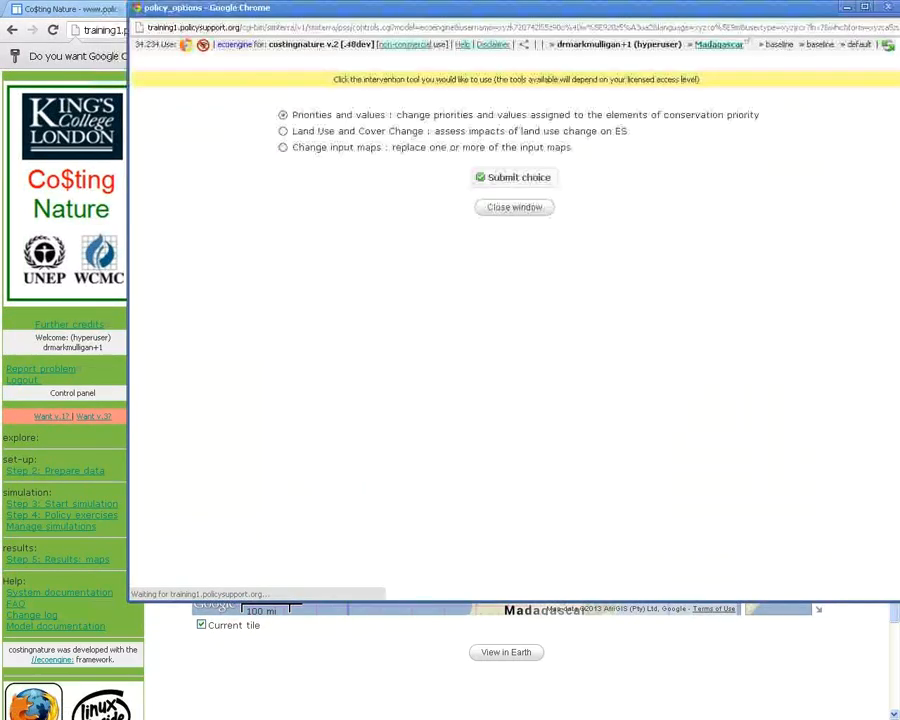
click(888, 7)
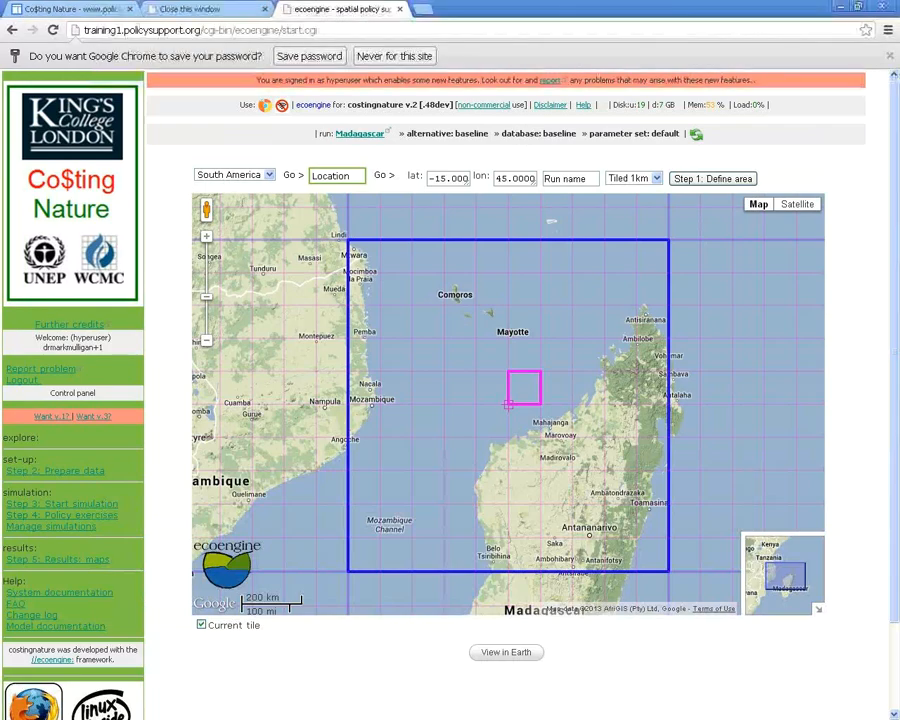
mouse_move(759, 205)
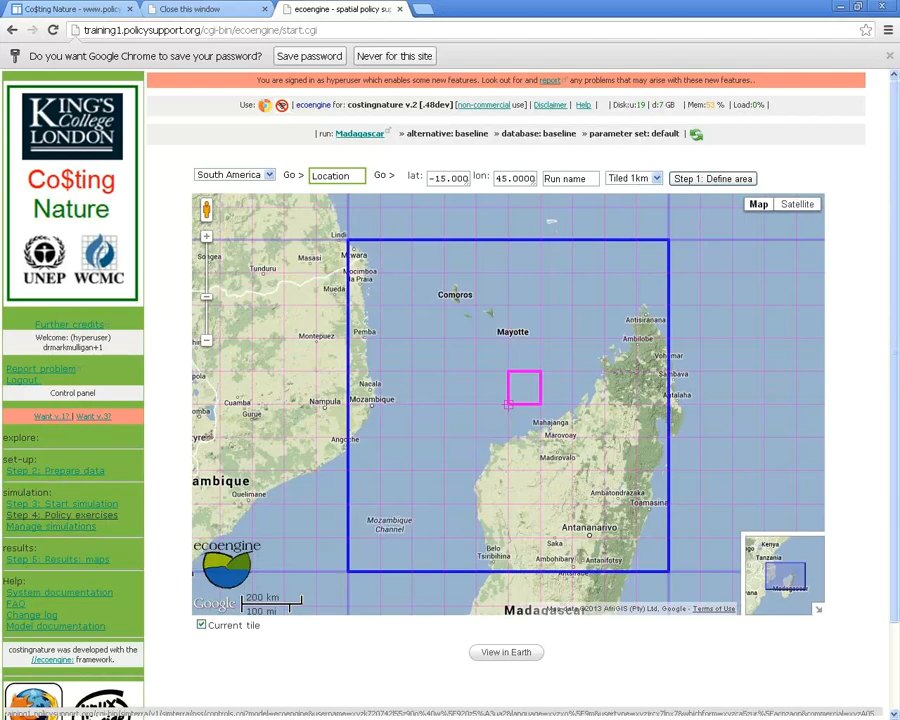
click(61, 515)
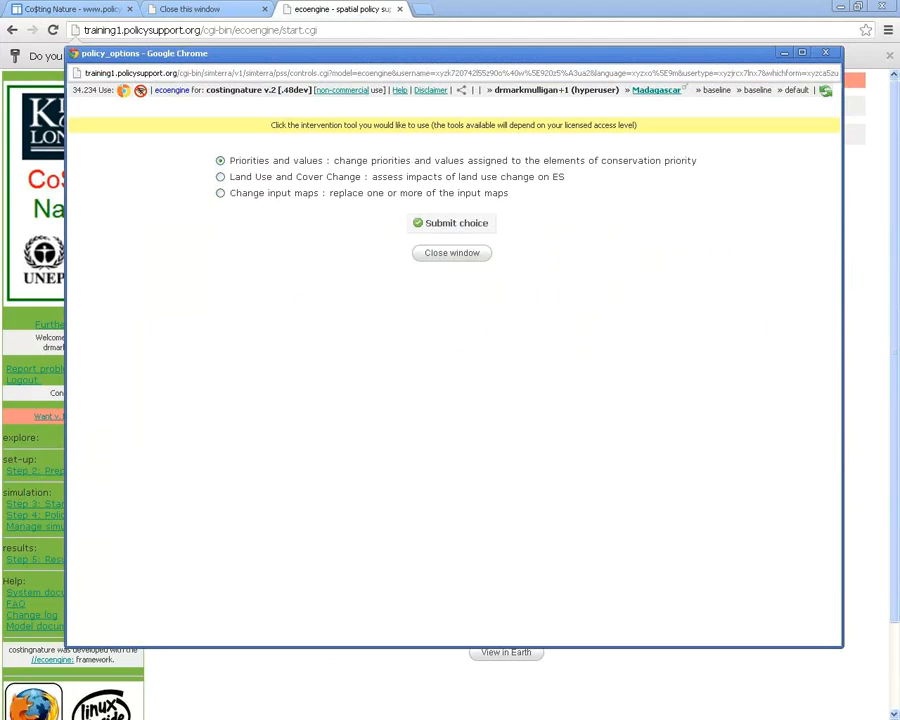
drag(229, 193, 319, 193)
click(220, 193)
click(450, 223)
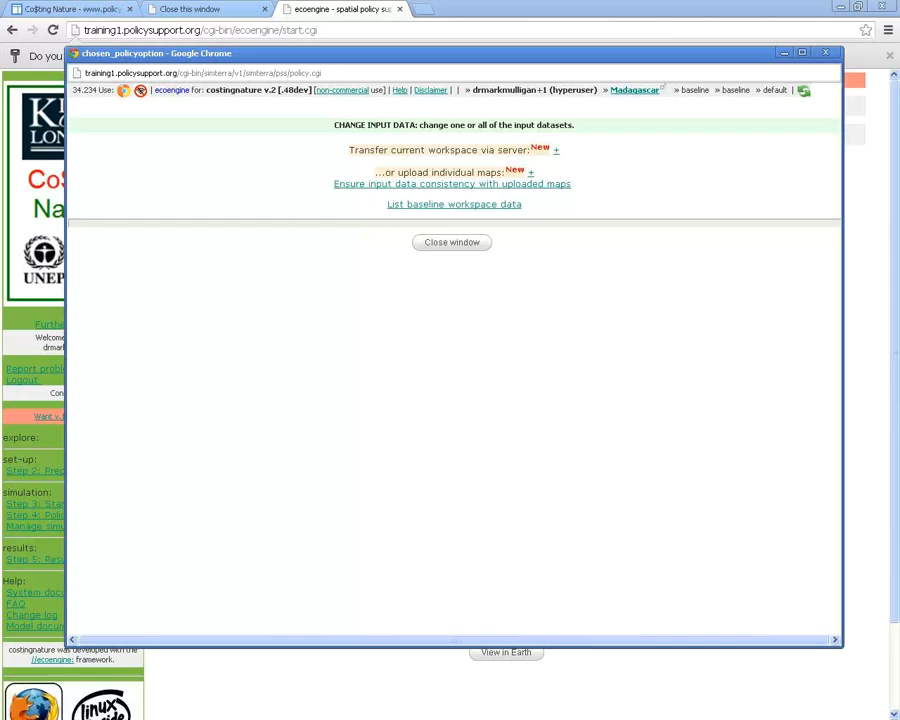
List the uploadable individual maps and highlight the 17 model mean temperature change name
click(531, 172)
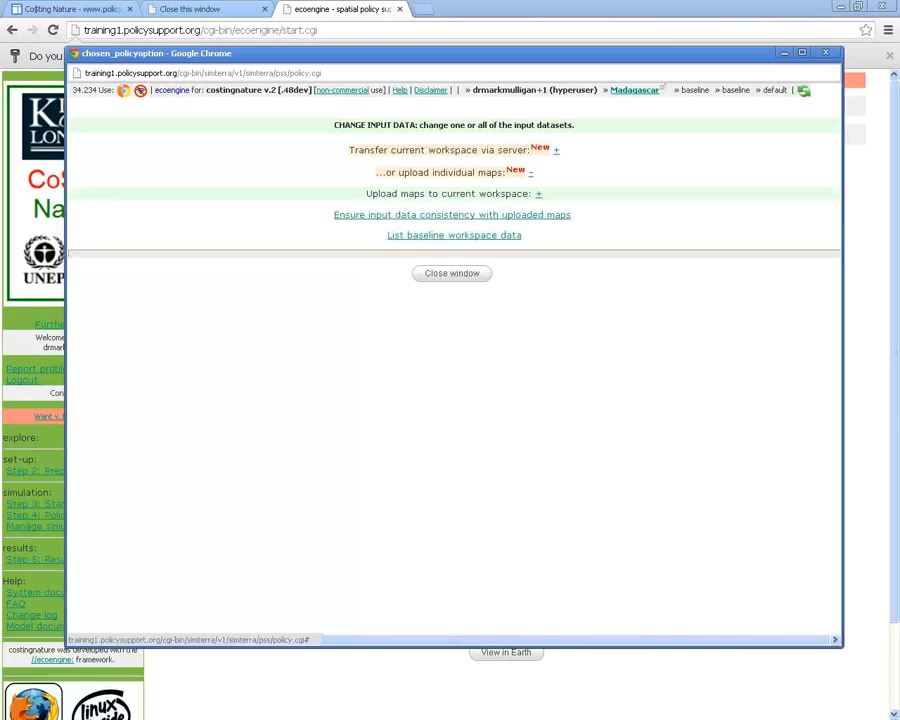
click(538, 193)
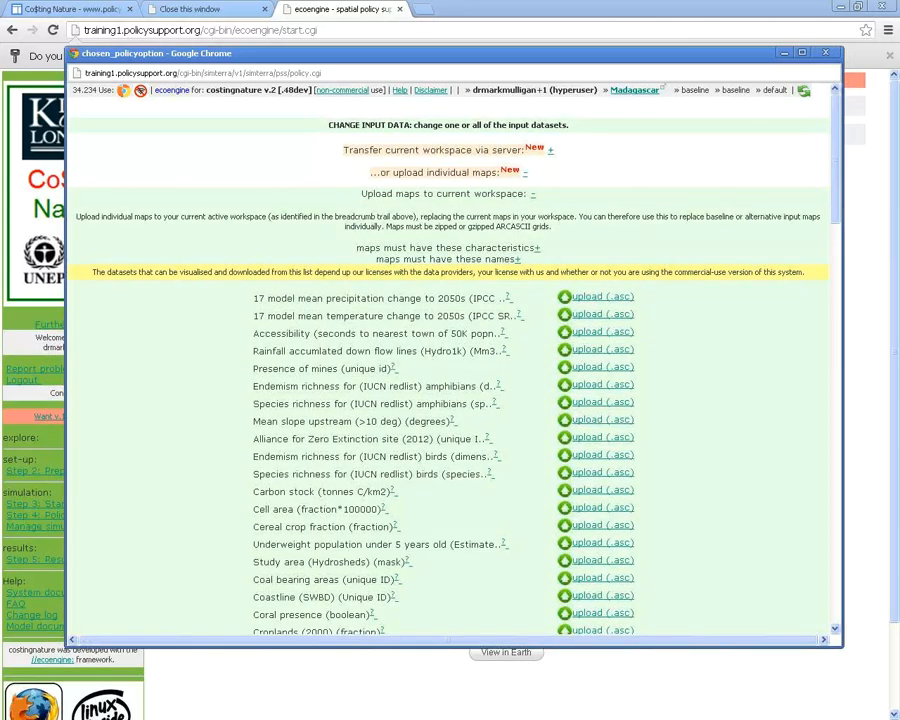
scroll(450, 400, down, 2)
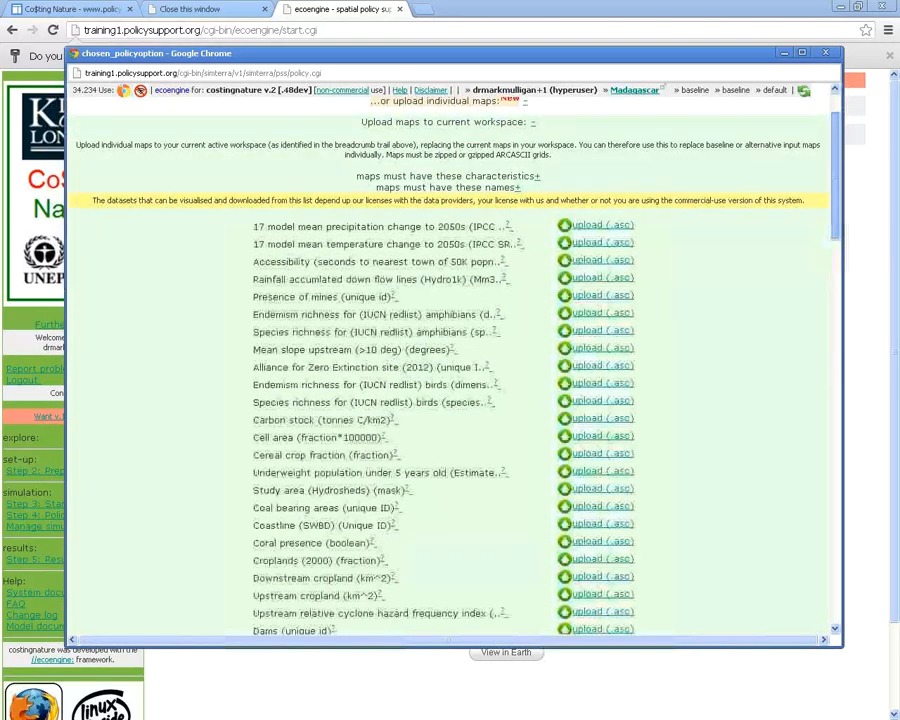
scroll(450, 380, down, 10)
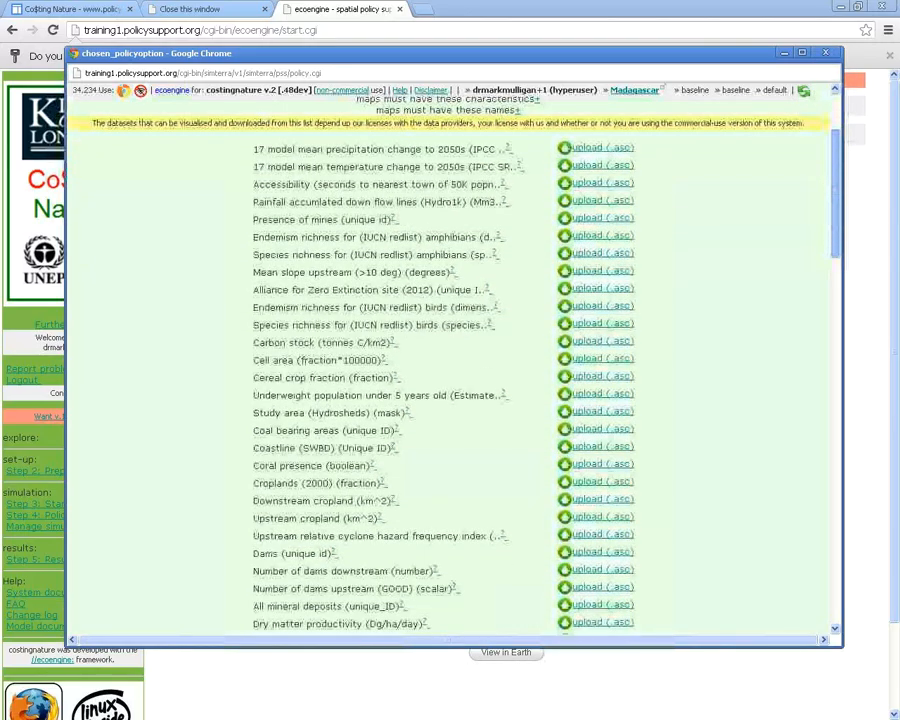
scroll(450, 380, down, 8)
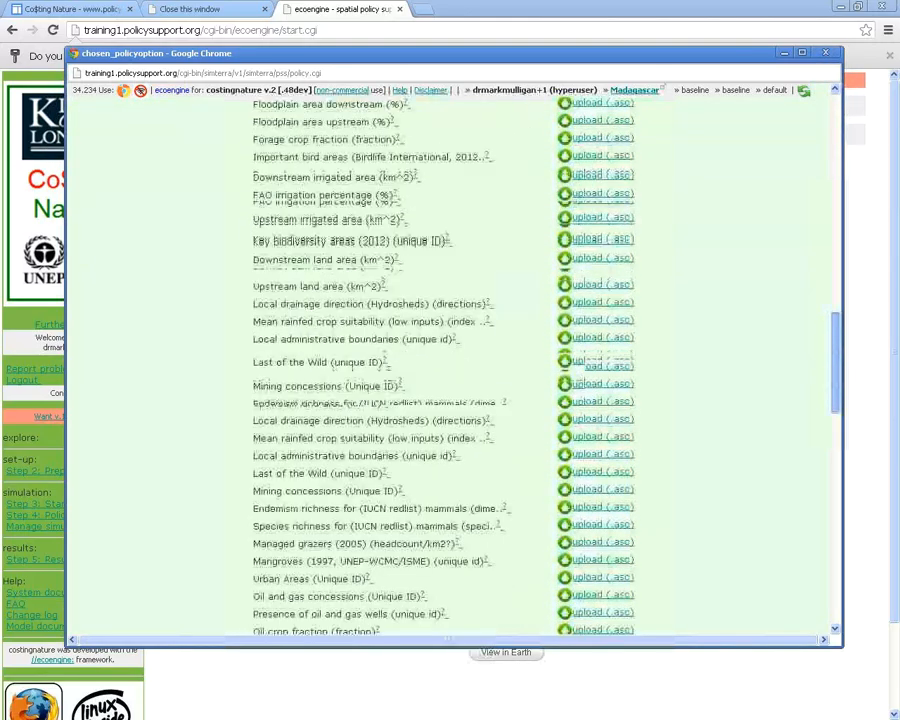
scroll(450, 380, up, 18)
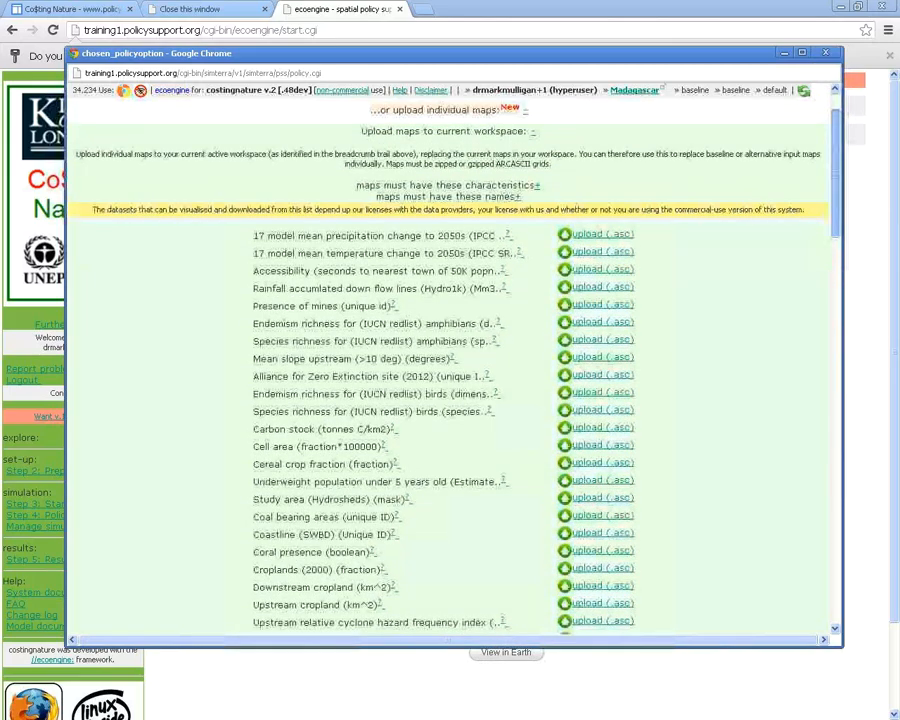
scroll(450, 380, up, 1)
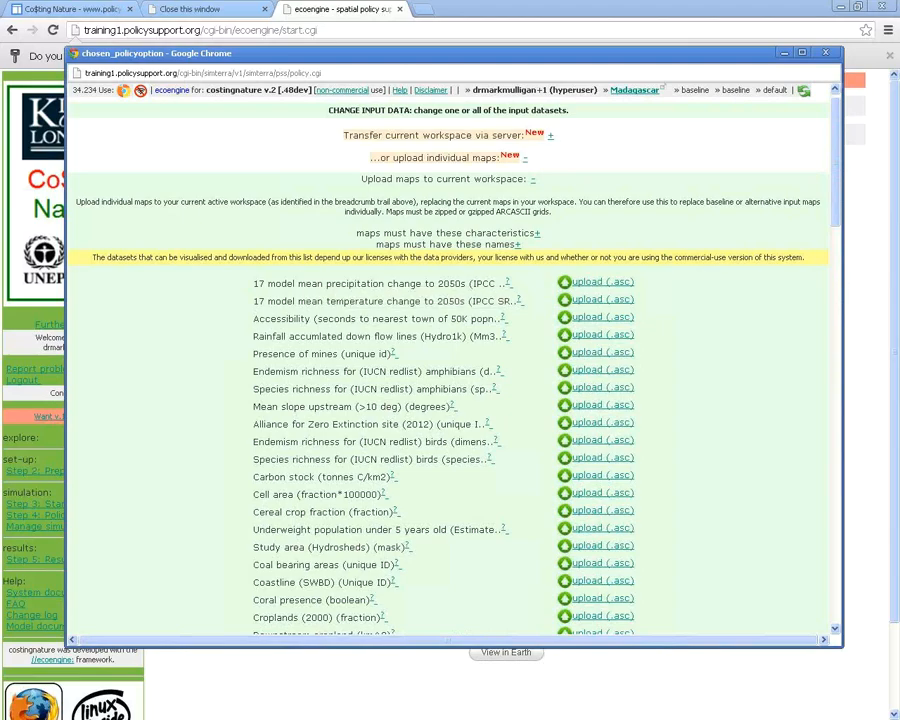
drag(253, 301, 355, 301)
click(410, 301)
drag(253, 301, 421, 301)
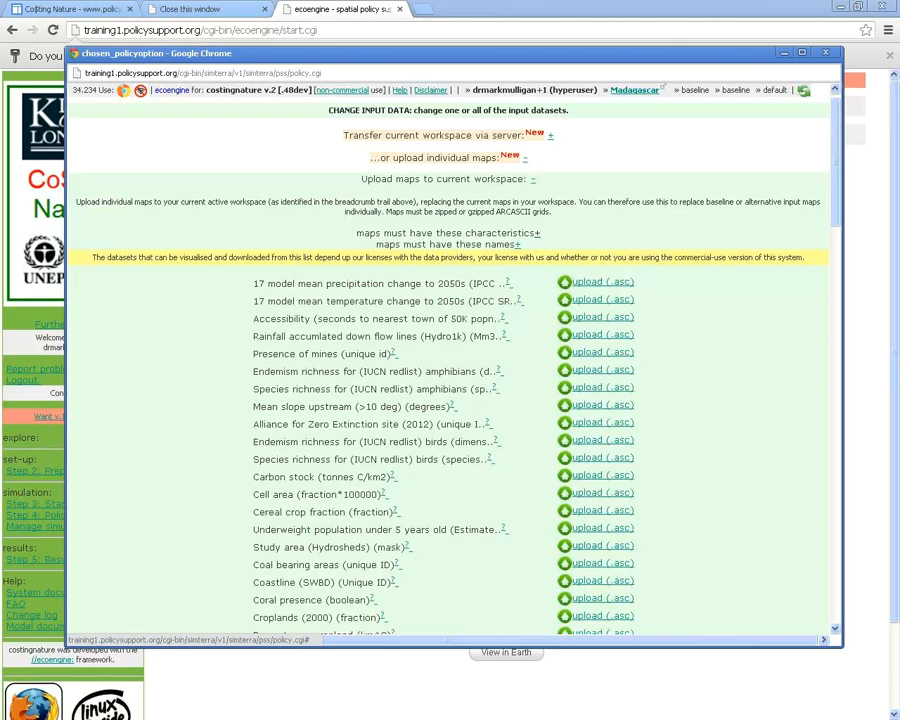
Show the required map file characteristics and names, then go back to the intervention choices
click(448, 232)
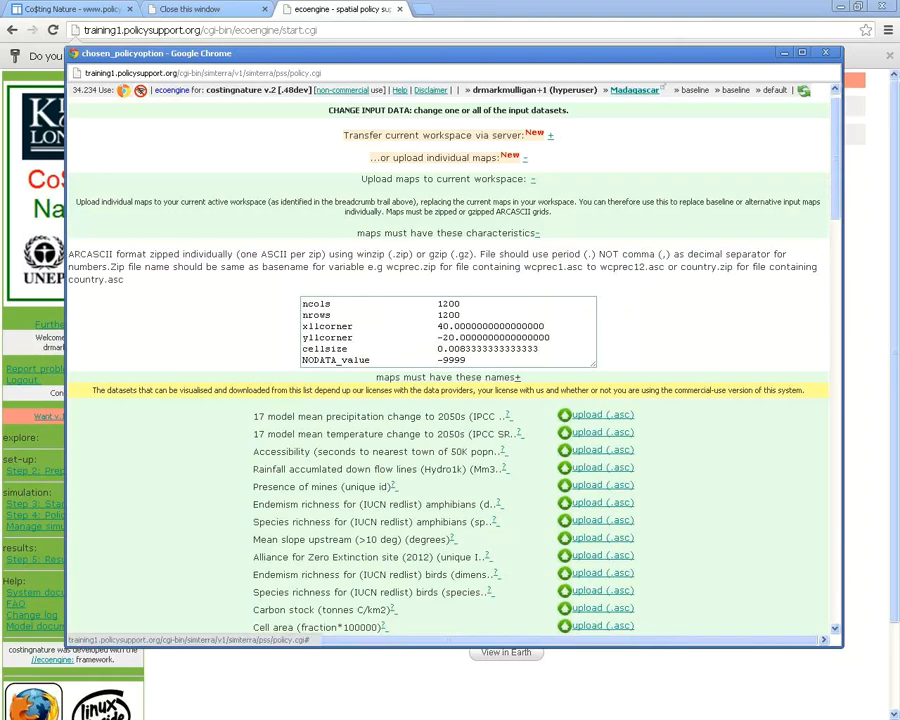
click(517, 377)
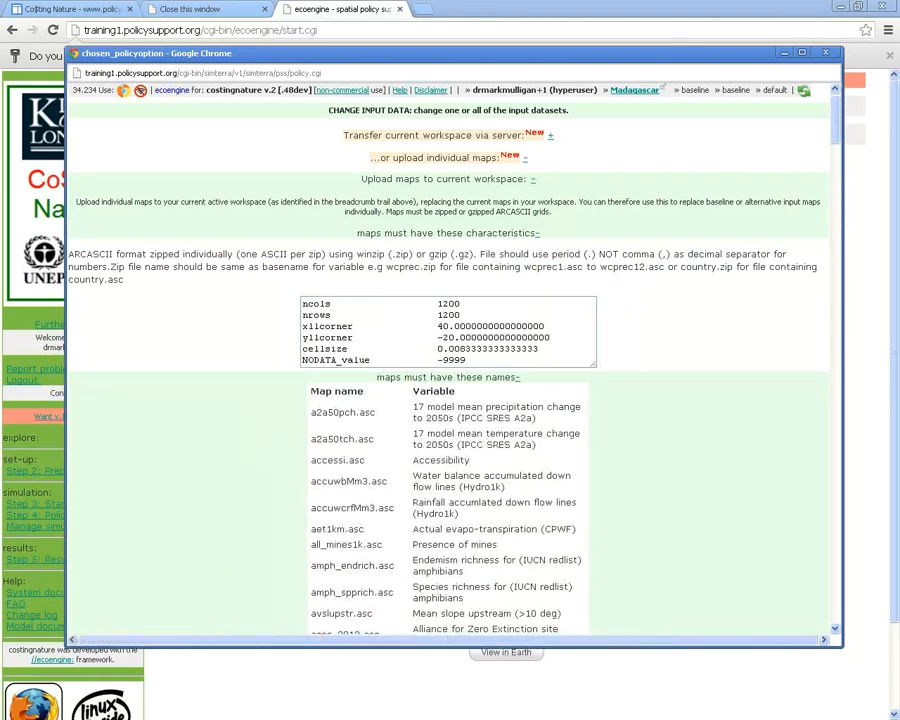
scroll(450, 400, down, 3)
scroll(450, 400, up, 3)
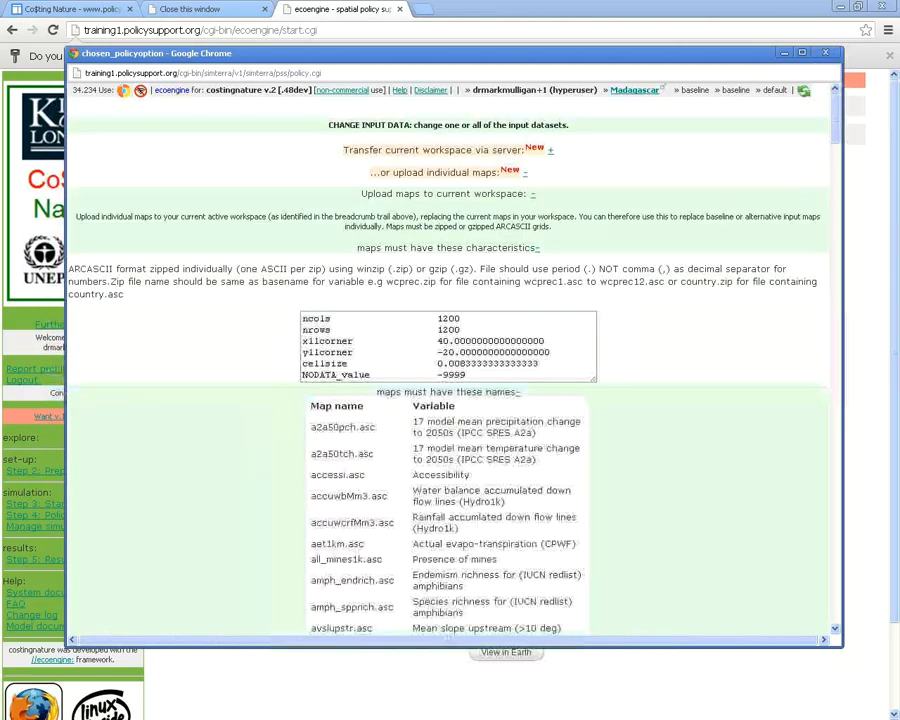
right_click(758, 412)
click(775, 419)
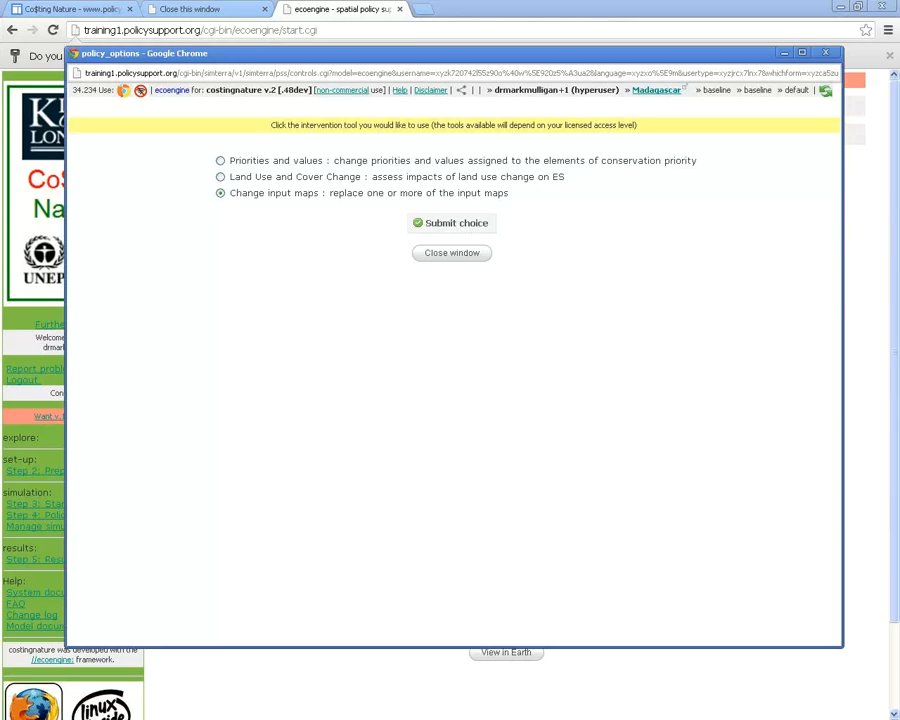
Submit Priorities and values and expand the Re-define conservation priorities settings
click(220, 160)
click(451, 223)
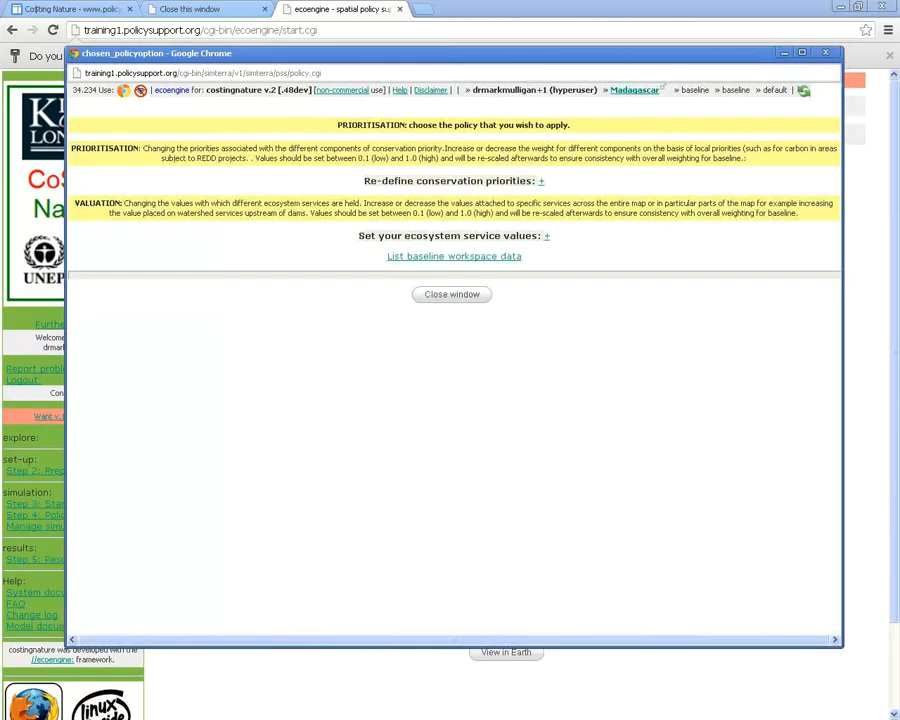
click(540, 181)
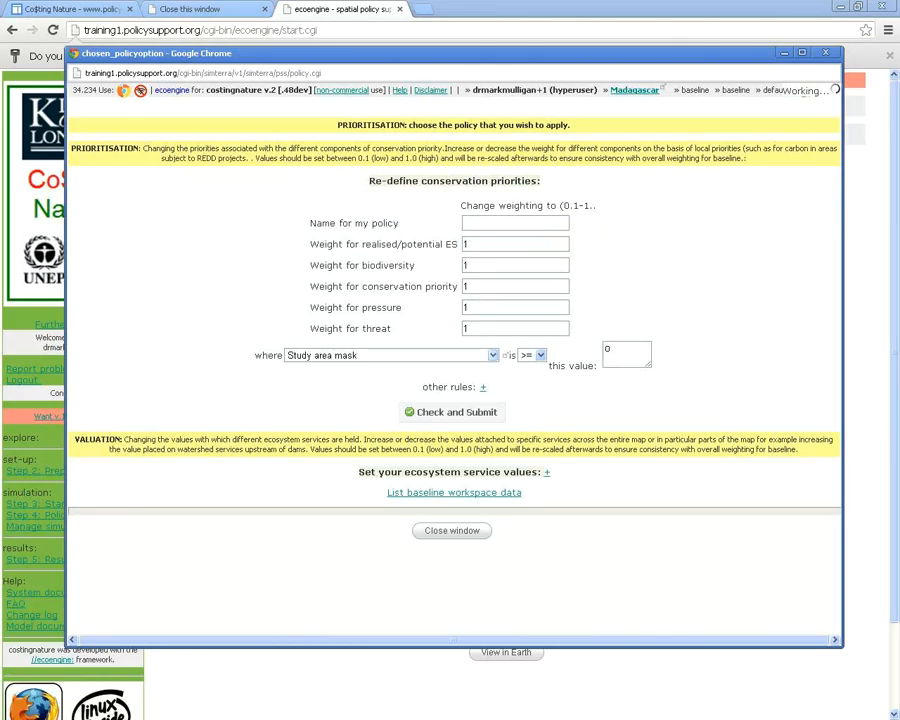
Base the priority rule on Local administrative boundaries
click(492, 355)
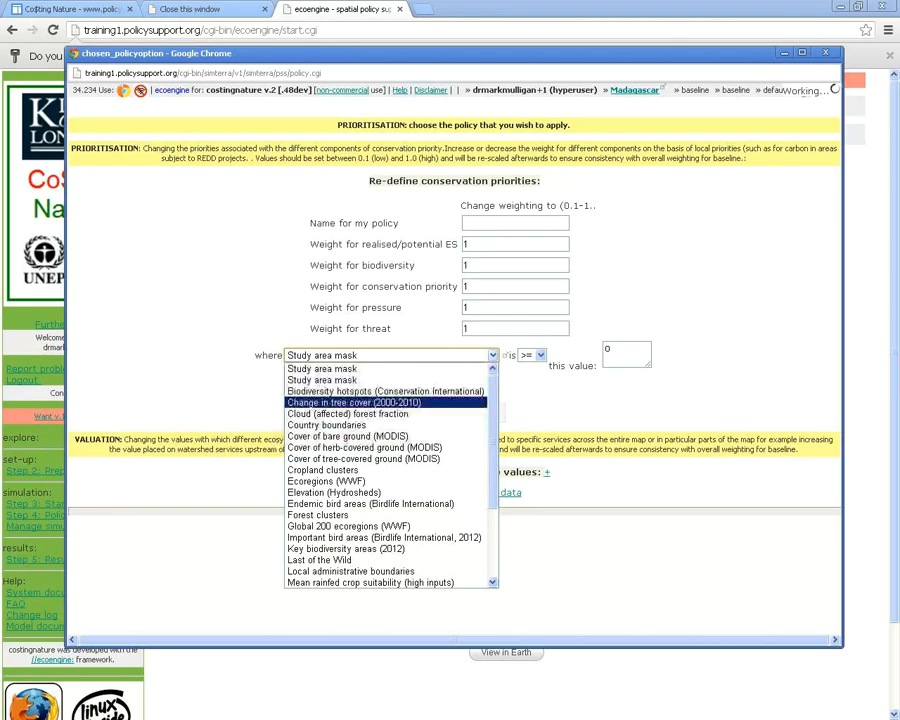
scroll(350, 402, down, 2)
scroll(390, 470, down, 1)
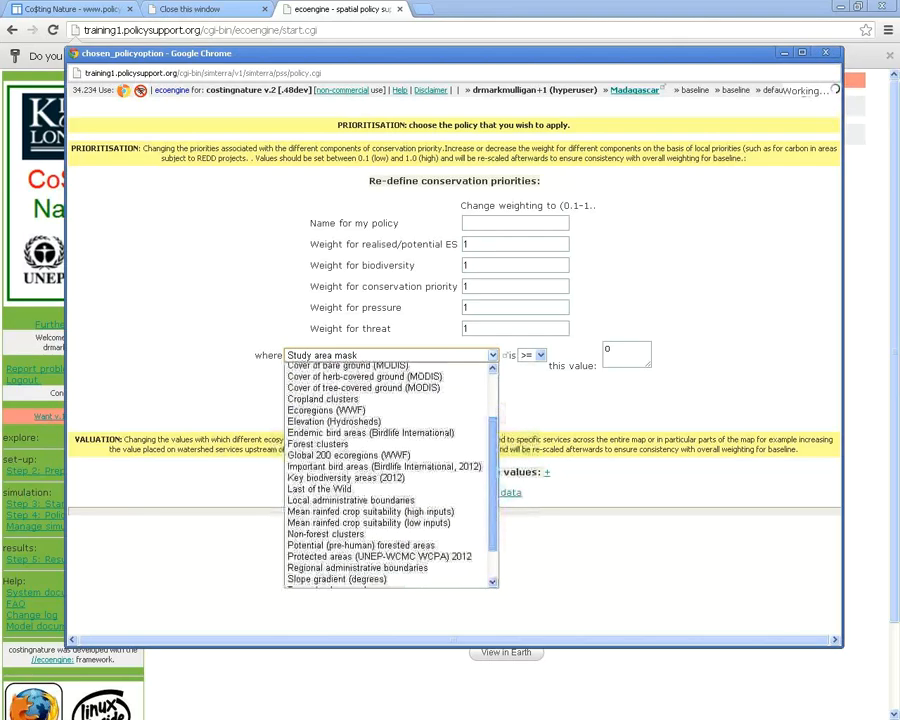
scroll(350, 470, down, 1)
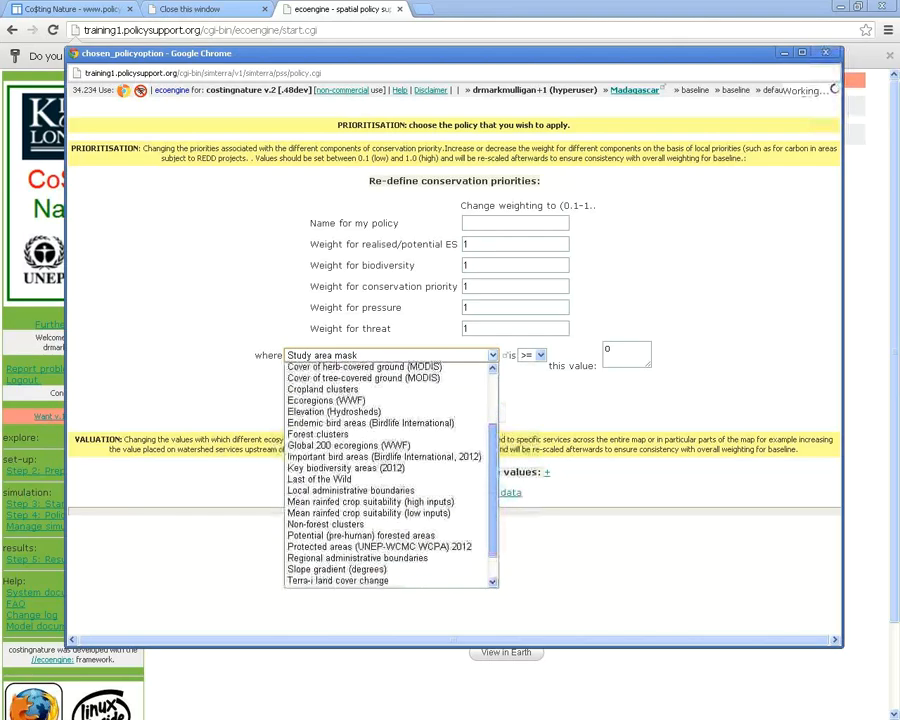
click(350, 486)
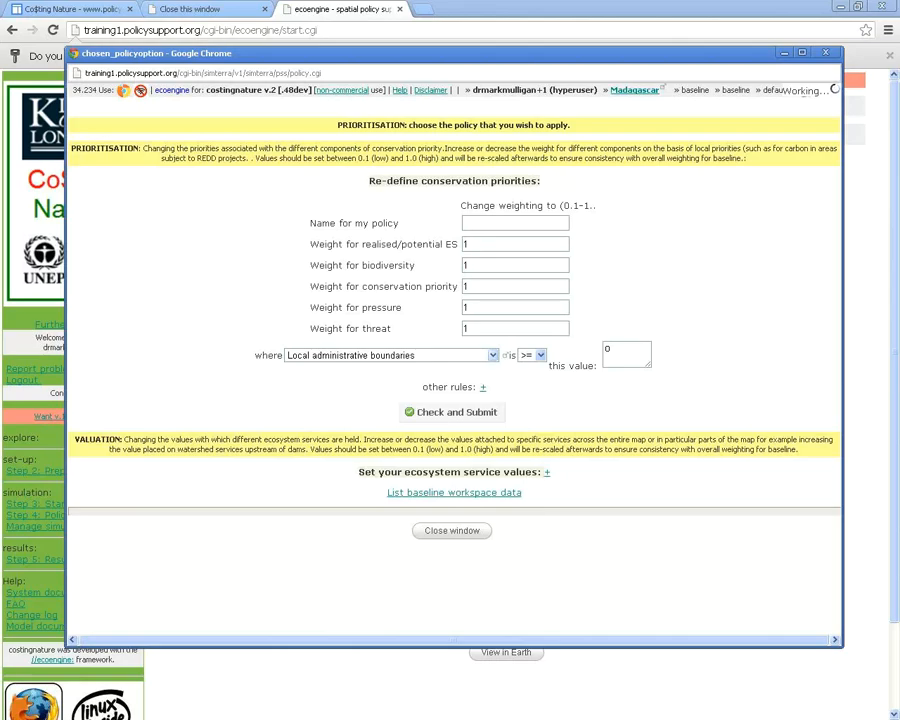
click(492, 355)
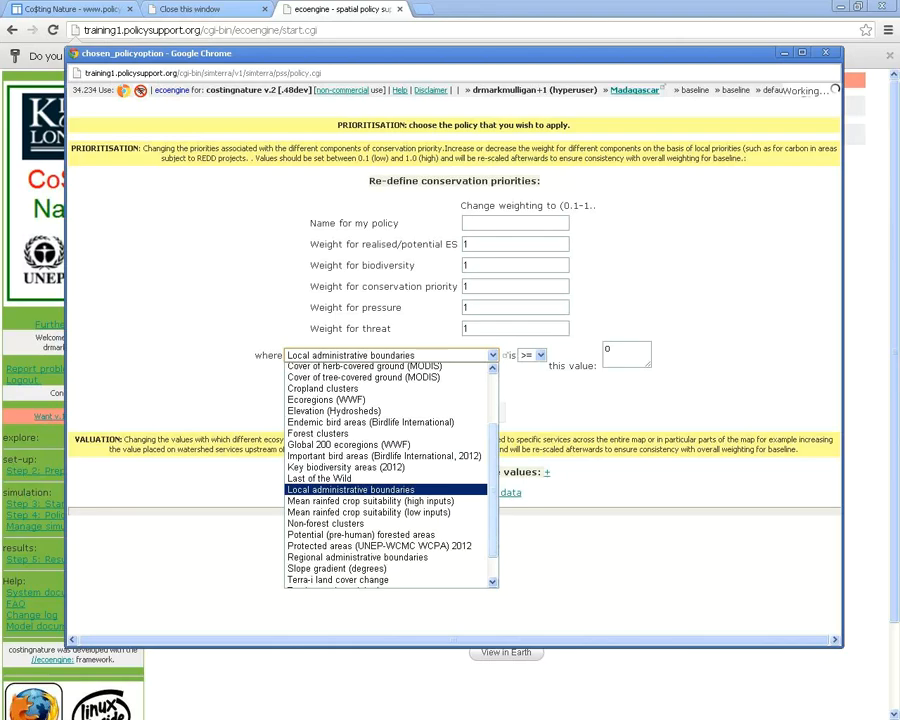
mouse_move(492, 484)
mouse_down()
mouse_move(492, 509)
mouse_move(492, 442)
mouse_move(492, 486)
mouse_up()
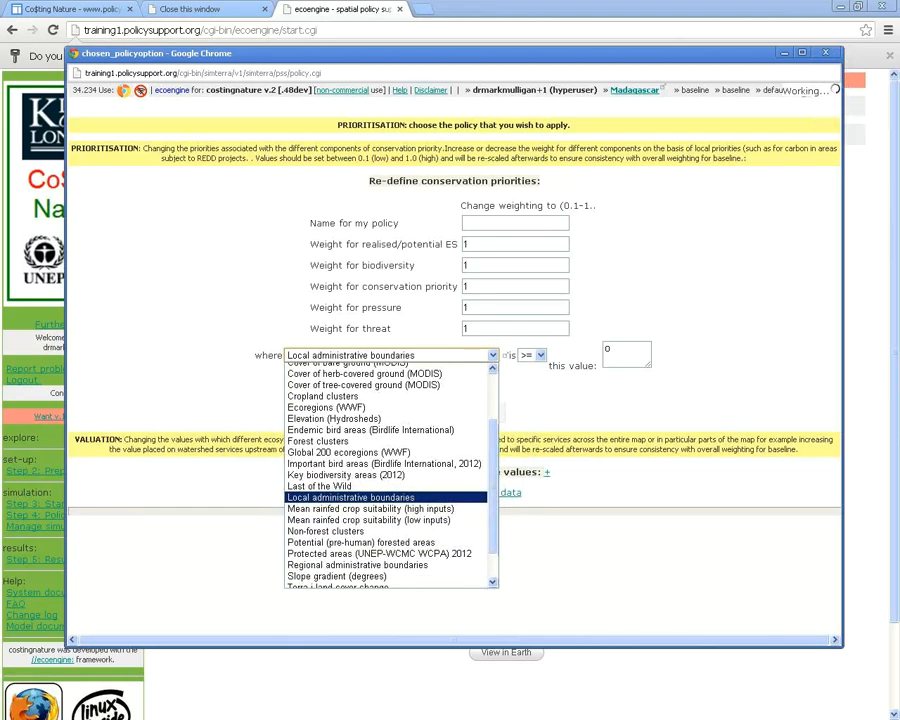
click(386, 497)
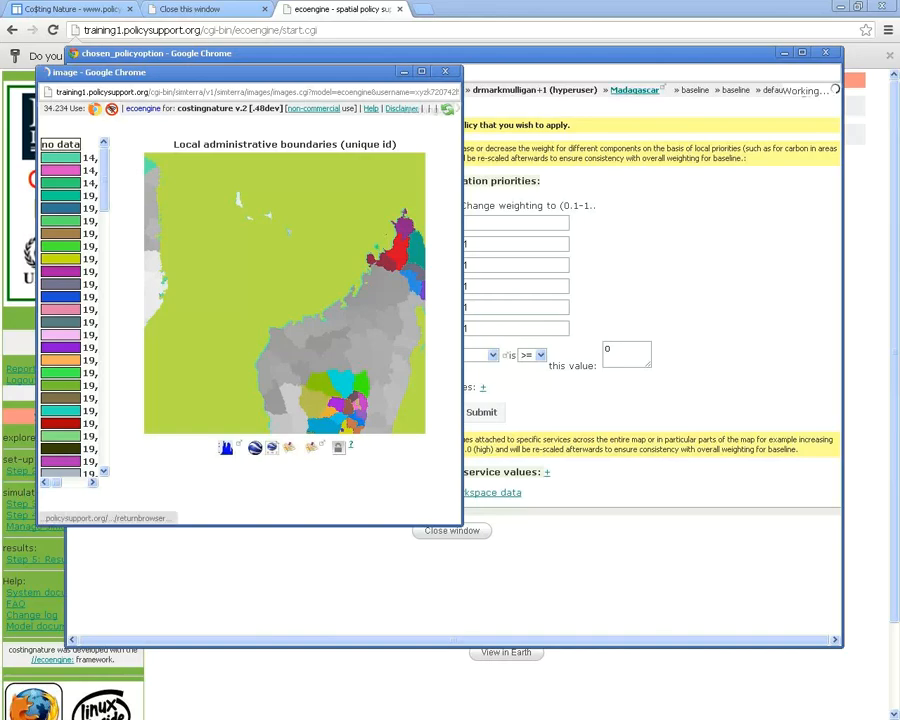
On the satellite map, look up boundary ID 19205 and paste it into the rule value
click(273, 448)
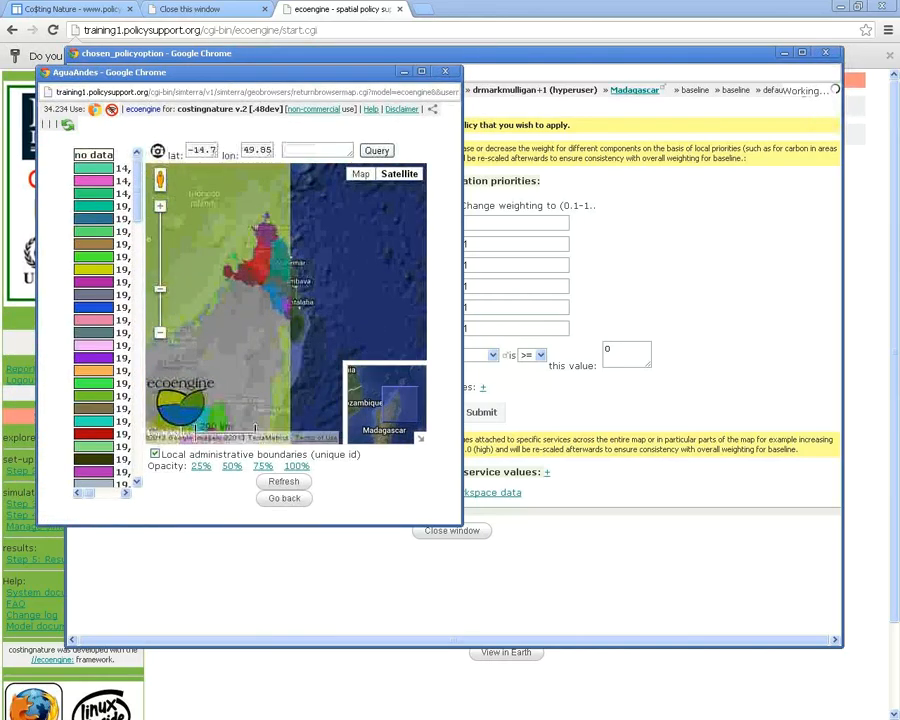
drag(262, 270, 285, 311)
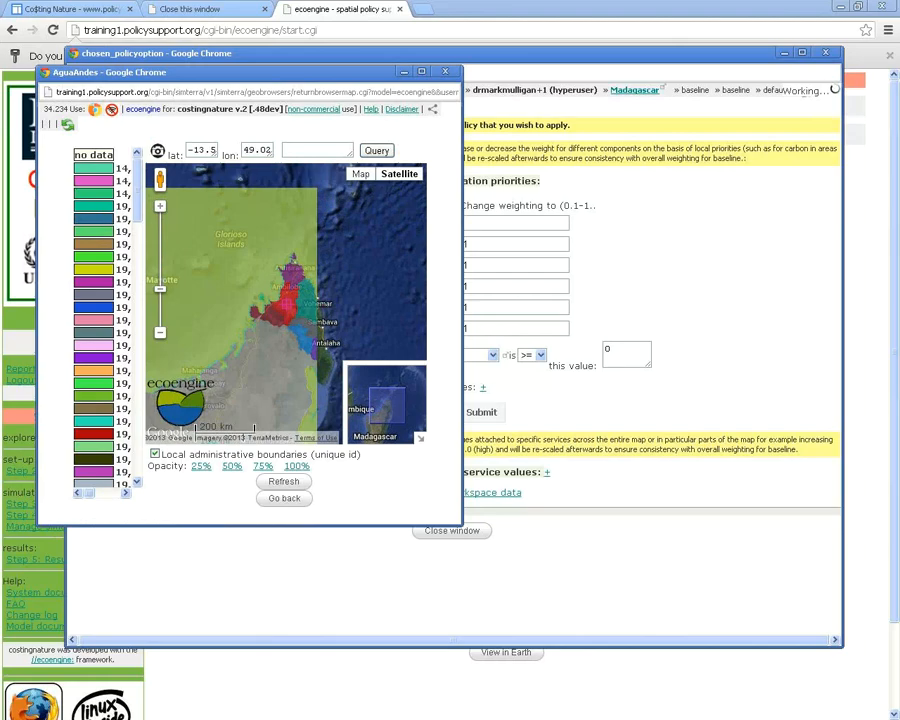
click(376, 150)
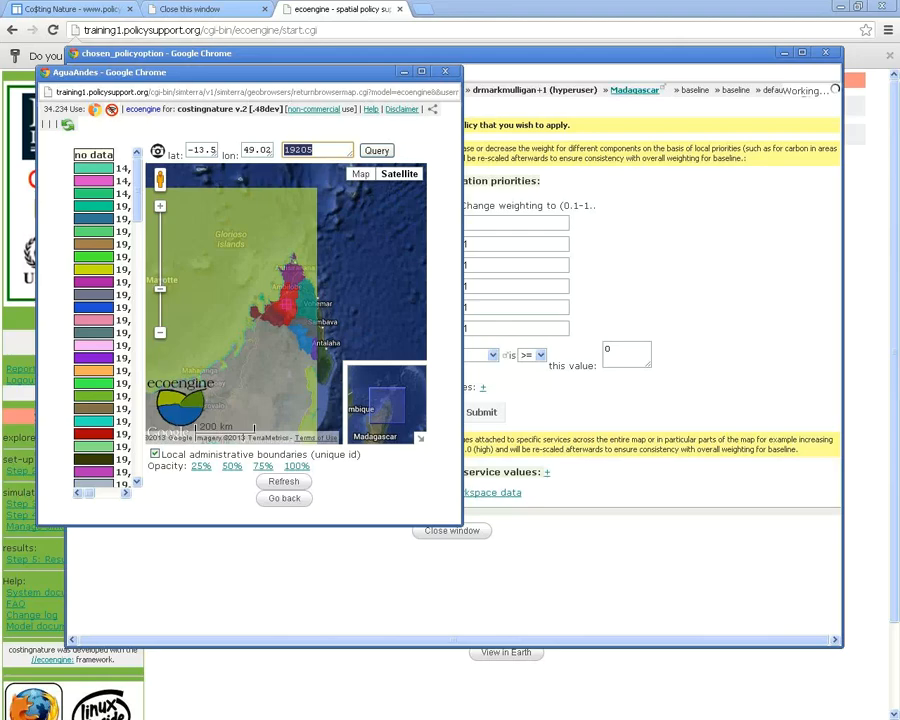
double_click(610, 349)
text(19205)
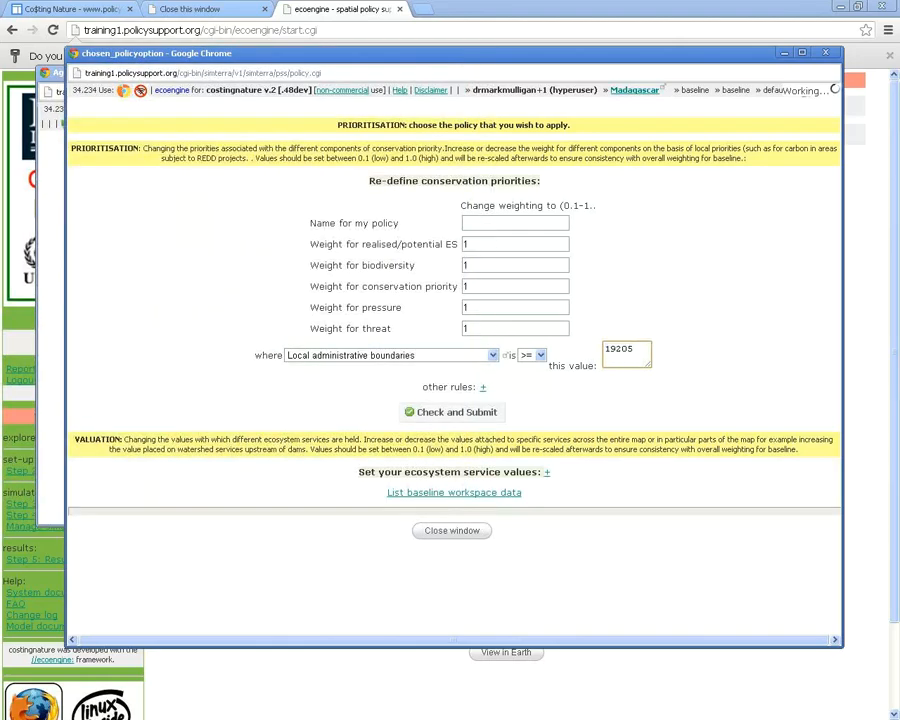
Add neighbouring ID 19206, set the rule operator to '=', and move the map aside
click(50, 300)
drag(285, 310, 275, 285)
click(377, 151)
click(531, 355)
click(528, 388)
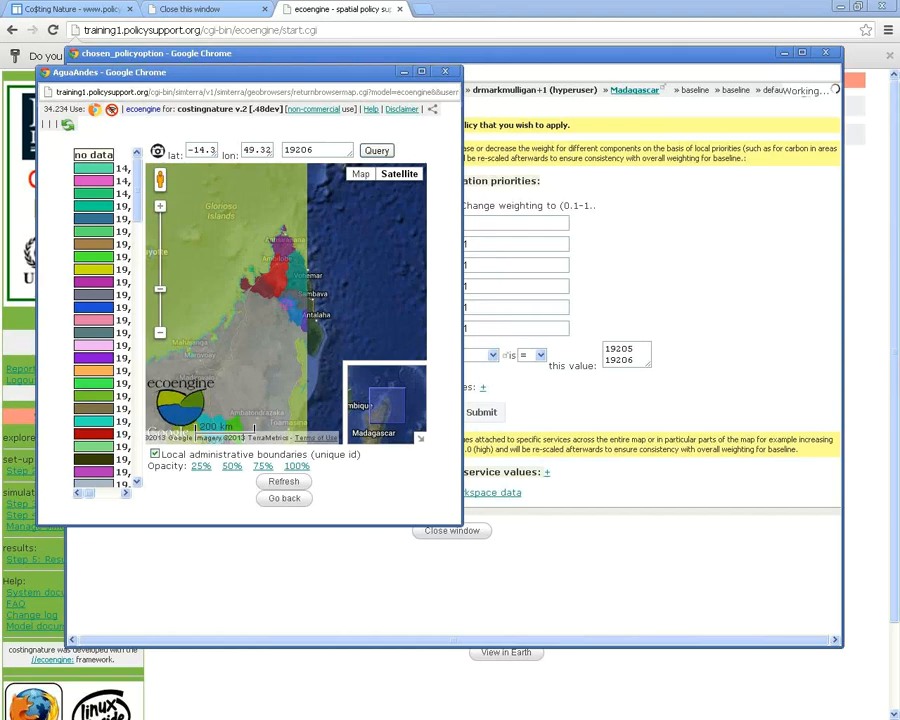
drag(250, 72, 230, 142)
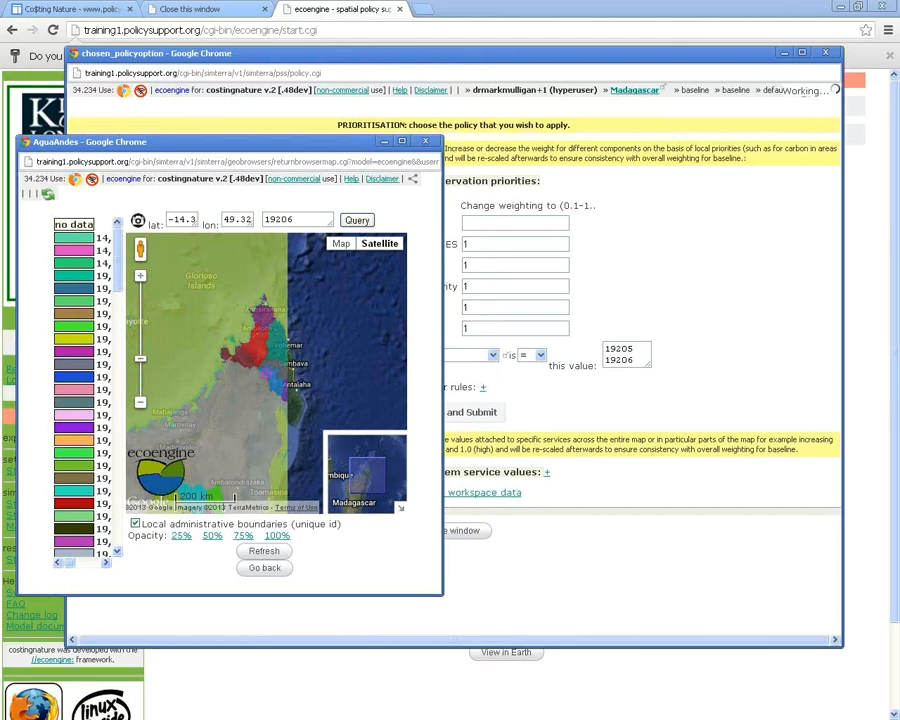
mouse_move(230, 142)
mouse_down()
mouse_move(402, 392)
mouse_move(453, 412)
mouse_move(441, 388)
mouse_move(337, 396)
mouse_move(286, 301)
mouse_move(240, 136)
mouse_up()
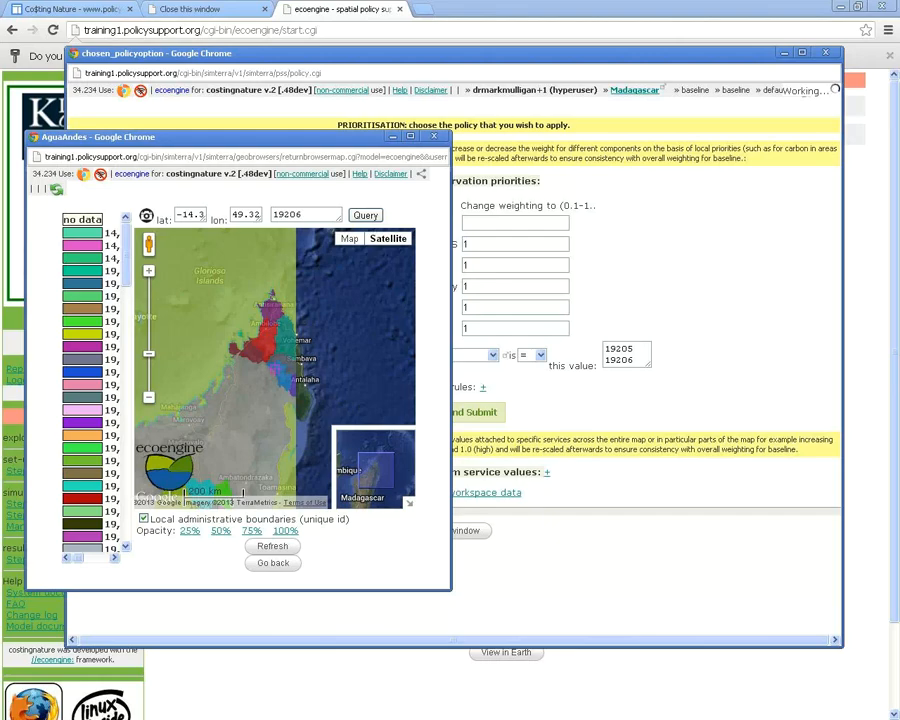
drag(270, 355, 285, 300)
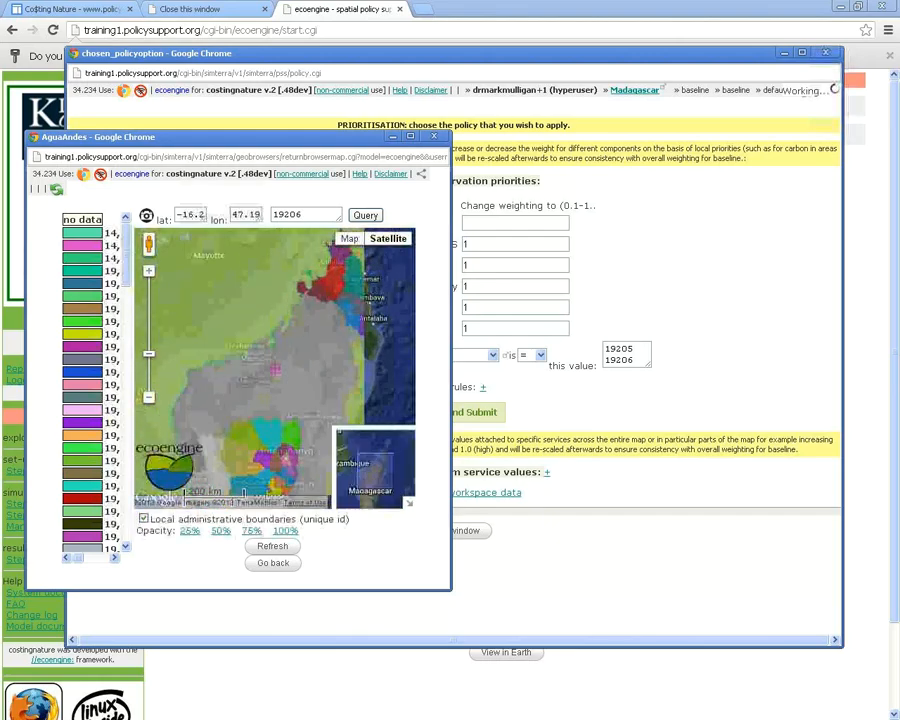
drag(275, 370, 290, 318)
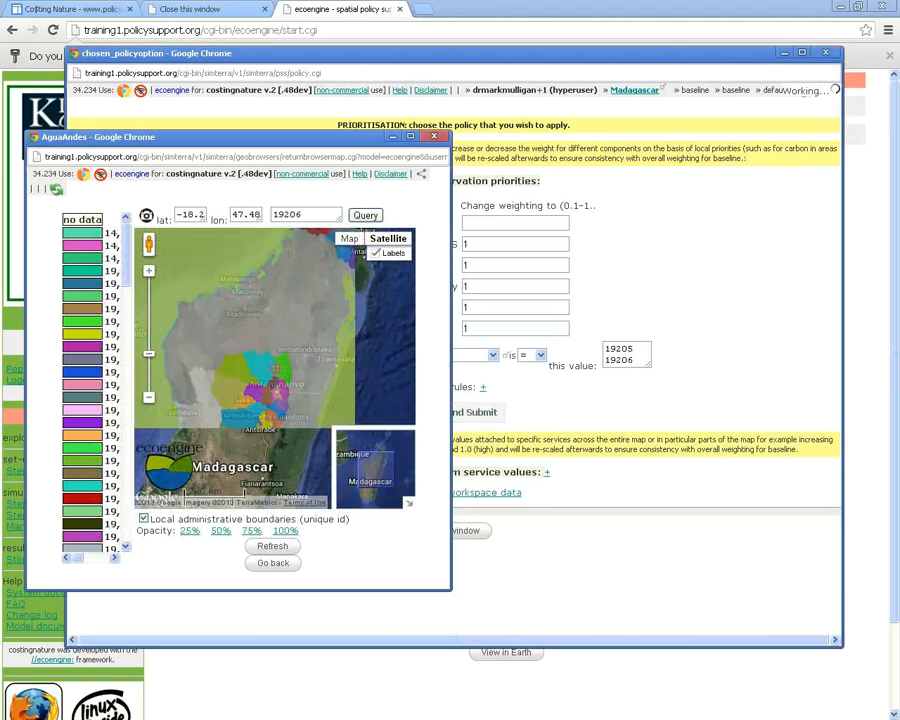
Add a second rule row: ignore where Study area mask equals 0
click(390, 355)
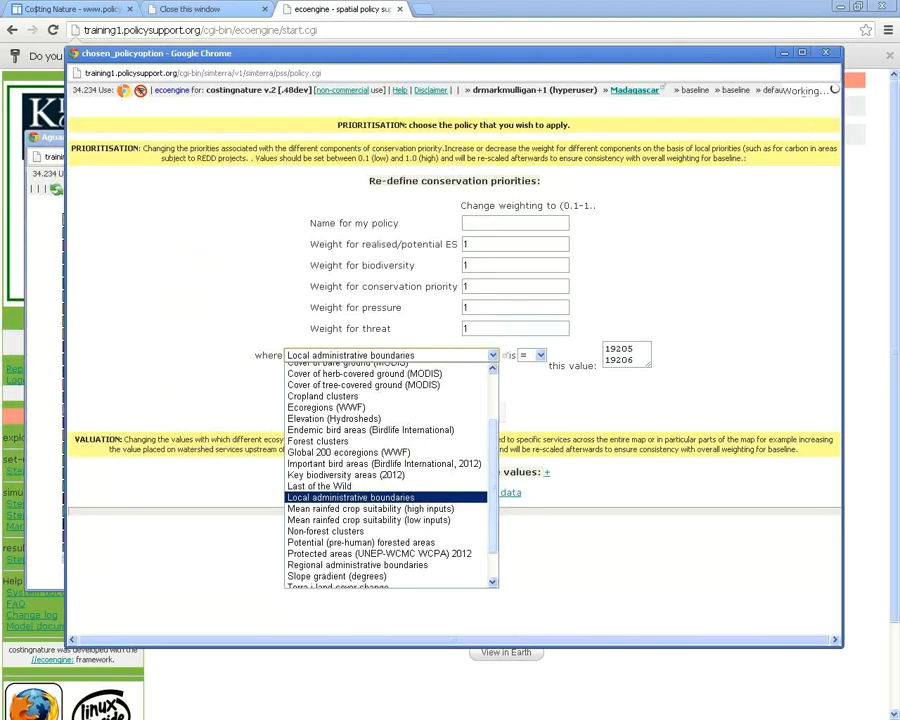
scroll(390, 470, down, 2)
scroll(390, 470, up, 2)
scroll(390, 470, up, 3)
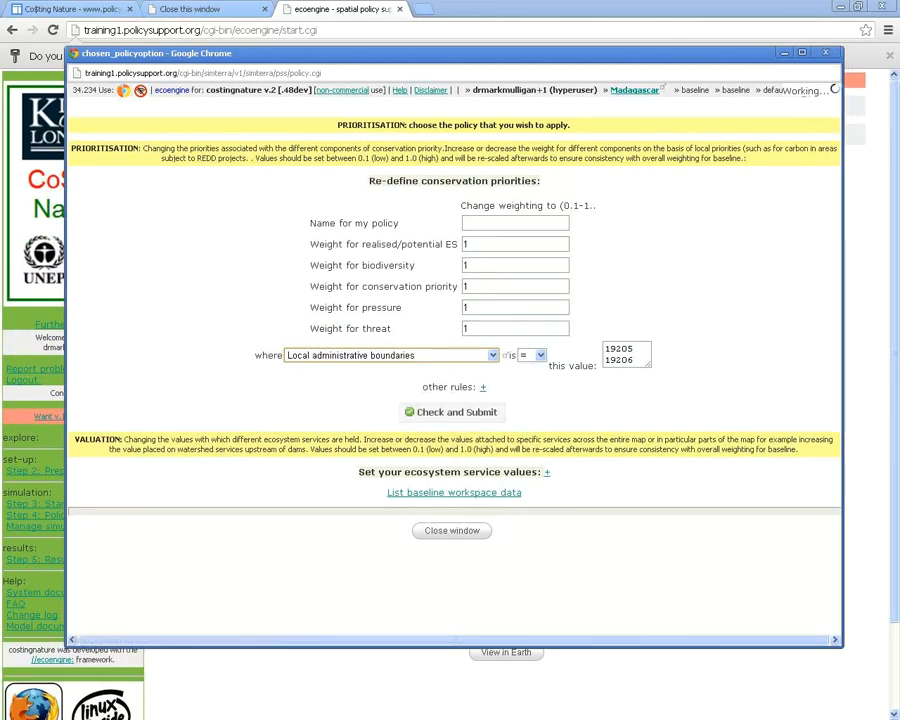
click(482, 387)
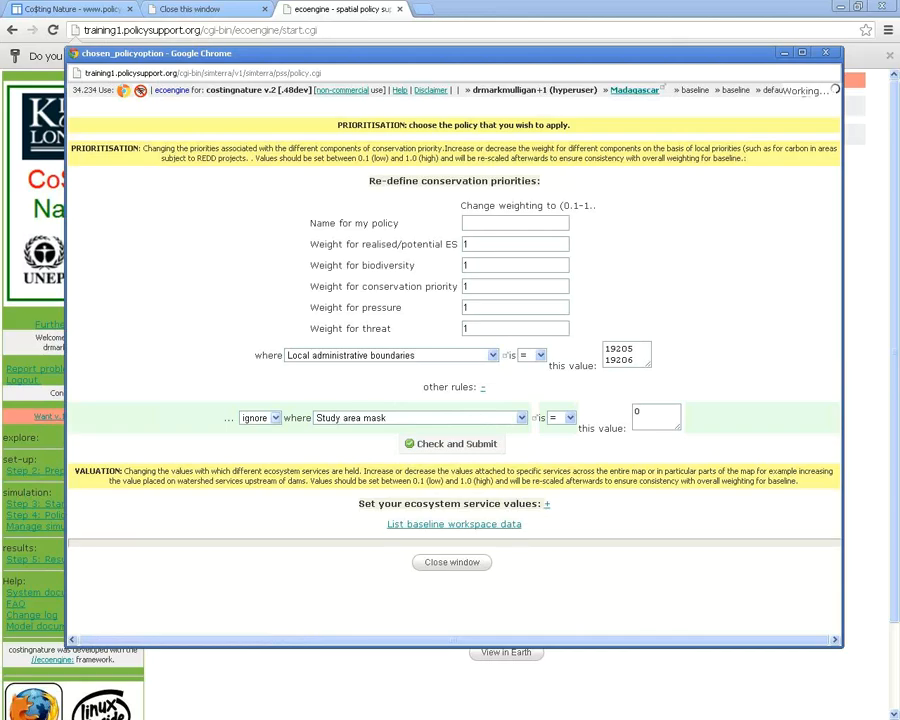
click(274, 418)
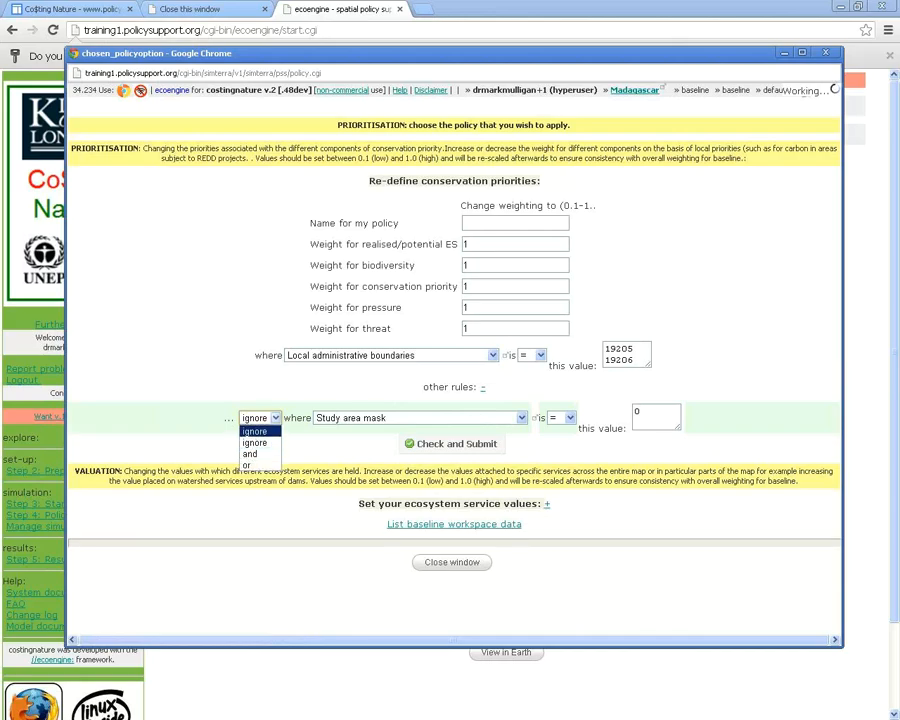
click(254, 431)
click(420, 418)
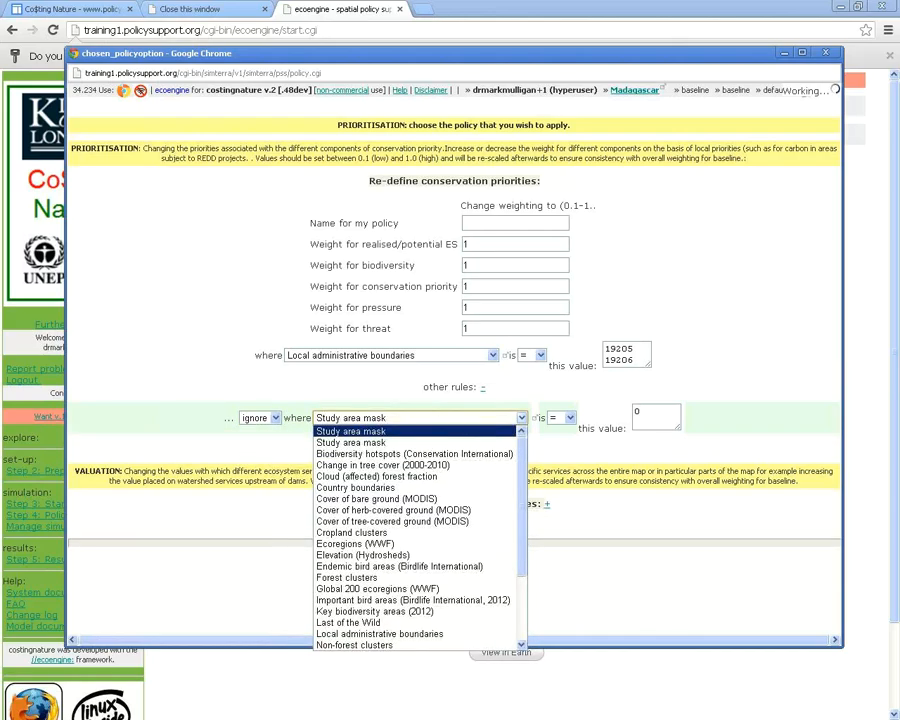
click(350, 427)
click(420, 418)
click(350, 431)
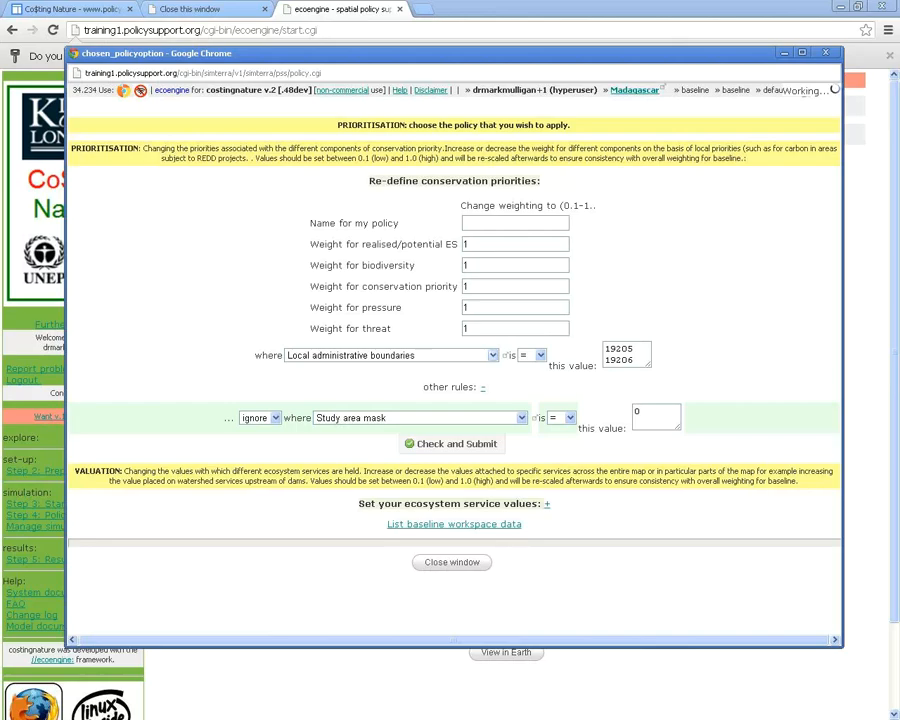
Check the first rule's layer list, keeping Local administrative boundaries
click(390, 355)
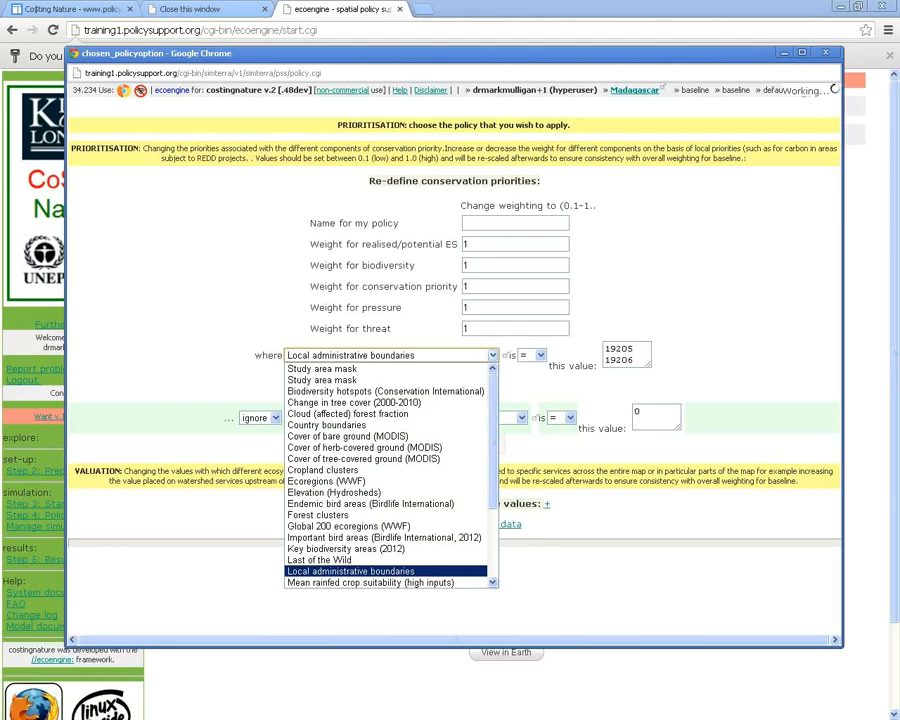
key(b)
key(s)
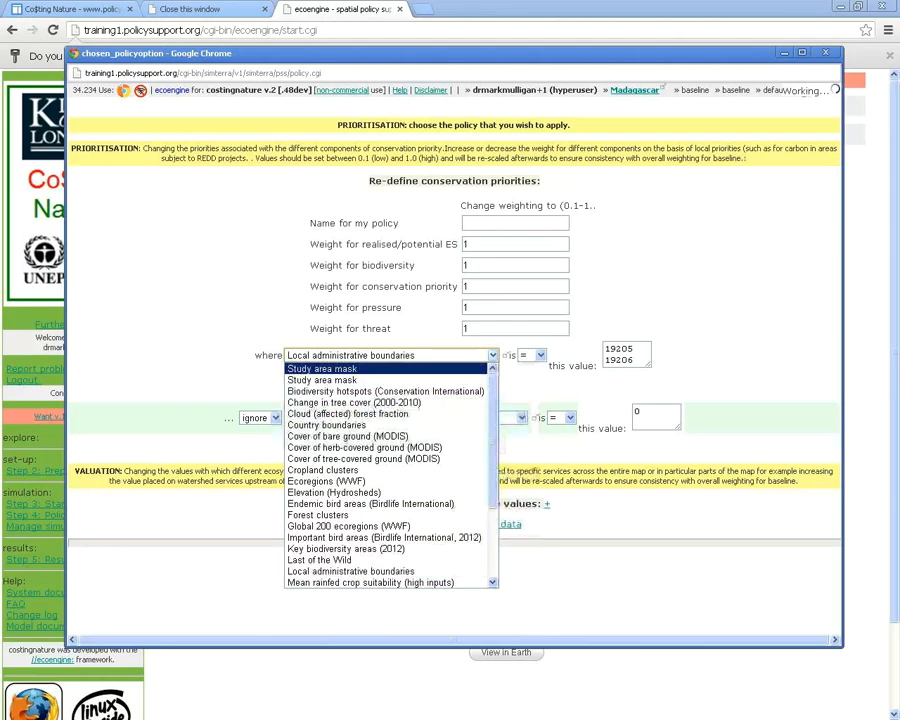
key(Escape)
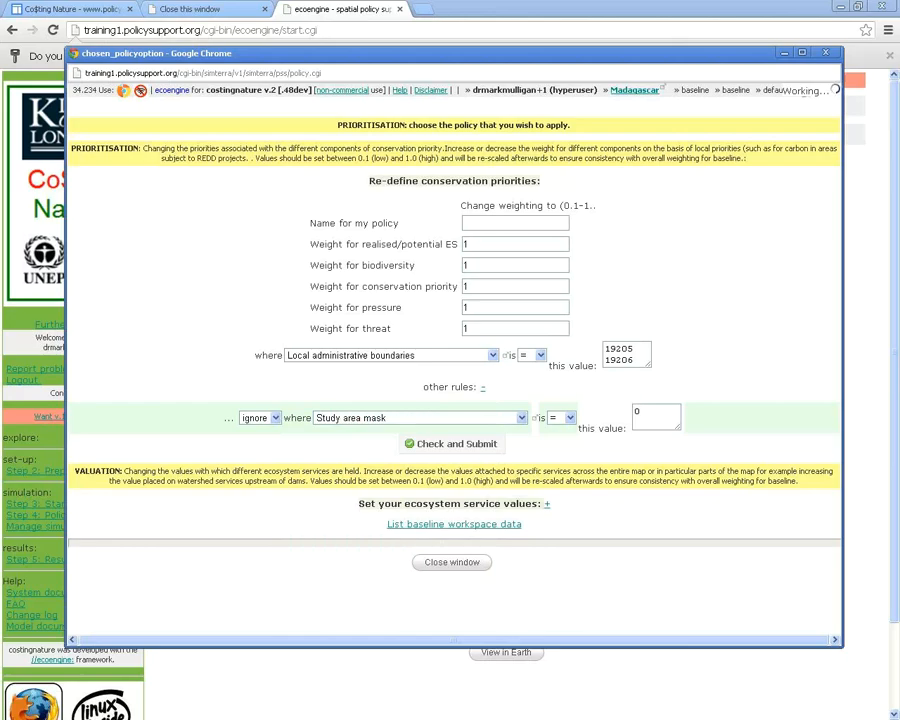
Expand the ecosystem service values section and review the carbon, water, hazard and tourism weights of 1
drag(430, 53, 429, 37)
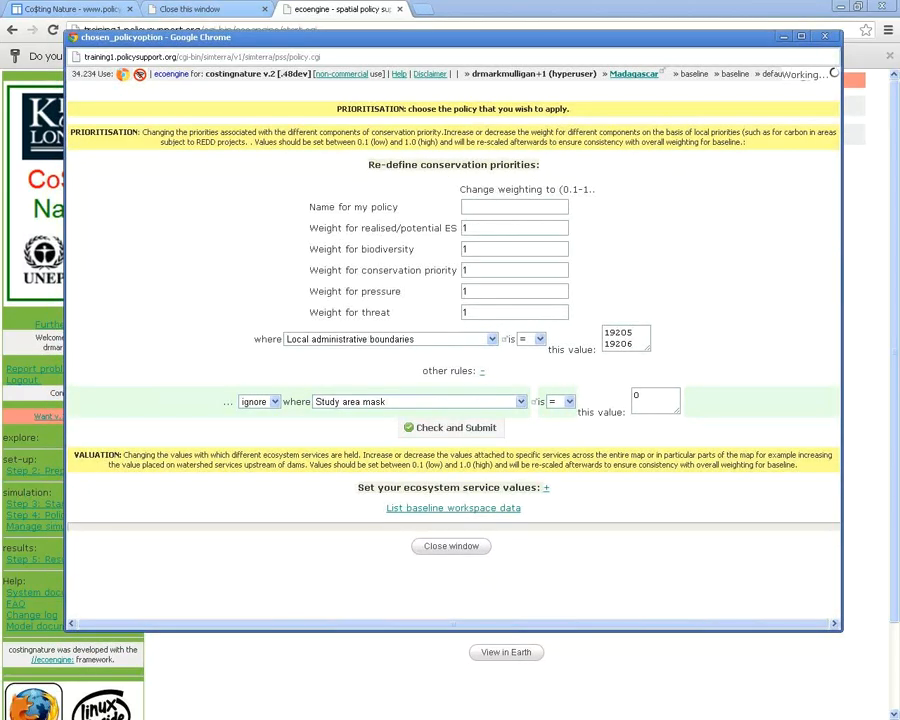
drag(70, 131, 136, 131)
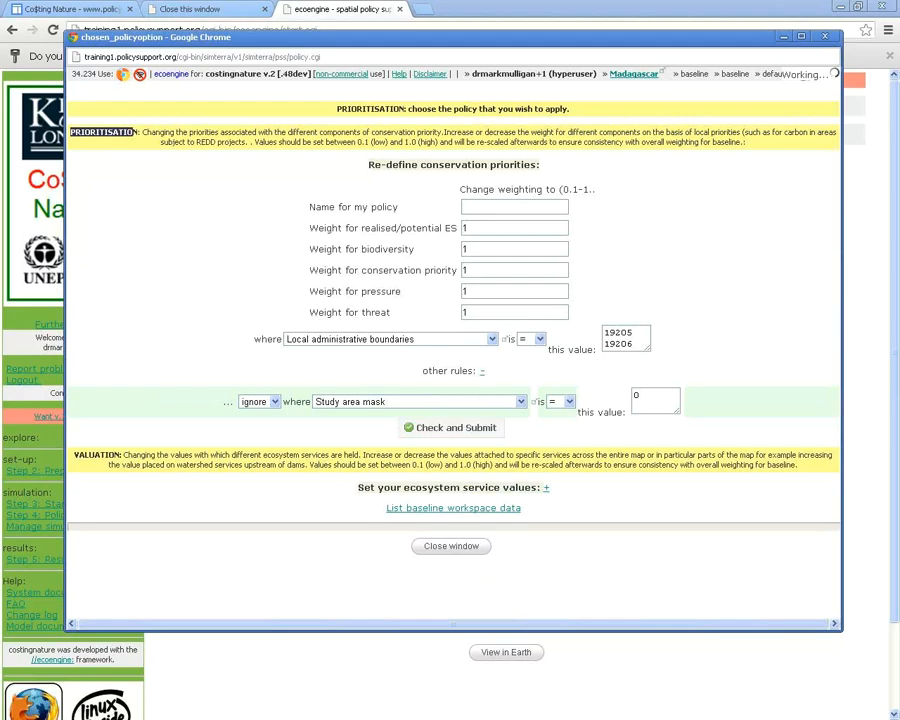
click(136, 131)
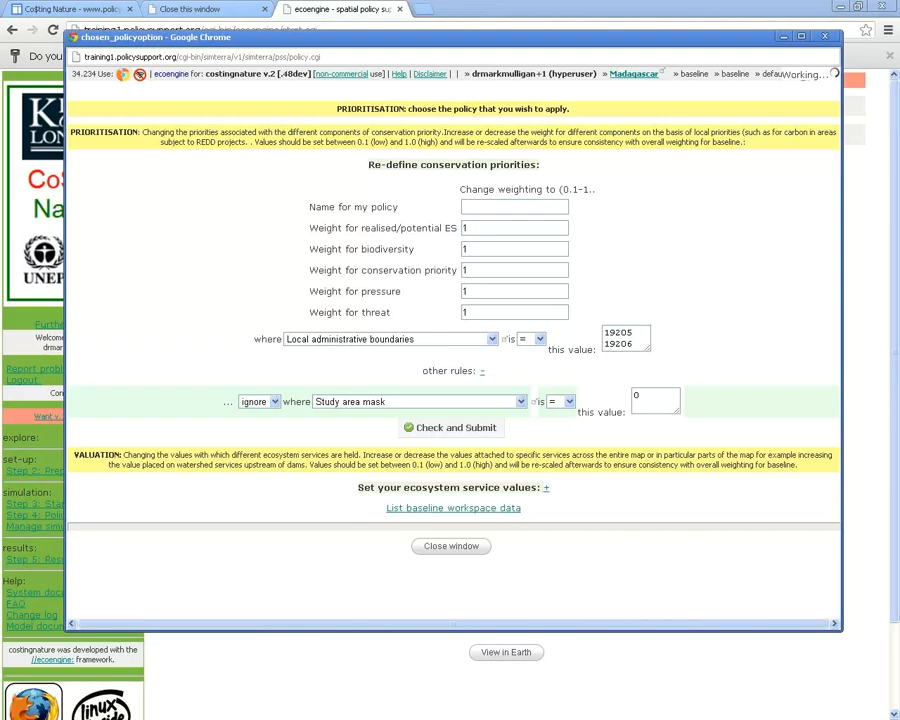
click(546, 487)
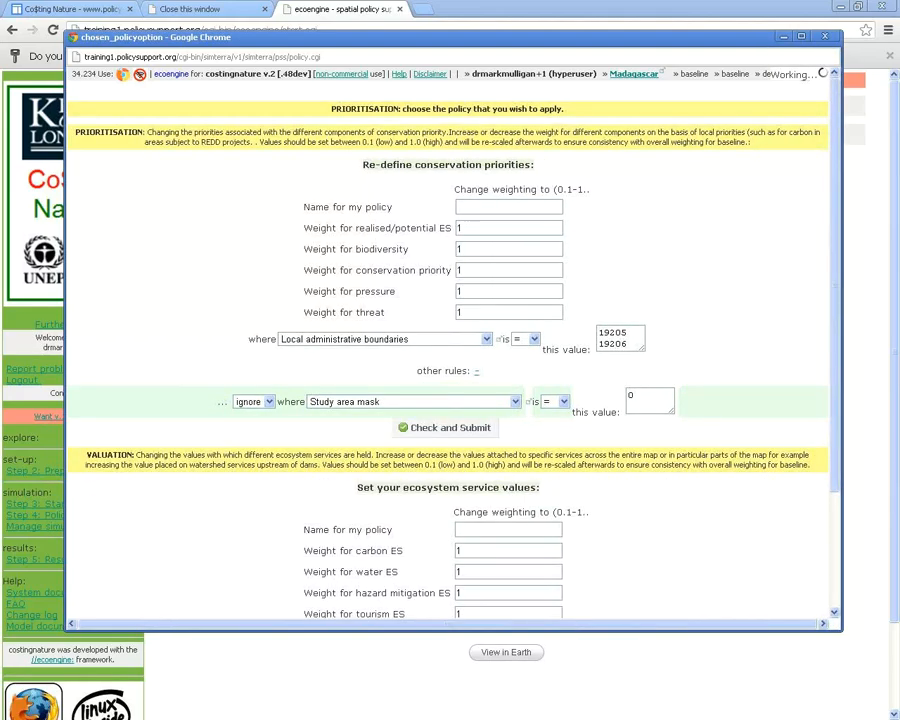
scroll(448, 350, down, 1)
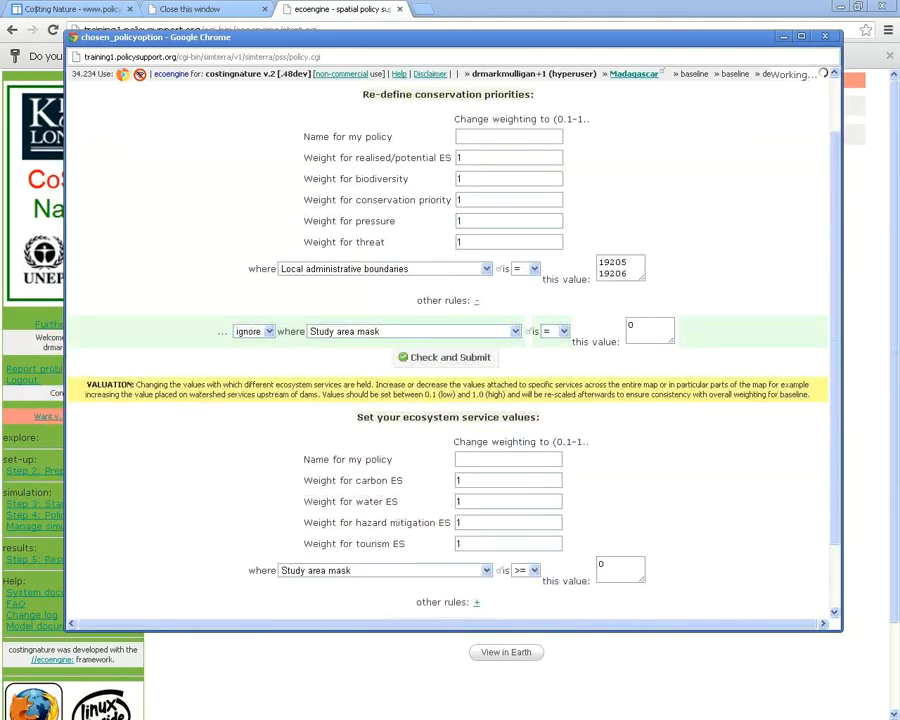
double_click(460, 502)
click(358, 356)
scroll(448, 350, up, 1)
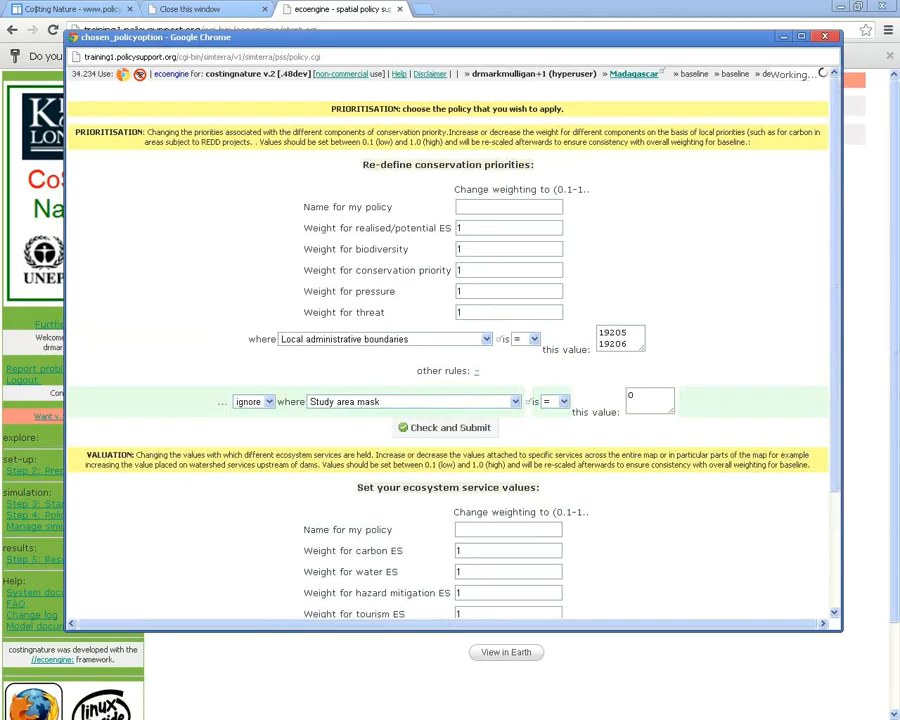
Go back to the intervention types and submit Land Use and Cover Change
right_click(715, 190)
click(733, 197)
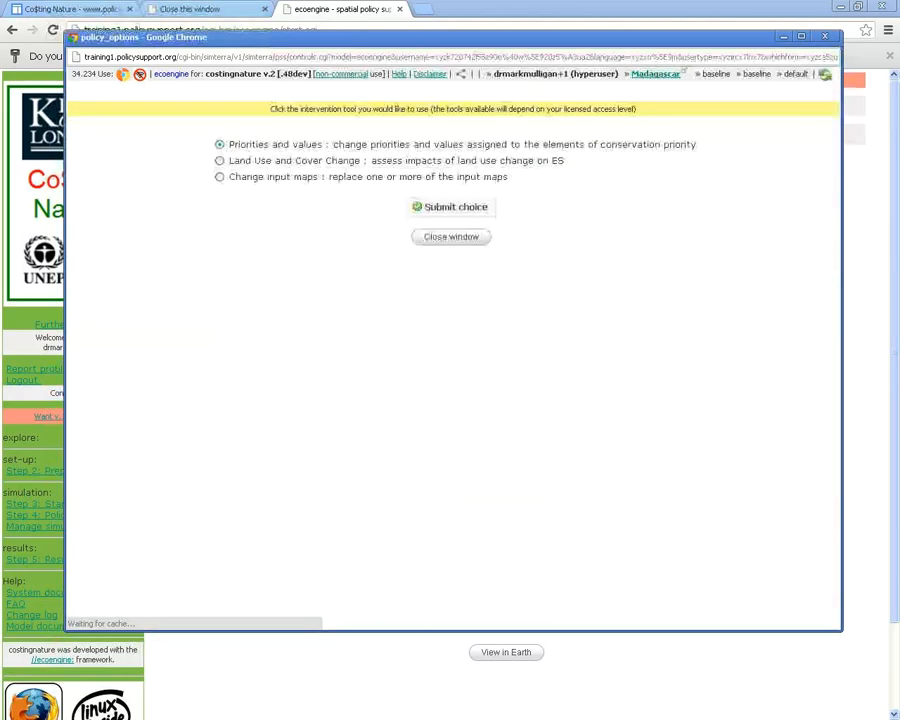
click(220, 161)
click(451, 207)
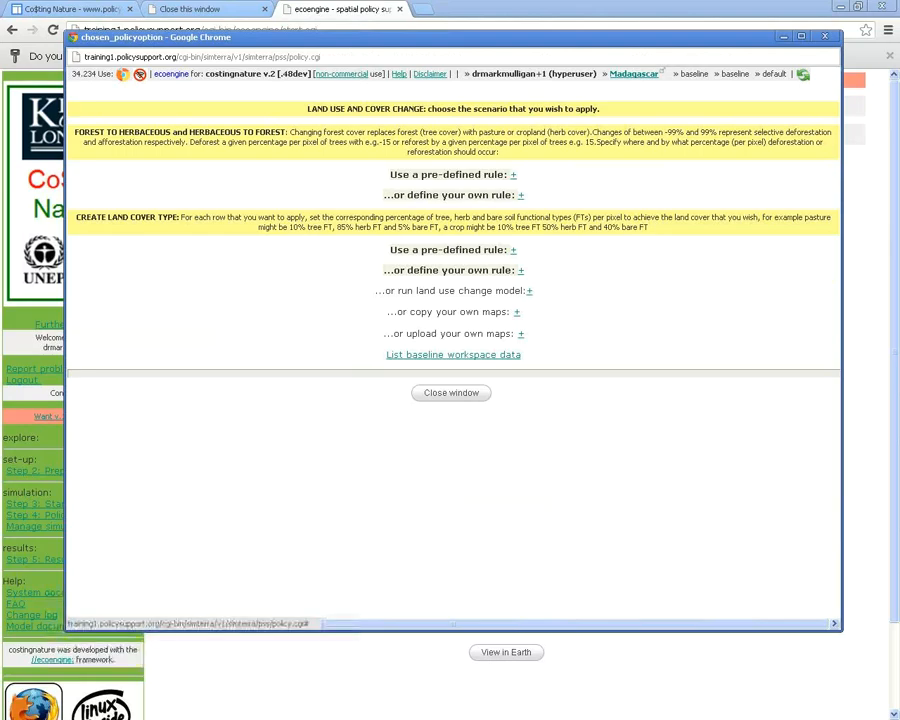
Set land outside protected areas to -50 in the pre-defined rule, then expand the define-your-own rule
click(514, 175)
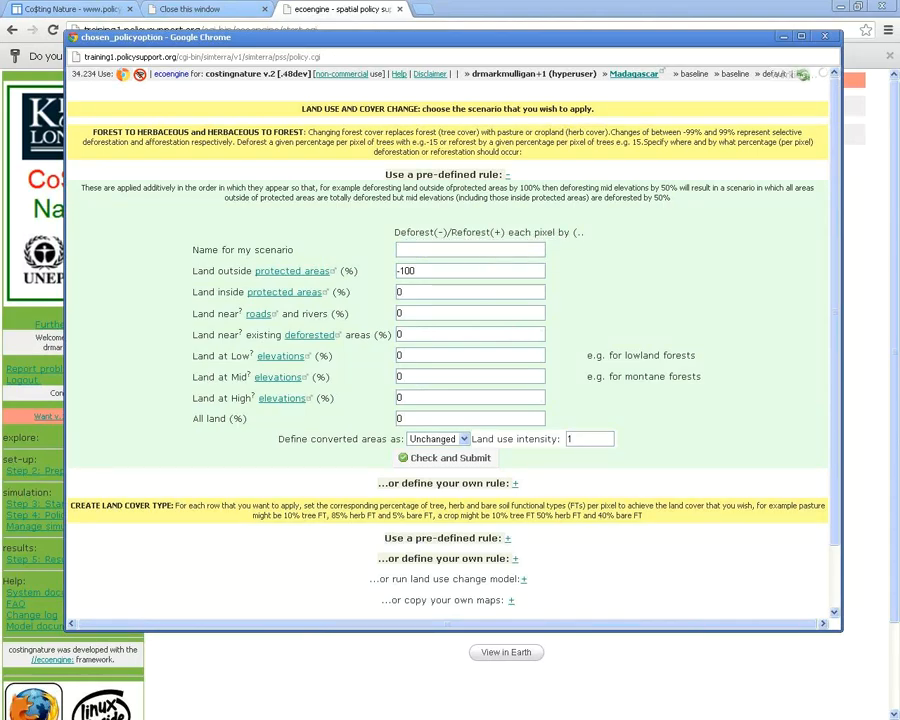
key(Tab)
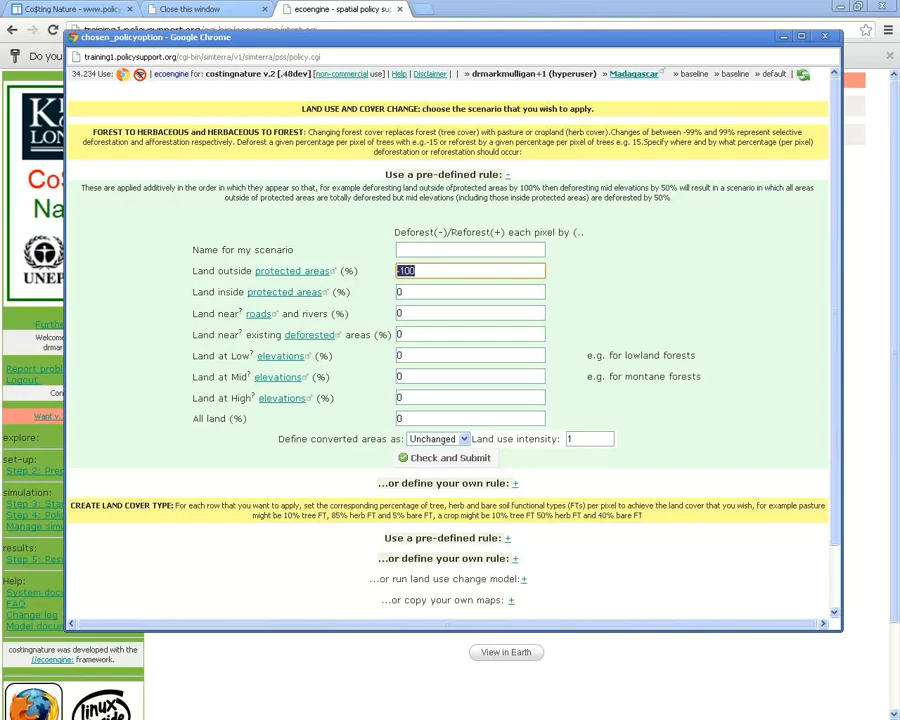
click(415, 270)
key(ctrl+a)
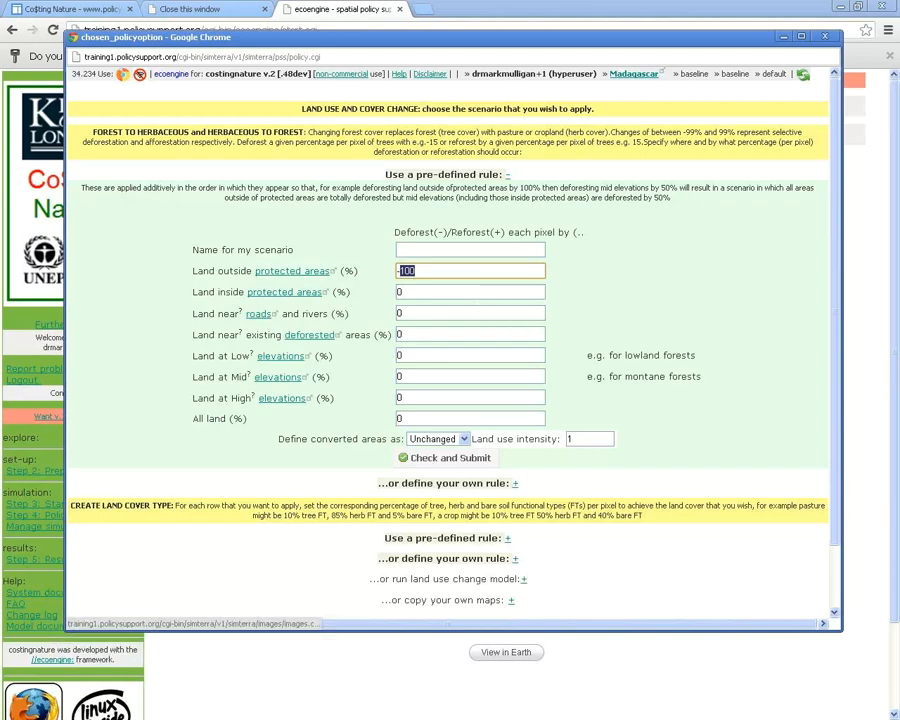
text(-50)
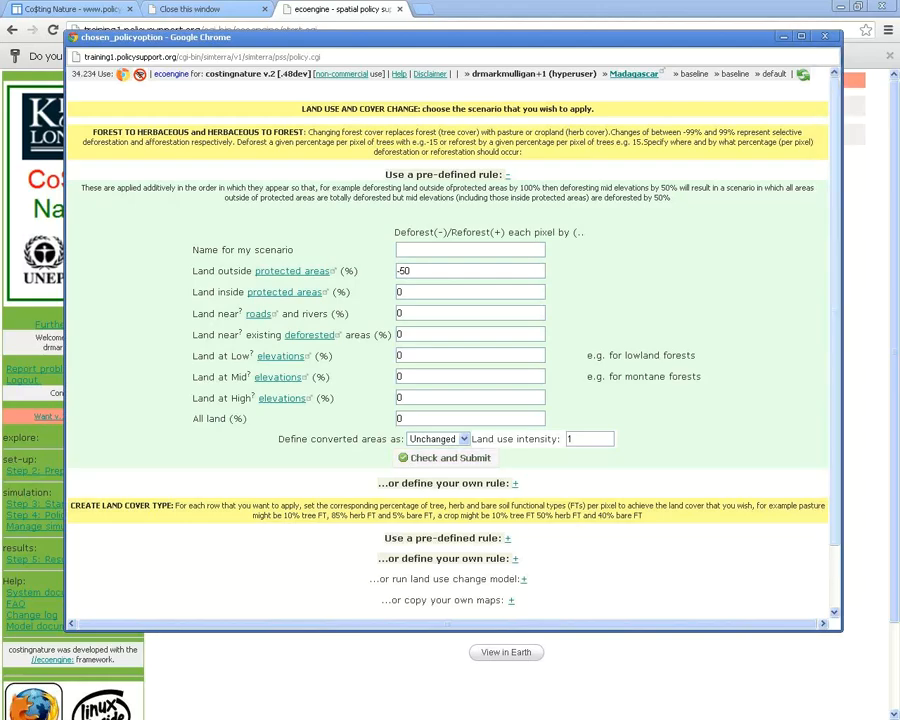
scroll(450, 350, down, 2)
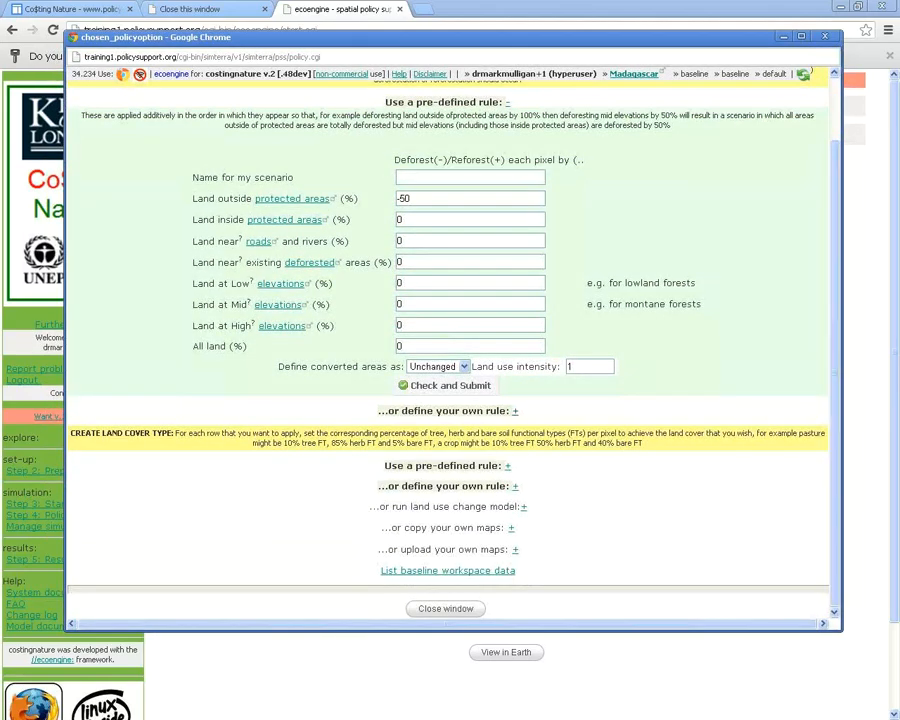
click(515, 410)
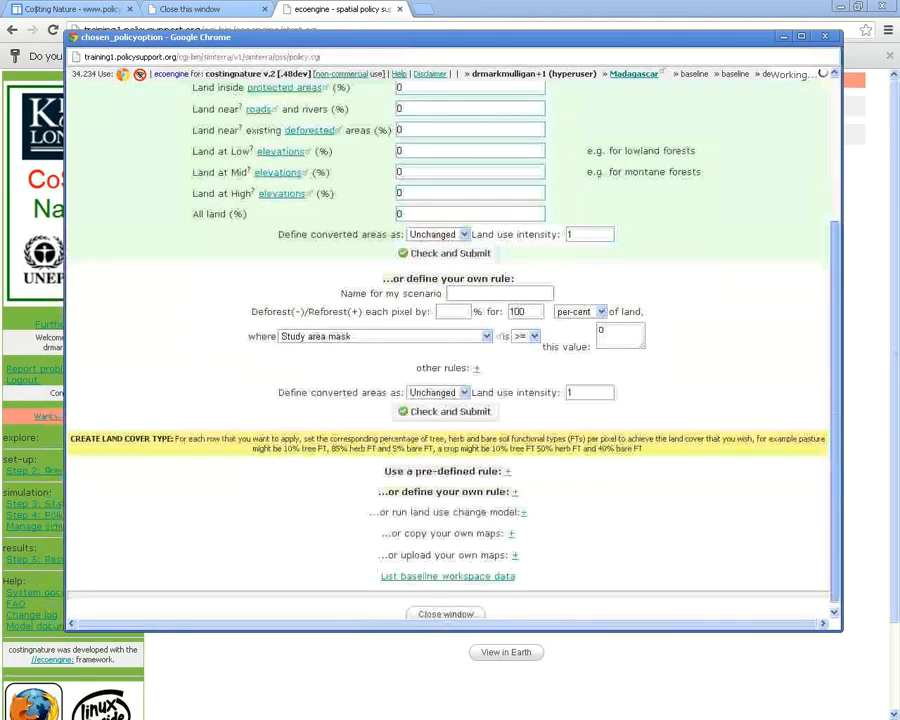
scroll(455, 405, up, 2)
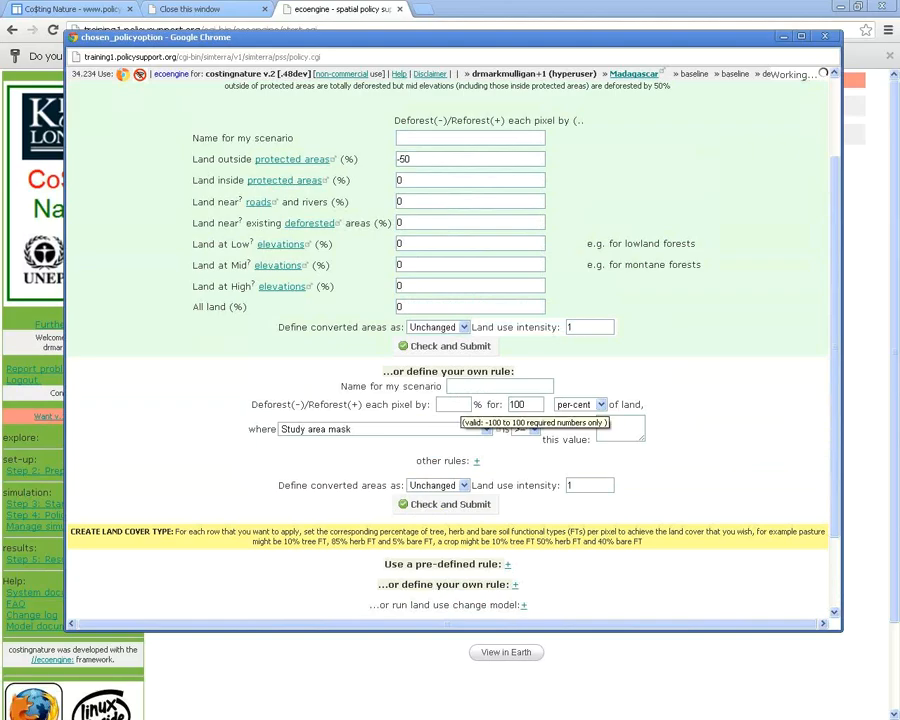
click(458, 404)
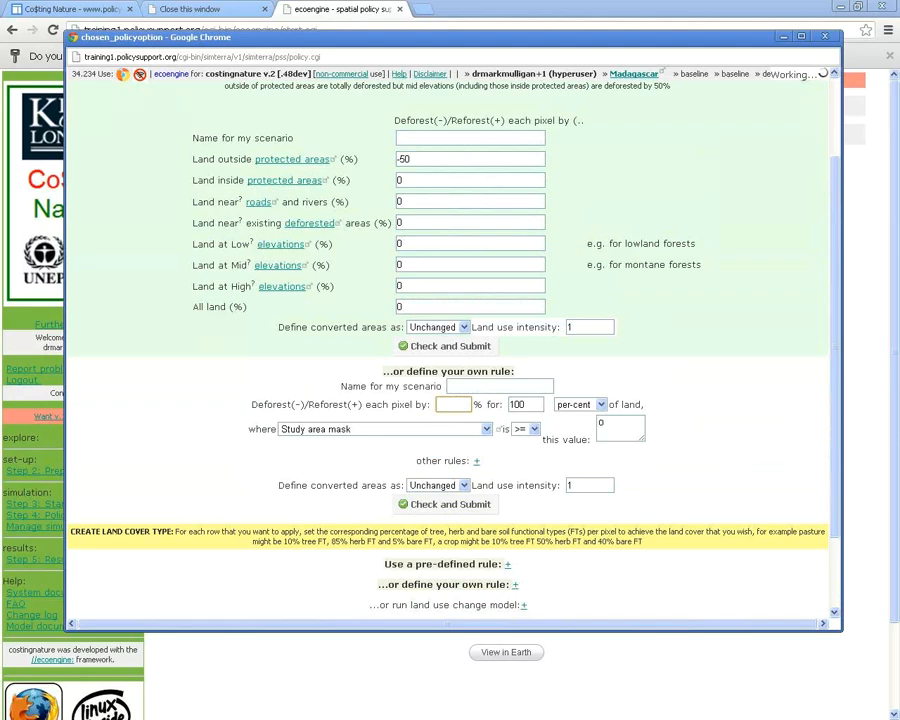
click(385, 429)
scroll(380, 550, down, 5)
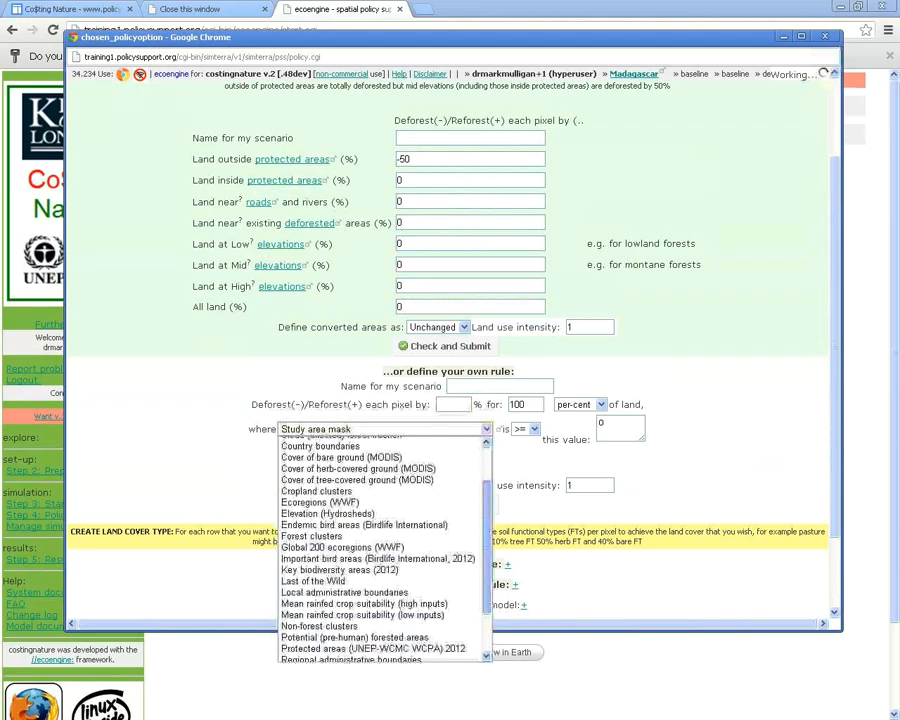
scroll(380, 550, up, 5)
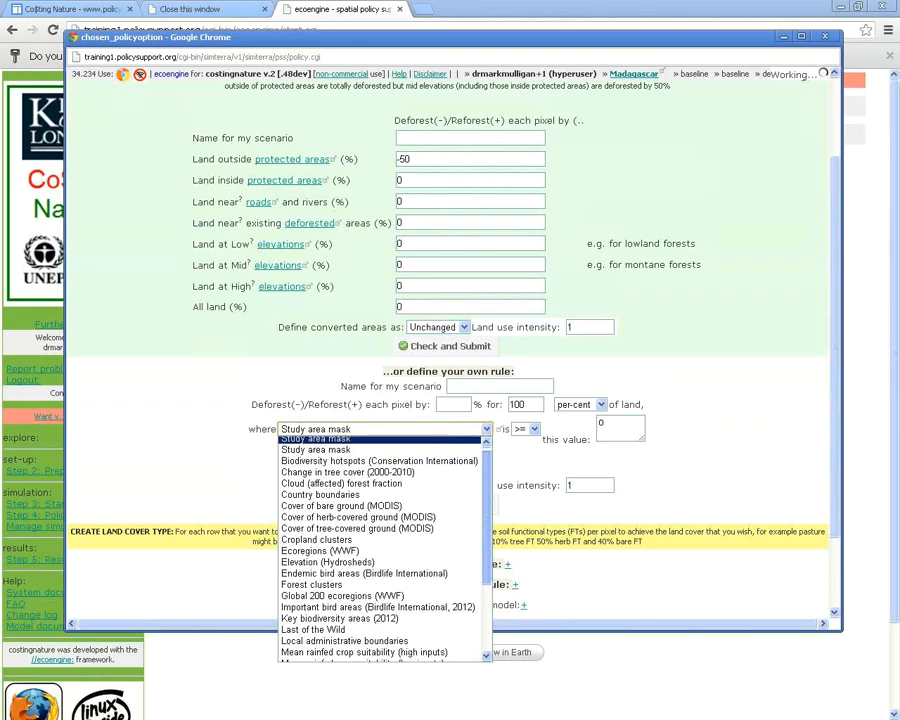
scroll(380, 550, down, 1)
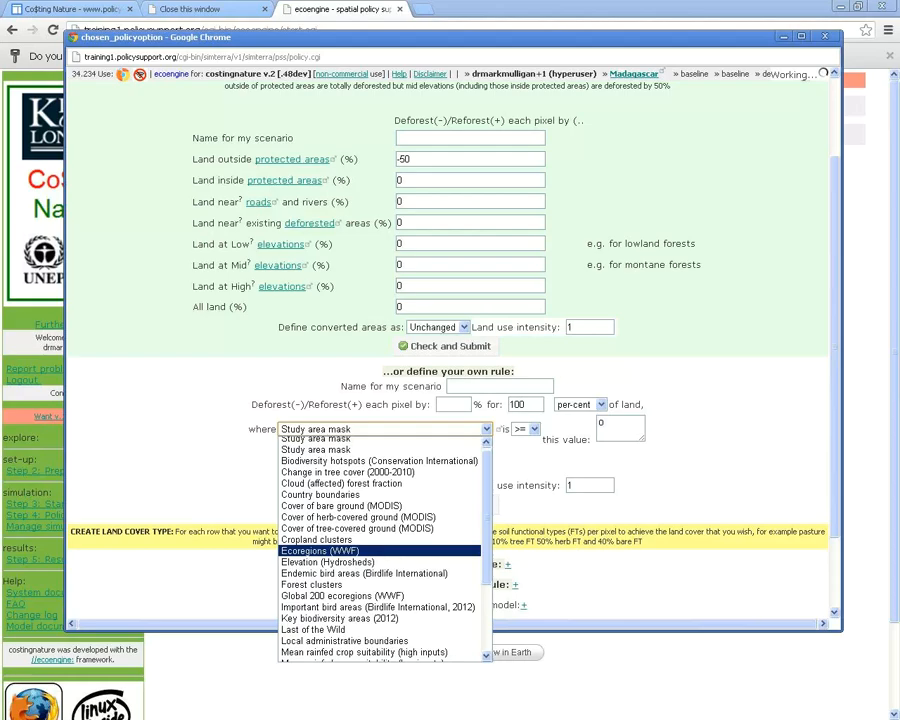
key(Up)
key(Up)
key(Up)
key(Up)
key(Up)
key(Up)
key(Up)
key(Up)
key(Up)
key(Up)
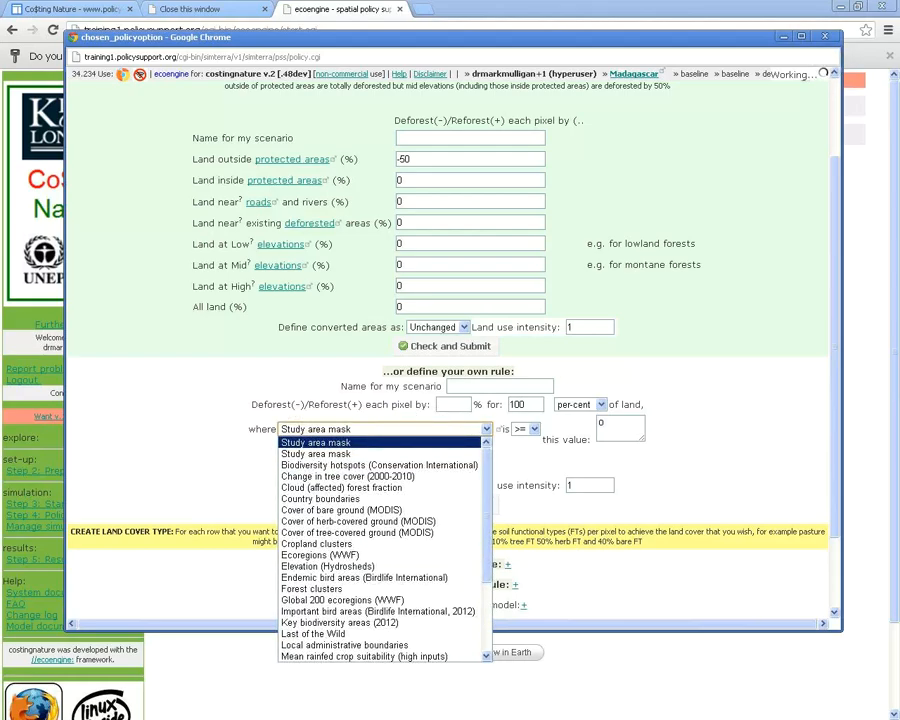
key(Down)
key(Down)
key(Down)
key(Down)
key(Down)
key(Down)
key(Up)
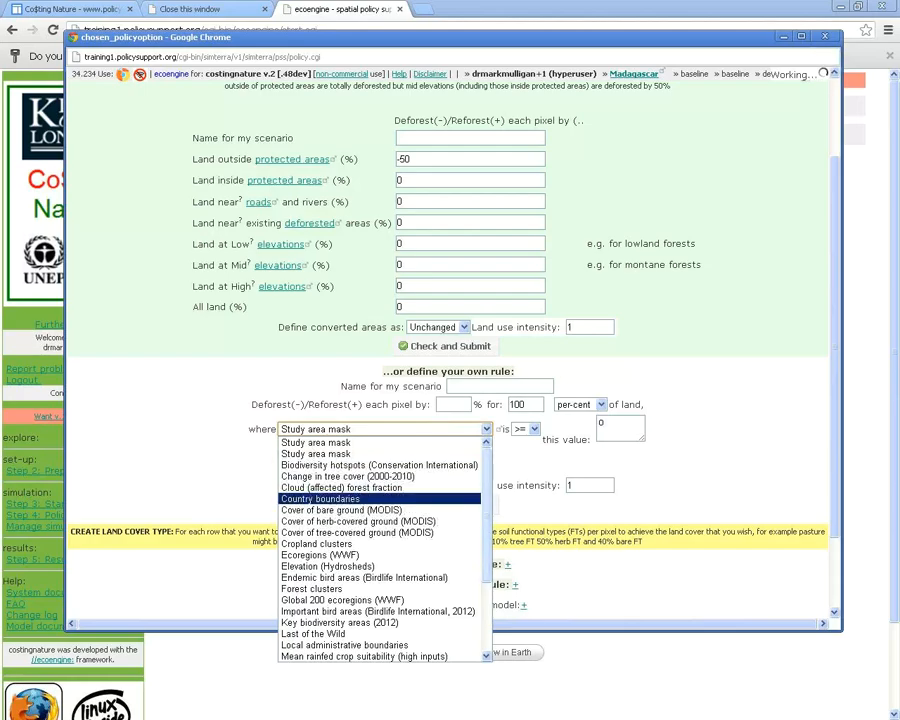
scroll(380, 545, down, 1)
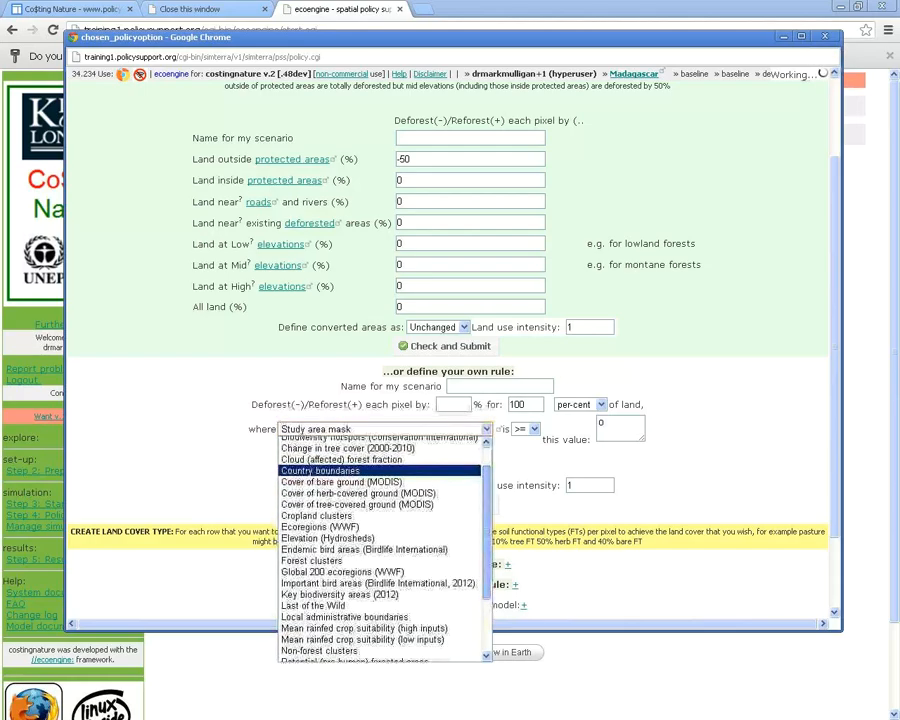
scroll(380, 545, down, 1)
scroll(380, 545, down, 1)
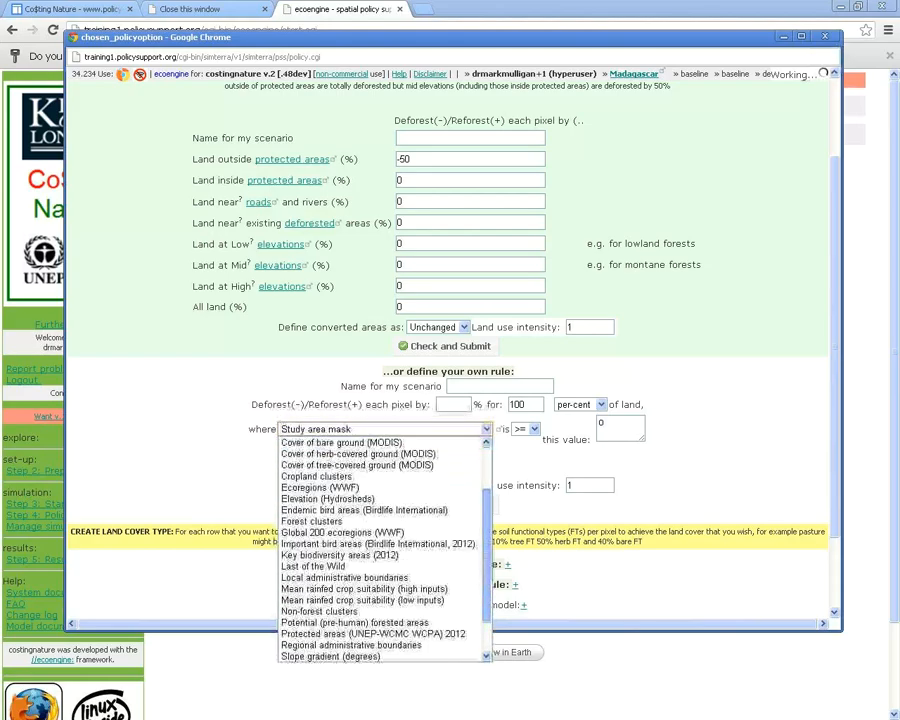
scroll(380, 545, down, 2)
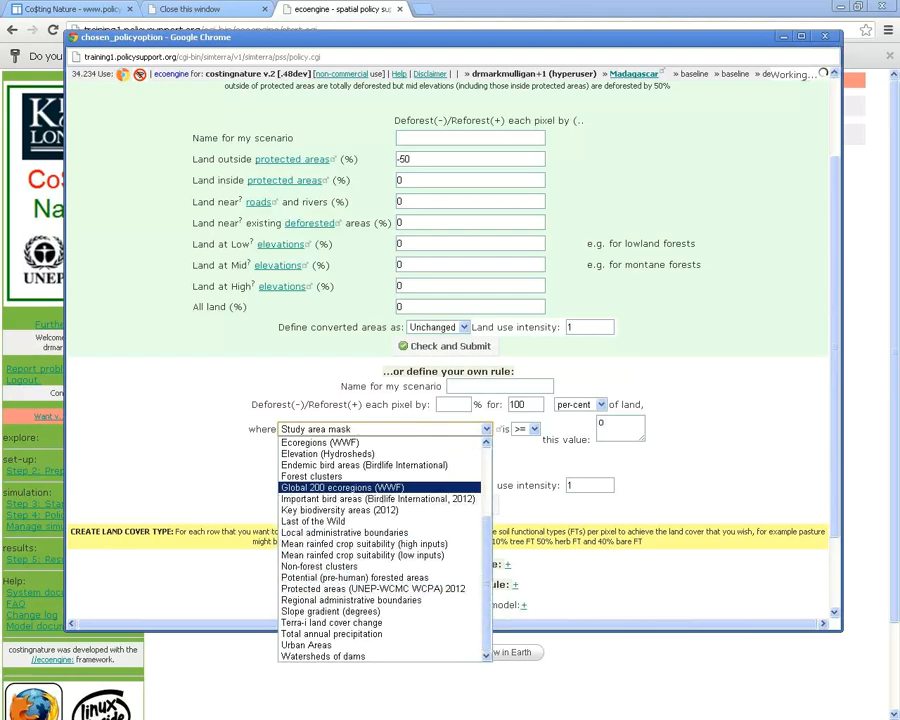
key(Escape)
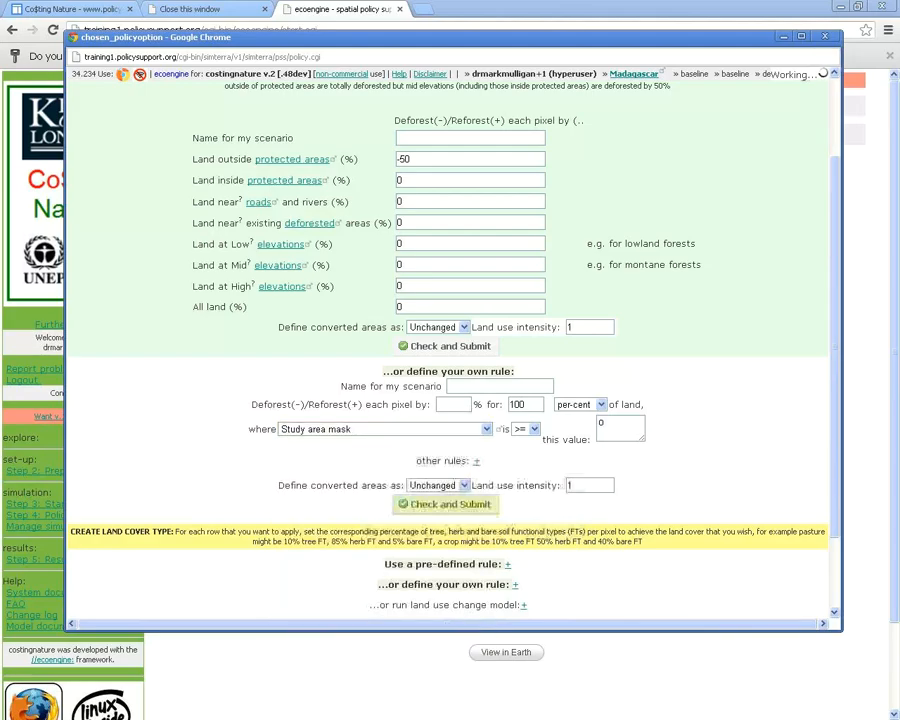
click(435, 485)
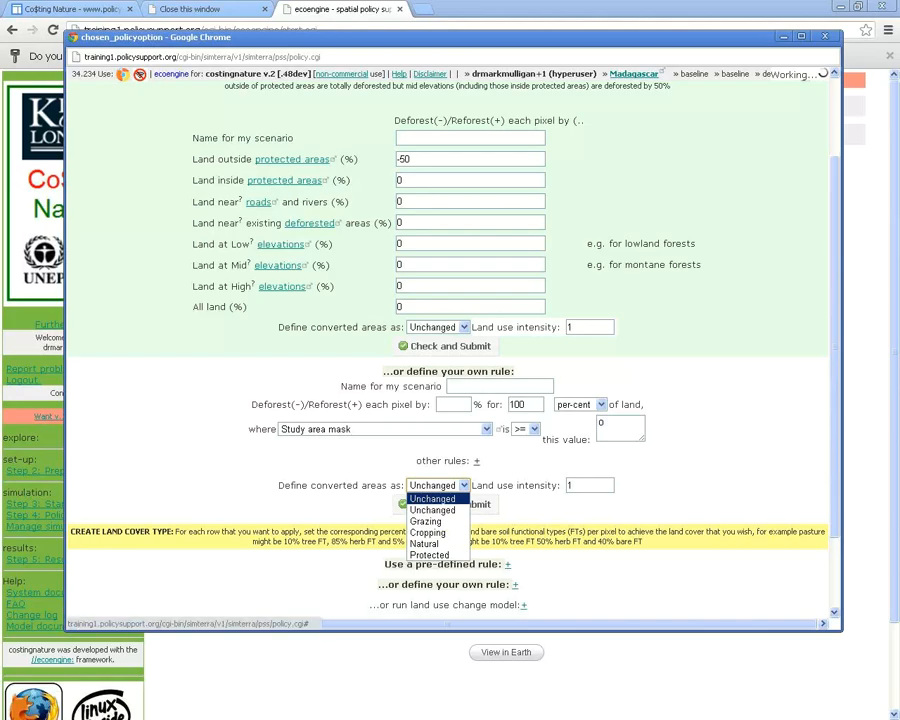
Add a second condition ignoring Study area mask = 0, leaving its converted areas Unchanged
key(Escape)
click(476, 460)
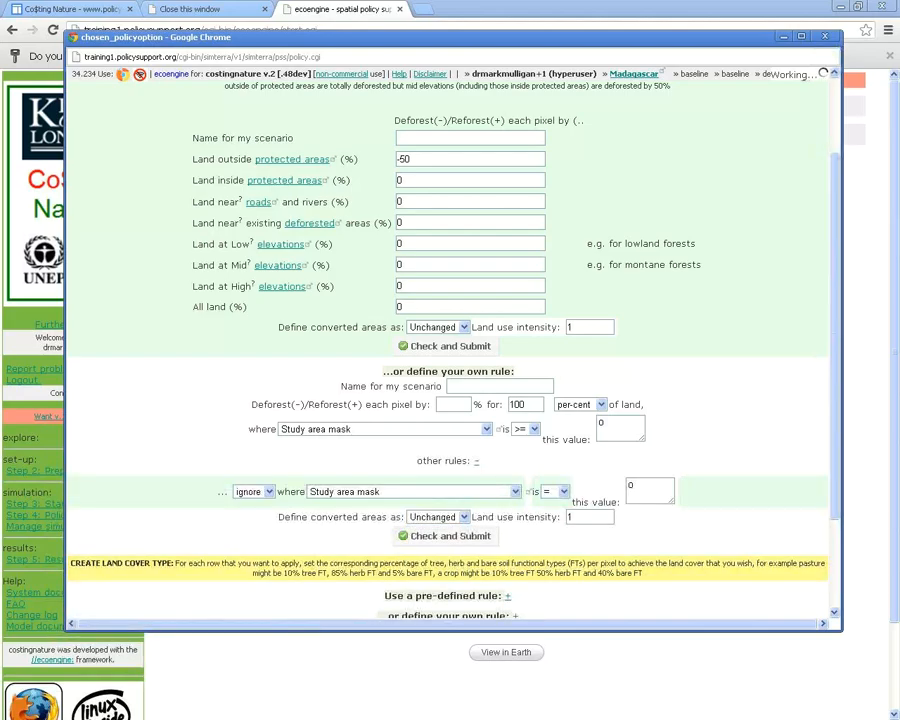
scroll(450, 350, down, 1)
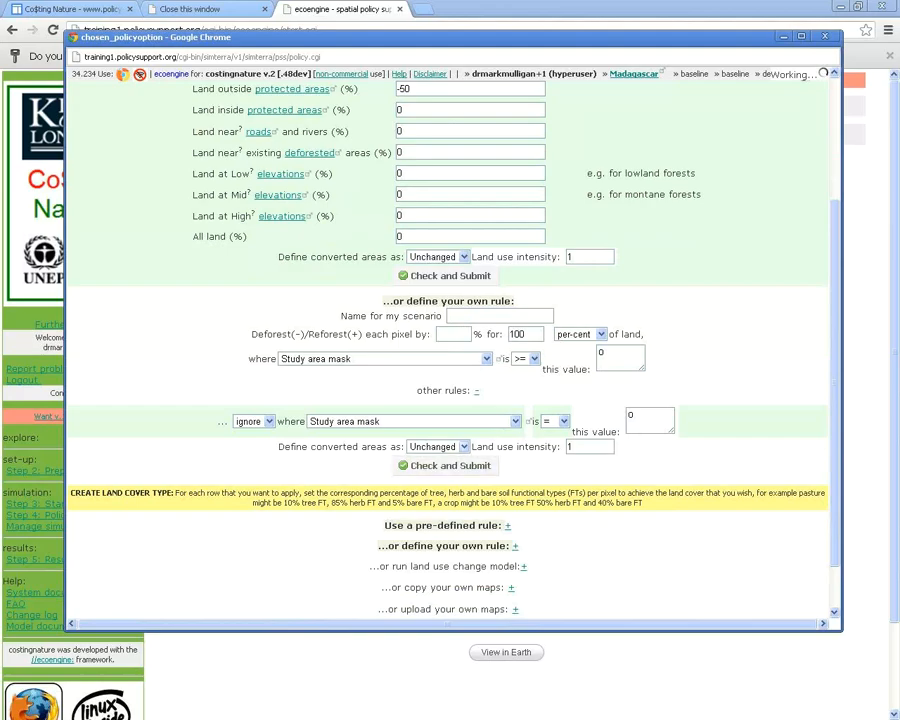
click(437, 446)
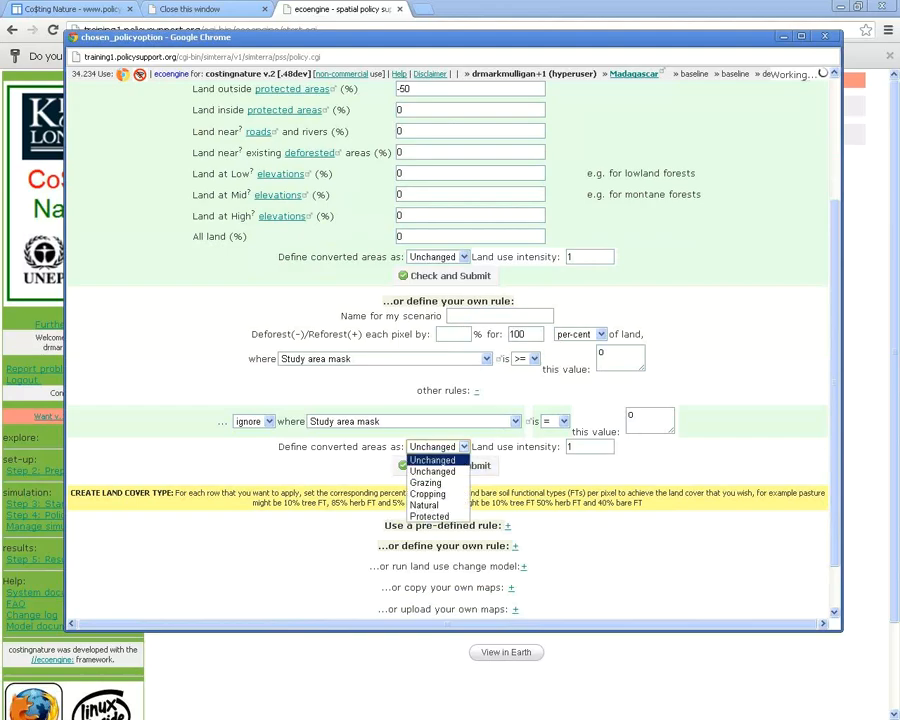
key(Down)
key(Down)
key(Down)
key(Down)
key(Down)
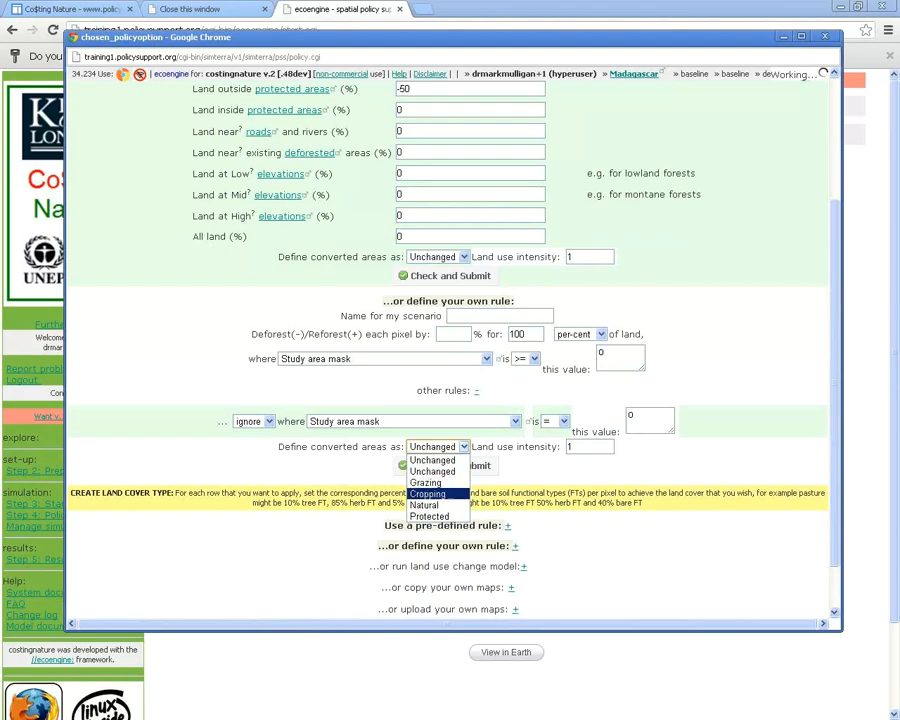
key(Up)
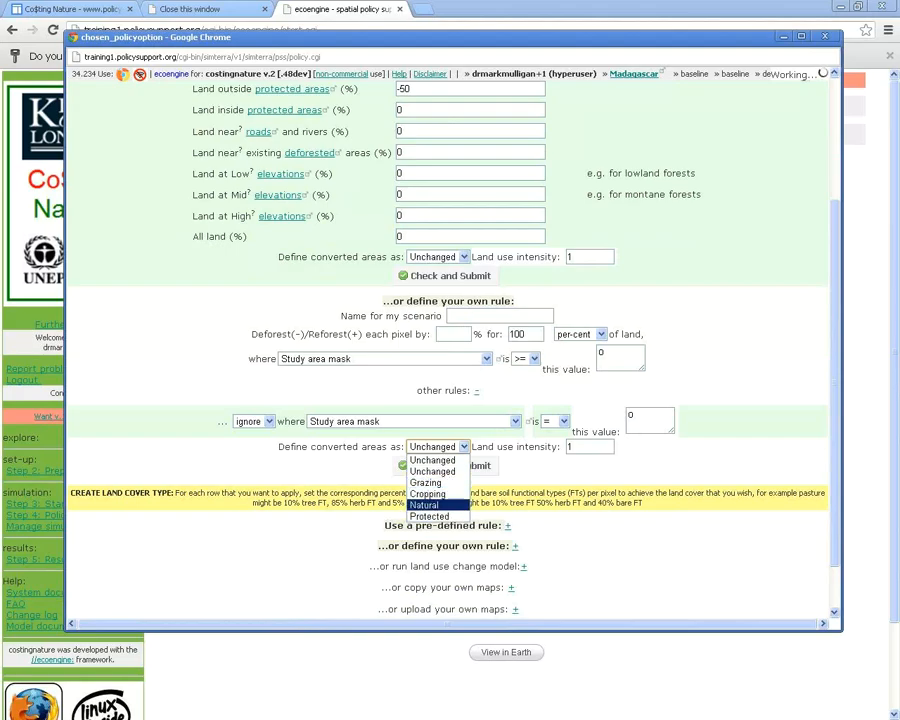
key(Escape)
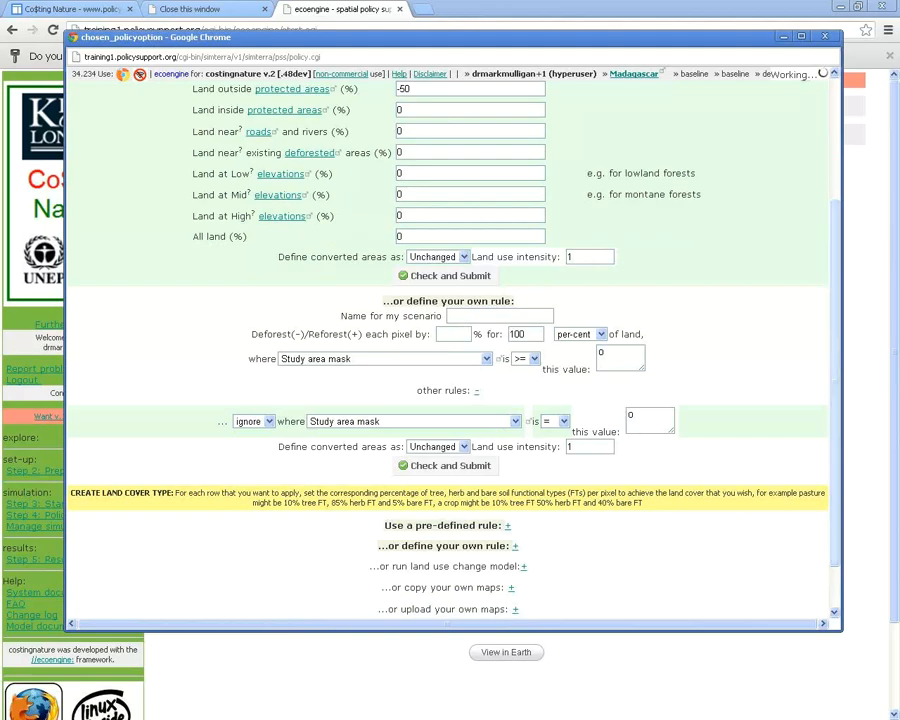
Review the tree, herb and bare soil explanation and expand the pre-defined land cover rule
scroll(450, 350, down, 1)
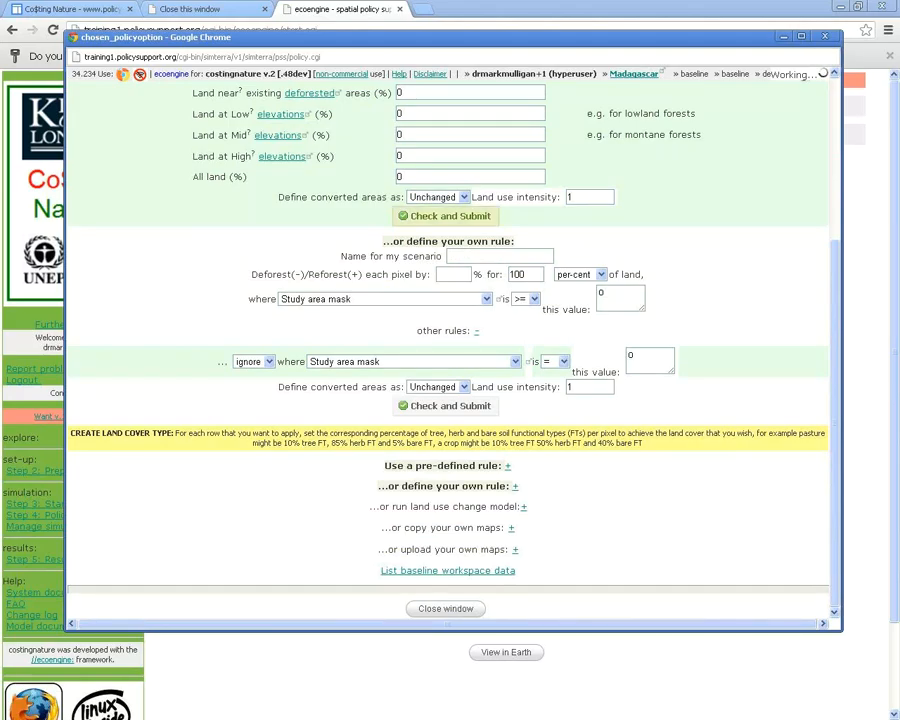
scroll(450, 350, up, 2)
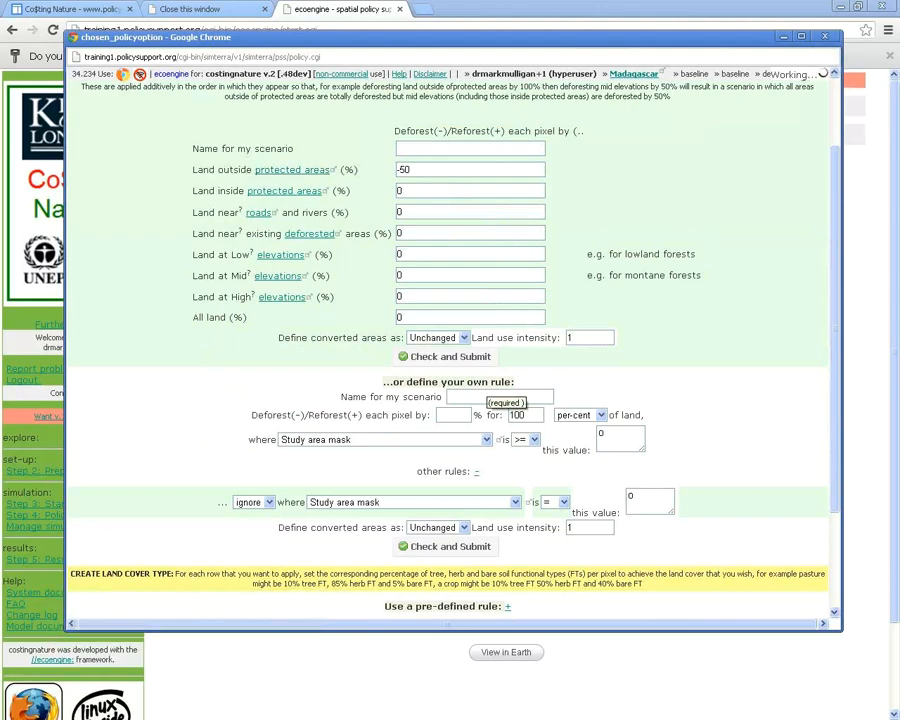
scroll(450, 330, down, 3)
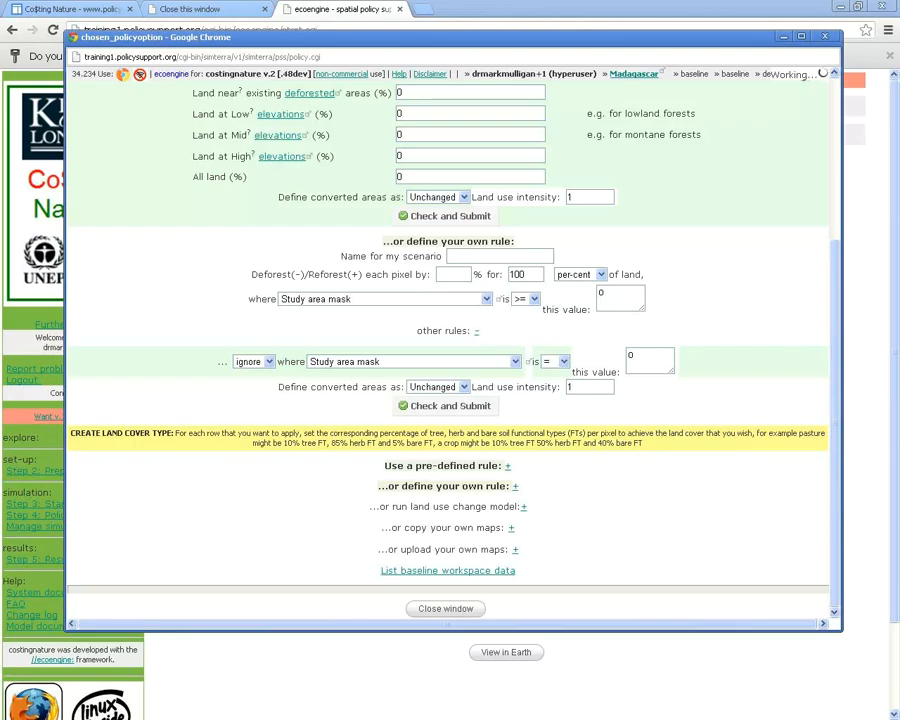
drag(430, 433, 569, 433)
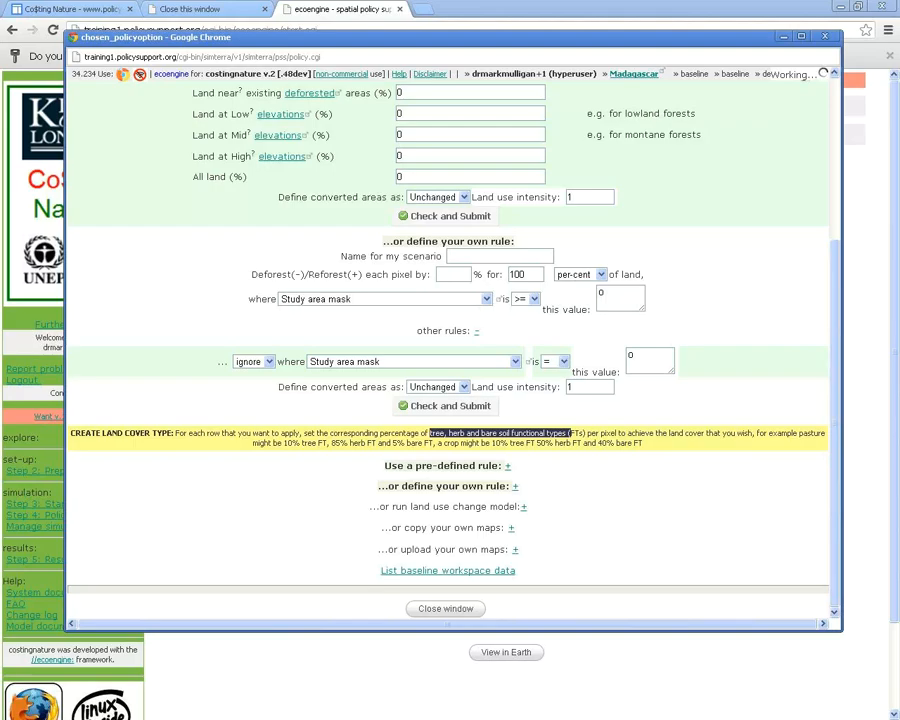
click(508, 466)
Expand the pre-defined land cover rule table and scroll through its values
click(560, 466)
scroll(560, 466, down, 2)
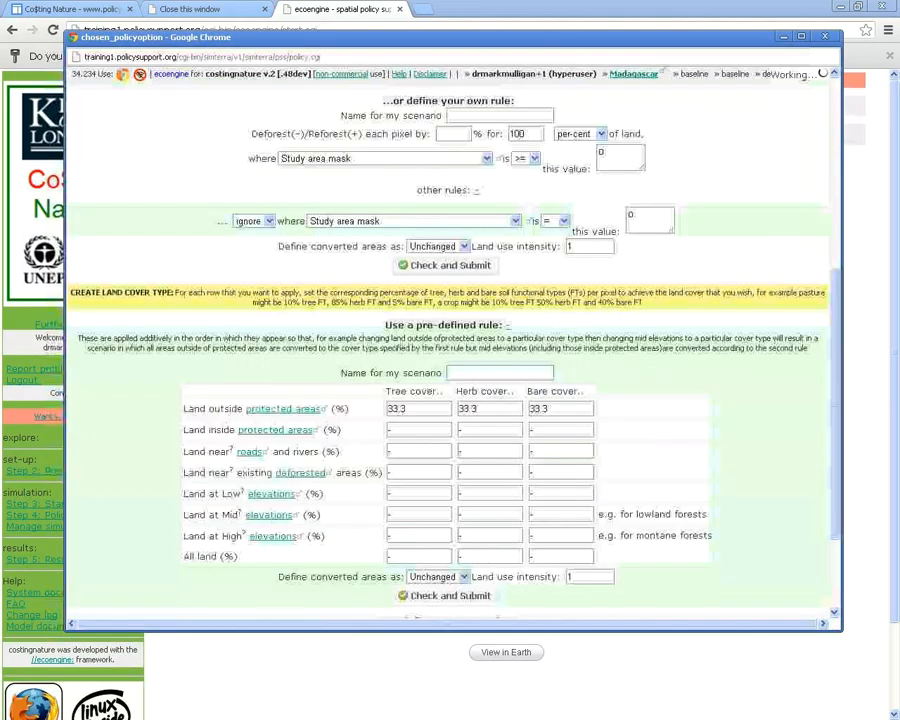
scroll(450, 345, down, 1)
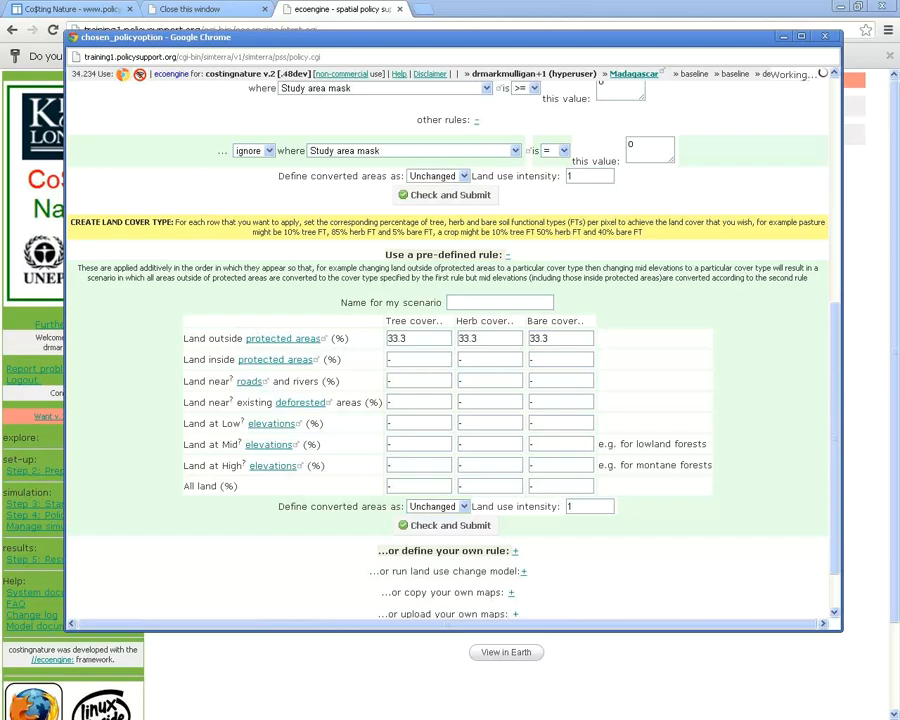
scroll(447, 350, down, 2)
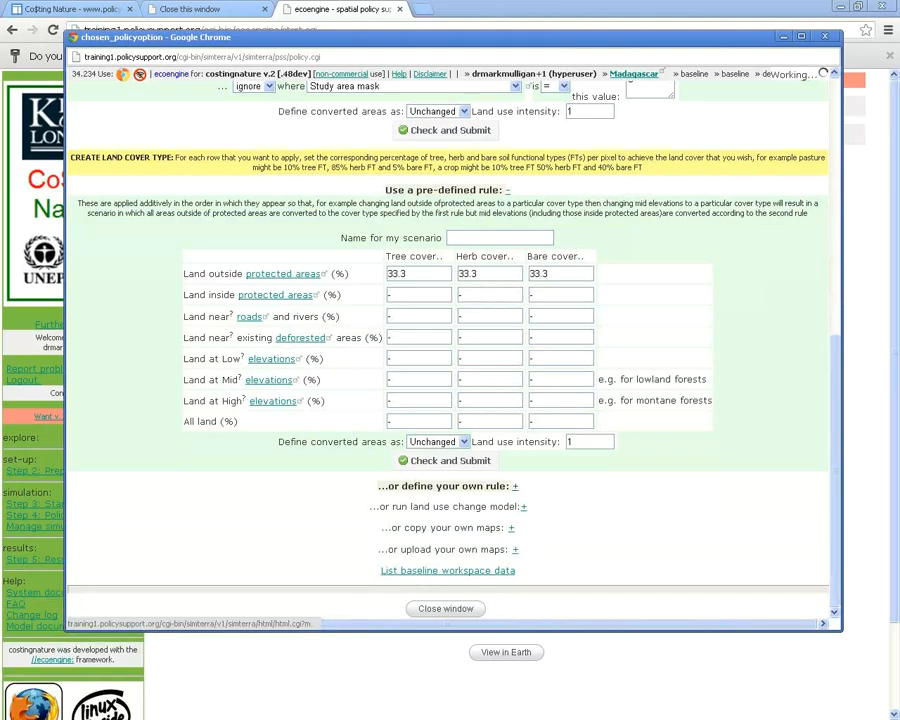
scroll(447, 350, up, 3)
scroll(447, 350, down, 3)
Review the copy and upload own maps options, then expand the land use change model settings
drag(404, 527, 516, 527)
drag(405, 549, 518, 549)
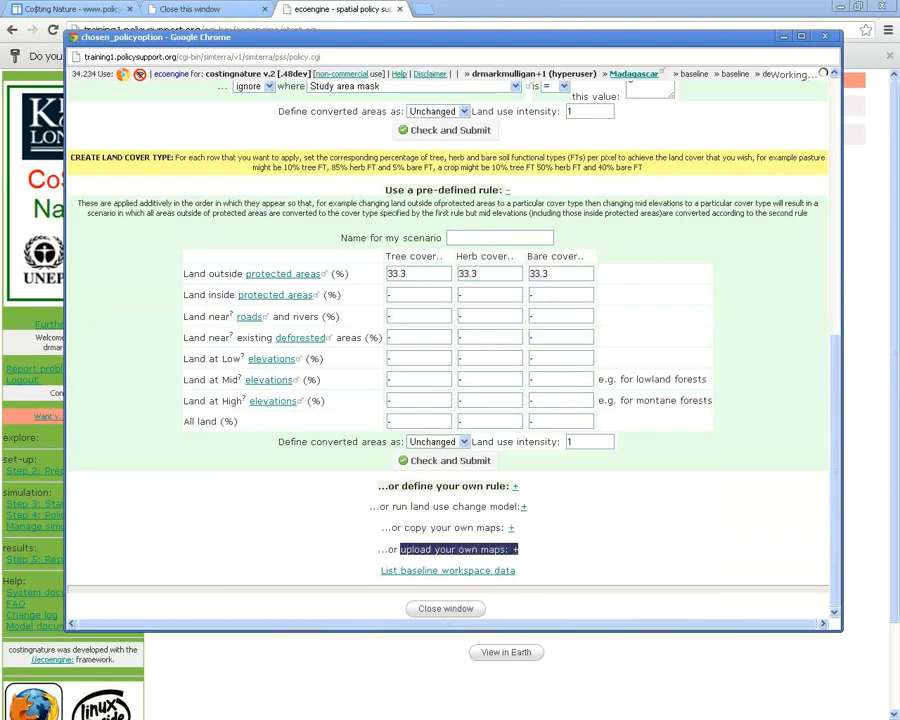
click(518, 549)
click(523, 506)
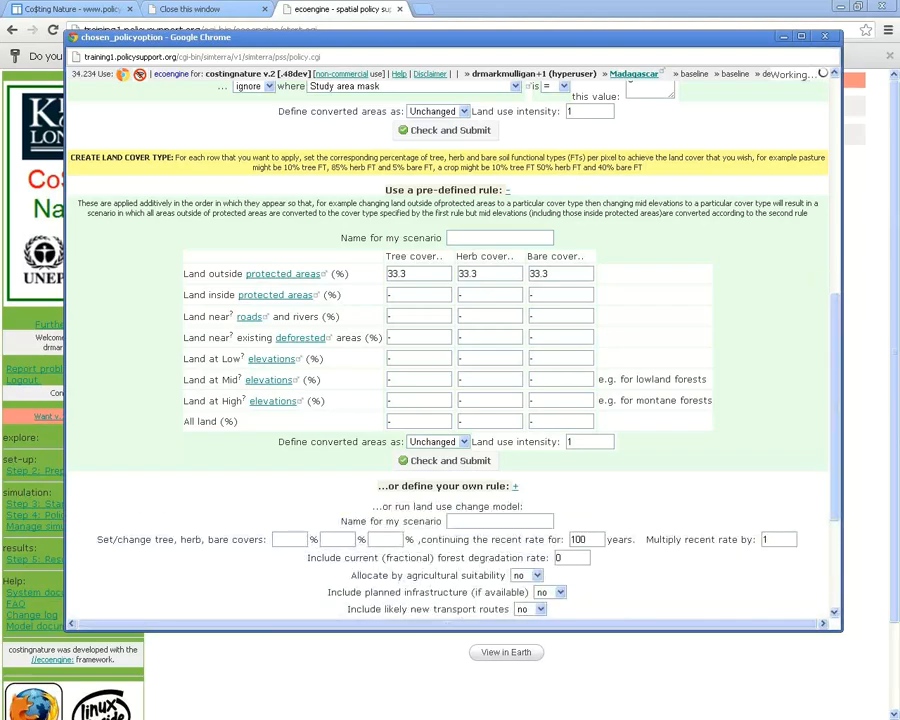
Check the 100-year rate period, then go back to the intervention tool choices page
scroll(530, 400, down, 3)
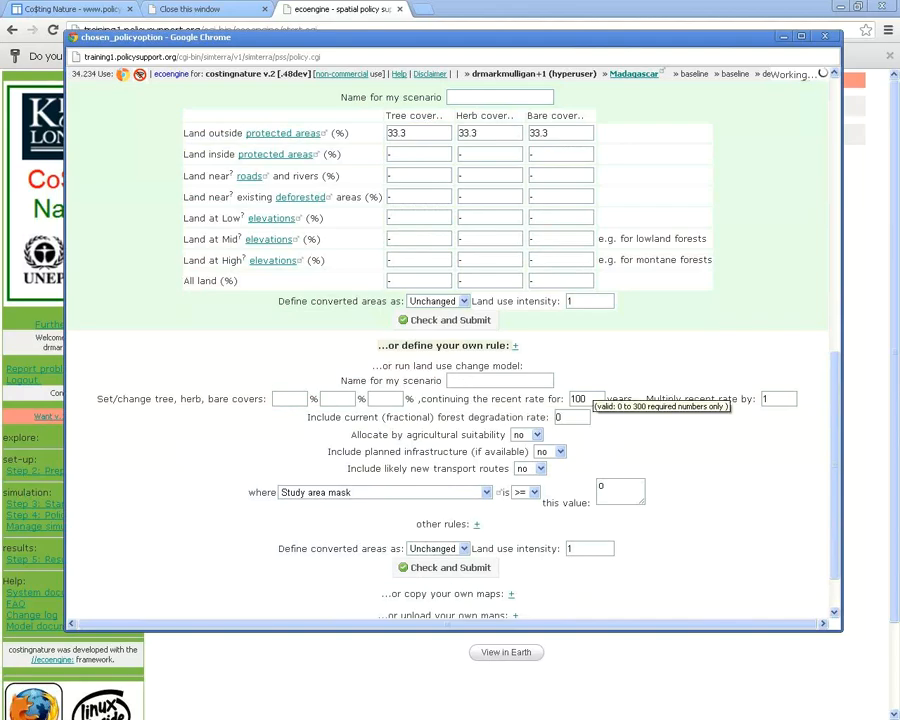
double_click(580, 399)
click(580, 399)
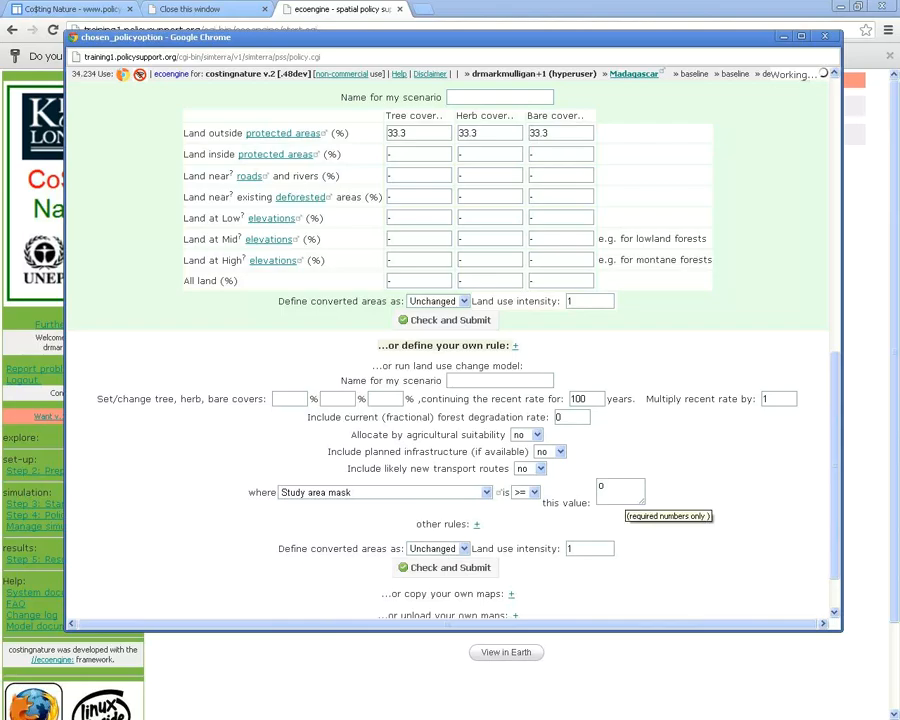
scroll(450, 350, up, 1)
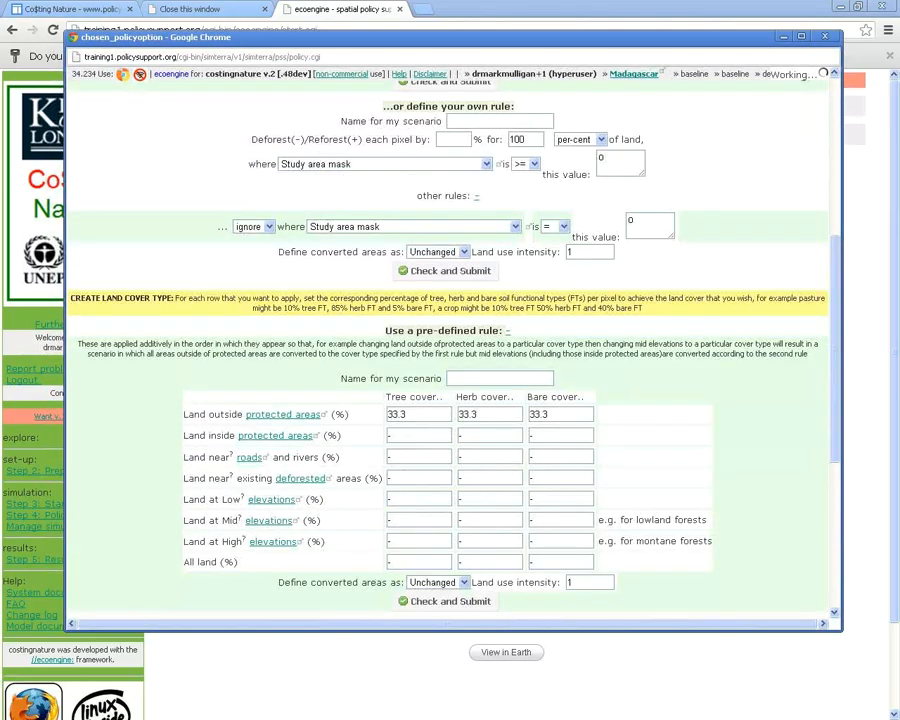
scroll(450, 350, down, 4)
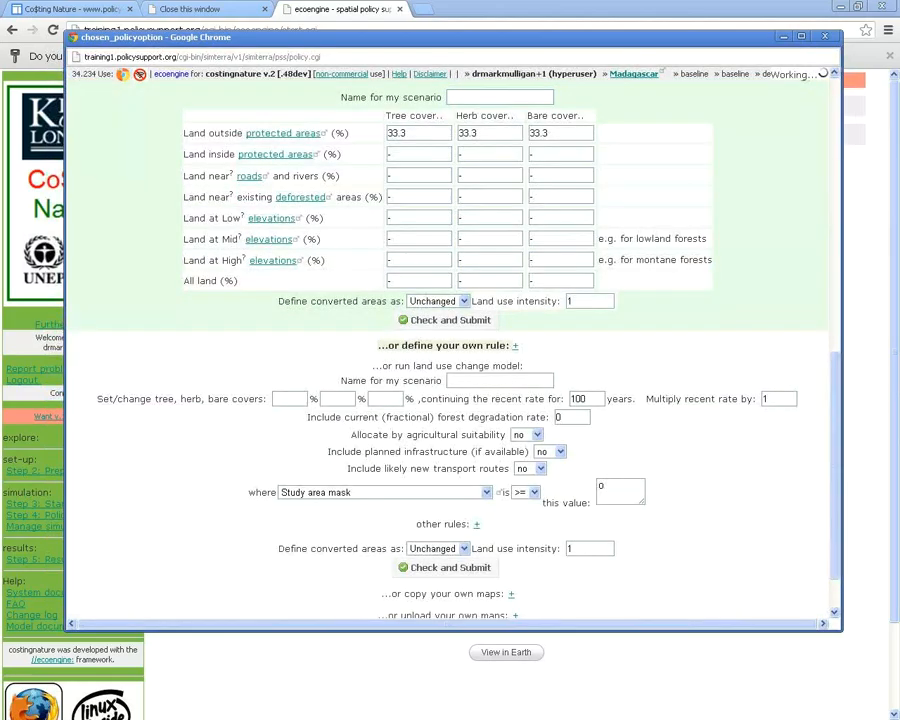
scroll(450, 350, down, 1)
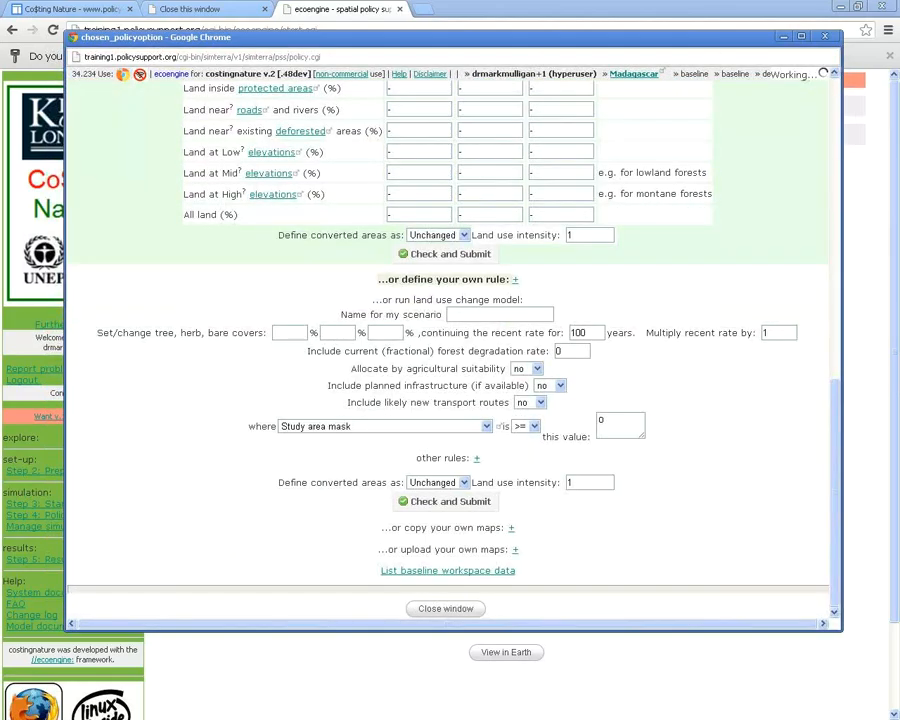
right_click(733, 451)
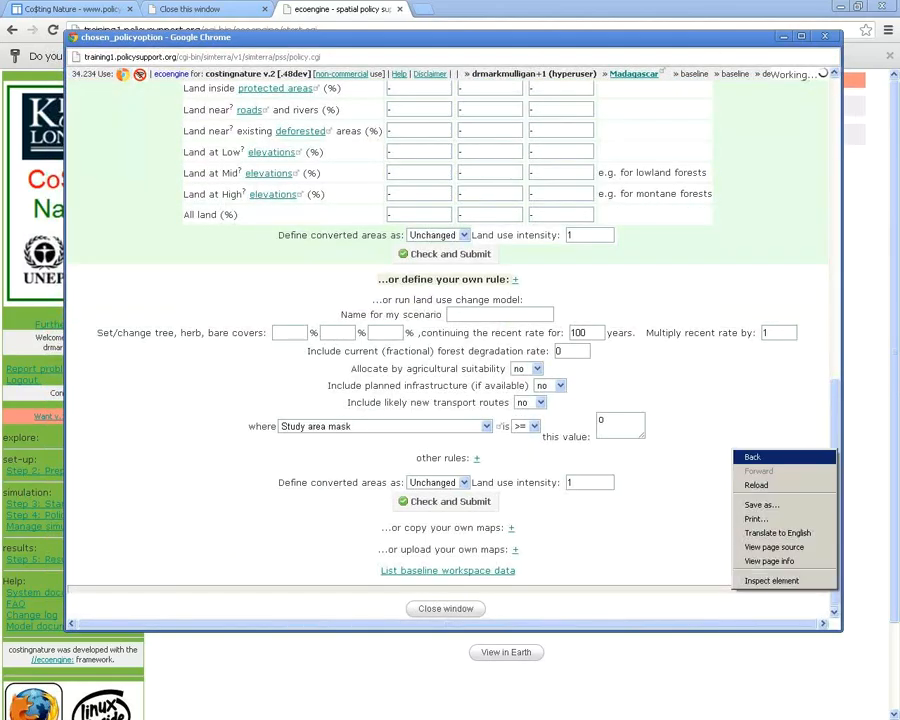
click(752, 457)
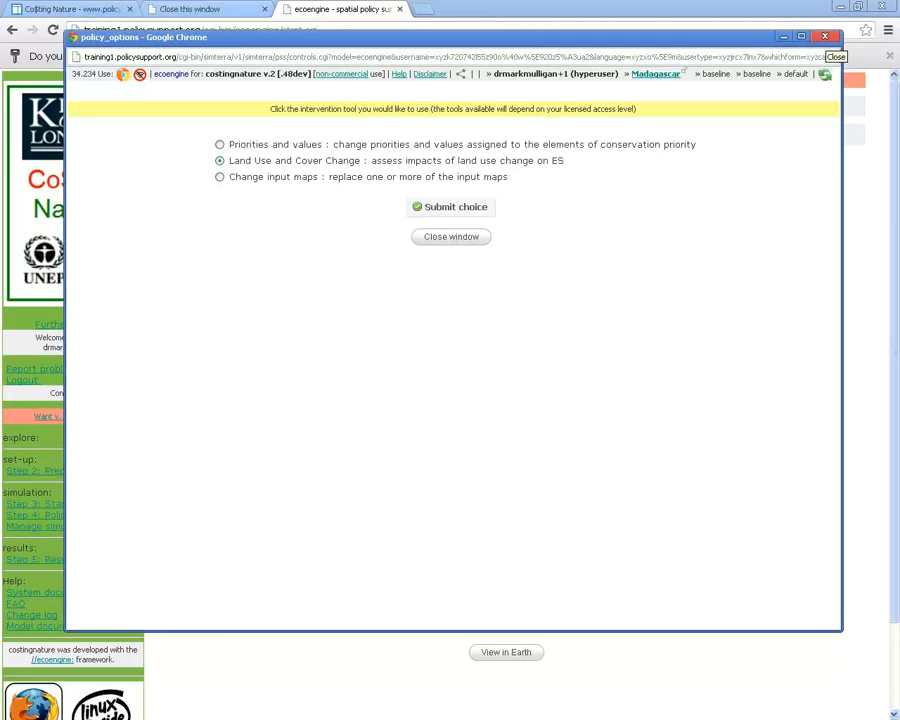
Log out of Co$ting Nature and load WaterWorld by removing '&commercial=False&login=logout' from its URL
click(825, 37)
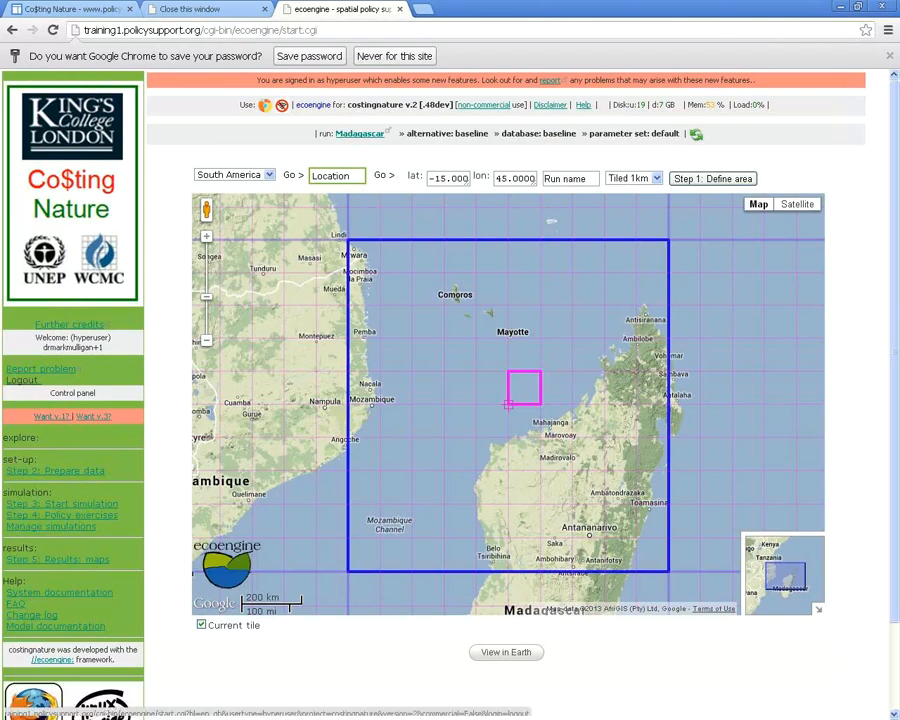
click(22, 380)
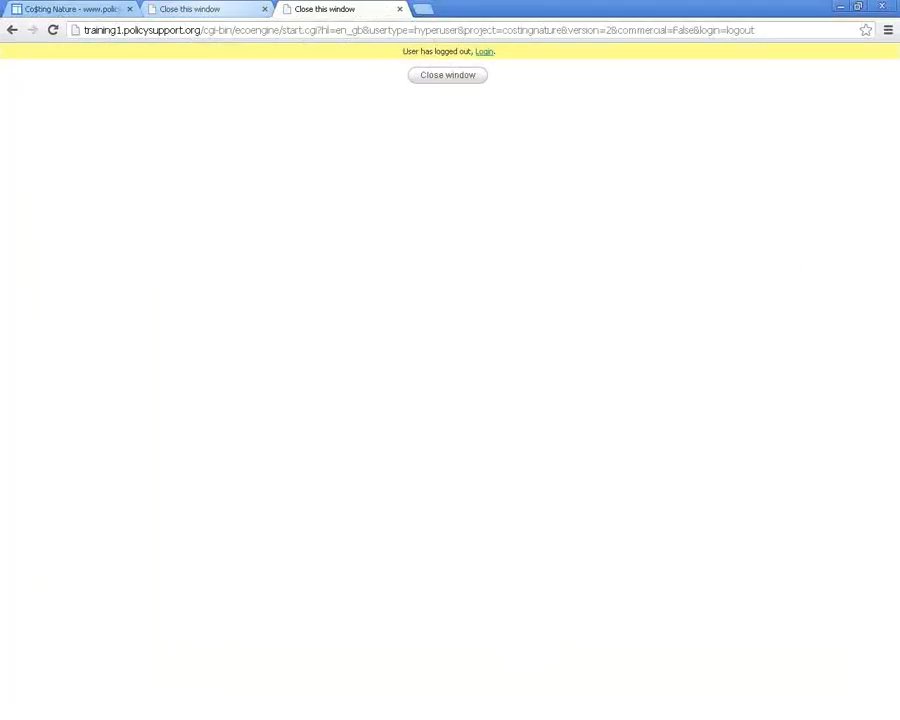
key(ctrl+shift+Tab)
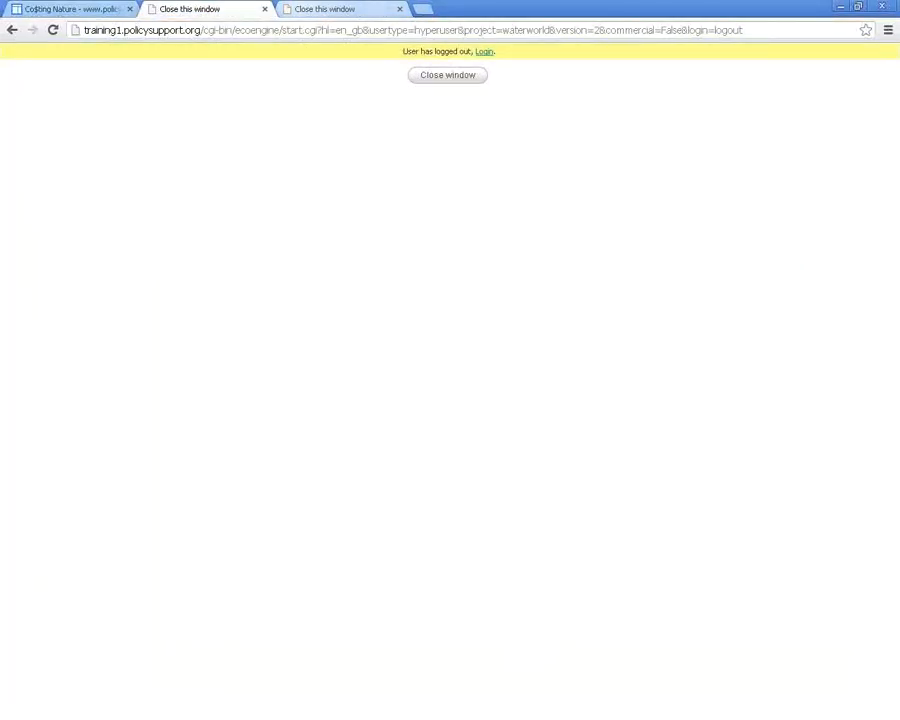
click(633, 30)
click(633, 30)
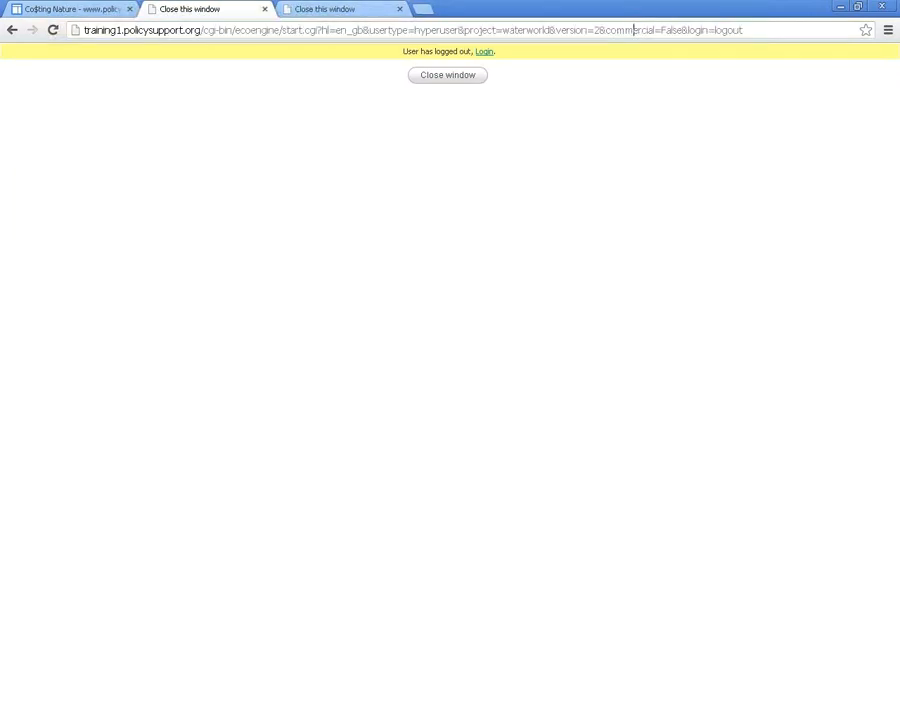
drag(600, 30, 743, 30)
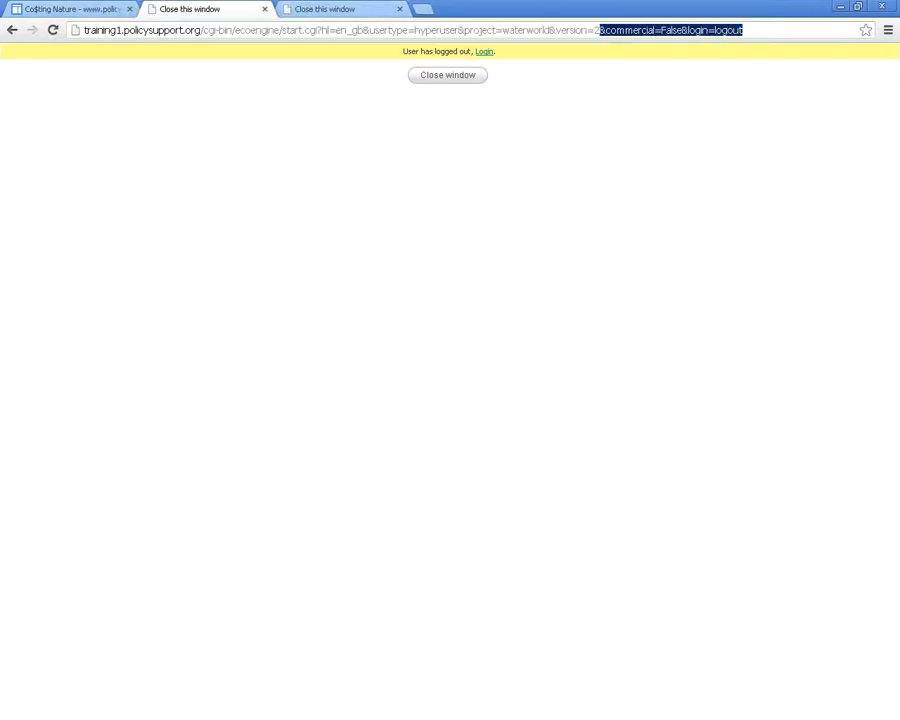
key(BackSpace)
key(Return)
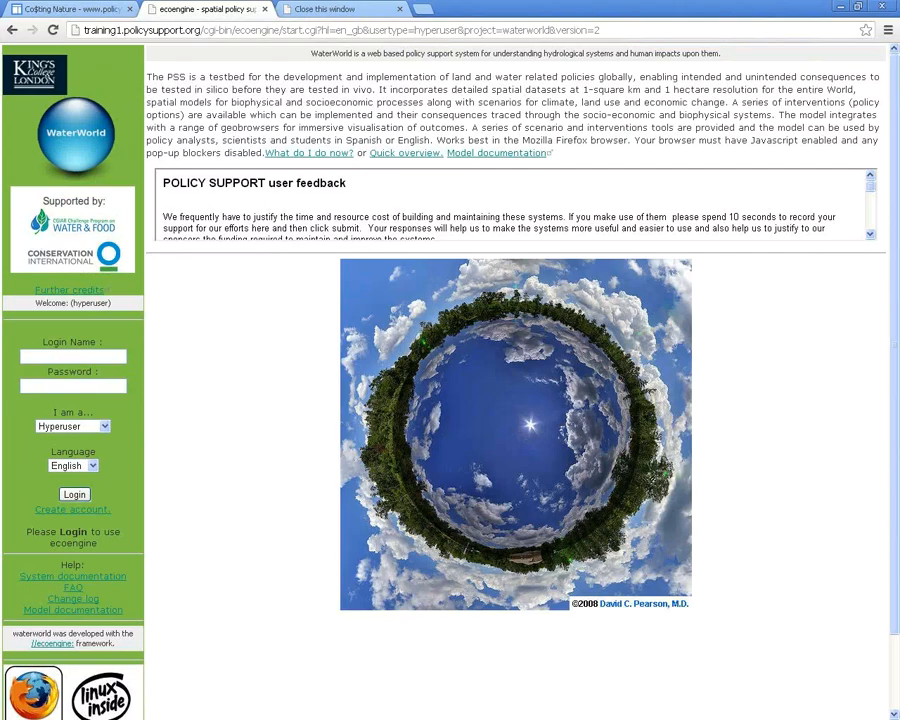
Sign in to WaterWorld with the saved login name and the account password
text(test)
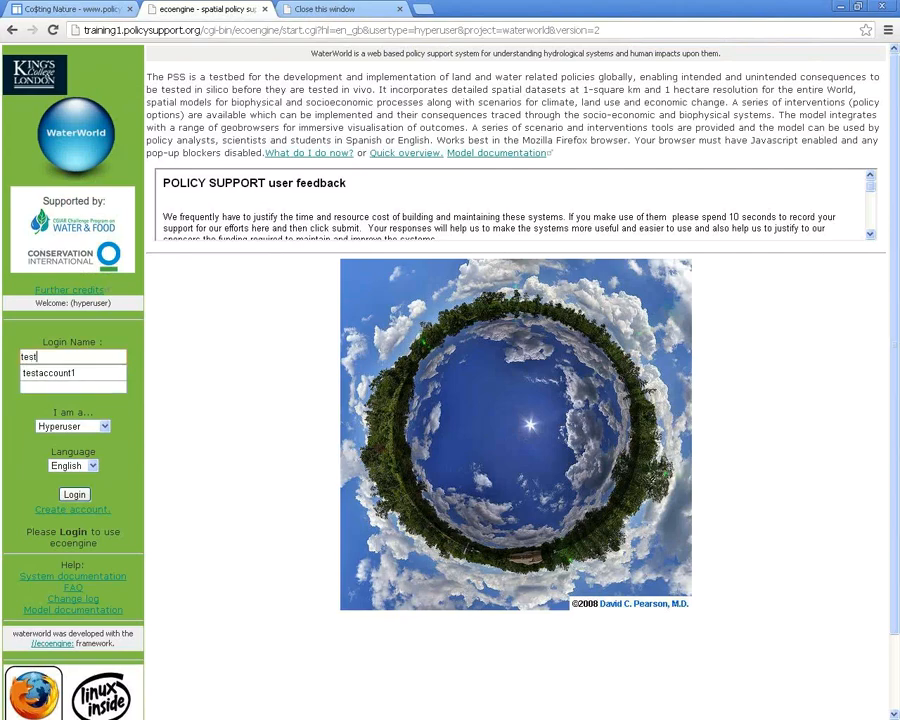
key(Down)
key(Return)
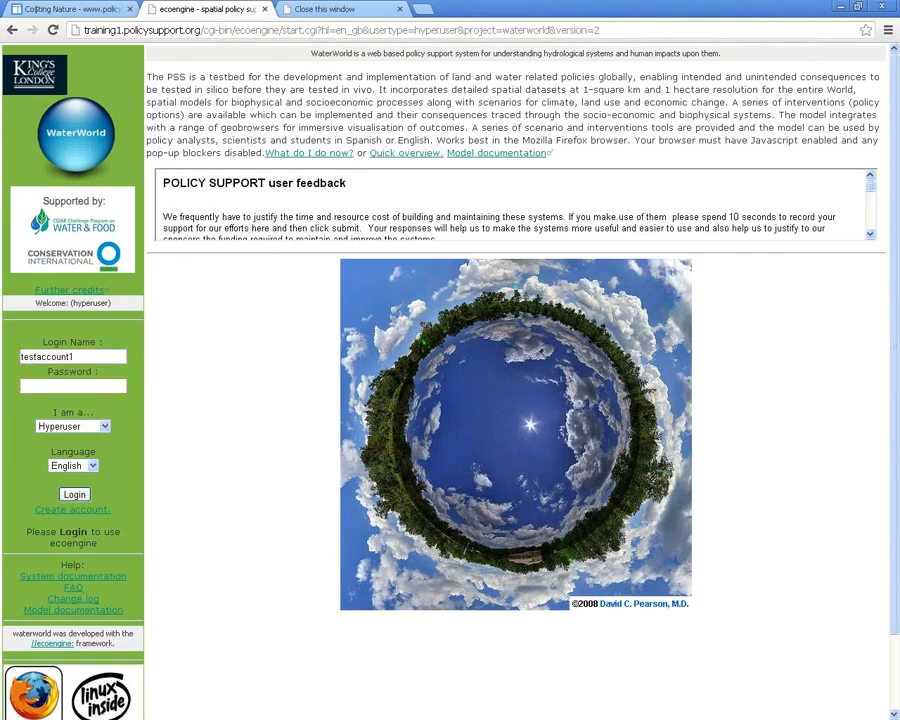
text(••••••••••••)
click(75, 494)
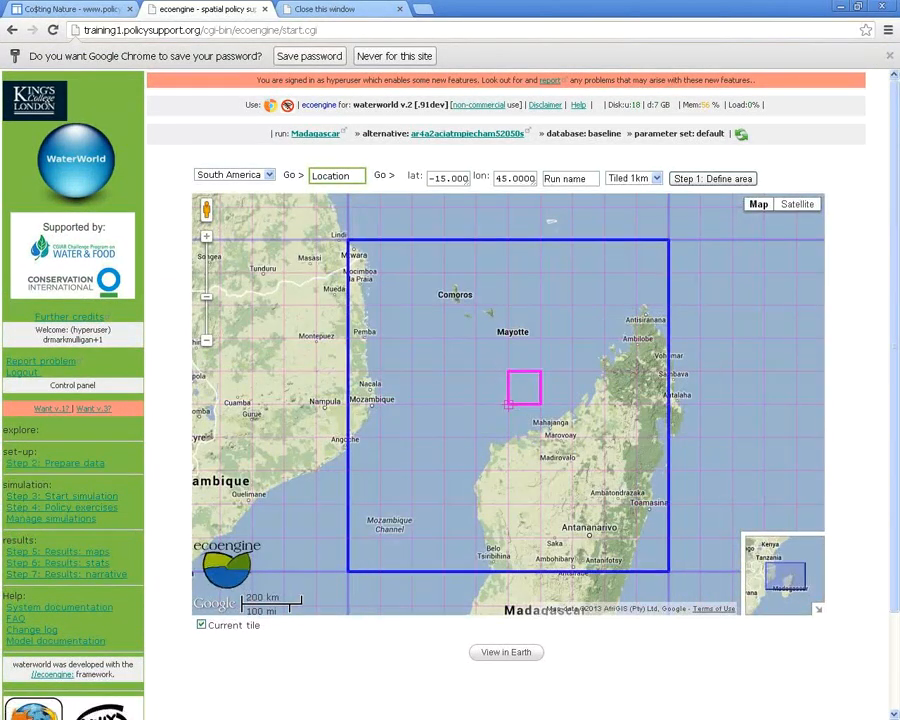
Choose Madagascar as the run name and proceed to Step 1: Define area
drag(589, 178, 544, 179)
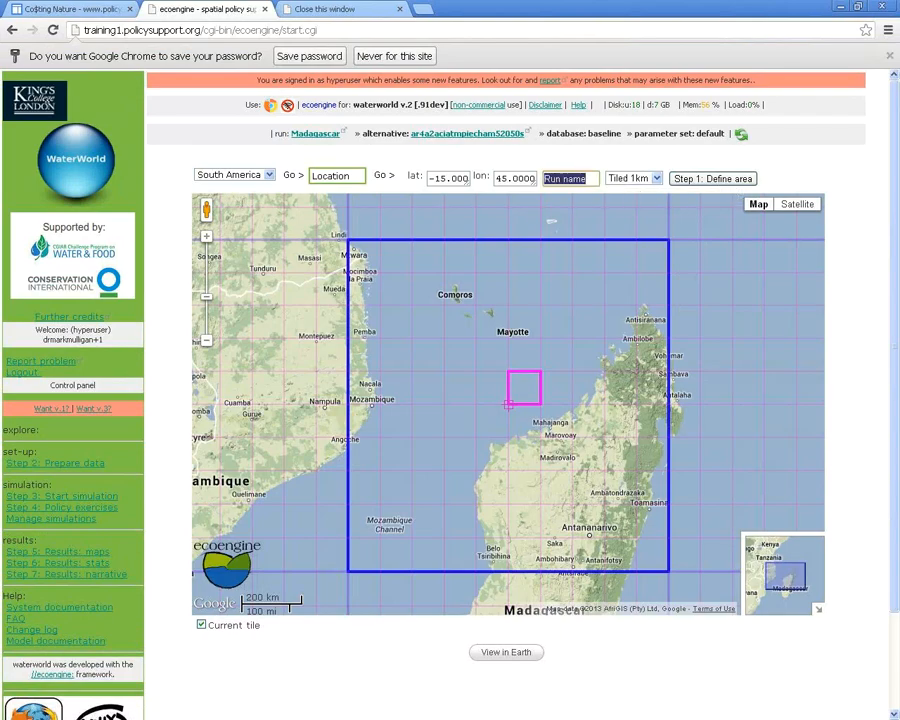
text(Mada)
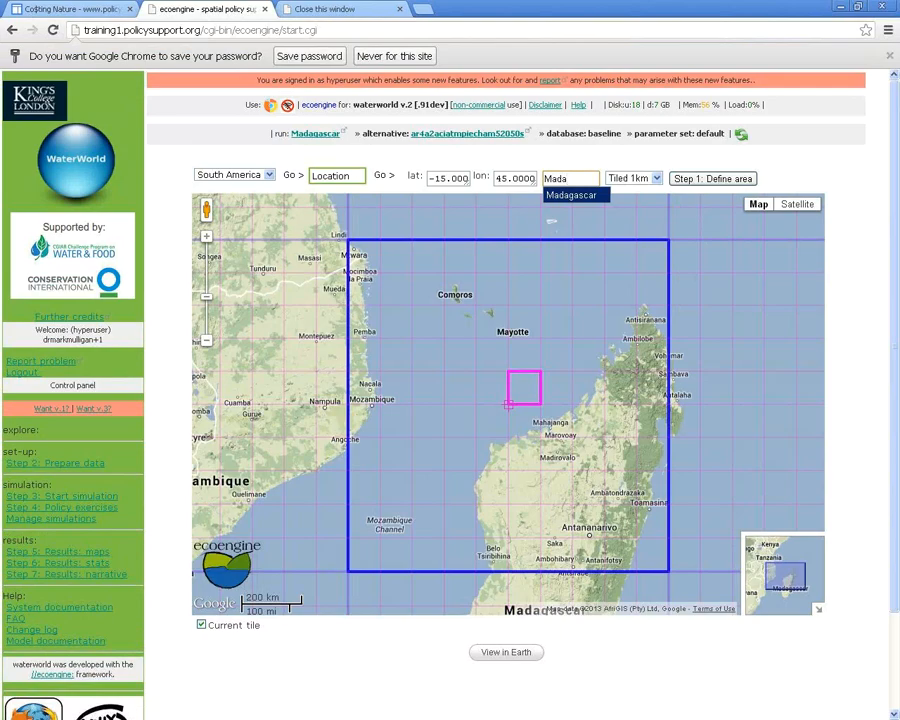
key(Return)
drag(398, 104, 450, 104)
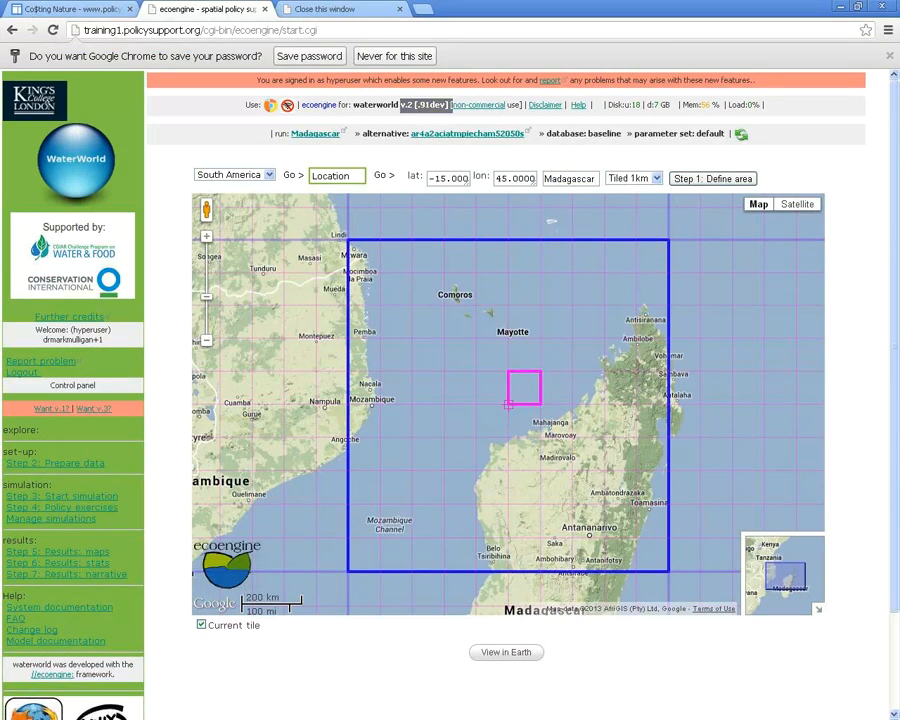
click(452, 105)
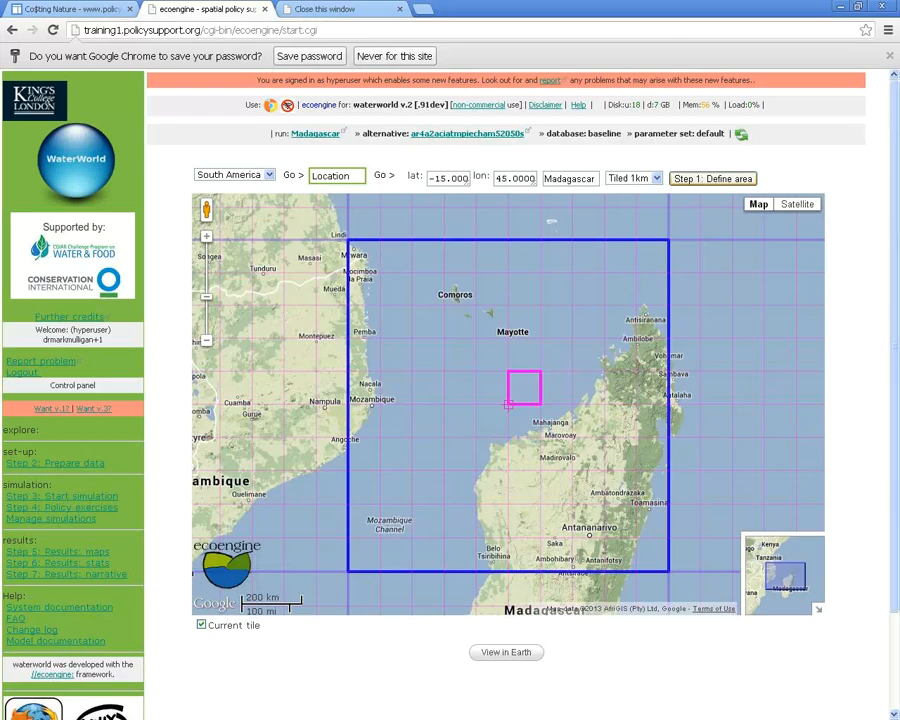
click(712, 178)
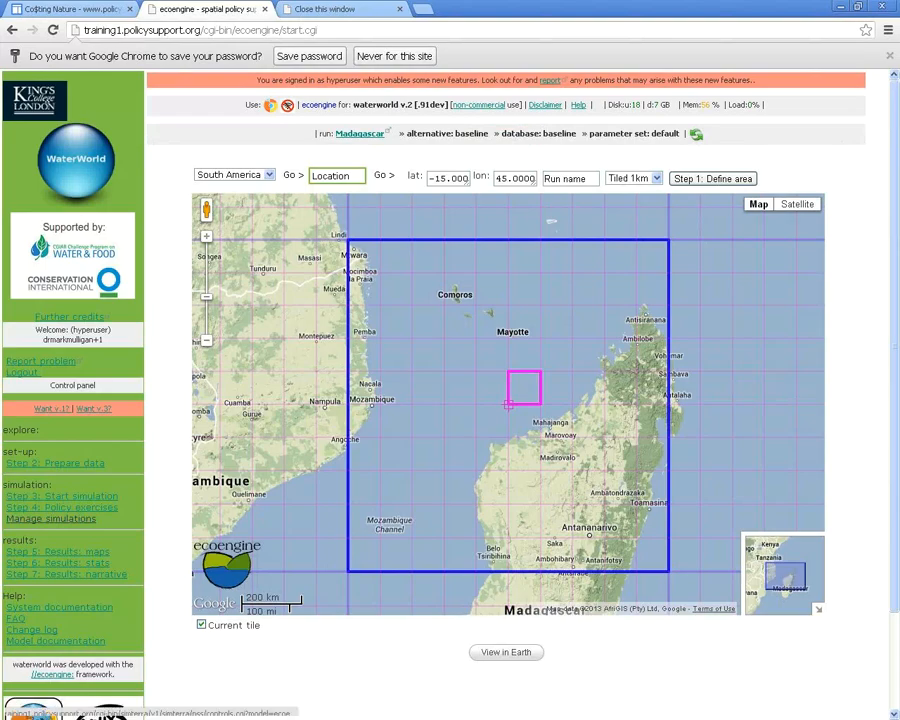
click(50, 518)
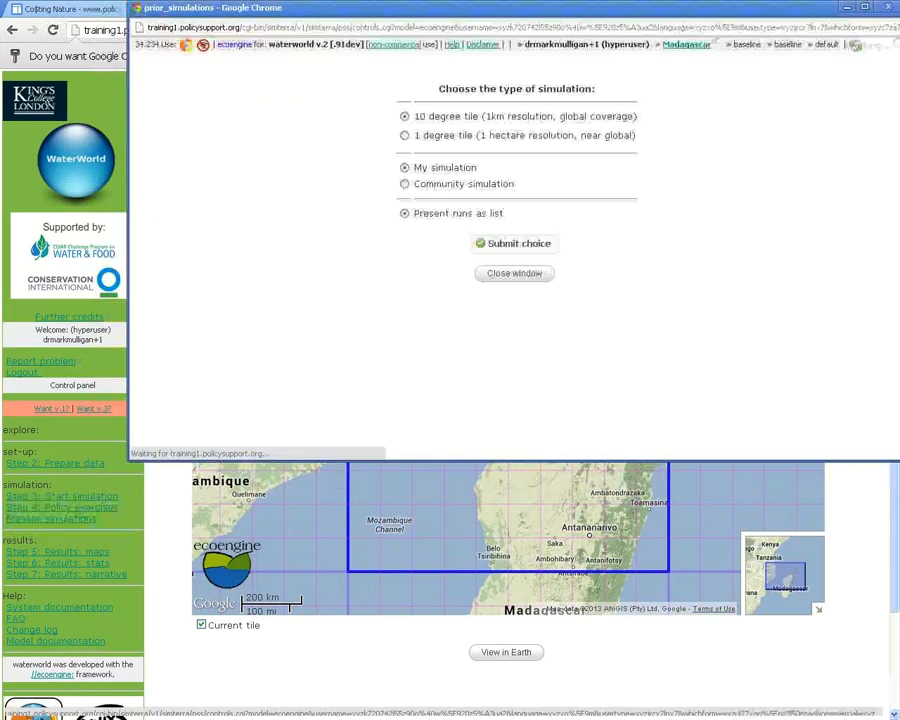
click(405, 136)
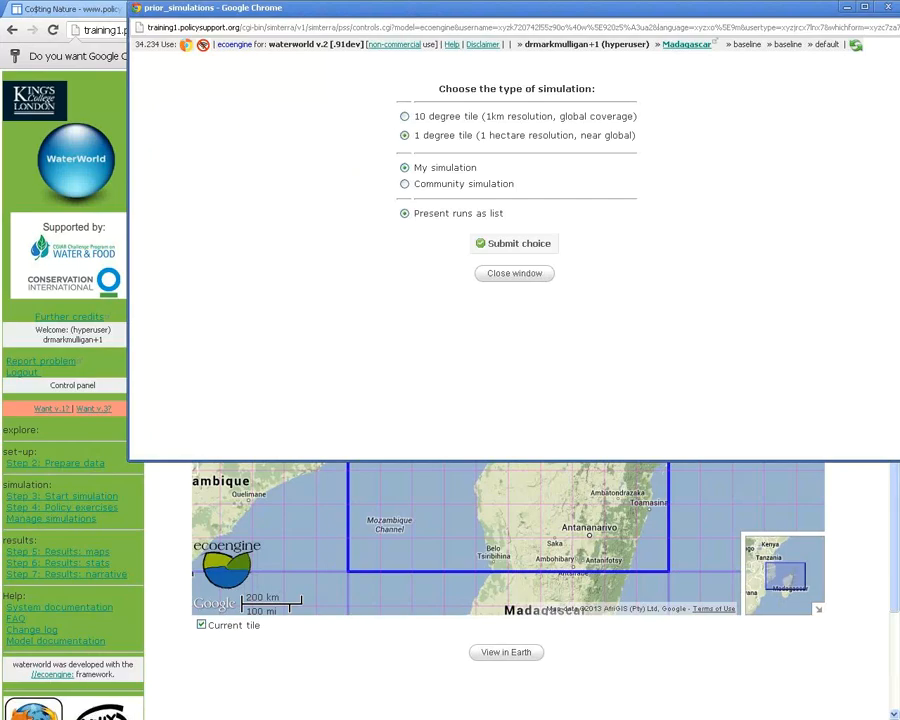
click(513, 243)
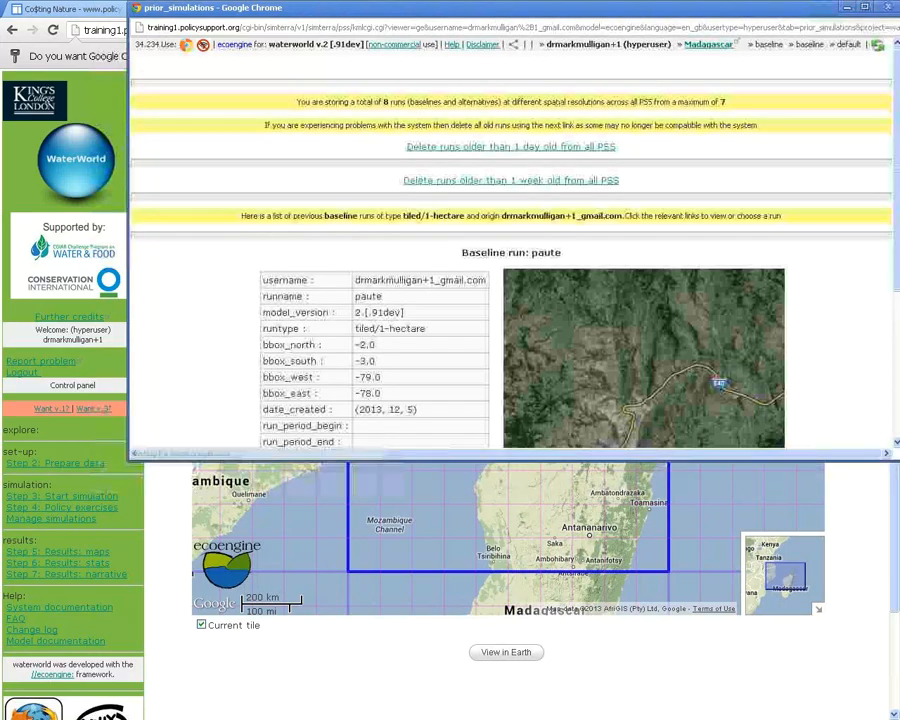
drag(297, 102, 725, 102)
click(725, 112)
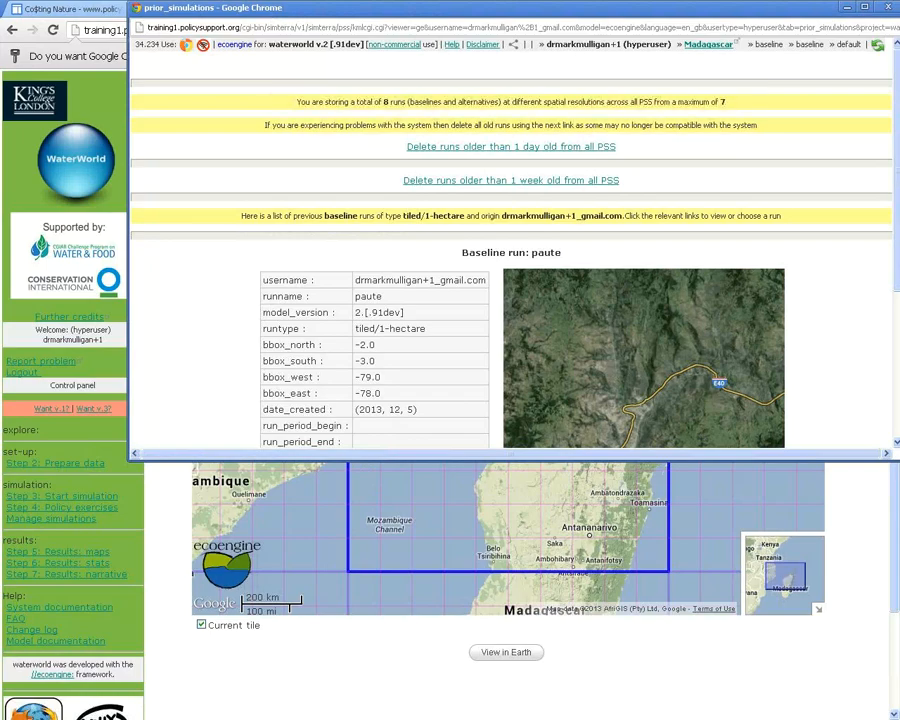
drag(500, 8, 464, 40)
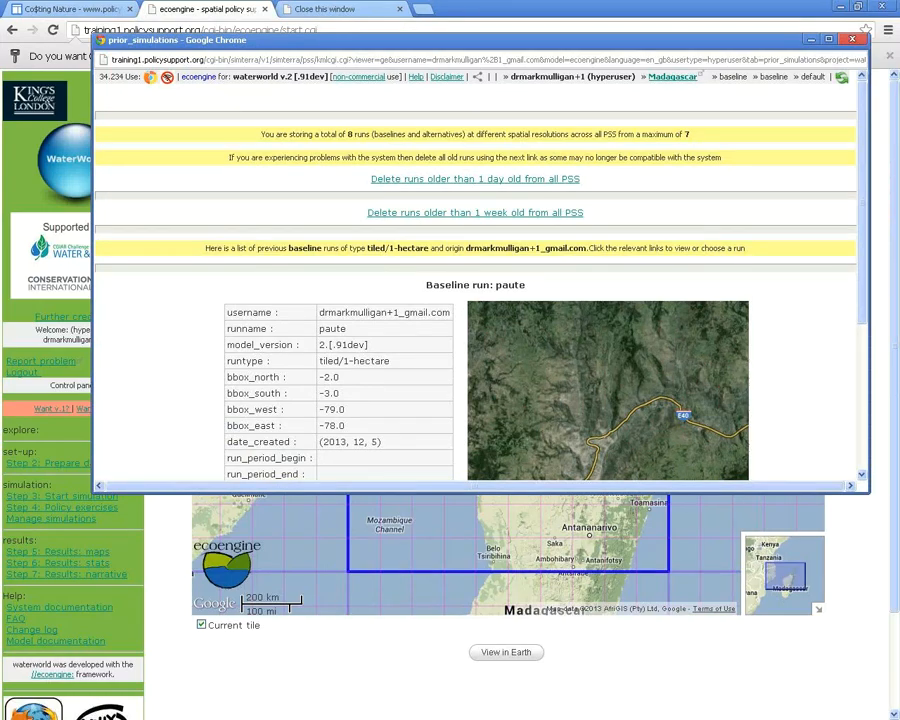
click(852, 39)
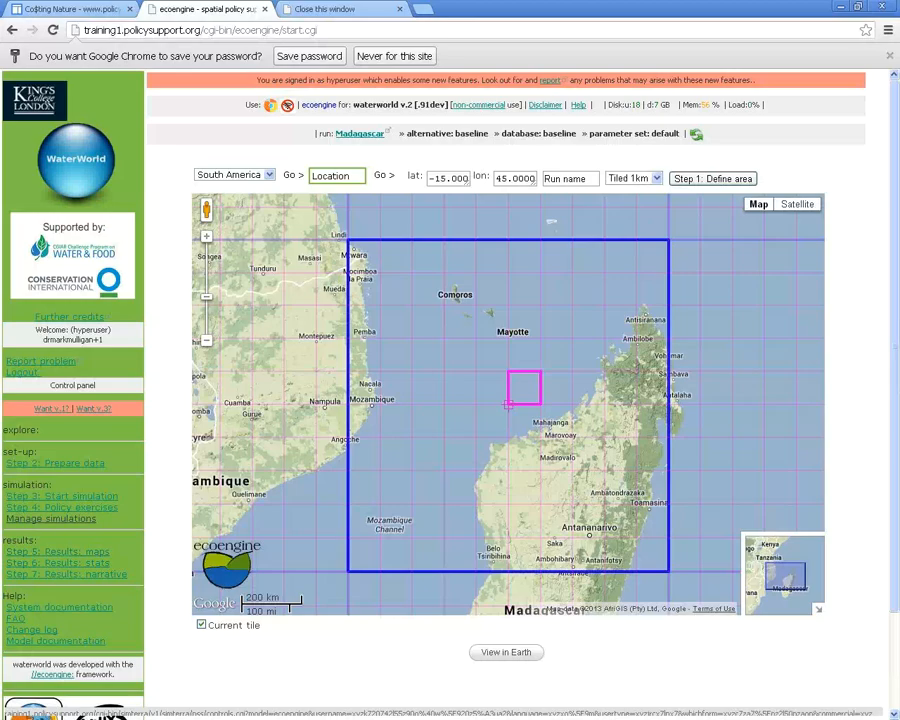
Open Manage simulations and list the stored 1-degree, 1-hectare baseline runs
click(51, 518)
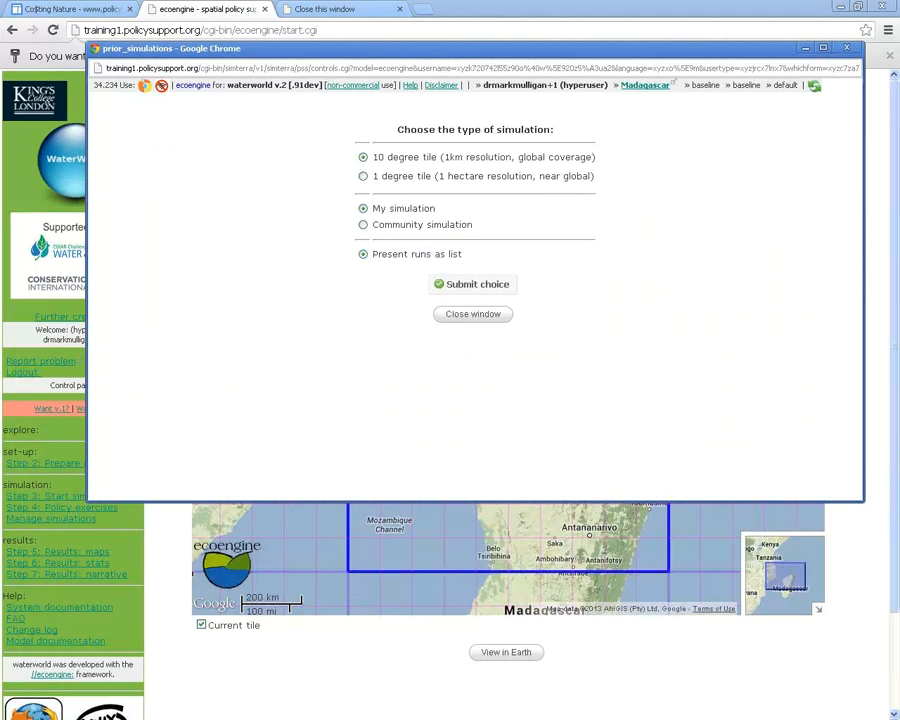
click(363, 176)
drag(372, 176, 476, 177)
click(476, 178)
click(472, 284)
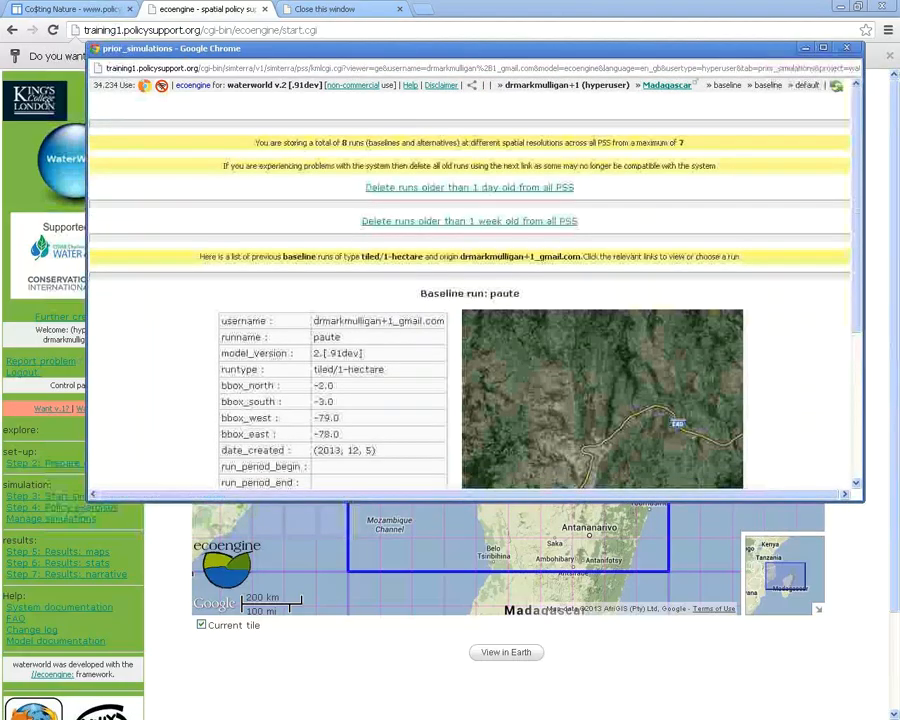
Request deletion of the paute baseline along with its associated alternatives
scroll(475, 280, down, 5)
scroll(475, 290, up, 5)
scroll(475, 290, down, 5)
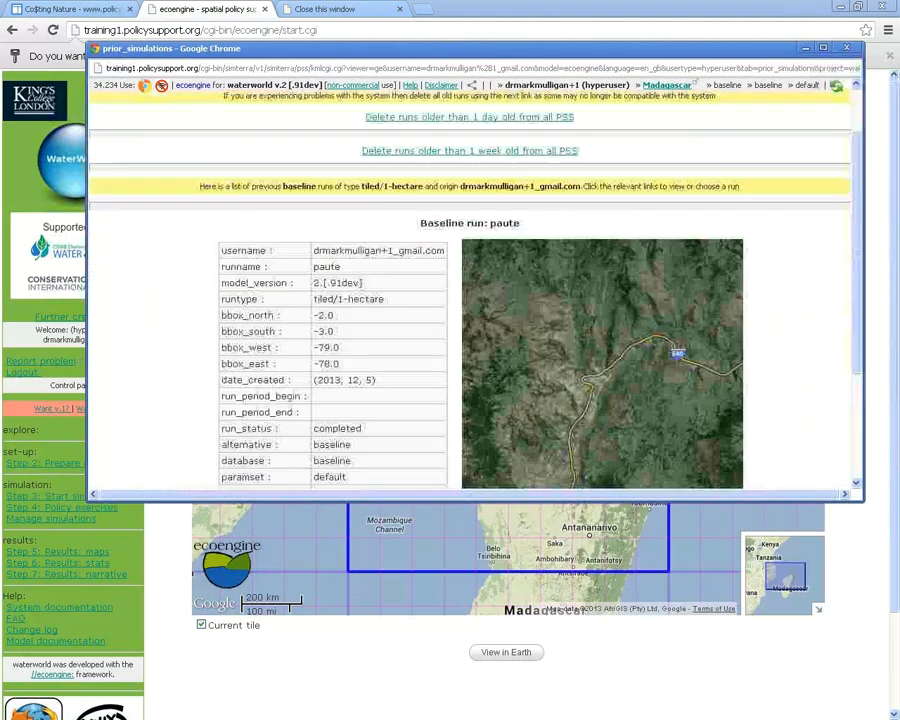
scroll(475, 290, up, 5)
scroll(475, 290, down, 5)
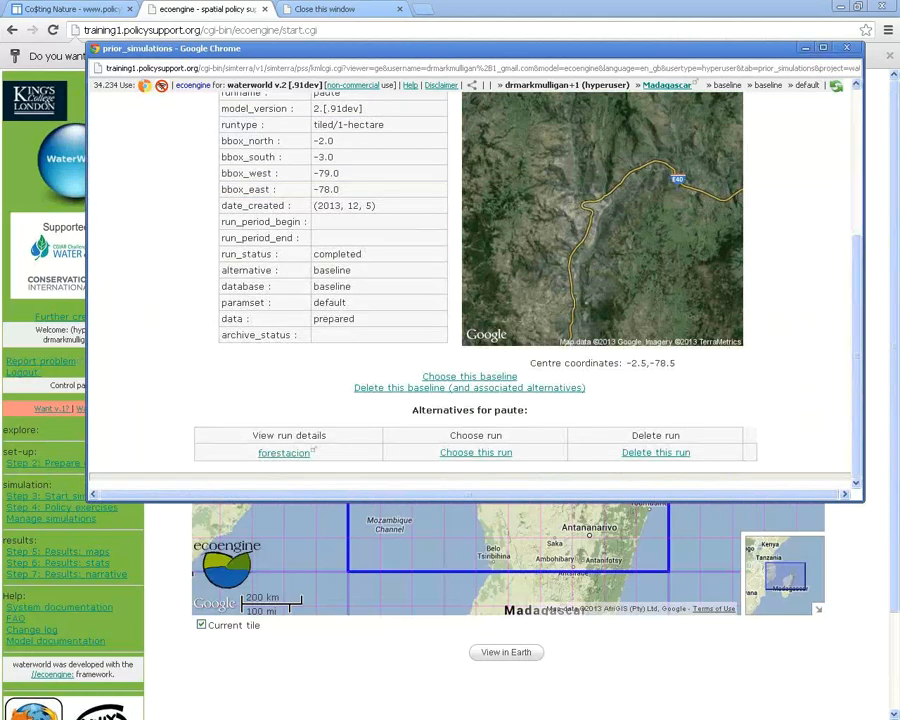
click(469, 387)
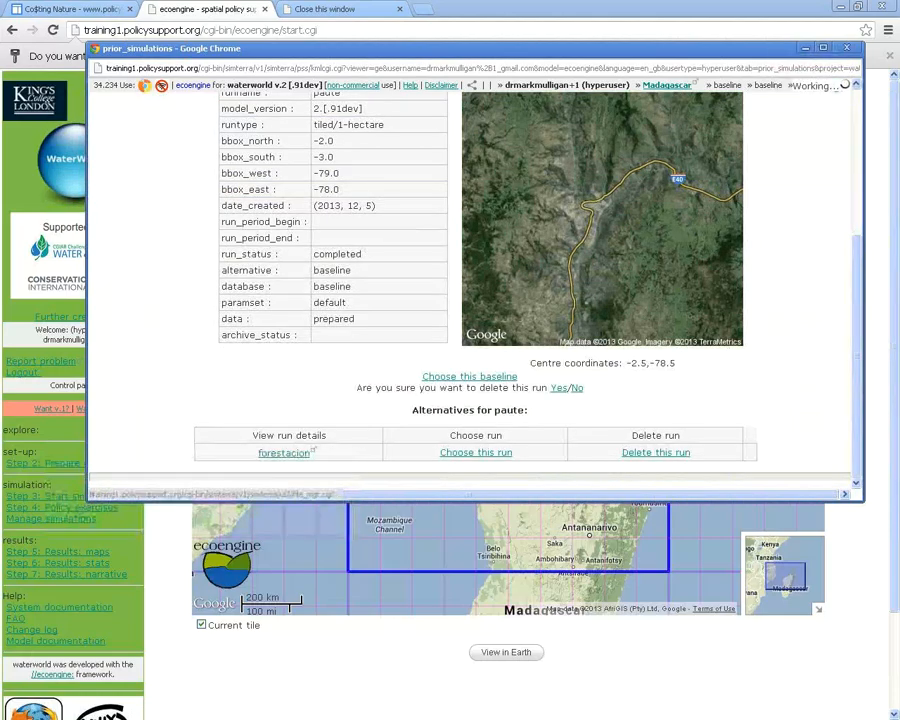
Delete the paute baseline run and its forestacion alternative
click(558, 387)
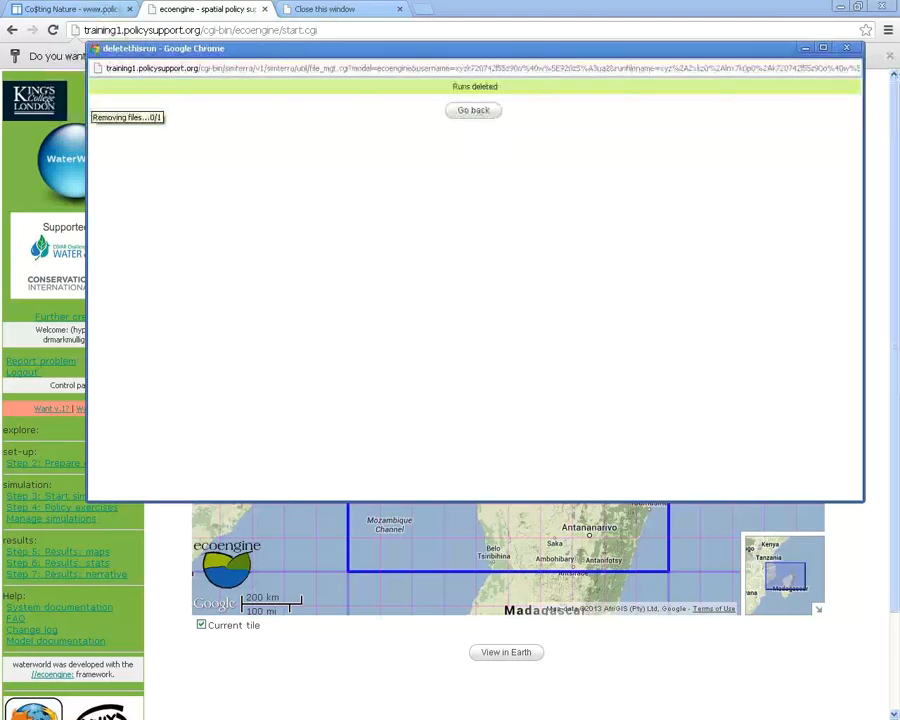
right_click(481, 165)
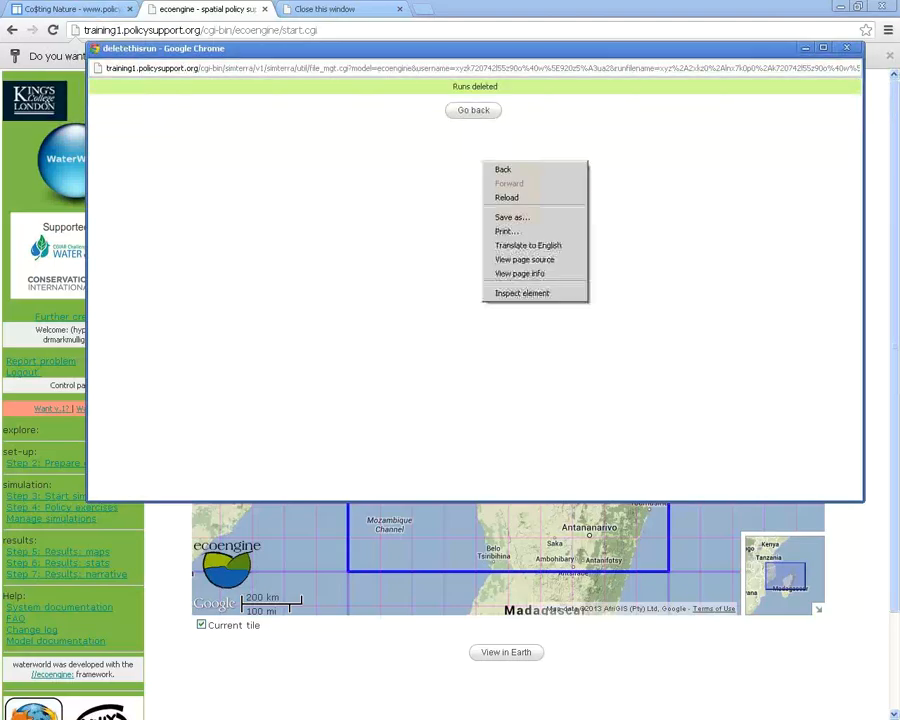
click(494, 169)
click(656, 452)
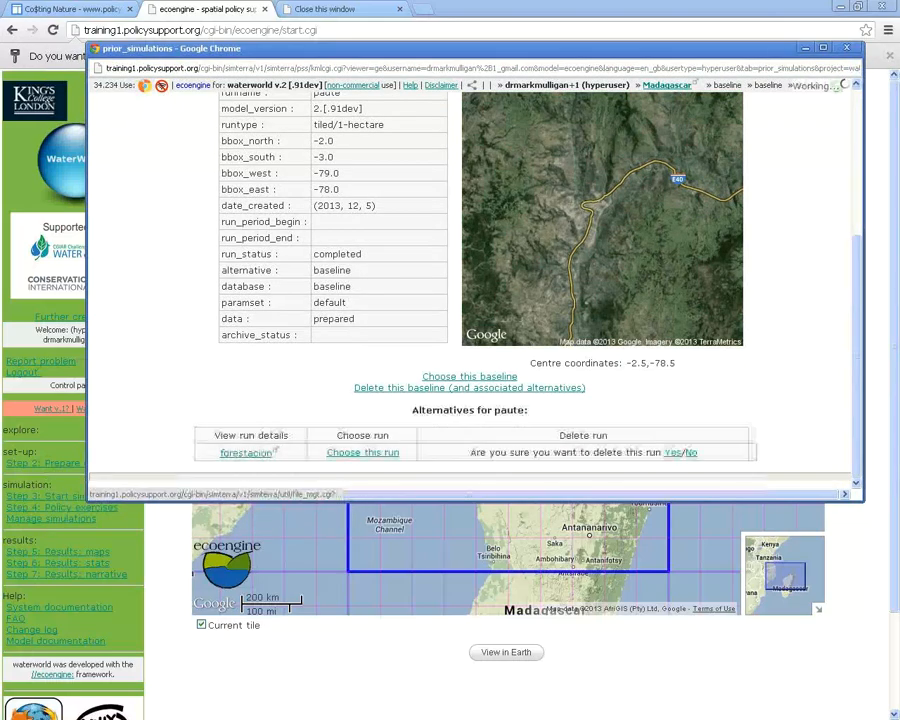
click(671, 452)
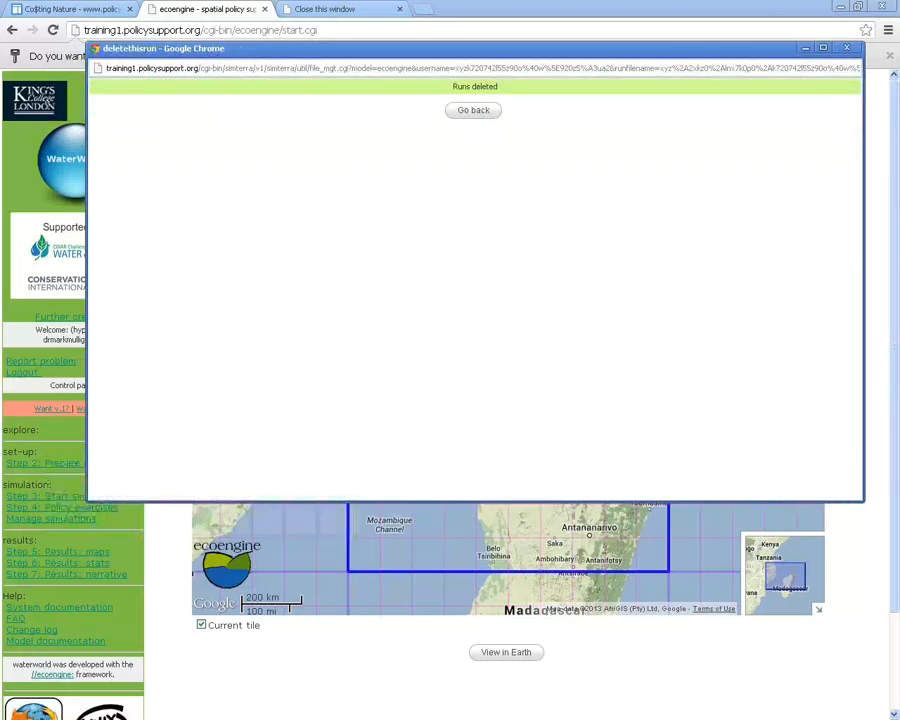
Return to the run list and refresh it, now showing 6 stored runs
click(473, 110)
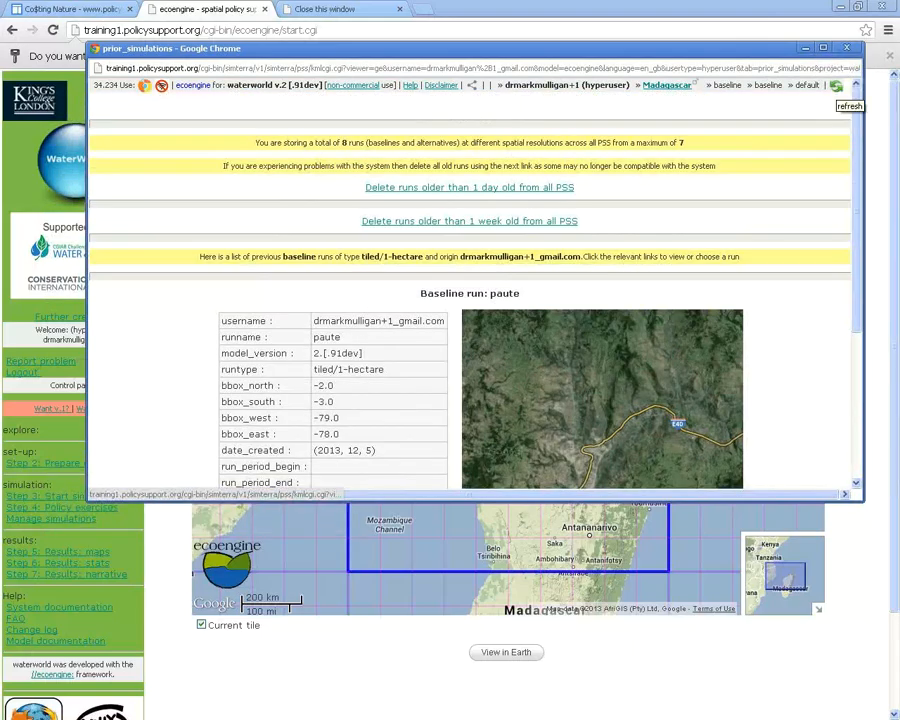
click(836, 87)
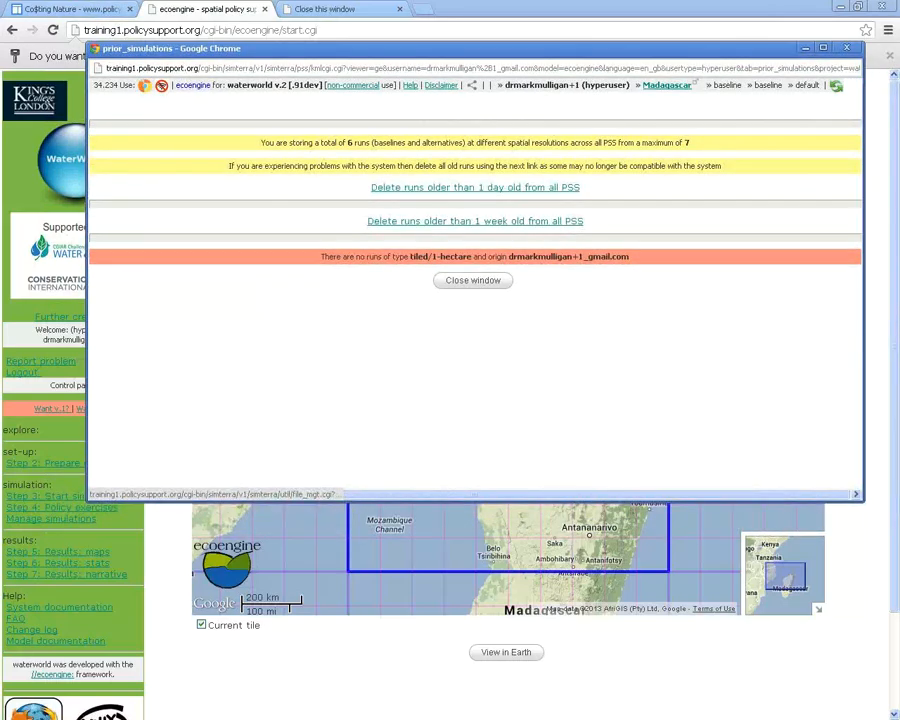
double_click(349, 142)
Close the stored-runs list and briefly open the Madagascar run's details window
click(250, 100)
click(473, 280)
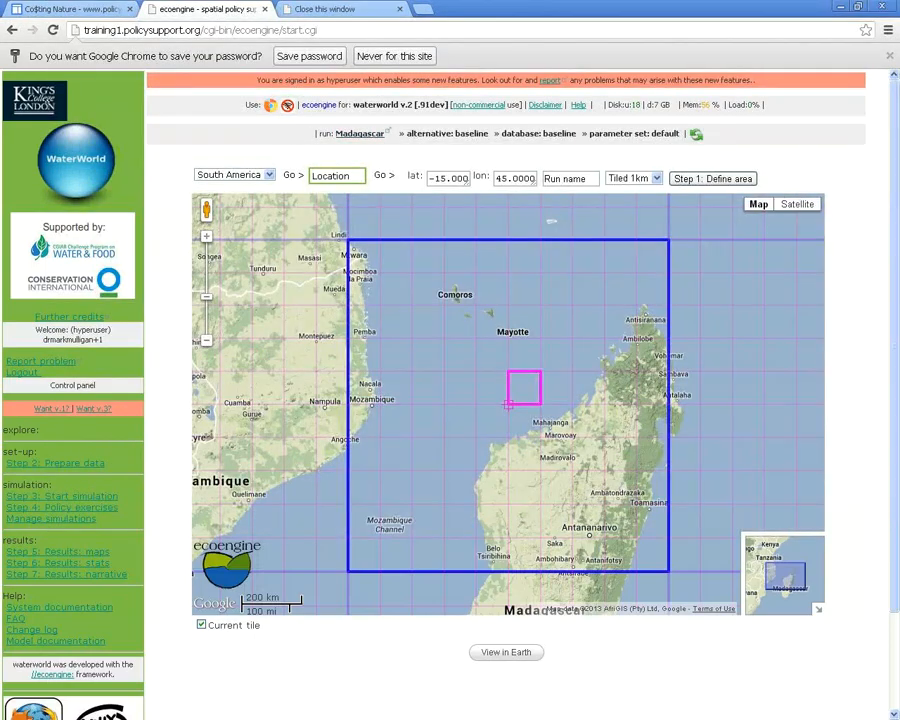
click(366, 134)
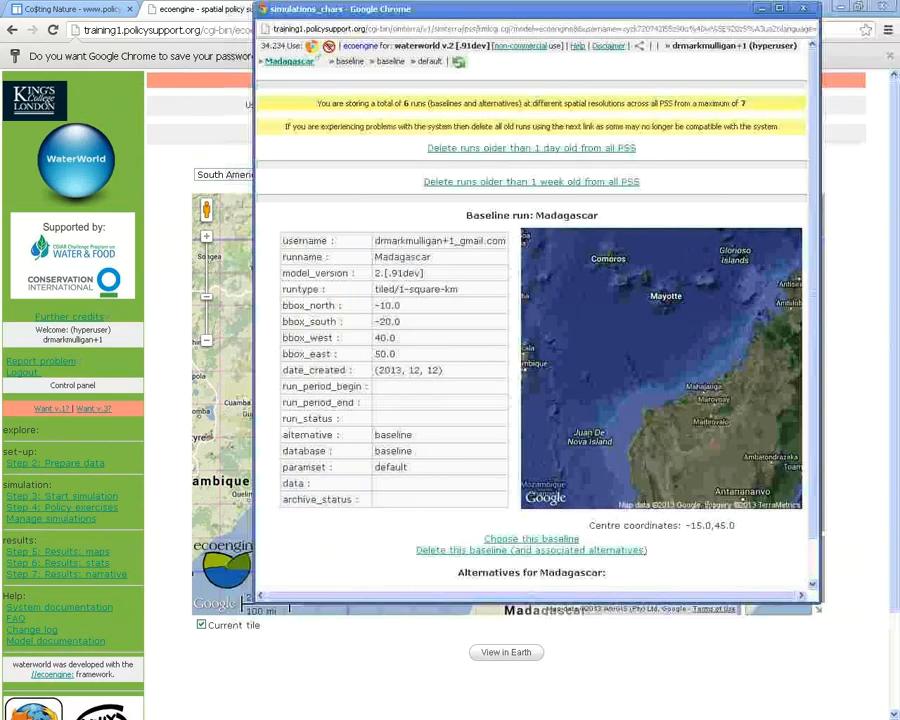
drag(400, 8, 406, 63)
click(810, 63)
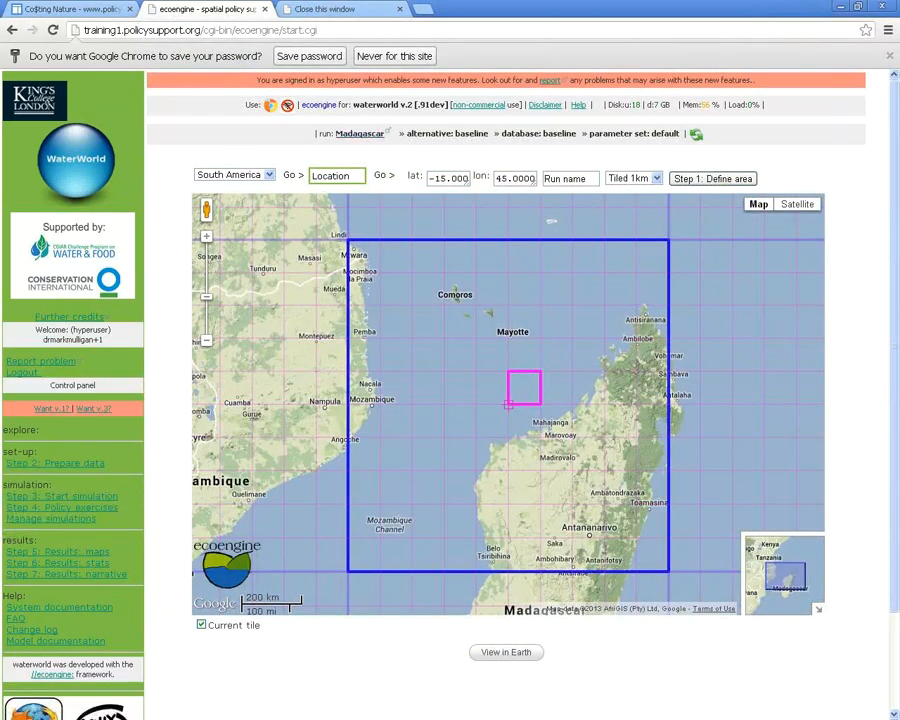
Reopen the Madagascar baseline details and scroll to its Alternatives section, which lists none
click(360, 133)
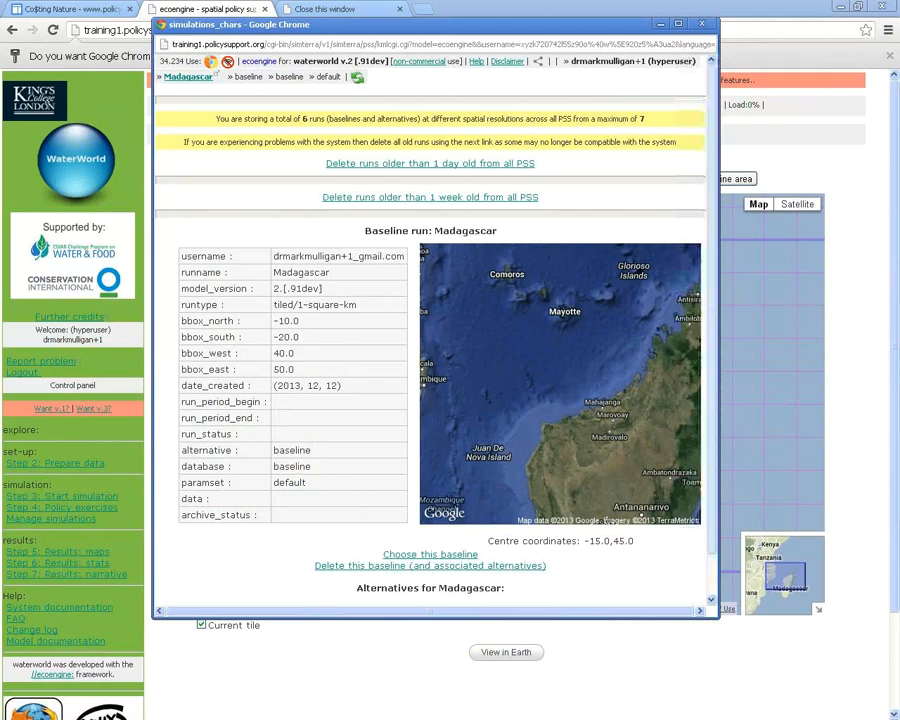
scroll(430, 400, down, 1)
scroll(430, 400, up, 1)
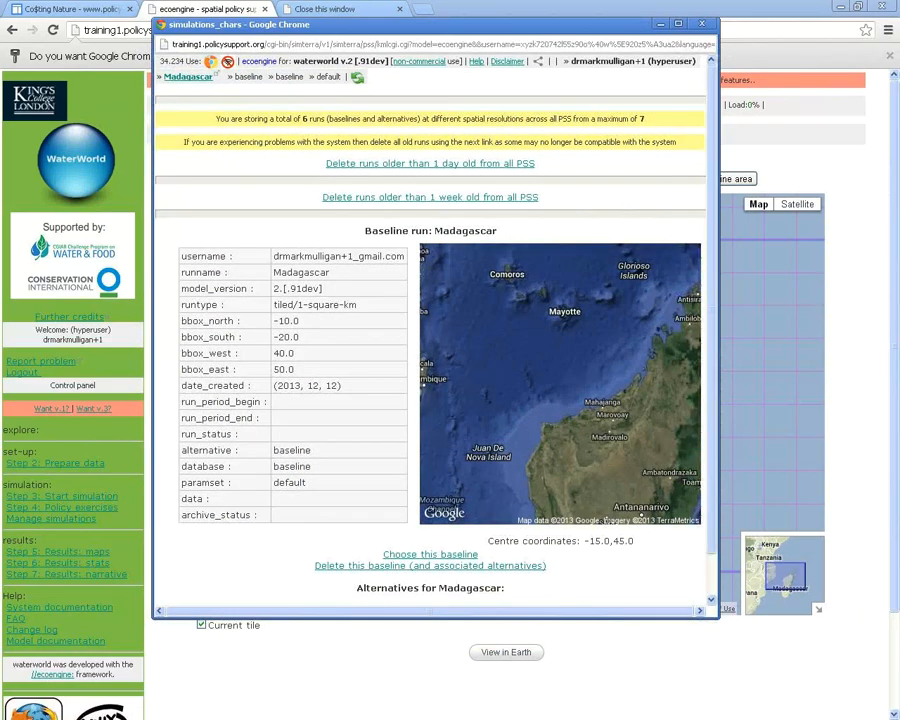
scroll(430, 400, down, 1)
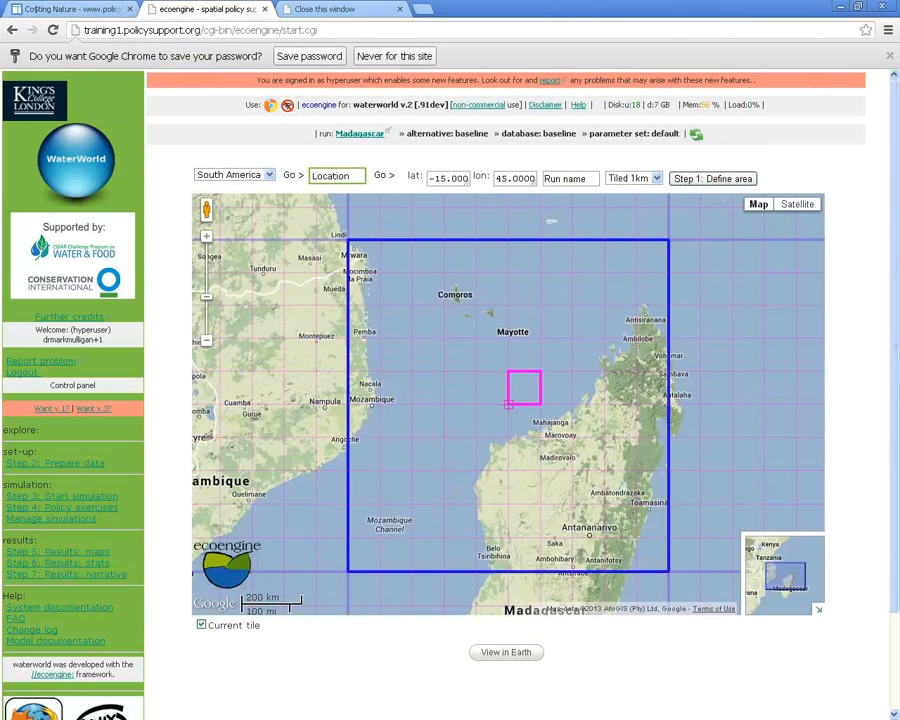
mouse_move(758, 204)
Open the Madagascar run's input data and list the 155 maps in the simterra database
click(60, 496)
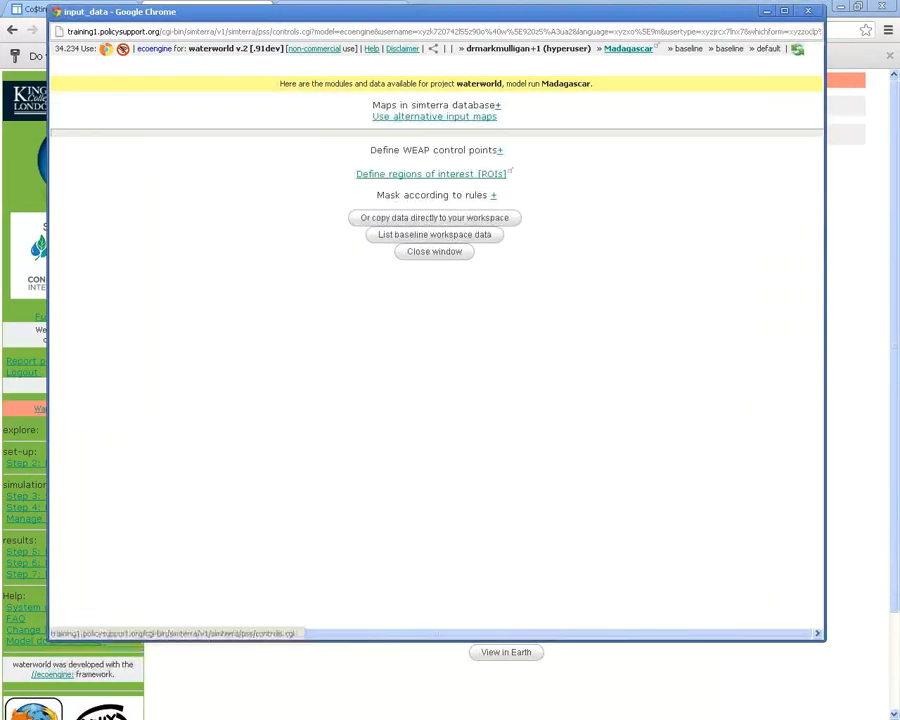
click(497, 104)
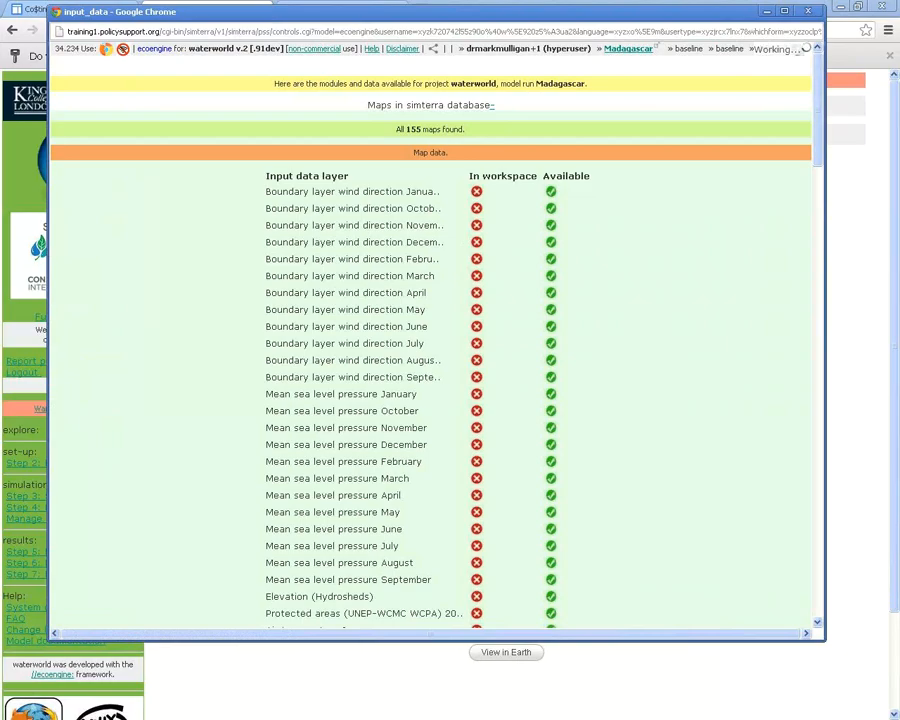
drag(396, 129, 468, 130)
click(468, 130)
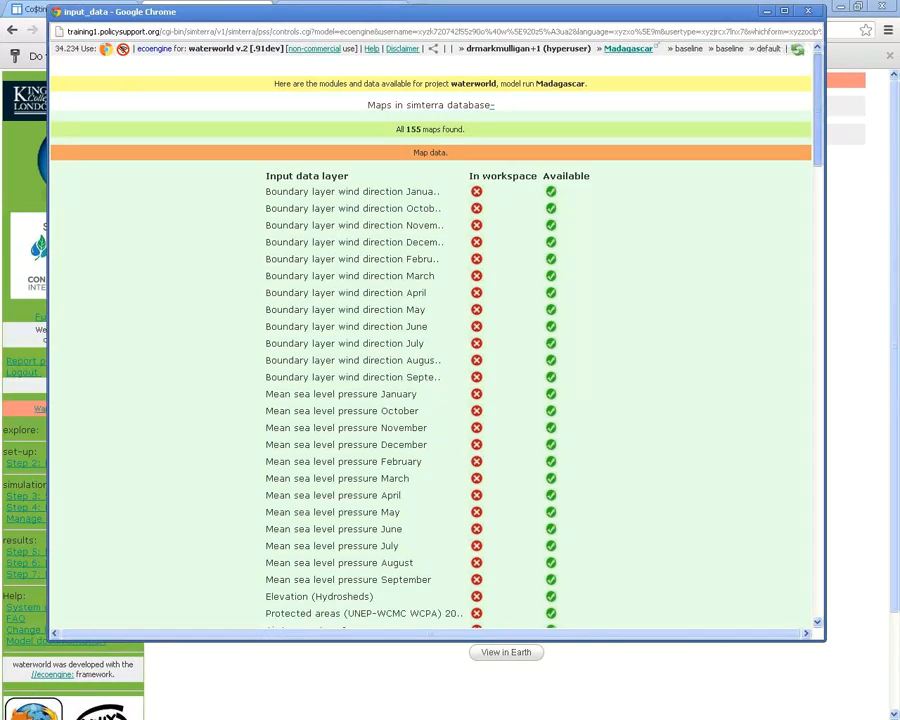
Expand the Mask according to rules form at the bottom of the map list
scroll(430, 340, down, 6)
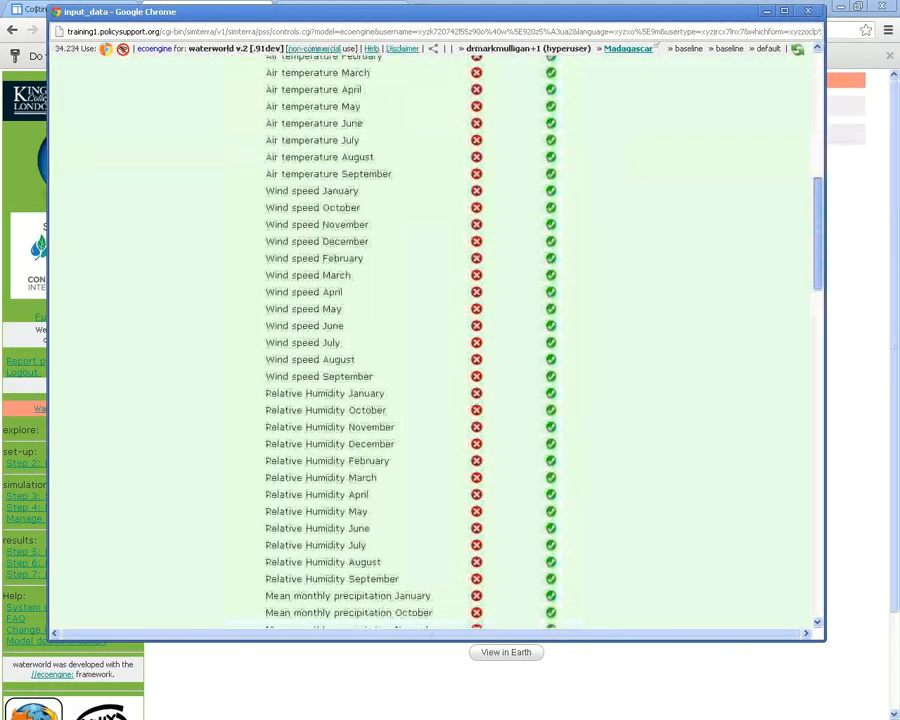
scroll(430, 340, down, 18)
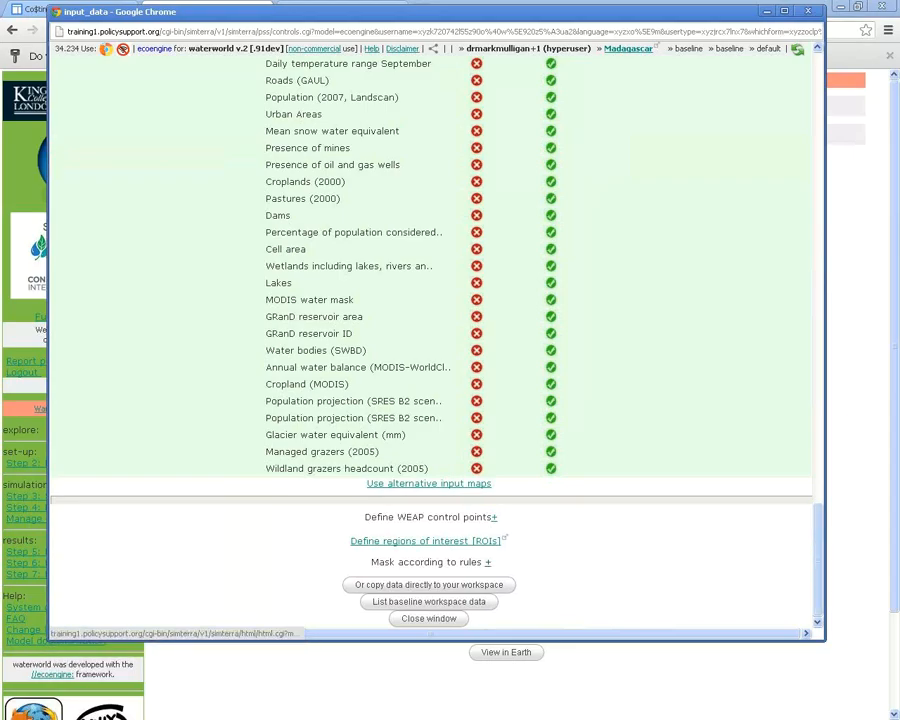
click(487, 562)
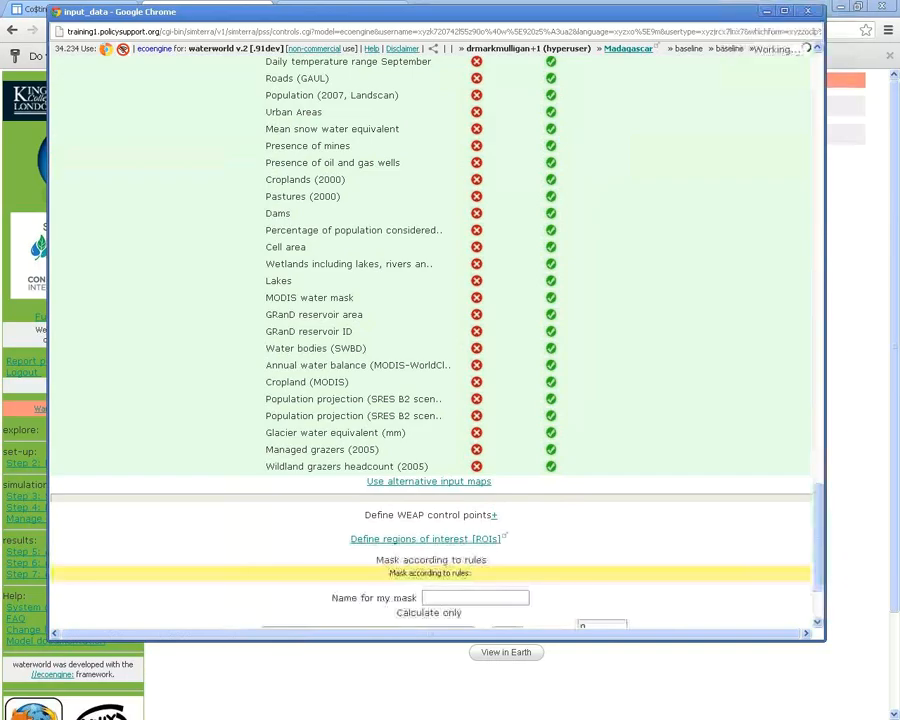
Select Hydrosheds basins as the mask rule's layer, showing its unique basin ID map
drag(818, 538, 818, 566)
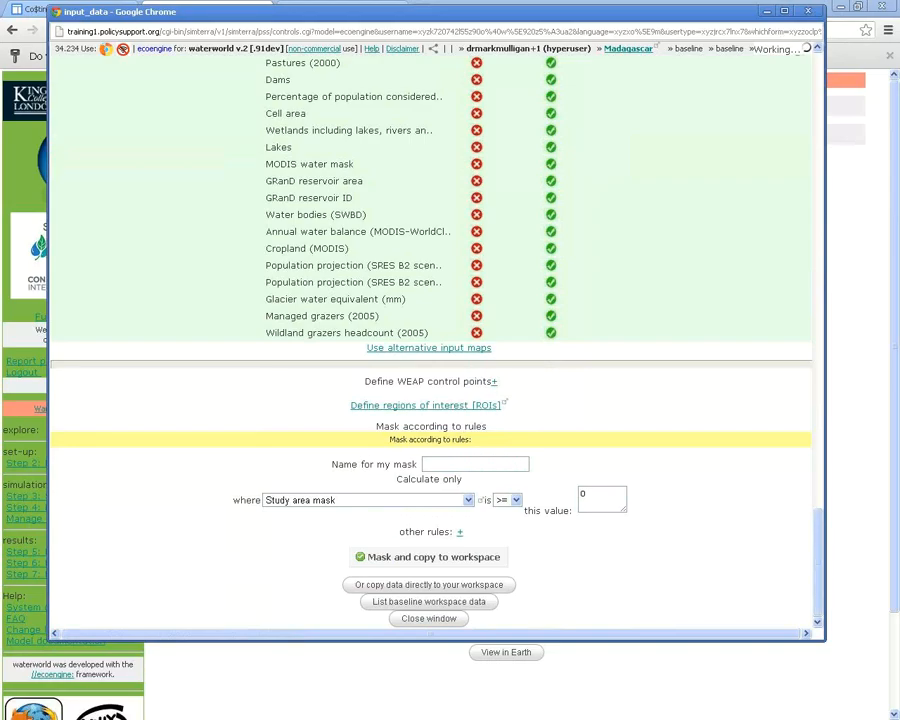
click(467, 500)
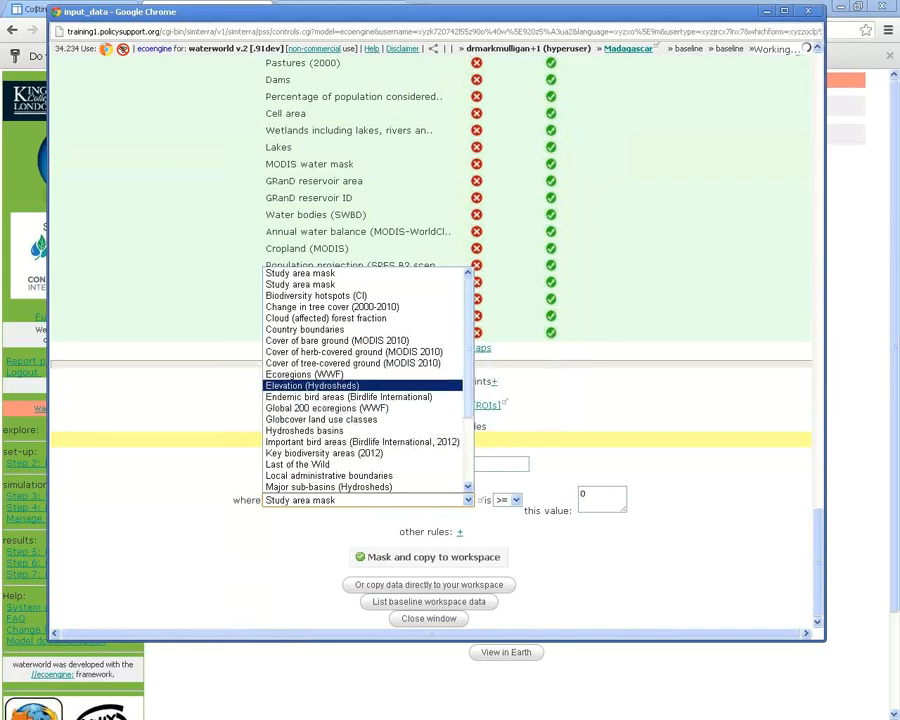
mouse_move(468, 385)
mouse_down()
mouse_move(468, 393)
mouse_move(468, 385)
mouse_up()
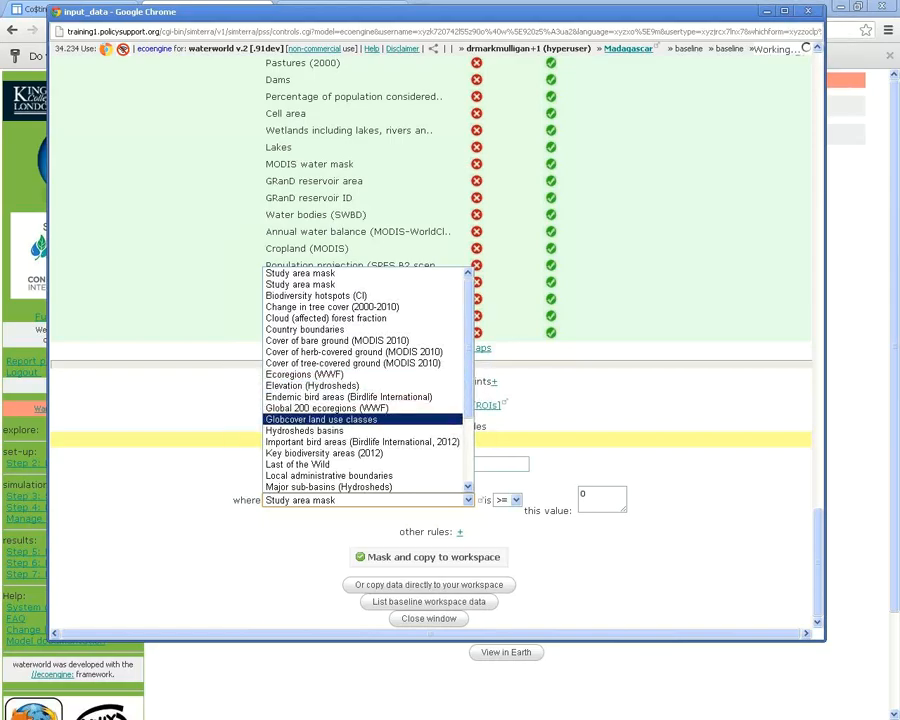
click(305, 431)
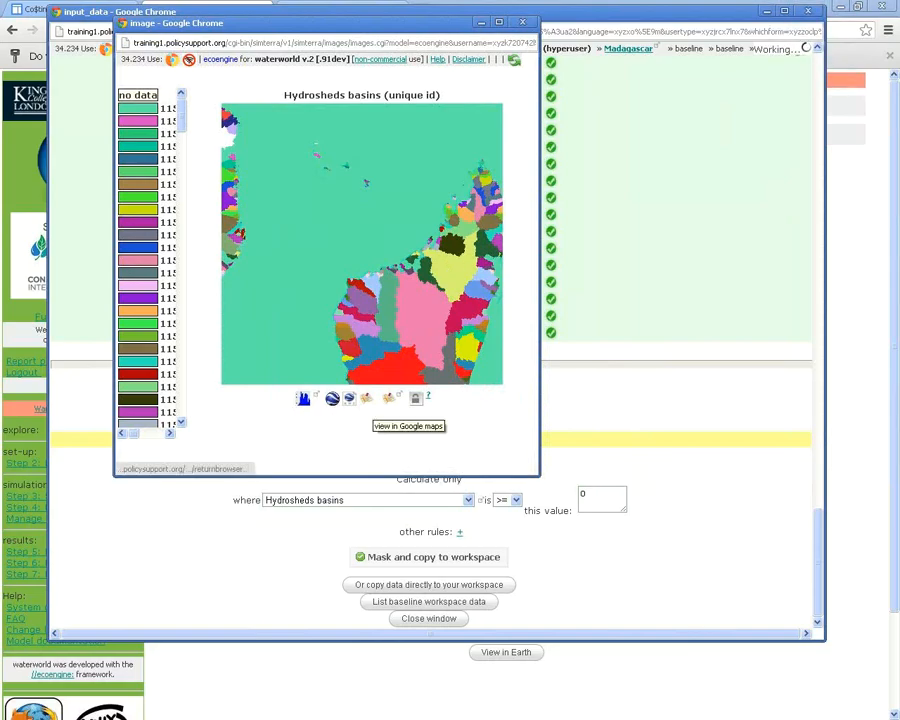
Find basin ID 137290 on the interactive Google map of Hydrosheds basins
click(388, 398)
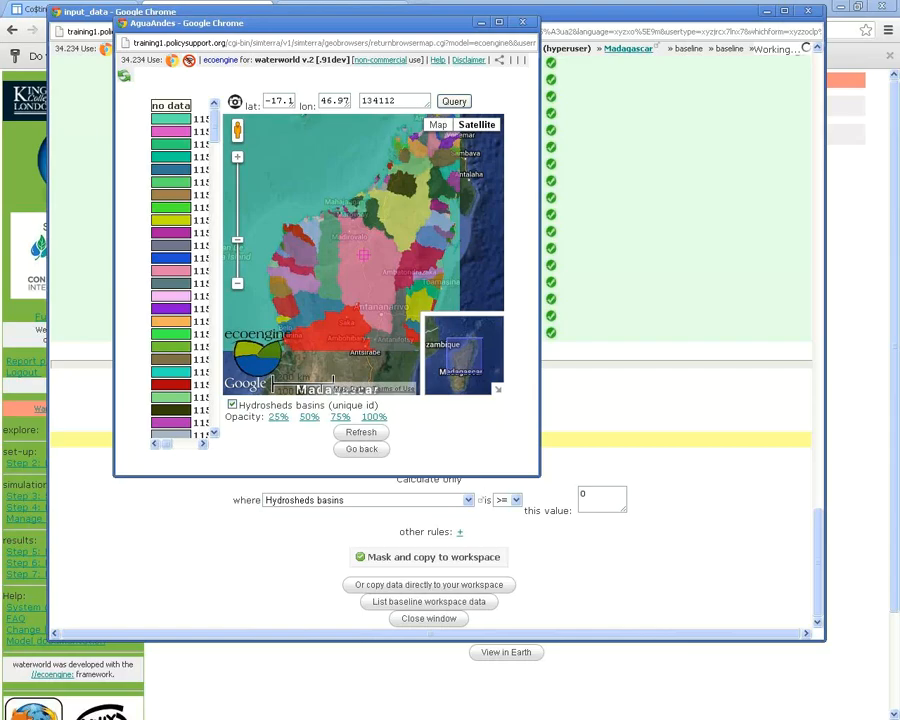
drag(398, 101, 361, 101)
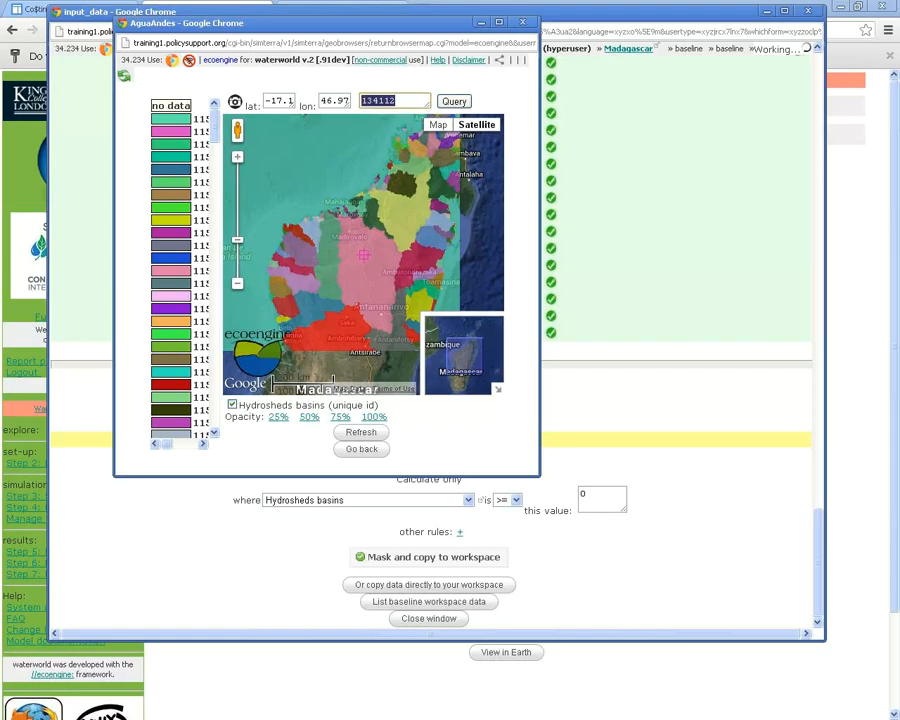
drag(463, 163, 397, 180)
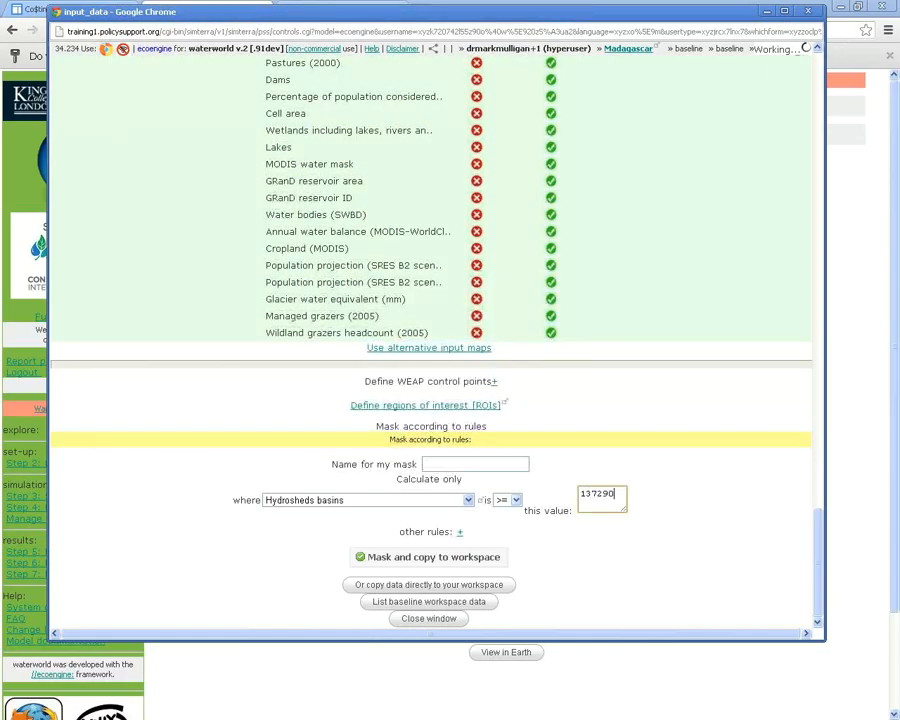
Set the rule to Hydrosheds basins = 137290 and add a second rule row
click(508, 500)
click(508, 518)
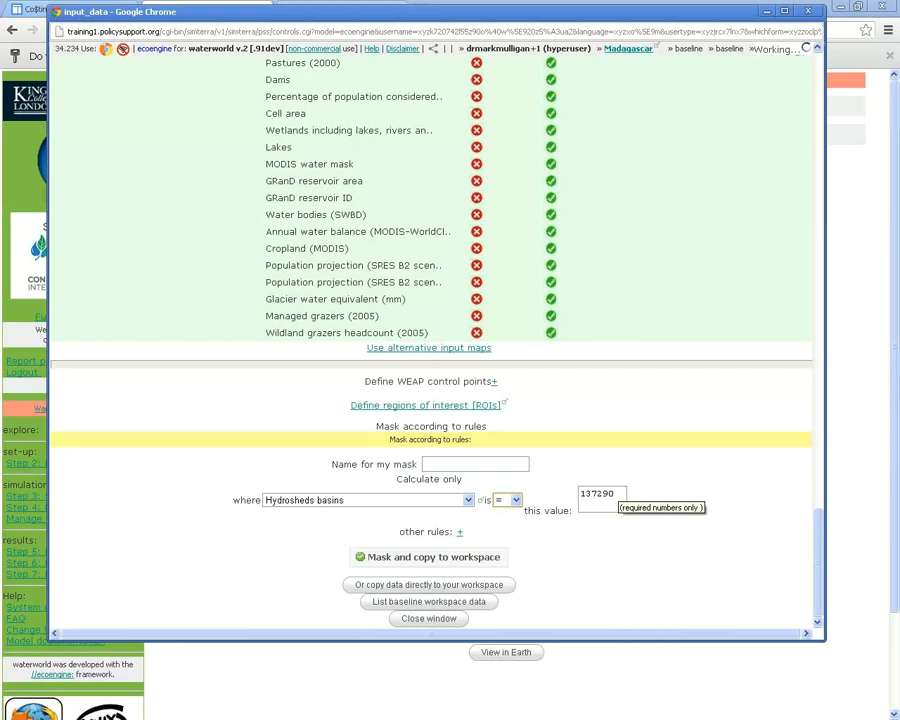
click(459, 531)
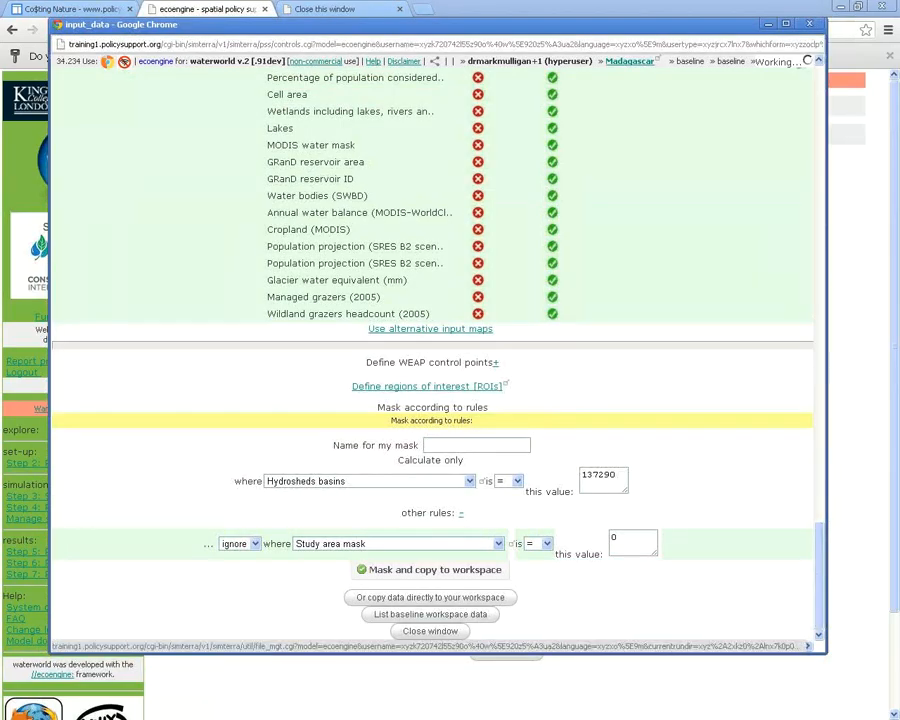
Mask the input data to basin 137290 and copy it to the workspace
click(430, 597)
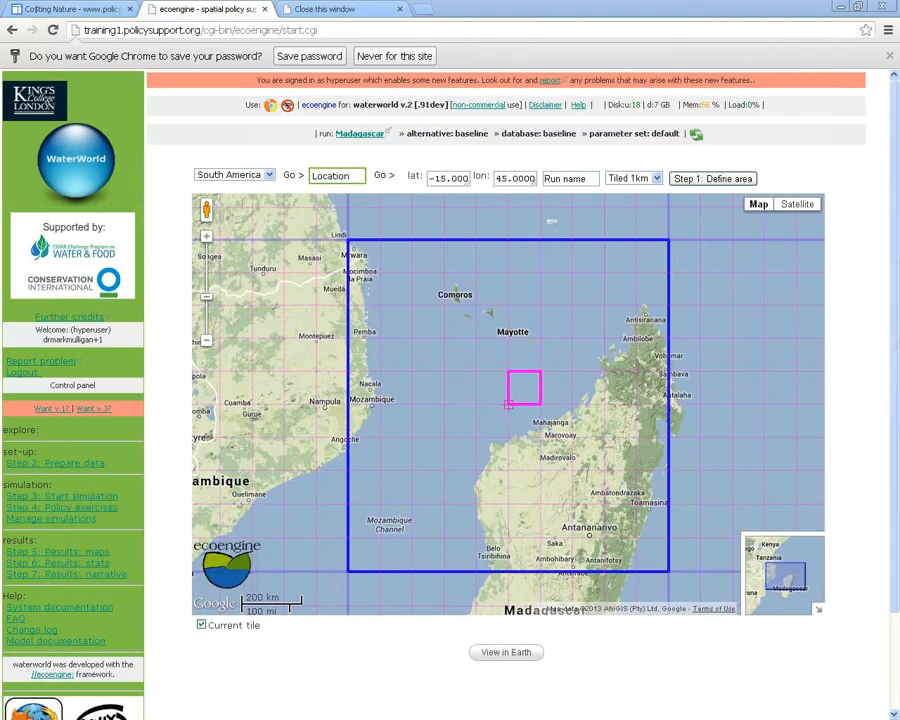
scroll(508, 400, down, 2)
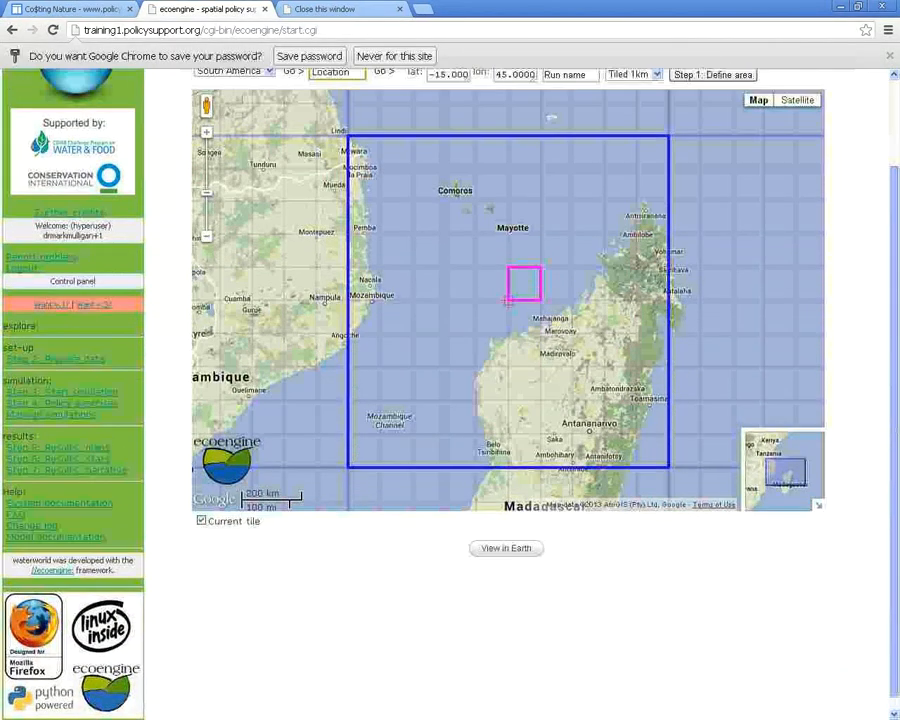
scroll(508, 400, up, 2)
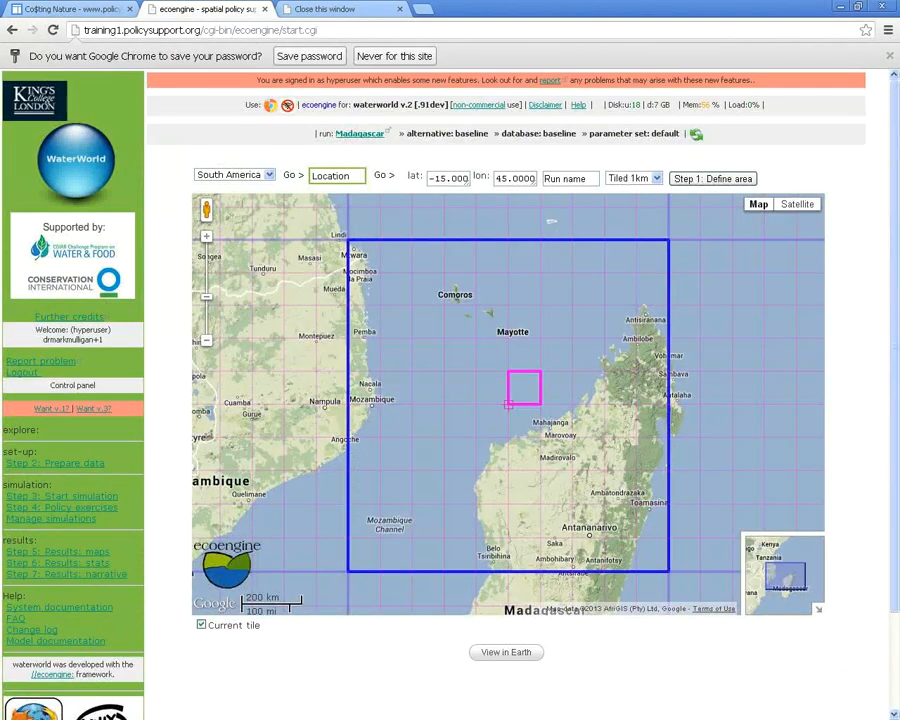
drag(350, 104, 446, 104)
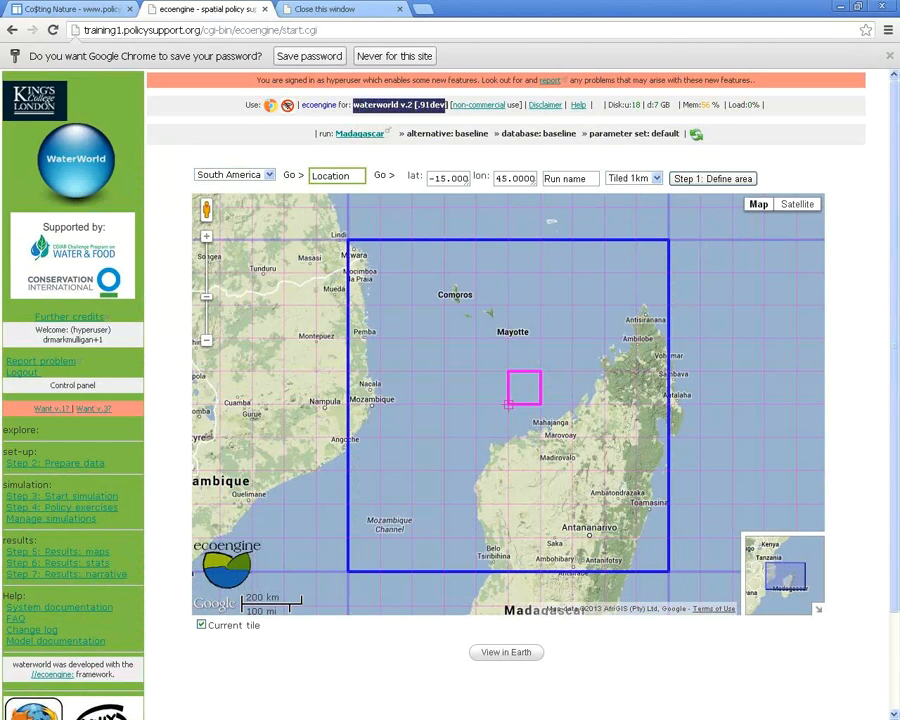
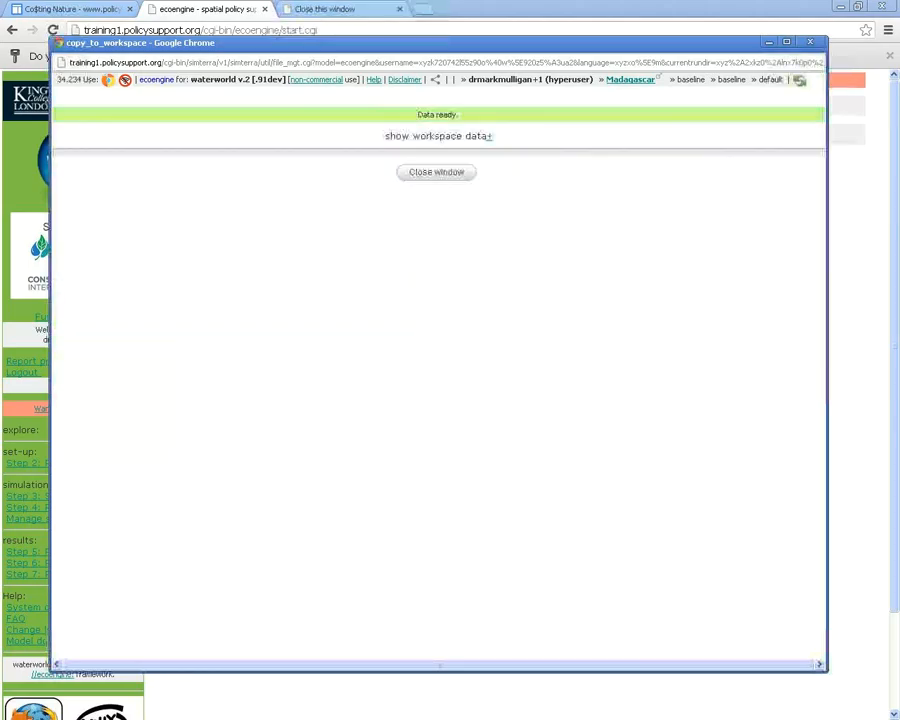
Expand the workspace data and browse the Madagascar datasets, including wind-direction and MODIS 2010 ground-cover layers
click(489, 137)
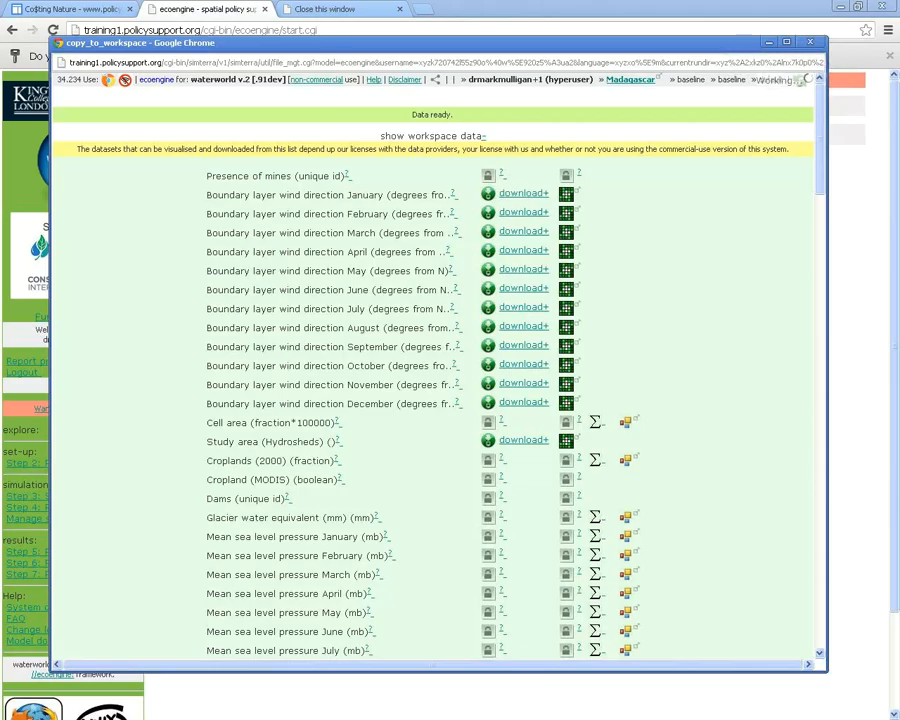
scroll(437, 380, down, 15)
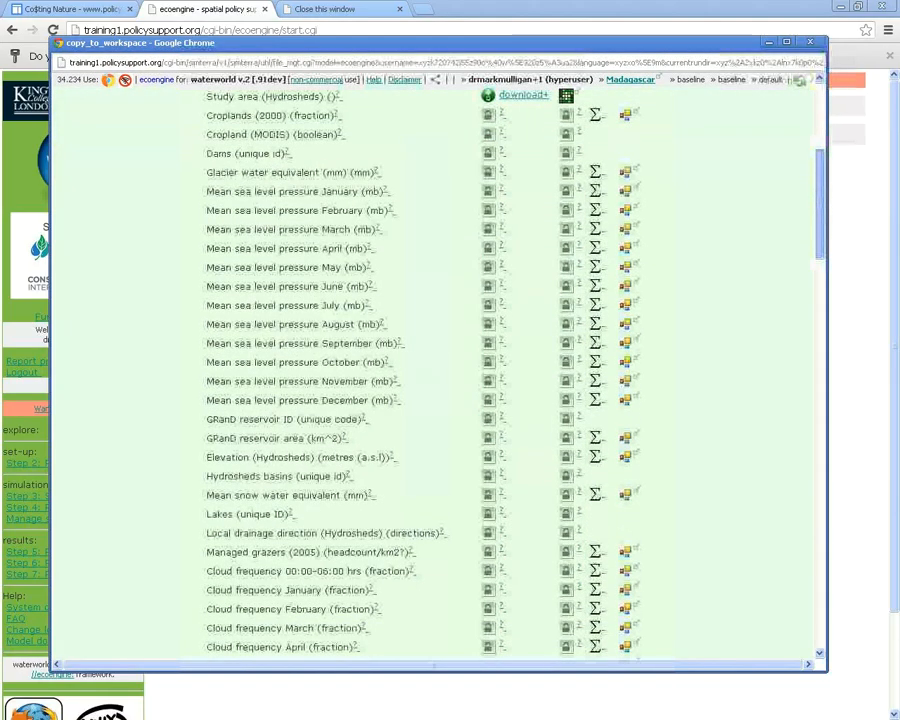
scroll(437, 380, up, 15)
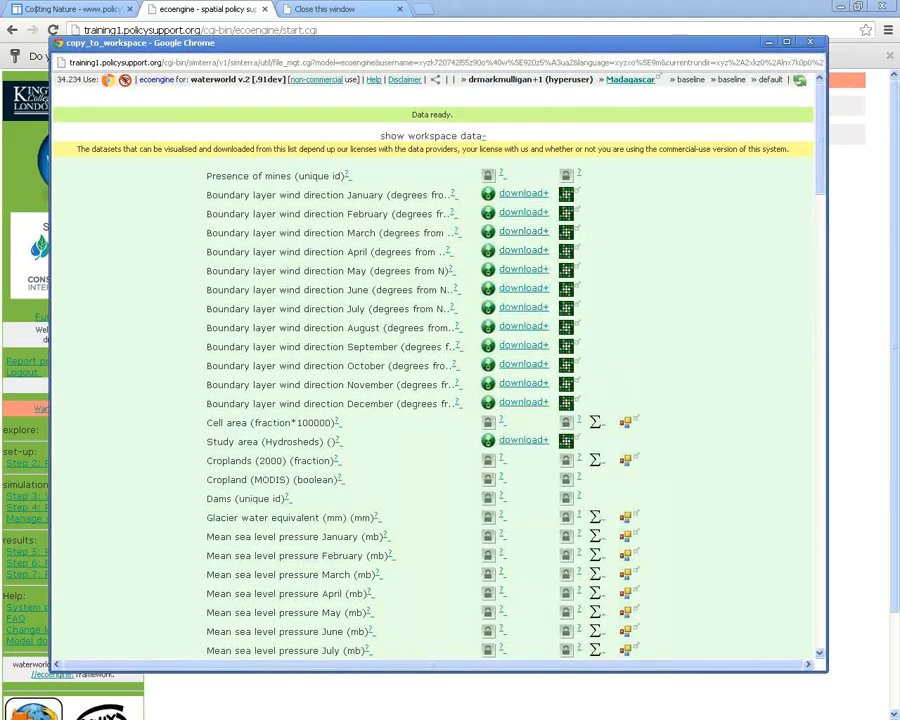
scroll(437, 380, down, 3)
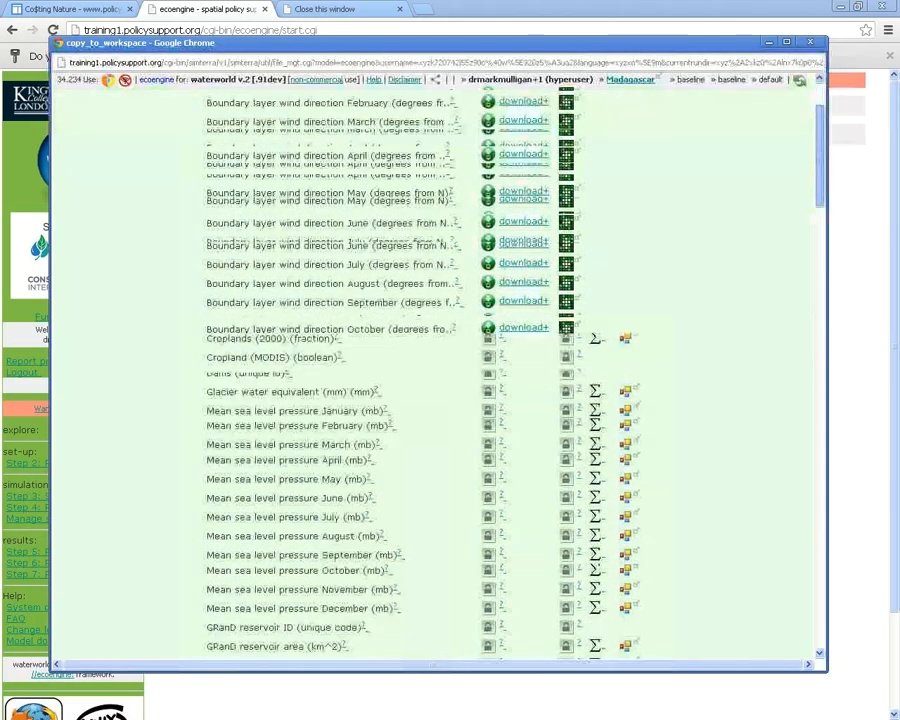
scroll(437, 380, down, 10)
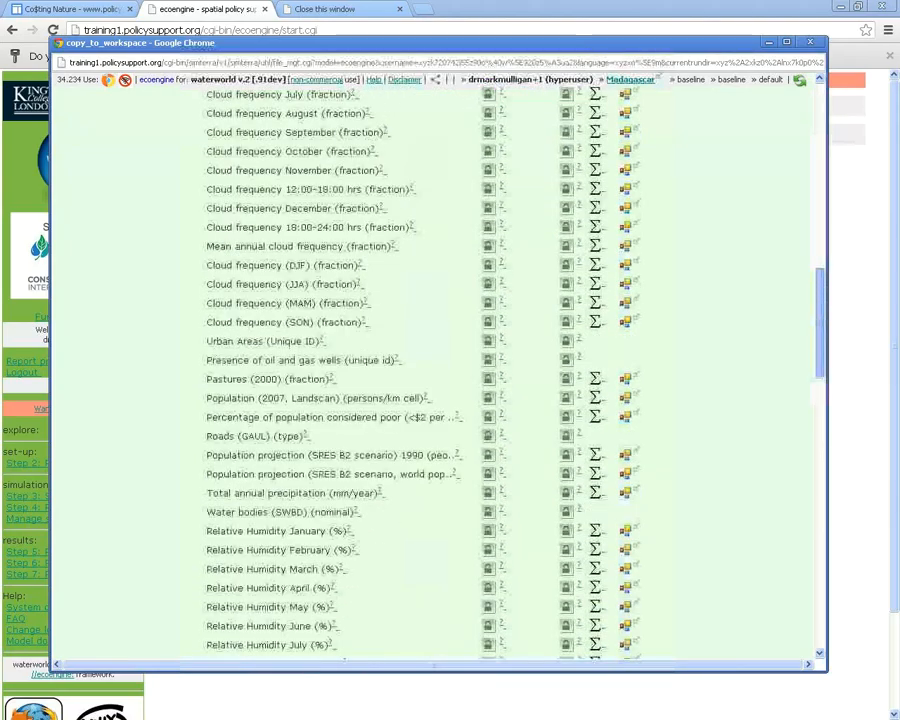
scroll(437, 380, down, 15)
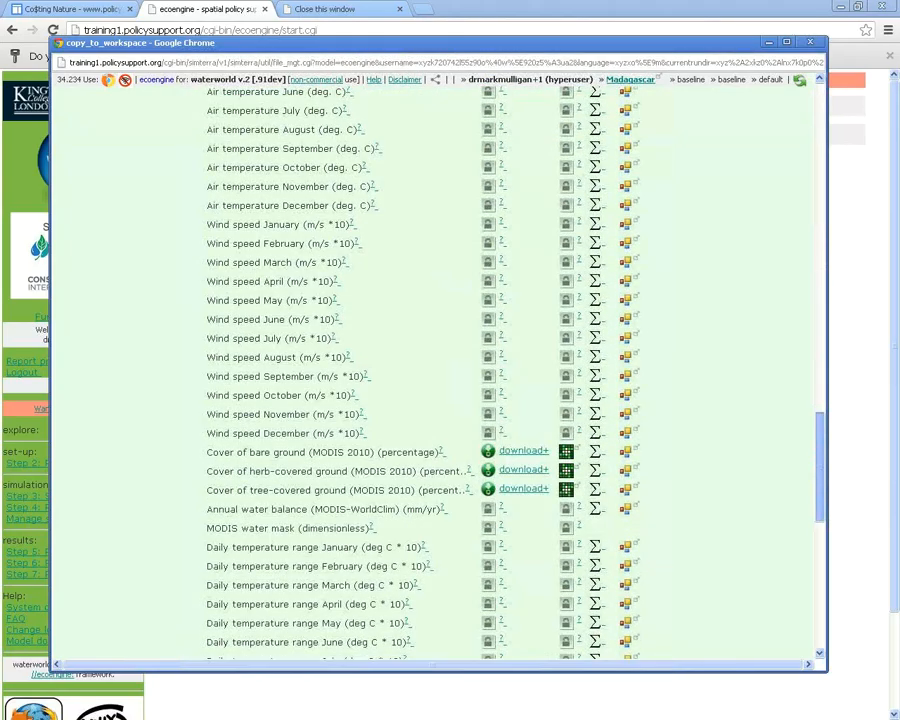
scroll(437, 380, down, 7)
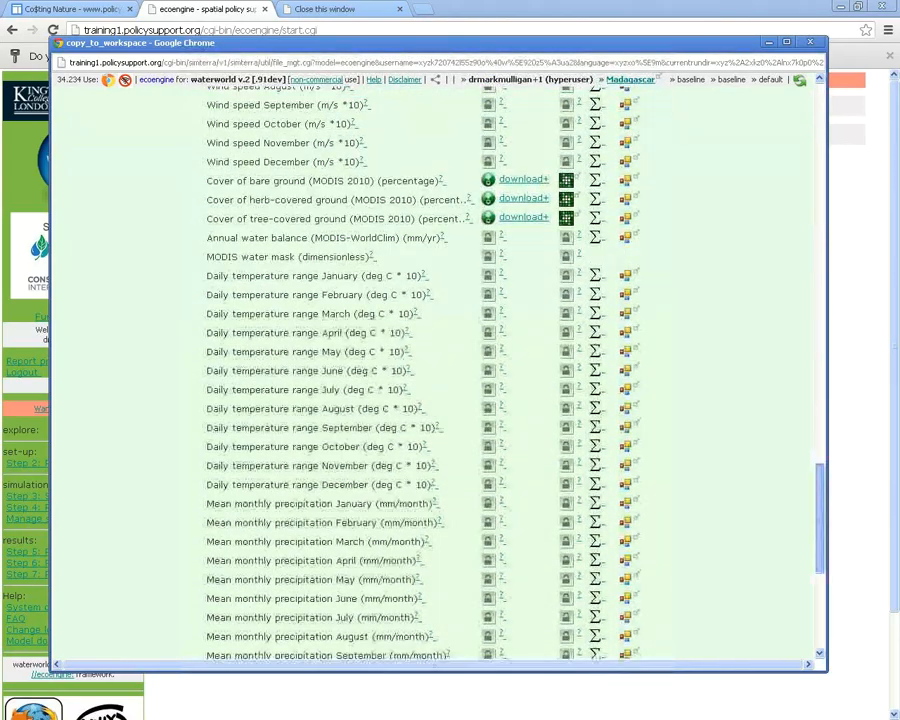
mouse_move(820, 518)
mouse_down()
mouse_move(820, 526)
mouse_move(820, 517)
mouse_up()
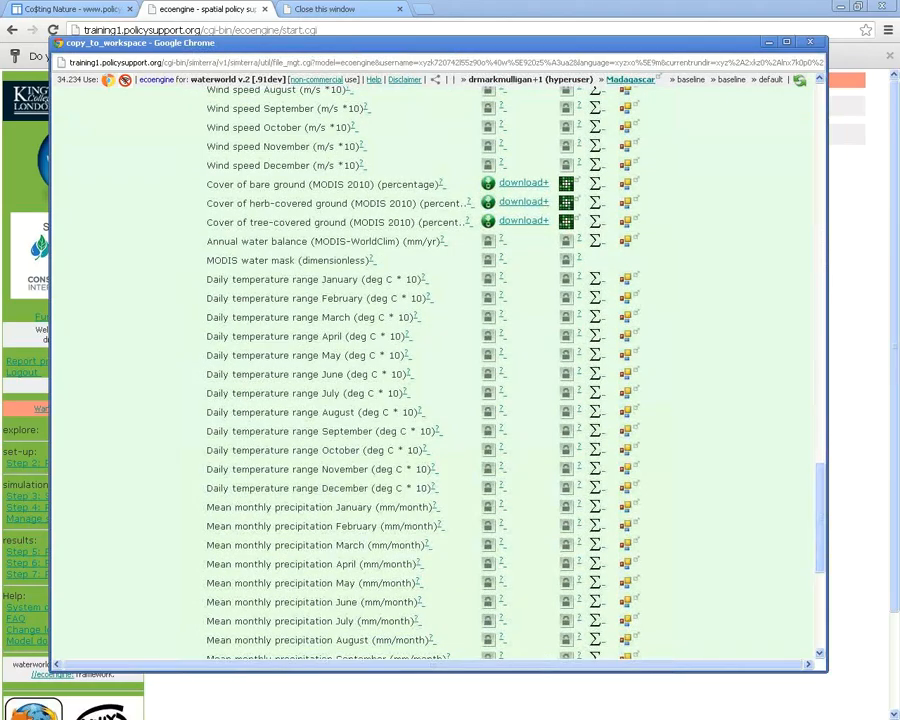
Preview the MODIS 2010 tree-covered ground percentage map of Madagascar
click(566, 221)
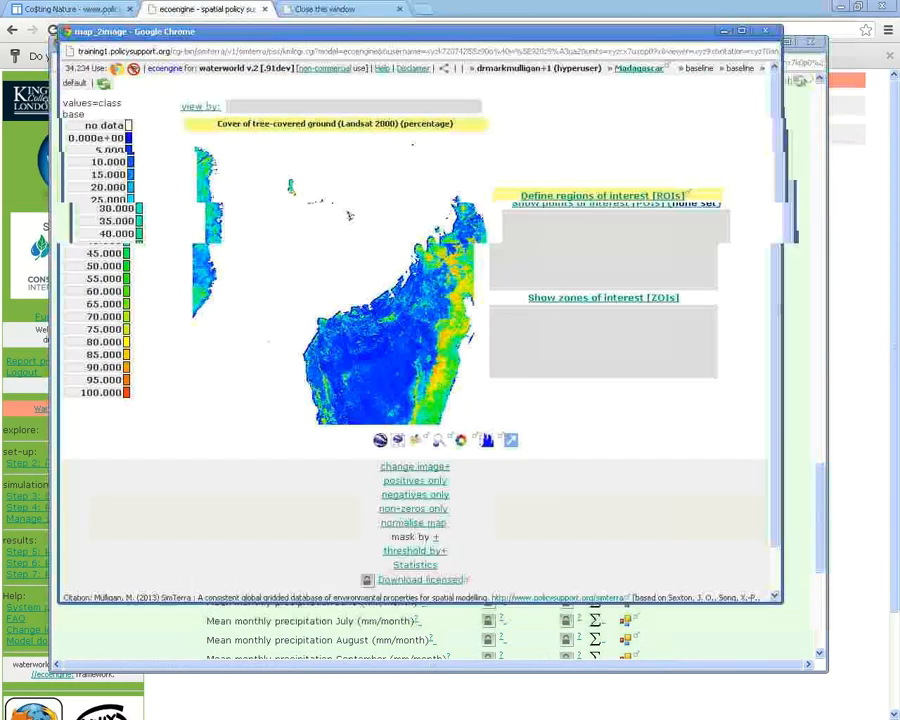
drag(222, 125, 362, 125)
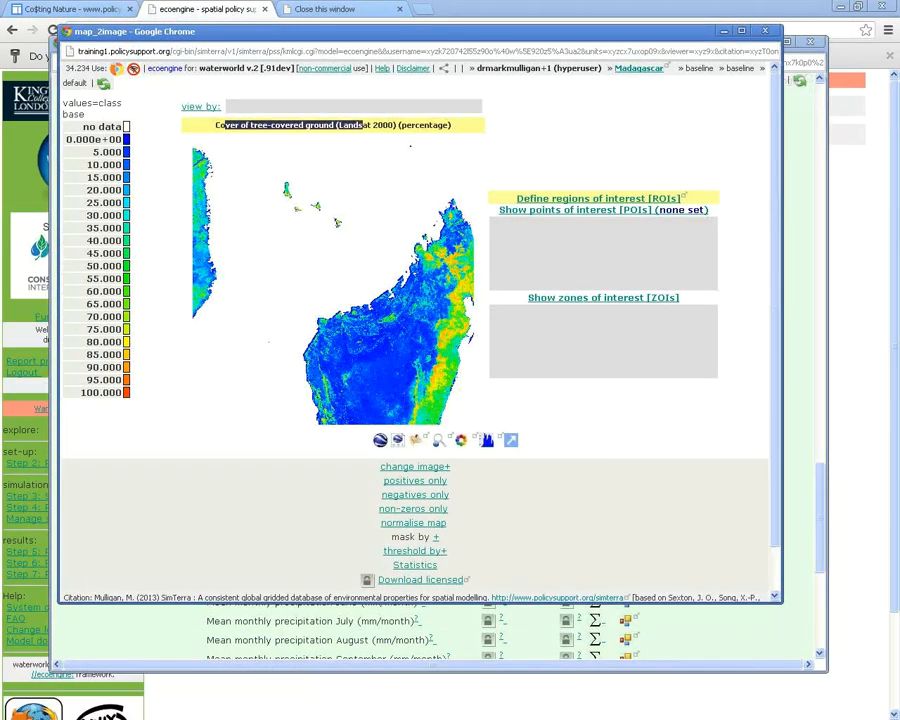
click(363, 126)
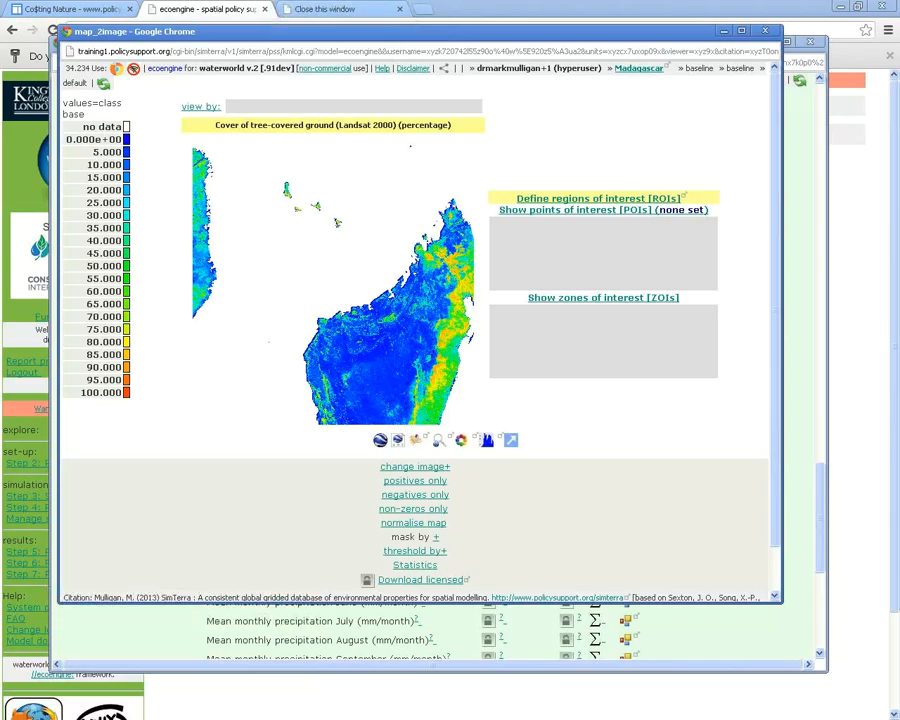
drag(300, 31, 821, 42)
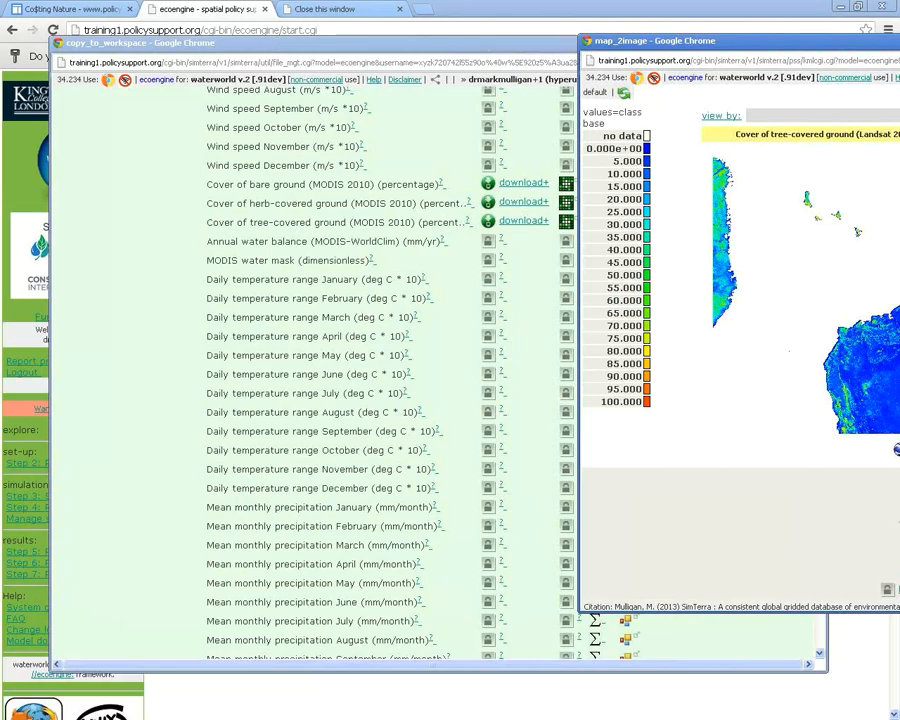
drag(700, 41, 232, 52)
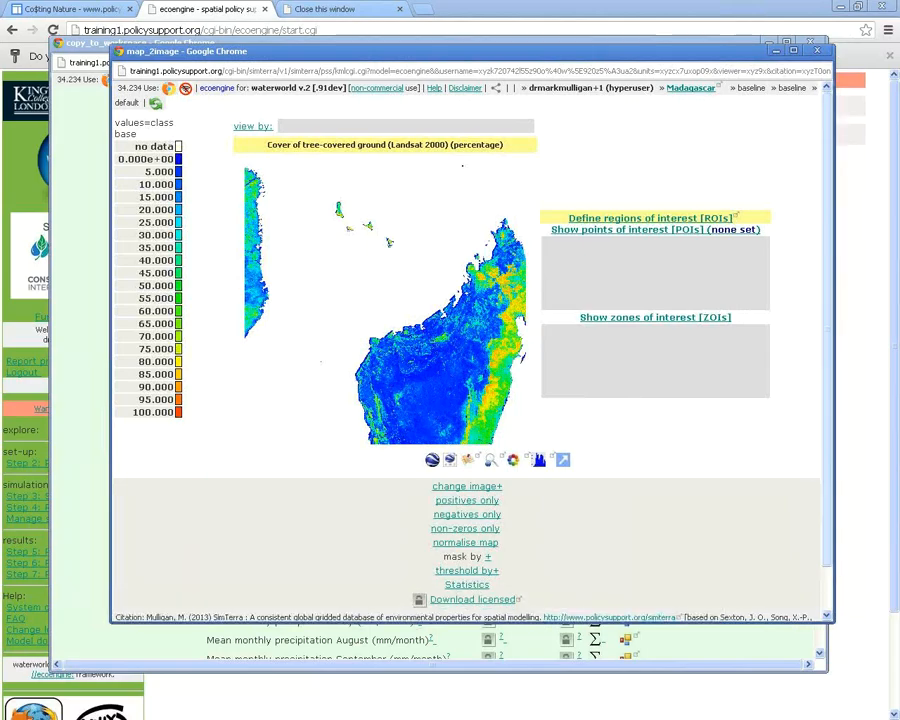
scroll(389, 216, down, 1)
scroll(389, 216, down, 1)
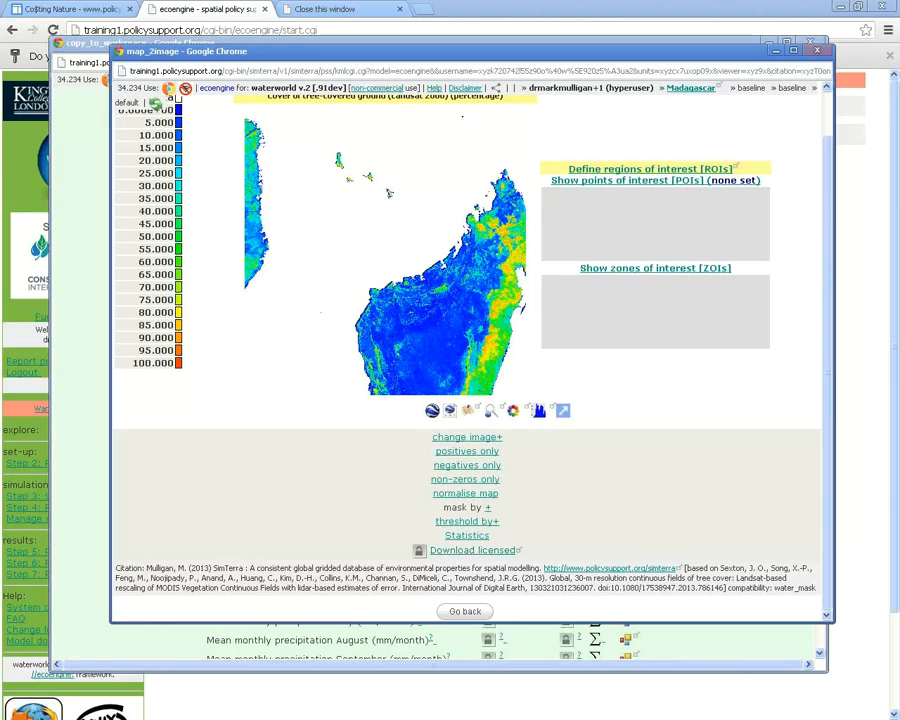
Close the map preview and the workspace data list to return to the main page
key(ctrl+w)
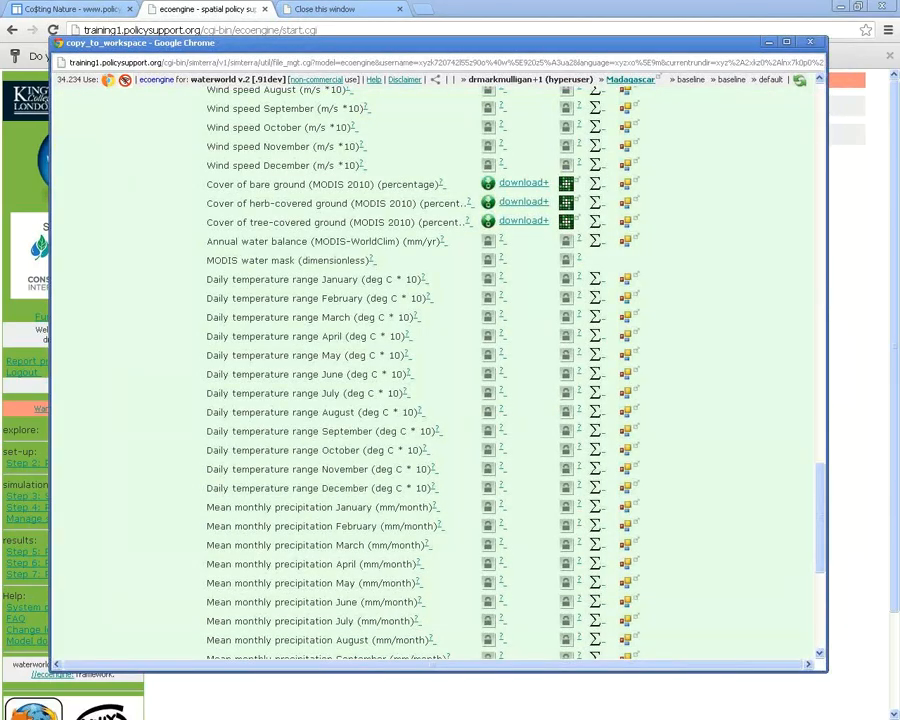
scroll(389, 193, down, 5)
scroll(430, 350, up, 6)
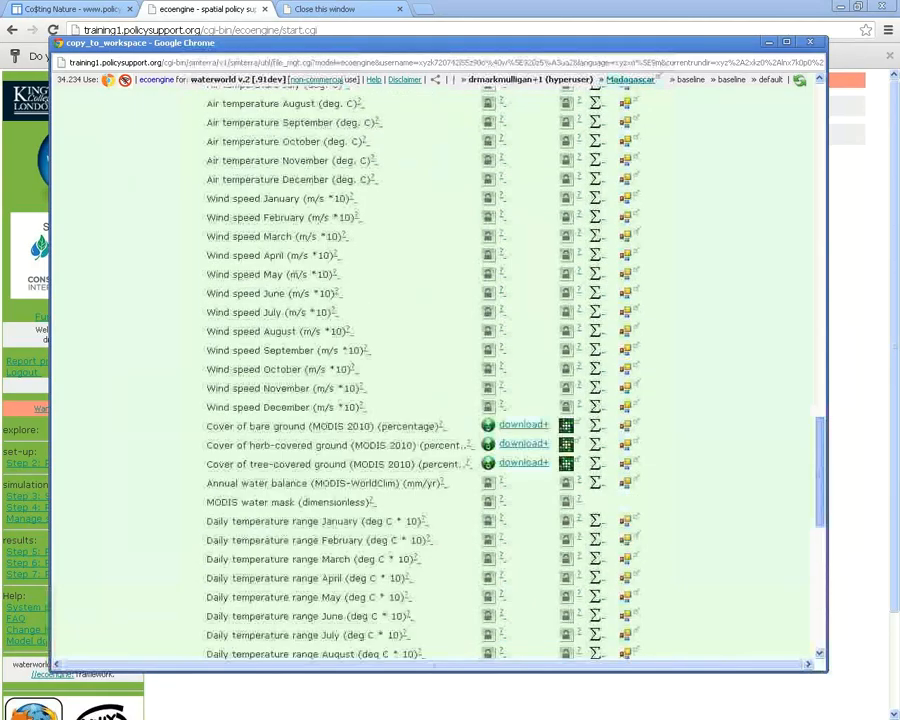
scroll(430, 350, down, 6)
key(ctrl+w)
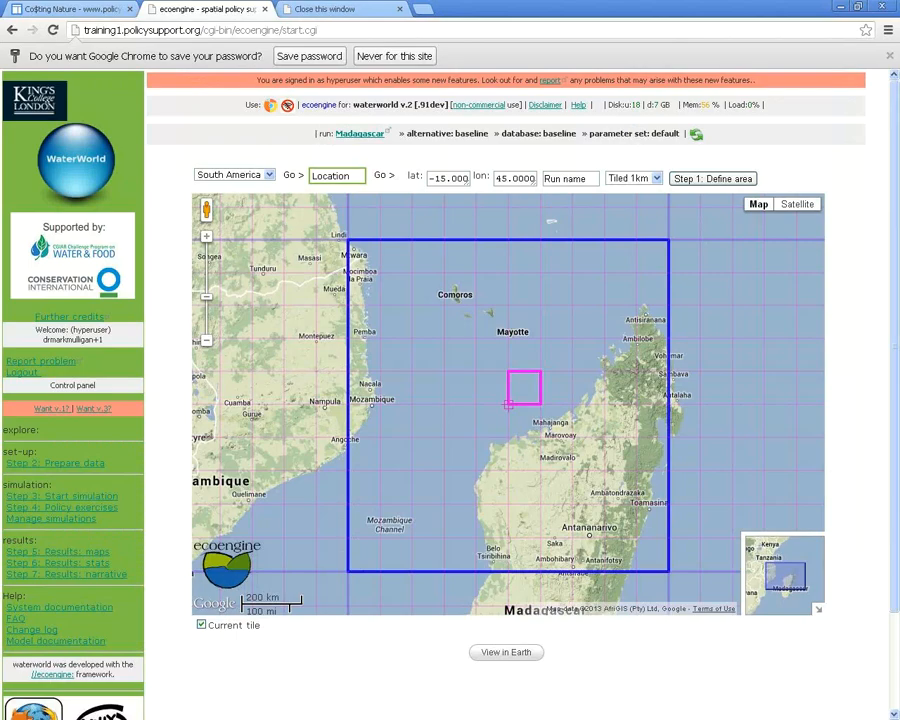
Start the Madagascar baseline run from the Step 3 simulation controls
click(50, 385)
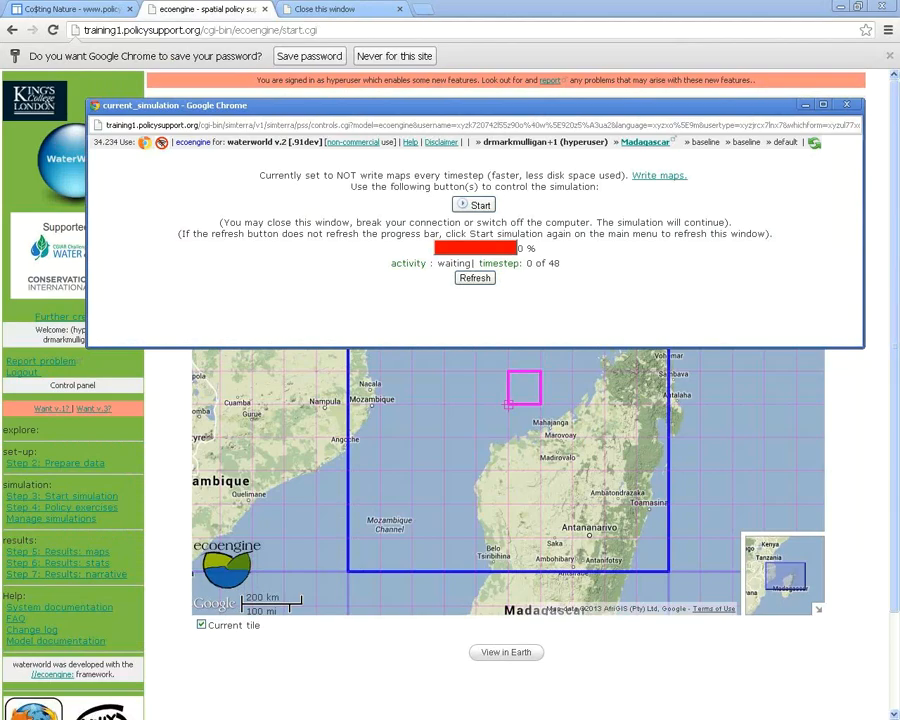
drag(475, 105, 465, 123)
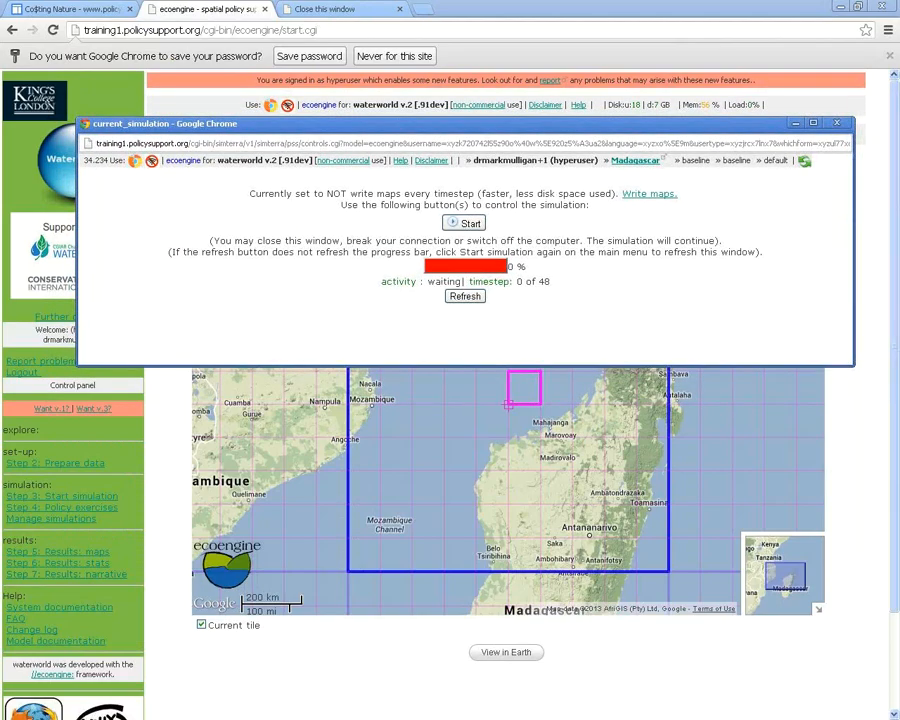
drag(249, 193, 477, 194)
click(479, 195)
click(466, 223)
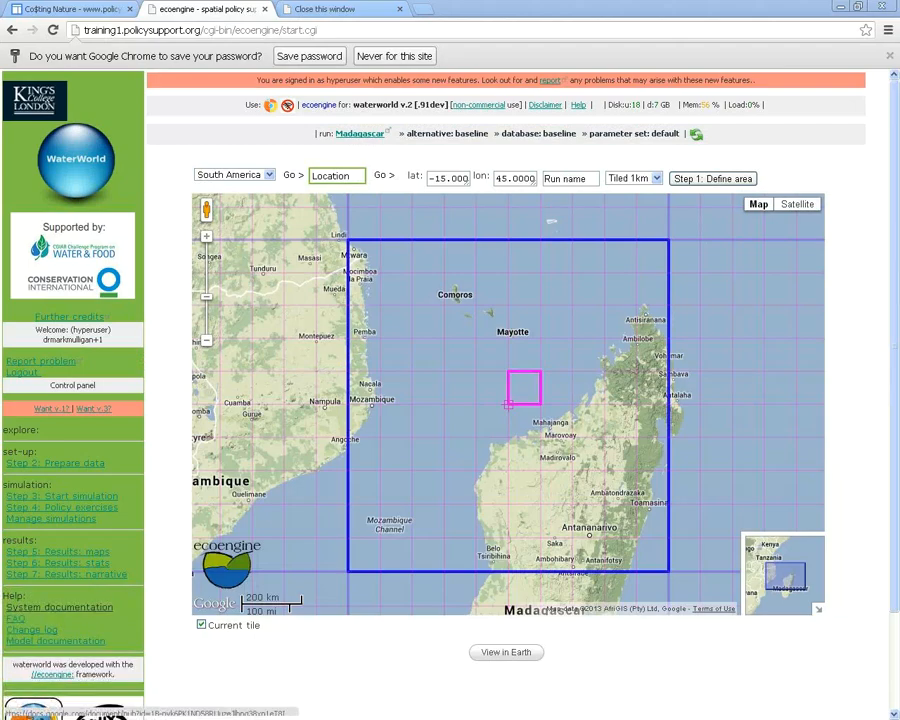
Open the system documentation and scroll to the Option 4 form and 'Running the model' section
click(60, 607)
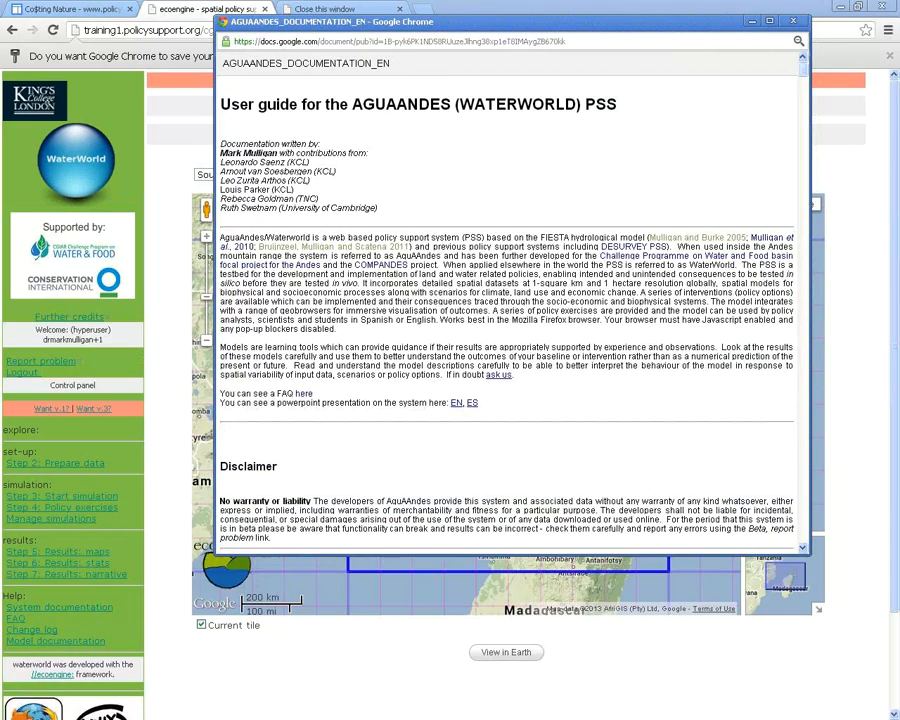
scroll(507, 300, down, 5)
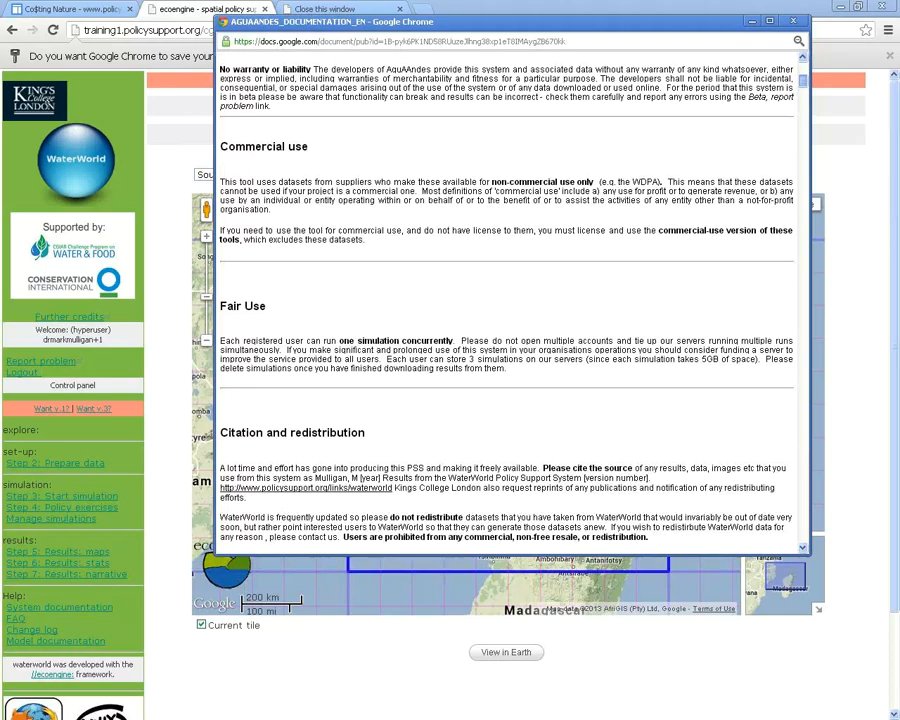
scroll(507, 300, down, 3)
scroll(507, 300, down, 2)
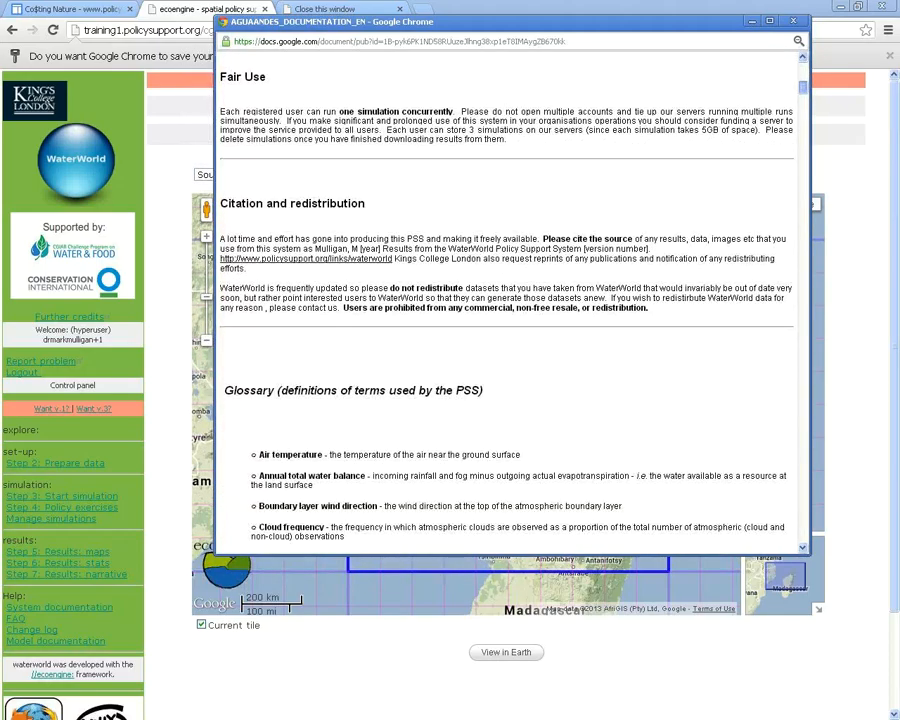
scroll(507, 300, down, 3)
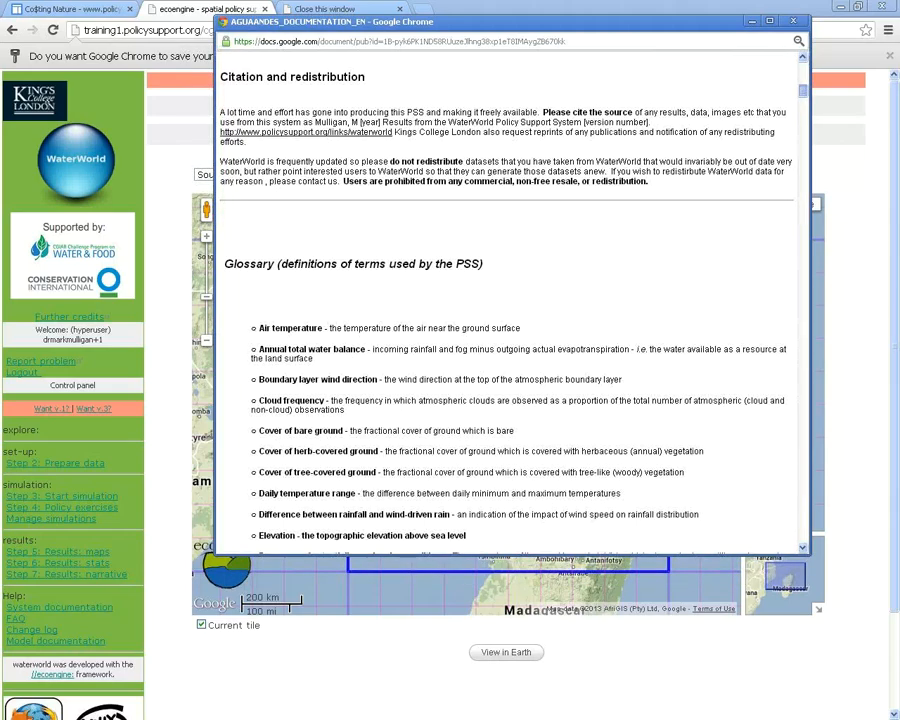
scroll(507, 300, down, 3)
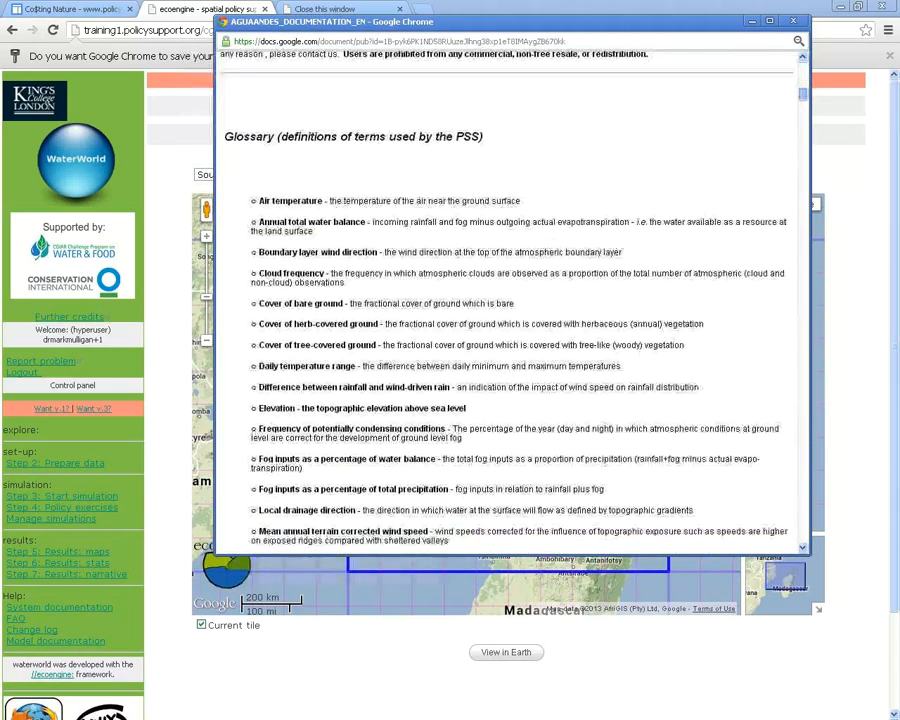
scroll(507, 300, down, 4)
scroll(507, 300, down, 3)
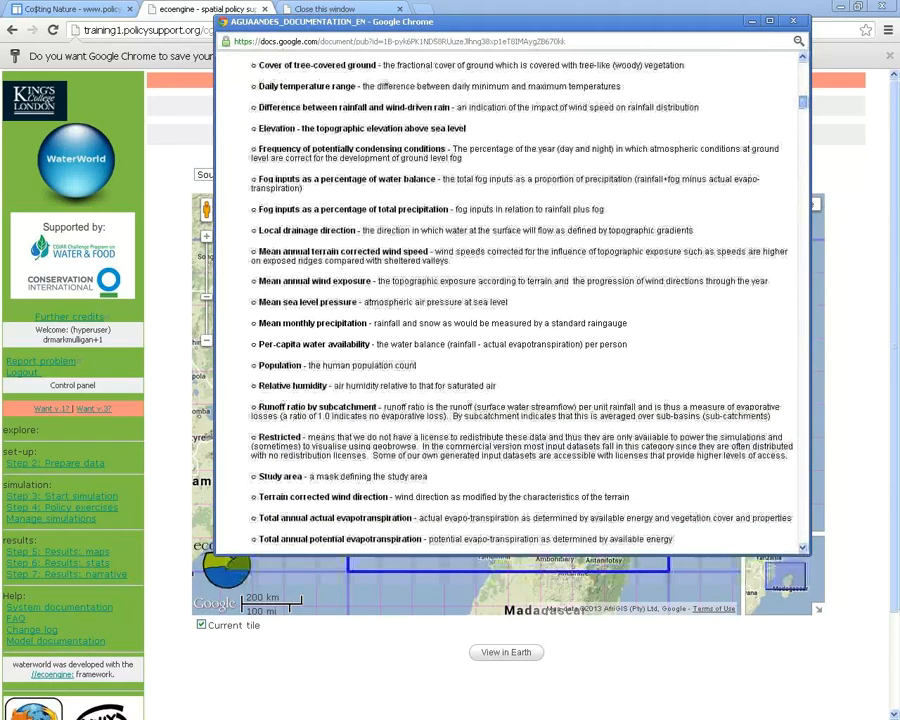
scroll(507, 300, down, 3)
scroll(507, 300, down, 5)
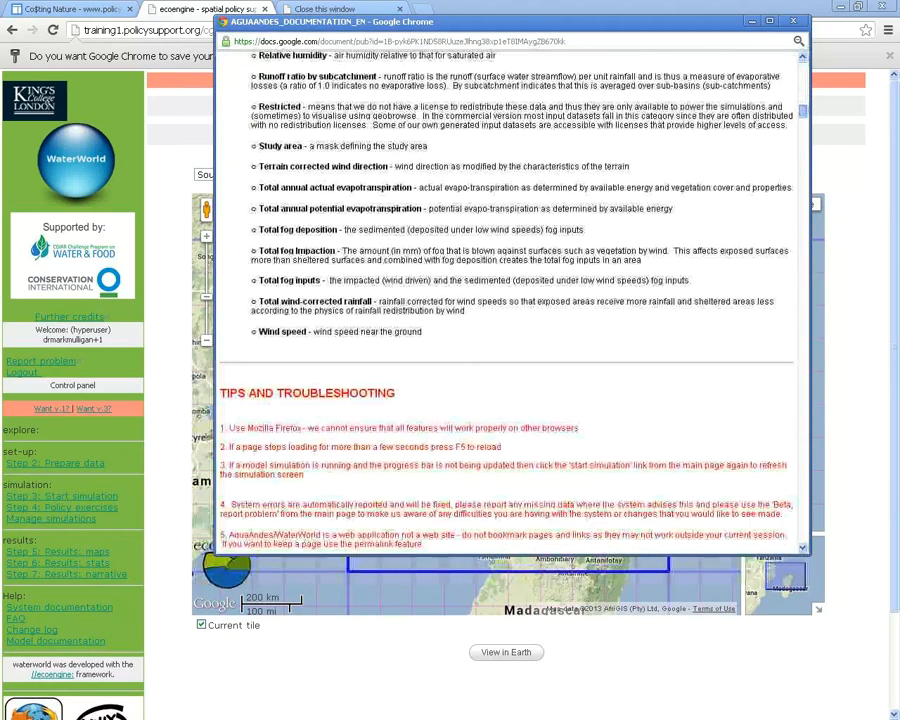
scroll(507, 300, down, 5)
scroll(512, 300, down, 5)
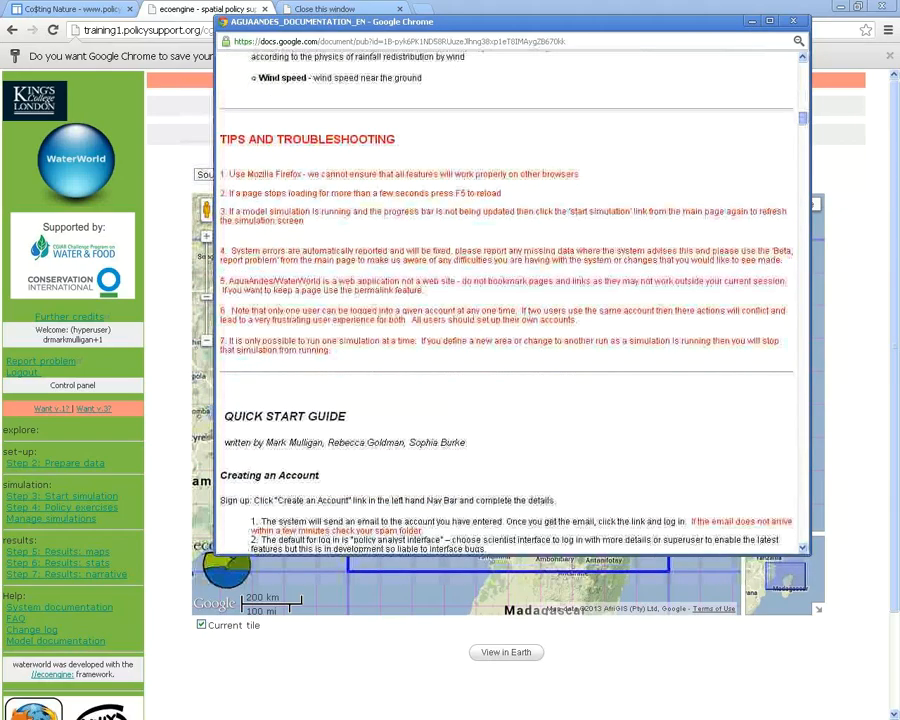
scroll(512, 300, down, 1)
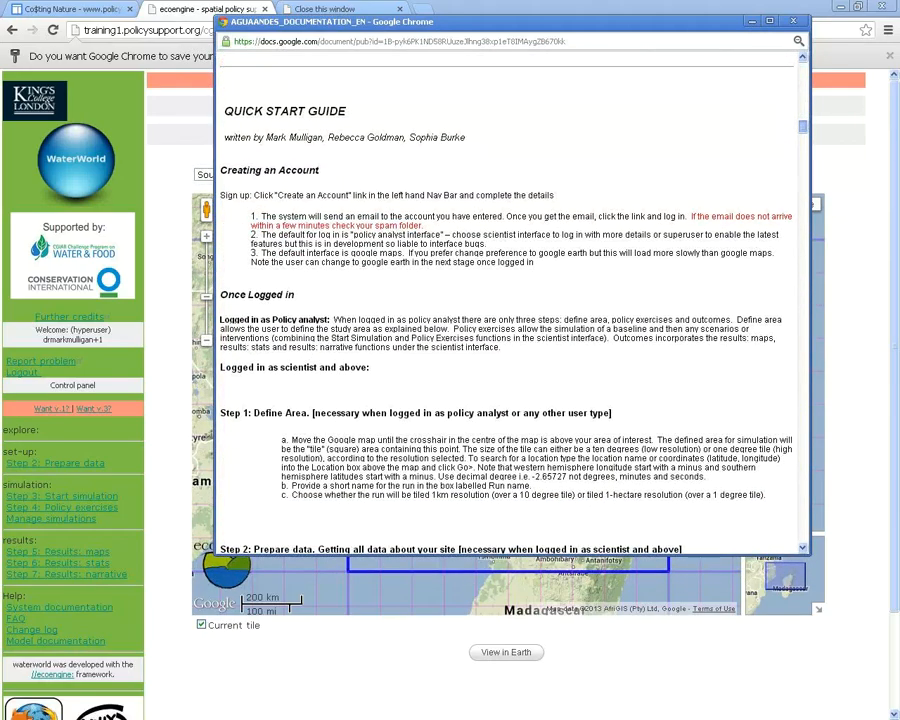
scroll(512, 300, down, 2)
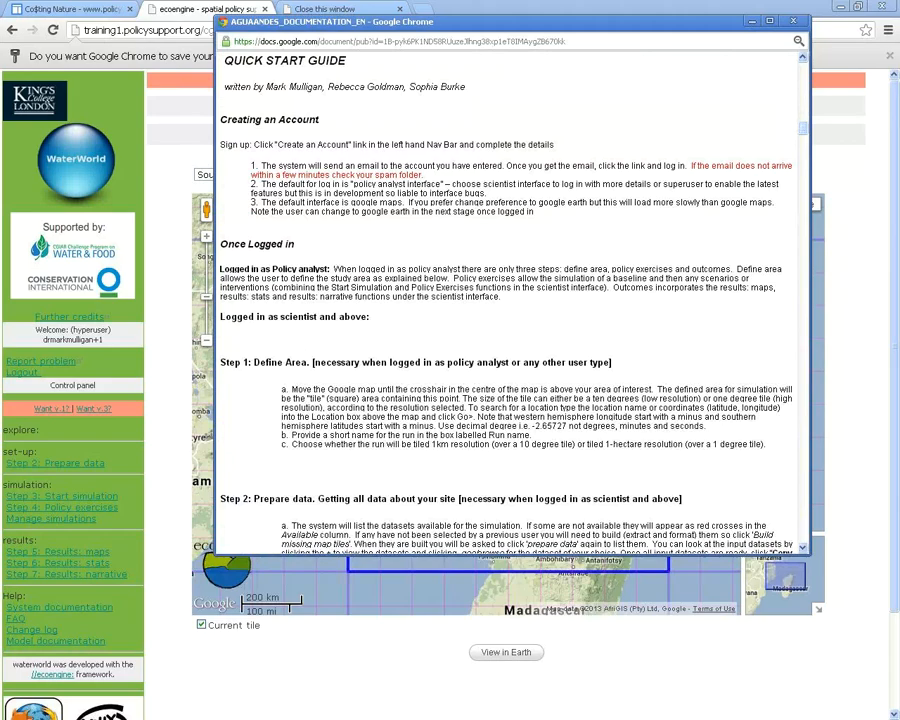
scroll(512, 300, down, 5)
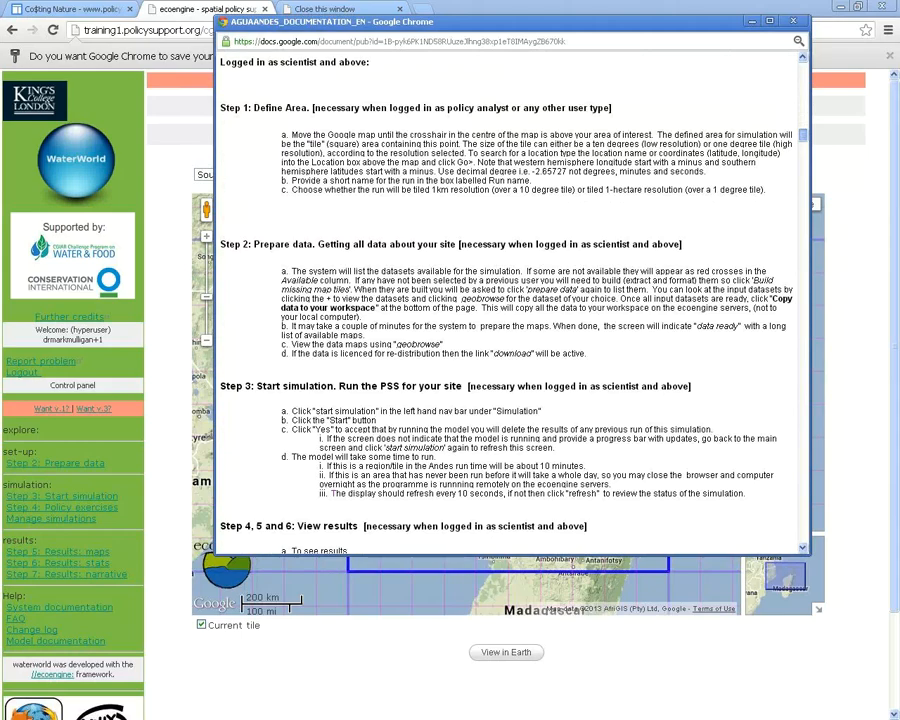
scroll(510, 300, down, 1)
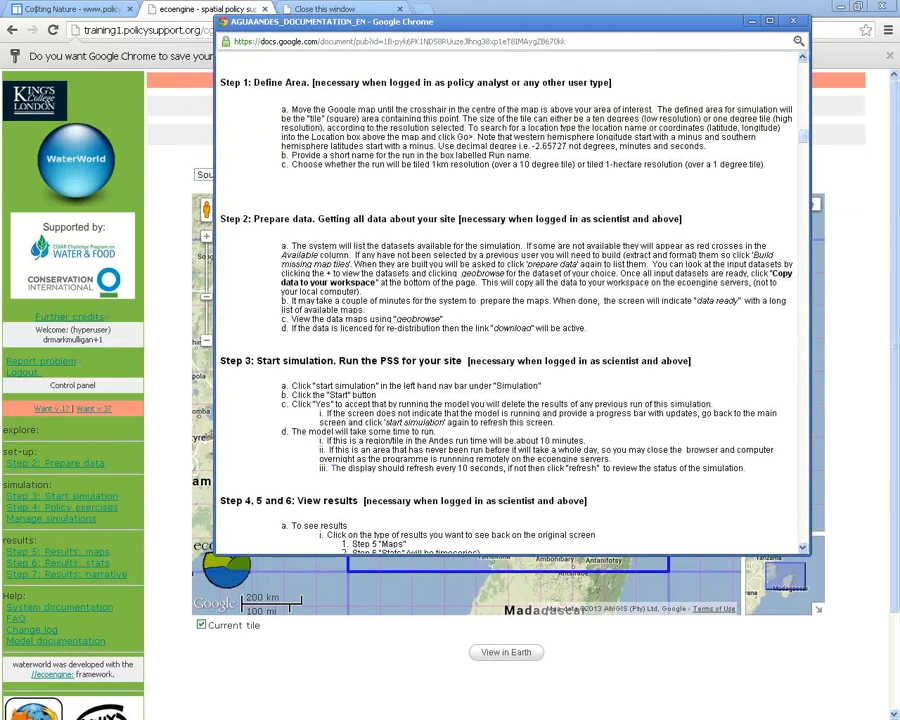
scroll(510, 300, down, 4)
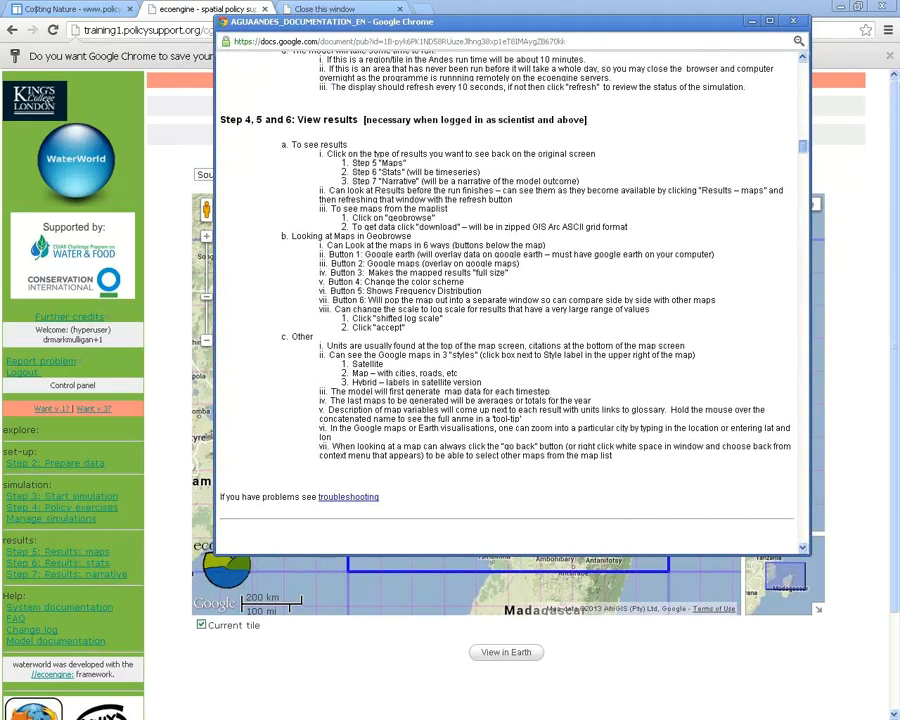
scroll(510, 300, down, 5)
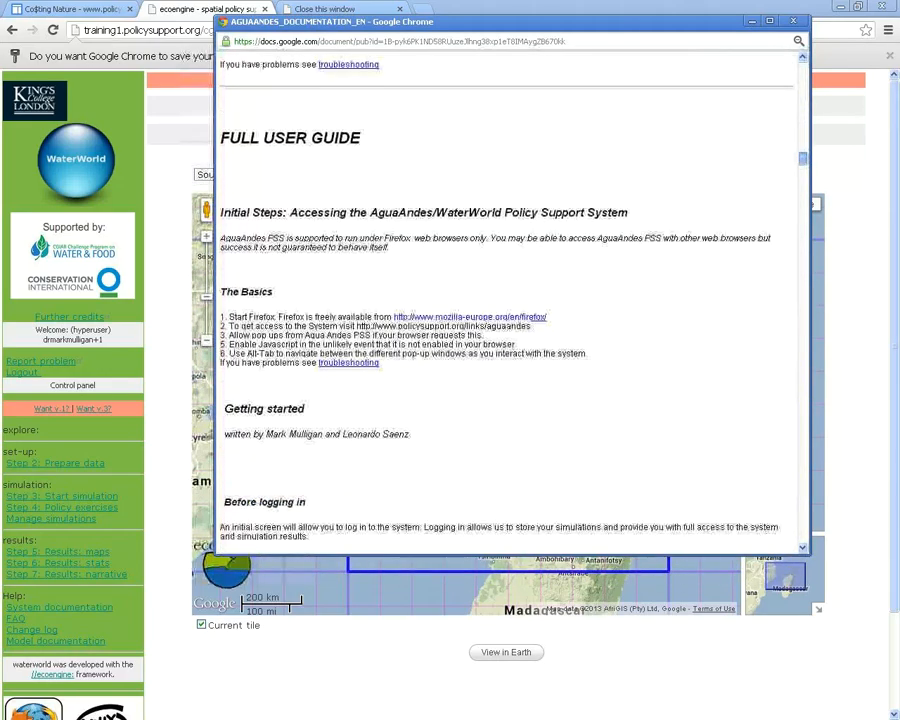
scroll(510, 300, down, 4)
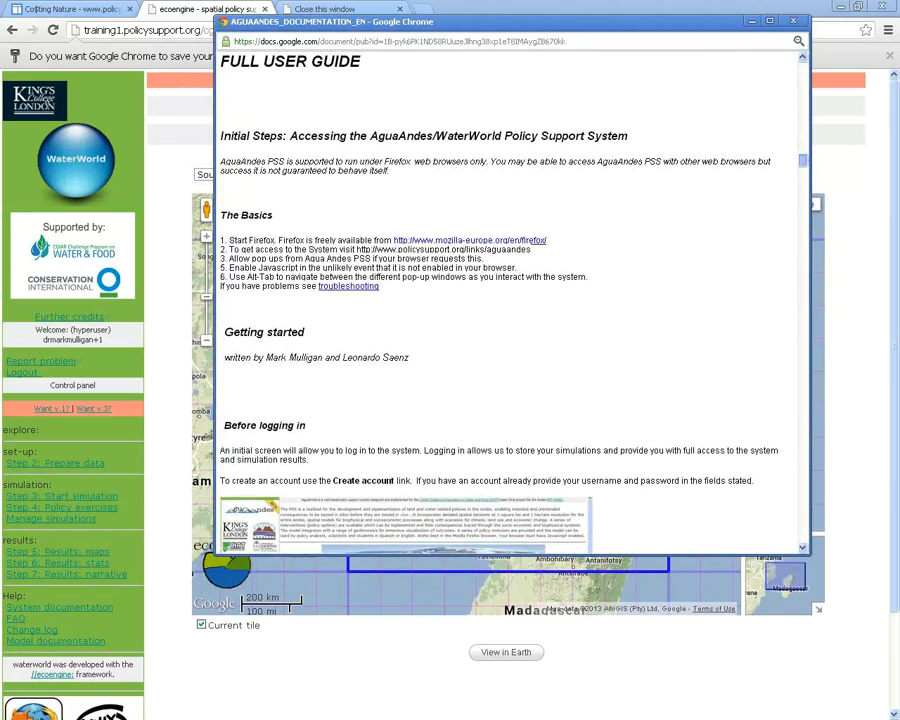
scroll(510, 300, down, 8)
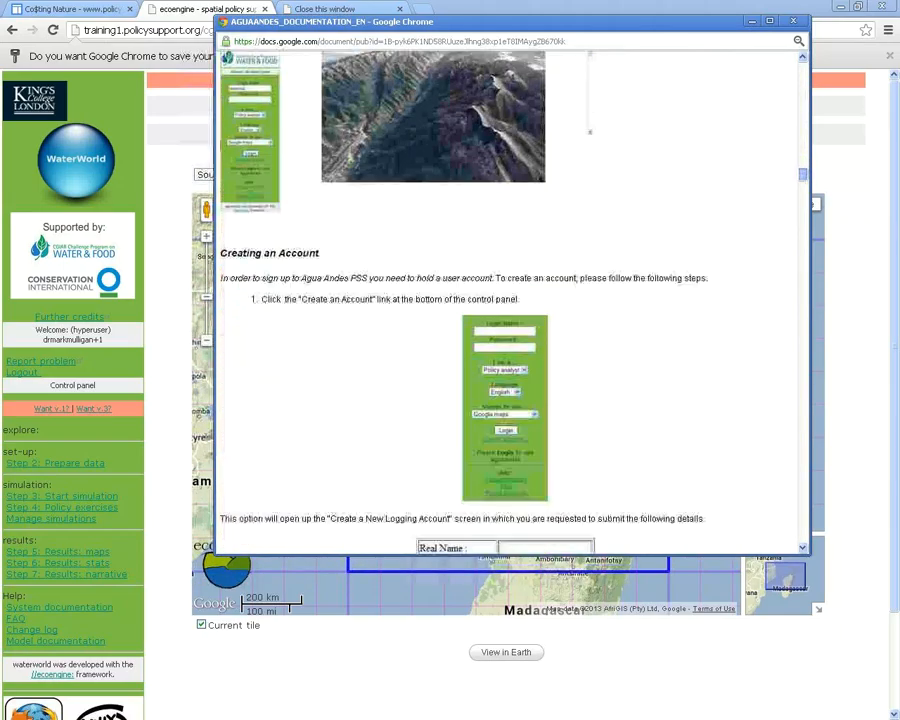
scroll(510, 300, down, 10)
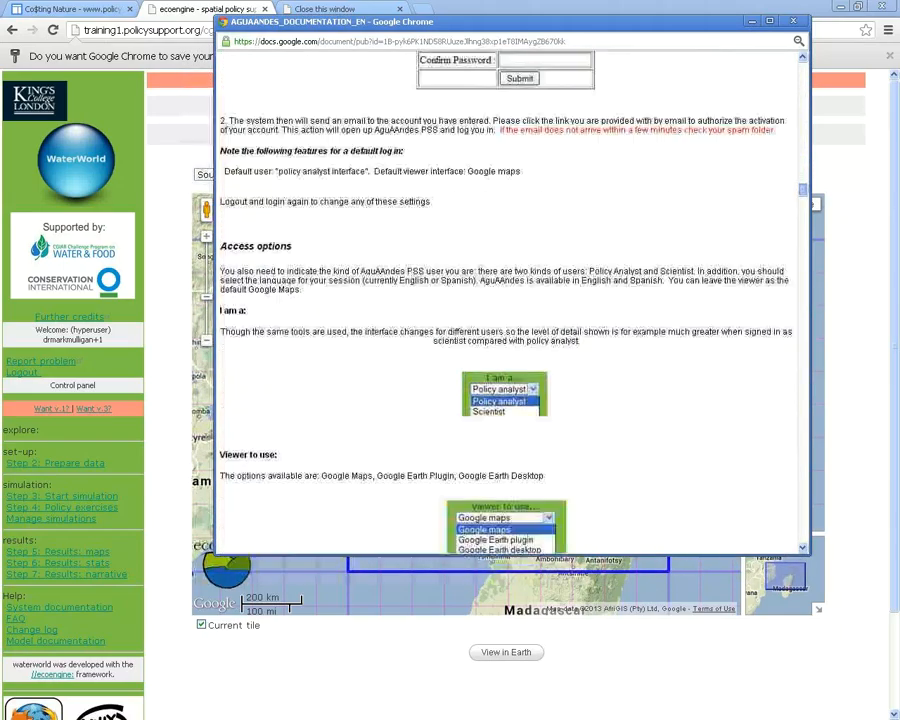
scroll(510, 300, down, 14)
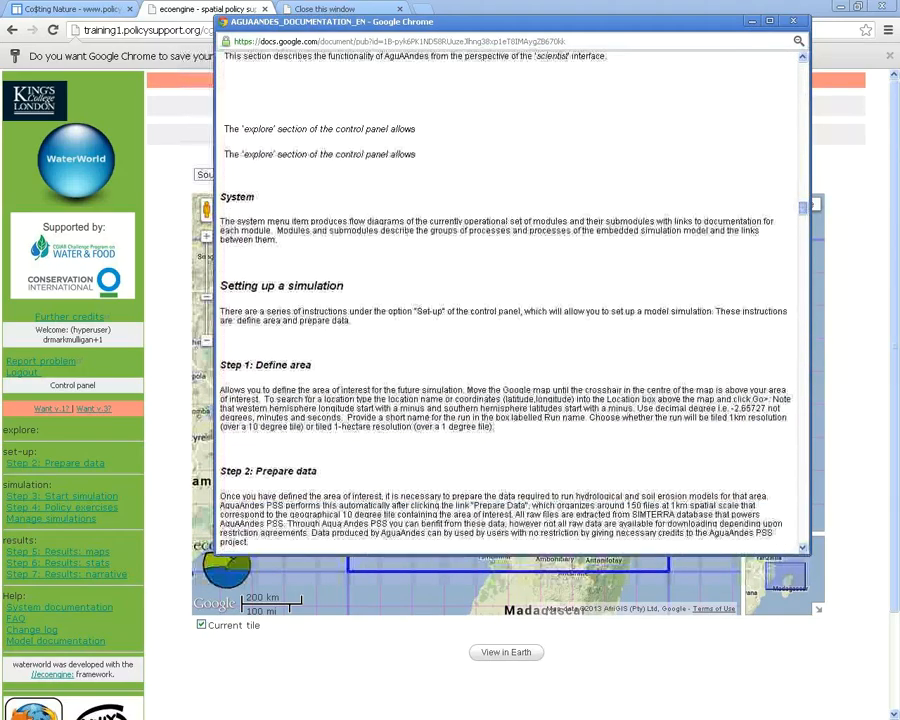
scroll(510, 300, down, 4)
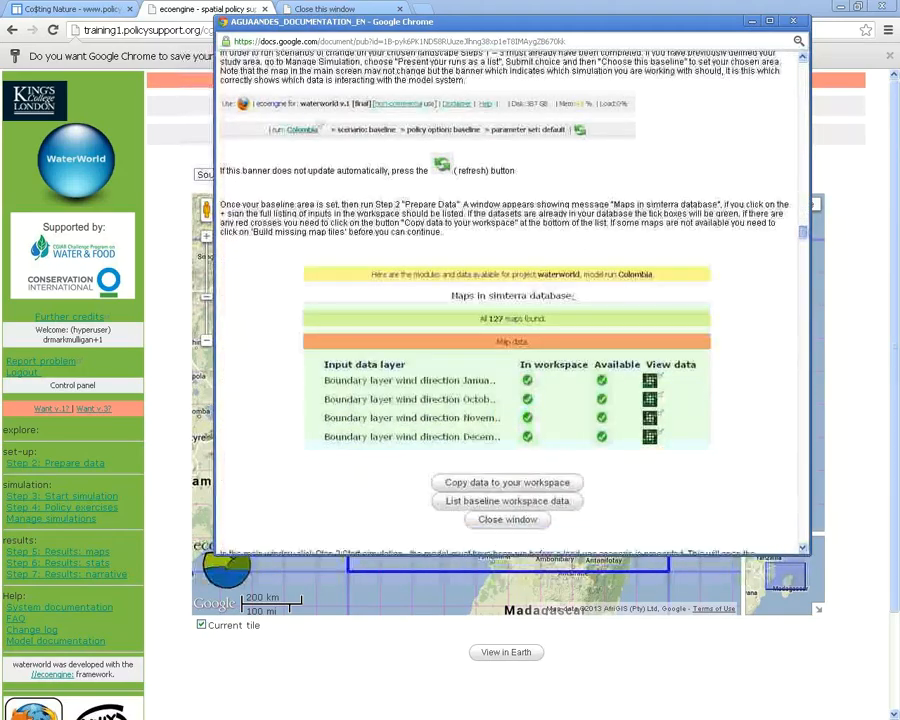
scroll(510, 300, down, 10)
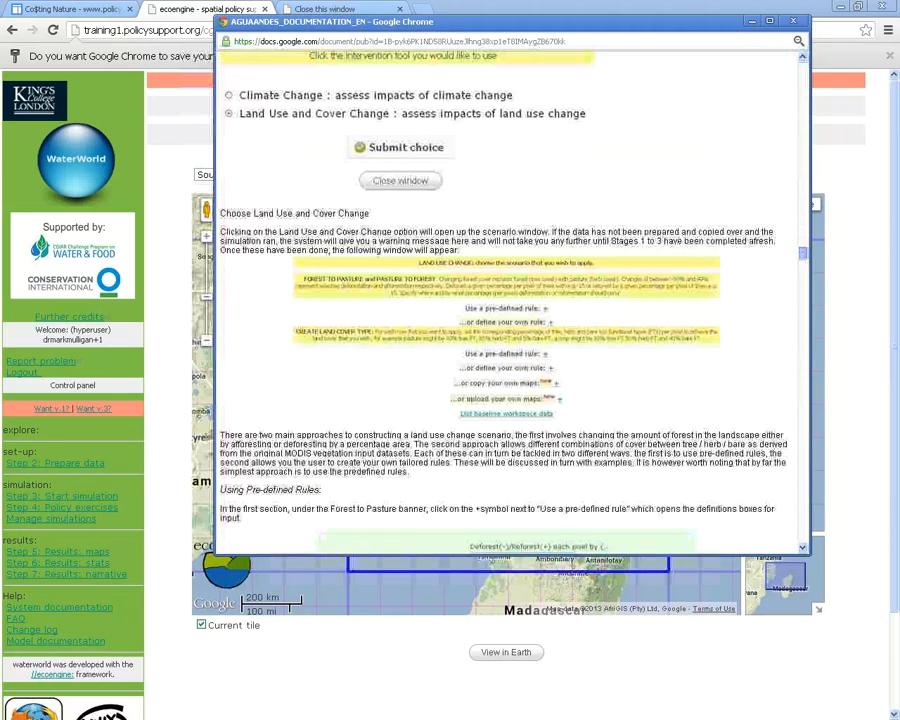
scroll(510, 300, down, 3)
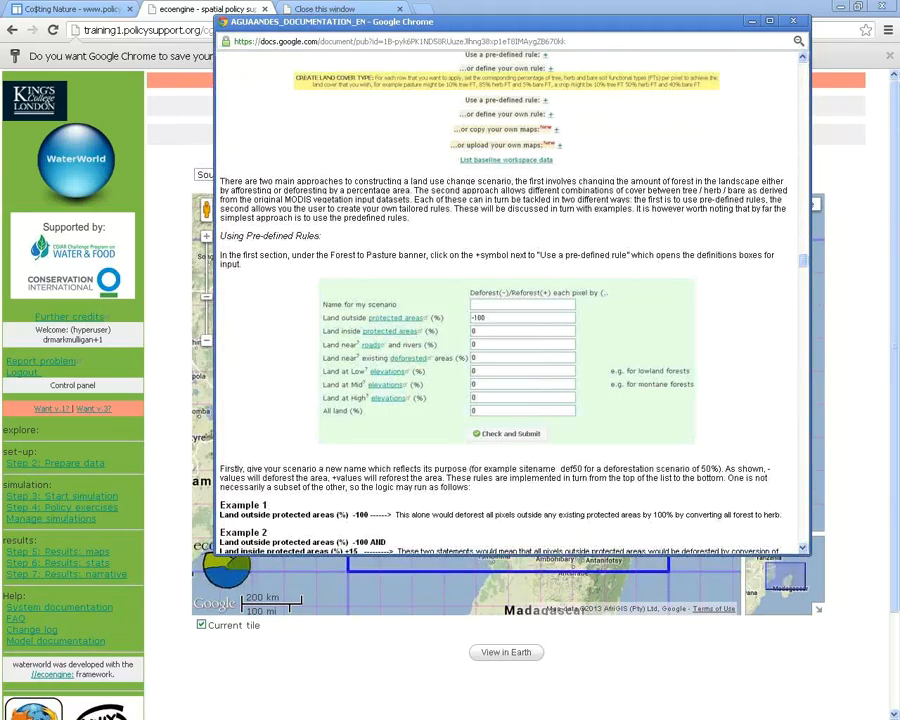
scroll(510, 300, up, 3)
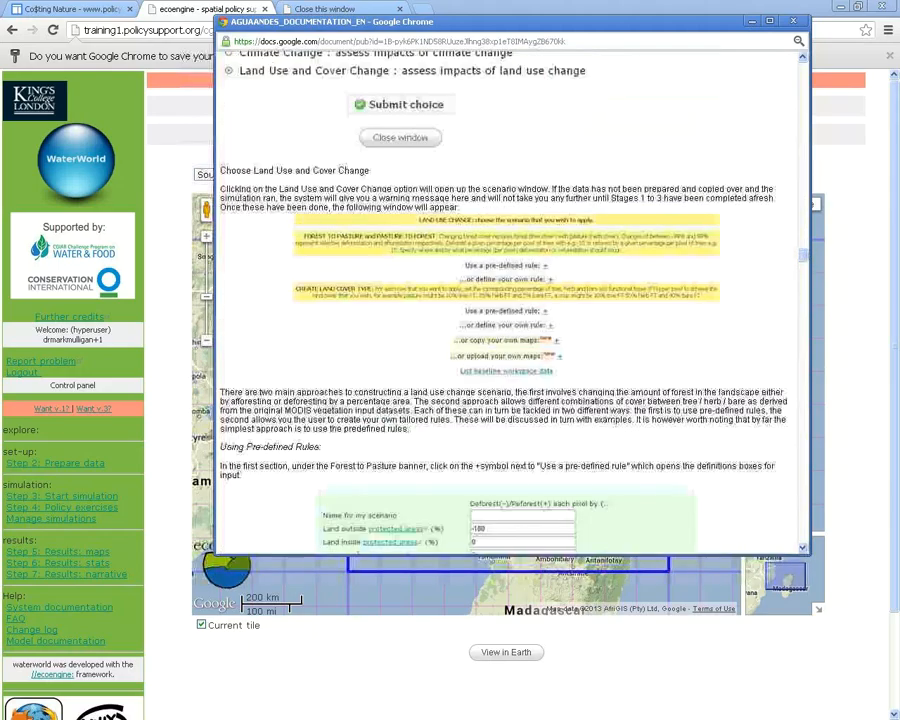
scroll(510, 300, down, 3)
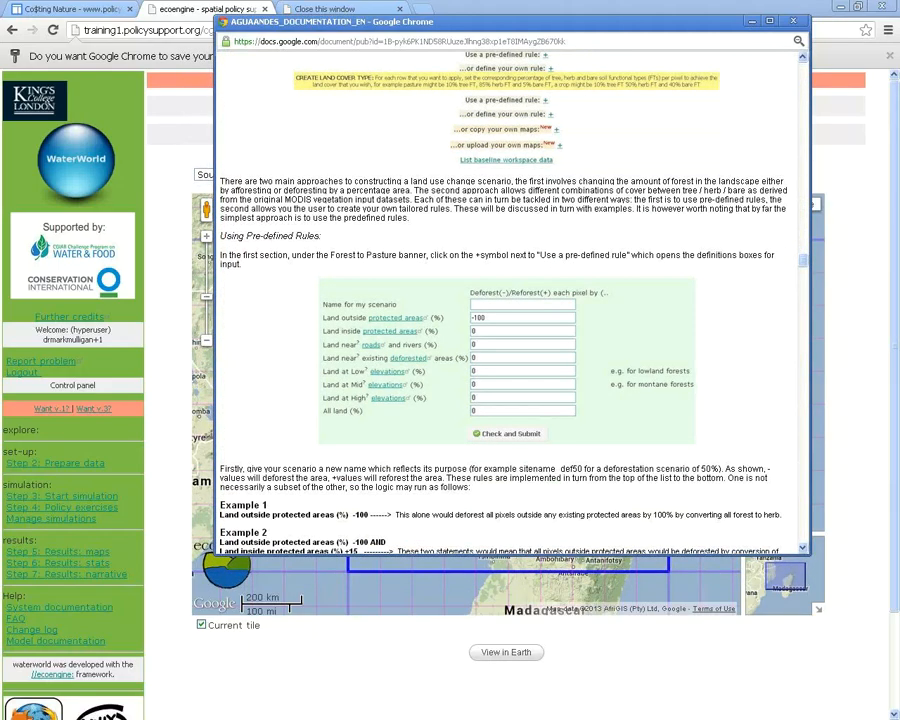
scroll(510, 300, down, 3)
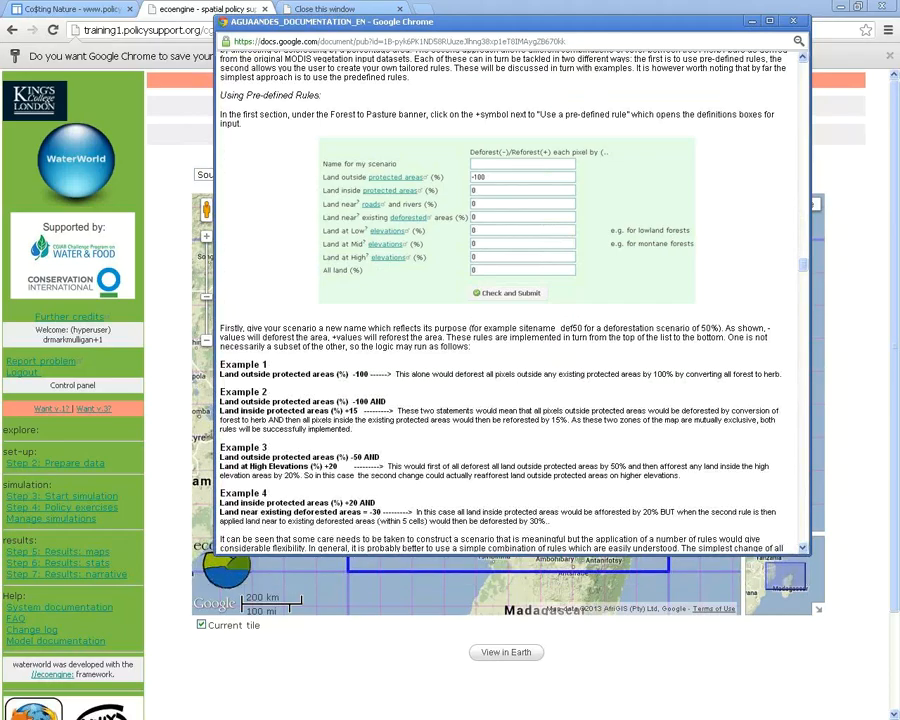
scroll(510, 300, down, 3)
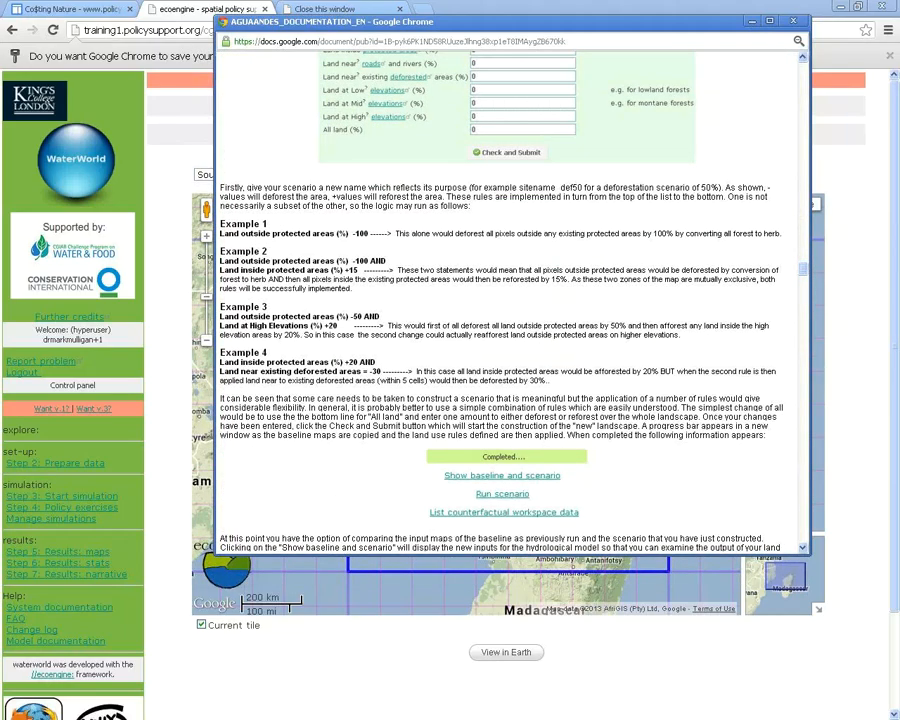
scroll(510, 300, down, 8)
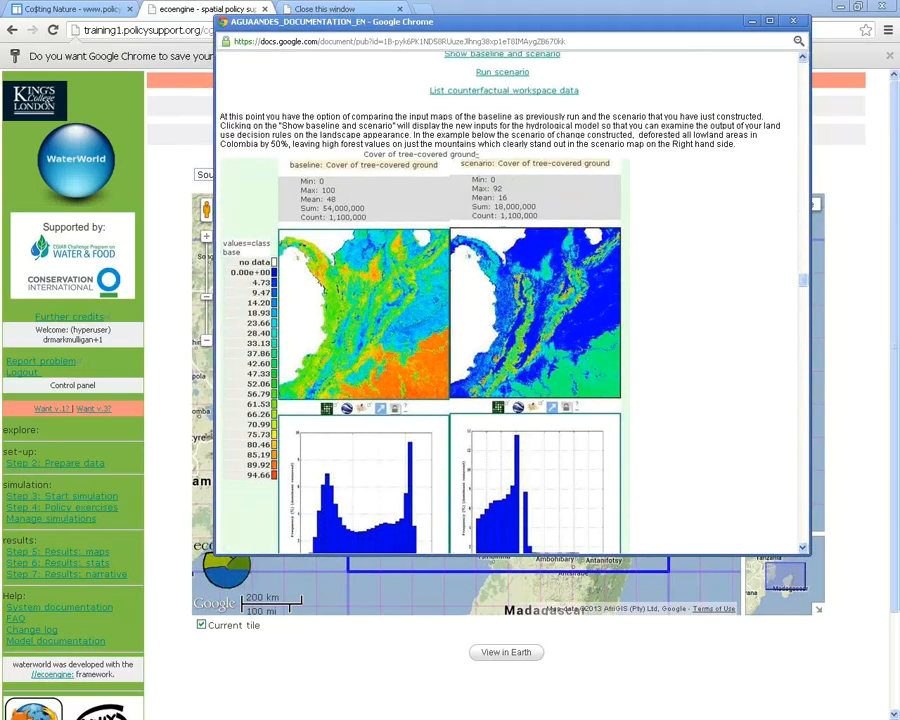
scroll(510, 300, down, 8)
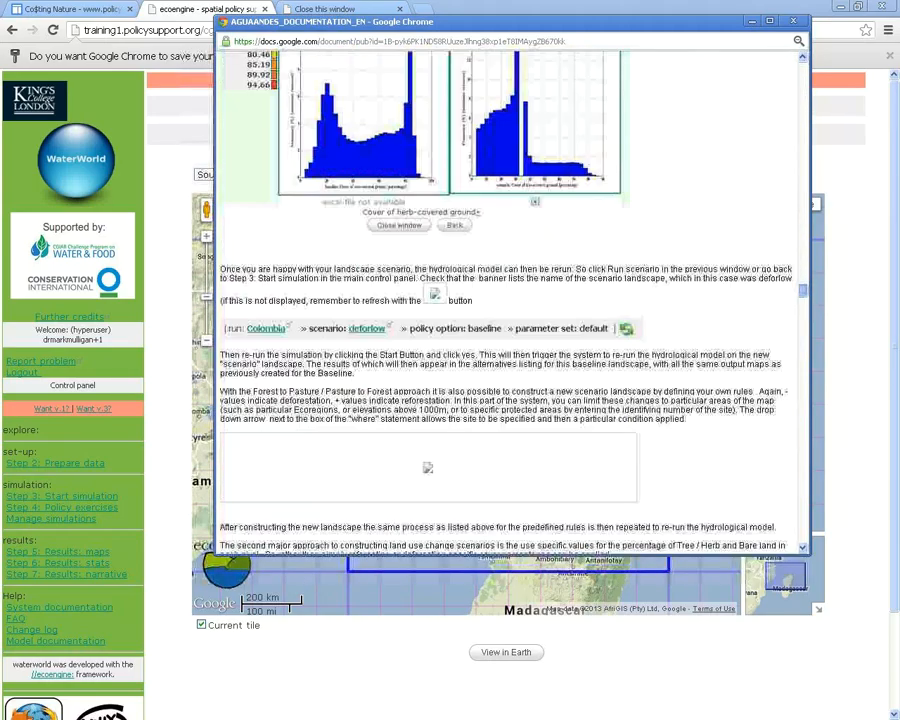
scroll(510, 300, down, 6)
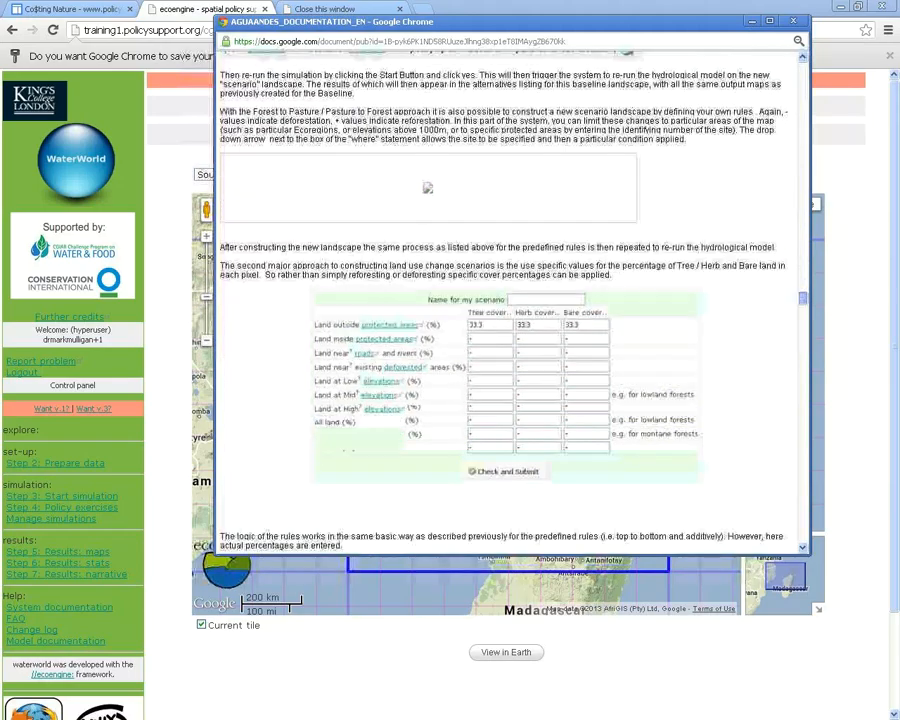
scroll(510, 300, down, 10)
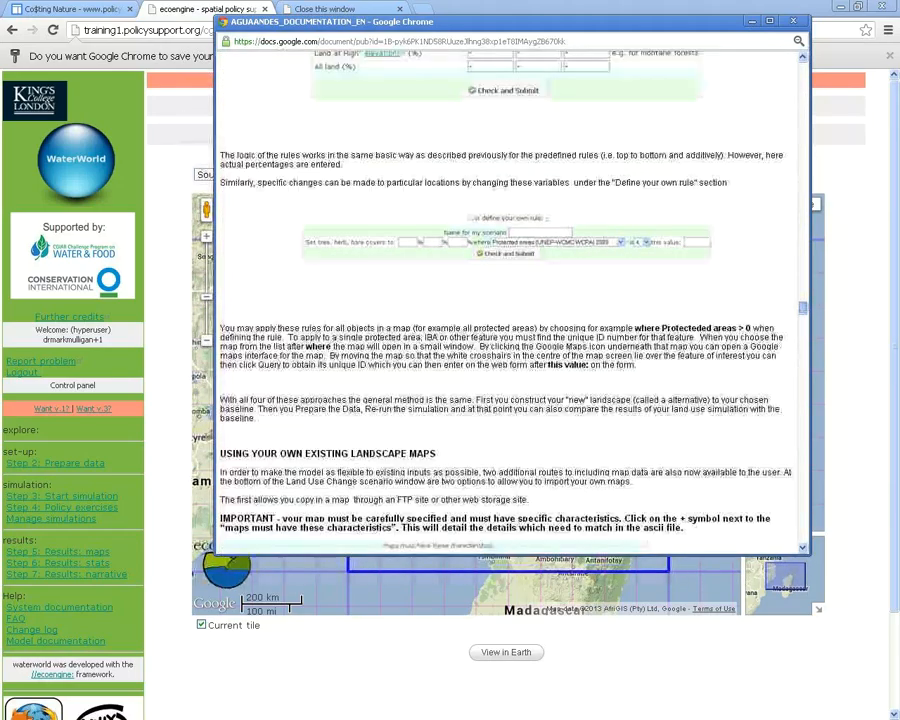
scroll(510, 300, down, 3)
scroll(510, 300, up, 1)
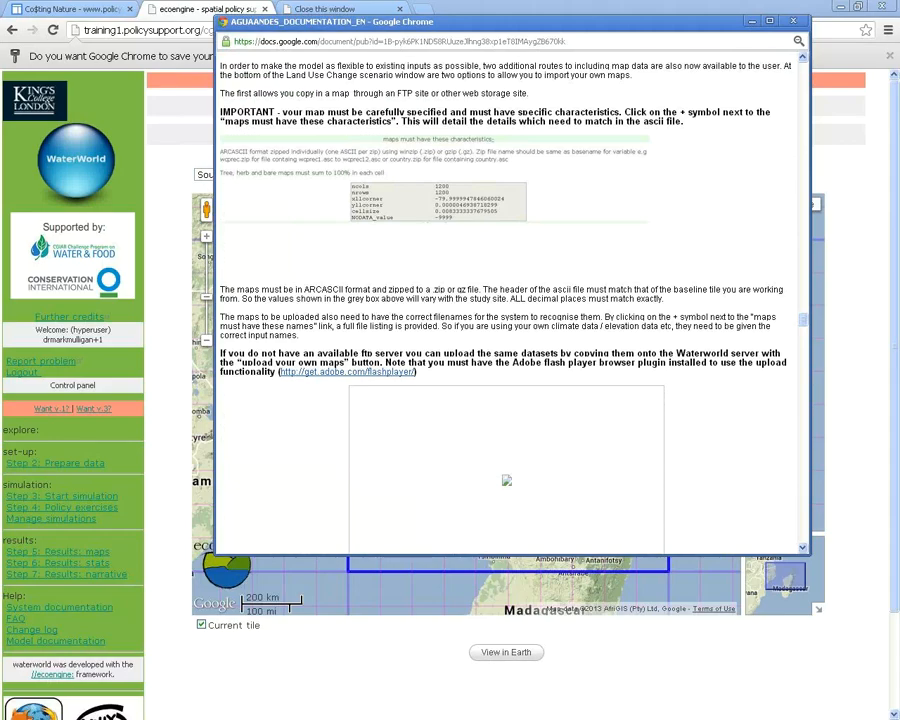
scroll(510, 300, down, 10)
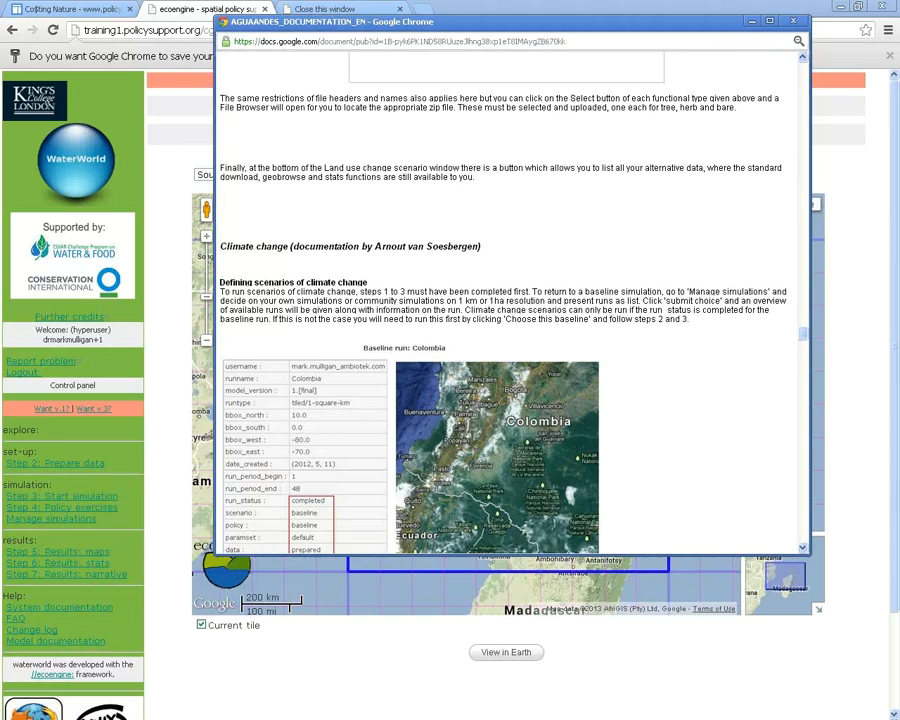
scroll(510, 300, down, 10)
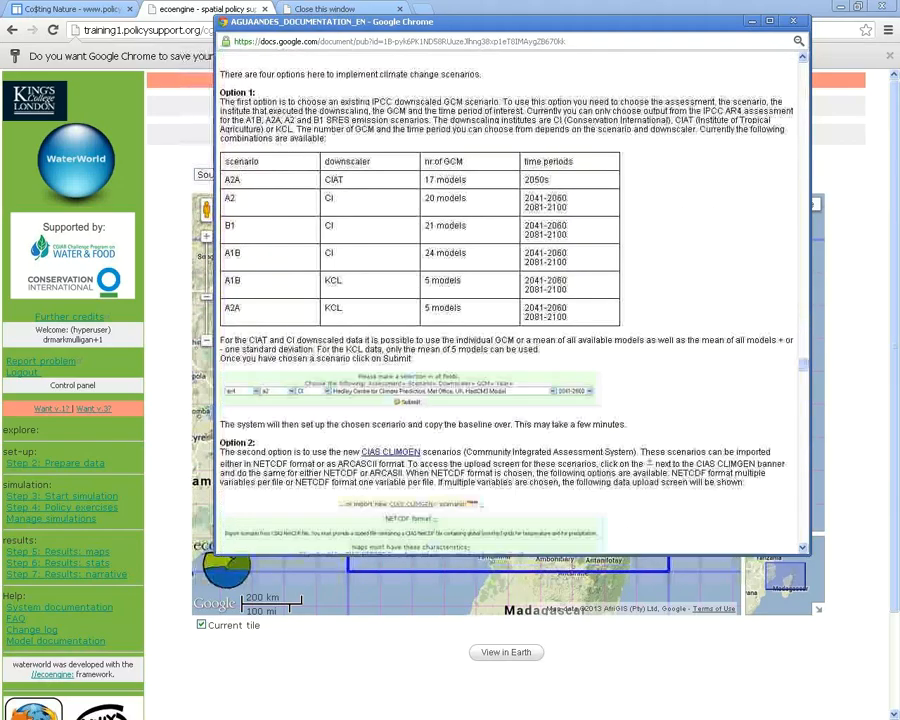
scroll(510, 300, down, 10)
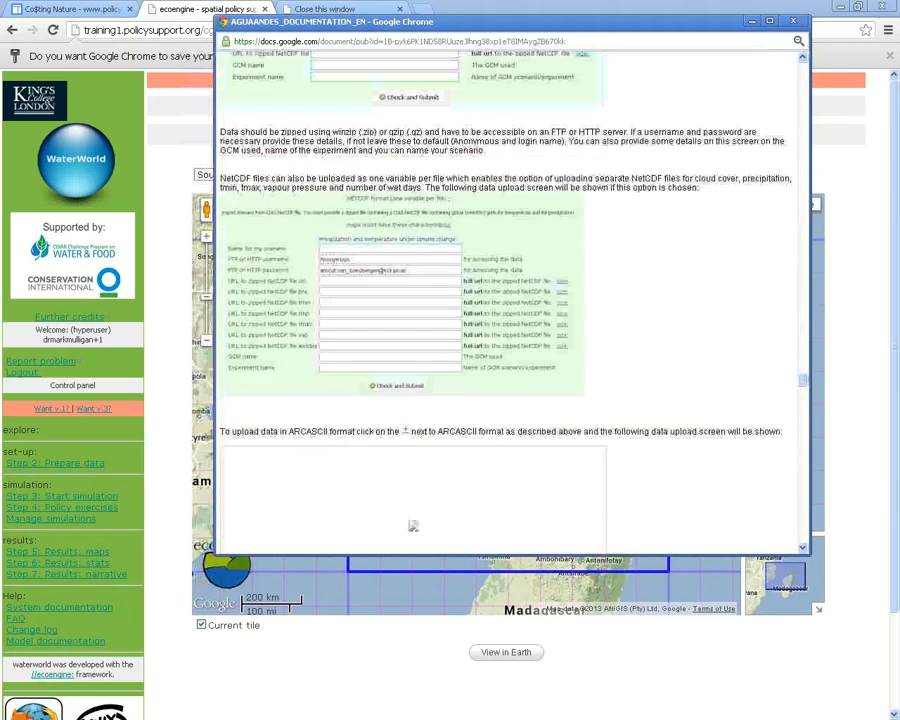
scroll(510, 300, down, 5)
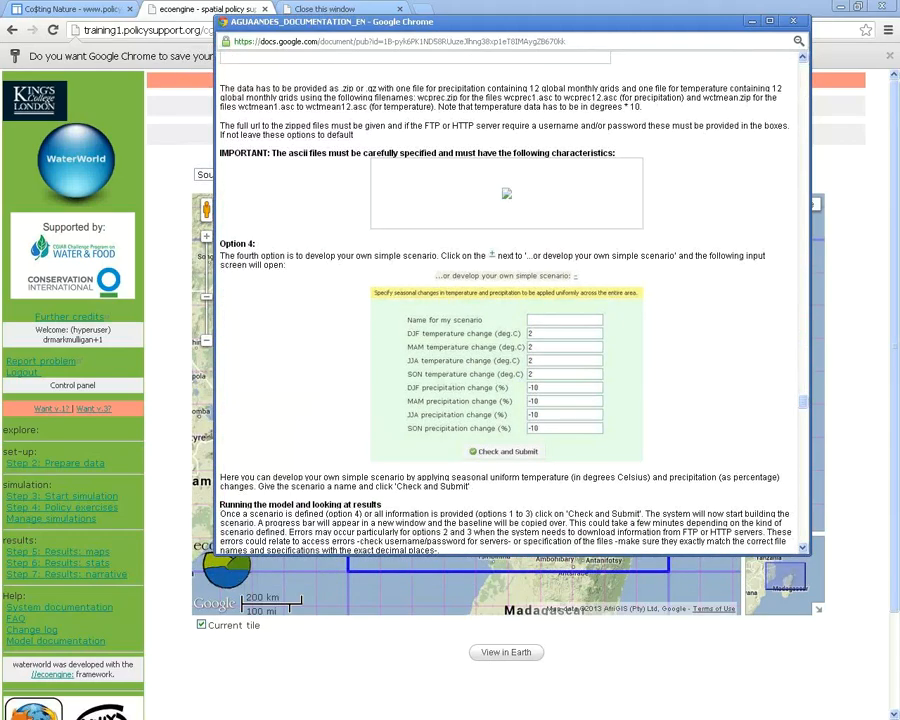
drag(803, 402, 803, 405)
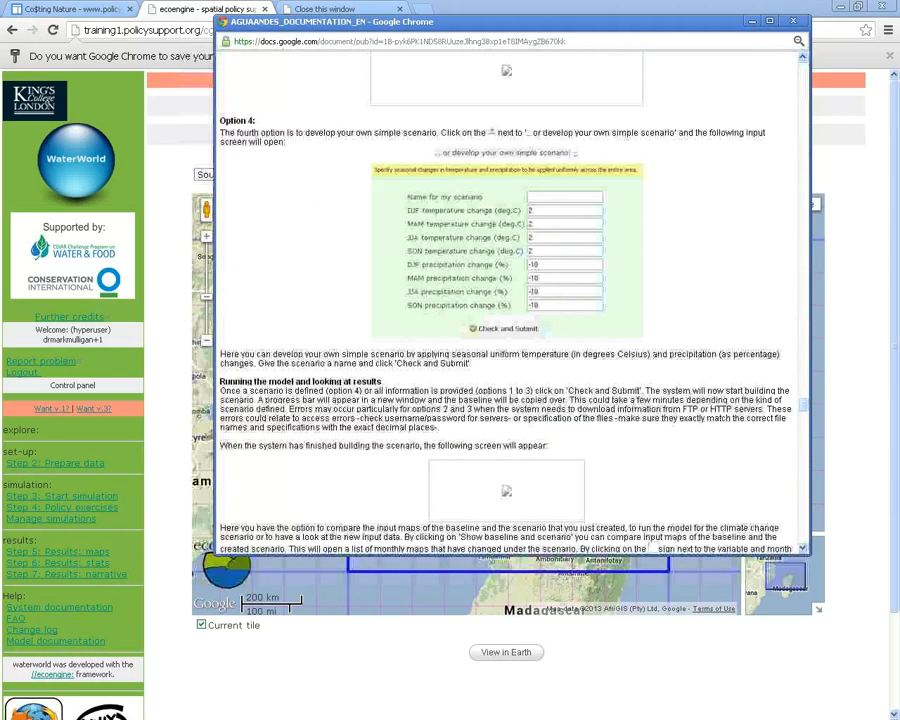
Swap the documentation popup for the Model documentation and open its version 1 link in a new tab
click(793, 20)
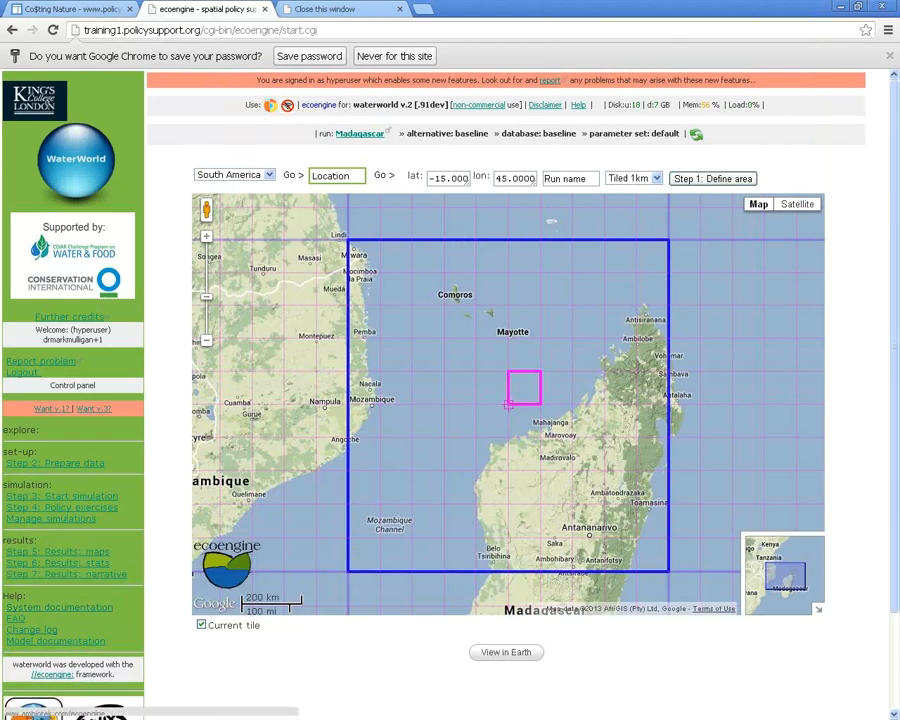
click(56, 641)
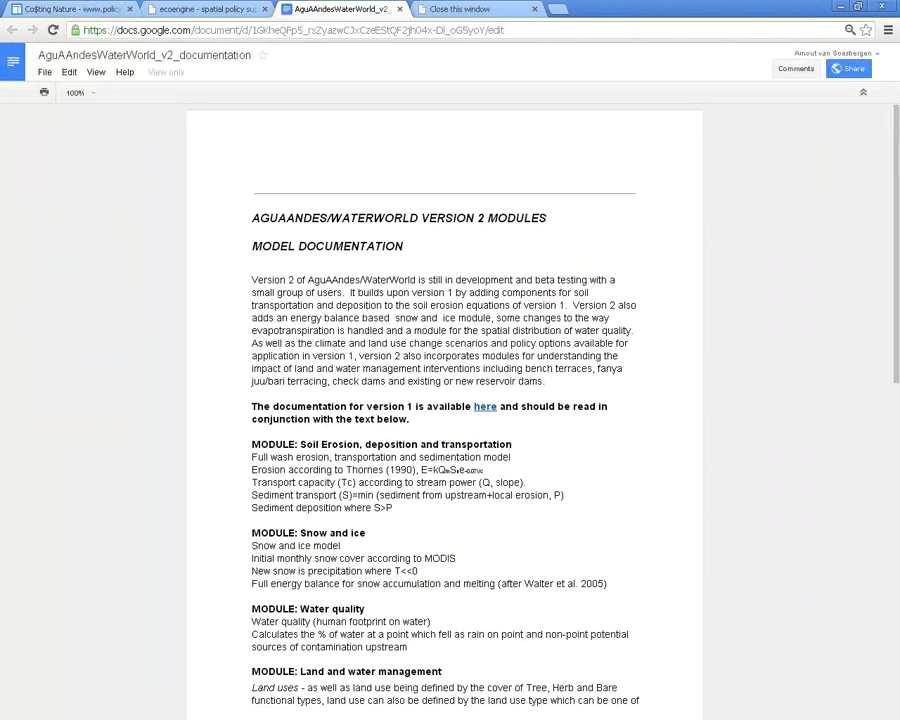
scroll(444, 400, down, 1)
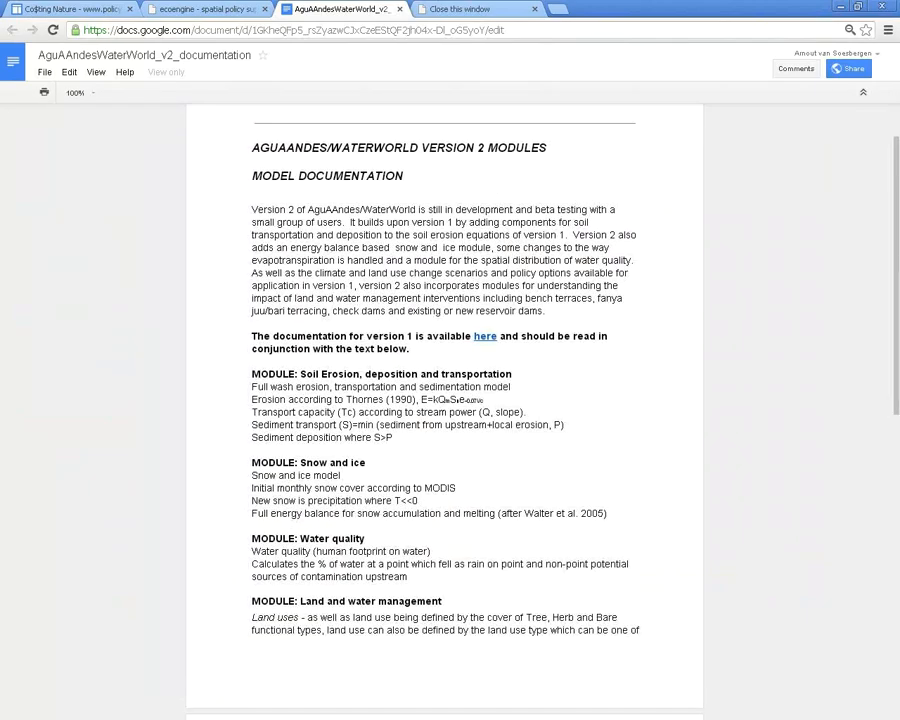
scroll(444, 400, down, 3)
scroll(444, 400, up, 2)
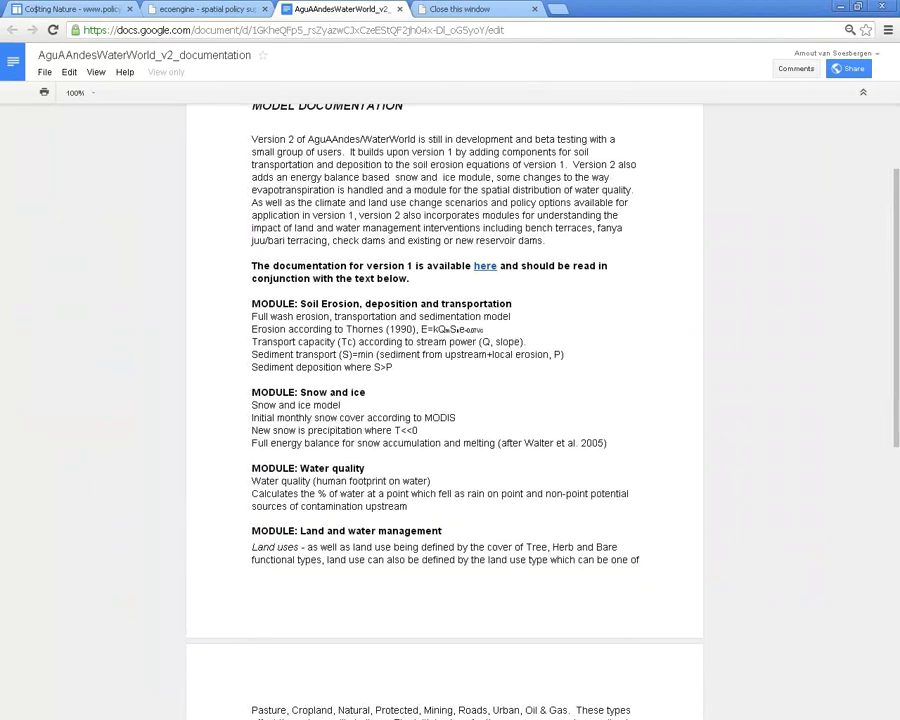
right_click(483, 267)
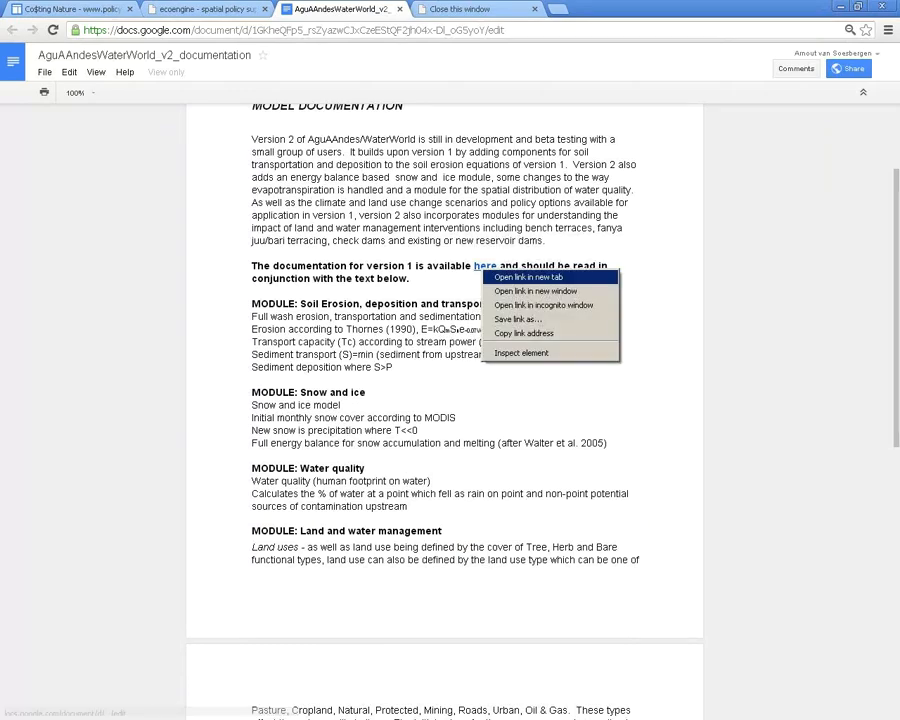
click(528, 277)
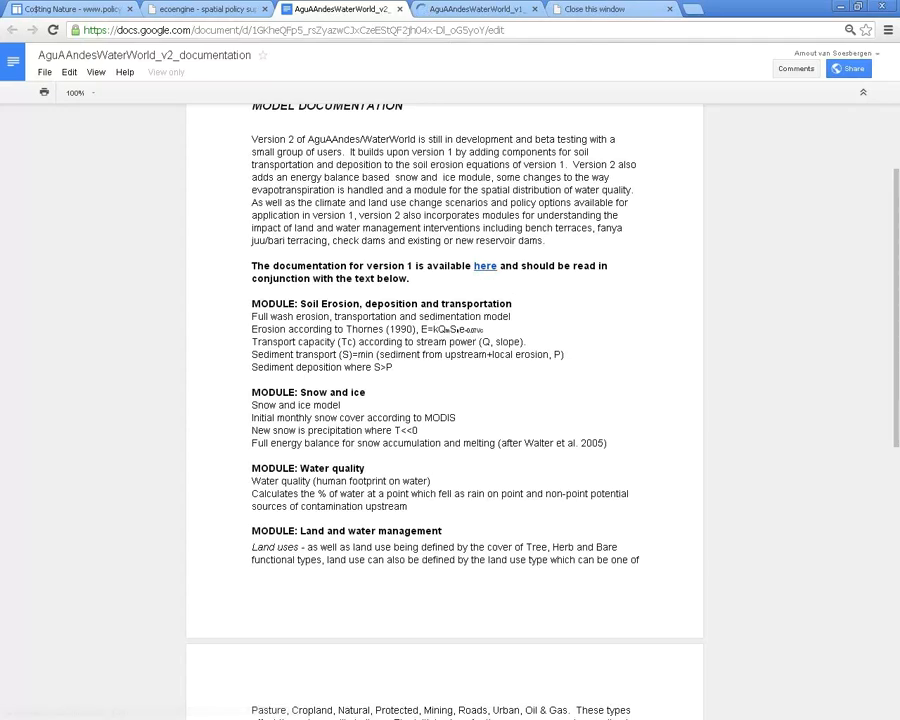
Switch to the version 1 documentation and read down to its water balance section
click(475, 9)
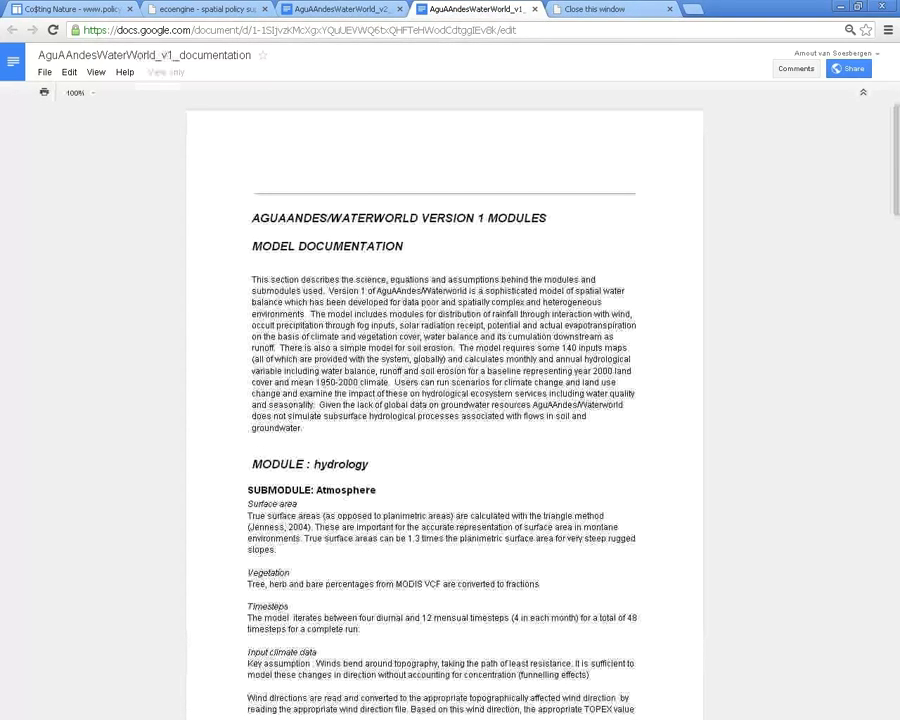
scroll(445, 400, down, 3)
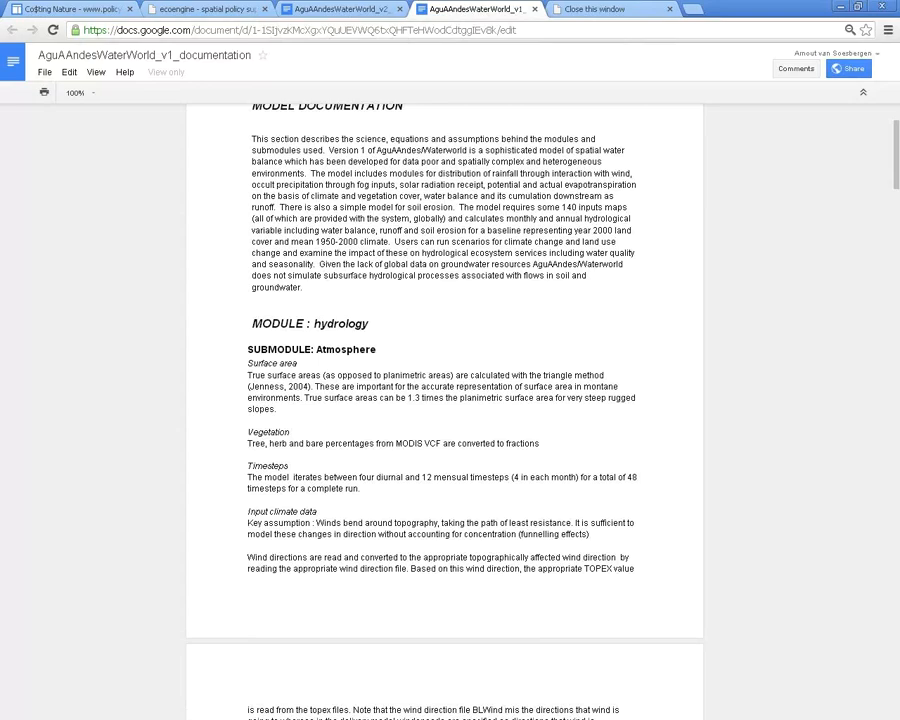
scroll(445, 400, down, 3)
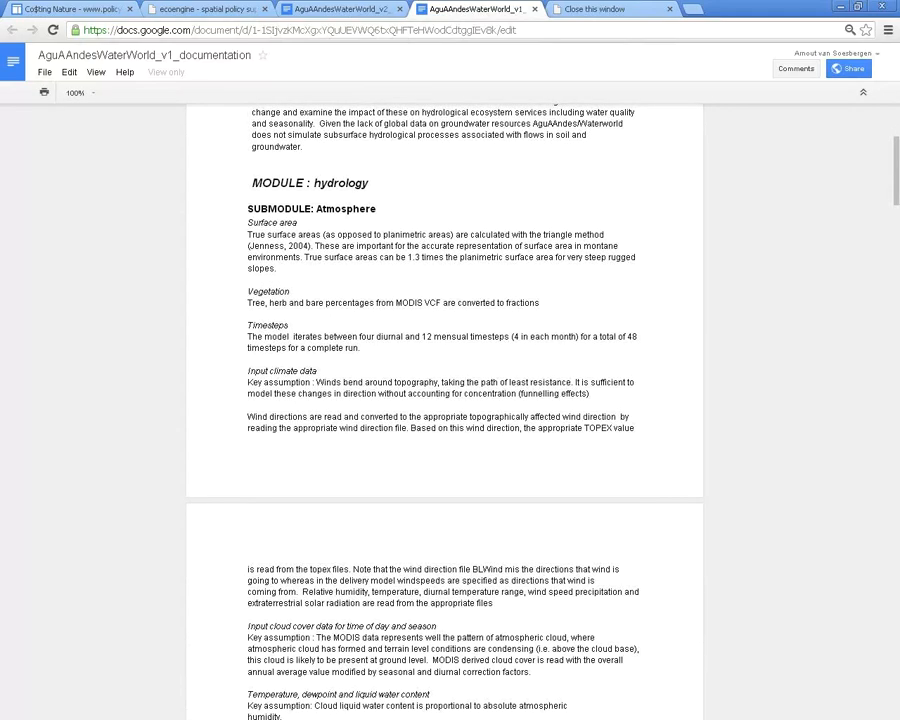
scroll(445, 400, down, 4)
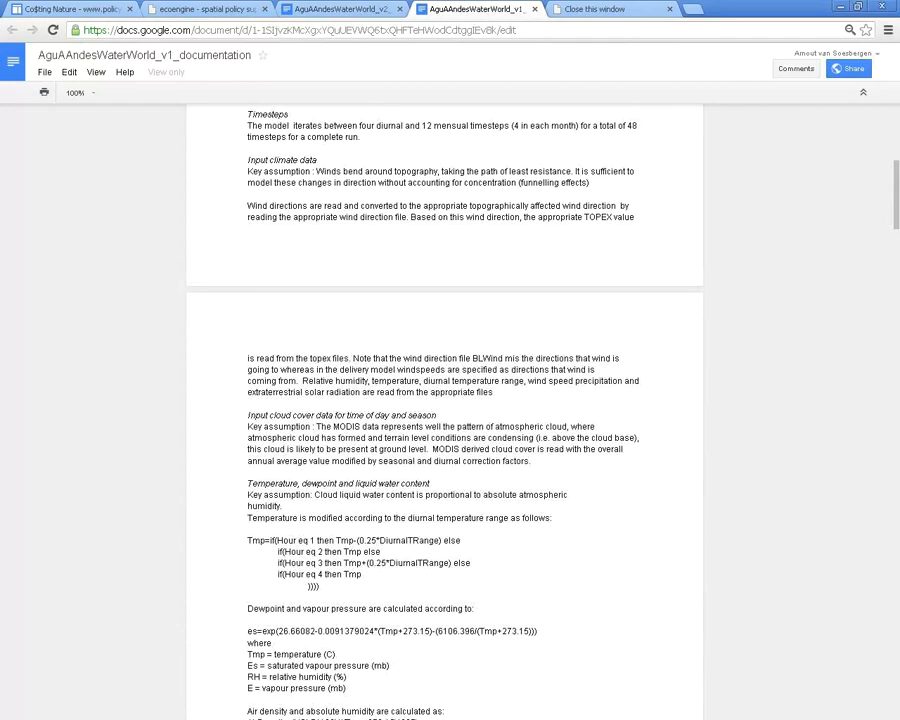
scroll(445, 400, down, 7)
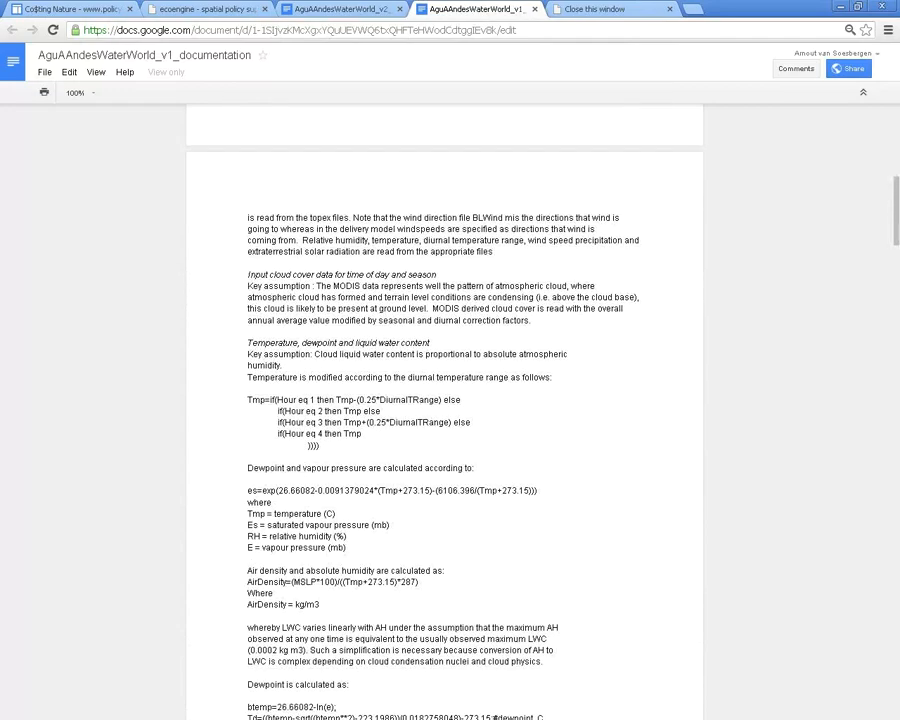
scroll(445, 400, down, 13)
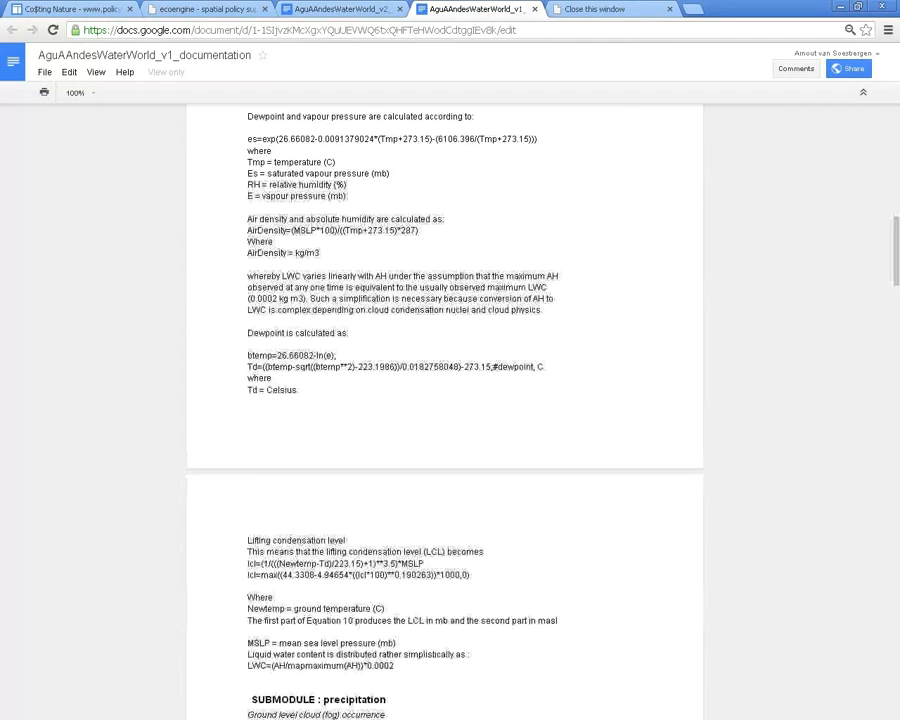
scroll(445, 400, down, 11)
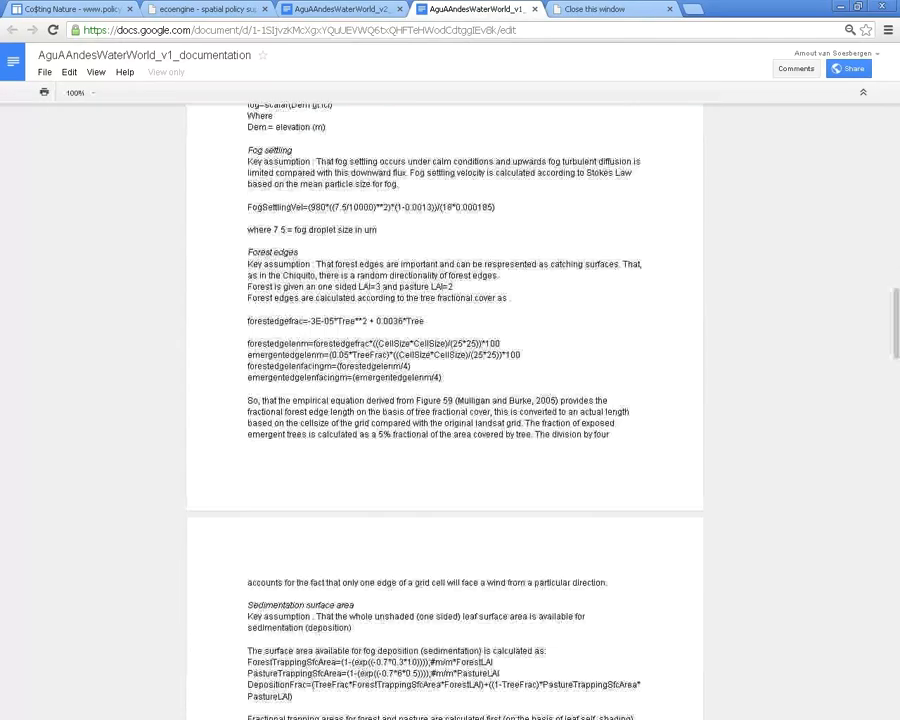
scroll(445, 400, down, 15)
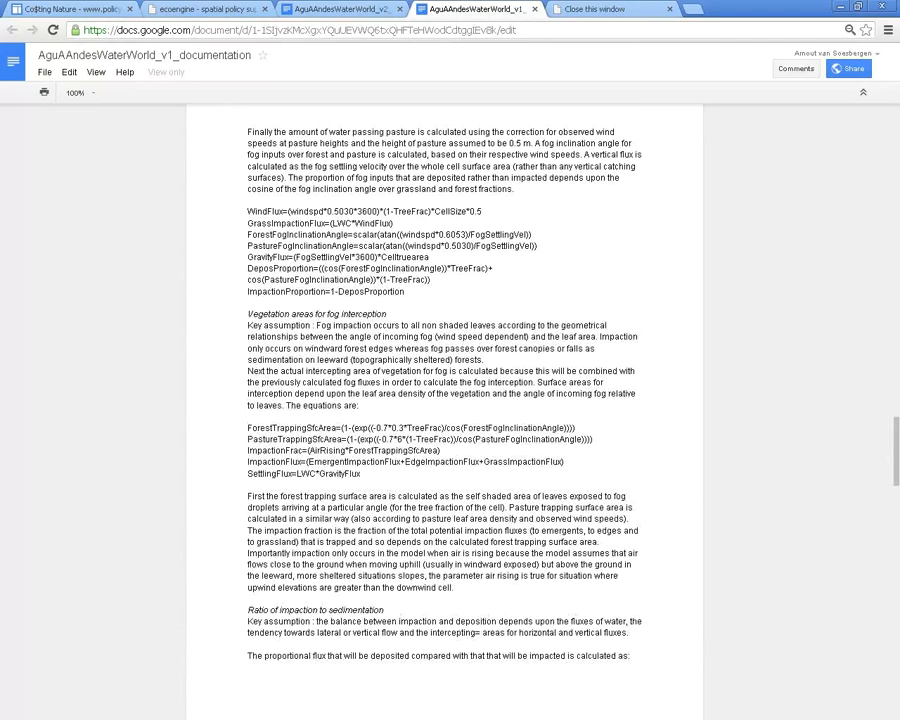
scroll(445, 400, down, 13)
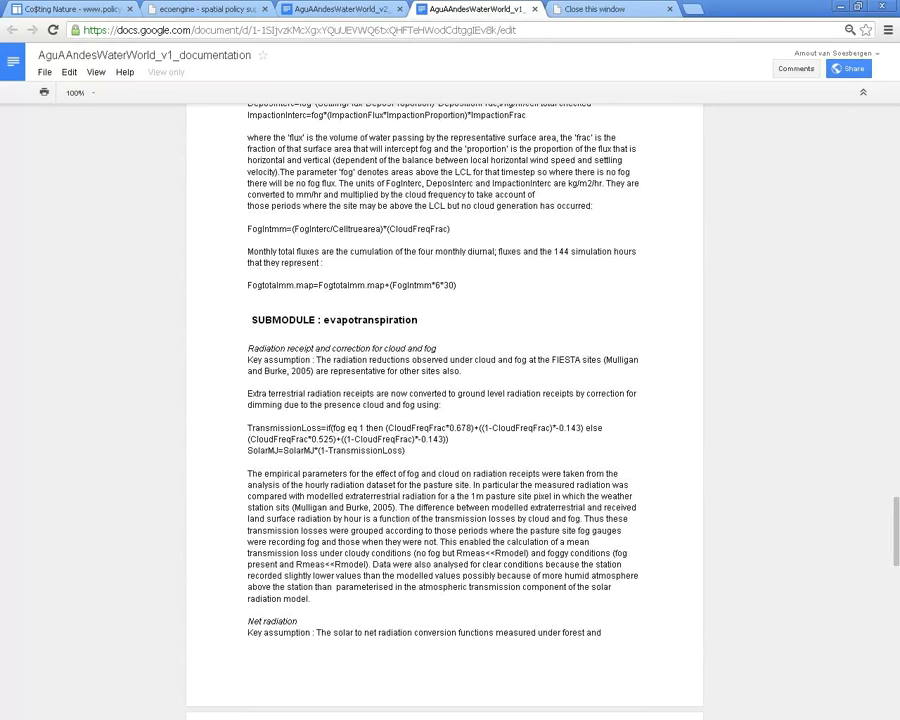
scroll(445, 400, down, 4)
scroll(445, 400, down, 19)
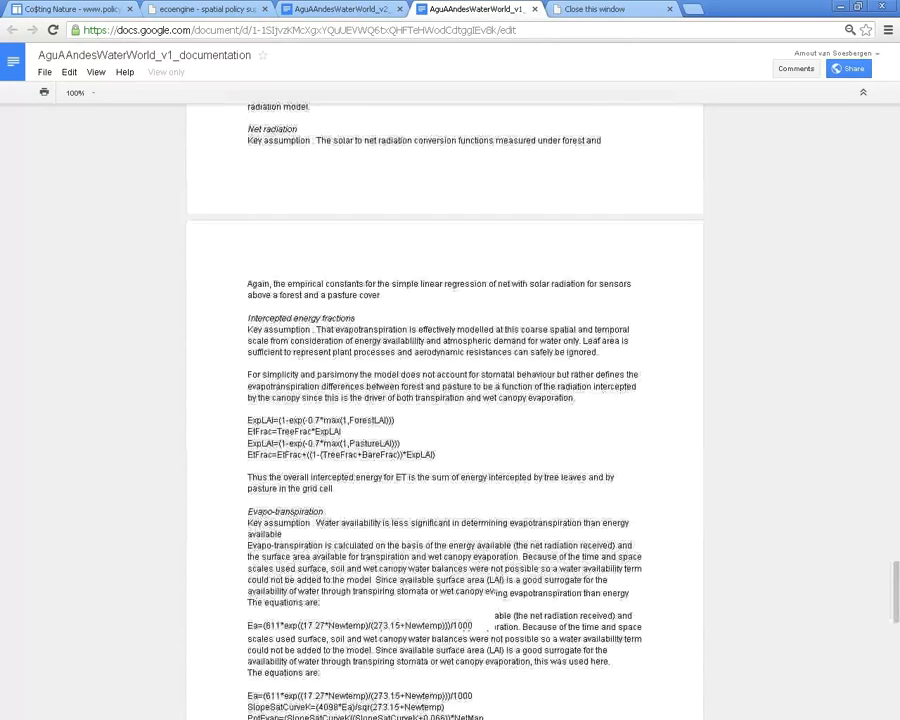
scroll(445, 400, down, 4)
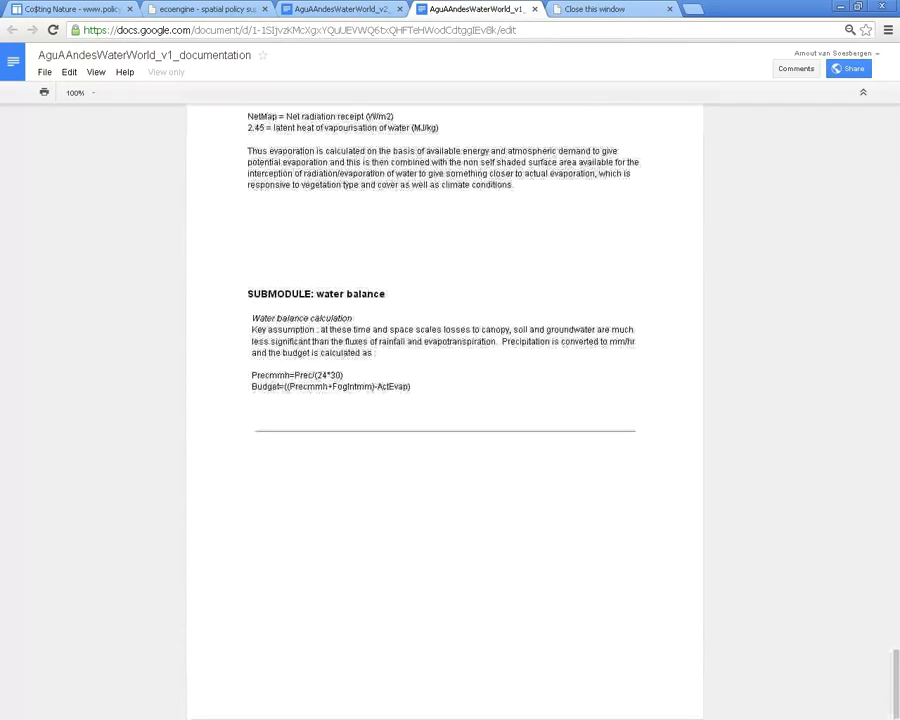
Scroll back up and close both the version 1 and version 2 documentation tabs
scroll(445, 400, up, 1)
scroll(445, 400, up, 20)
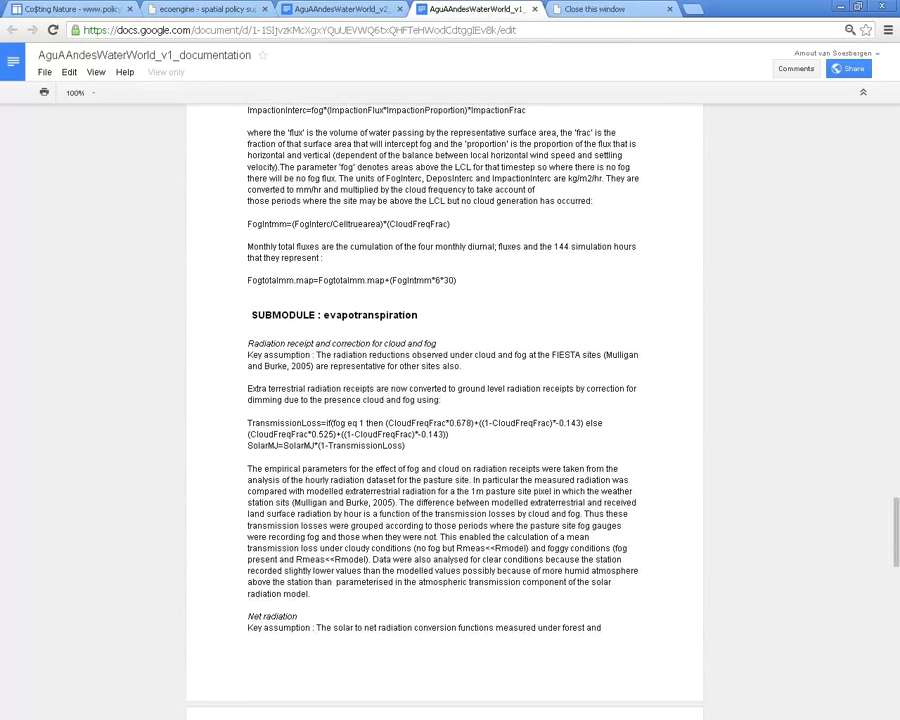
scroll(445, 400, up, 8)
scroll(445, 400, up, 20)
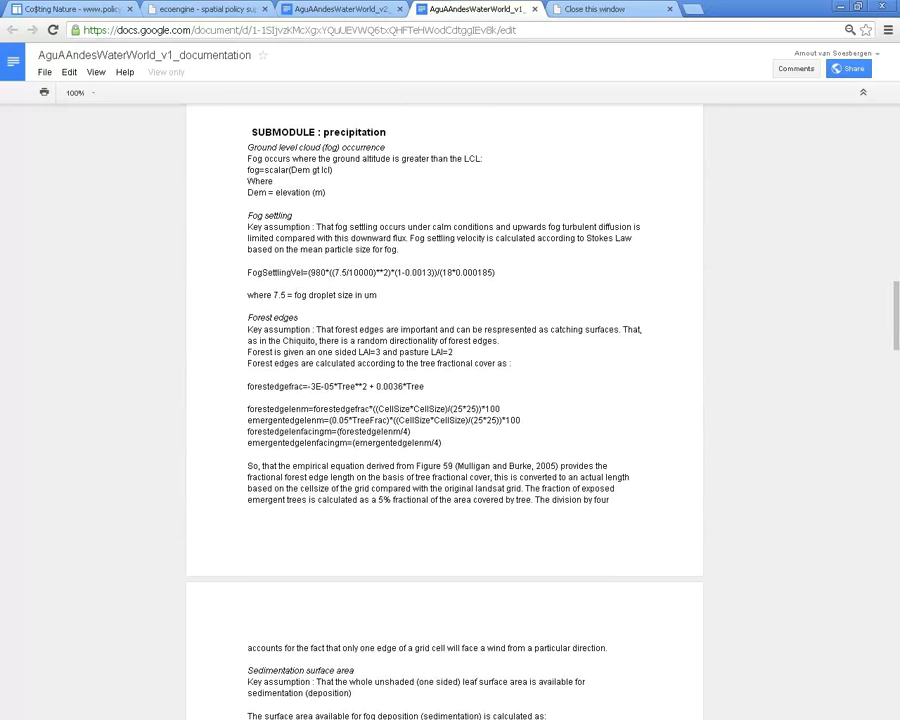
scroll(445, 400, up, 20)
scroll(445, 400, up, 8)
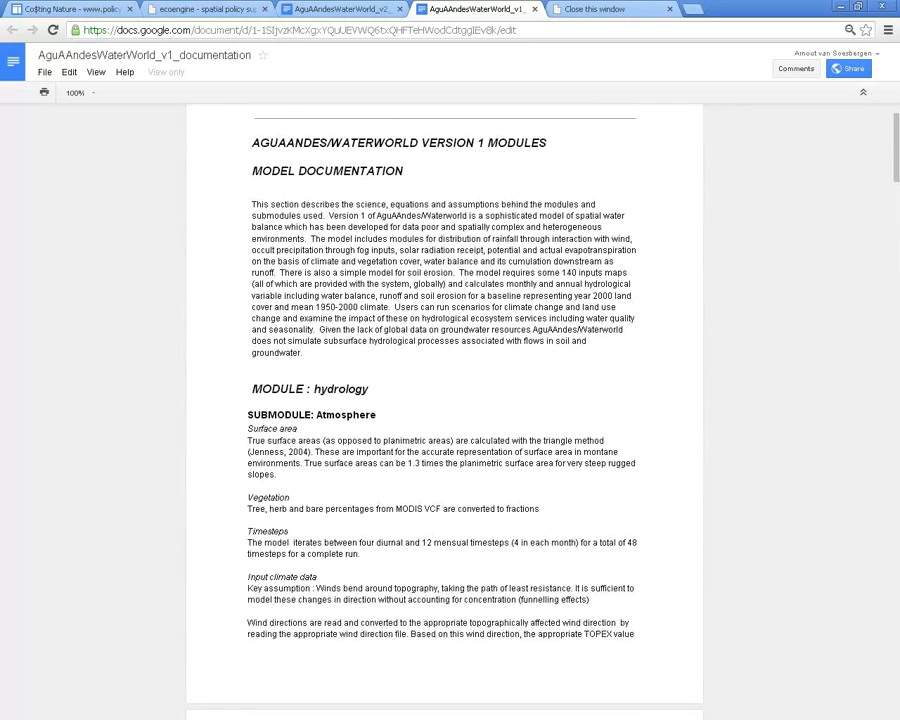
key(ctrl+w)
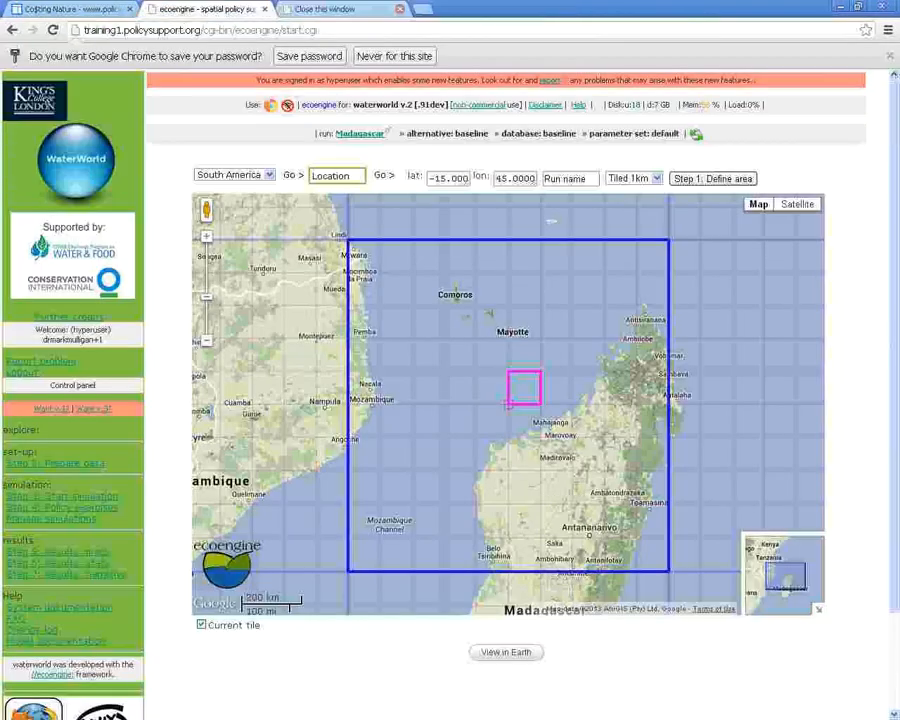
click(400, 9)
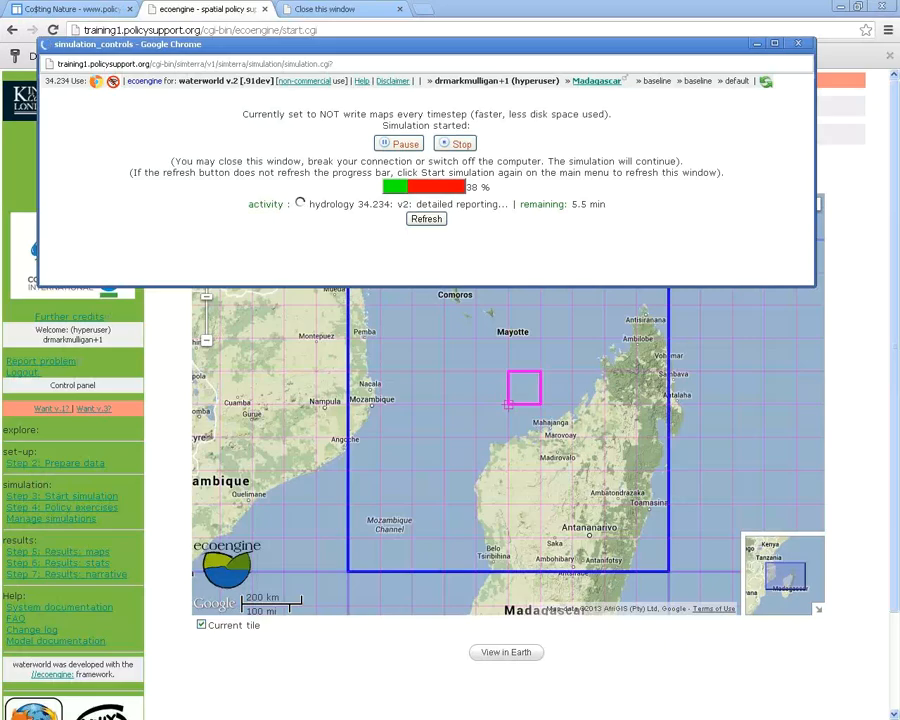
Dismiss the simulation progress window and pan the map to recentre on Madagascar
key(super+Down)
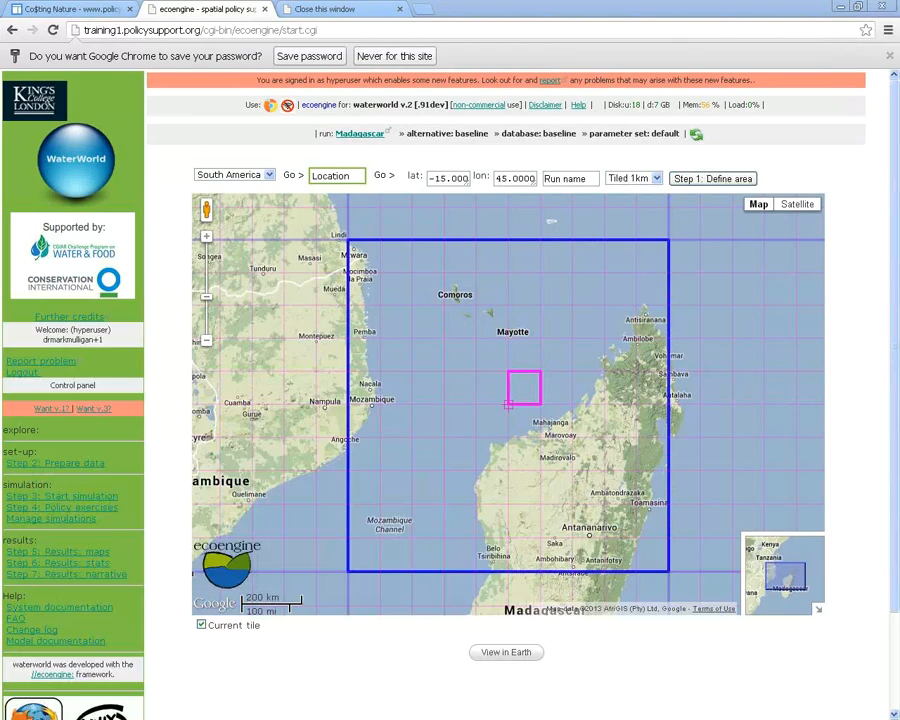
key(Right)
key(Right)
key(Right)
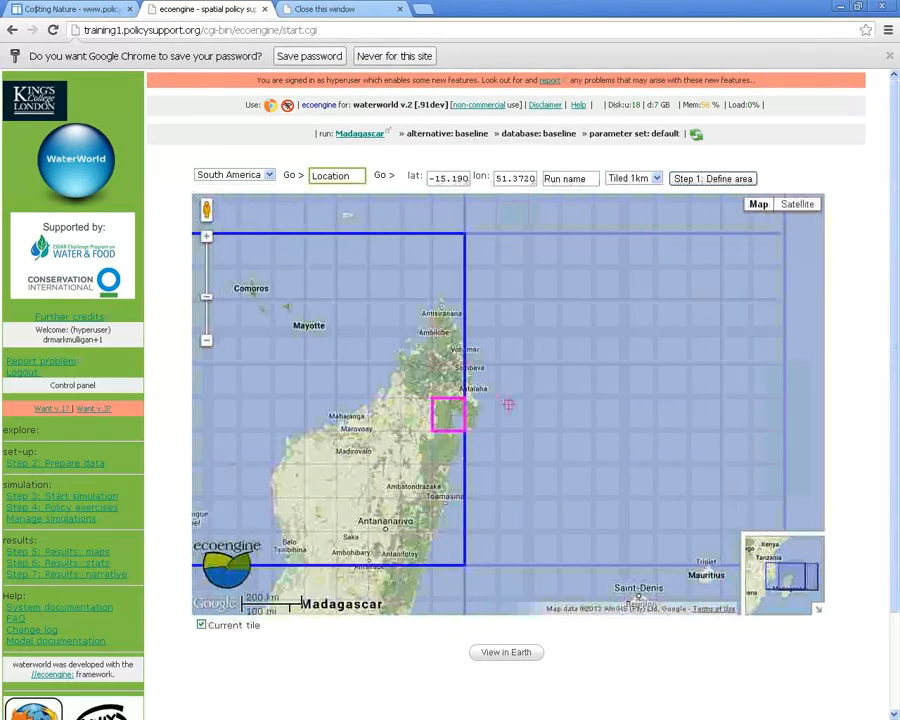
key(Left)
key(Down)
key(Down)
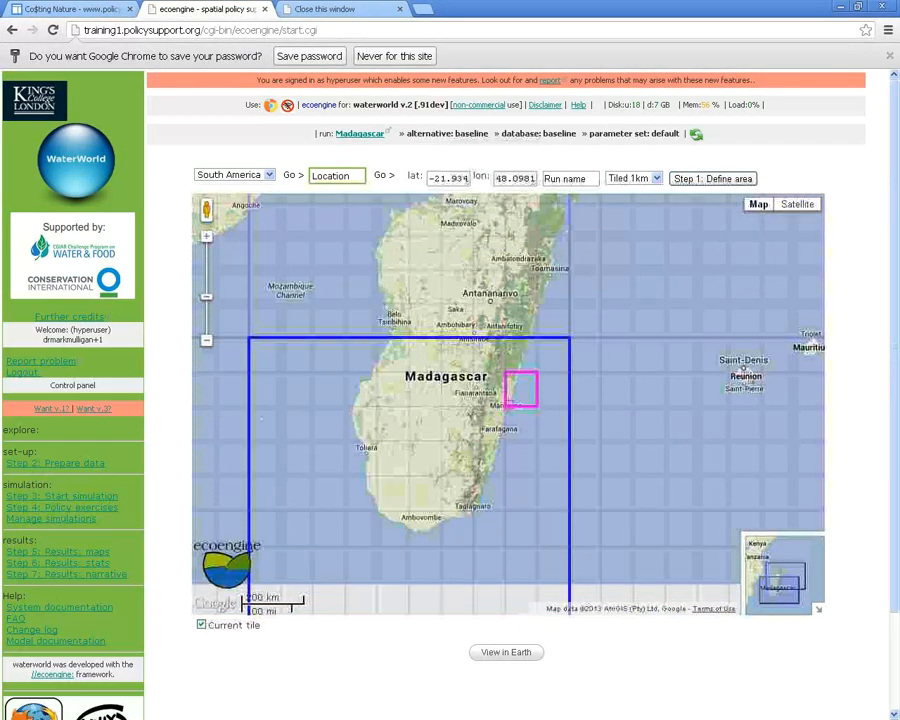
key(Up)
key(Right)
key(Up)
key(Up)
key(Down)
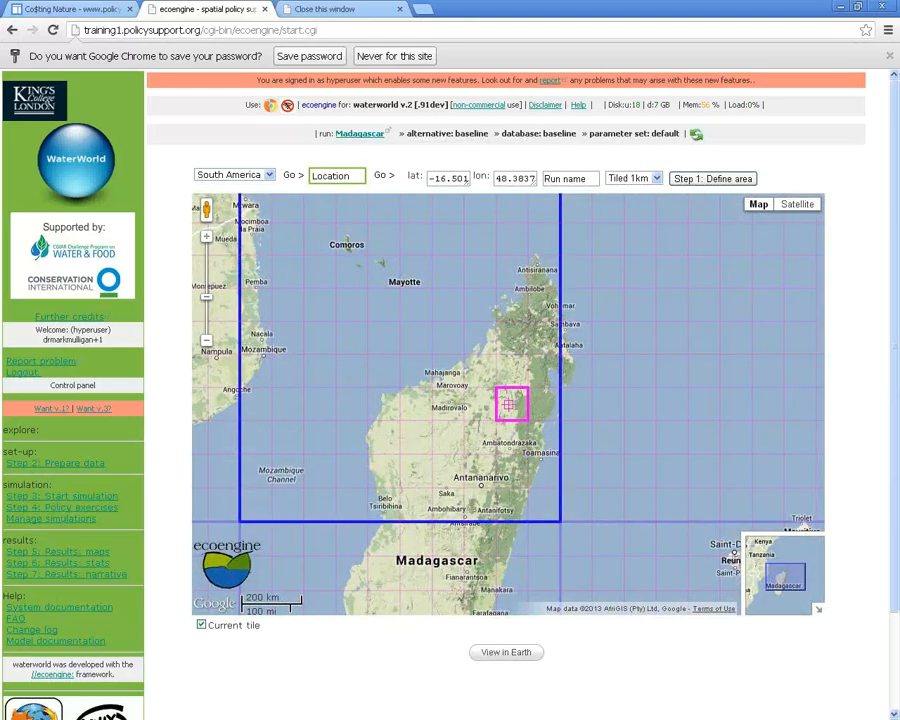
key(Right)
key(Right)
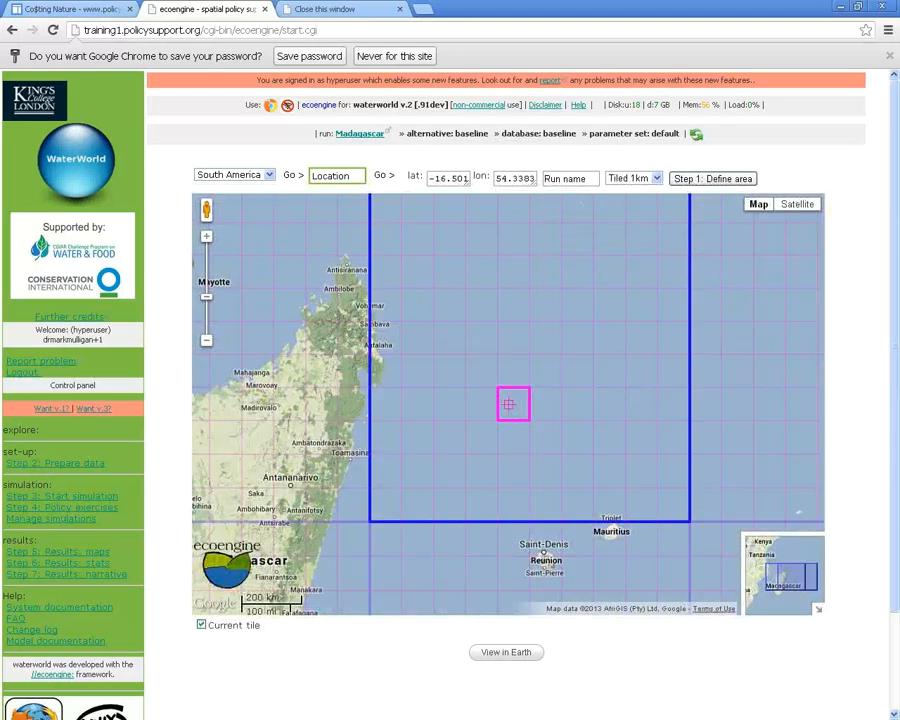
key(Left)
key(Left)
key(Down)
key(Down)
key(Up)
key(Up)
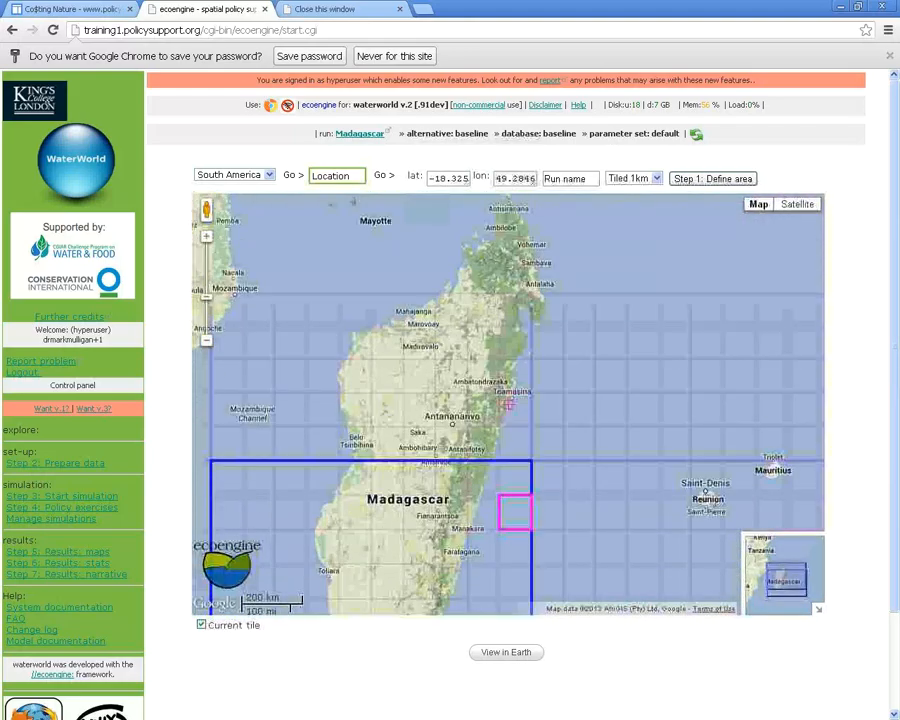
key(Up)
key(Up)
key(Right)
key(Right)
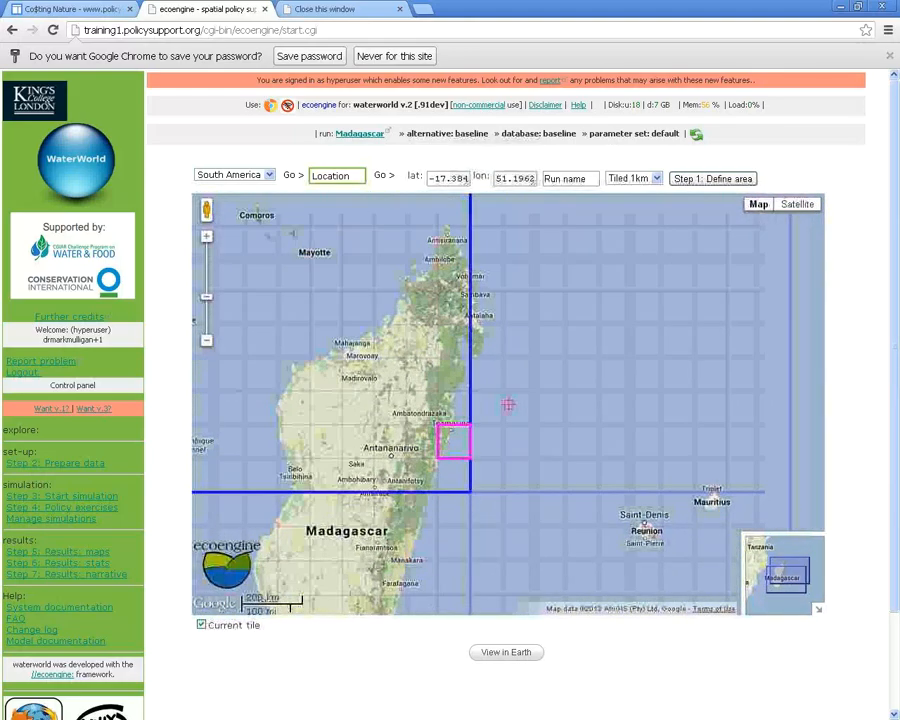
Place the simulation tile over central Madagascar, east of Madirovalo and north of Antananarivo
click(508, 404)
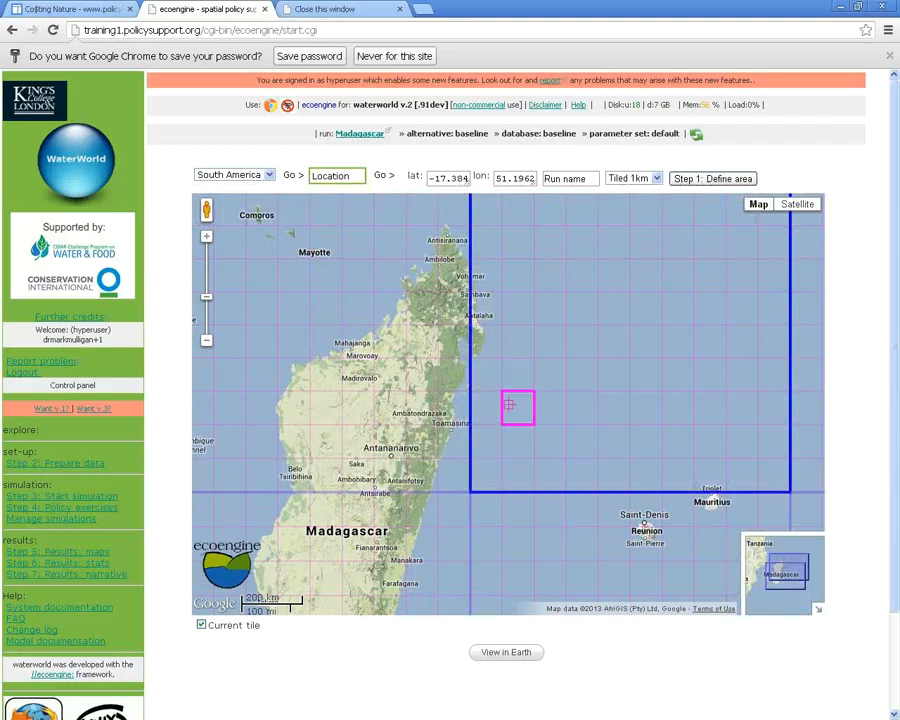
key(Left)
key(Left)
key(Left)
key(Left)
key(Left)
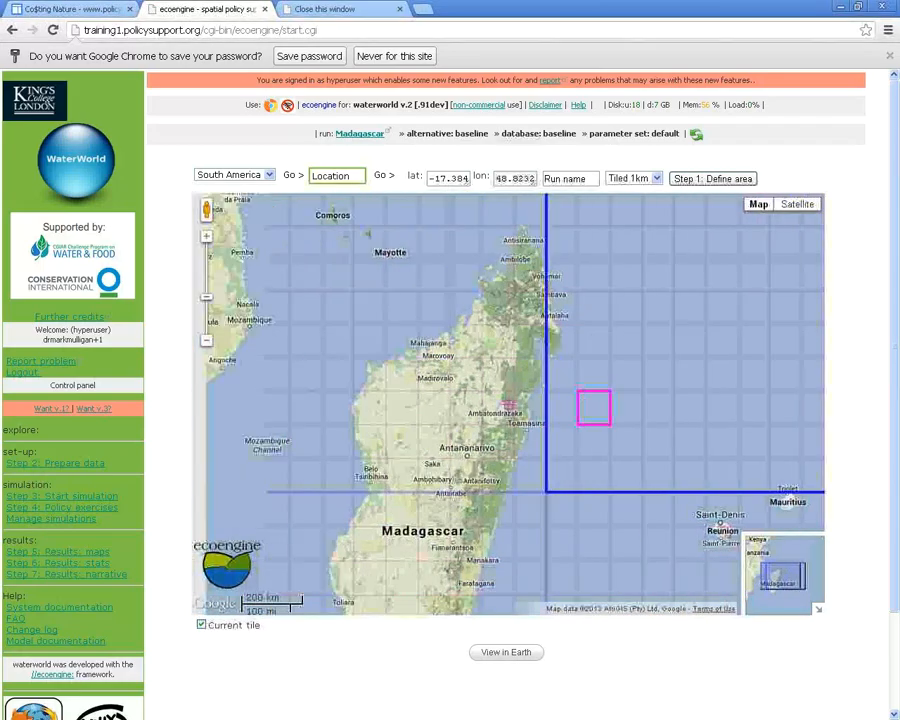
click(508, 404)
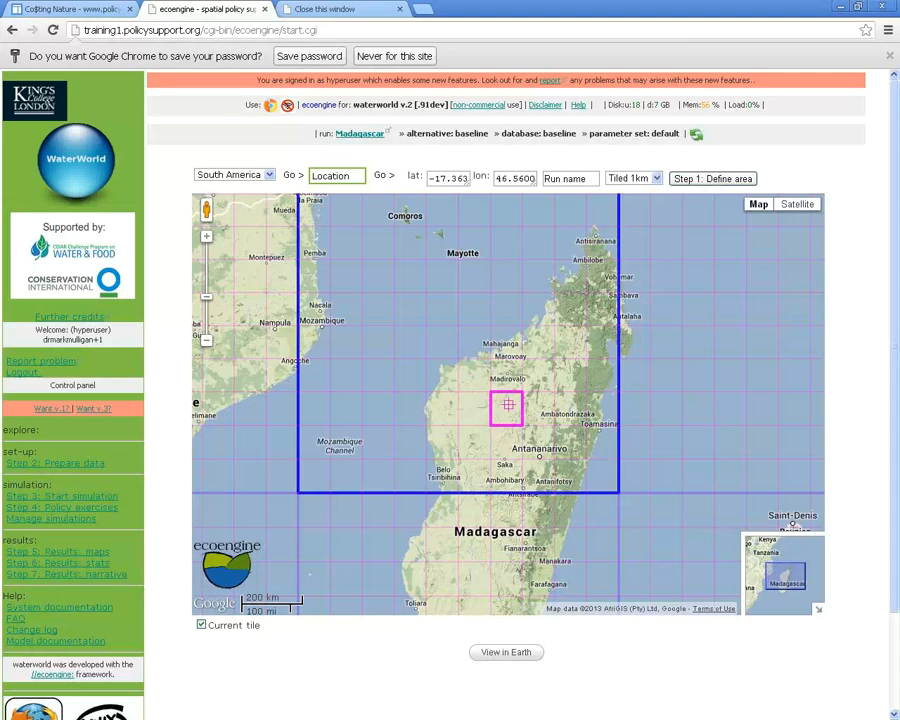
Open the system documentation at its multi-tile runoff-map instructions and move the window lower
click(60, 607)
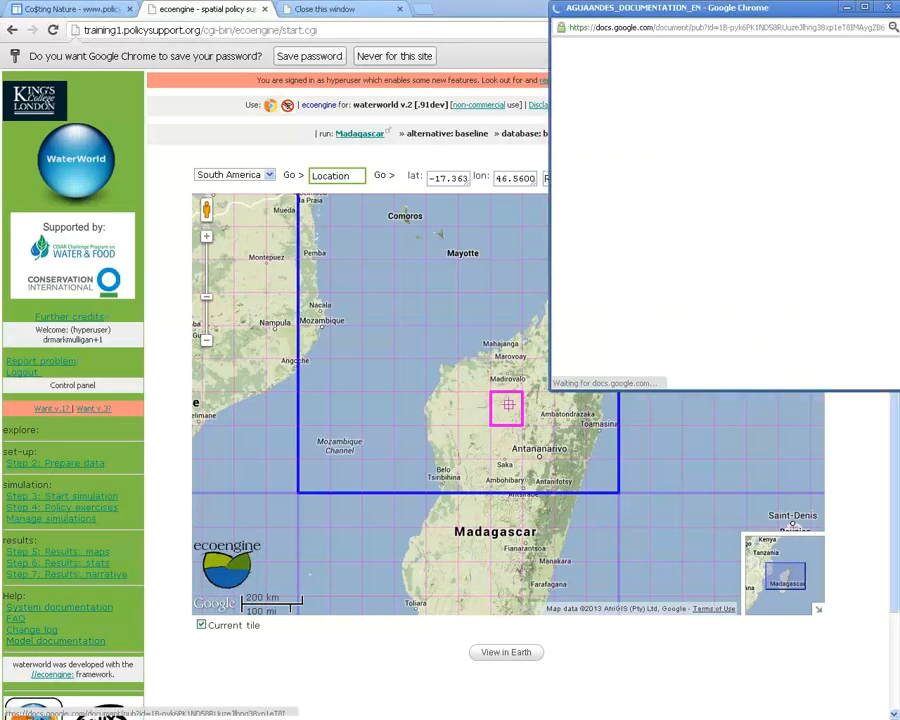
drag(700, 8, 537, 17)
drag(735, 63, 735, 376)
drag(620, 17, 428, 74)
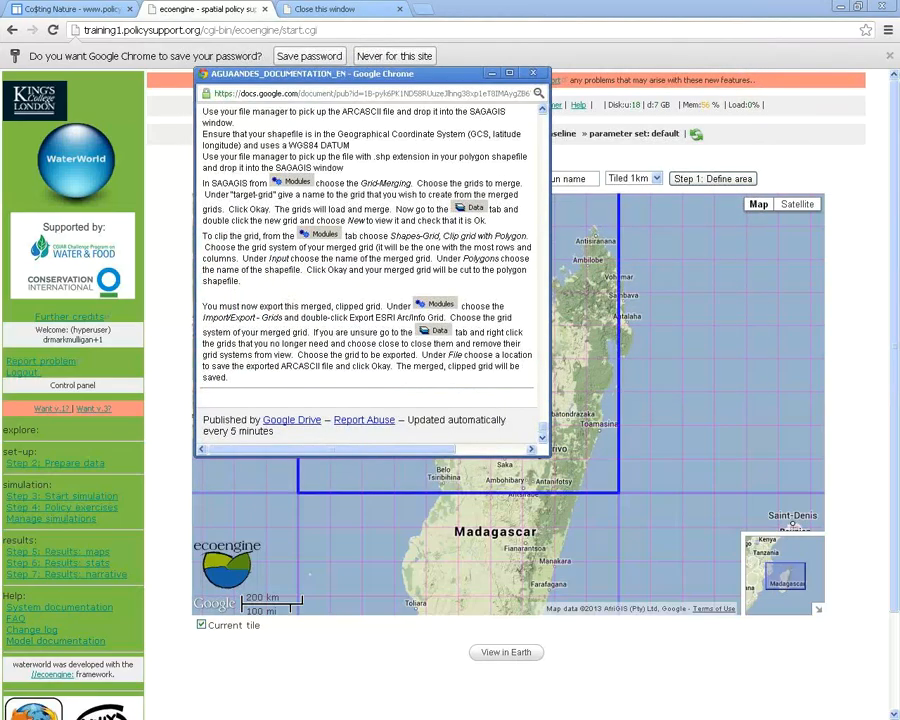
drag(550, 457, 781, 508)
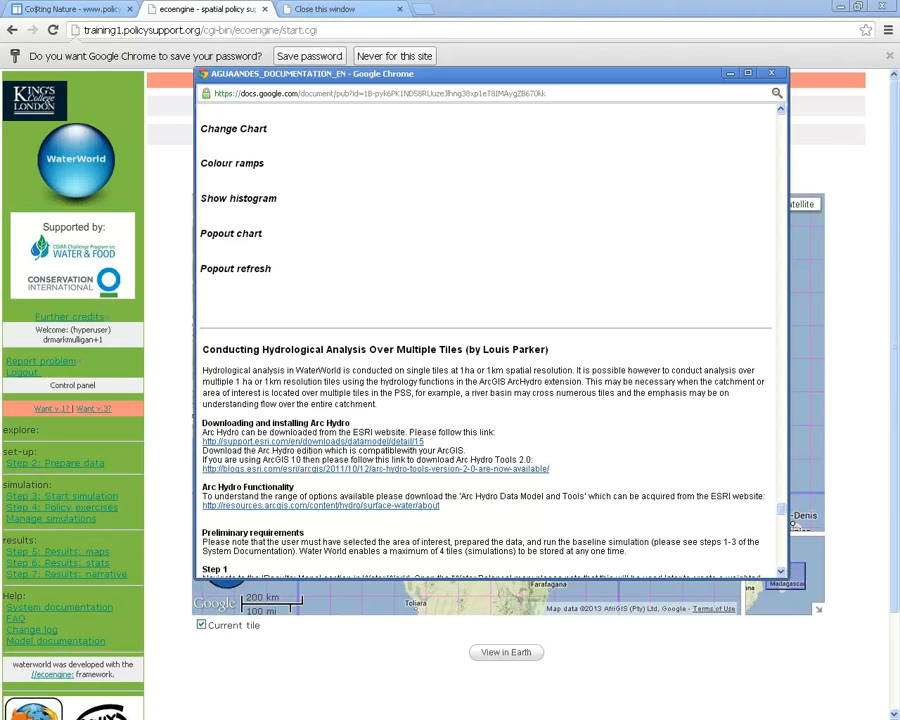
scroll(792, 522, down, 3)
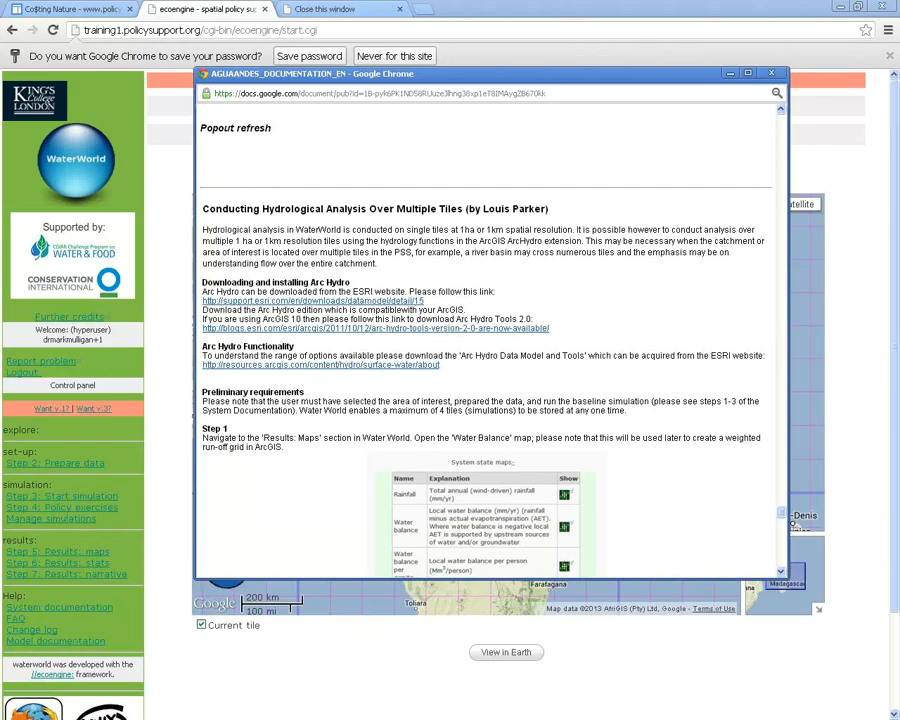
scroll(490, 340, down, 5)
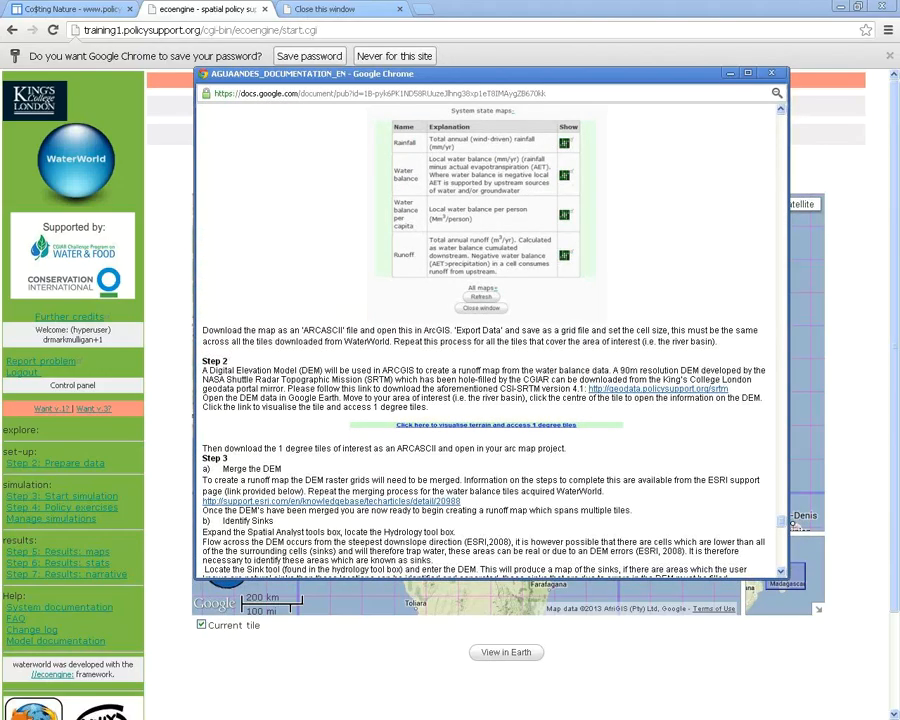
scroll(490, 340, down, 3)
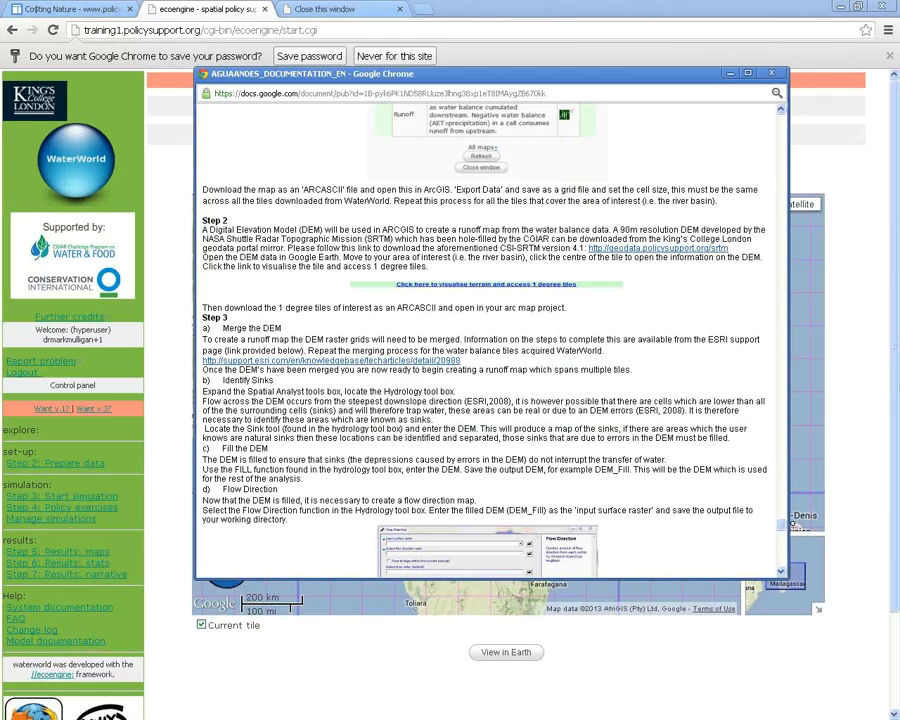
scroll(490, 340, down, 10)
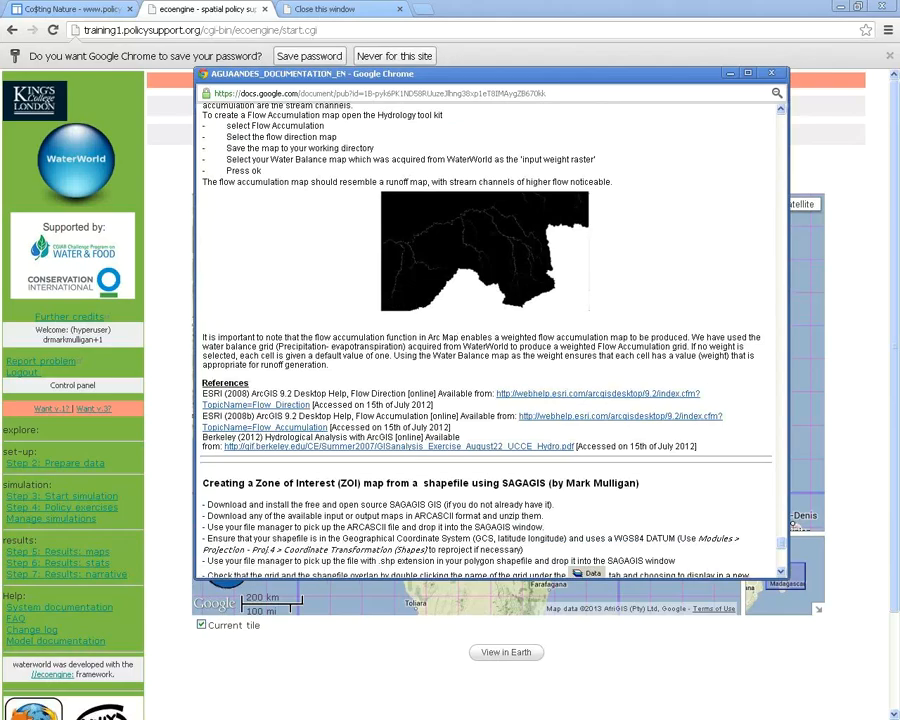
scroll(490, 340, up, 12)
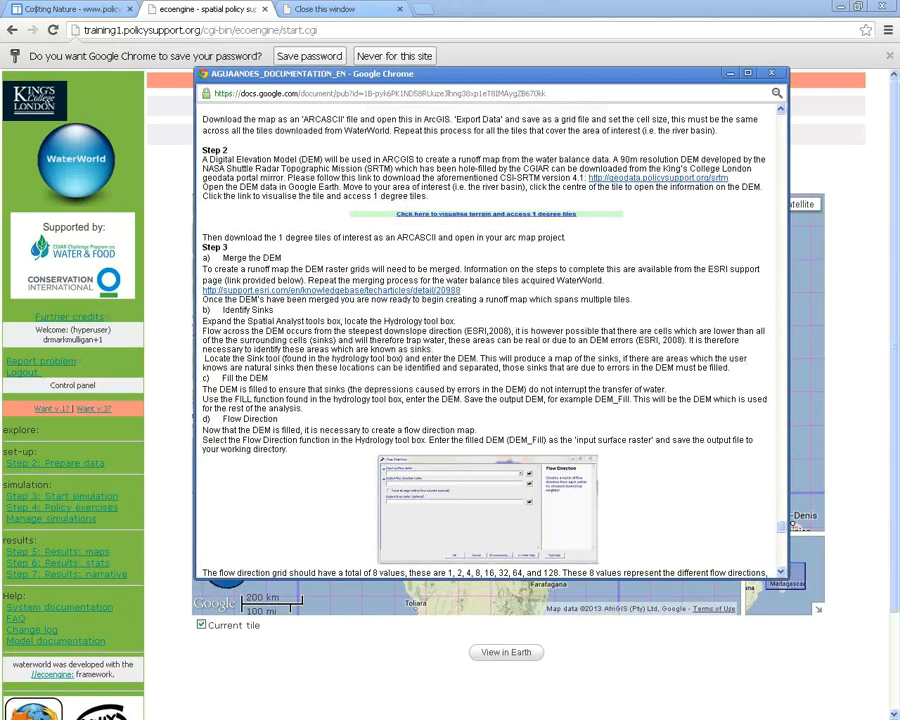
drag(400, 73, 263, 378)
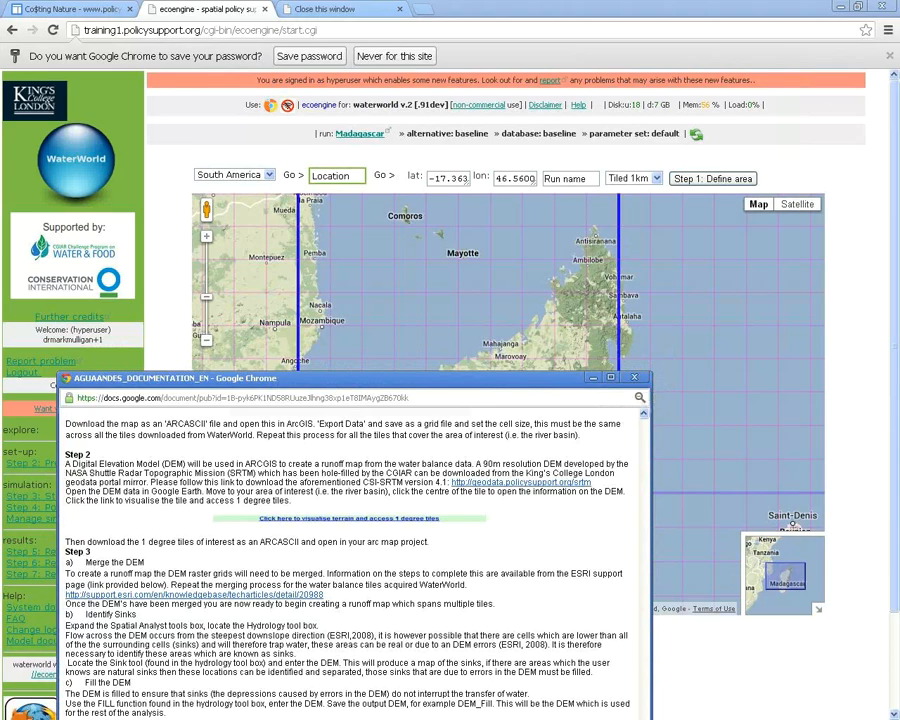
Close the documentation, pan the map east toward Saka and Ambohibary, and reopen the user guide
key(ctrl+w)
key(Right)
key(Right)
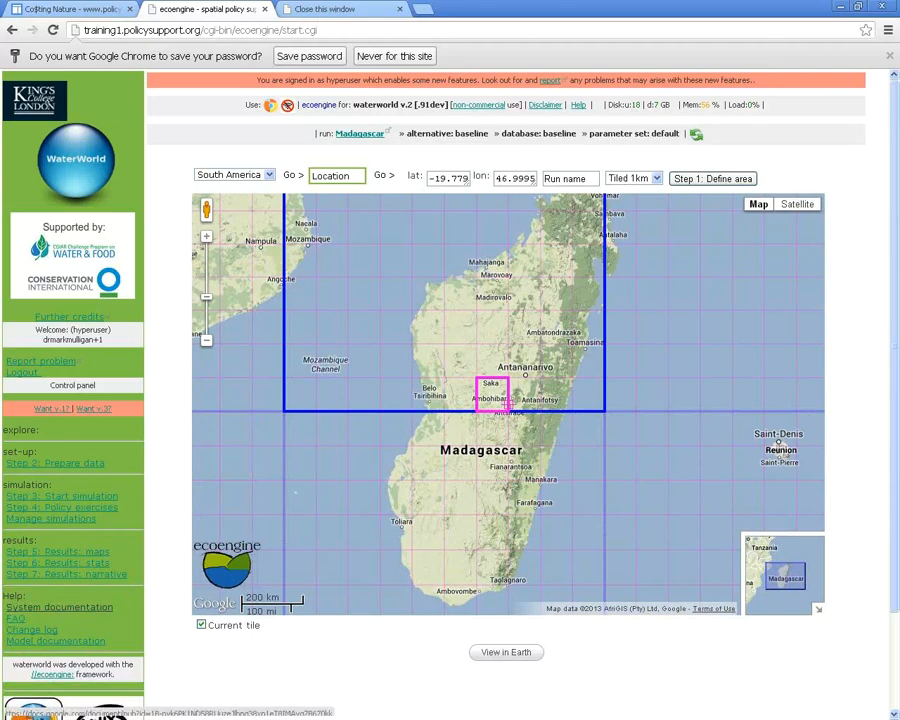
click(60, 607)
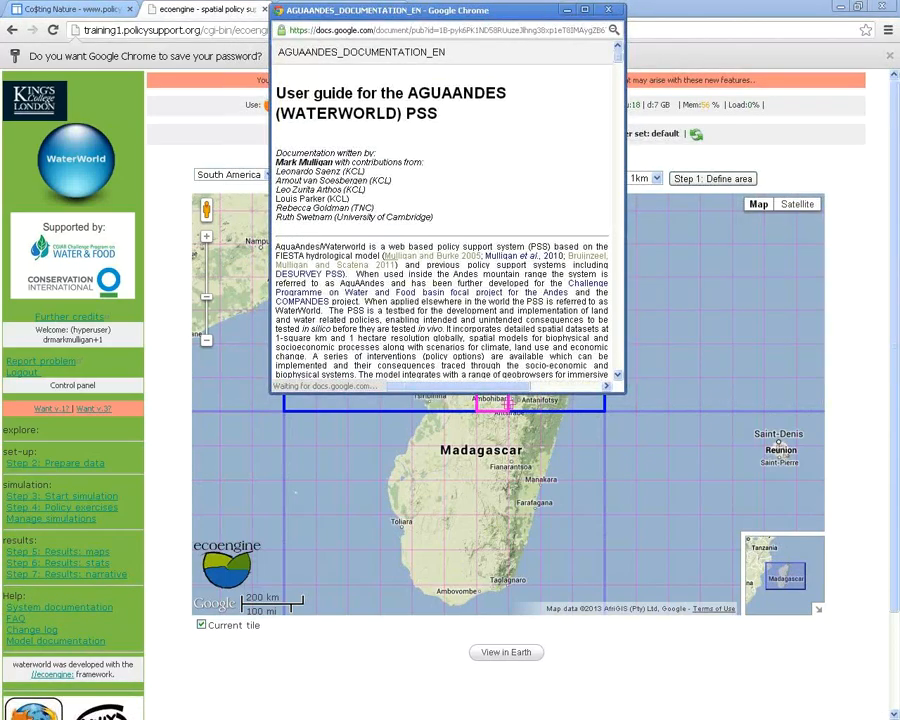
Enlarge and reposition the guide, then find its SAGAGIS 'Combining tiles' and Zone of Interest instructions
scroll(447, 220, down, 10)
scroll(447, 220, down, 15)
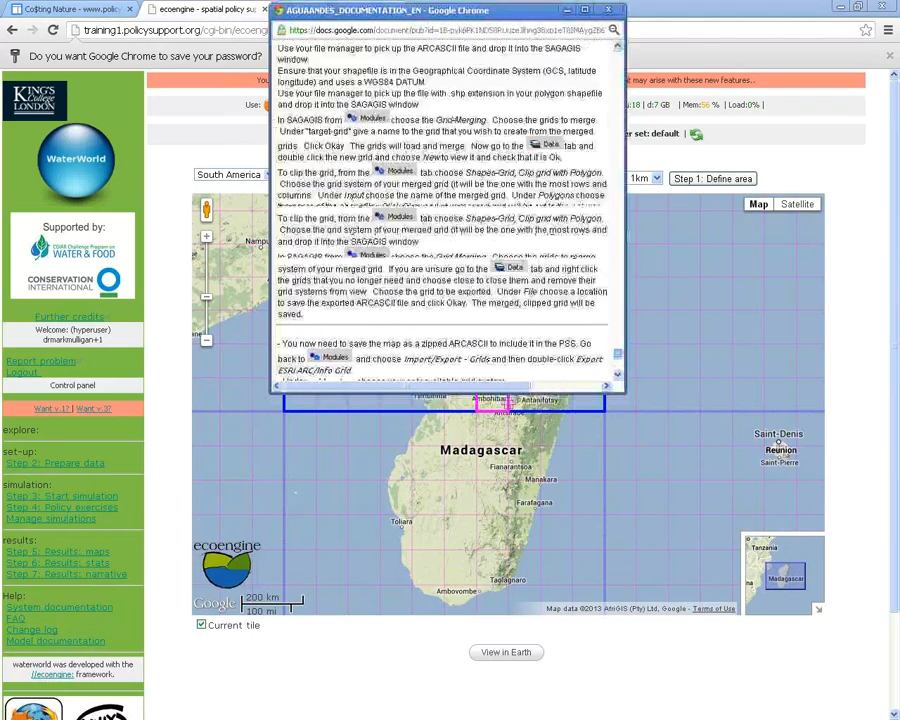
drag(624, 392, 853, 667)
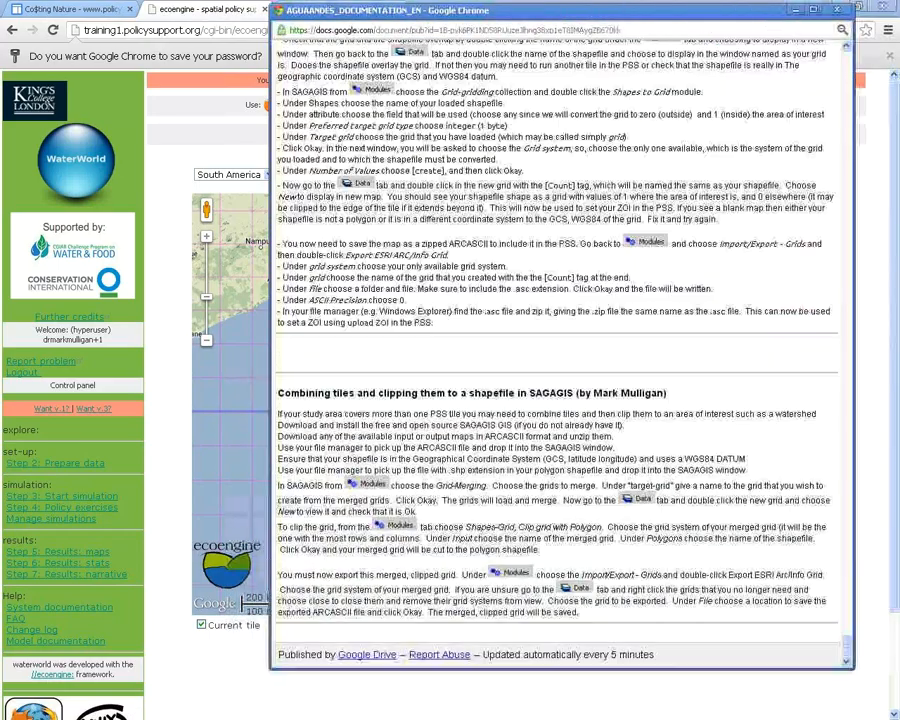
drag(450, 10, 357, 3)
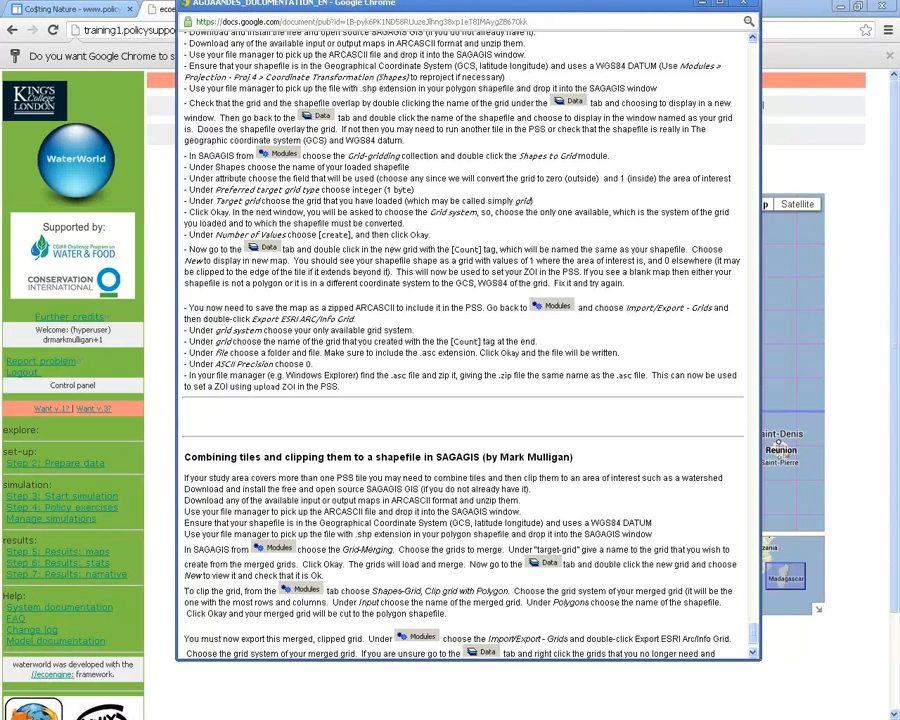
drag(184, 457, 281, 457)
drag(184, 457, 441, 457)
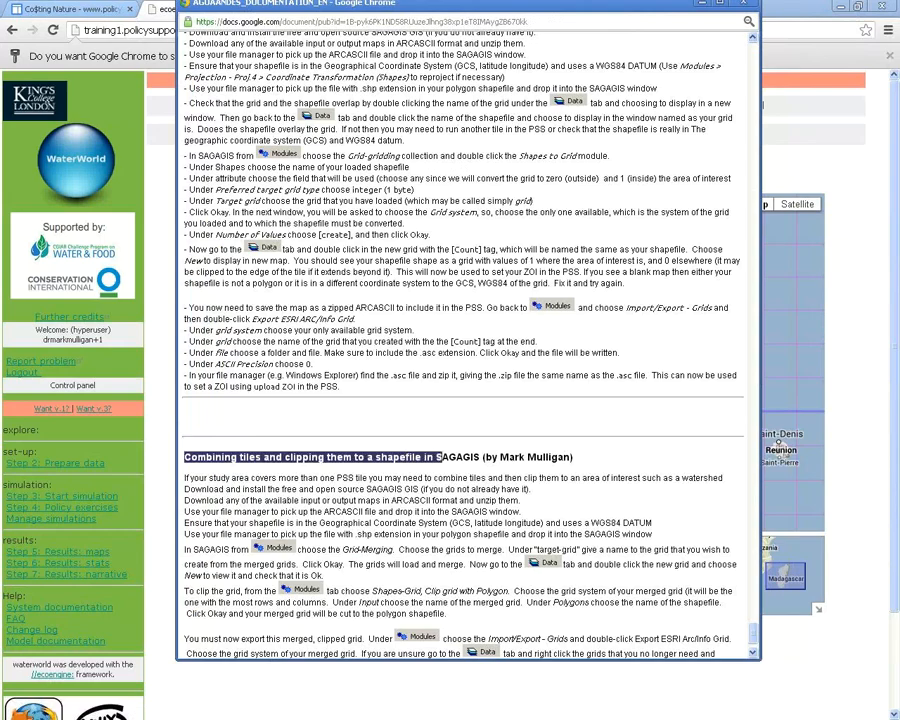
click(441, 457)
scroll(441, 457, down, 2)
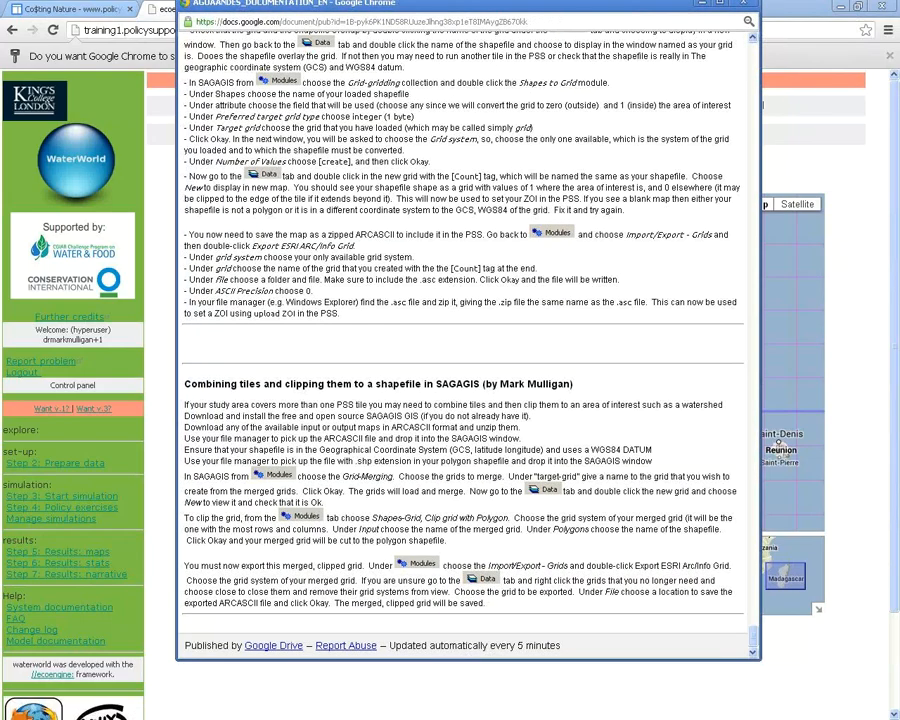
scroll(460, 350, up, 3)
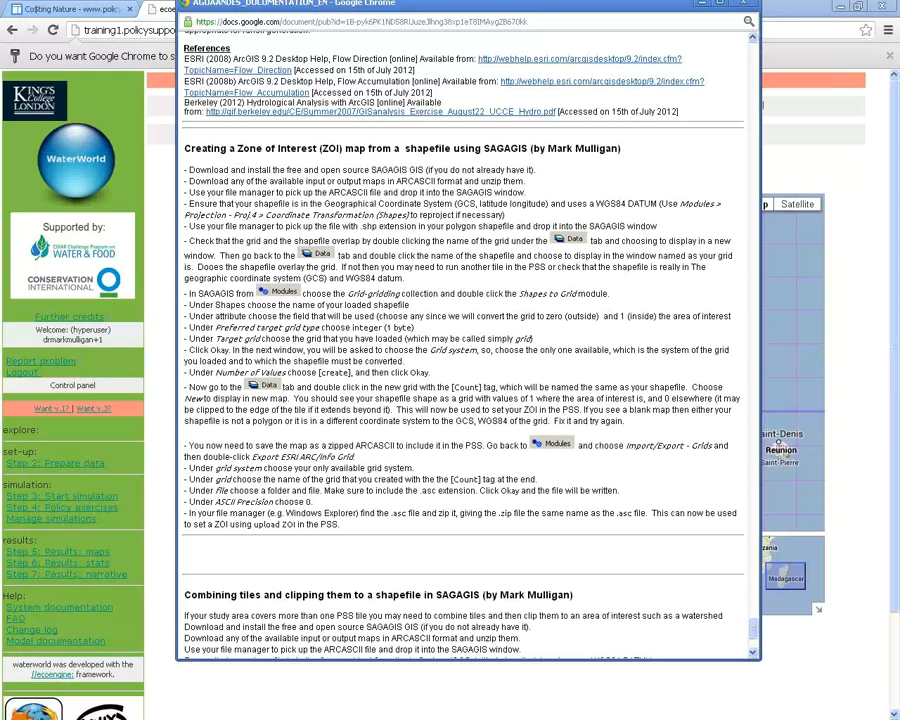
Close the documentation window while the Madagascar simulation keeps running
scroll(468, 340, up, 3)
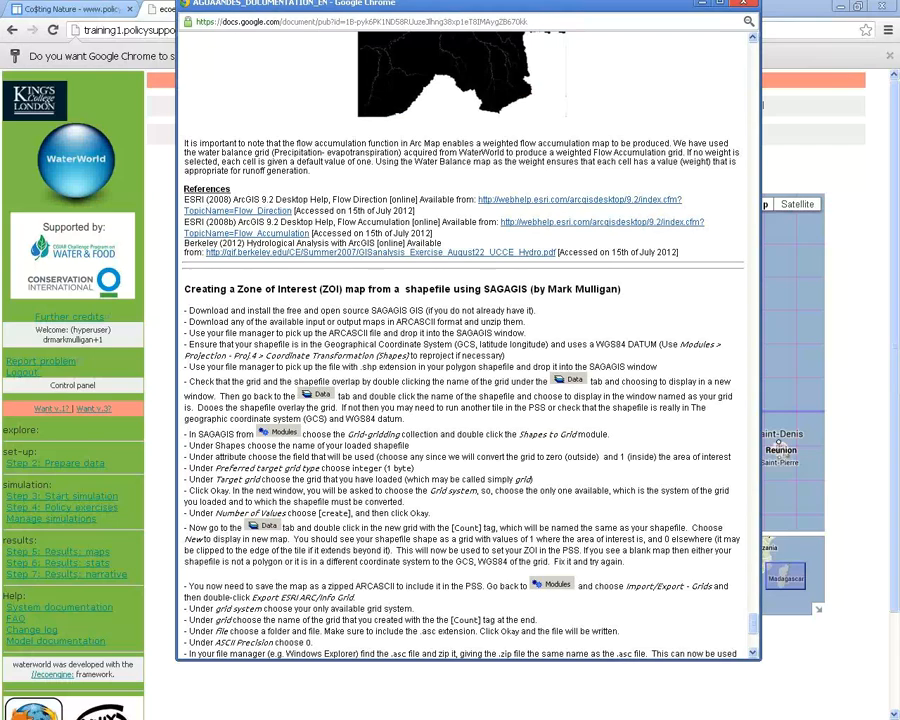
key(ctrl+w)
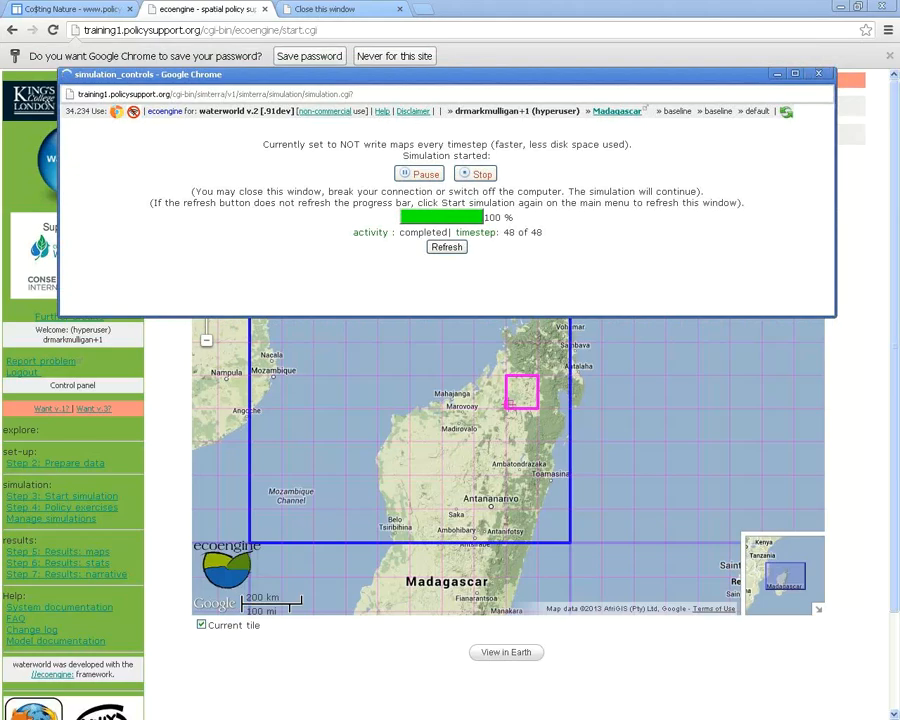
Wait for the run to reach timestep 48 of 48, highlighting the note that the window can be closed
drag(195, 191, 590, 191)
Close the simulation_controls progress window and open Step 5: Results: maps
click(590, 191)
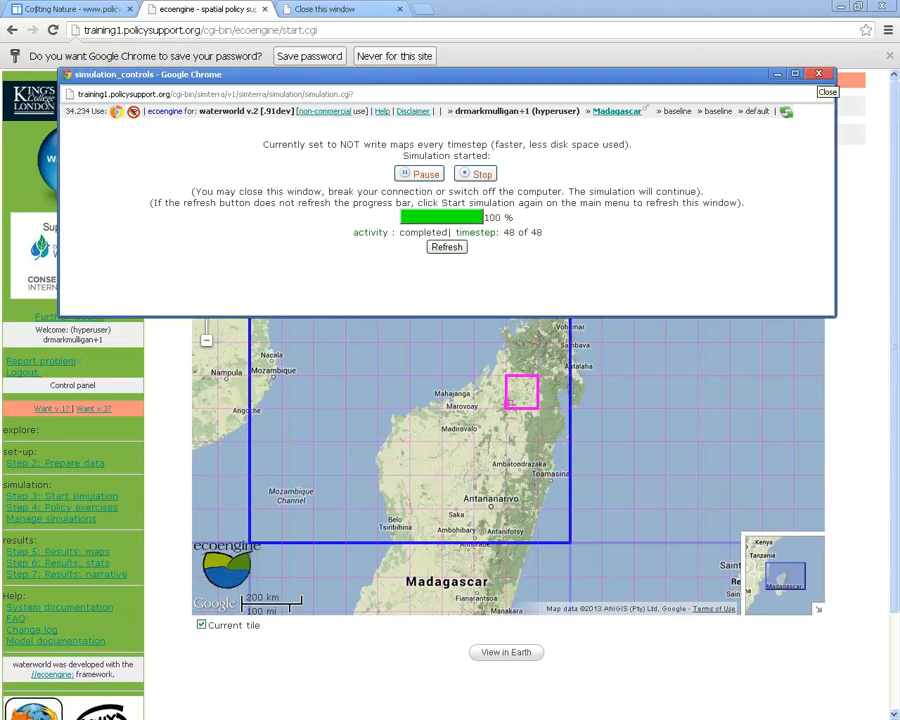
click(818, 74)
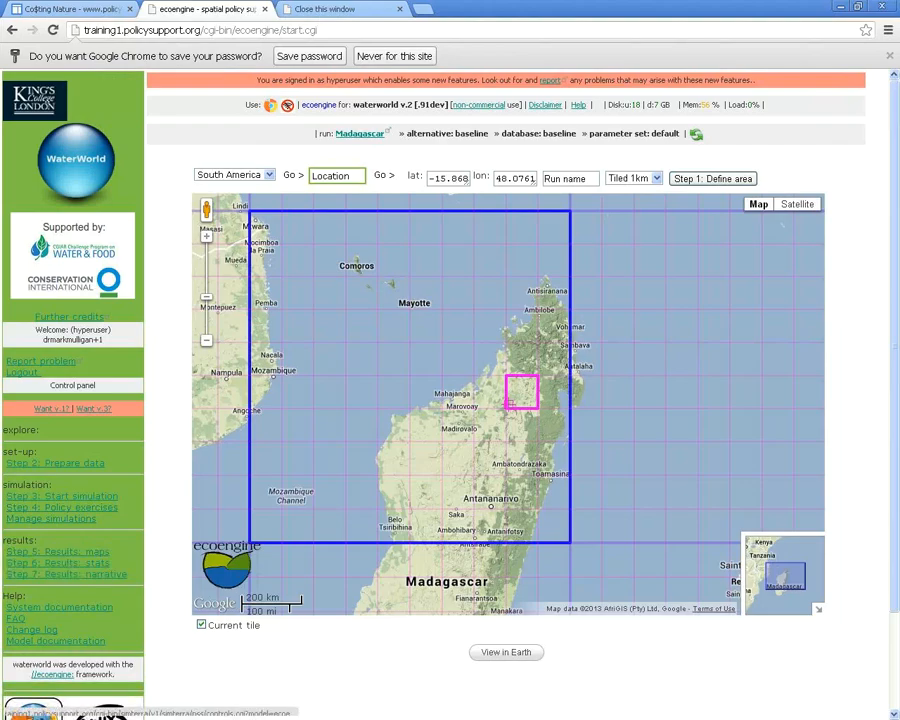
click(57, 551)
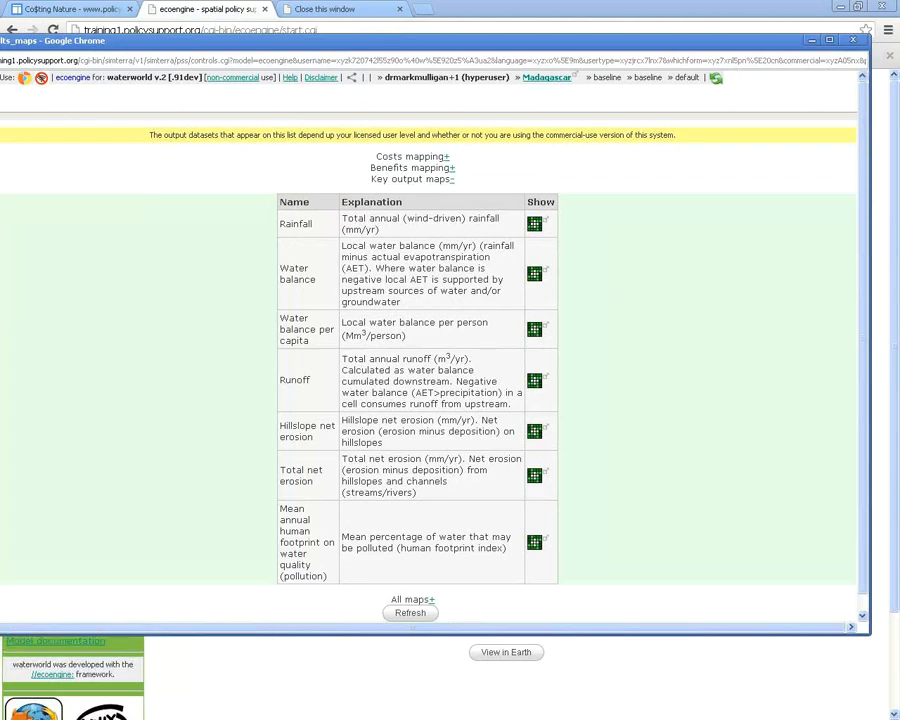
Highlight the Water balance description and open its annual total map (mm/yr) in a popup
drag(342, 246, 530, 290)
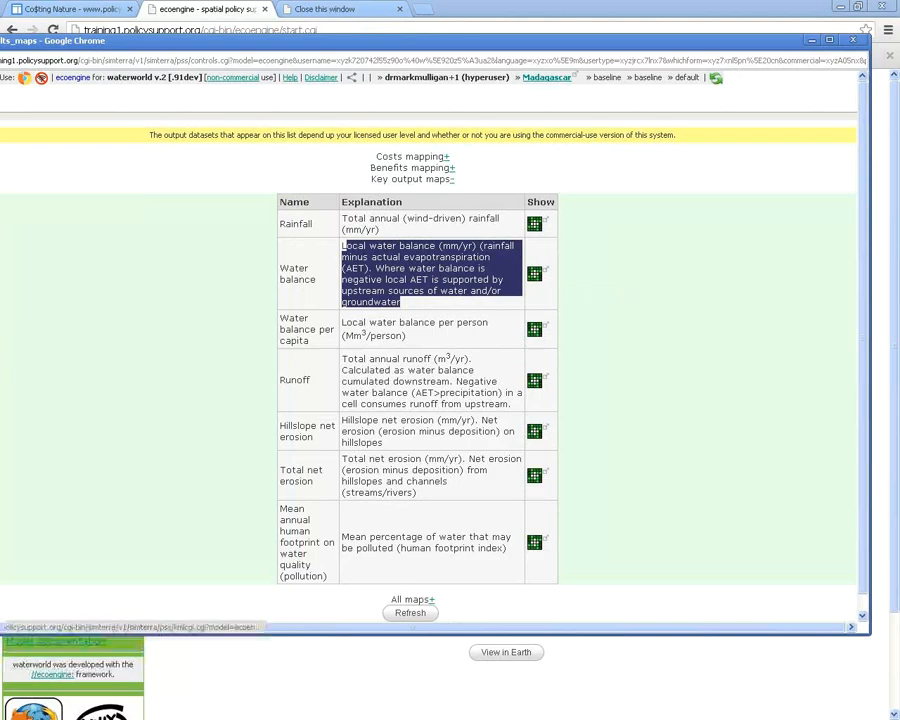
click(535, 273)
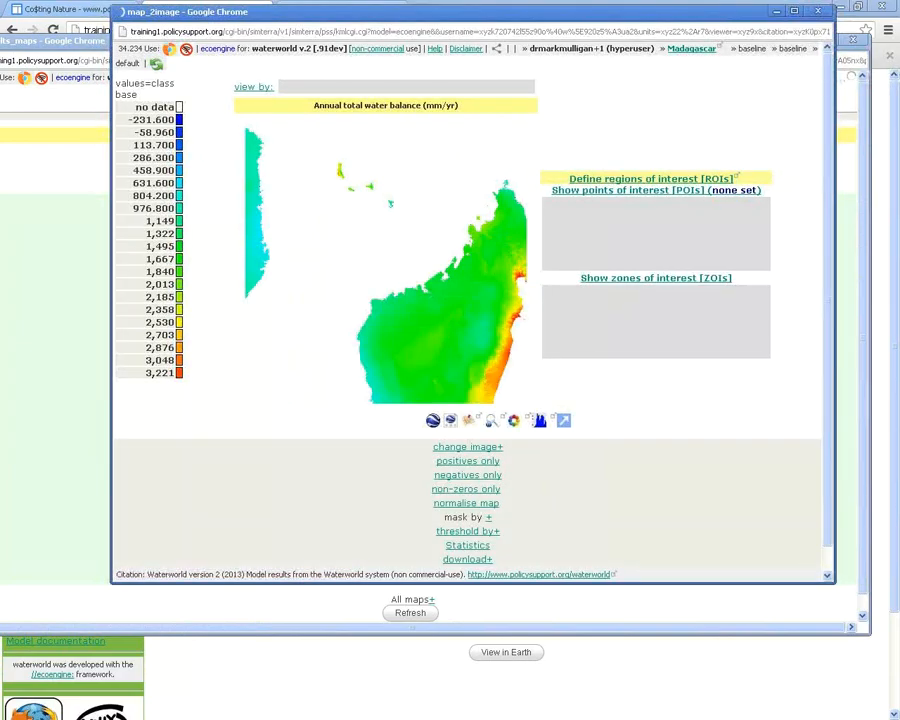
Highlight the map's citation line and drag the map_2image window toward the right edge
drag(116, 574, 616, 574)
drag(470, 12, 899, 56)
Bring the key output maps forward and browse them, highlighting the water quality pollution map
click(464, 380)
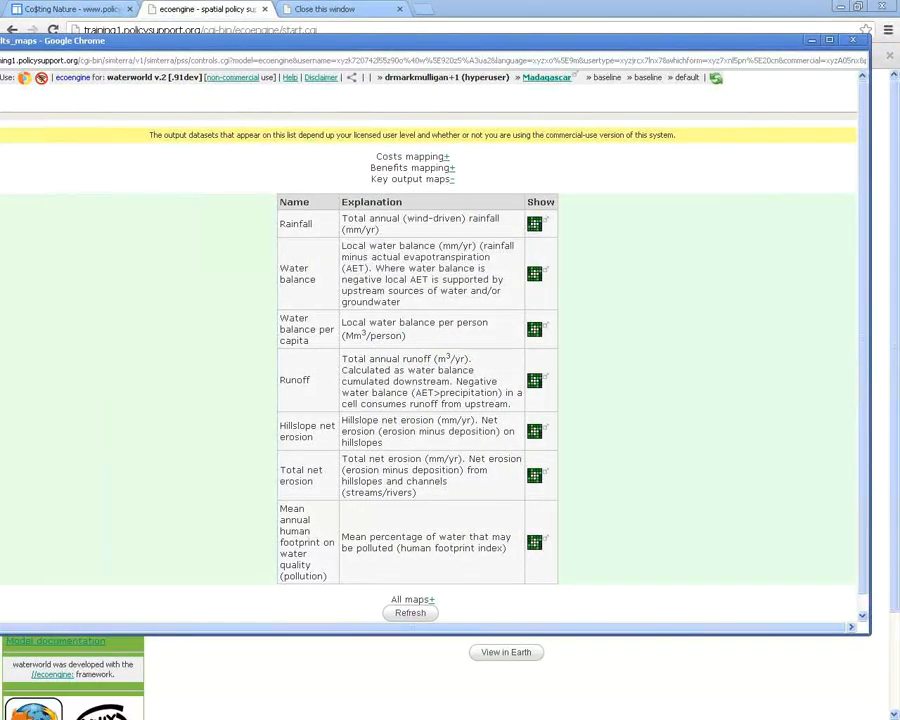
scroll(464, 380, down, 1)
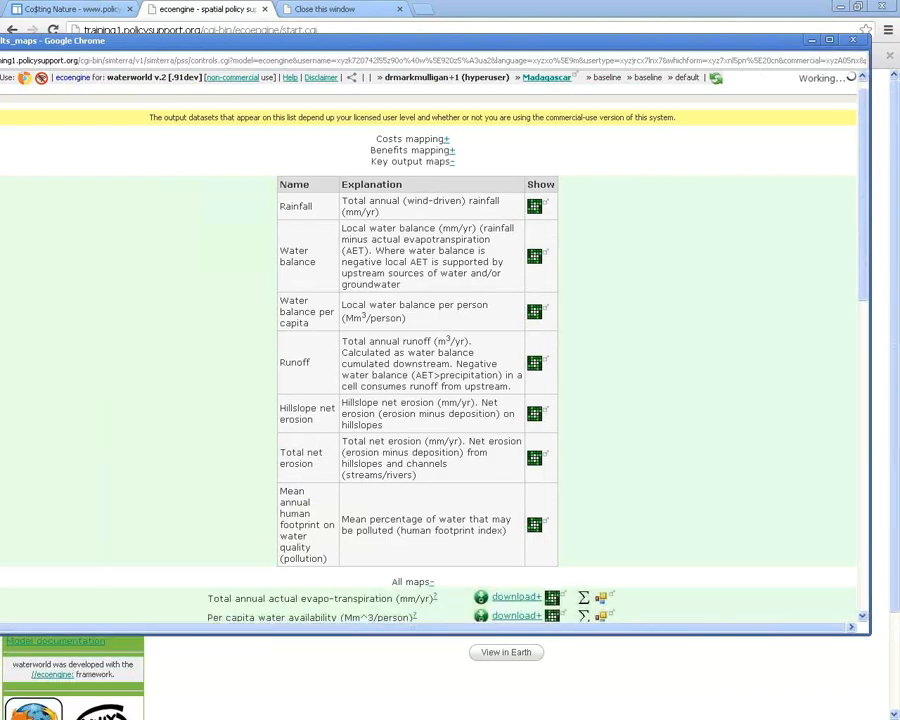
scroll(430, 350, down, 3)
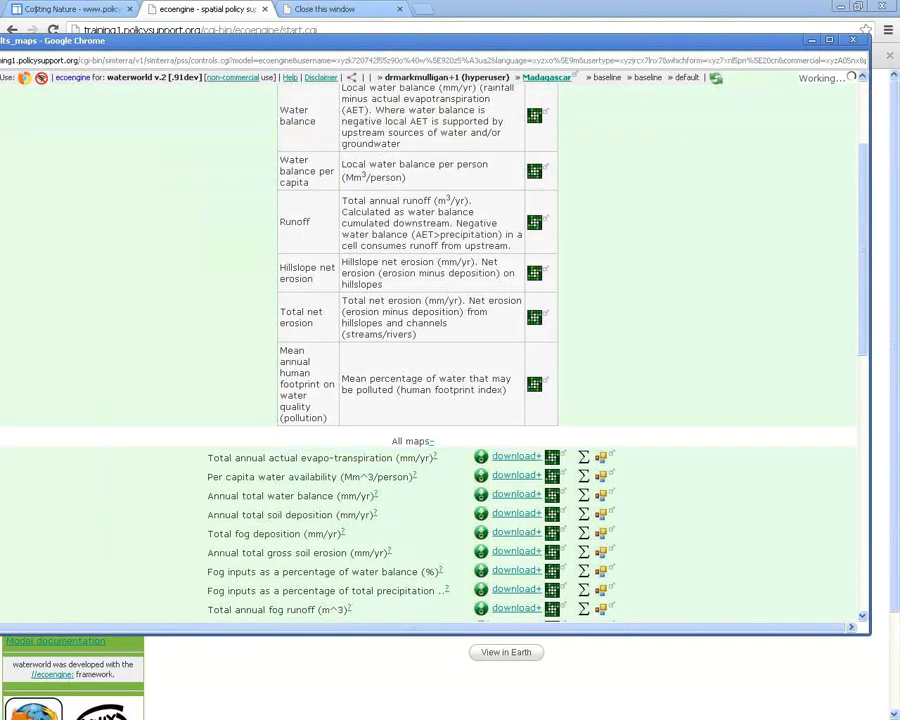
scroll(430, 350, down, 5)
scroll(430, 350, up, 5)
scroll(430, 350, up, 3)
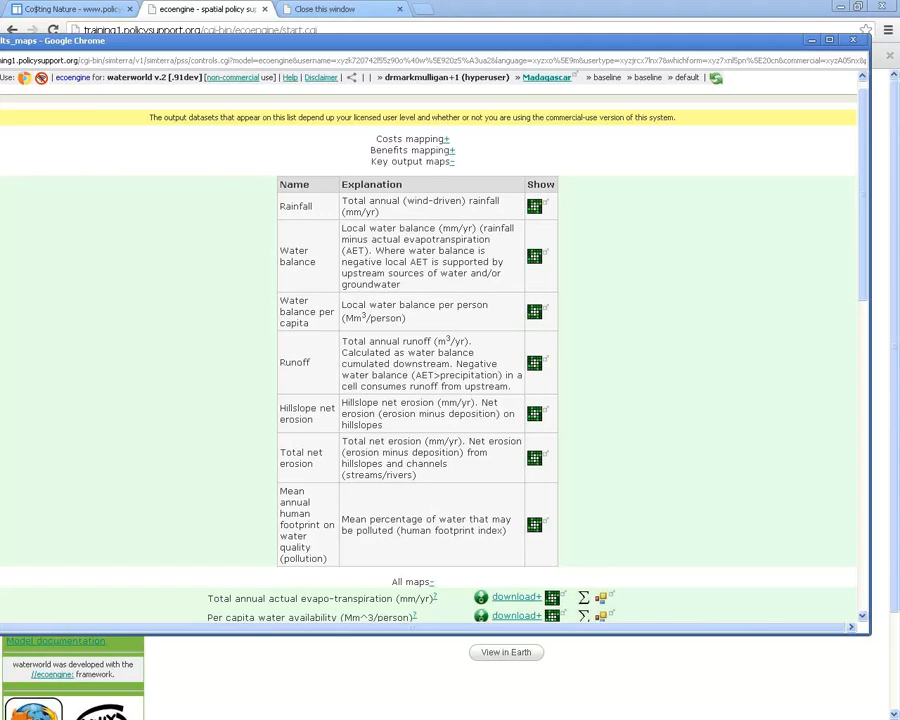
drag(280, 491, 327, 558)
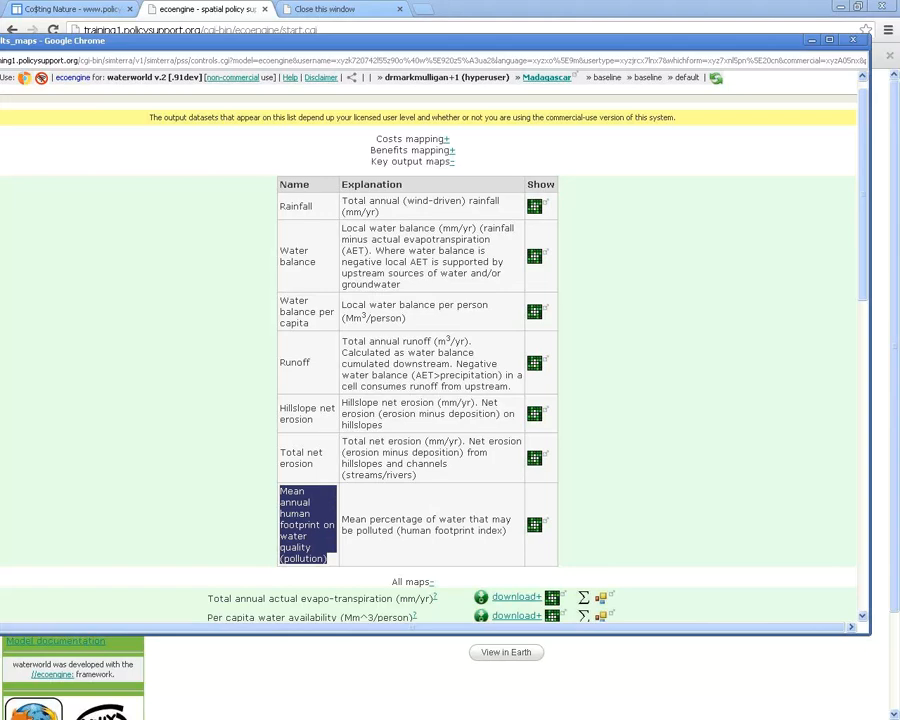
click(216, 368)
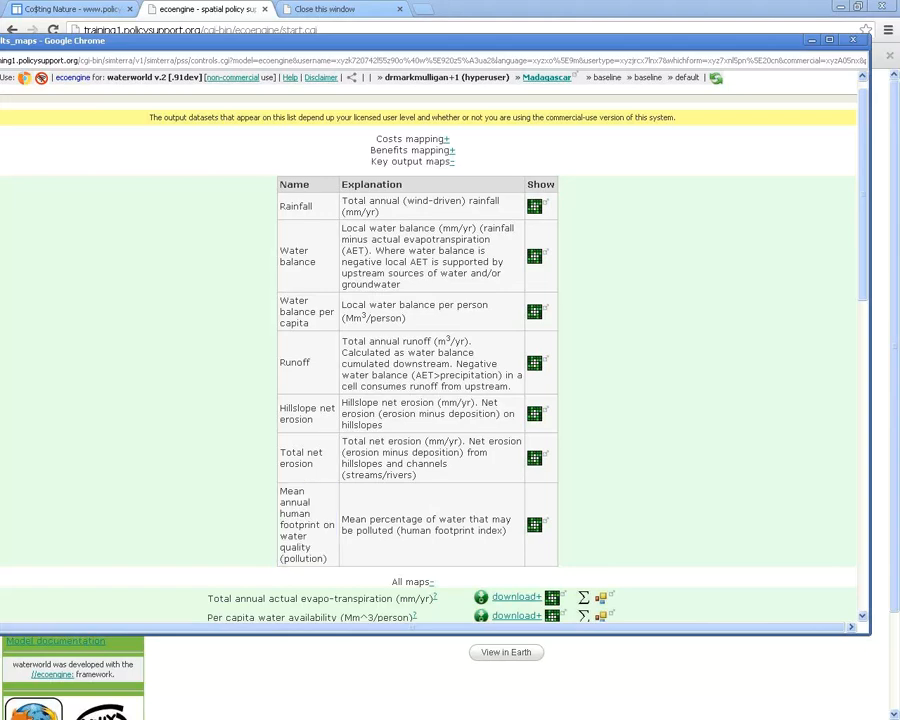
Show the download+ formats for the total annual actual evapo-transpiration map in All maps
scroll(430, 350, down, 3)
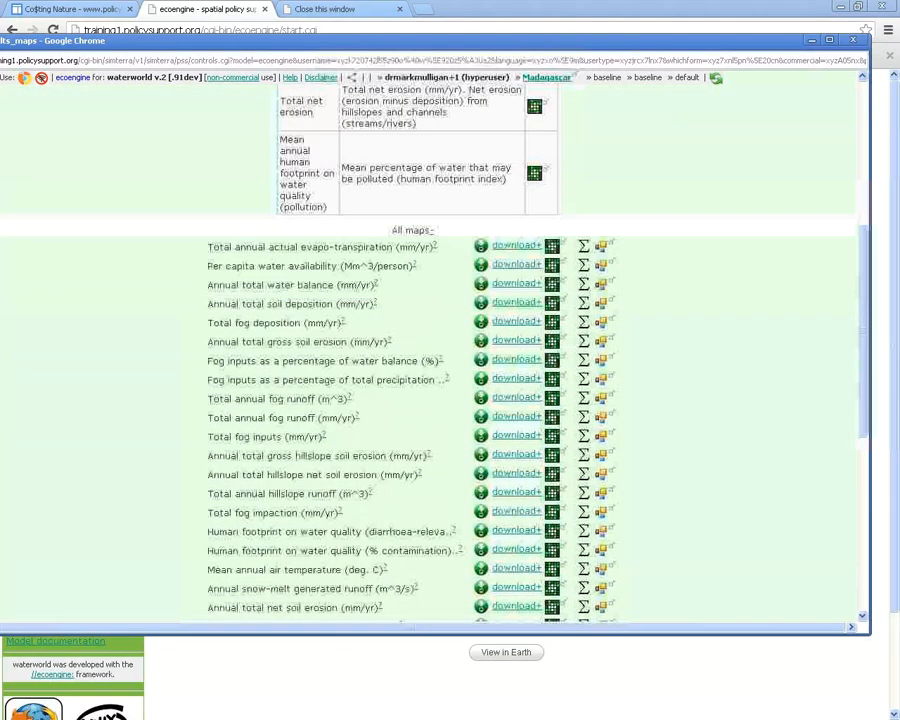
drag(338, 247, 430, 247)
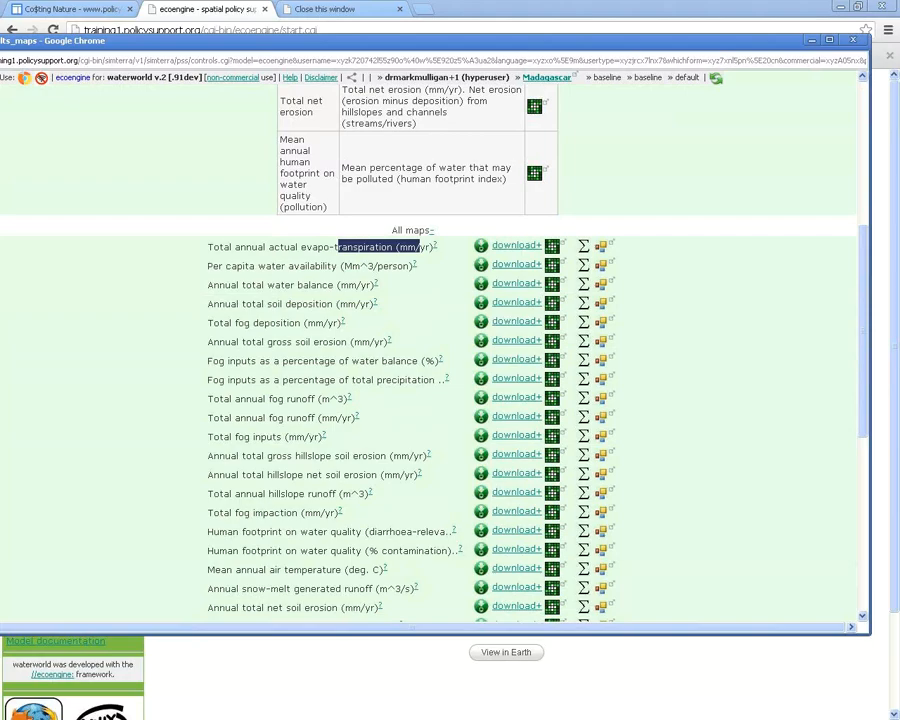
click(420, 247)
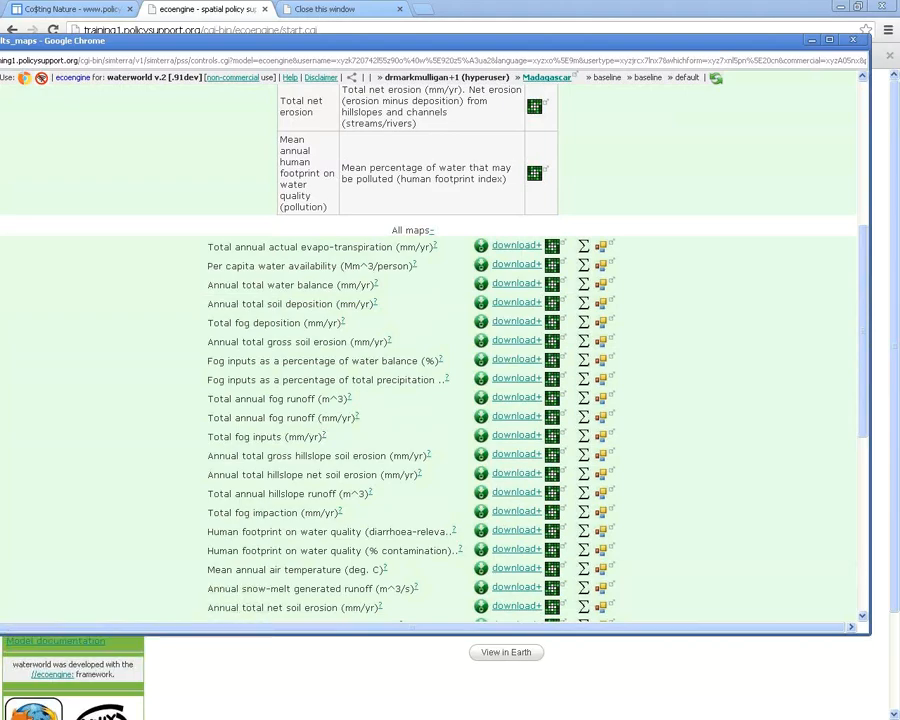
scroll(430, 400, down, 1)
scroll(430, 400, down, 3)
scroll(430, 400, up, 4)
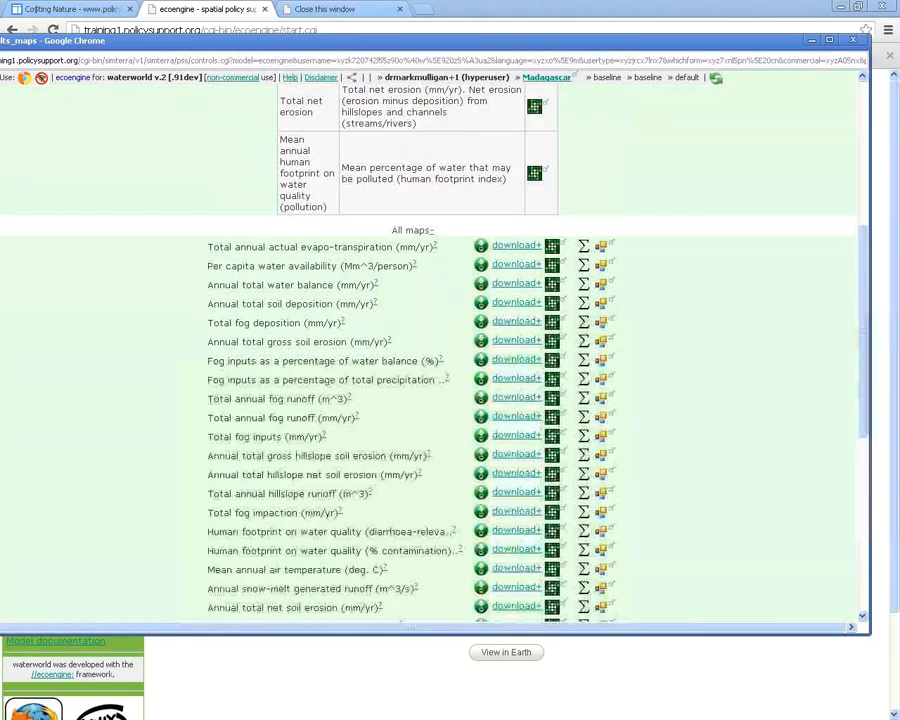
click(516, 245)
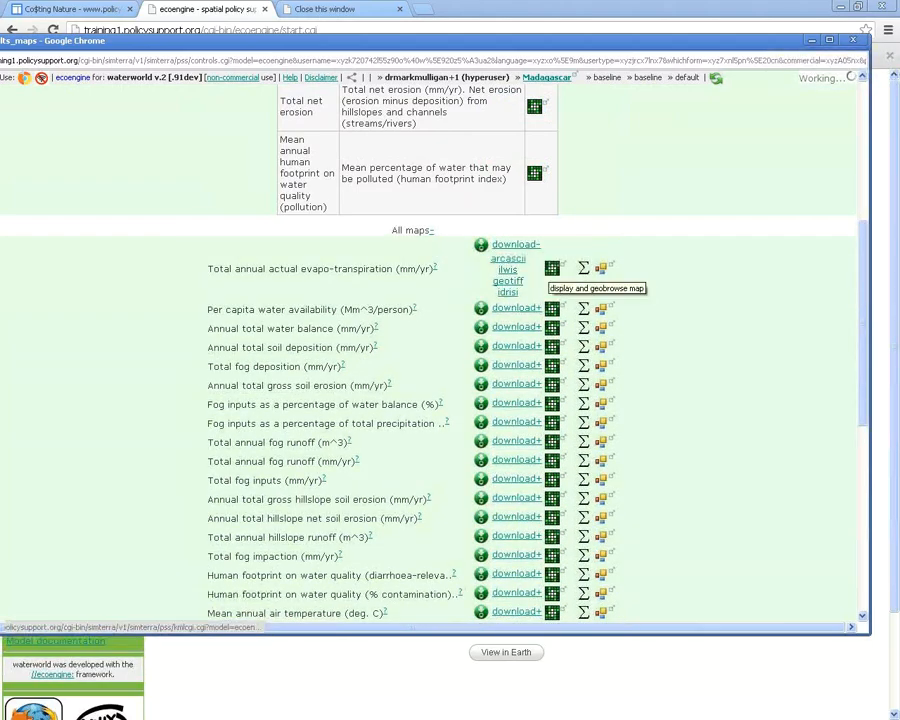
scroll(430, 350, down, 5)
scroll(430, 350, up, 1)
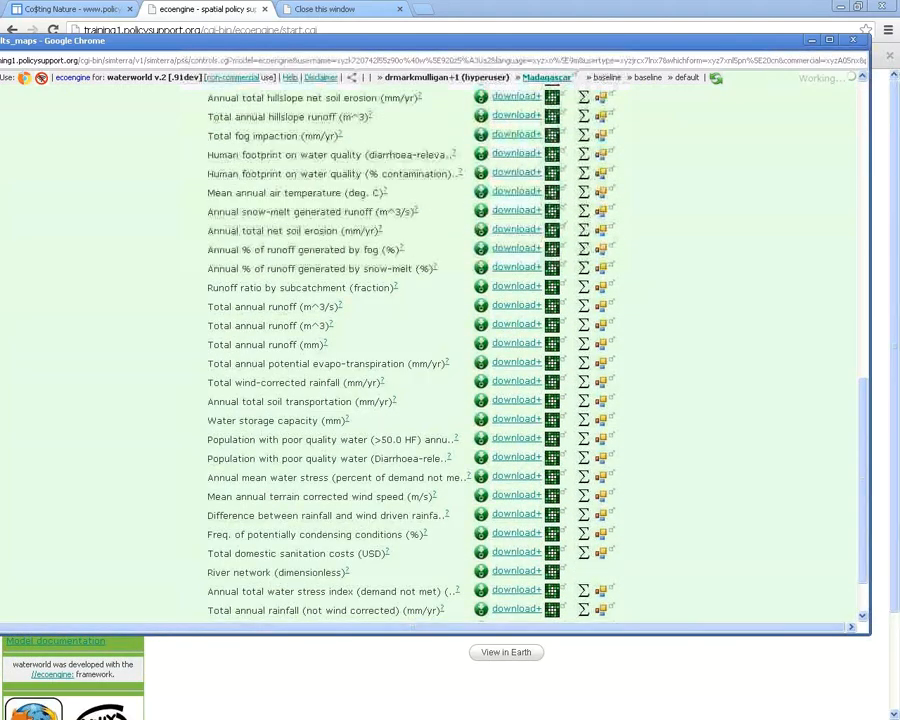
scroll(430, 350, down, 1)
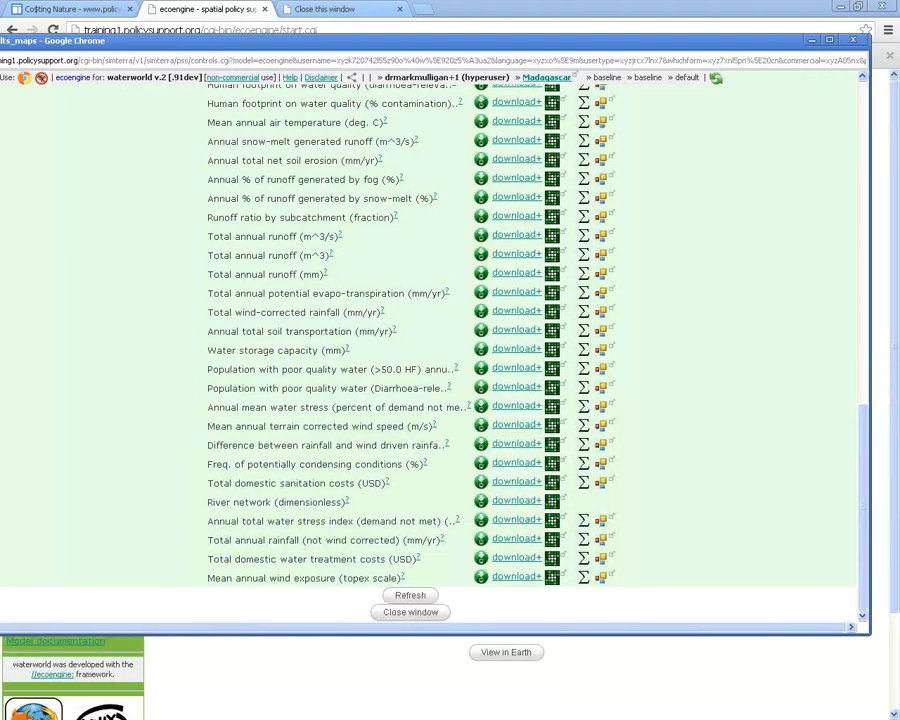
scroll(430, 350, up, 15)
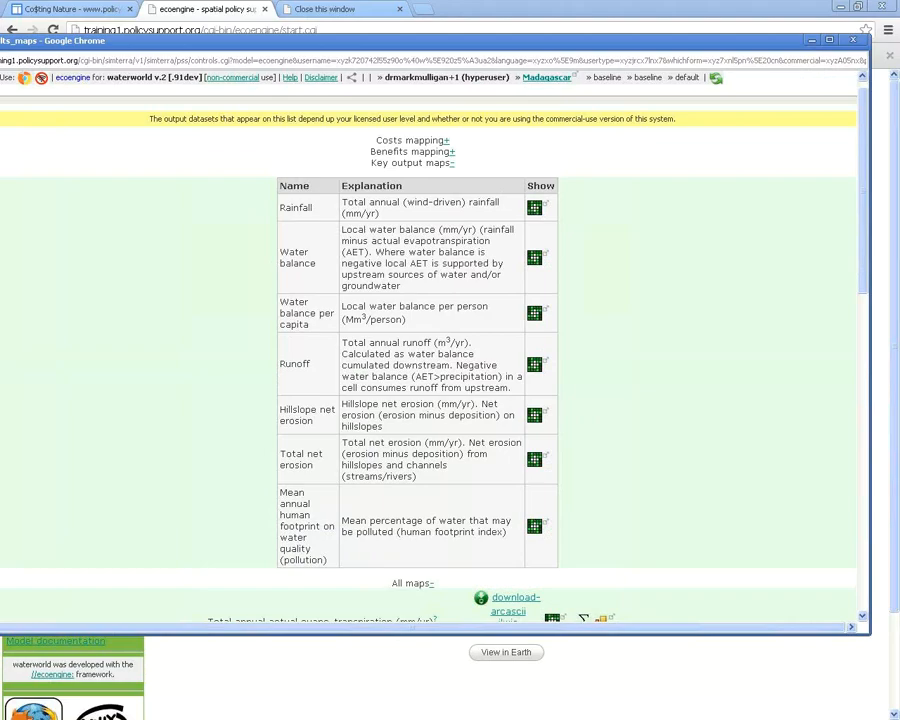
Reopen the Water balance map, shift its window left, and load the 'view by:' area choices
click(535, 258)
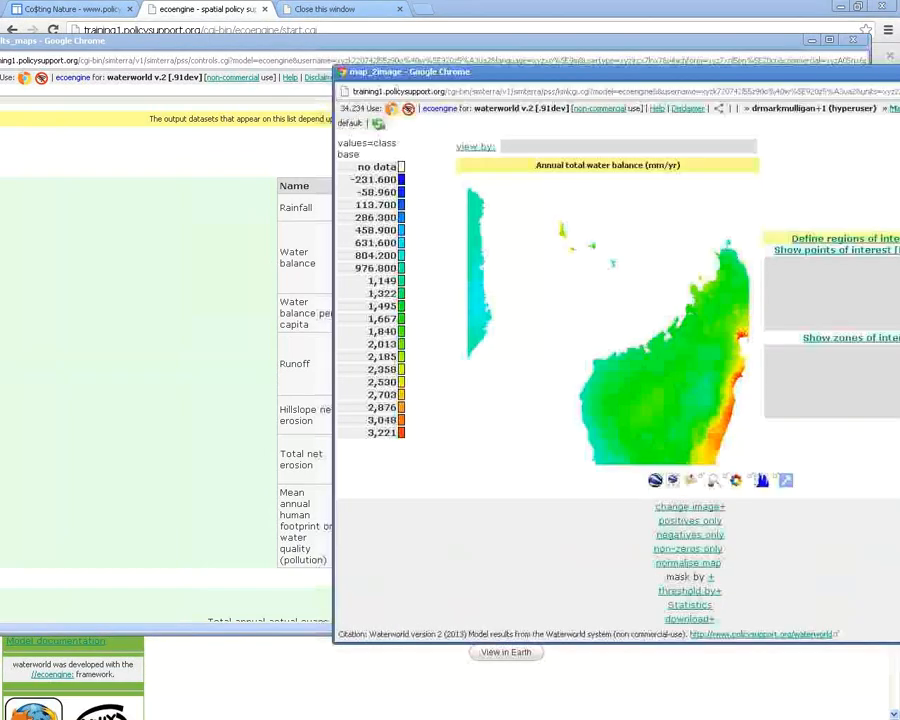
drag(600, 71, 351, 53)
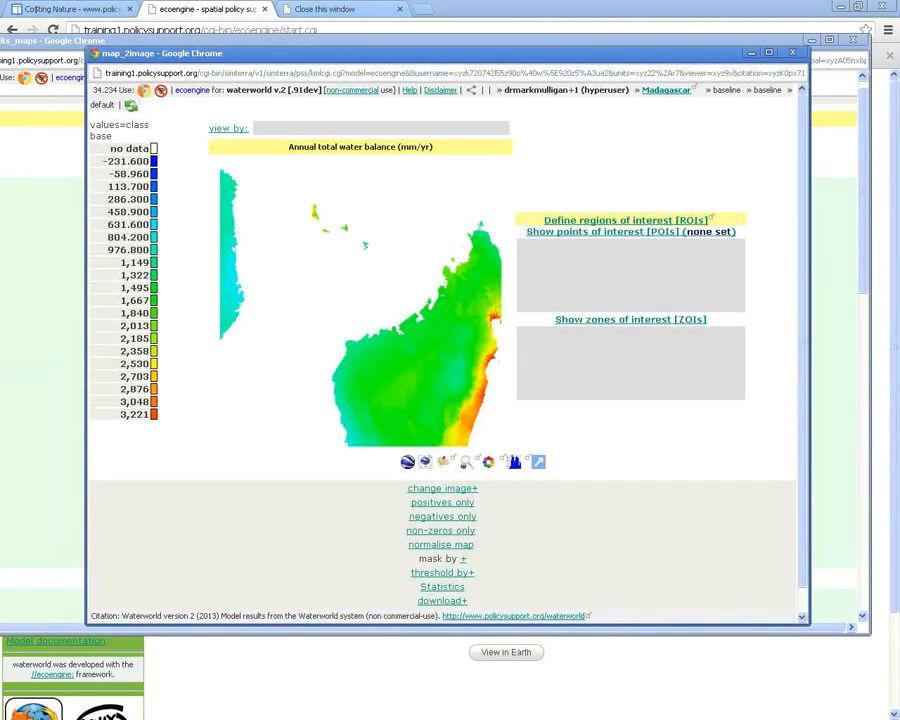
scroll(445, 360, down, 1)
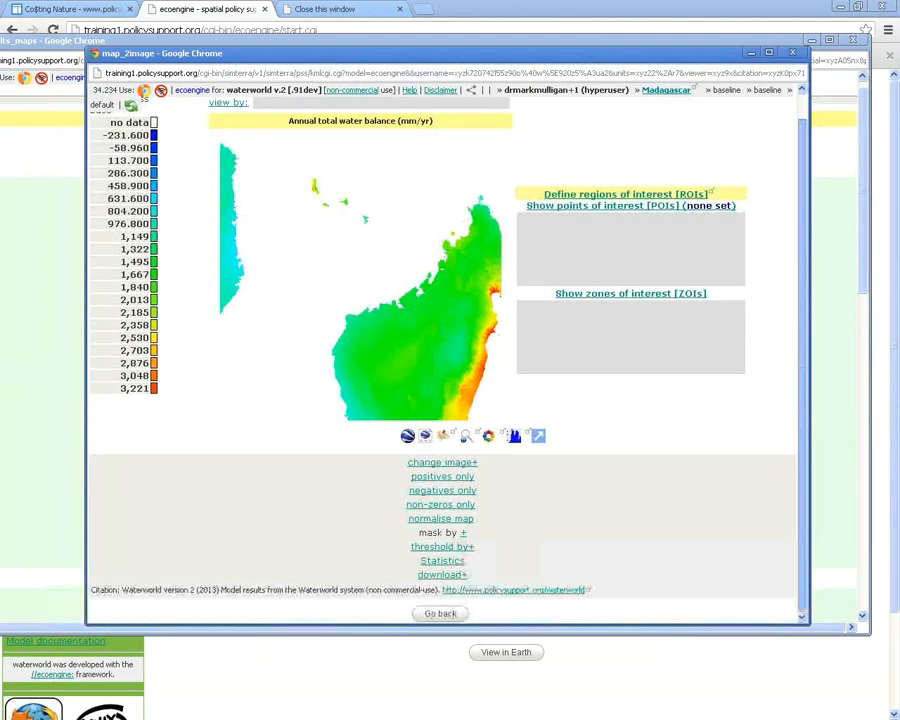
scroll(445, 360, up, 1)
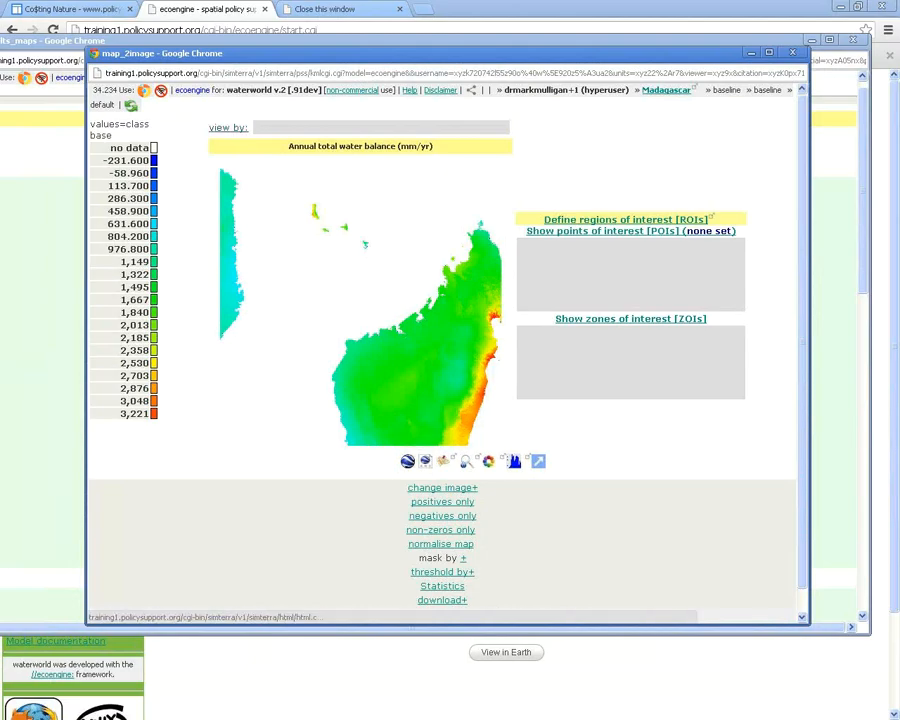
click(229, 128)
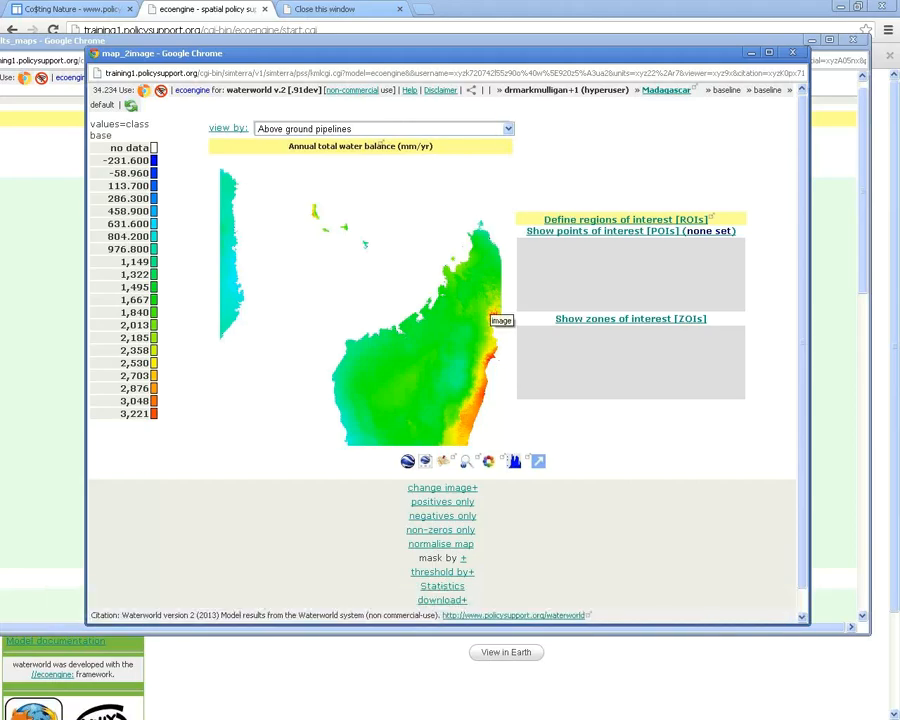
Choose 'Sub-catchments of order 3' in the view-by list to average the water balance
click(380, 129)
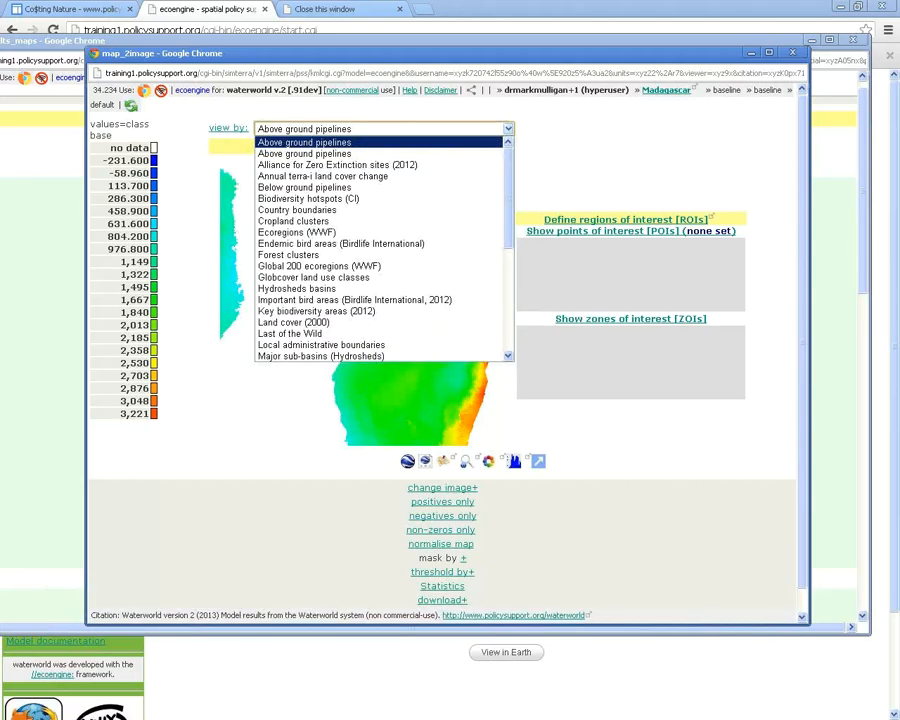
scroll(380, 250, down, 5)
scroll(380, 250, down, 4)
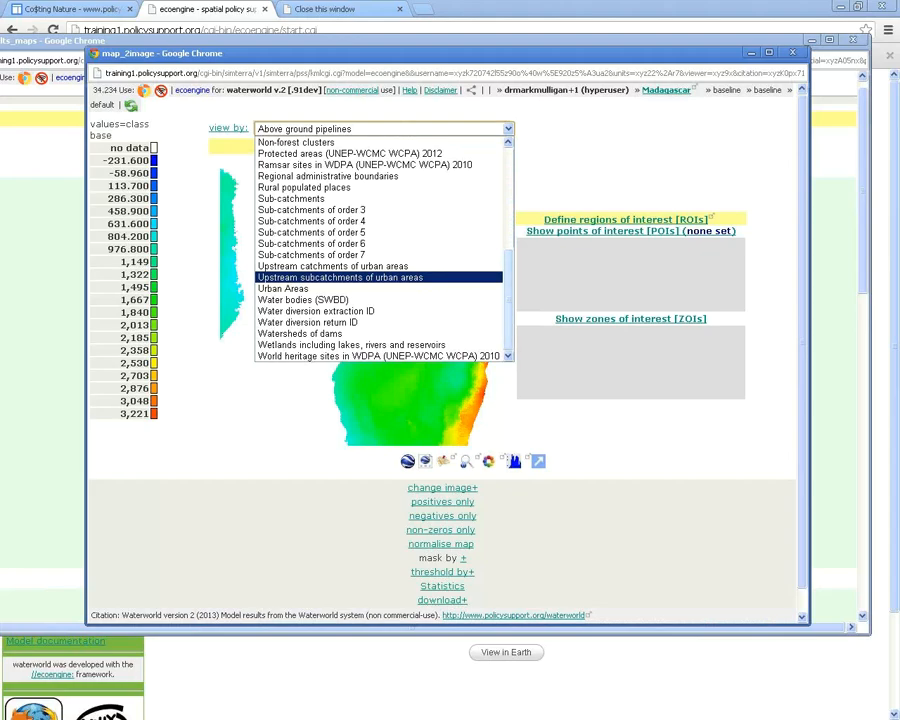
scroll(380, 277, up, 1)
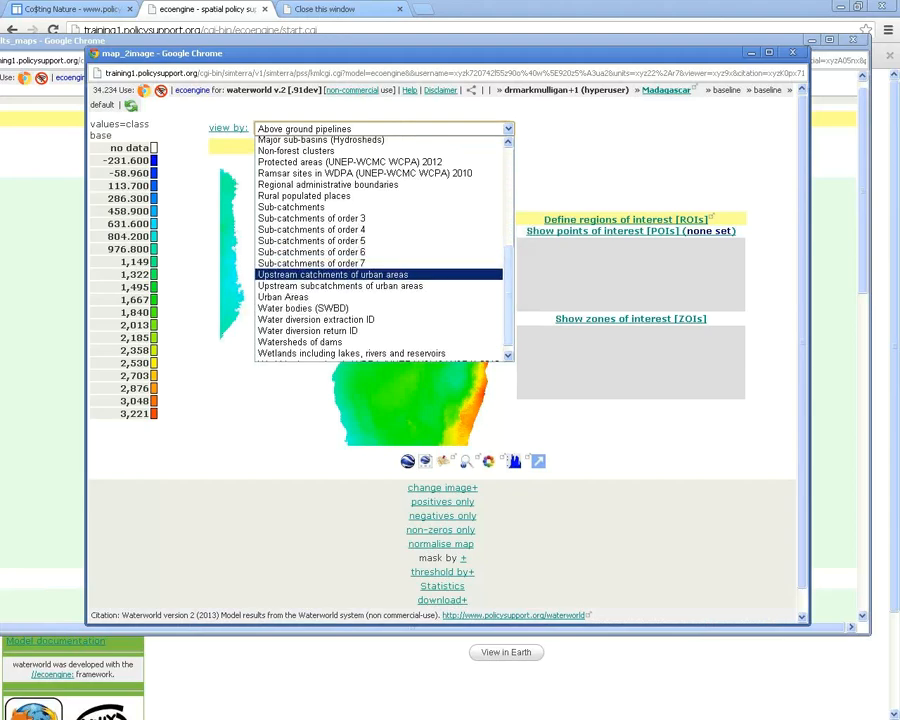
scroll(383, 245, down, 1)
scroll(383, 245, up, 2)
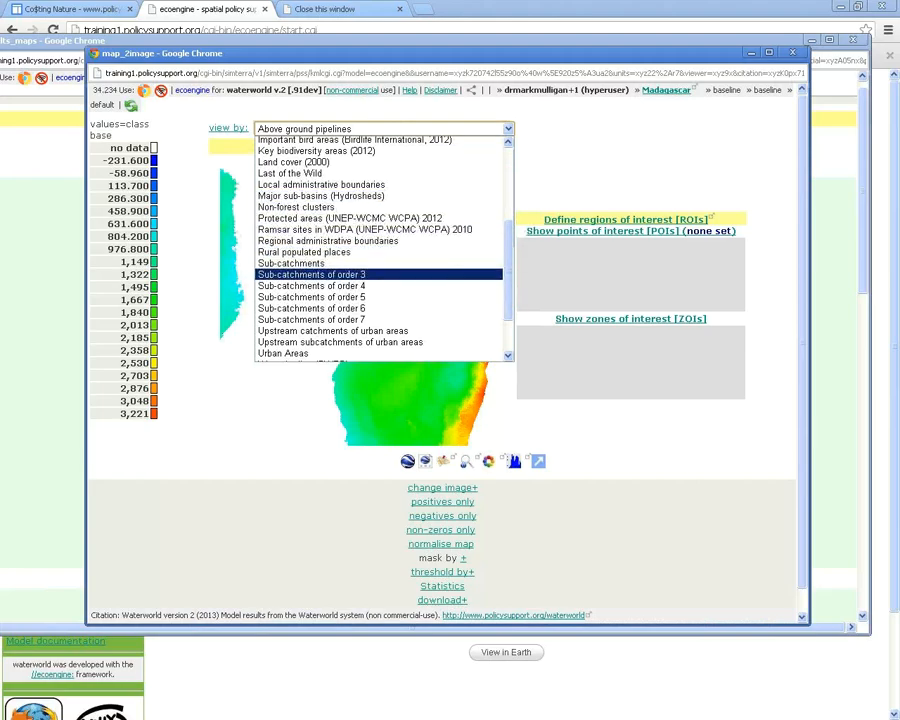
click(380, 274)
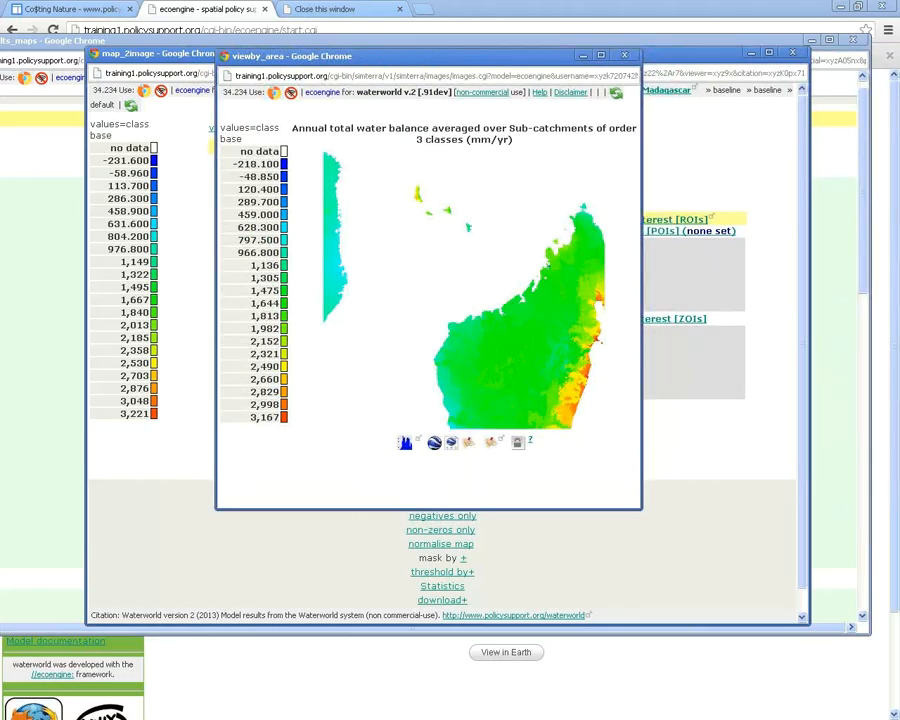
Overlay the order-3 sub-catchment averages on Google maps, then close the previous map popup
click(469, 442)
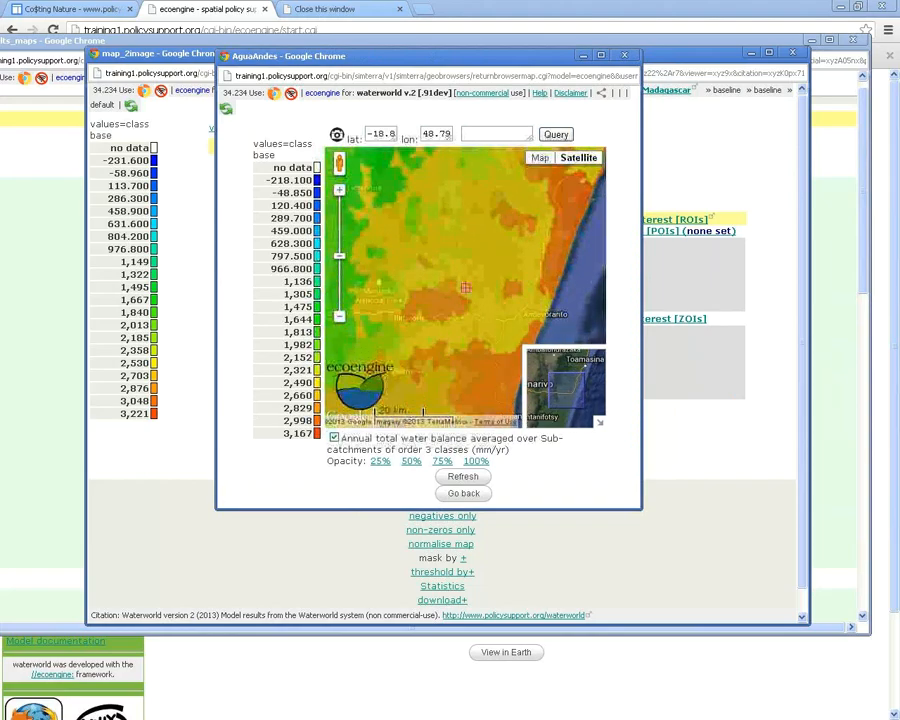
key(ctrl+w)
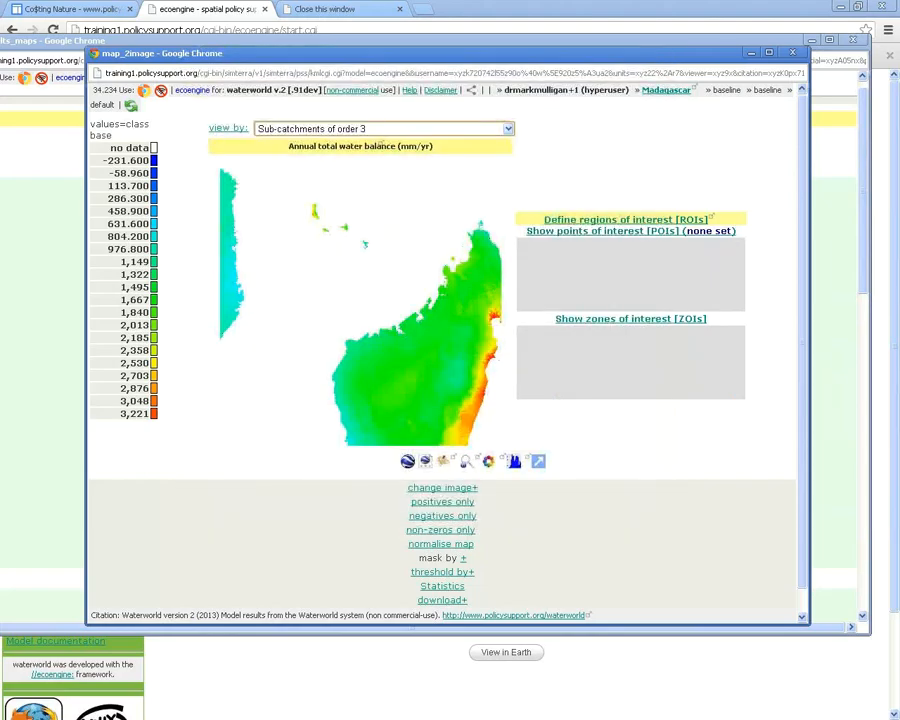
Summarise the water balance map by 'Major sub-basins (Hydrosheds)' in the view-by list
click(383, 128)
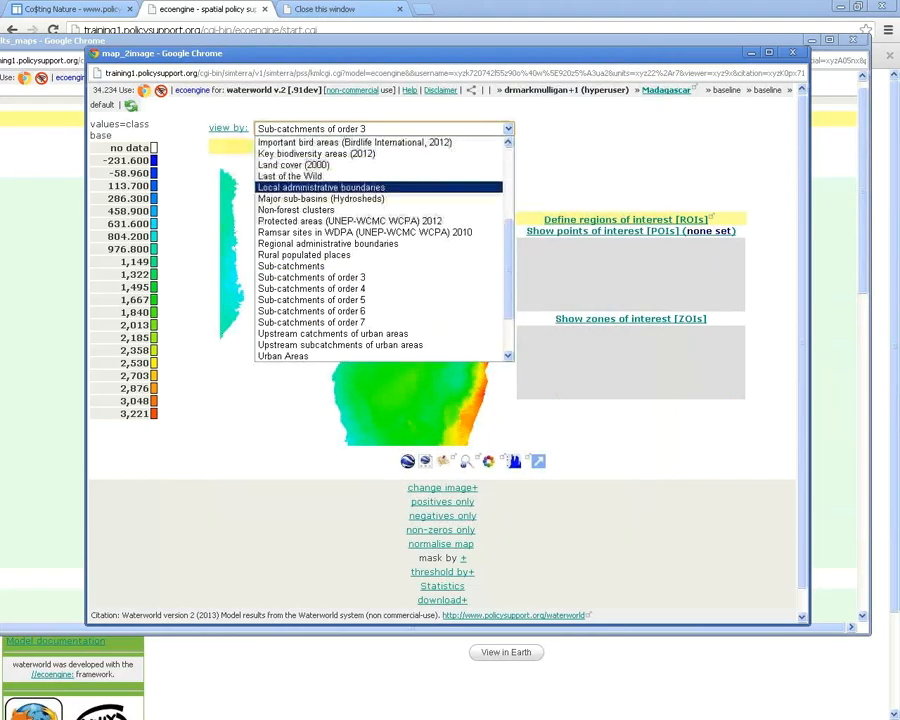
click(320, 198)
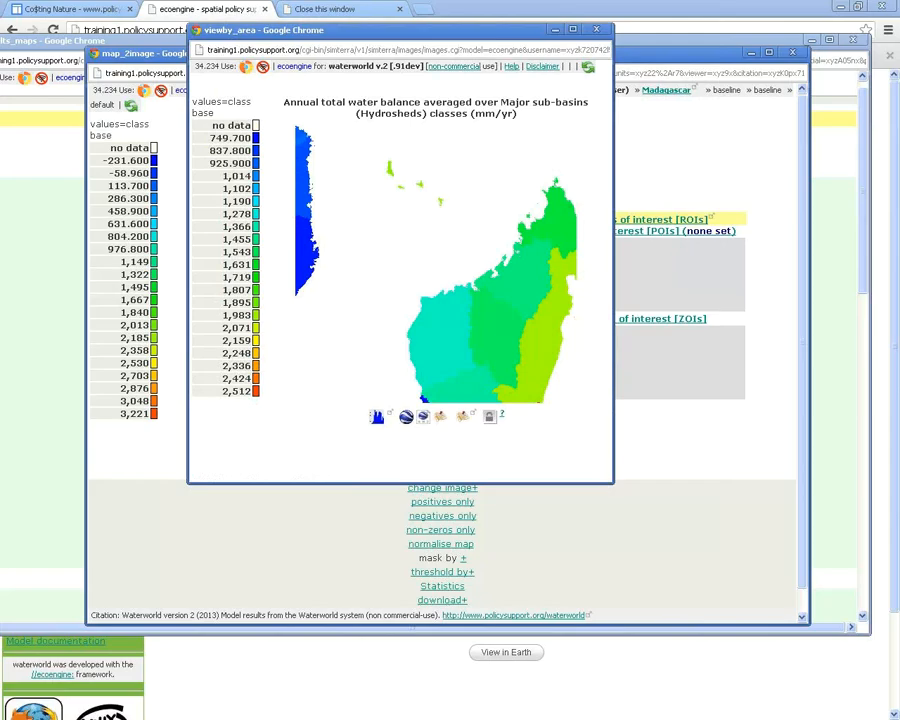
drag(300, 30, 649, 77)
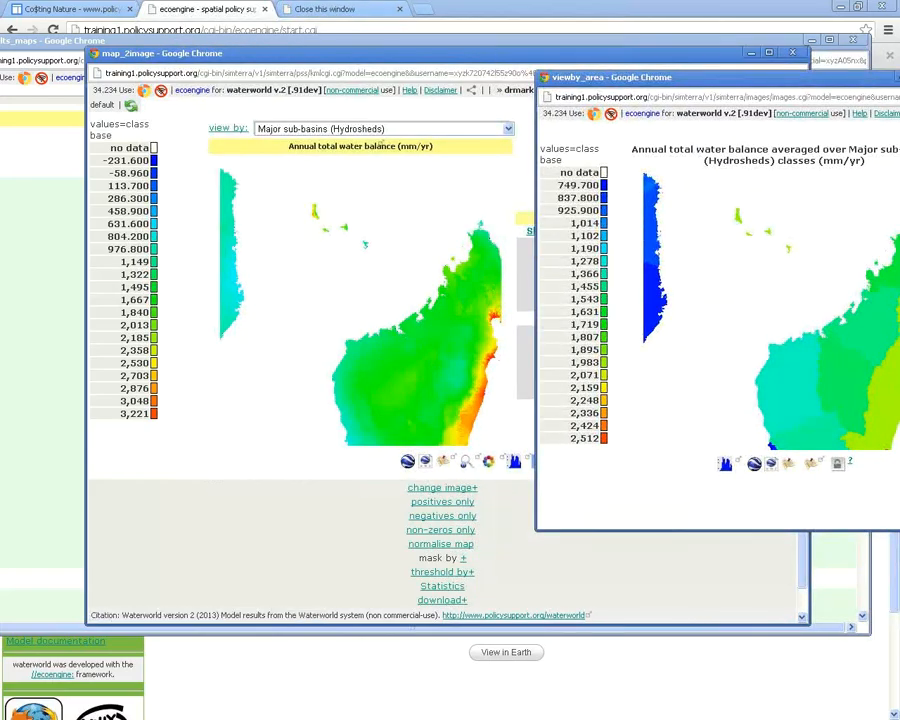
drag(649, 77, 441, 80)
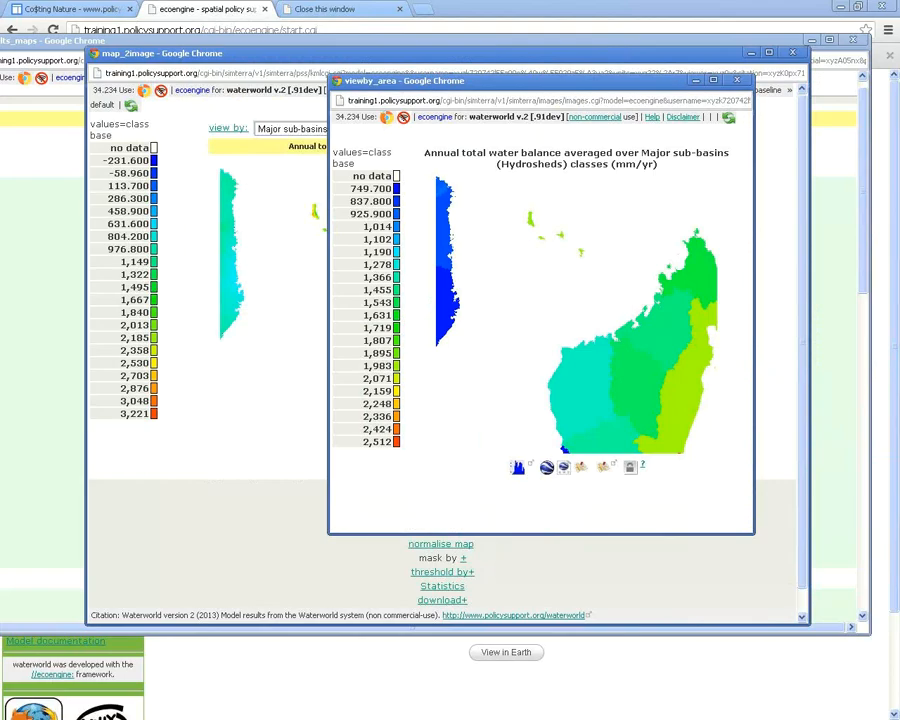
View the sub-basin averages on a Google satellite map, pan north along the island, then close it
click(564, 467)
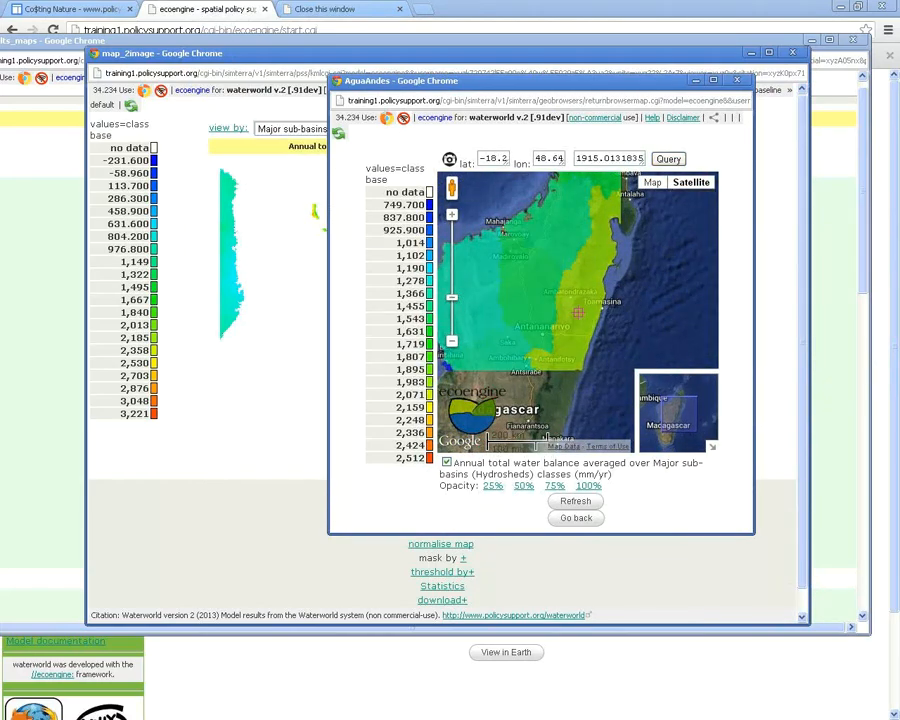
drag(578, 312, 535, 368)
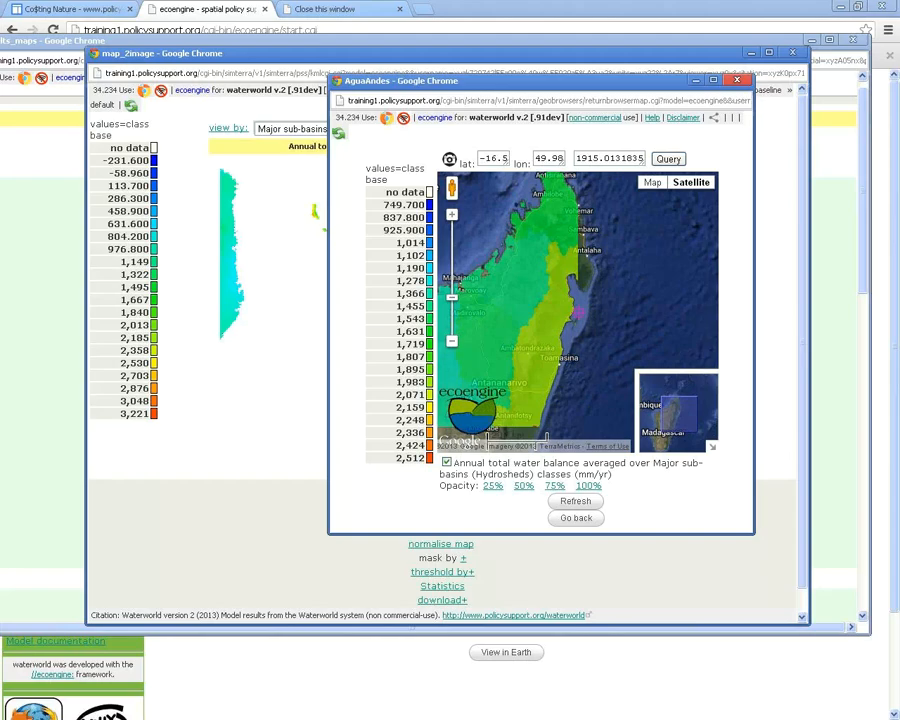
click(737, 79)
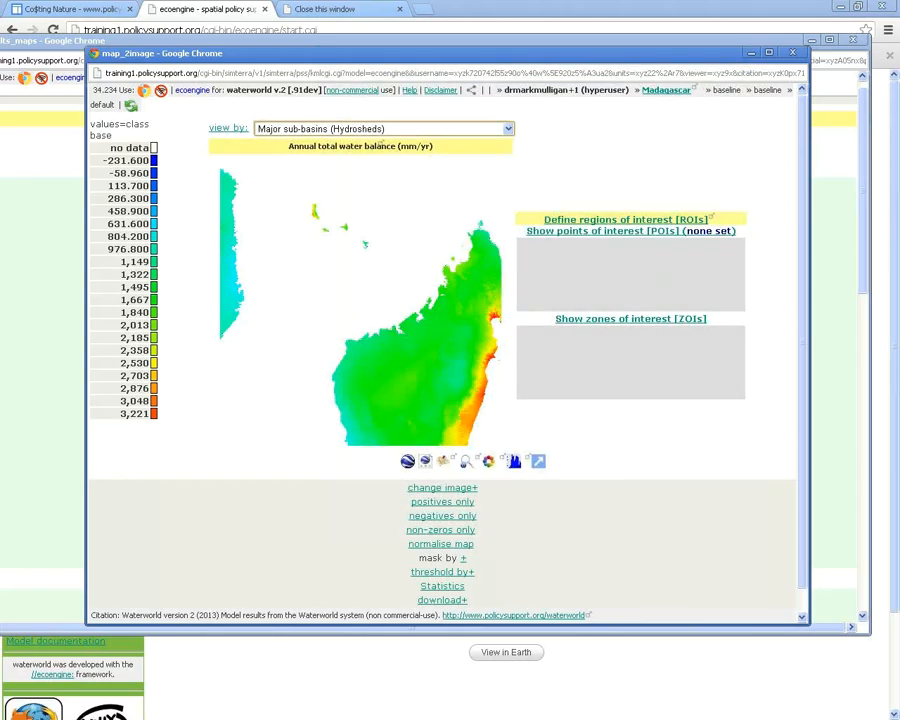
View the map by 'Sub-catchments of order 3' and check the order-3 average water balance
click(385, 129)
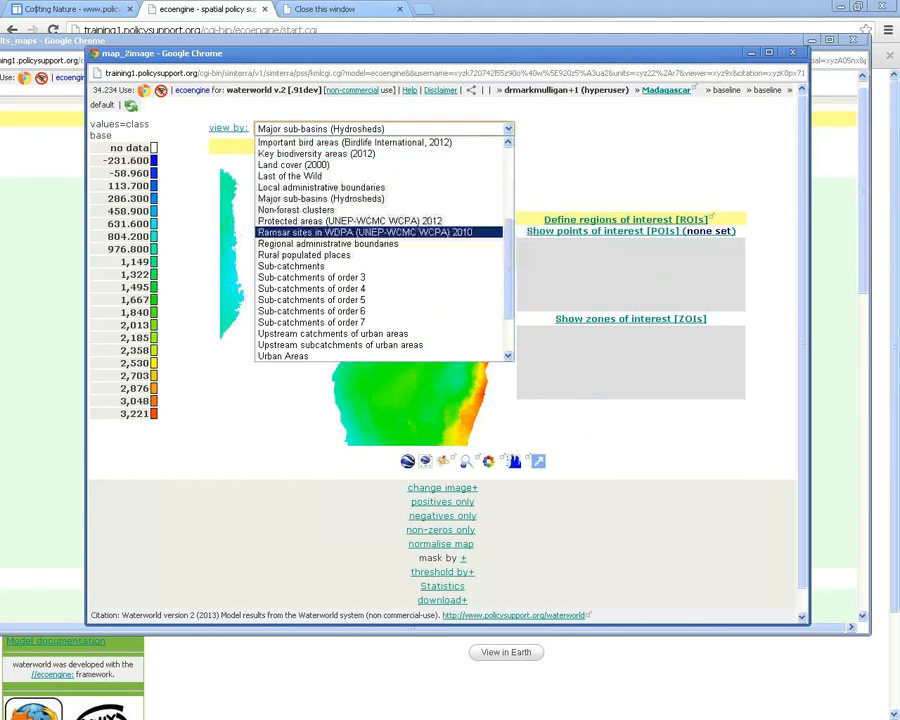
click(360, 277)
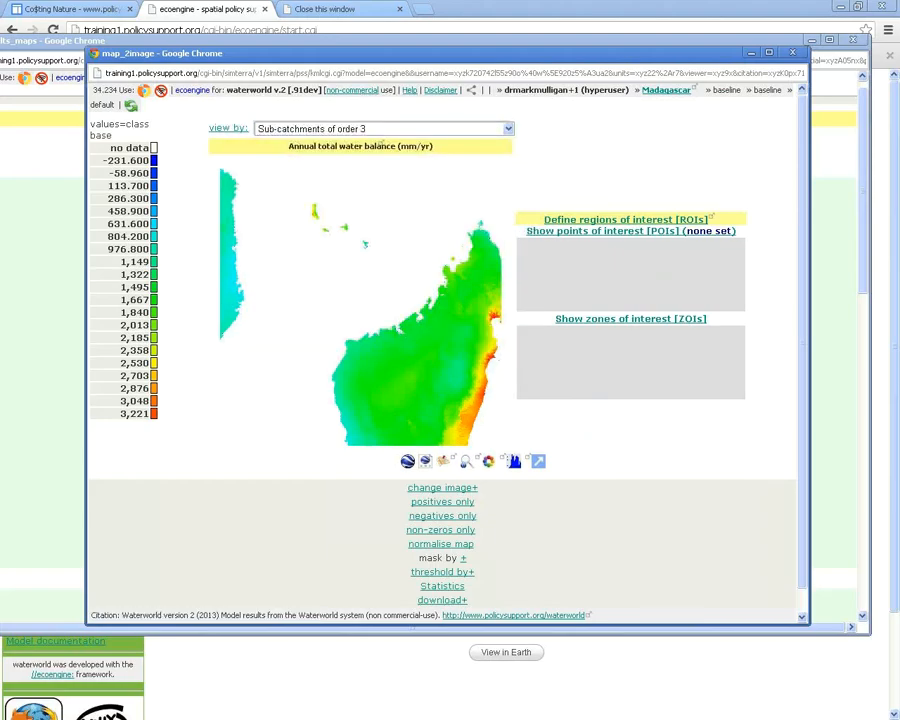
click(380, 145)
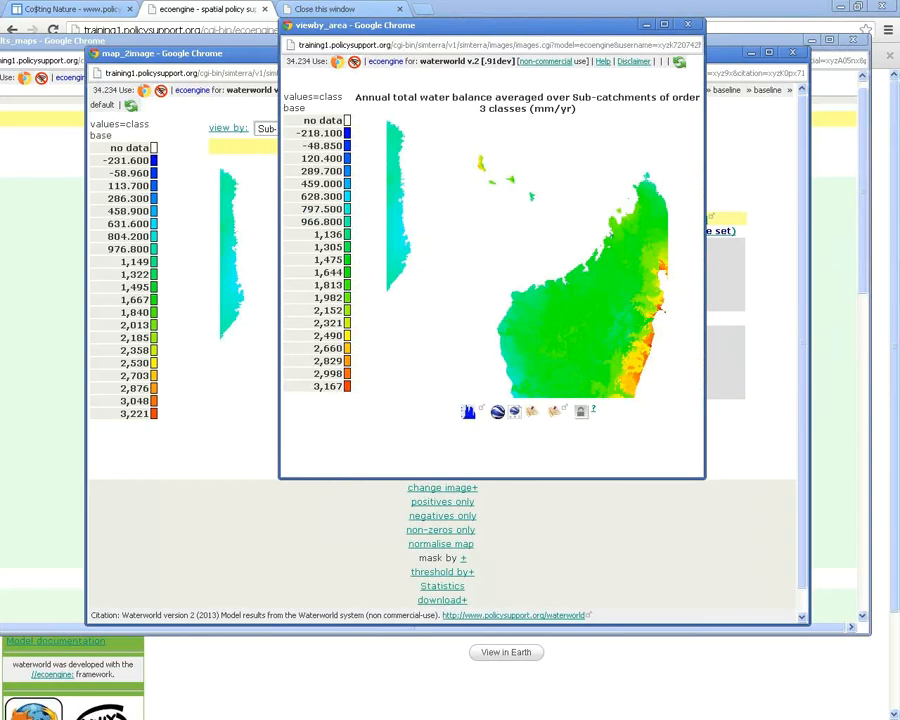
click(687, 23)
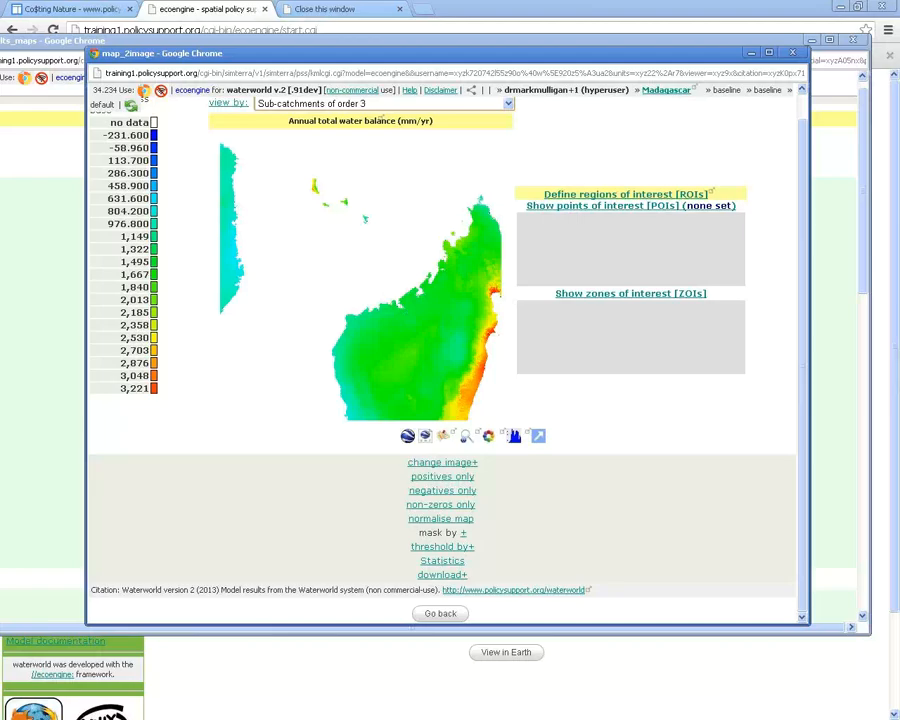
drag(300, 53, 352, 45)
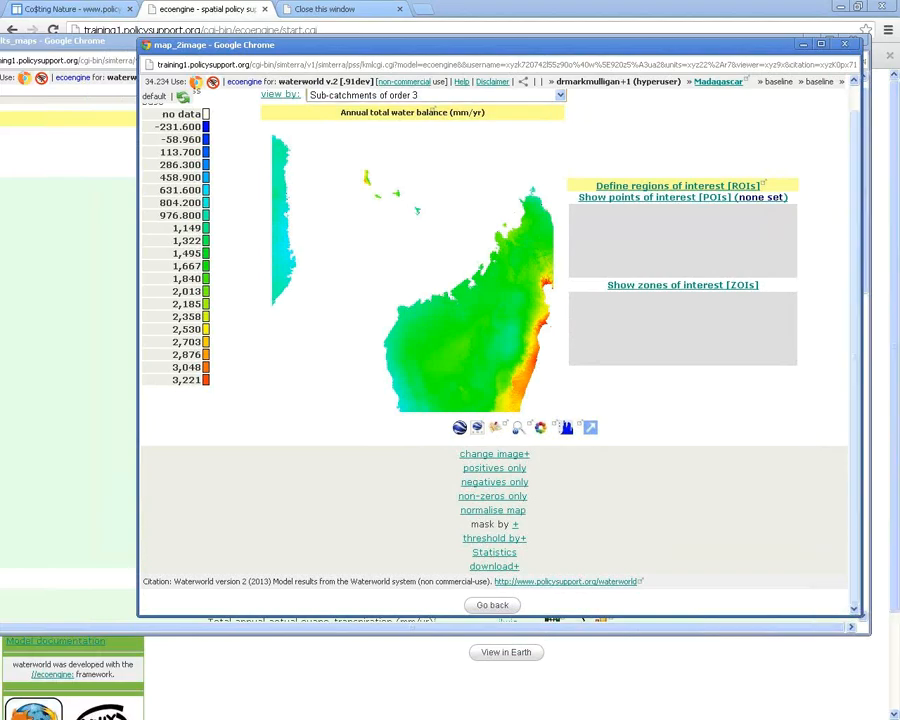
scroll(495, 330, up, 1)
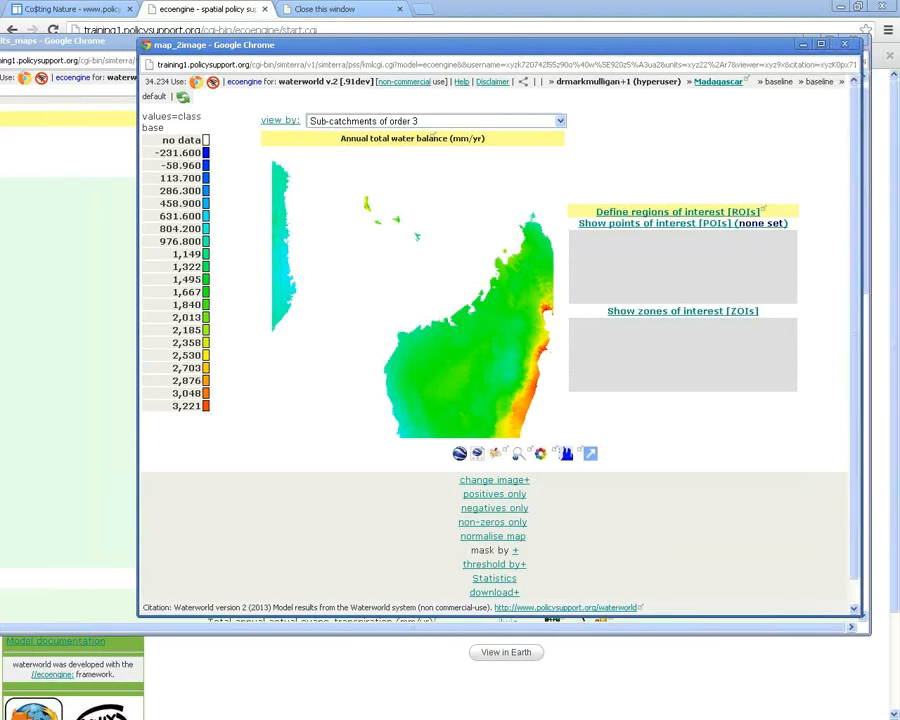
scroll(495, 330, down, 1)
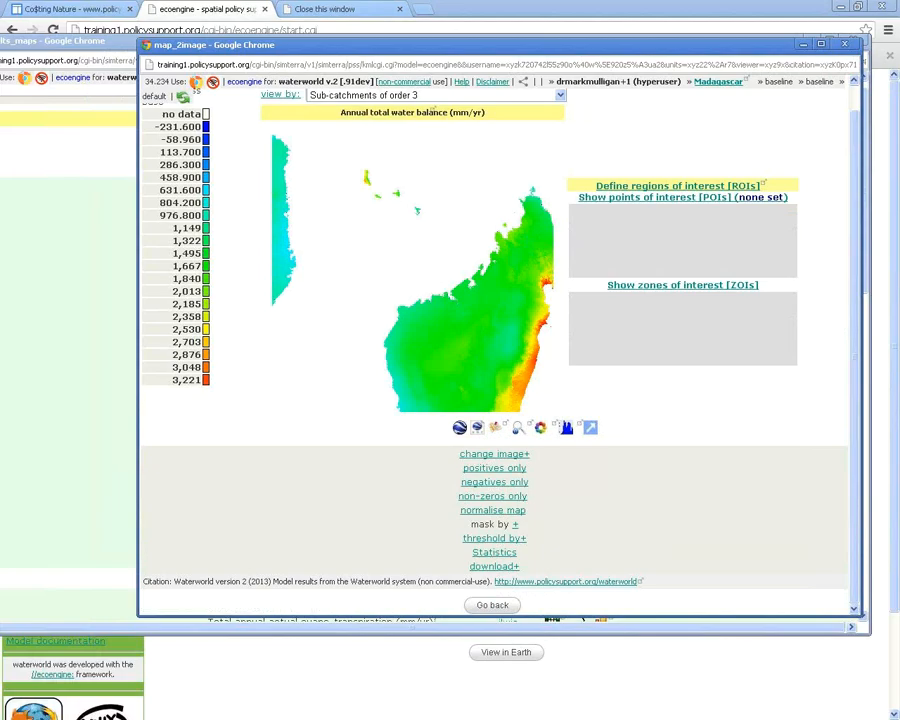
Add a threshold keeping only water balance values greater than 90 per-cent
click(494, 538)
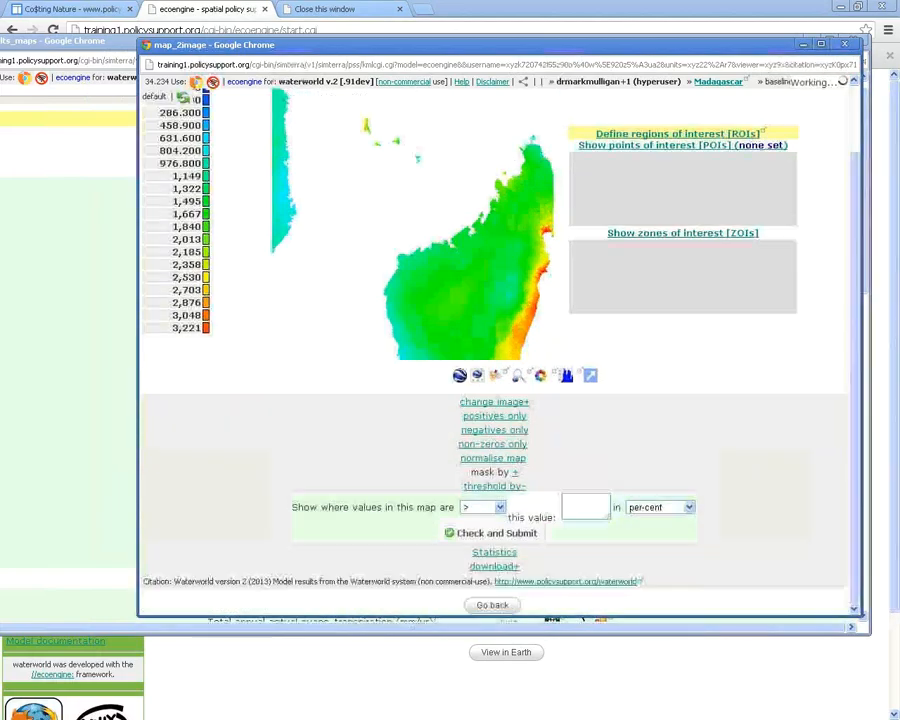
scroll(494, 538, down, 1)
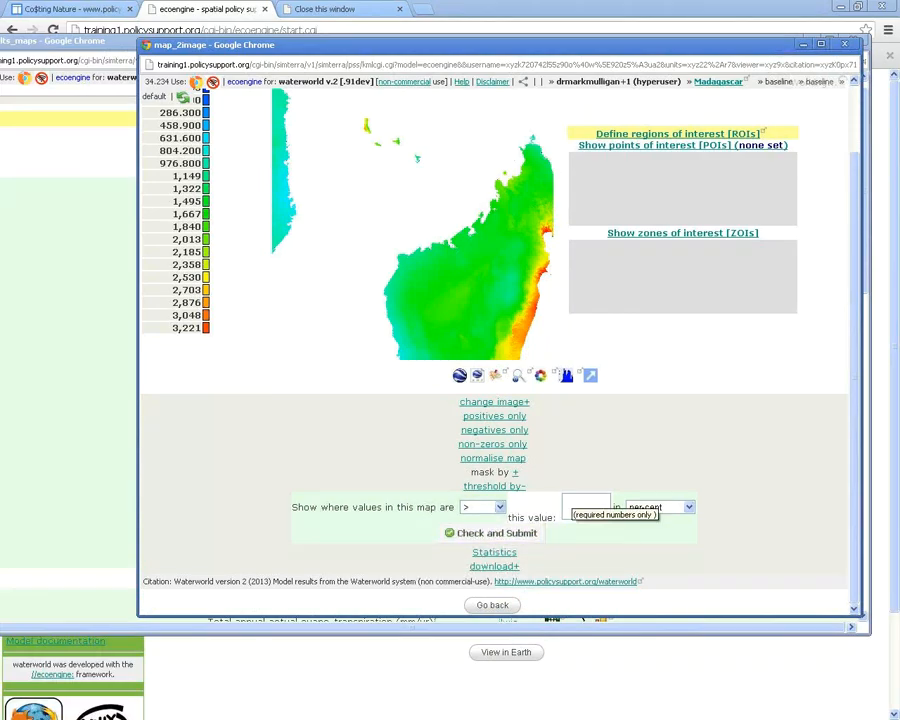
click(580, 506)
text(90)
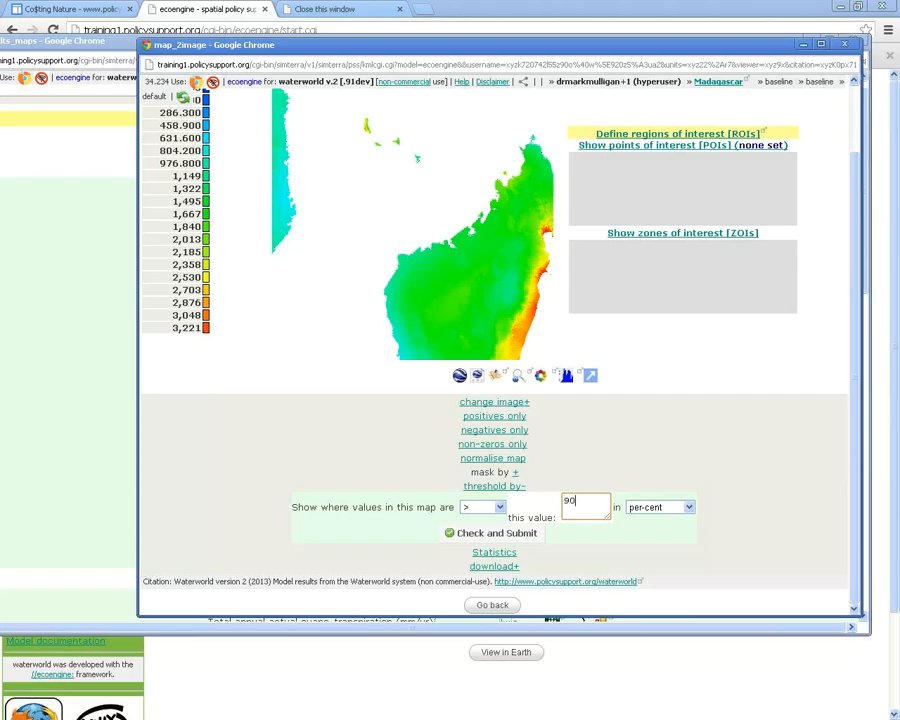
click(491, 533)
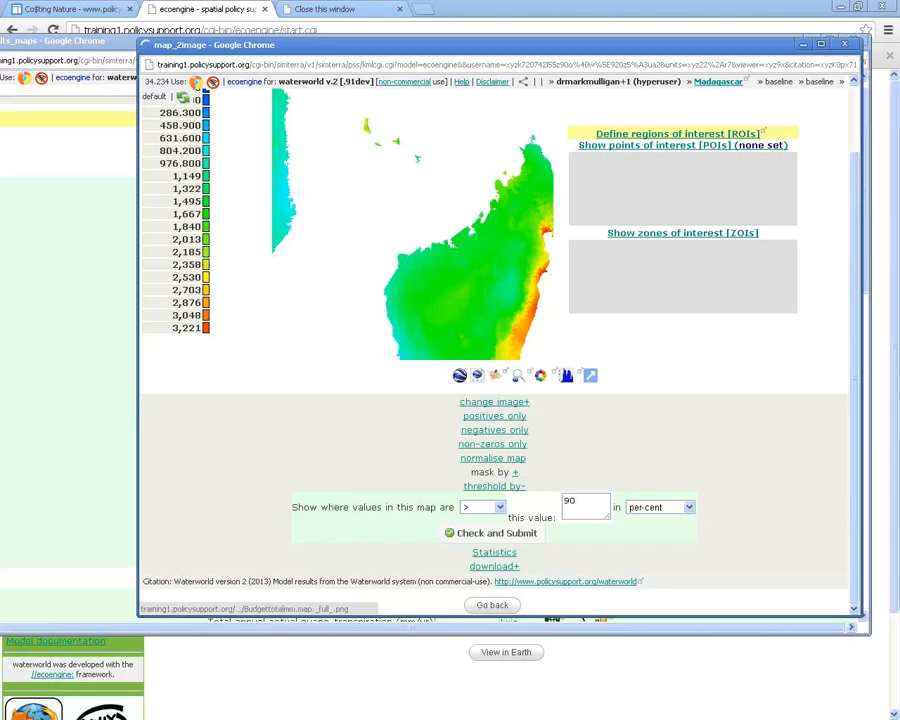
Submit the > 90 pc threshold and arrange windows to inspect the remaining eastern coastal strip
click(545, 232)
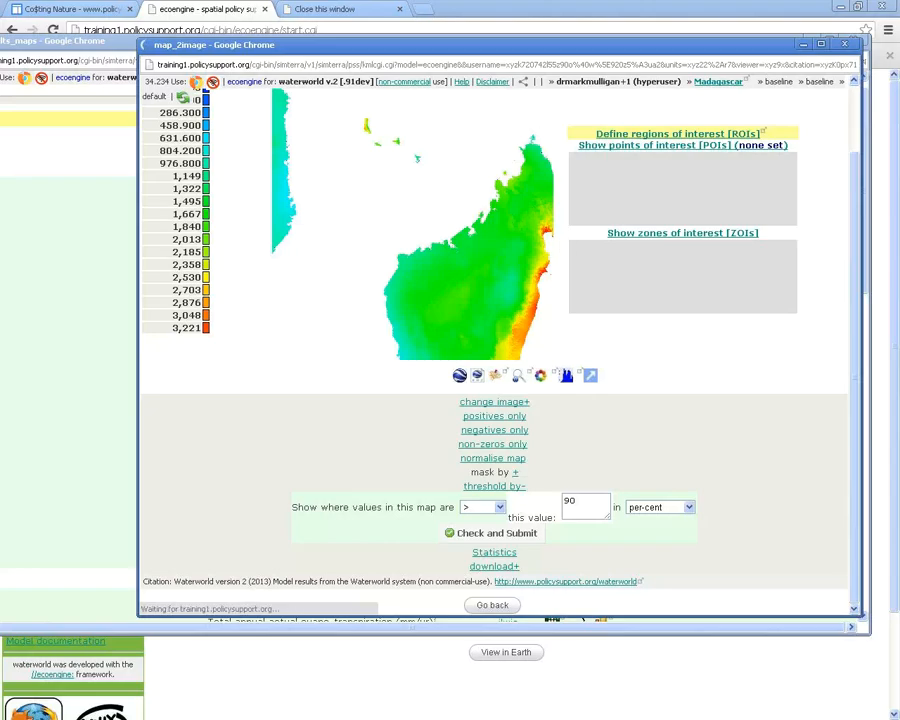
drag(200, 44, 180, 31)
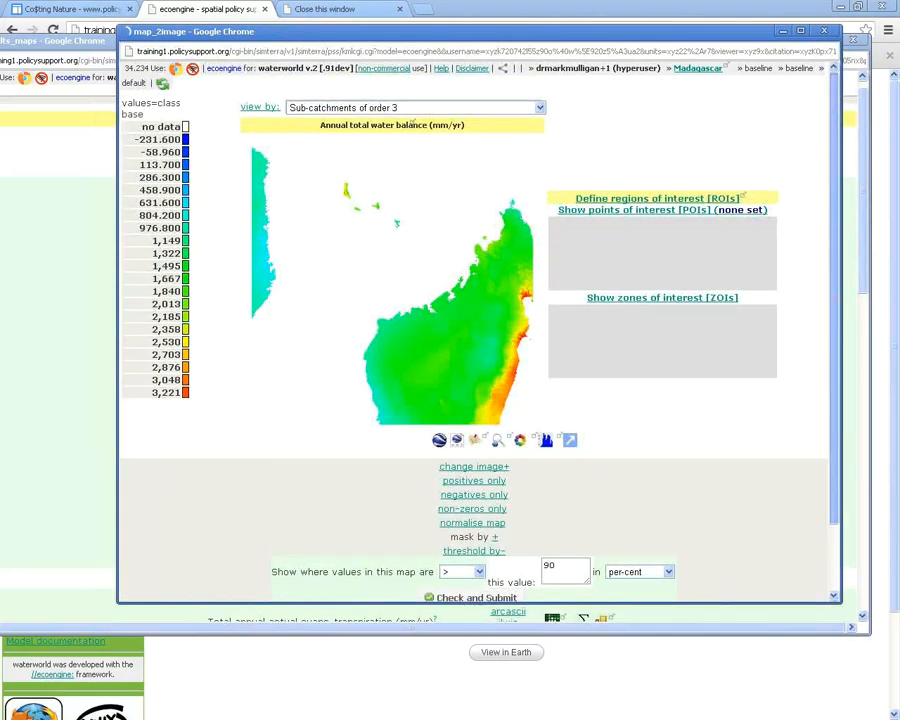
scroll(475, 340, down, 1)
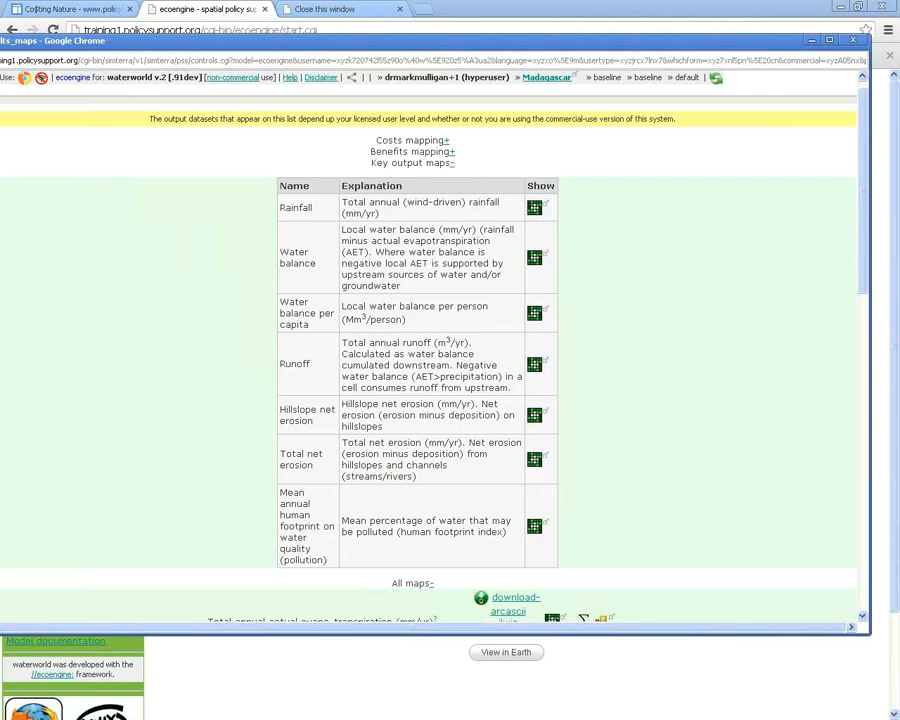
scroll(430, 350, down, 1)
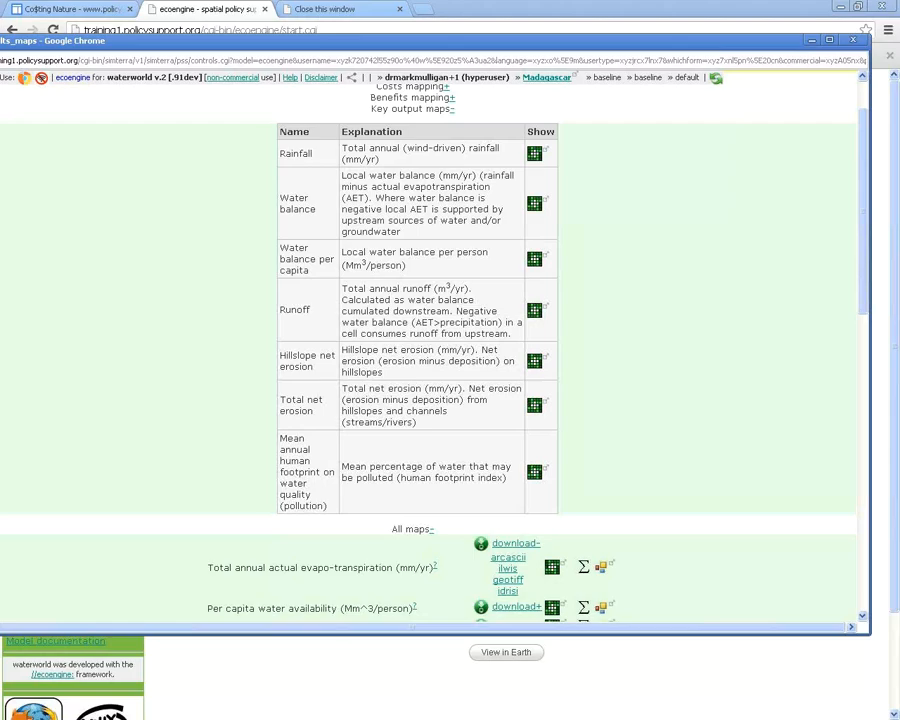
scroll(430, 350, down, 1)
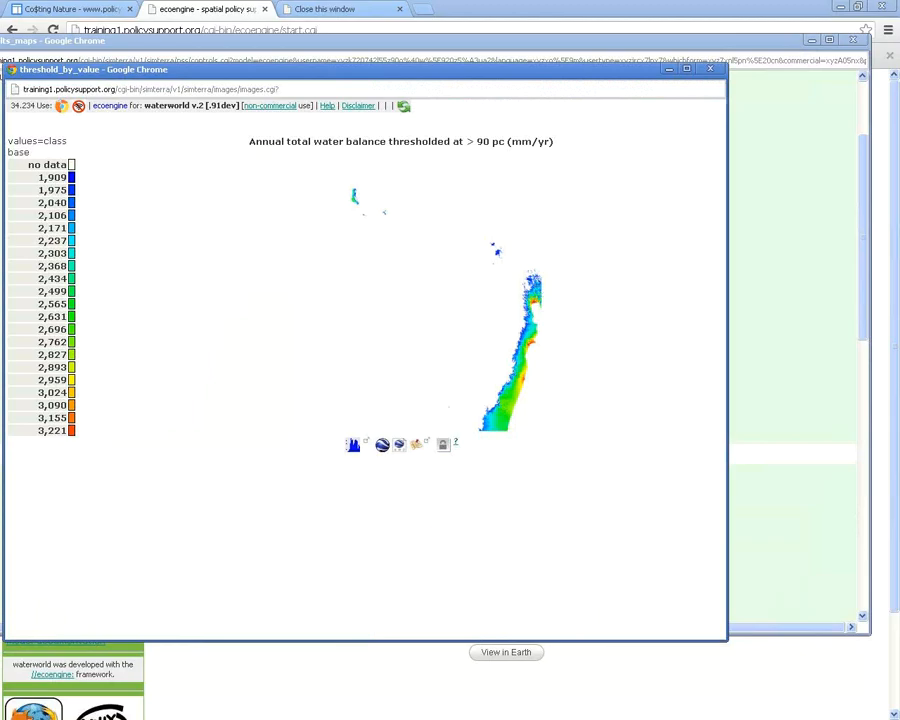
drag(300, 69, 347, 53)
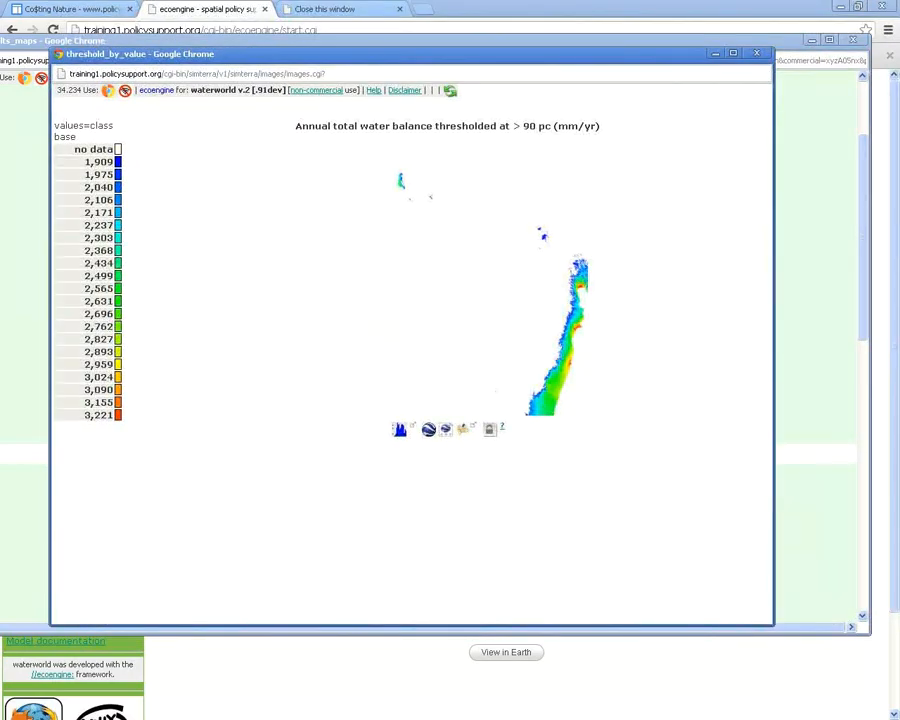
Return to the full water balance map and choose 'Major sub-basins (Hydrosheds)' as the mask layer
right_click(644, 181)
click(662, 190)
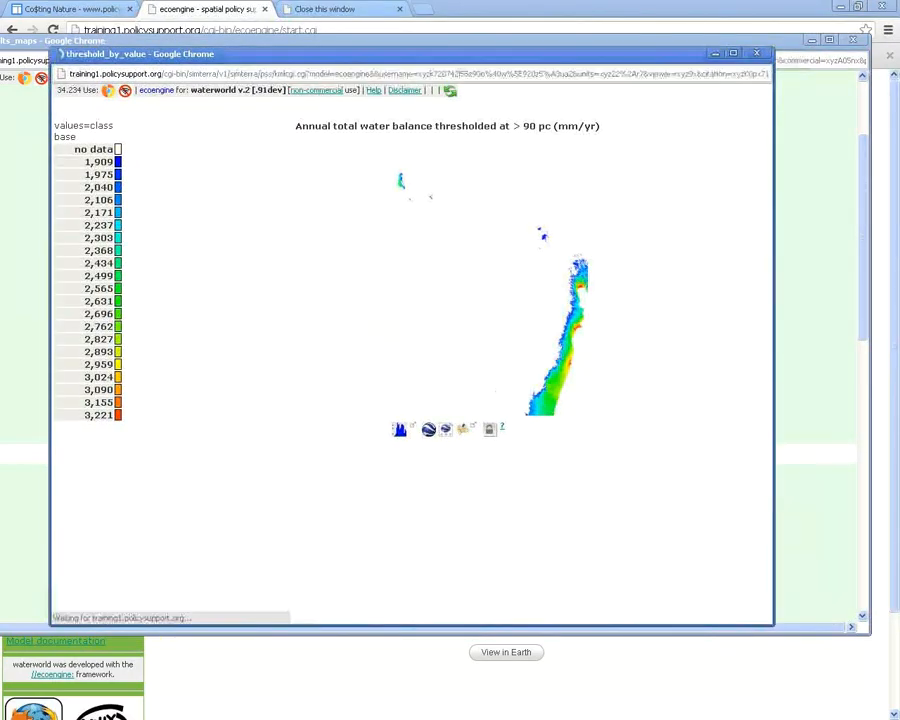
click(427, 533)
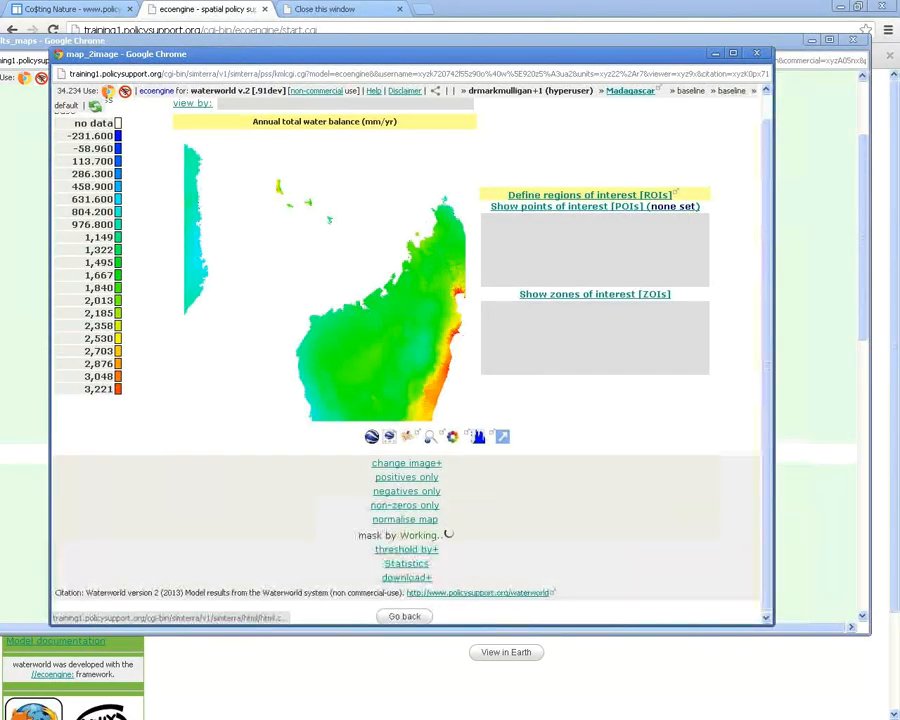
click(470, 554)
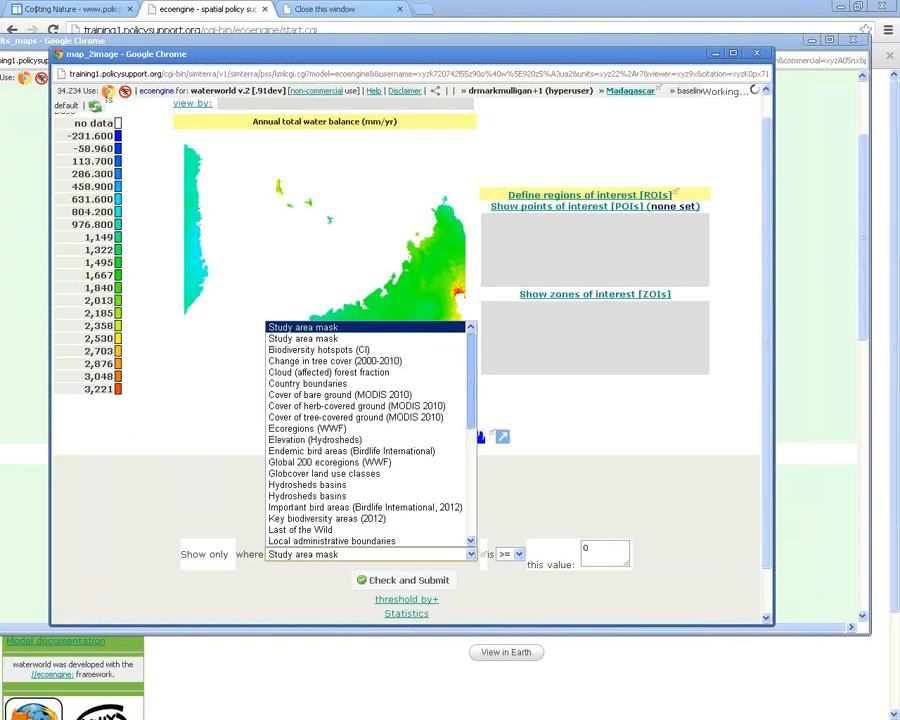
scroll(367, 435, down, 1)
scroll(367, 435, down, 4)
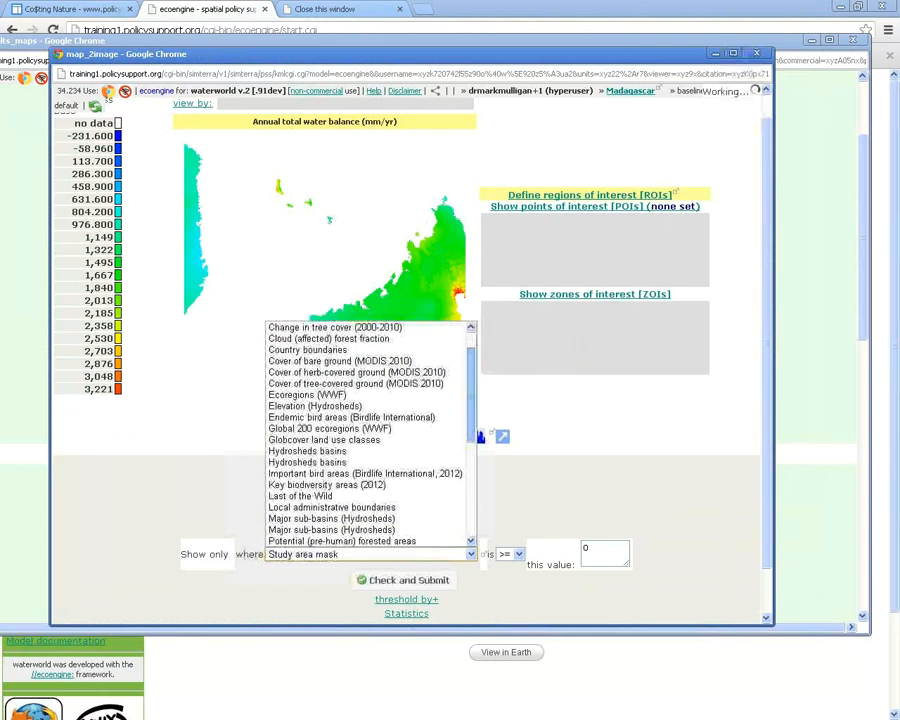
scroll(367, 435, down, 1)
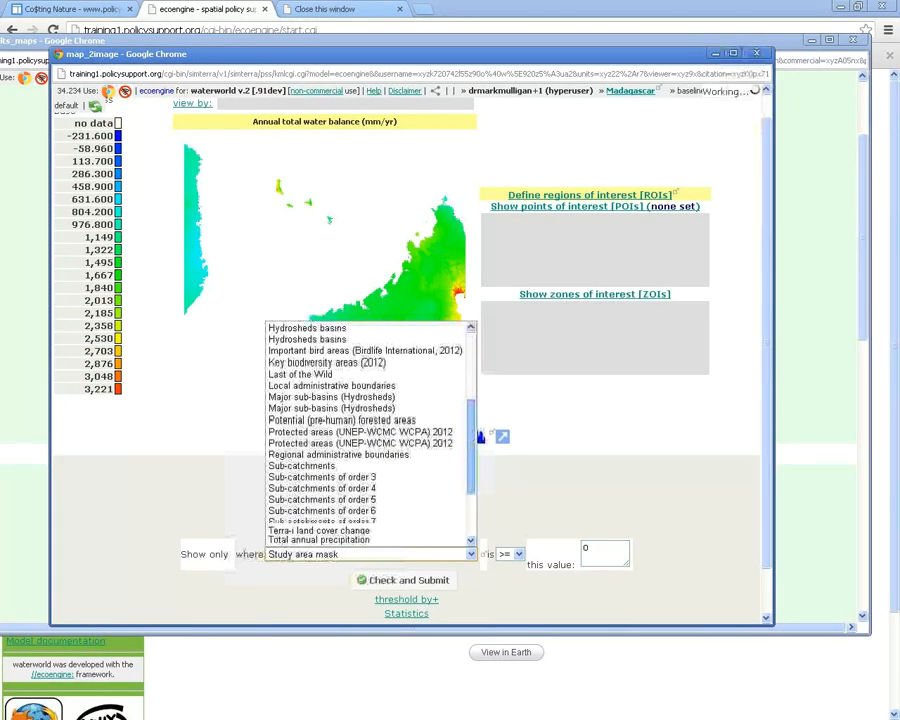
scroll(367, 435, down, 3)
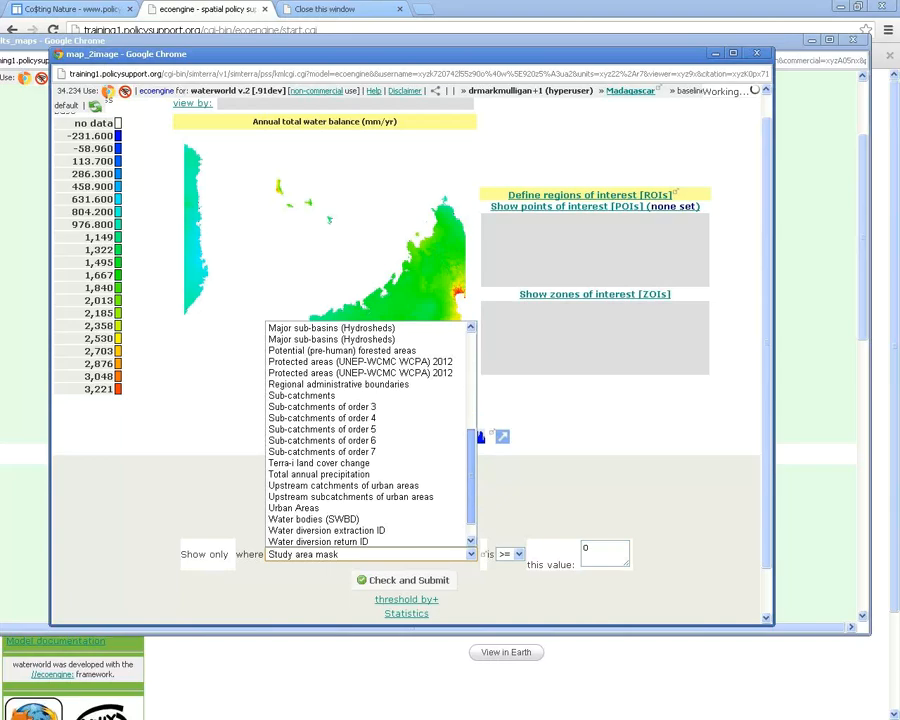
scroll(368, 433, up, 3)
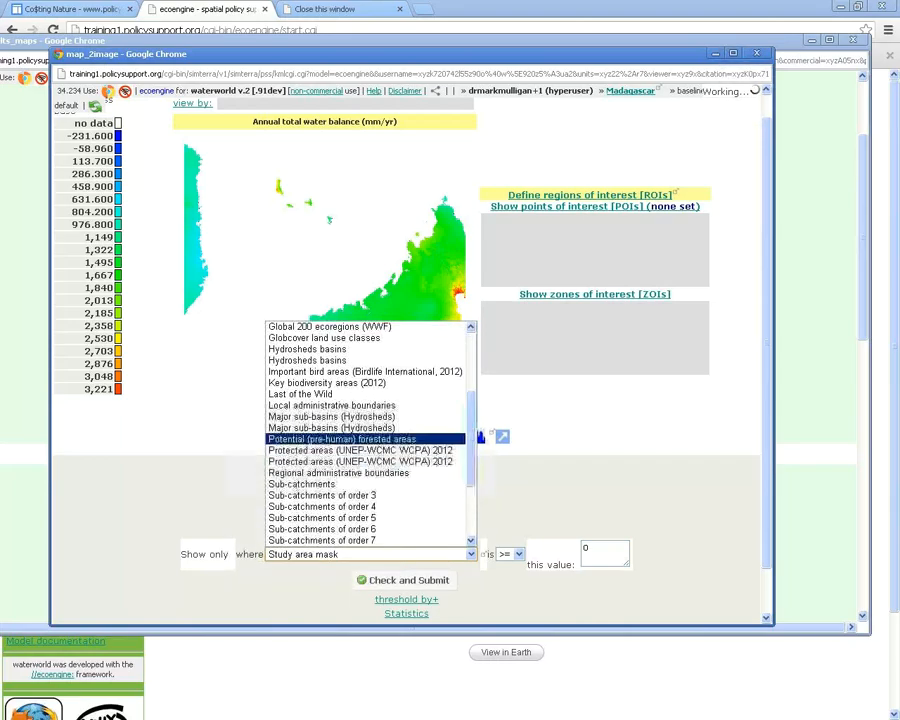
click(331, 416)
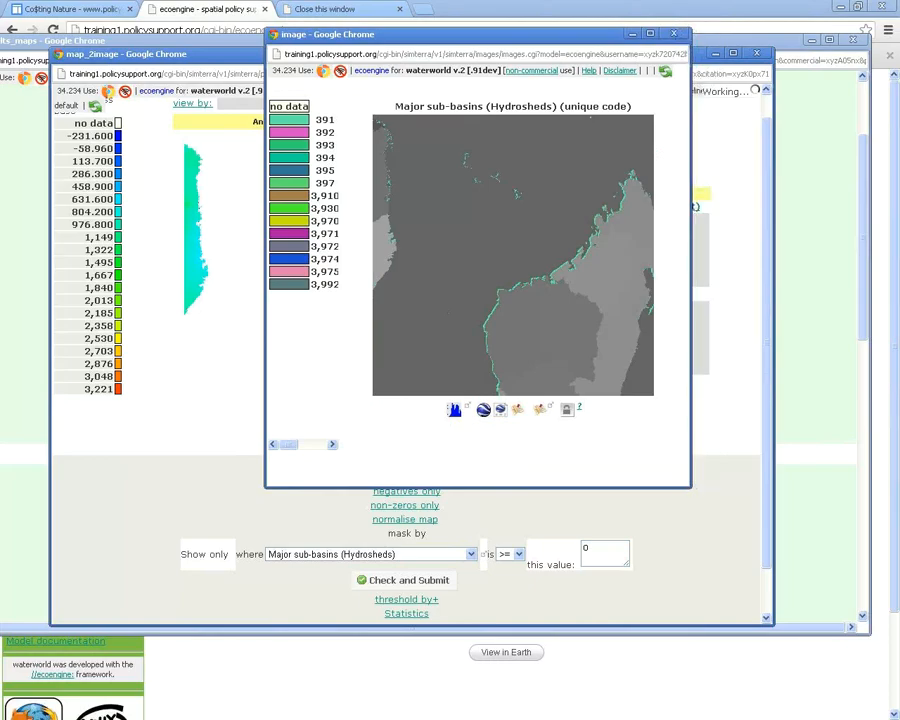
Find the target sub-basin on the Google satellite view, reading its code 395
click(541, 409)
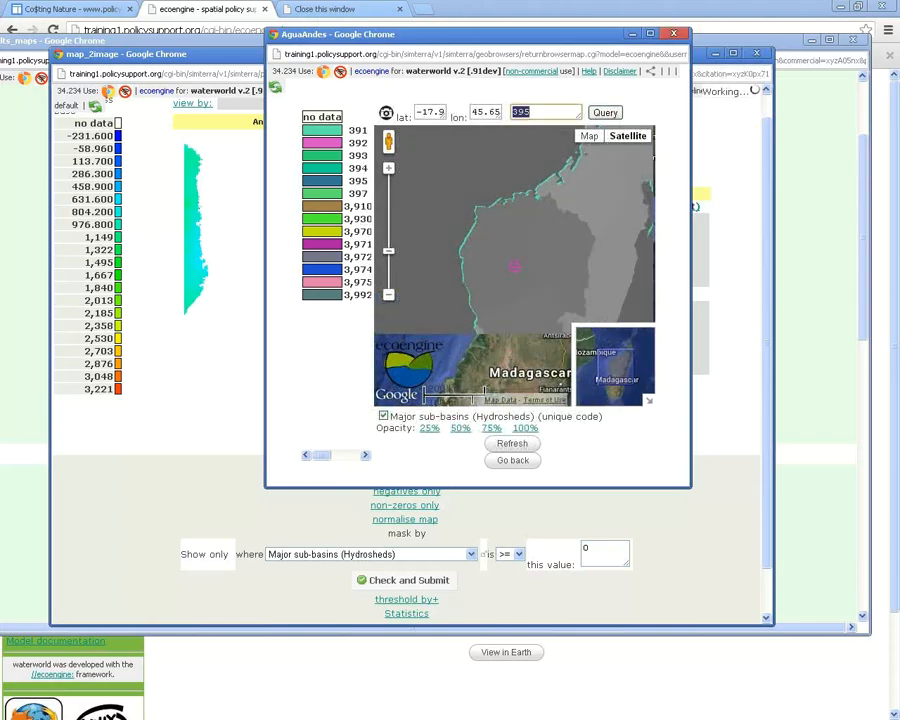
click(518, 554)
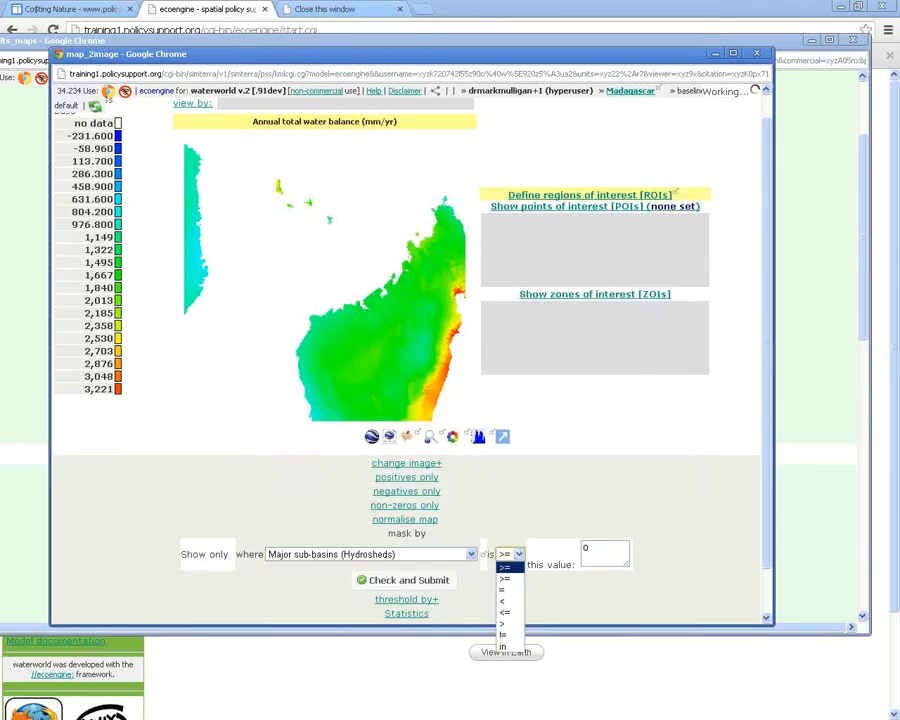
Set the mask condition to '= 395' and submit it
click(504, 589)
double_click(586, 548)
text(395)
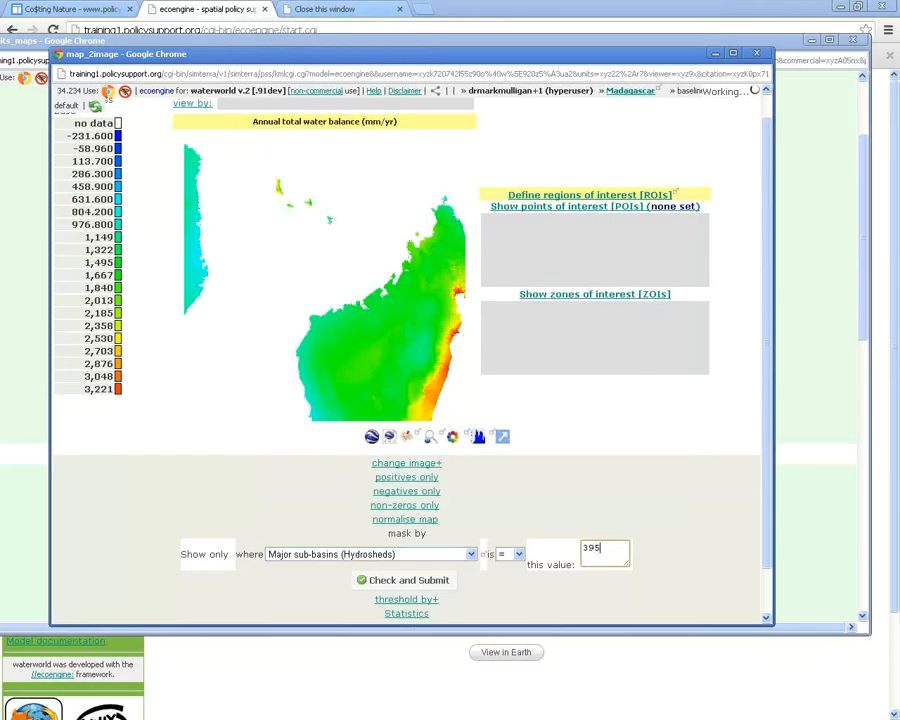
click(403, 580)
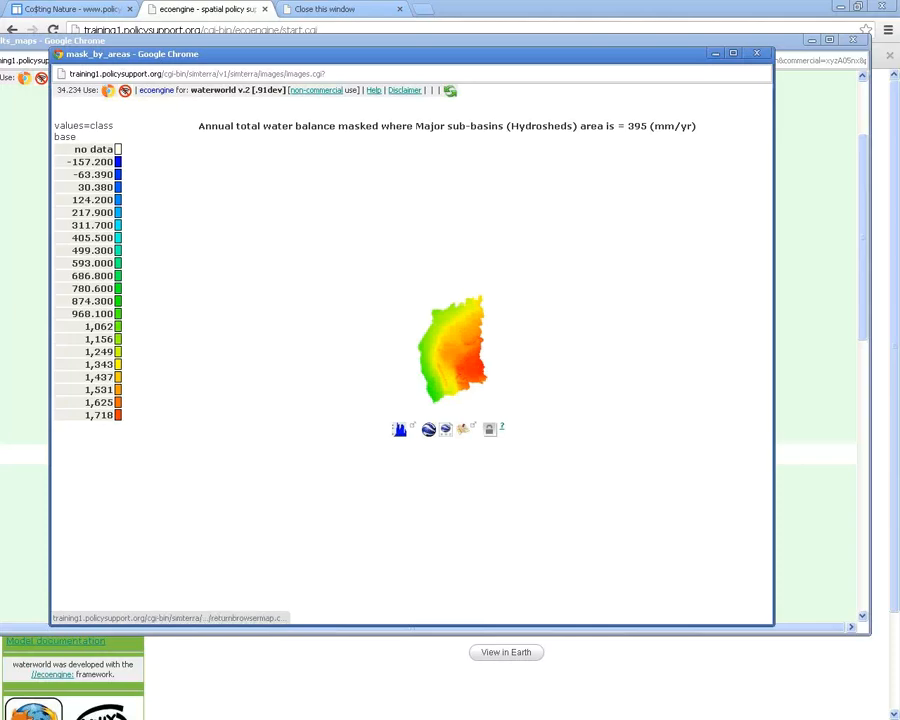
Overlay the sub-basin 395 map on Google Maps, copy its share link, and close the map windows
click(463, 428)
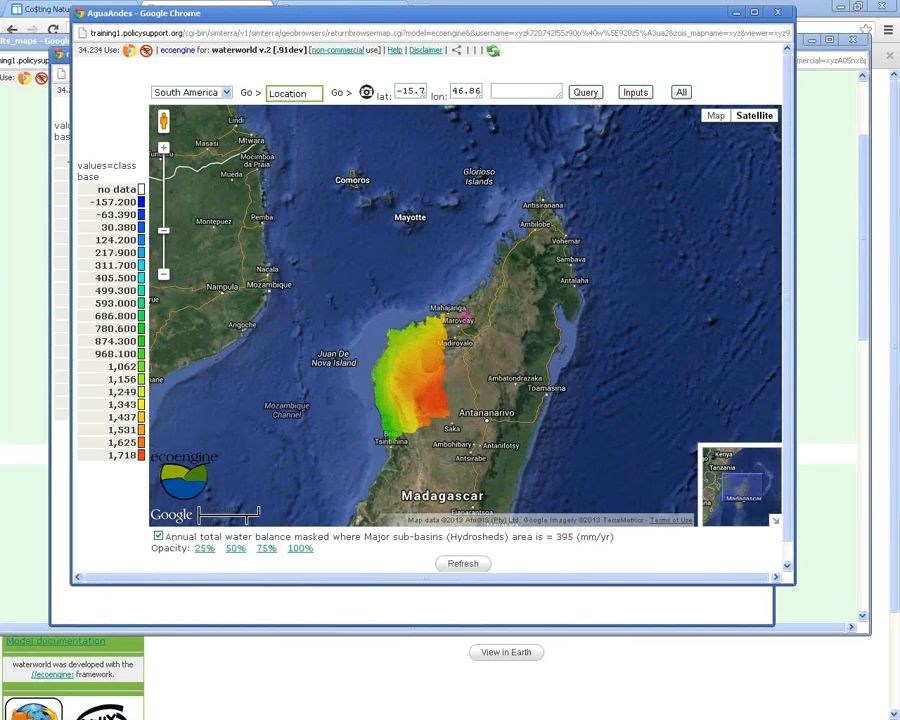
click(456, 50)
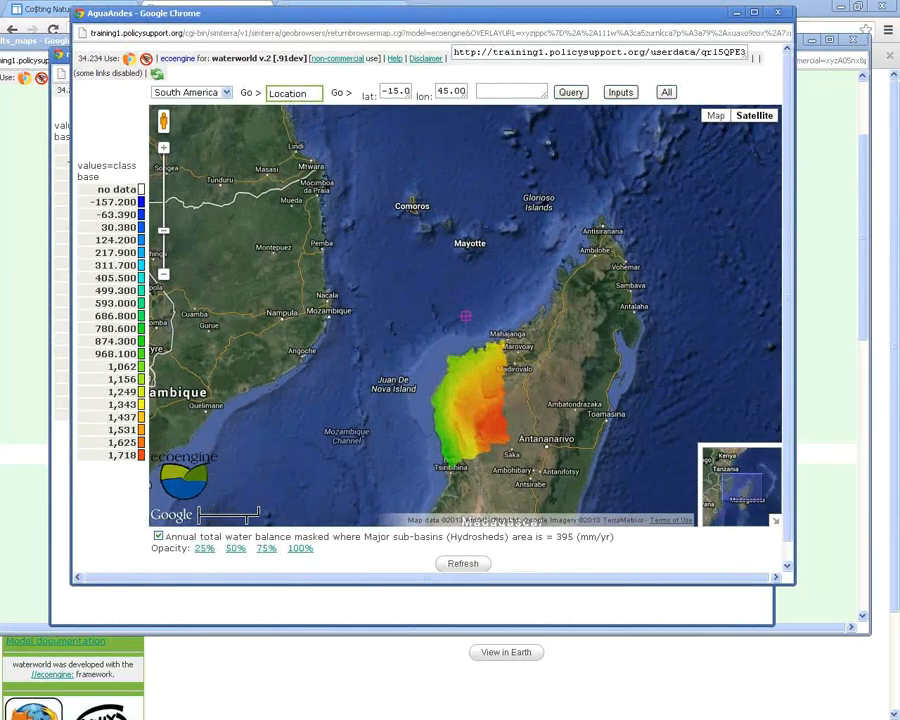
click(600, 52)
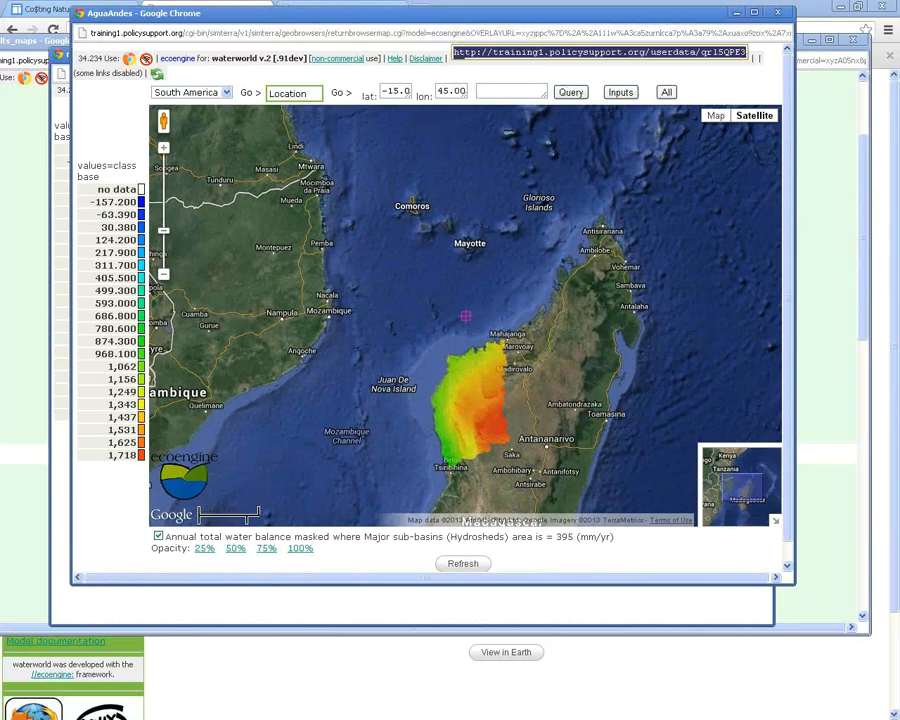
key(ctrl+c)
drag(745, 52, 531, 52)
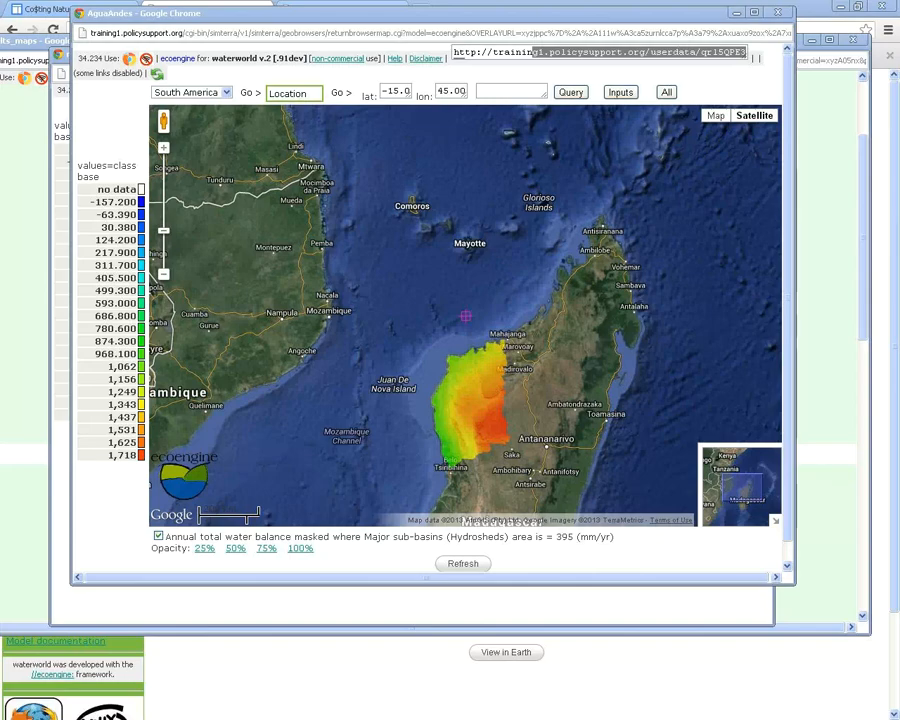
key(alt+F4)
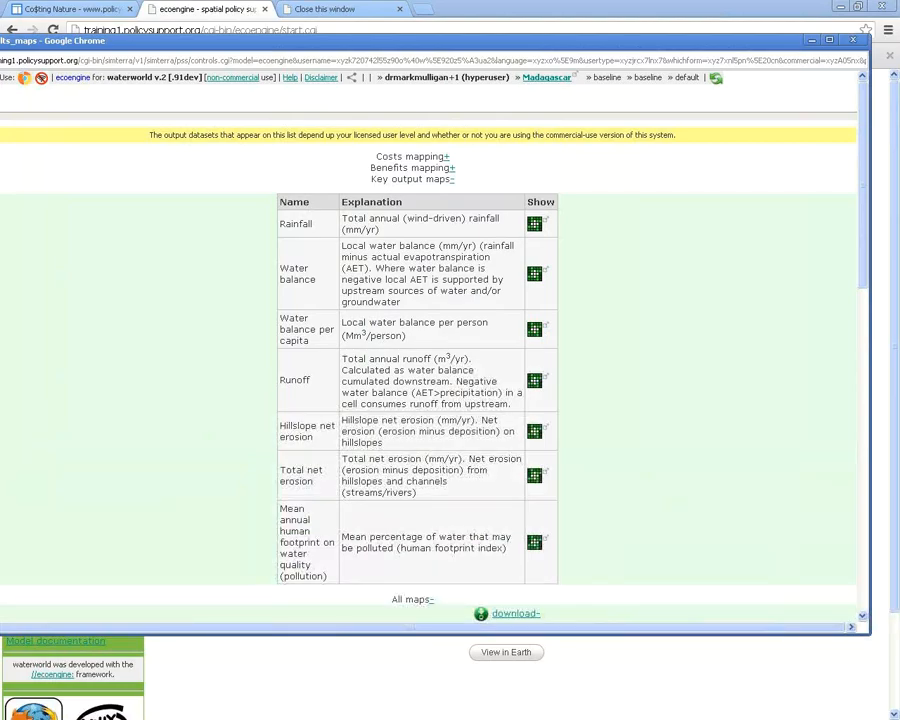
scroll(430, 350, down, 4)
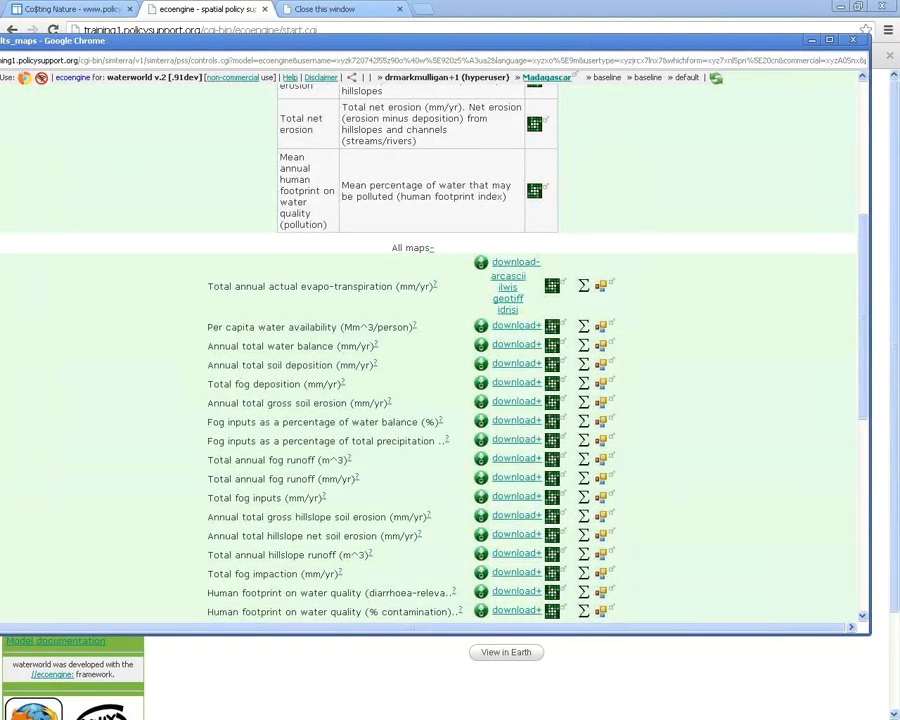
scroll(430, 380, down, 1)
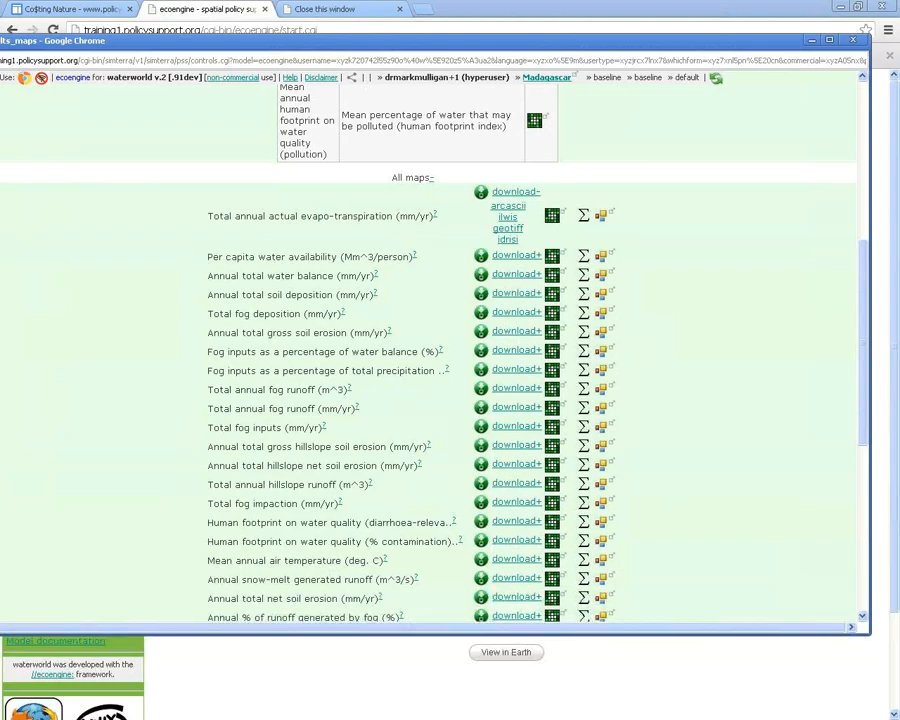
scroll(430, 380, down, 1)
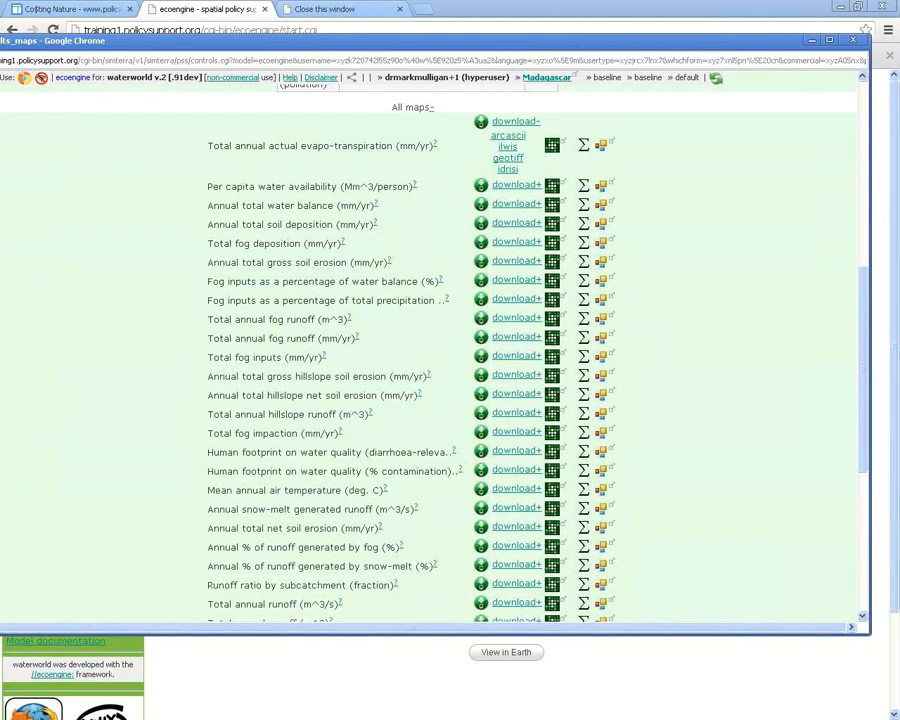
scroll(430, 380, down, 2)
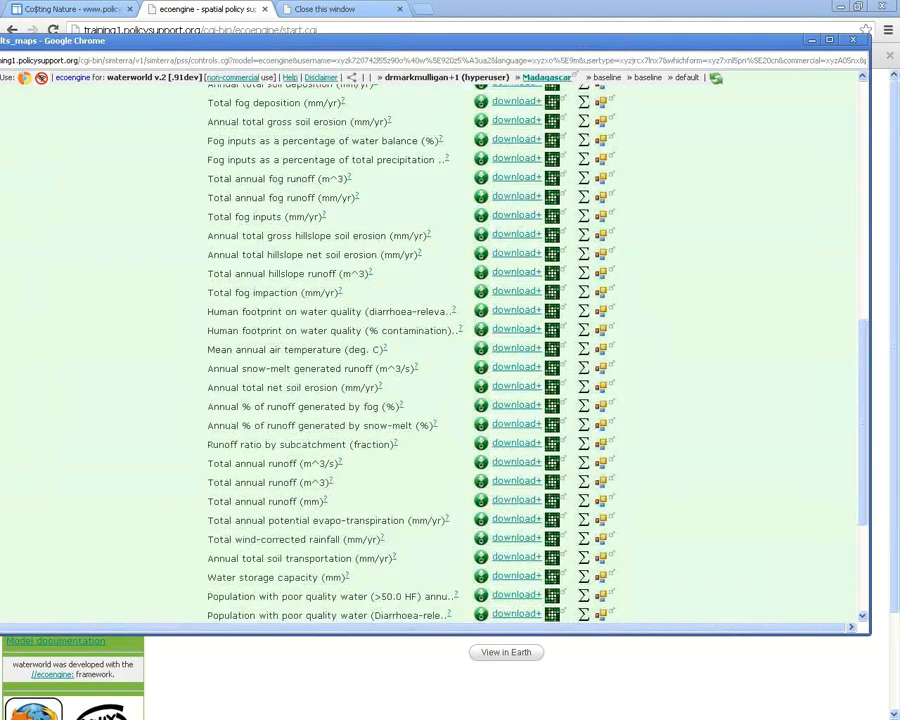
scroll(430, 380, down, 2)
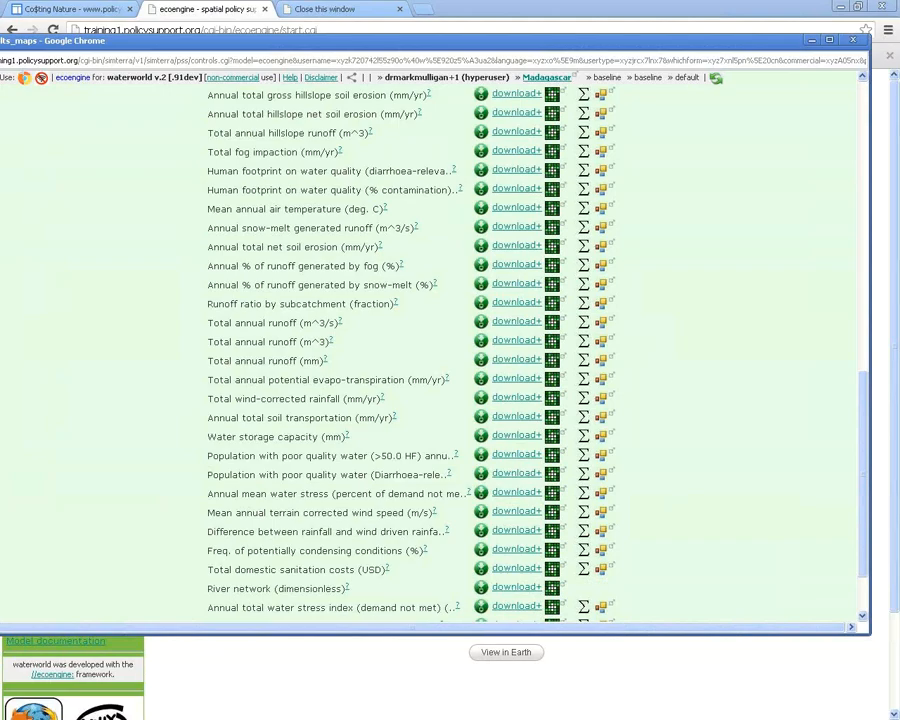
scroll(430, 380, down, 1)
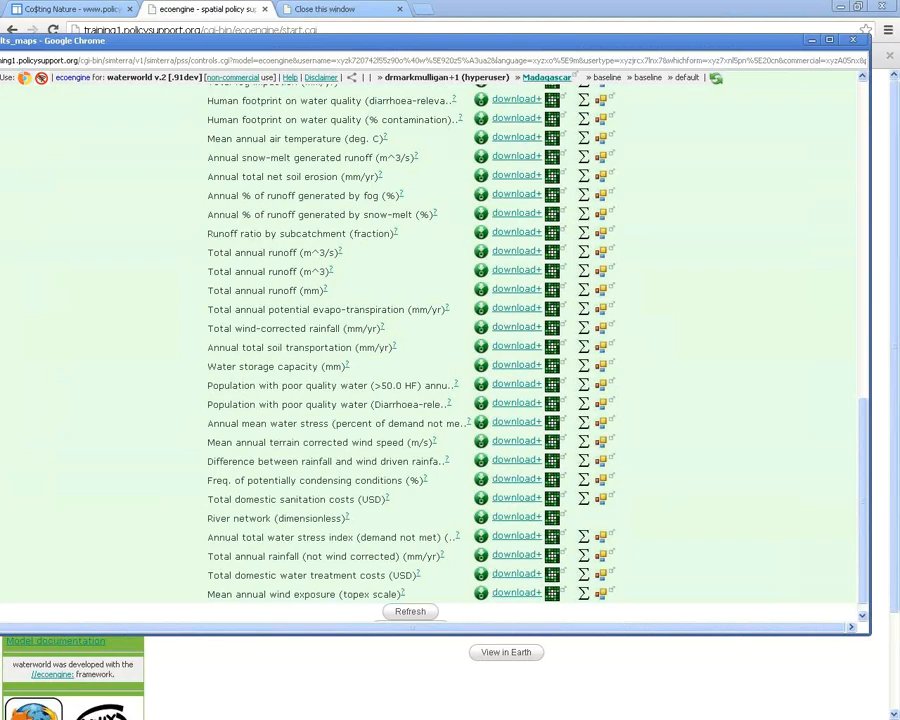
Plot total wind-corrected rainfall against 'Elevation (Hydrosheds)' in the analysis window
click(601, 346)
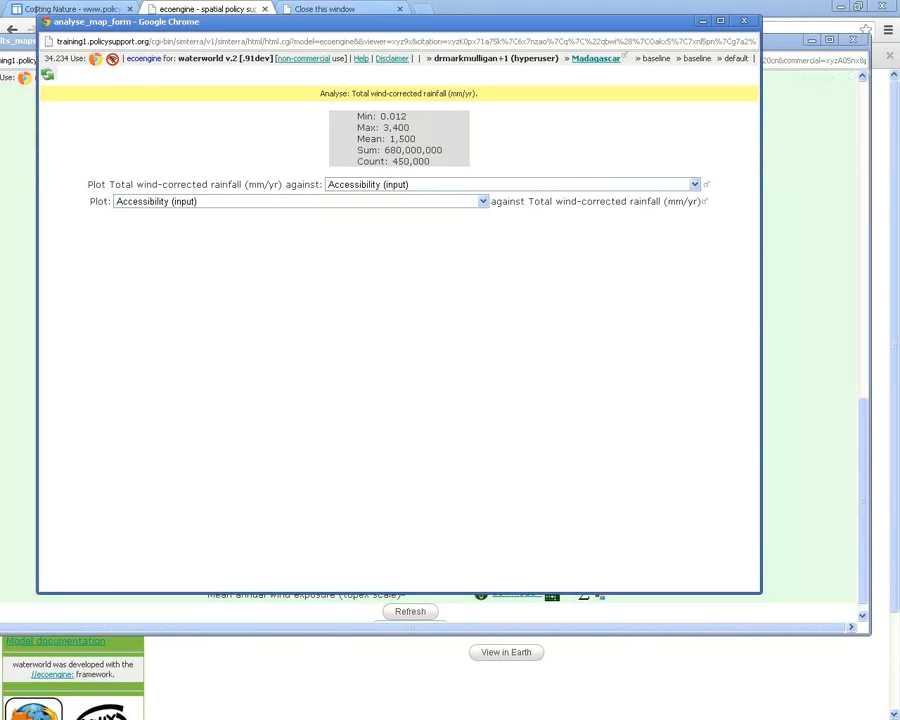
click(694, 184)
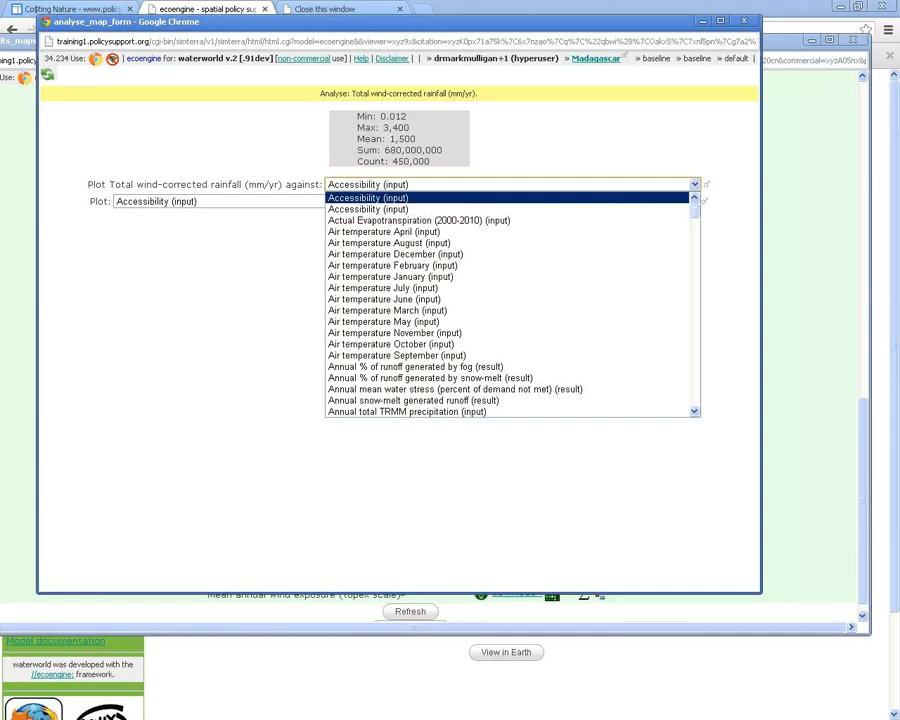
scroll(512, 305, down, 6)
scroll(512, 305, down, 15)
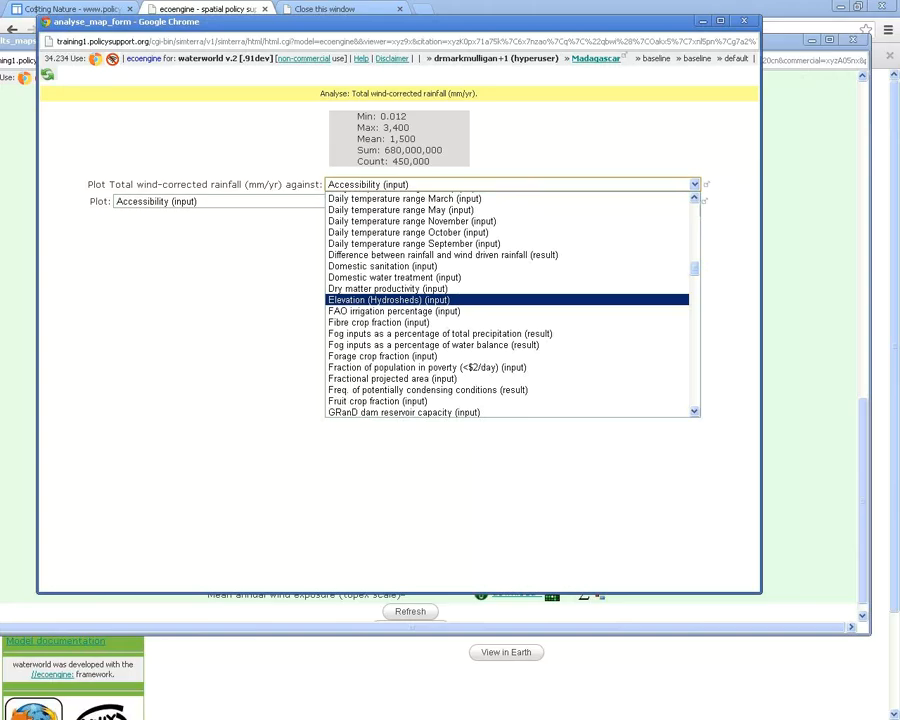
click(389, 299)
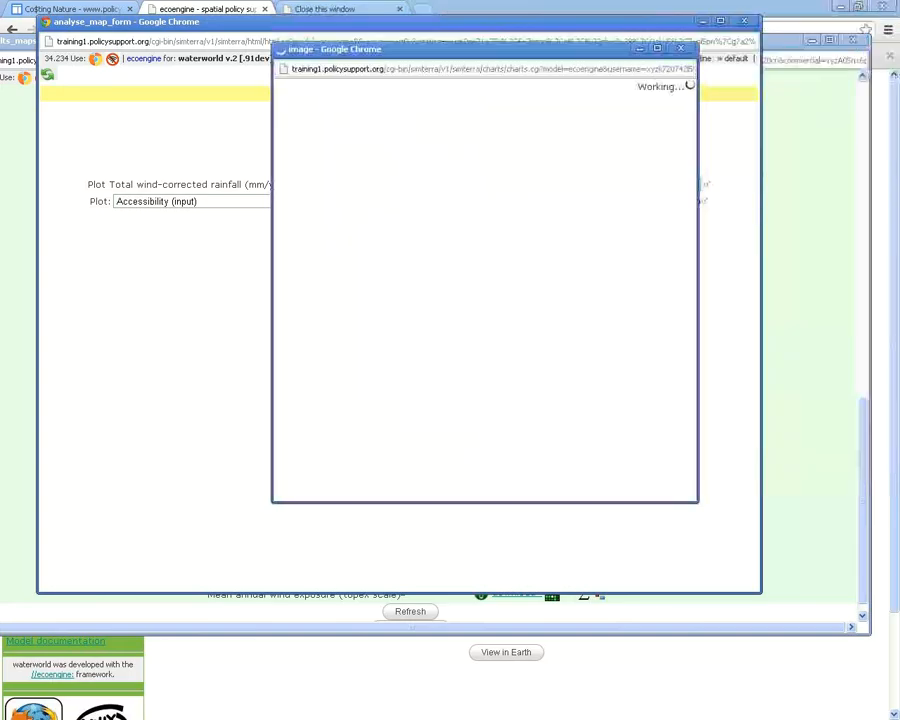
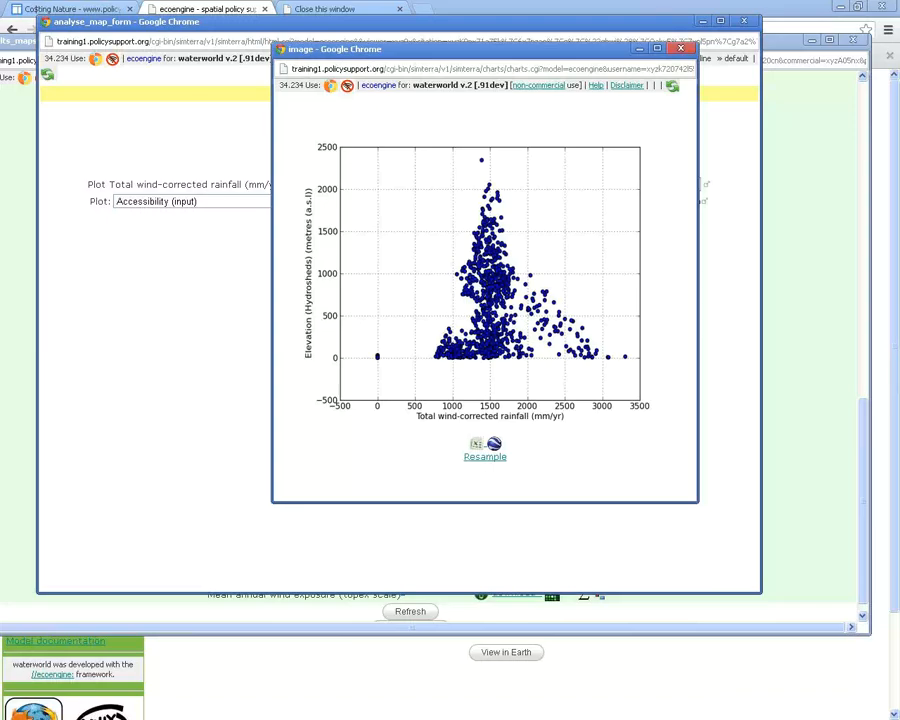
Close the rainfall-versus-elevation scatter plot and the analyse_map_form window
click(680, 48)
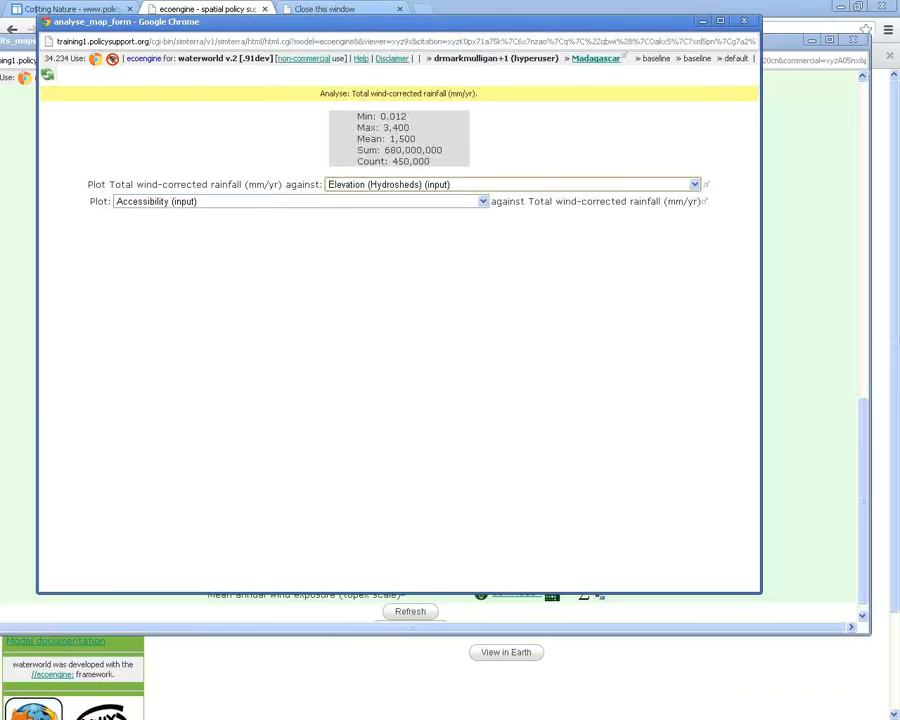
click(744, 21)
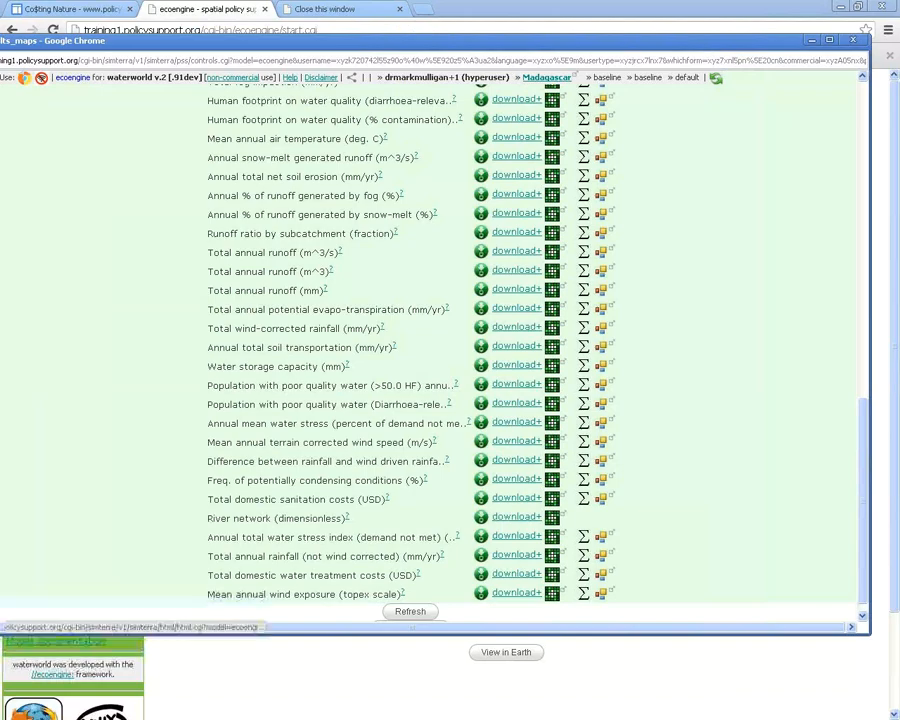
View and dismiss the statistics for Annual total water balance
scroll(430, 350, up, 5)
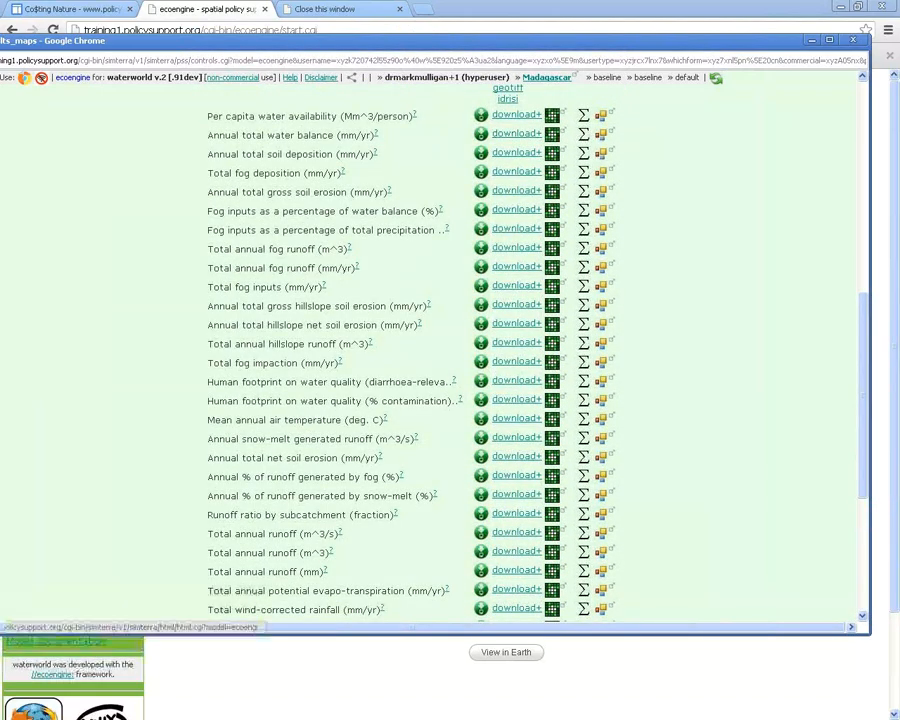
click(583, 135)
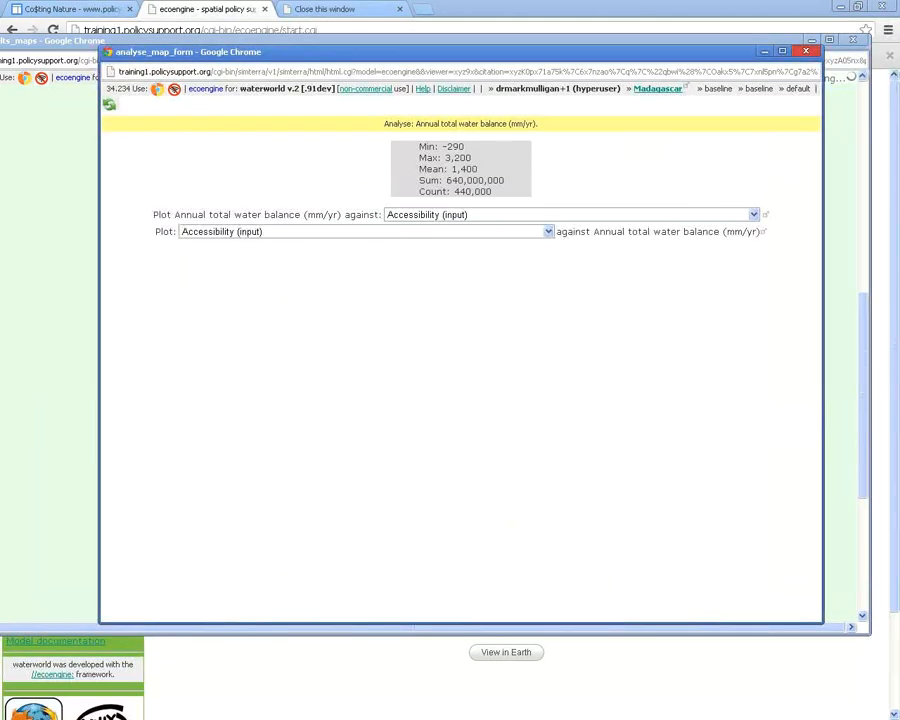
click(806, 51)
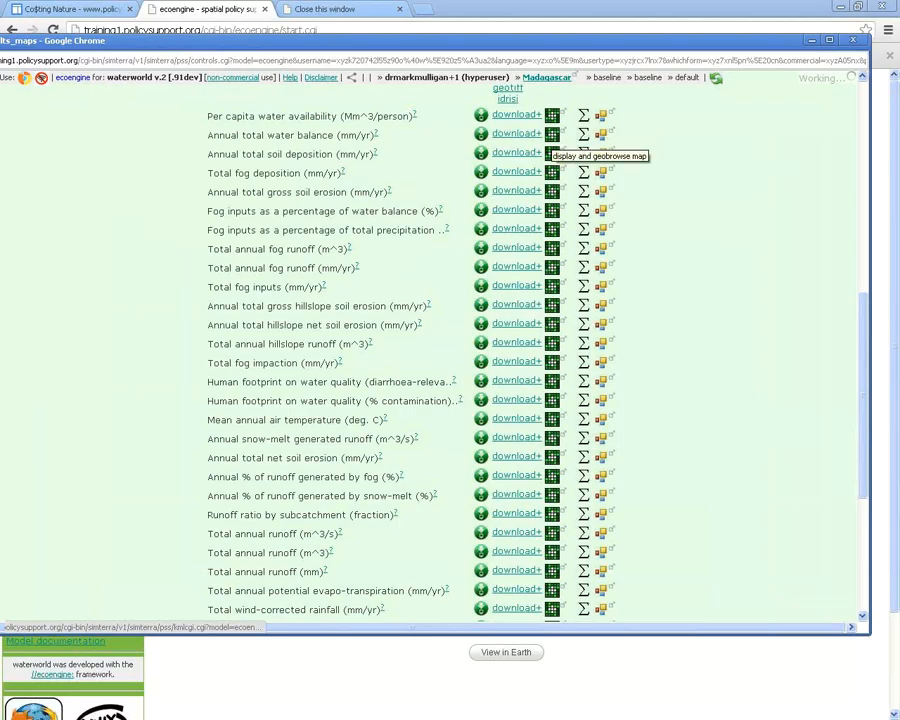
Scroll through the key output table, then close the results_maps list
scroll(430, 350, up, 3)
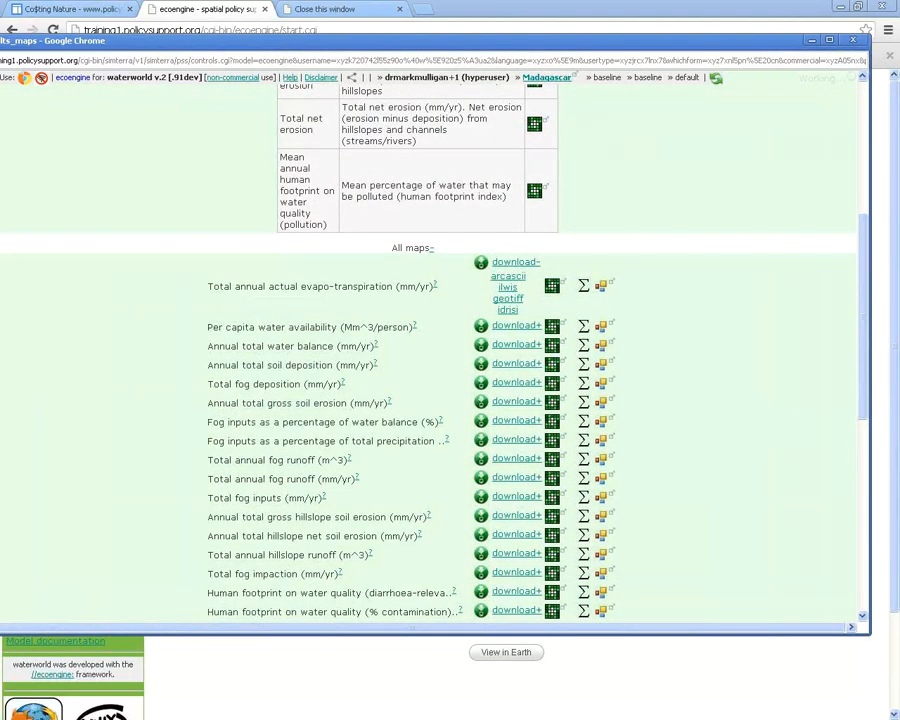
scroll(430, 350, up, 3)
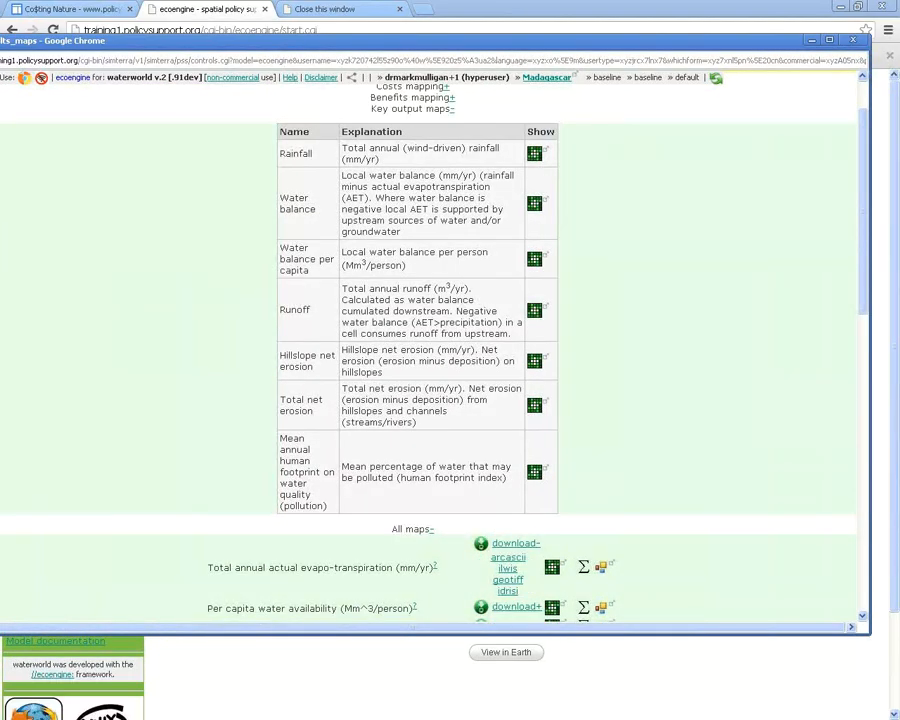
scroll(430, 350, down, 1)
scroll(430, 350, down, 10)
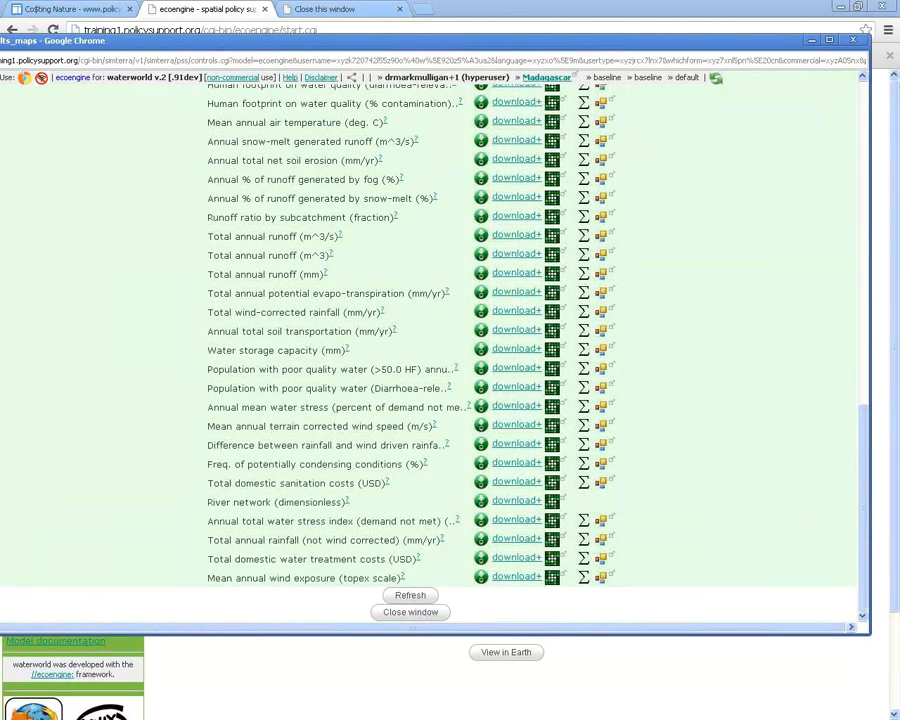
scroll(430, 350, up, 7)
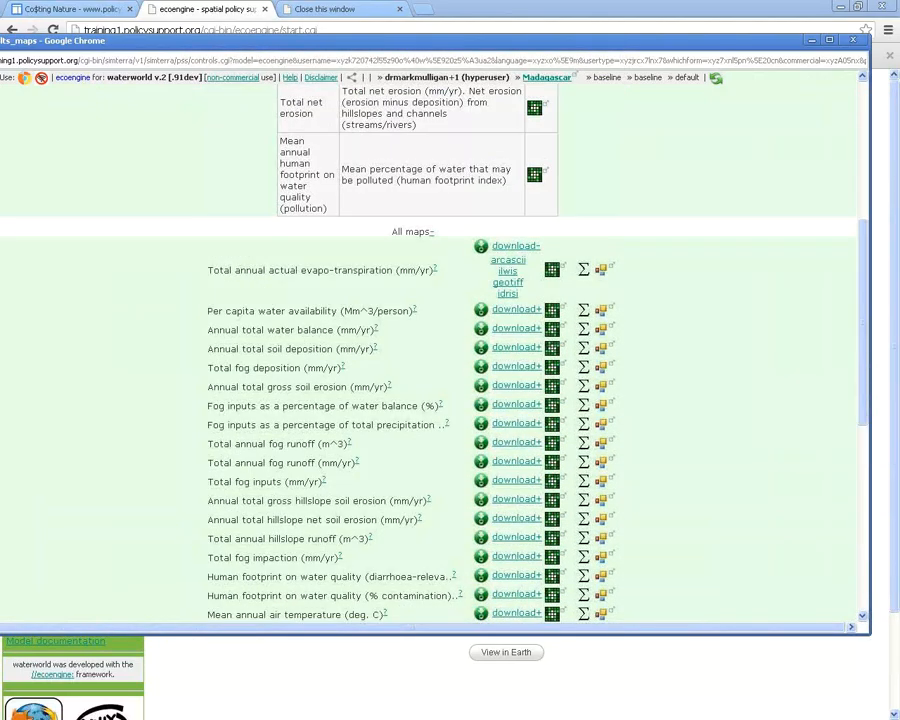
scroll(430, 350, up, 5)
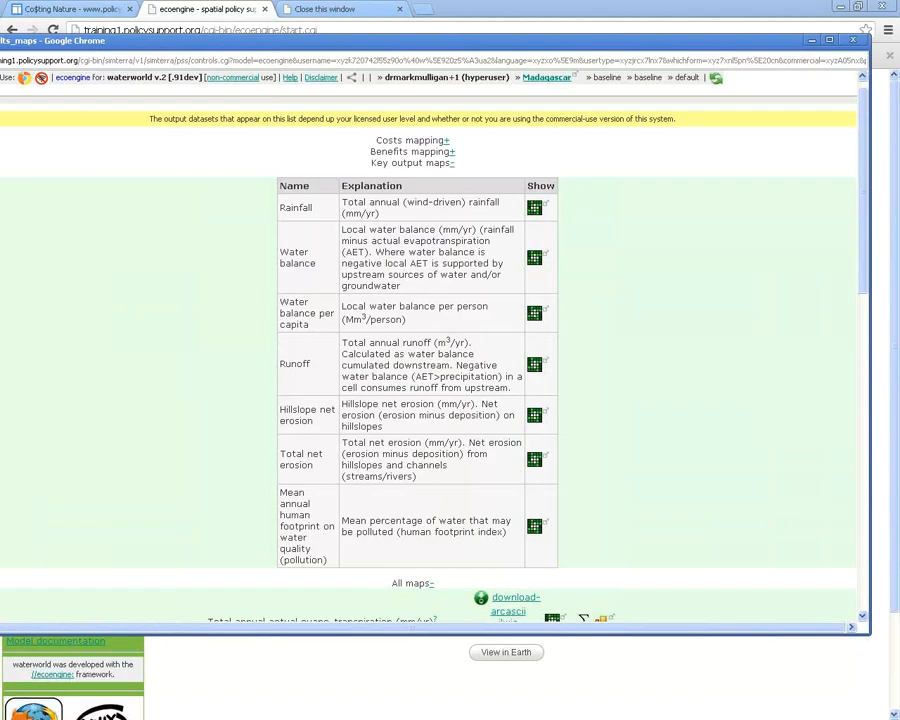
drag(430, 41, 446, 32)
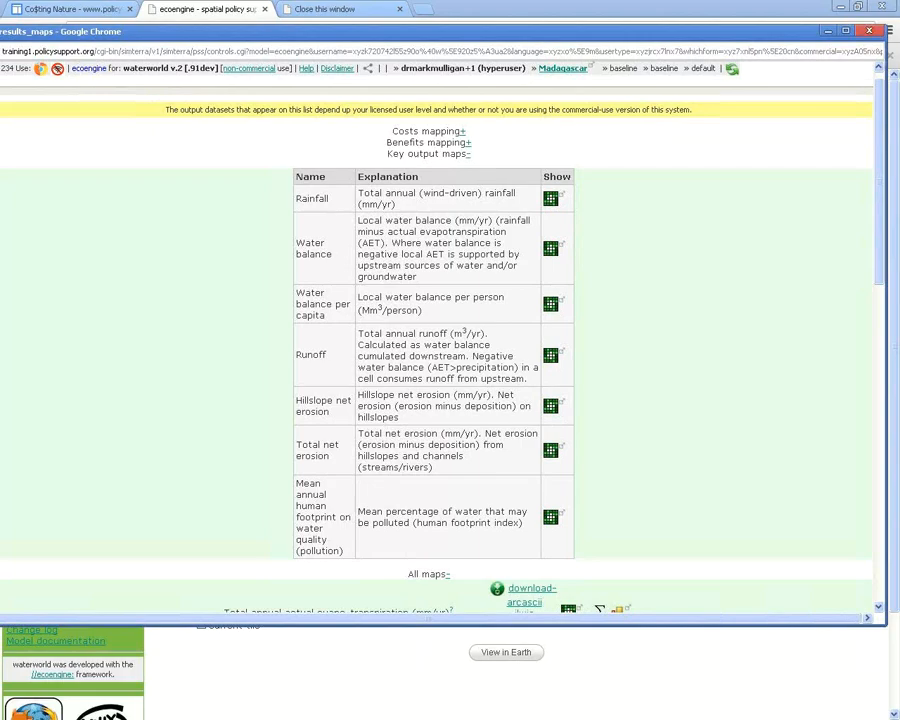
click(869, 31)
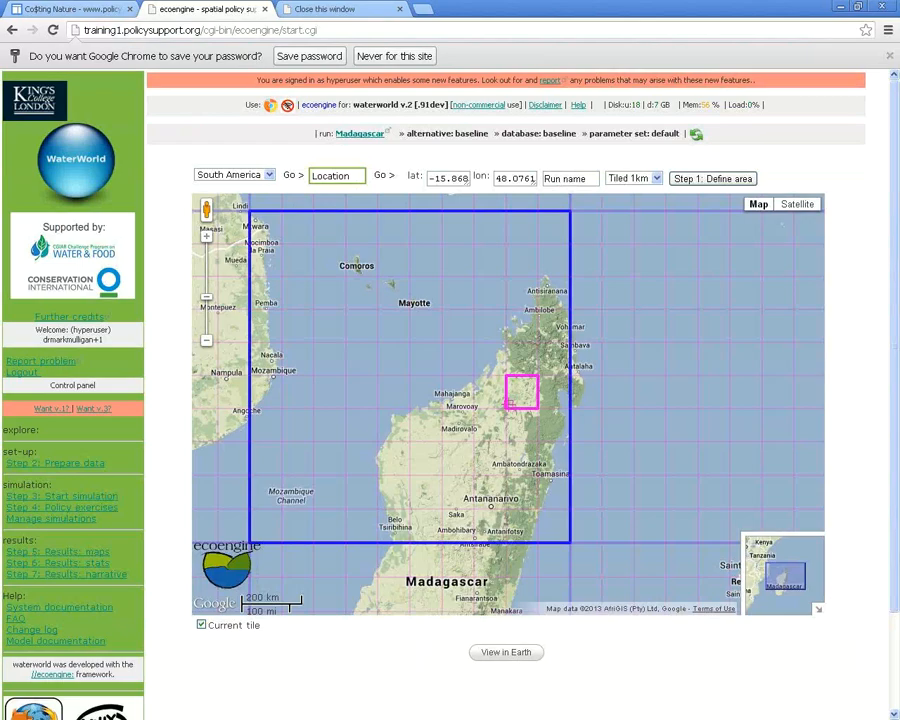
Chart the baseline water balance and precipitation timeseries from the results stats list, then close it
drag(545, 420, 524, 399)
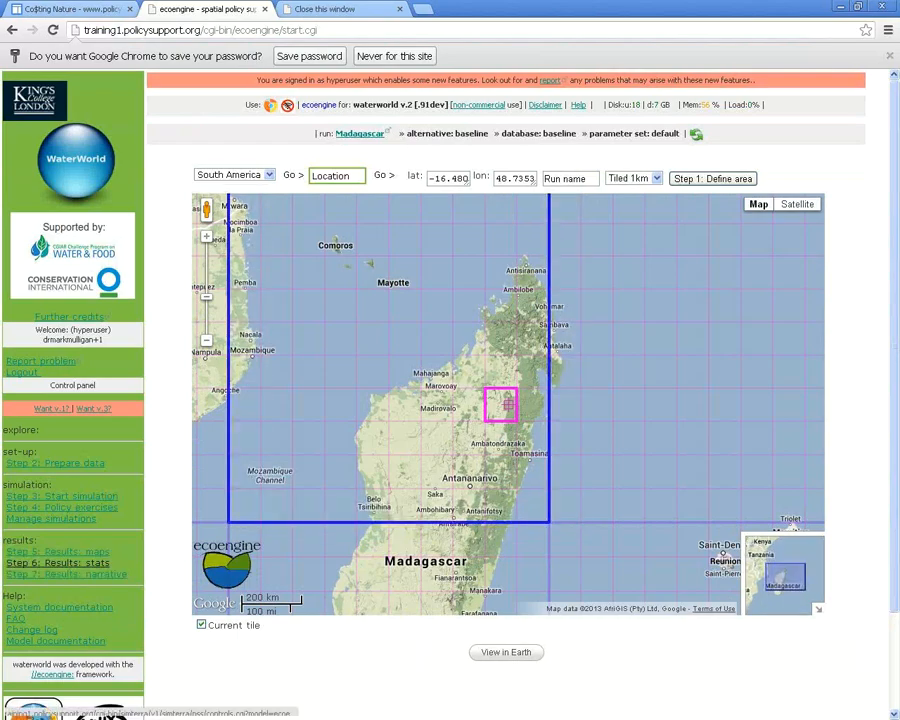
click(57, 562)
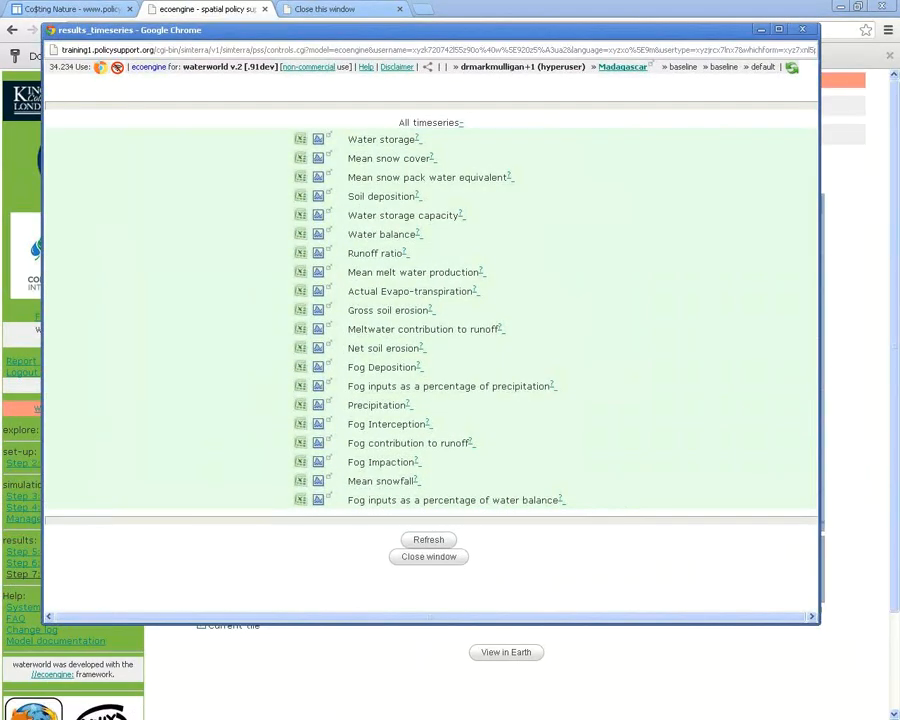
click(319, 254)
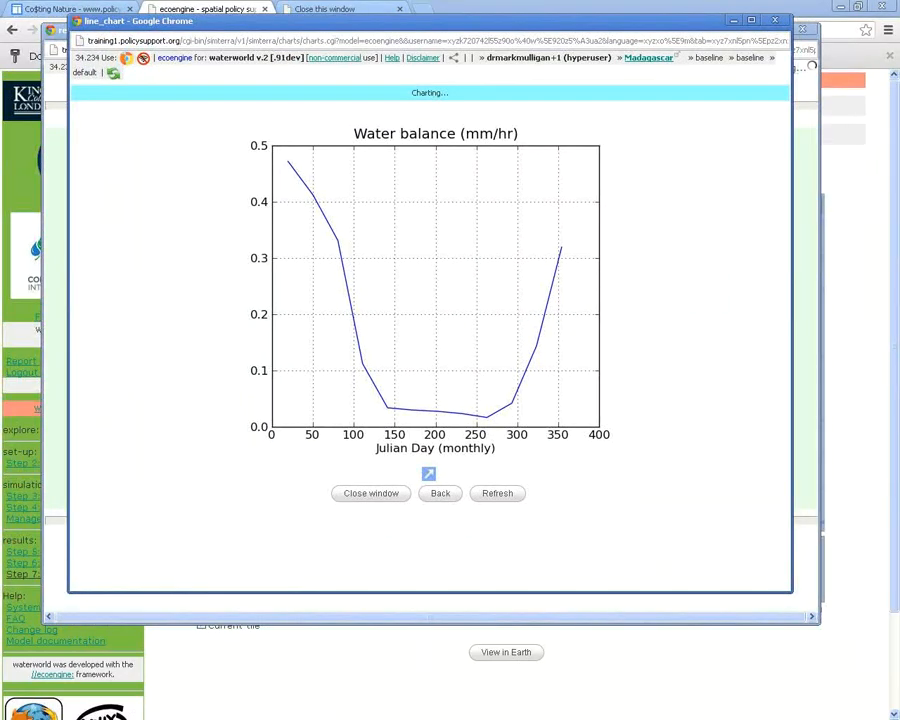
click(440, 493)
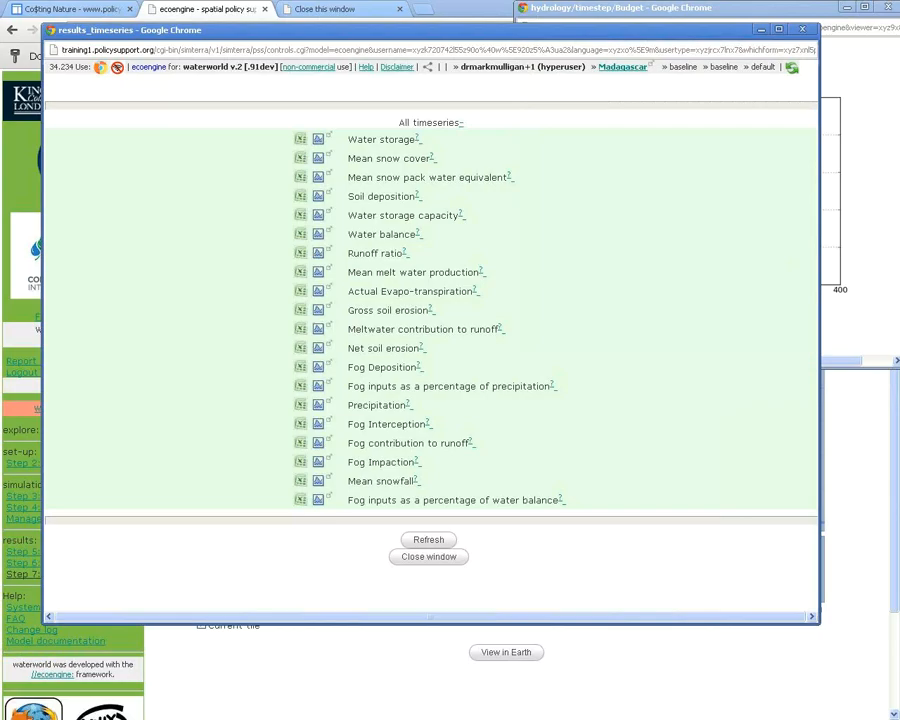
click(317, 405)
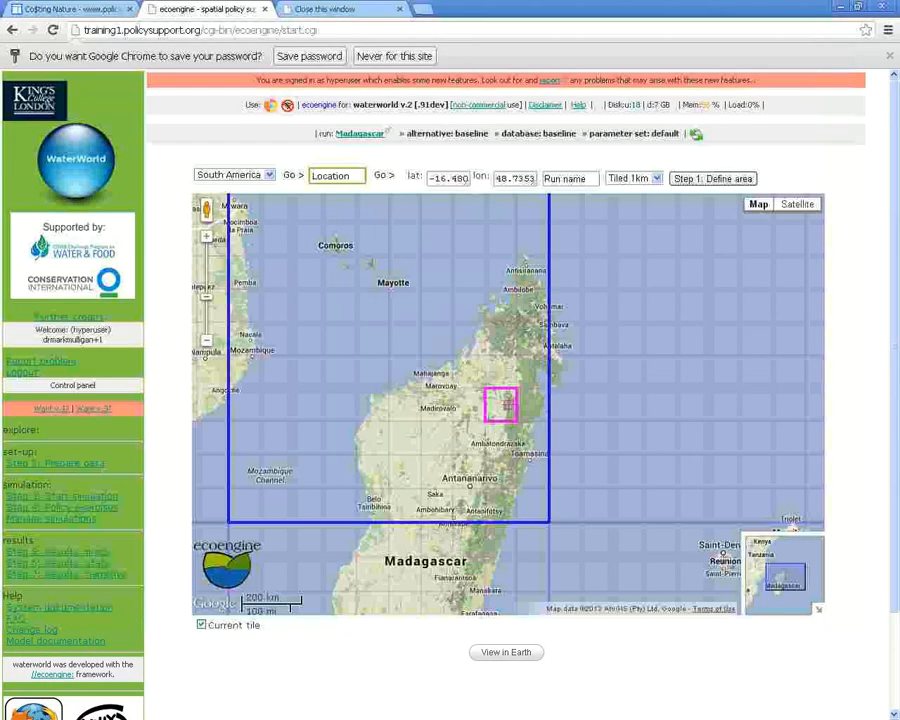
click(428, 556)
Reveal the narrative's water balance average (1,400 mm/yr) and 25th percentile (1,200), then close it
click(66, 574)
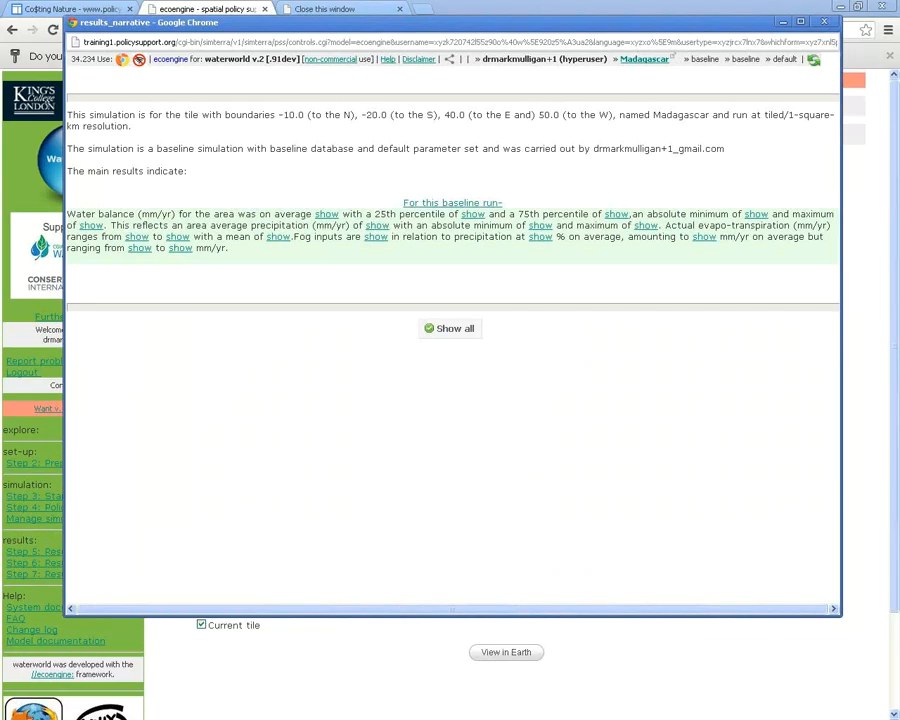
click(327, 214)
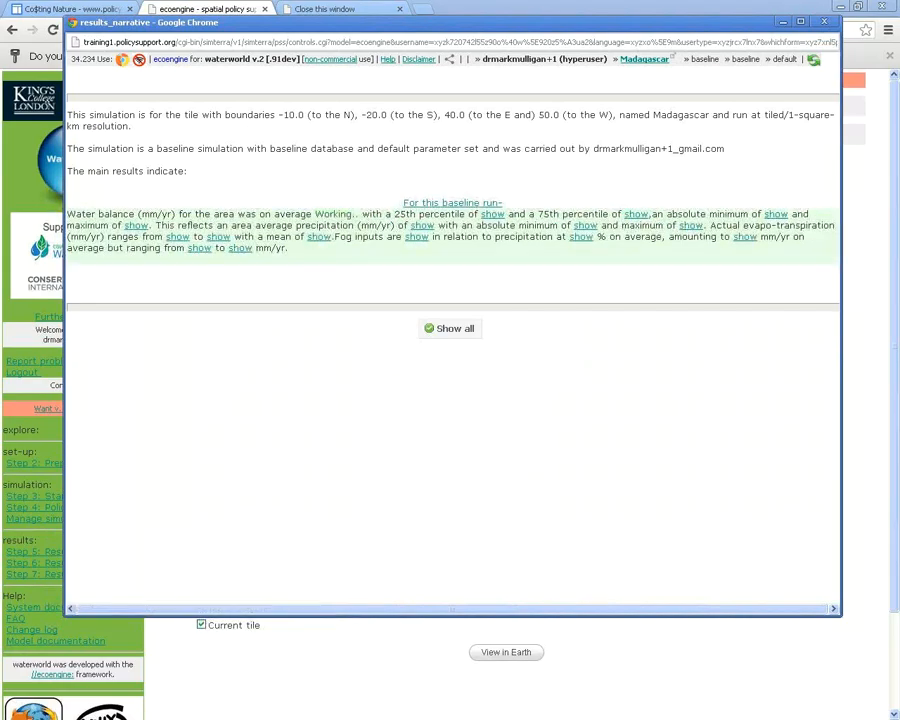
click(494, 214)
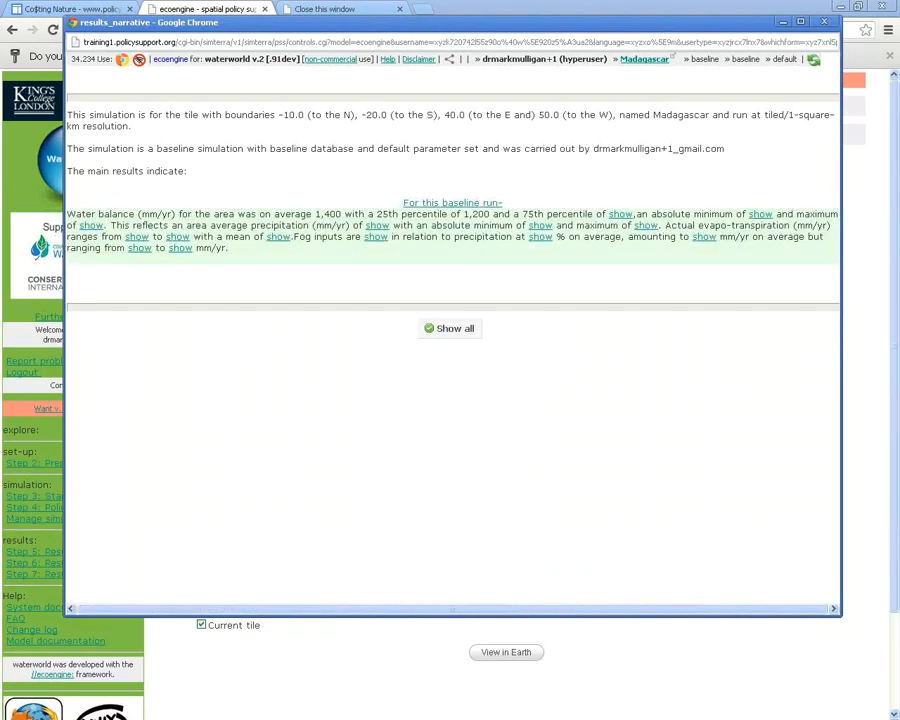
drag(313, 214, 487, 214)
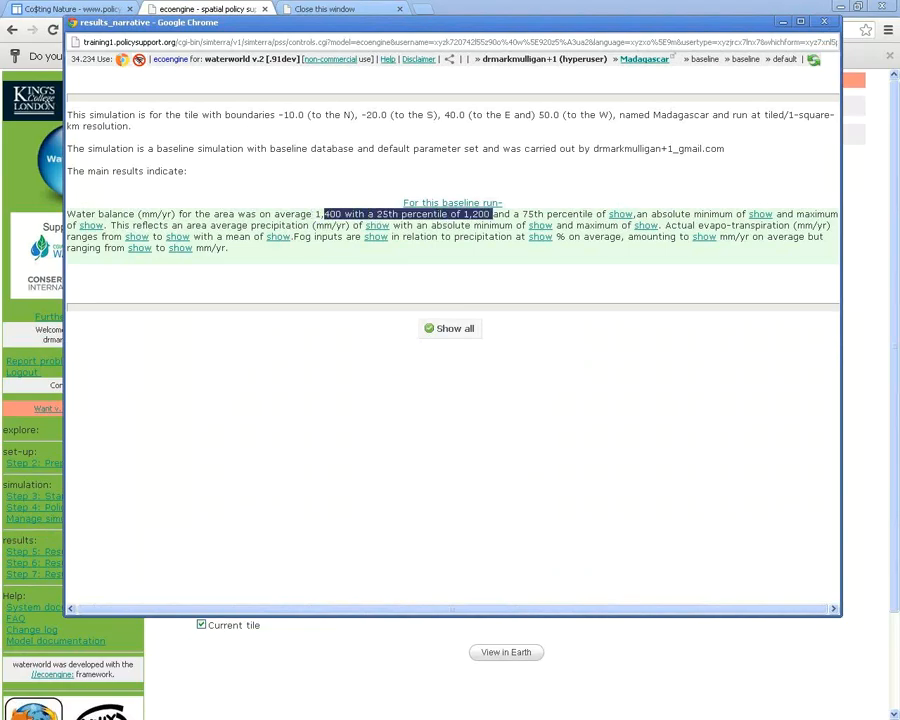
click(487, 214)
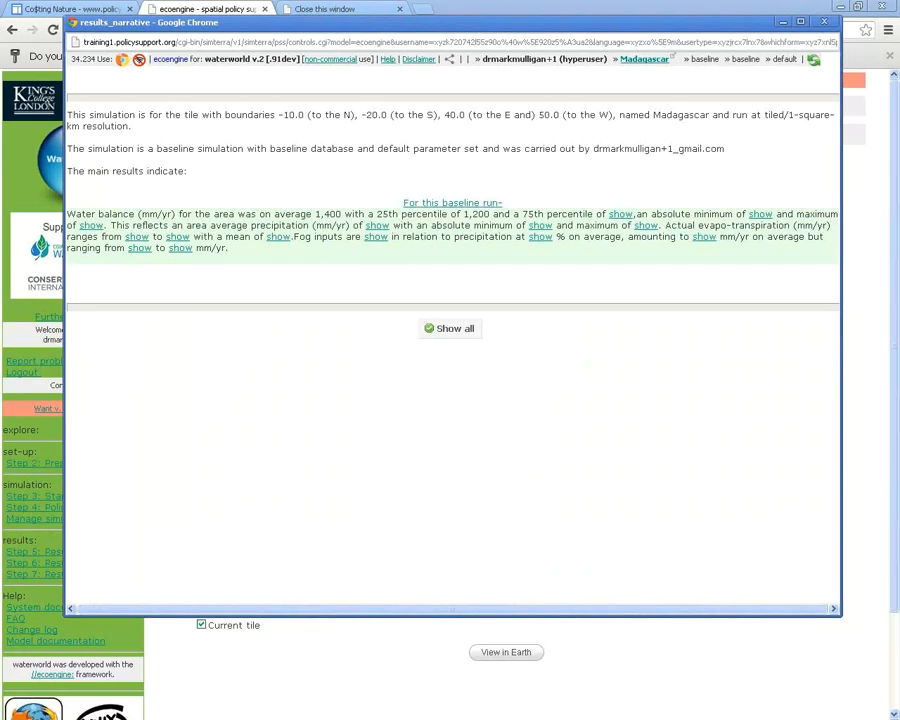
click(824, 21)
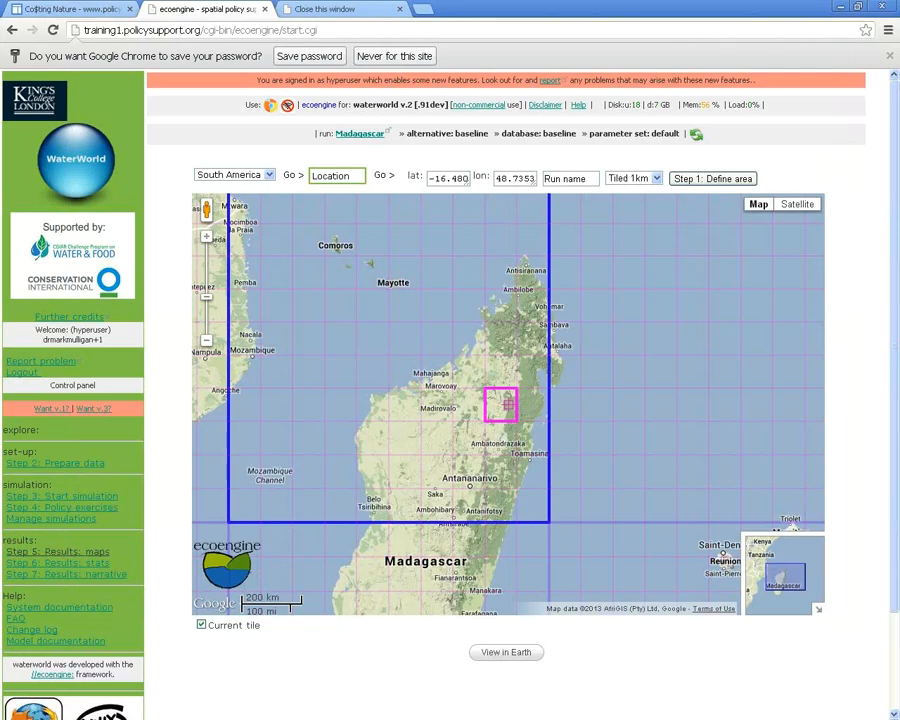
Browse the Land and water management interventions, then go back and choose Change input maps
click(60, 507)
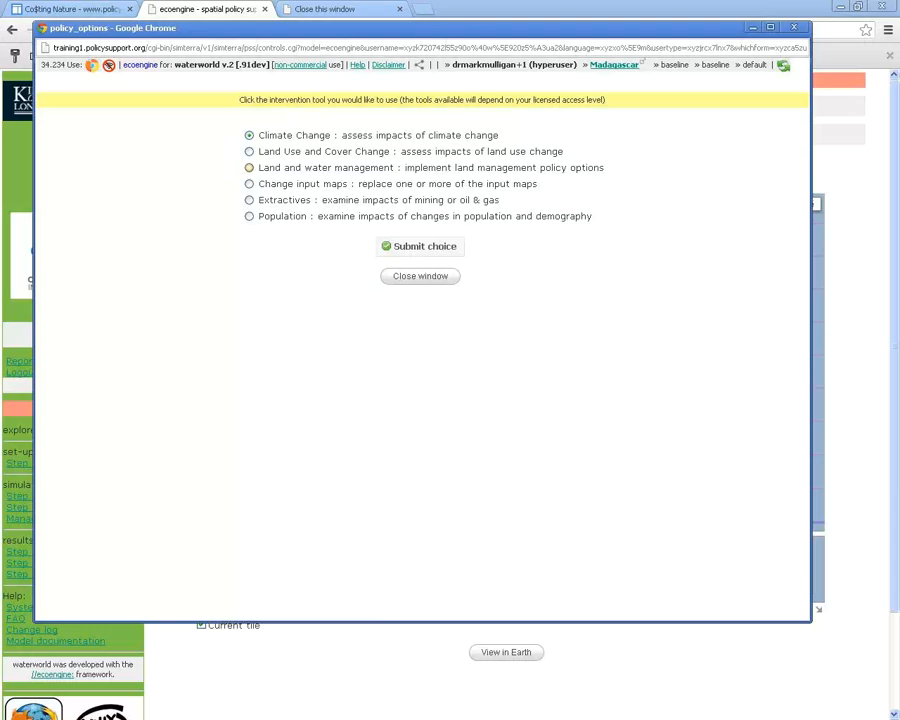
click(249, 168)
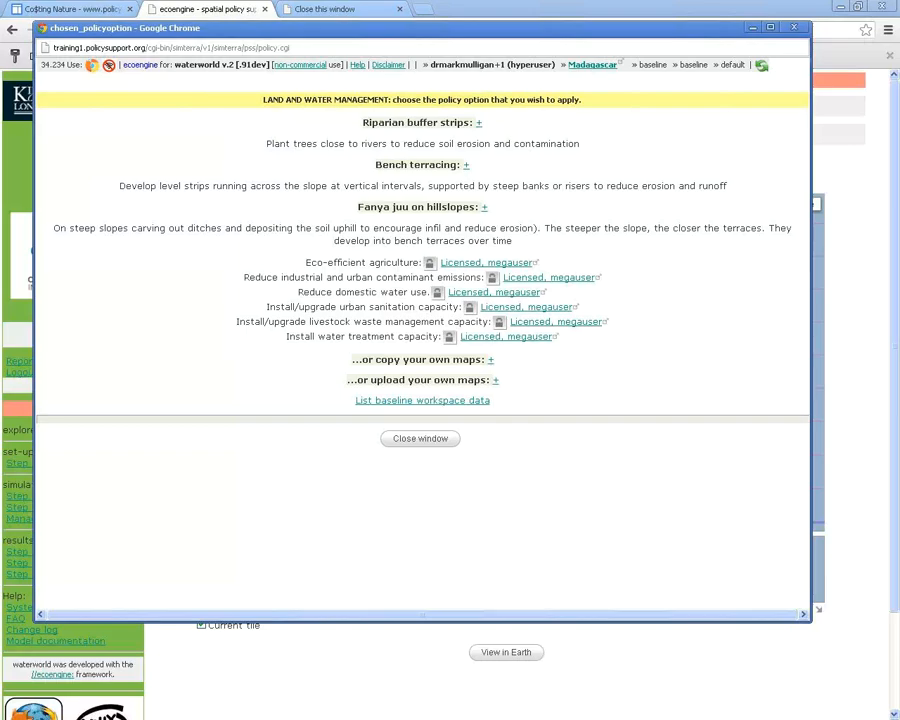
right_click(623, 148)
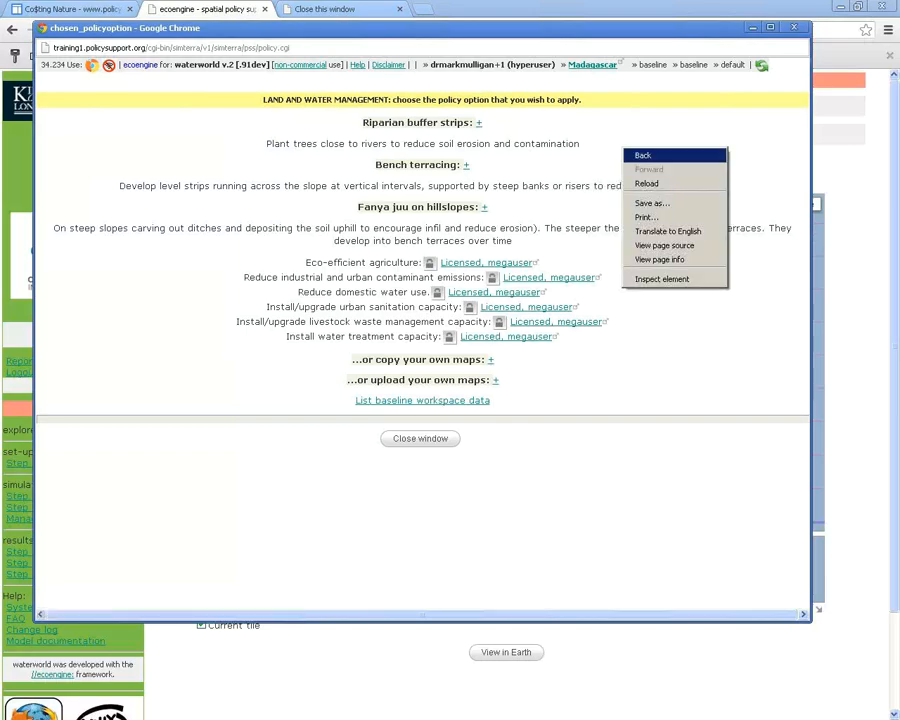
click(643, 155)
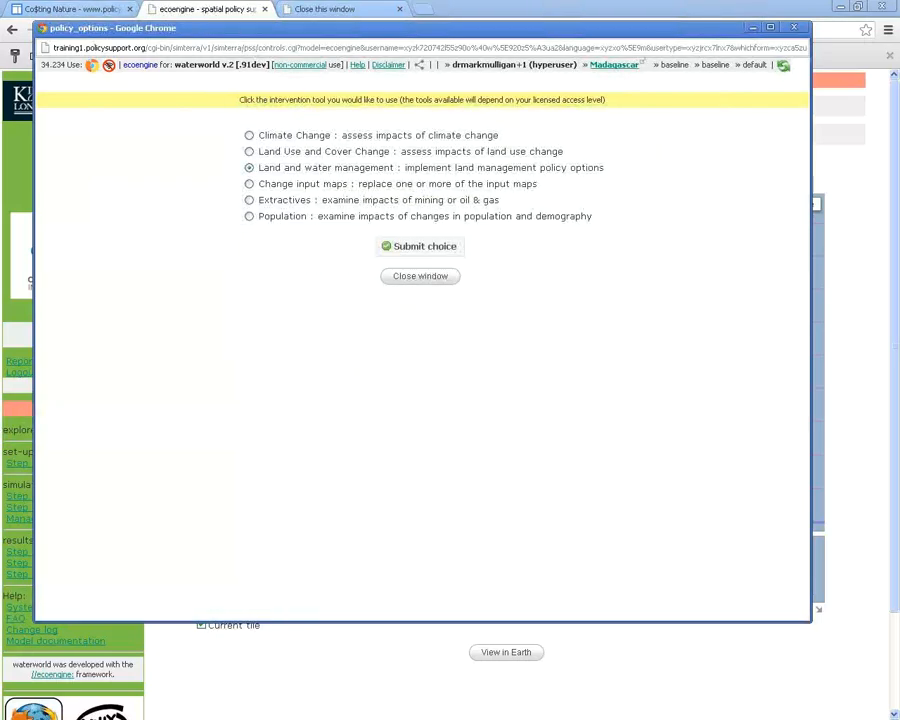
click(249, 184)
click(420, 246)
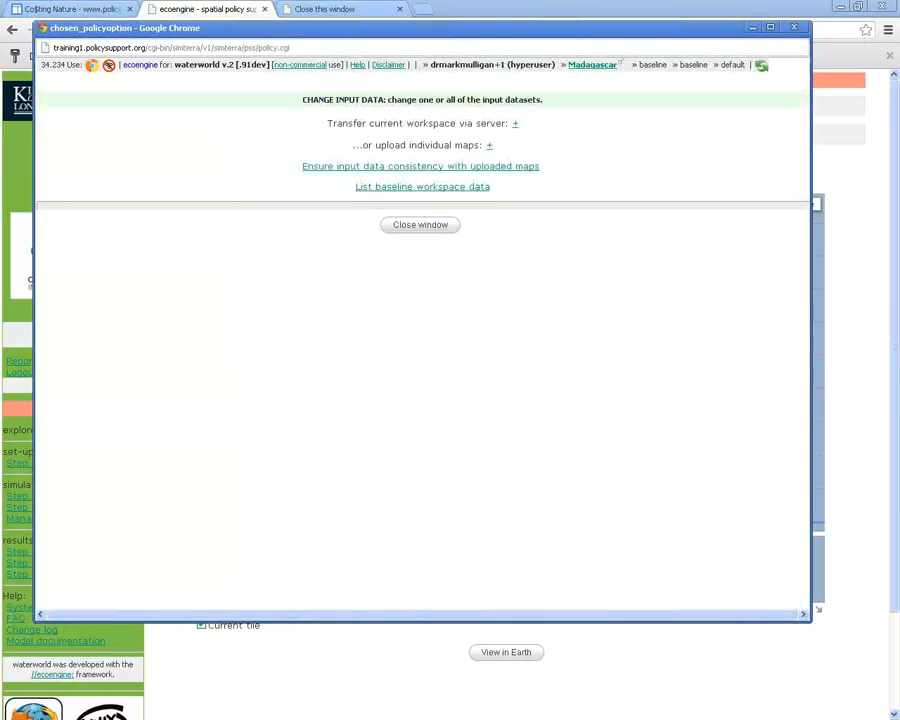
click(489, 145)
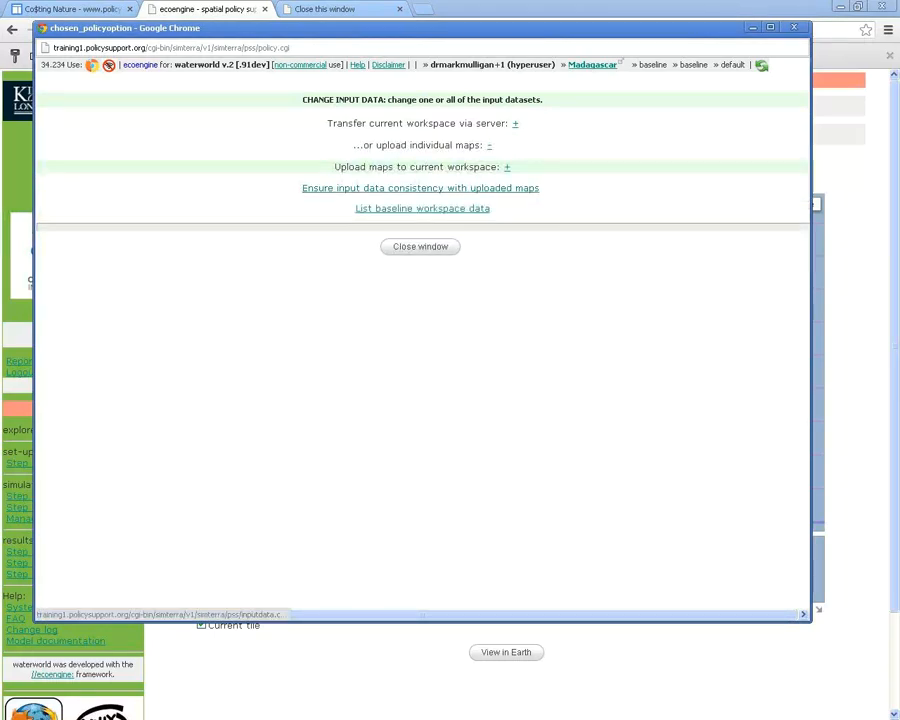
click(506, 167)
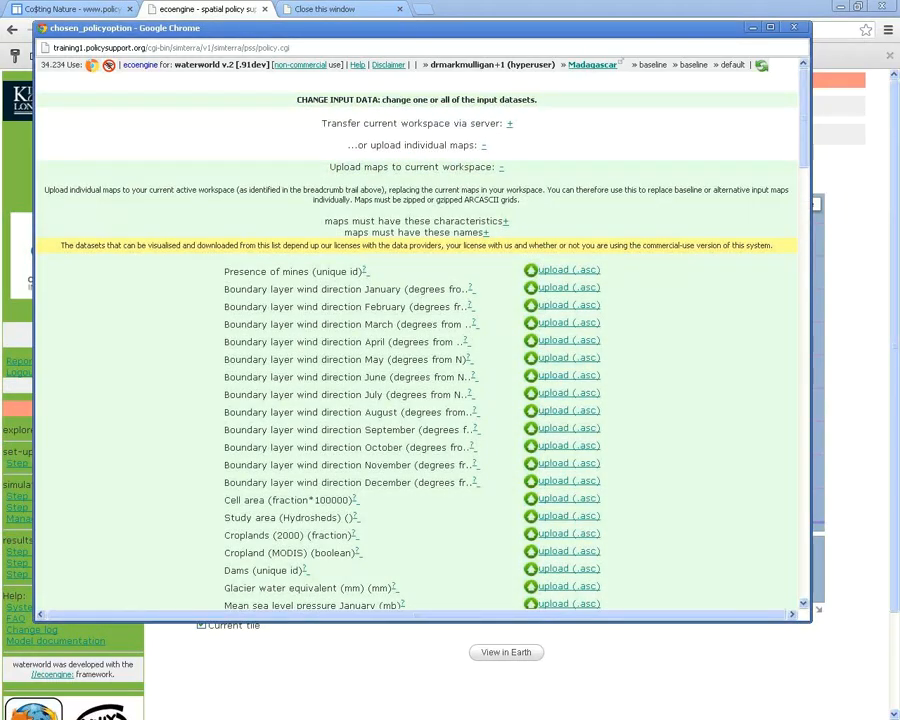
click(509, 123)
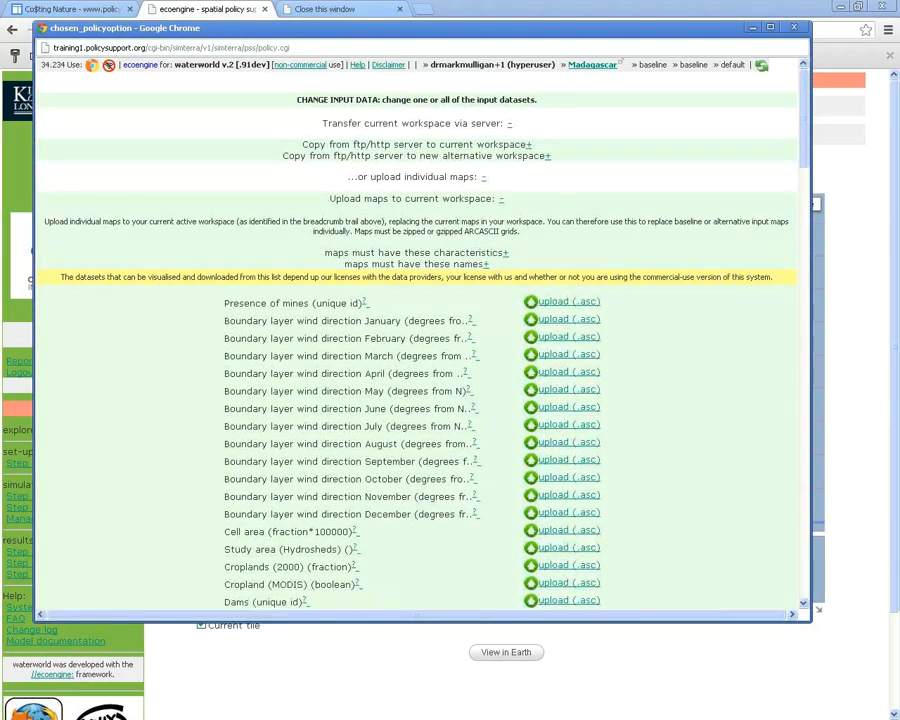
right_click(619, 117)
click(632, 122)
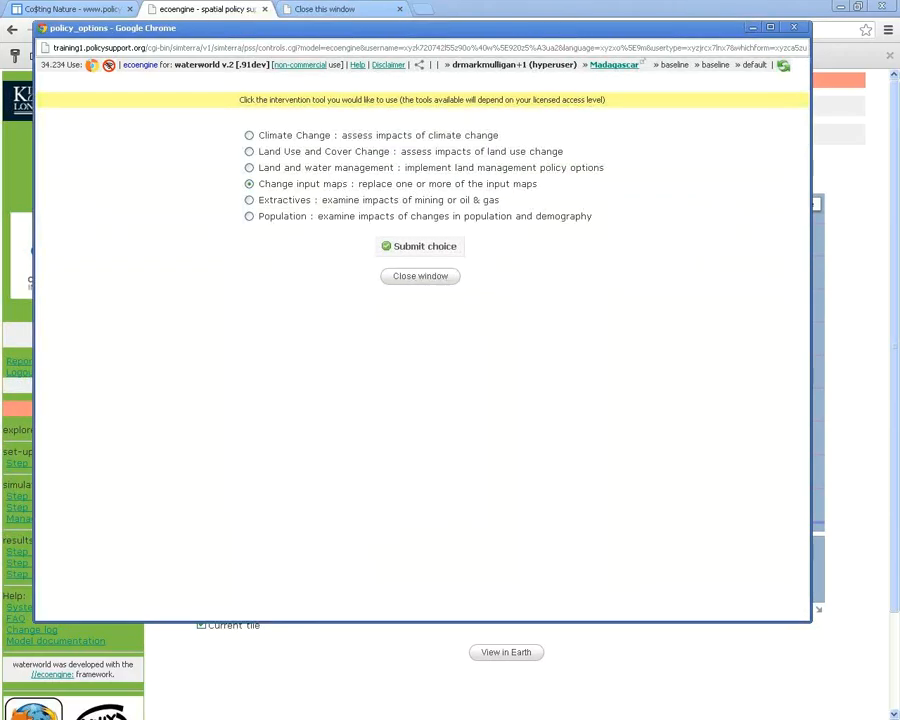
click(249, 200)
click(420, 246)
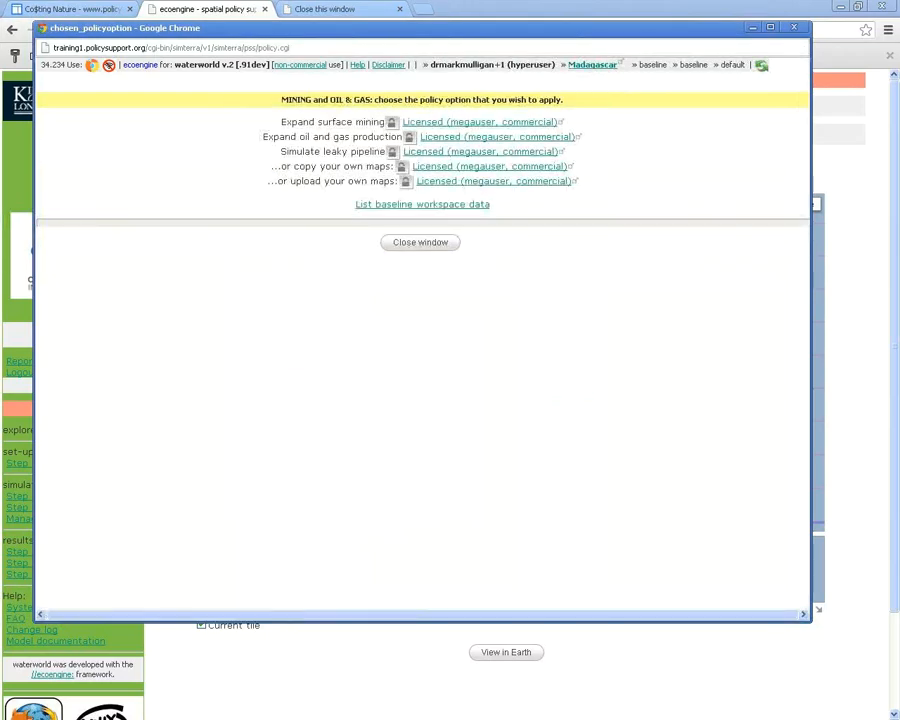
right_click(619, 269)
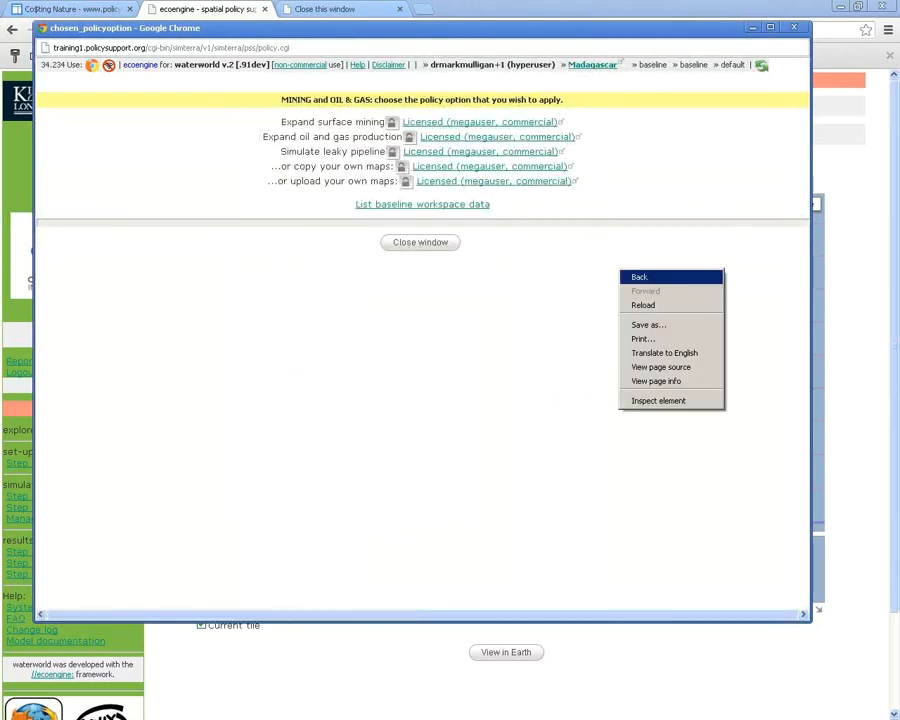
click(634, 276)
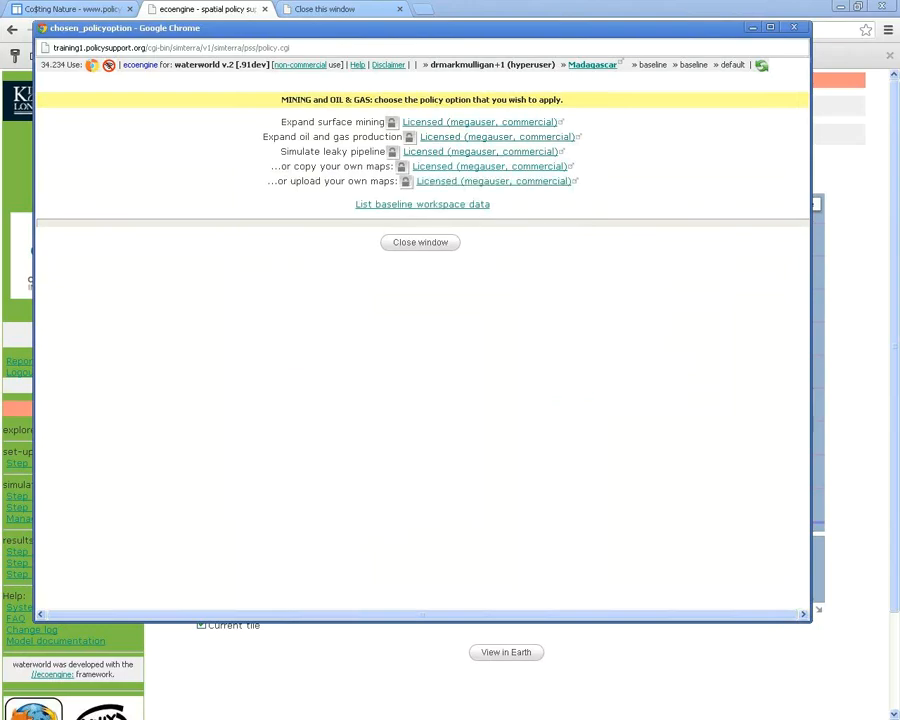
right_click(662, 149)
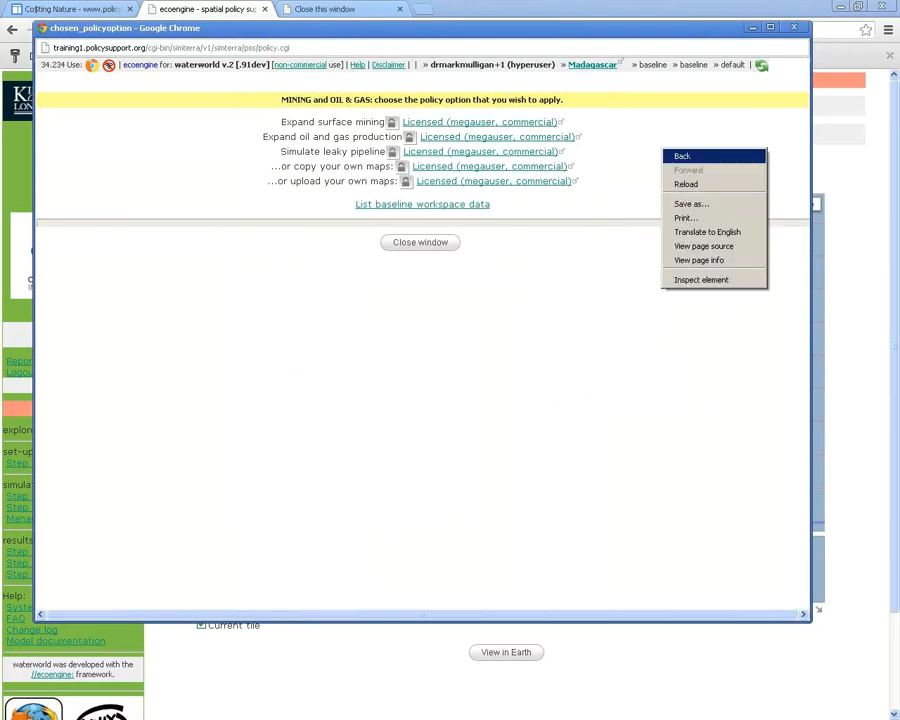
click(684, 156)
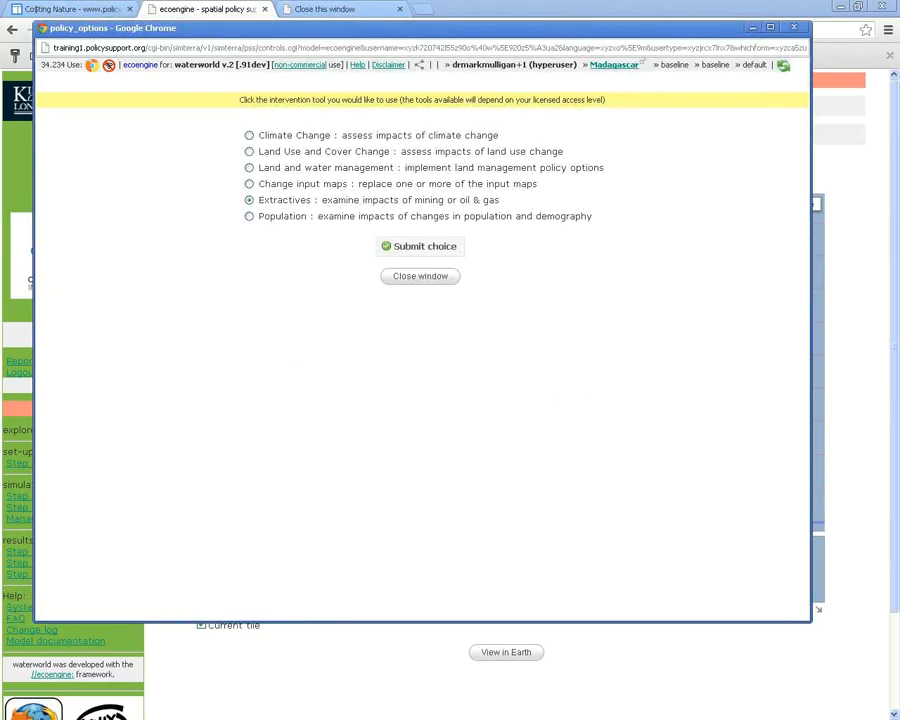
click(249, 216)
click(420, 246)
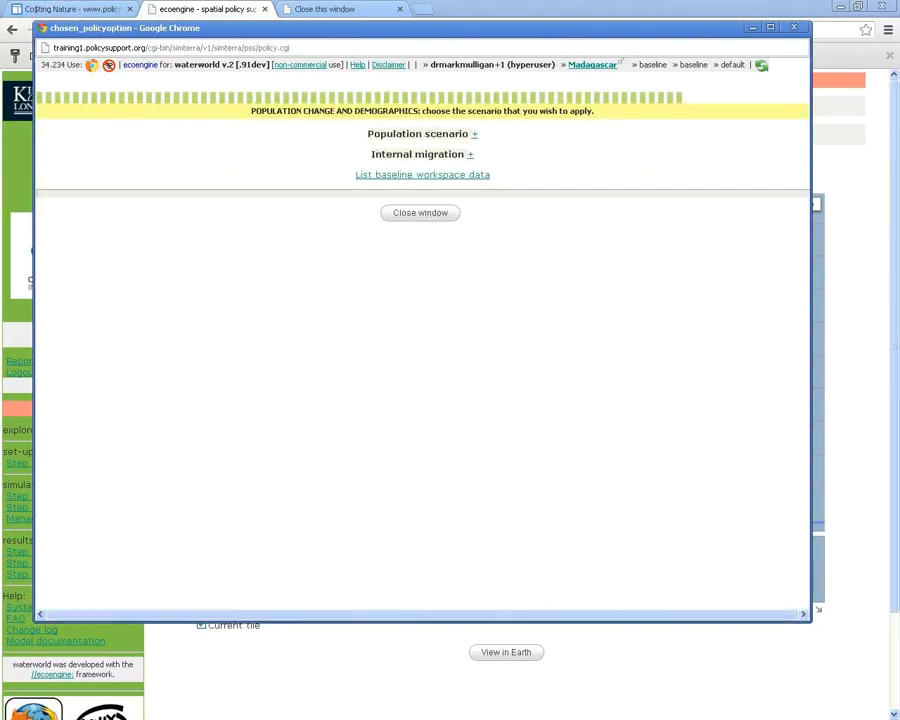
click(474, 134)
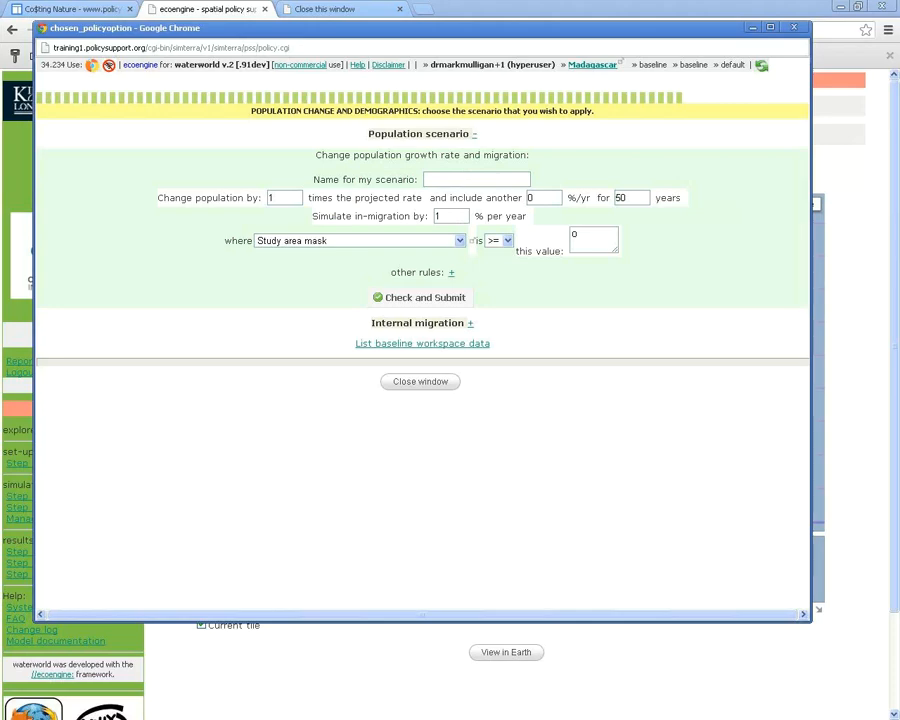
click(470, 323)
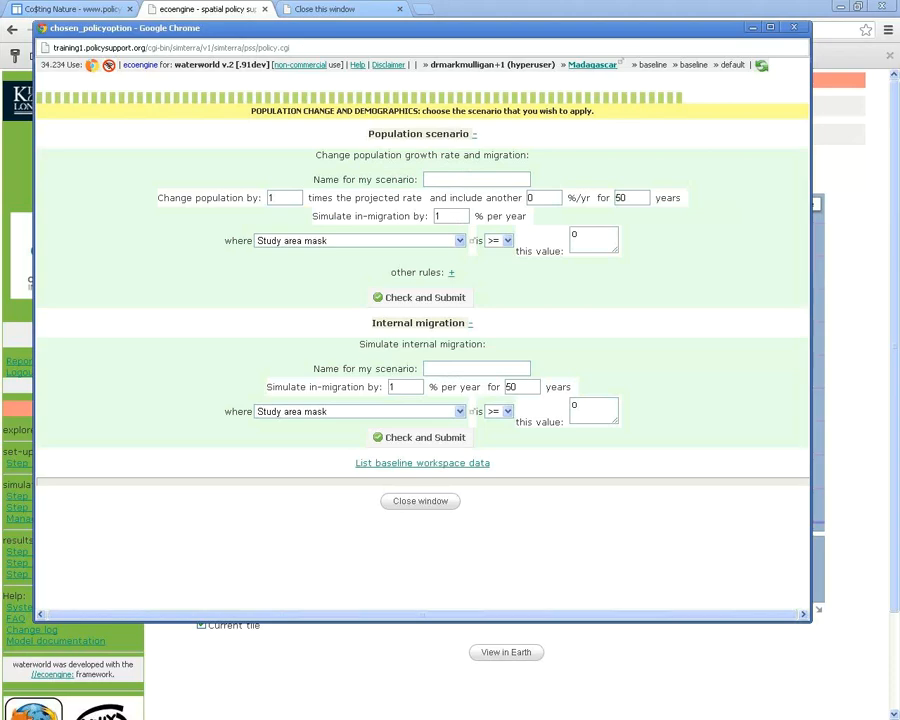
right_click(703, 311)
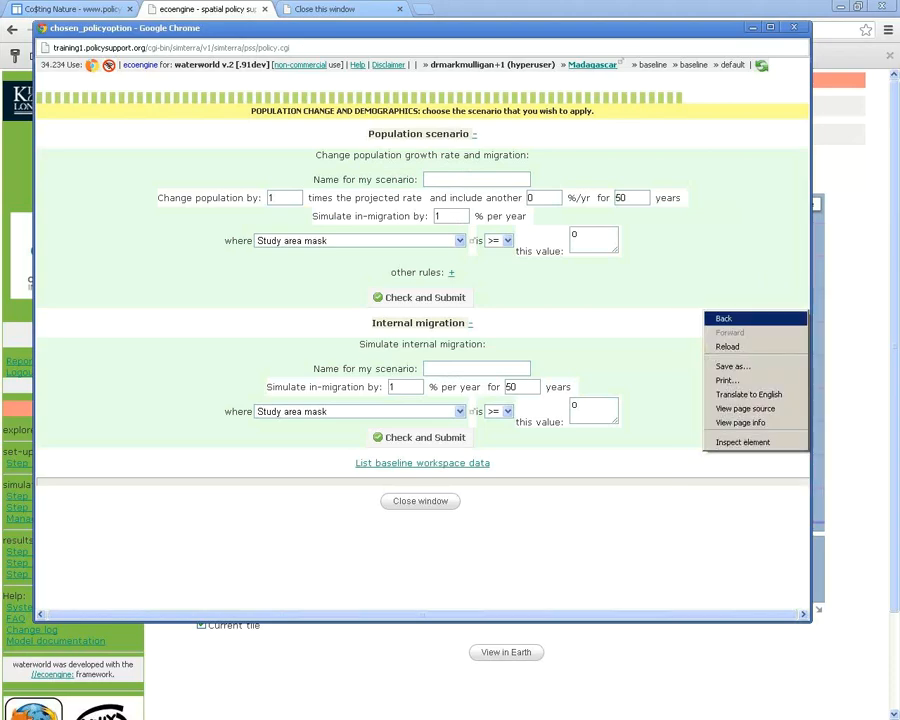
click(722, 318)
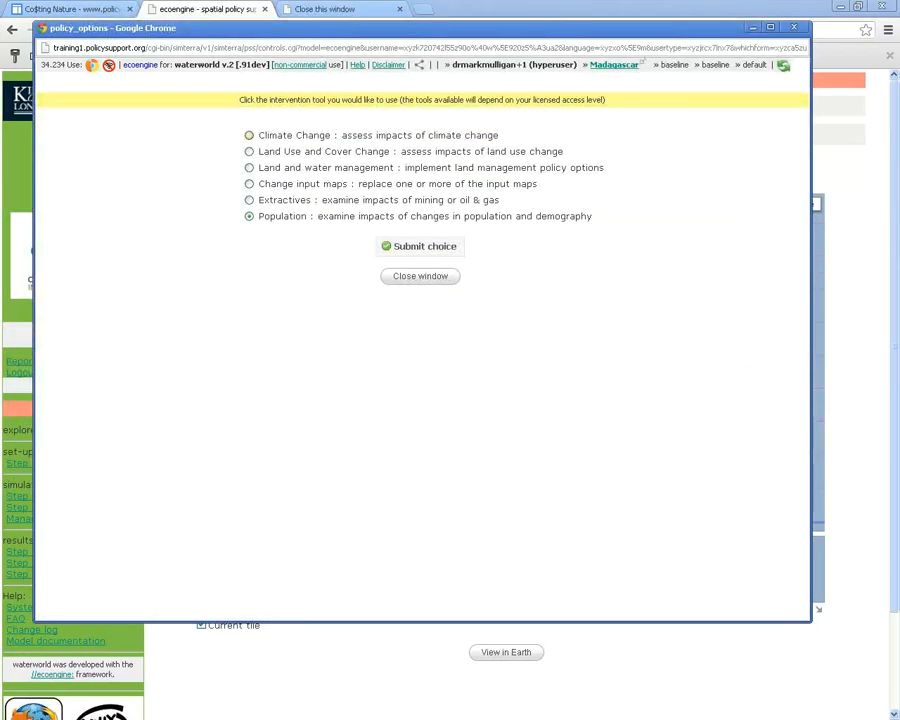
click(249, 135)
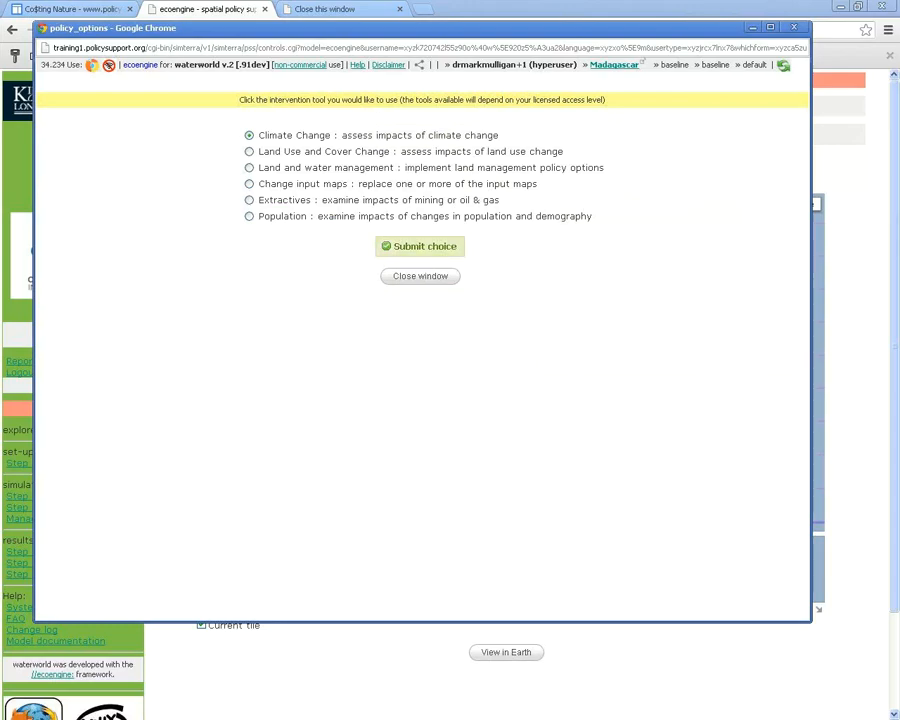
Submit the Climate Change choice and select ar4, A2a and the CIAT downscaler
click(420, 246)
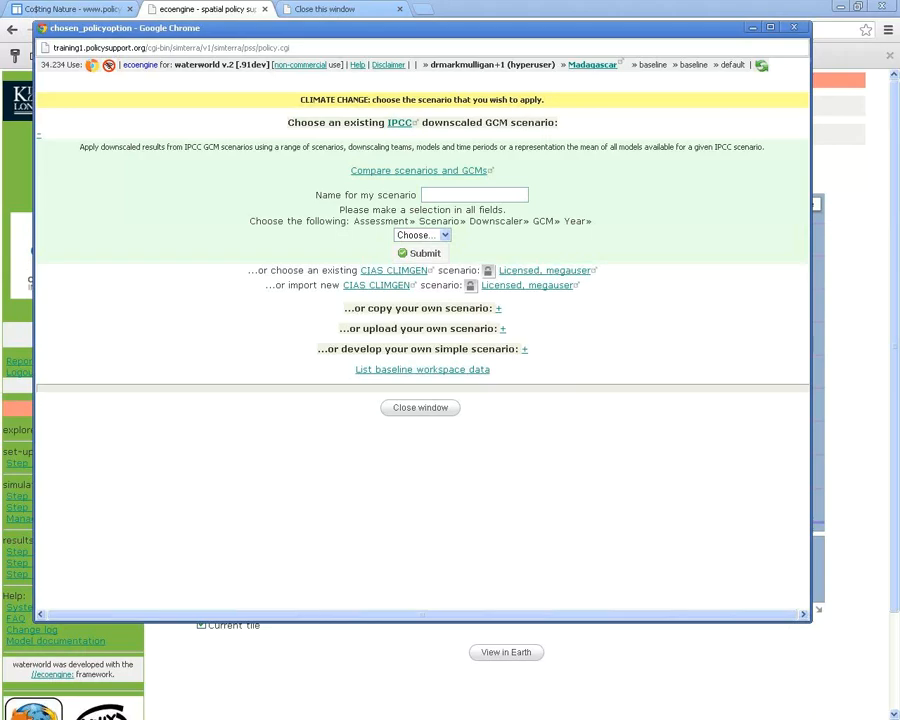
click(422, 235)
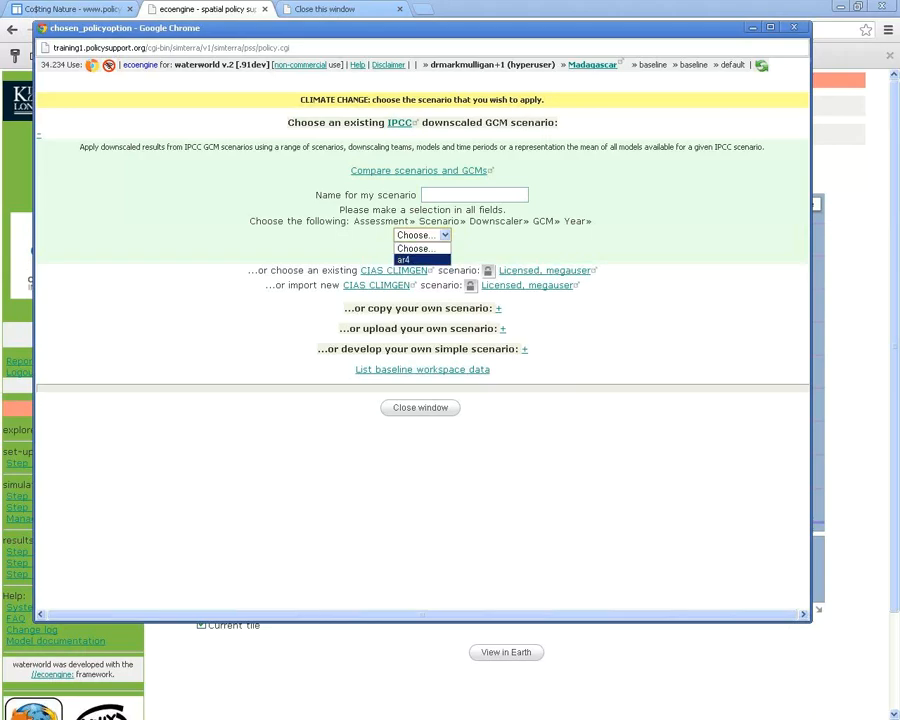
click(408, 259)
click(452, 235)
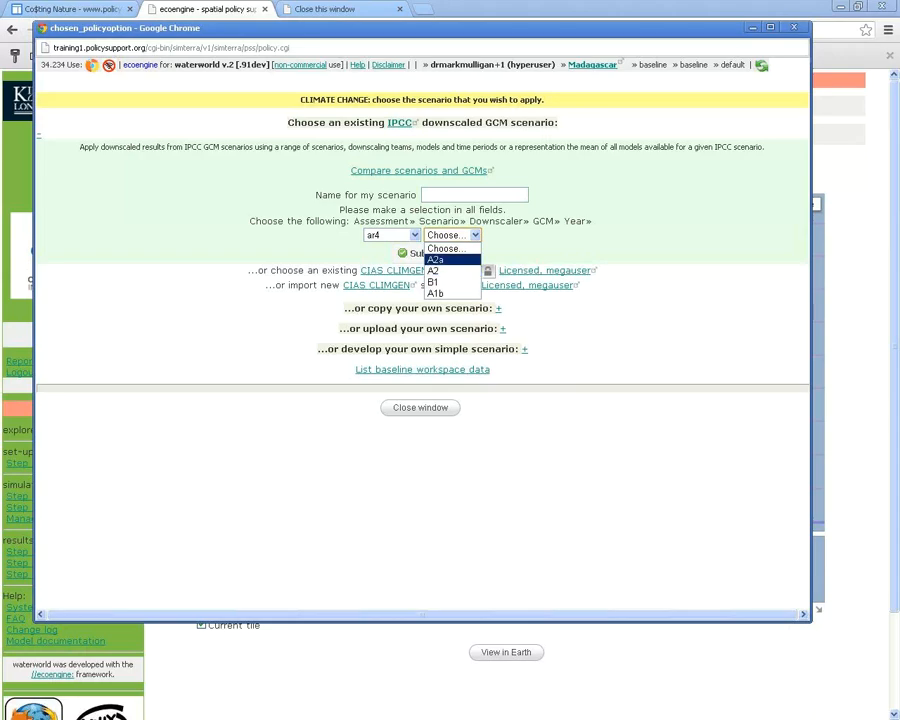
click(435, 259)
click(483, 235)
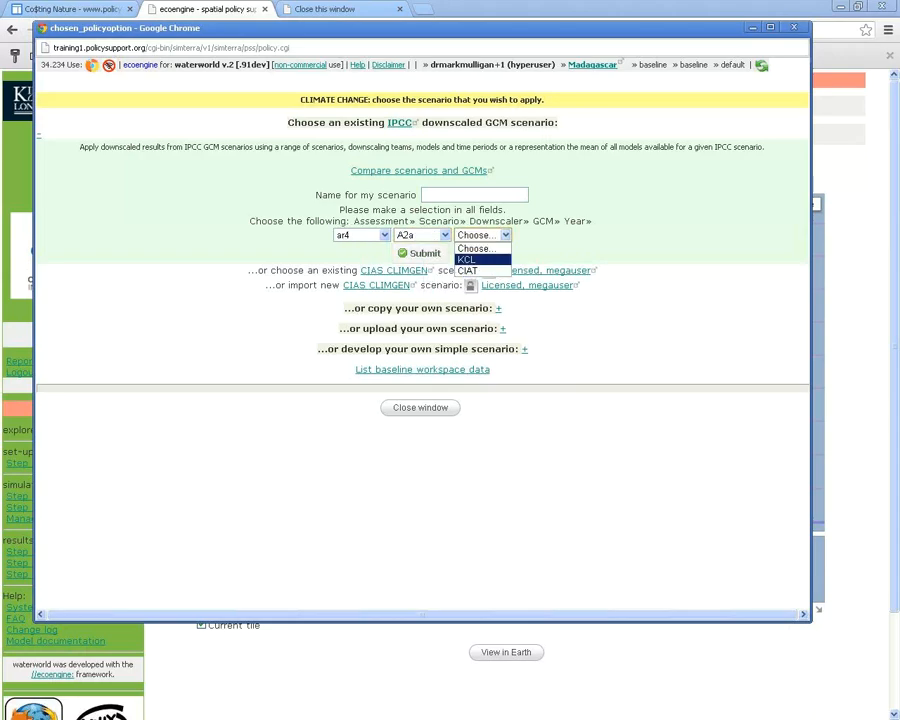
click(467, 270)
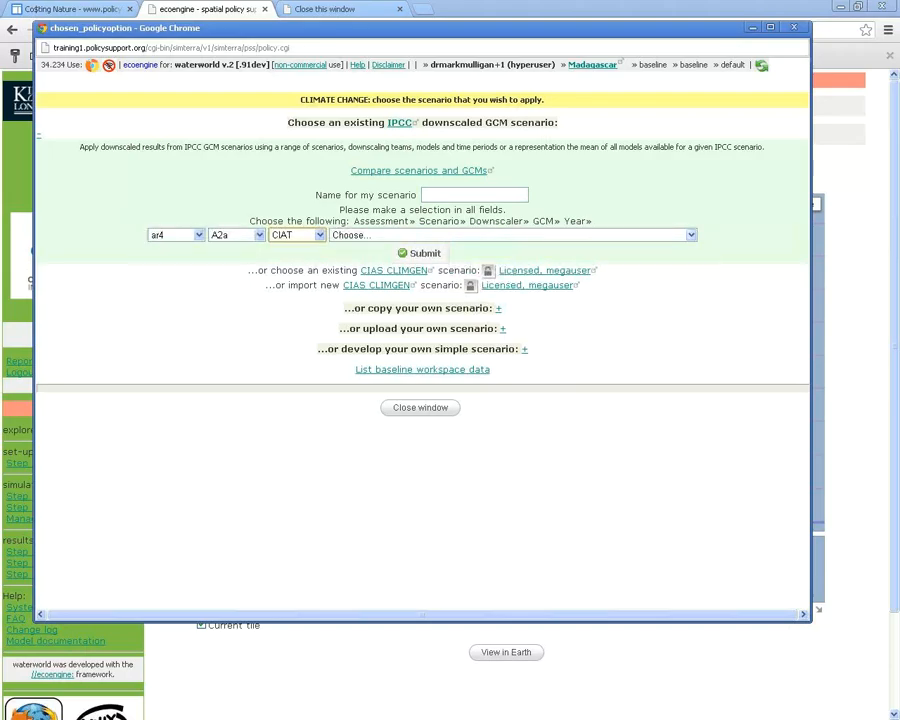
Pick the Max Planck ECHAM5 / MPI OM model and 2050s, then close the form
click(480, 235)
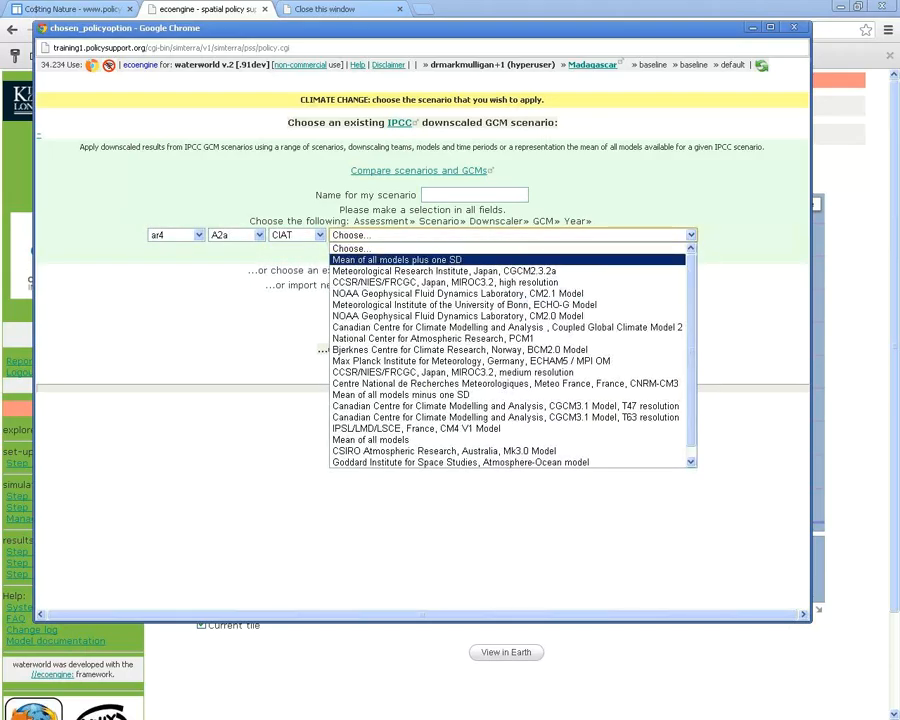
scroll(512, 355, down, 1)
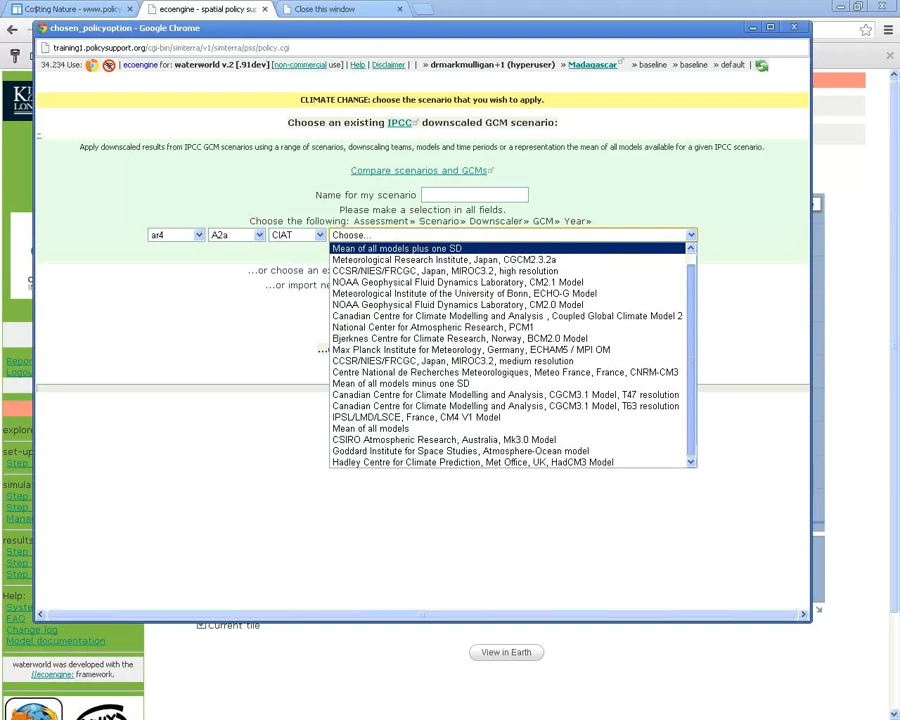
scroll(512, 355, up, 1)
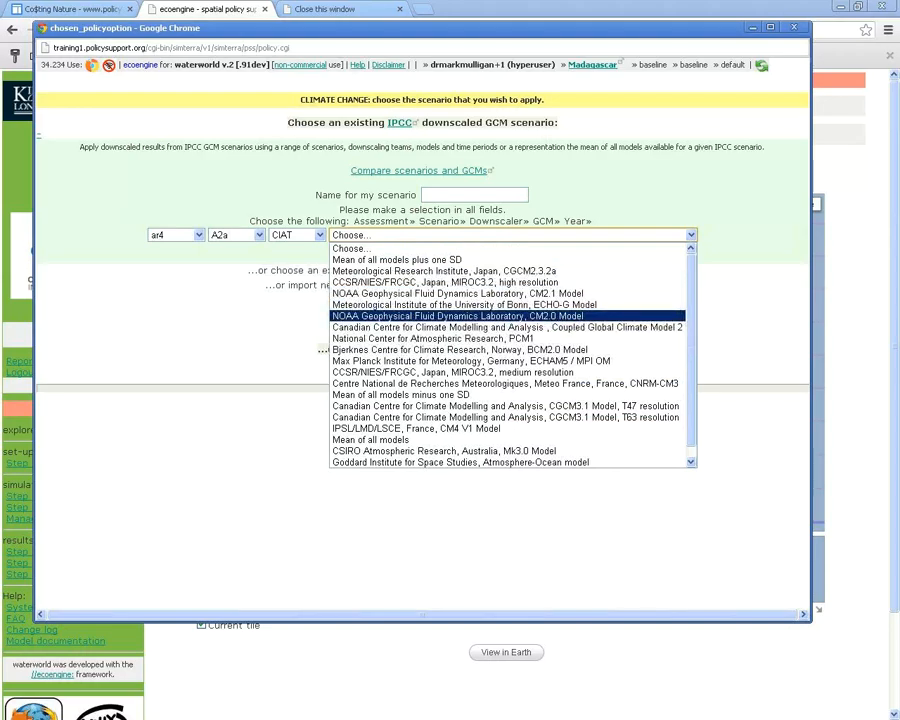
click(470, 361)
click(698, 235)
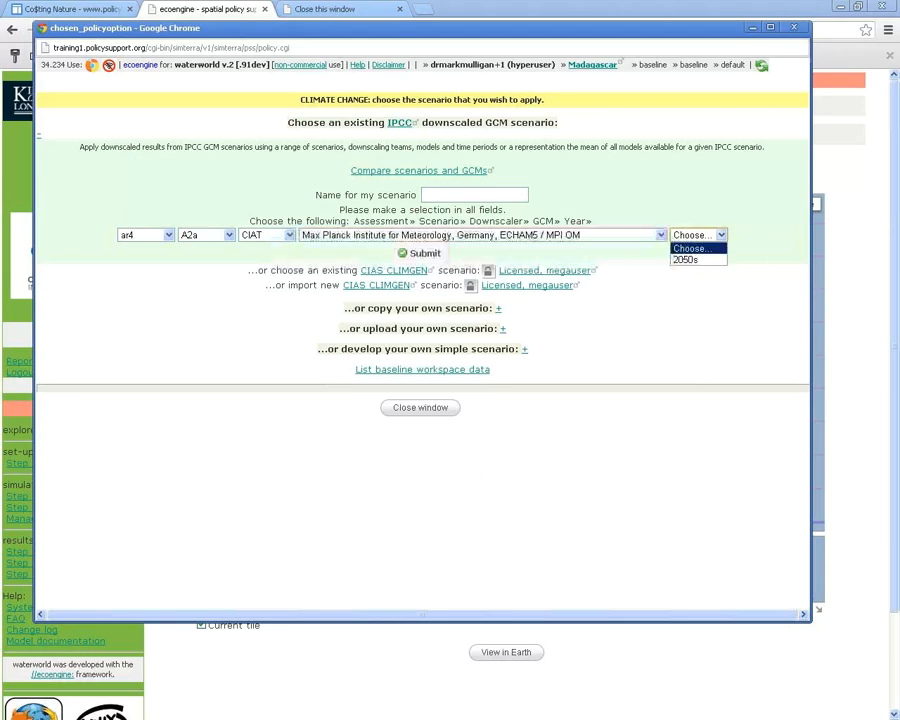
click(686, 259)
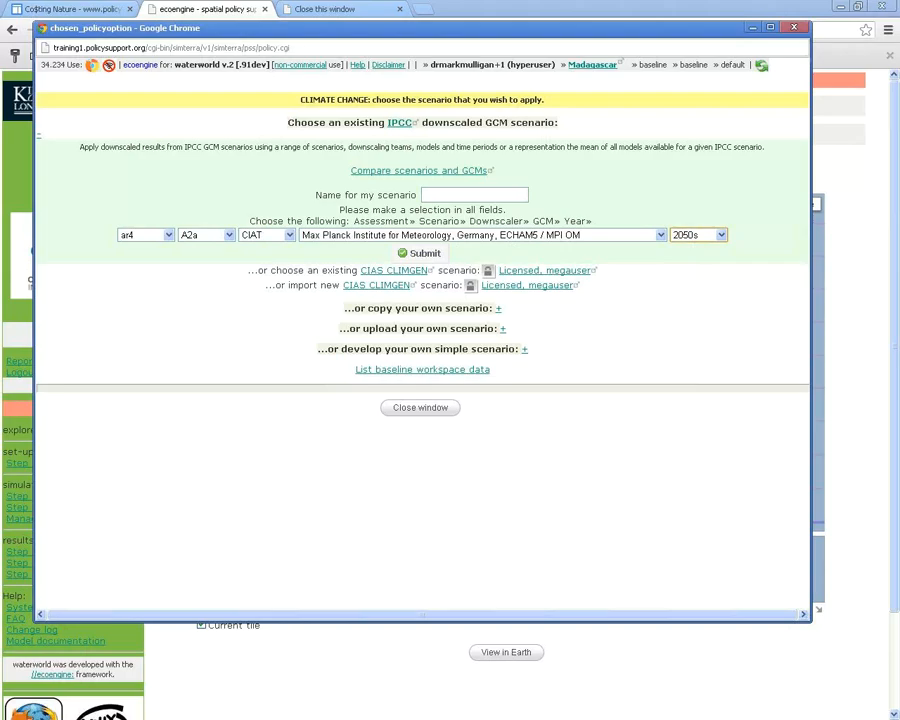
click(793, 27)
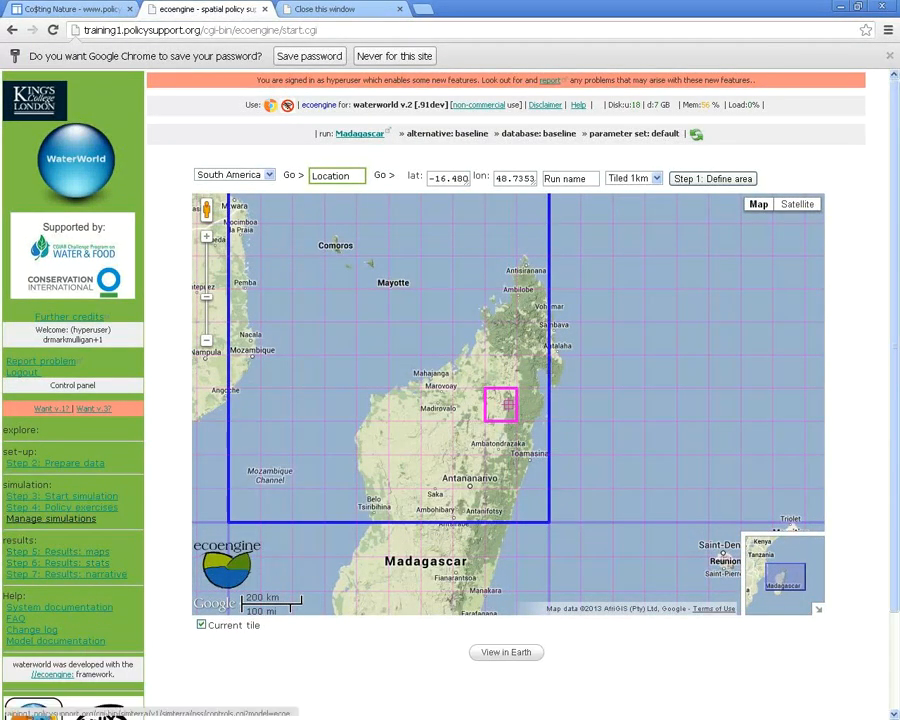
Choose ar4a2aciatmpiecham52050s from the Madagascar alternatives in Manage simulations as the current run
click(50, 518)
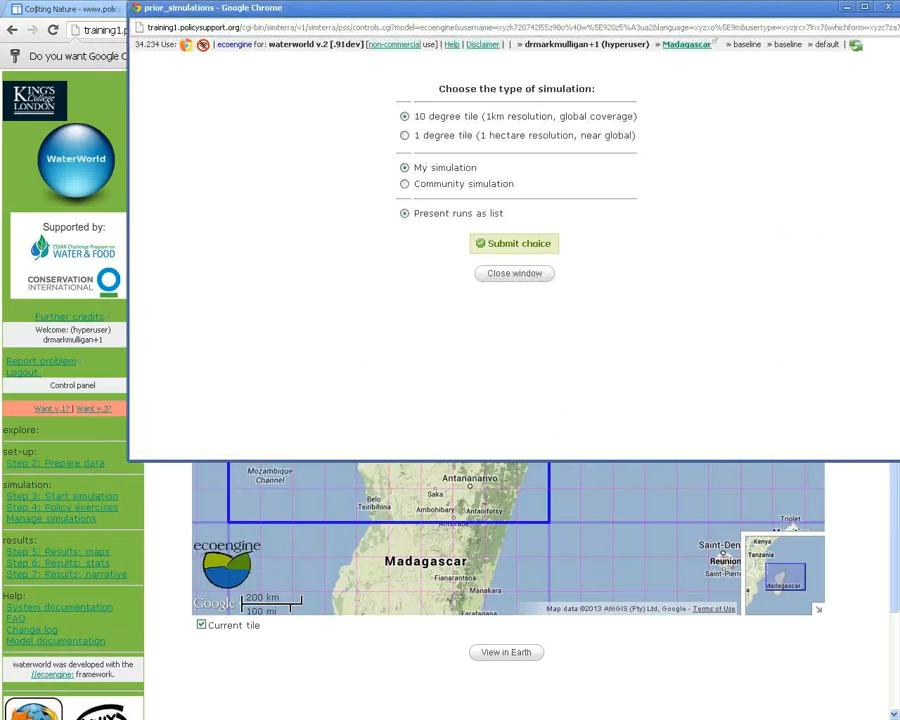
click(515, 243)
scroll(510, 300, down, 10)
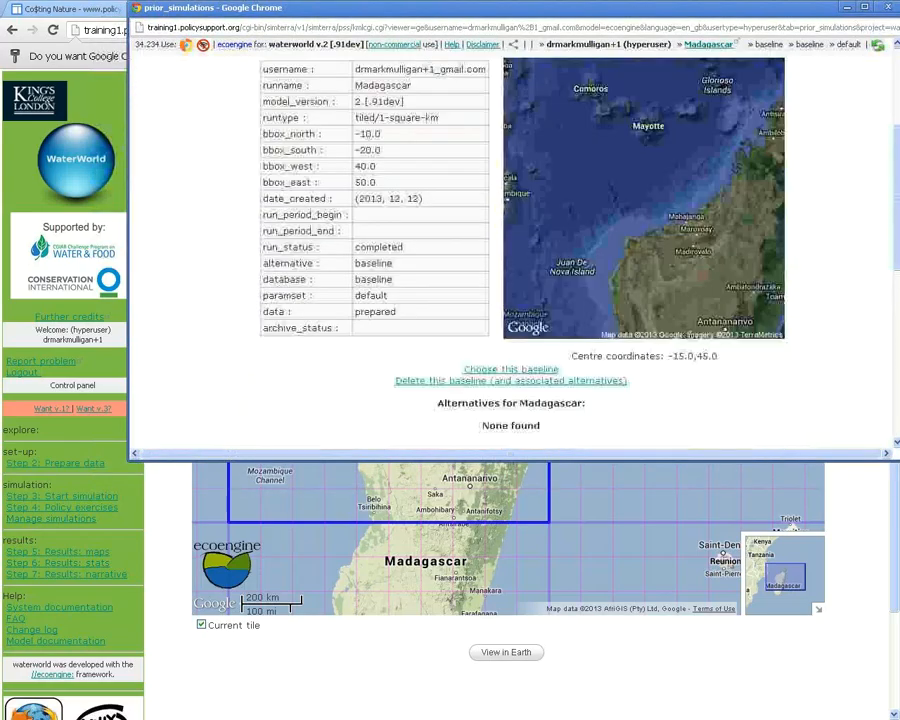
scroll(510, 300, down, 2)
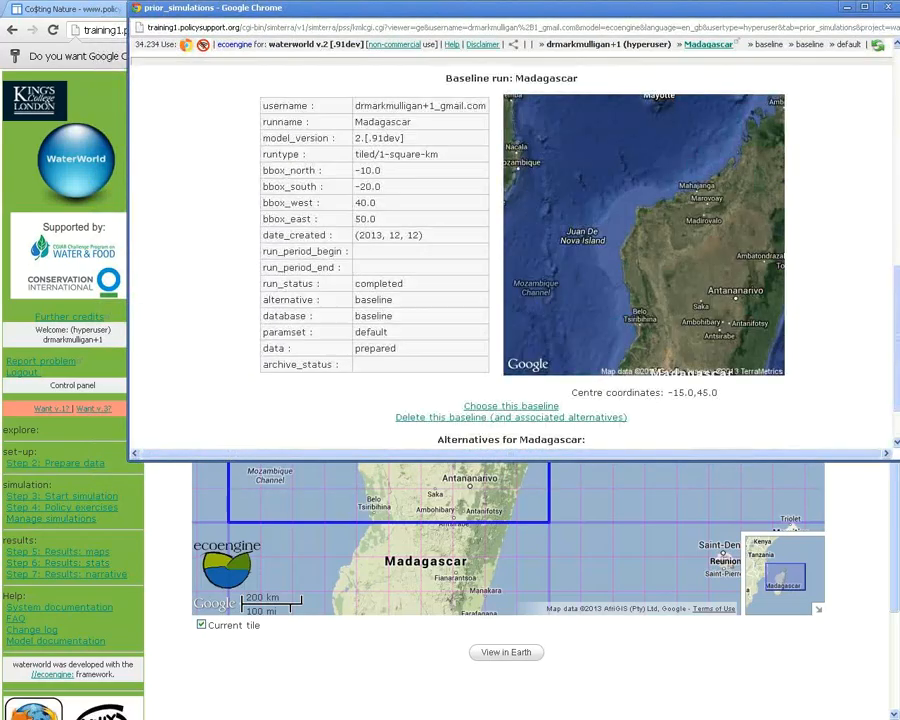
scroll(365, 412, down, 1)
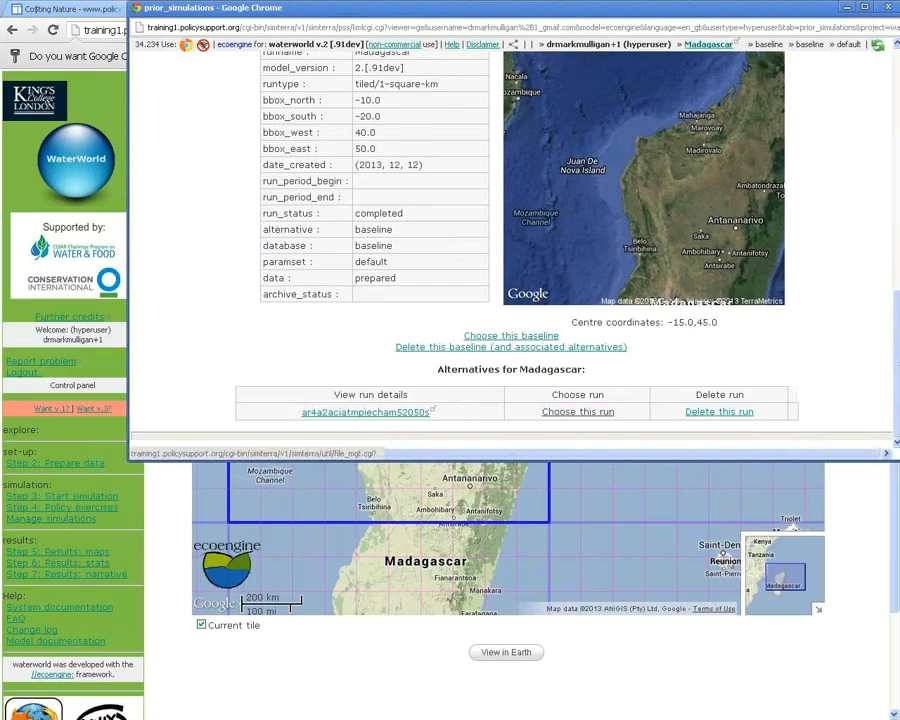
click(578, 411)
scroll(510, 250, down, 1)
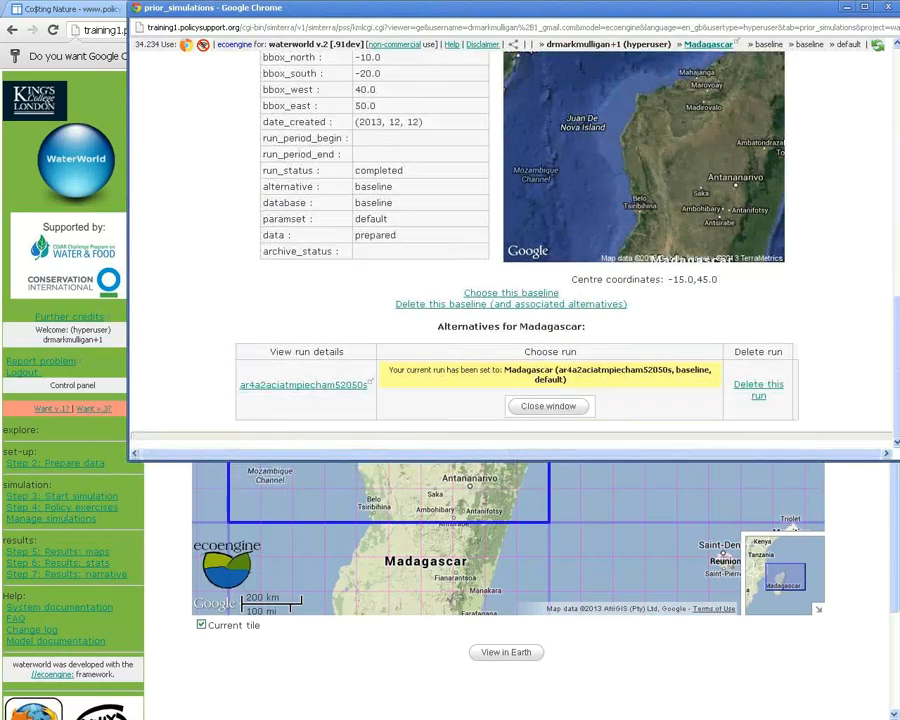
click(542, 402)
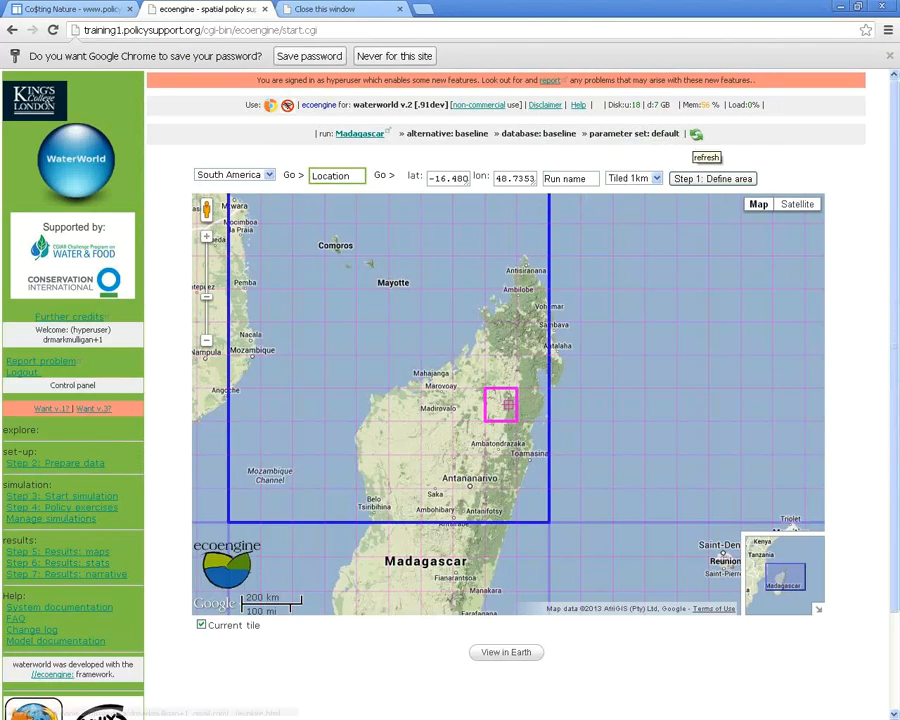
Refresh the run line and show the ar4a2aciatmpiecham52050s scenario settings table
click(696, 134)
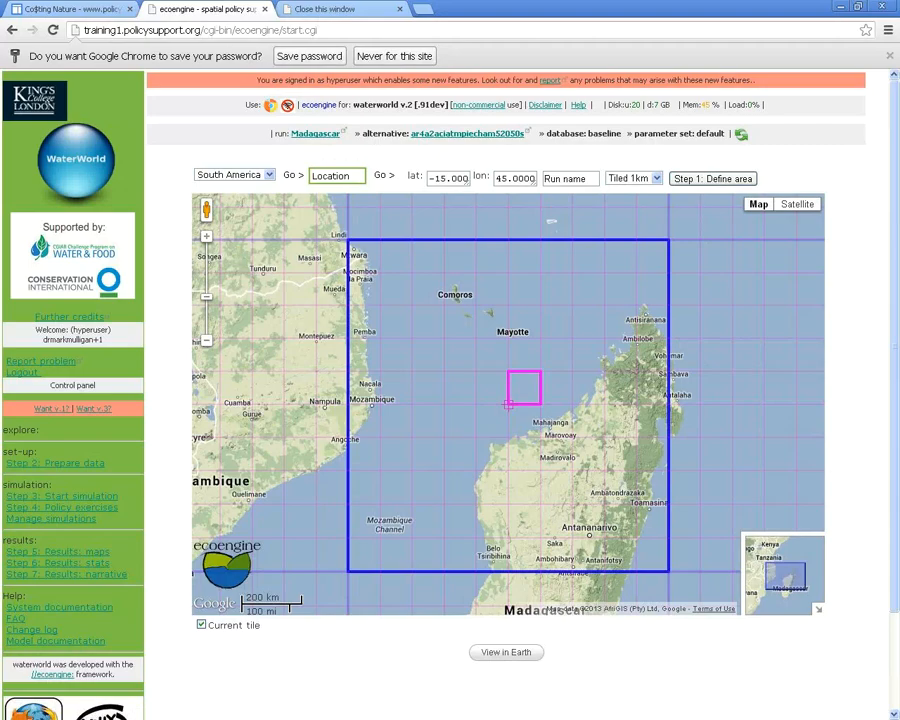
click(467, 134)
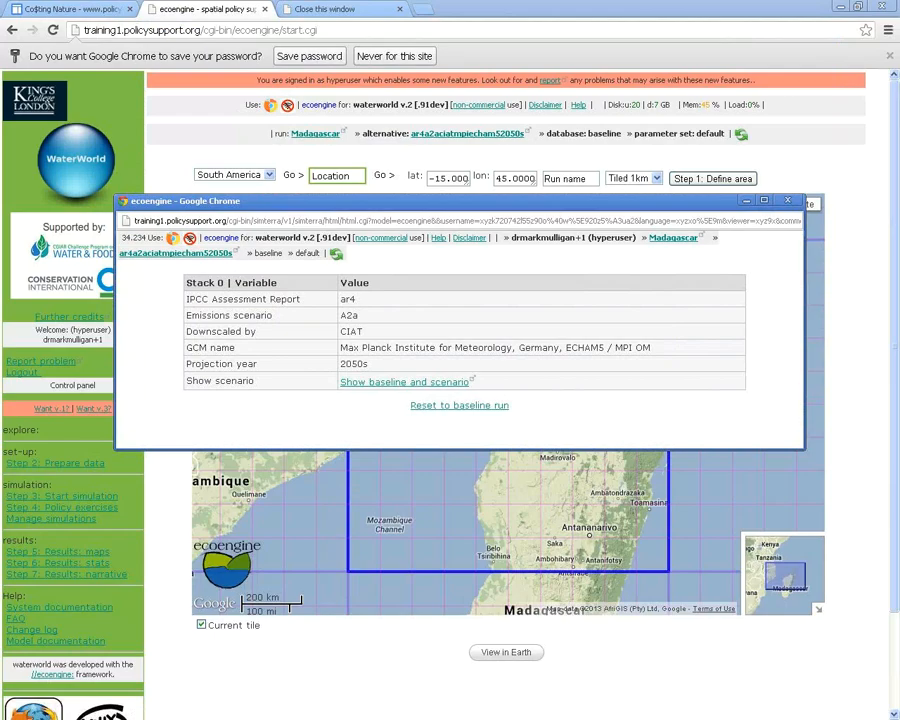
Start the baseline-versus-scenario map comparison and close the scenario settings popup
drag(358, 316, 651, 348)
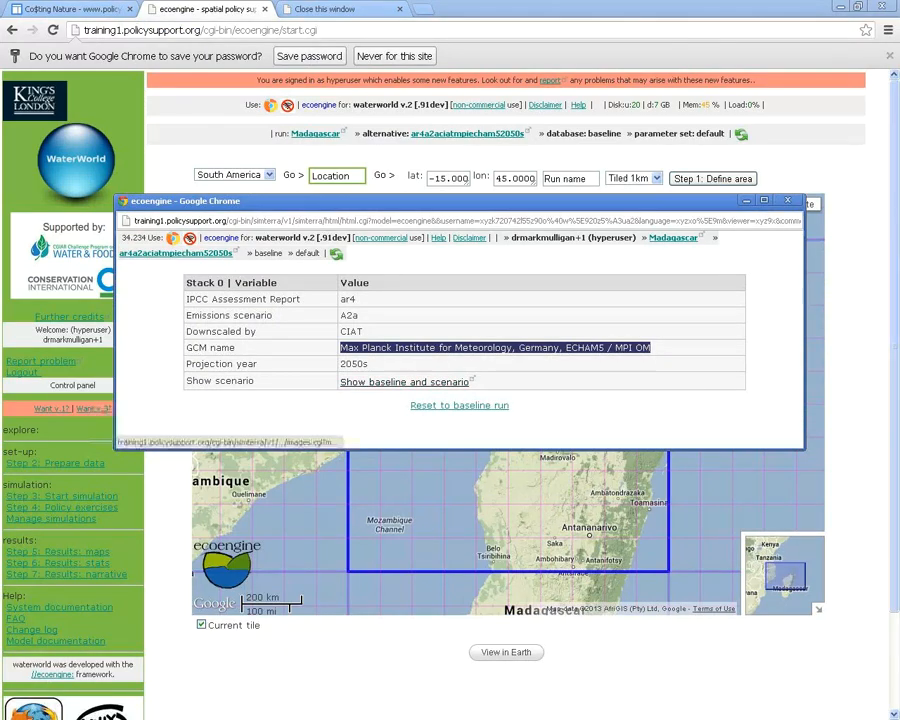
click(404, 381)
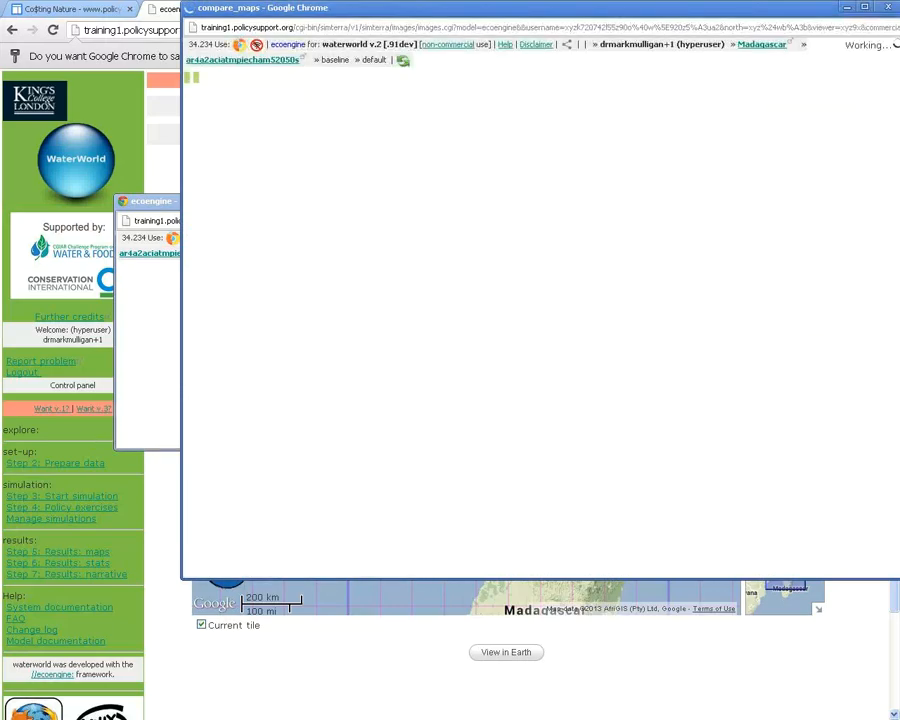
click(148, 340)
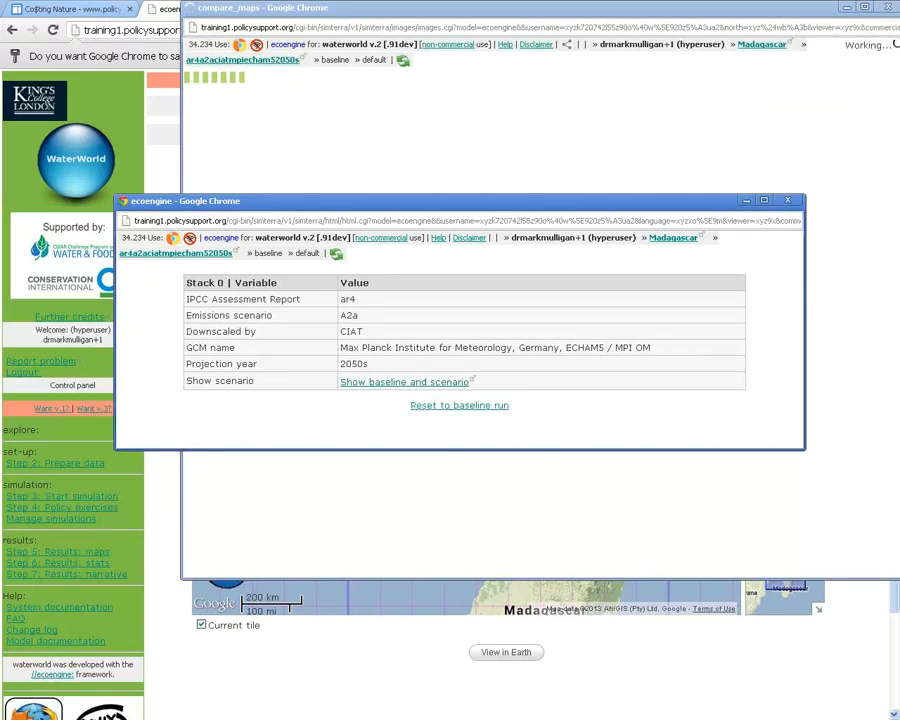
click(250, 76)
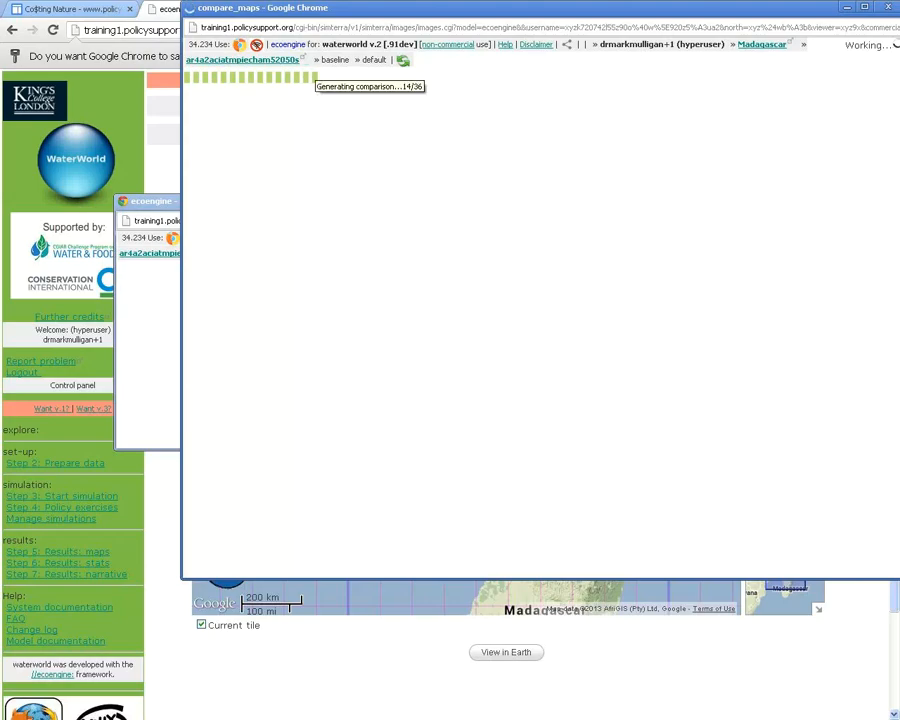
drag(400, 7, 383, 10)
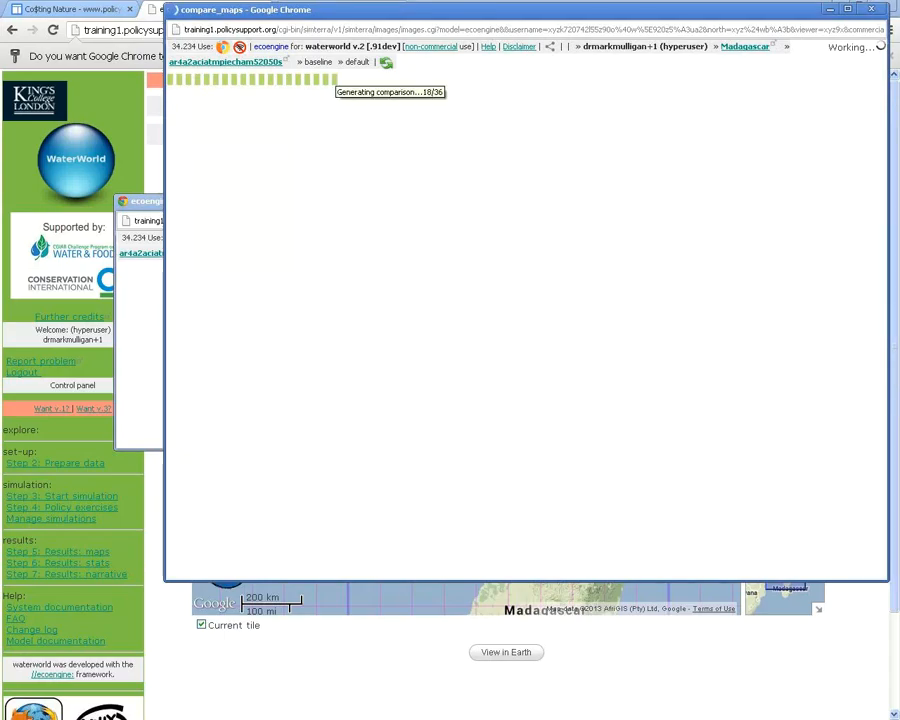
click(142, 201)
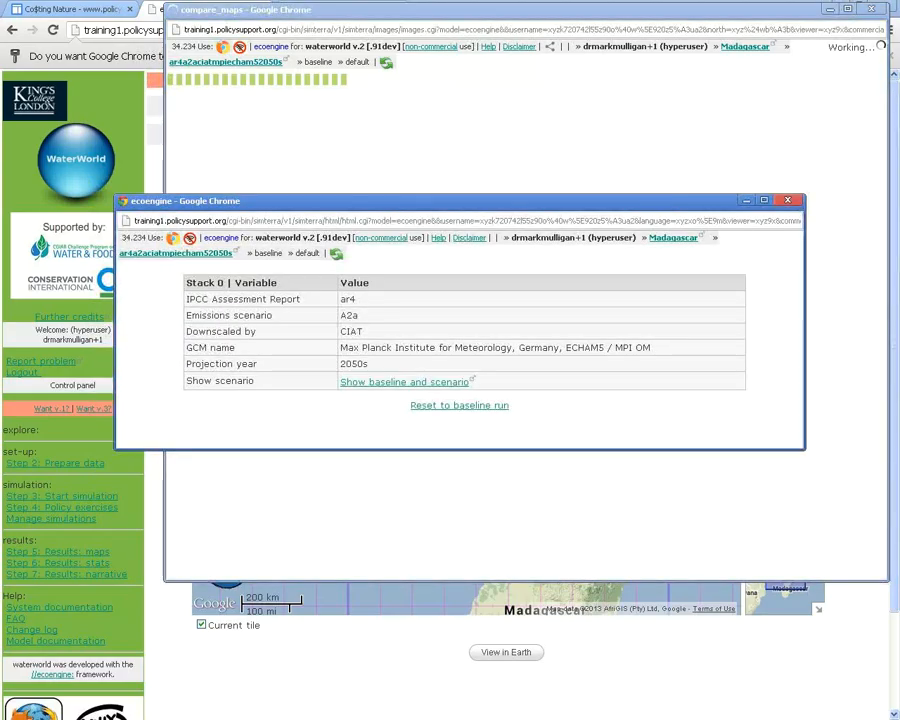
click(788, 200)
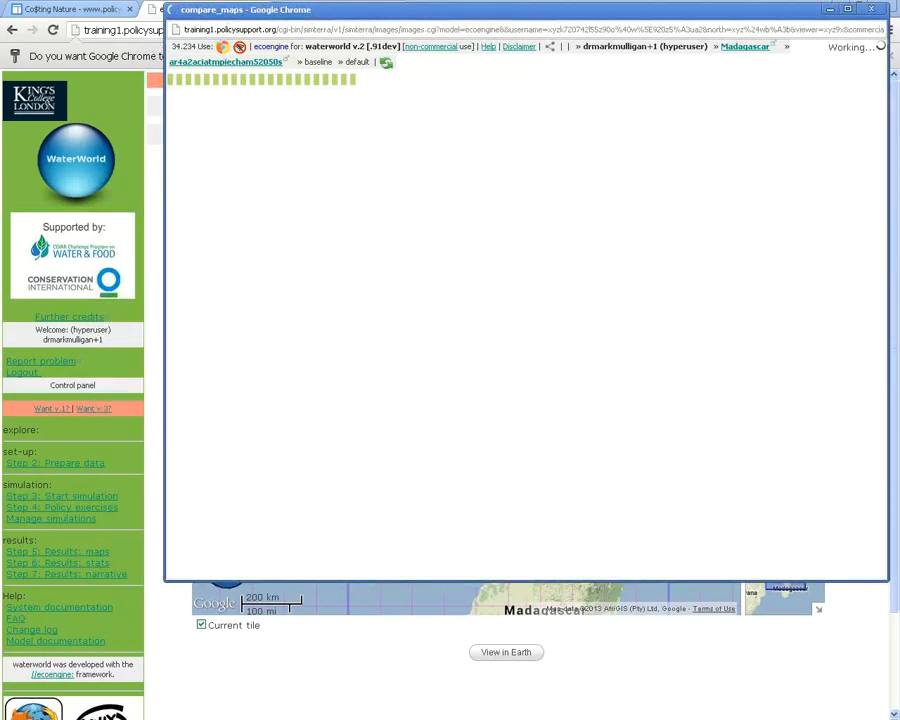
Reposition the compare_maps window while the 36-step comparison generates
drag(500, 10, 466, 31)
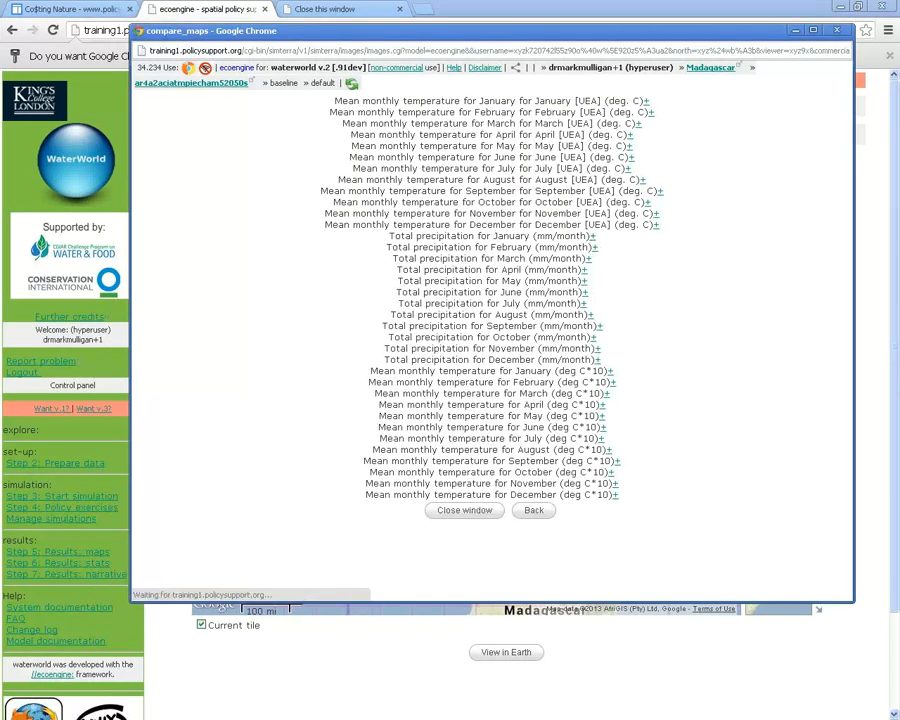
Expand January total precipitation and compare the means: baseline 350 versus 2050s 360
click(593, 237)
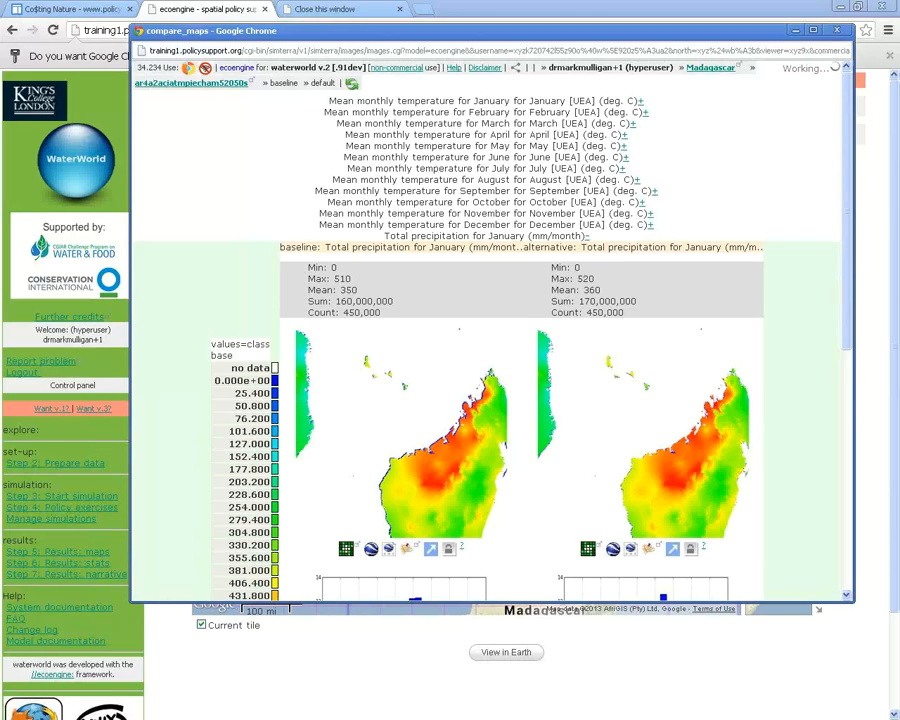
scroll(490, 400, down, 1)
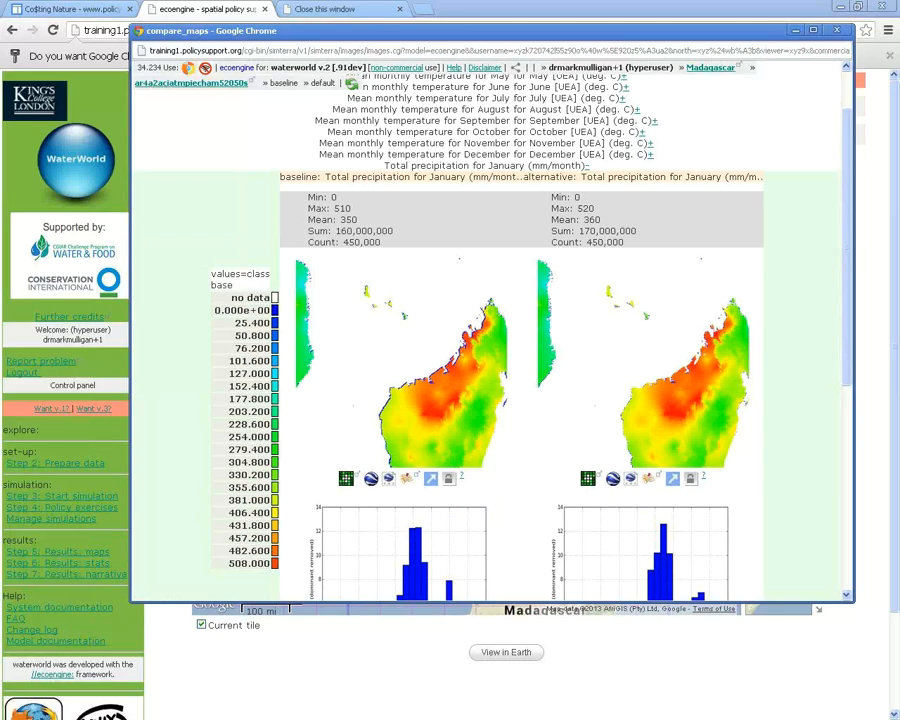
double_click(348, 219)
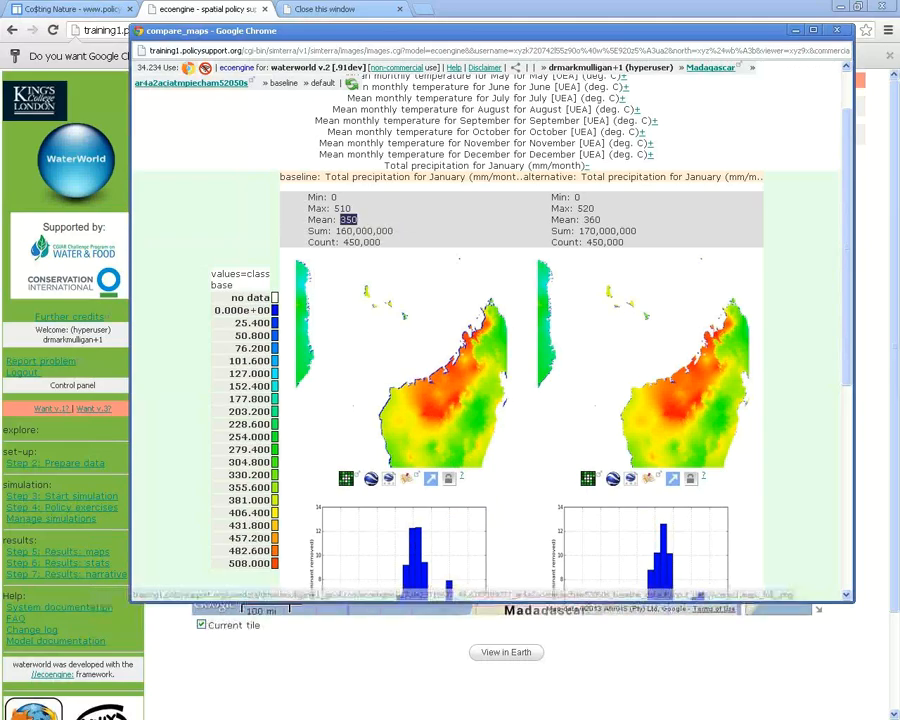
double_click(591, 219)
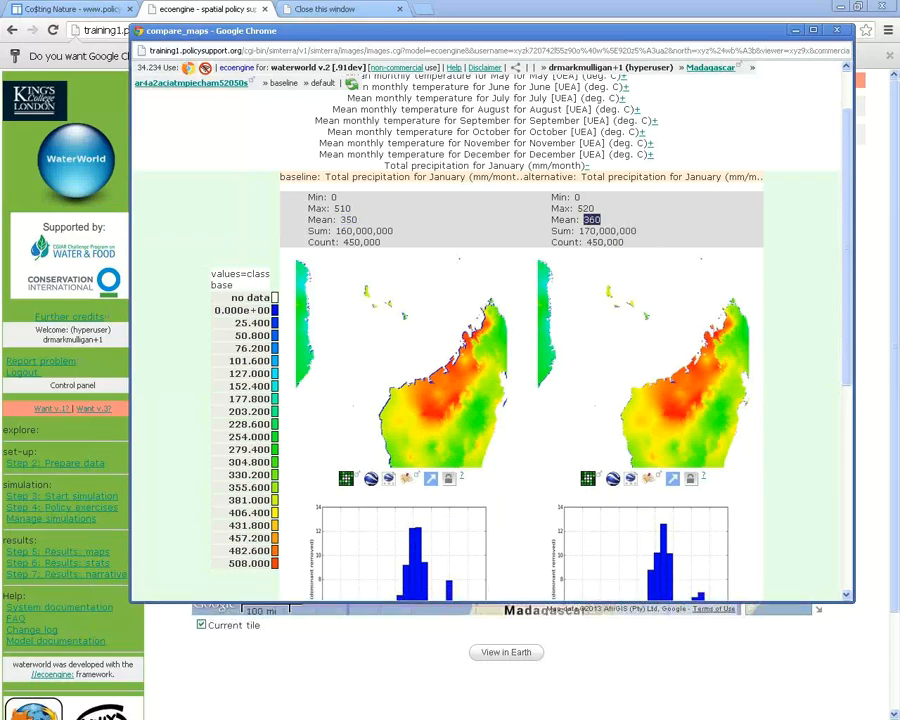
click(591, 219)
scroll(490, 390, down, 2)
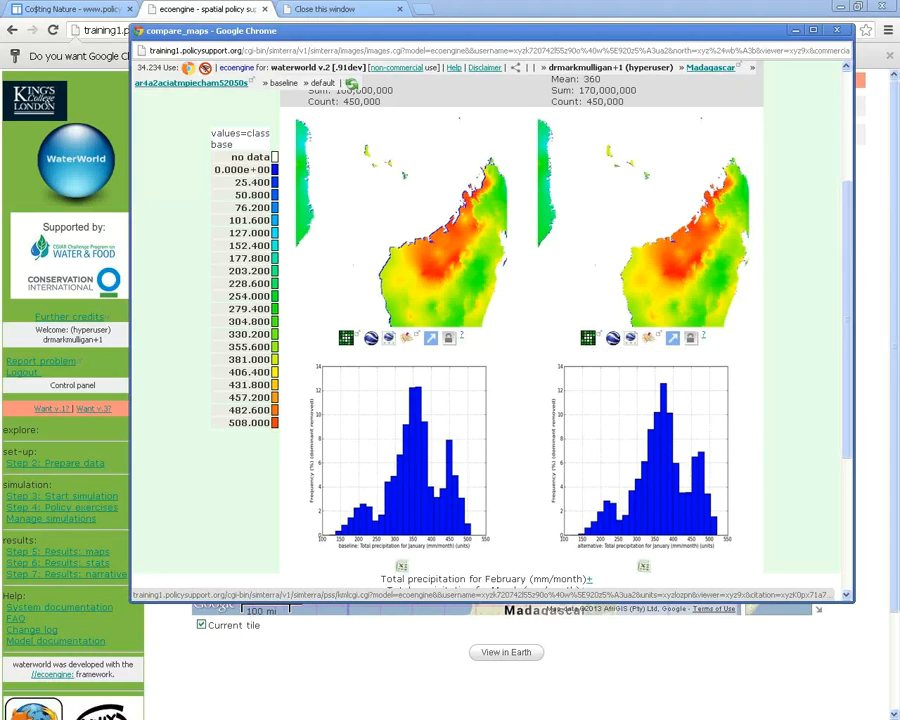
scroll(490, 330, up, 1)
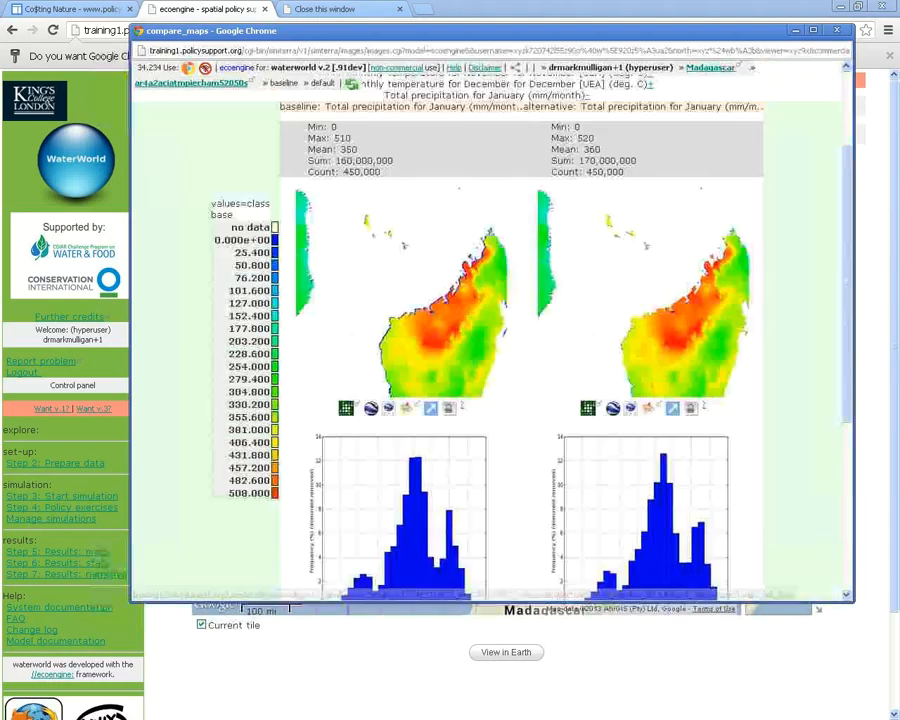
drag(847, 284, 847, 332)
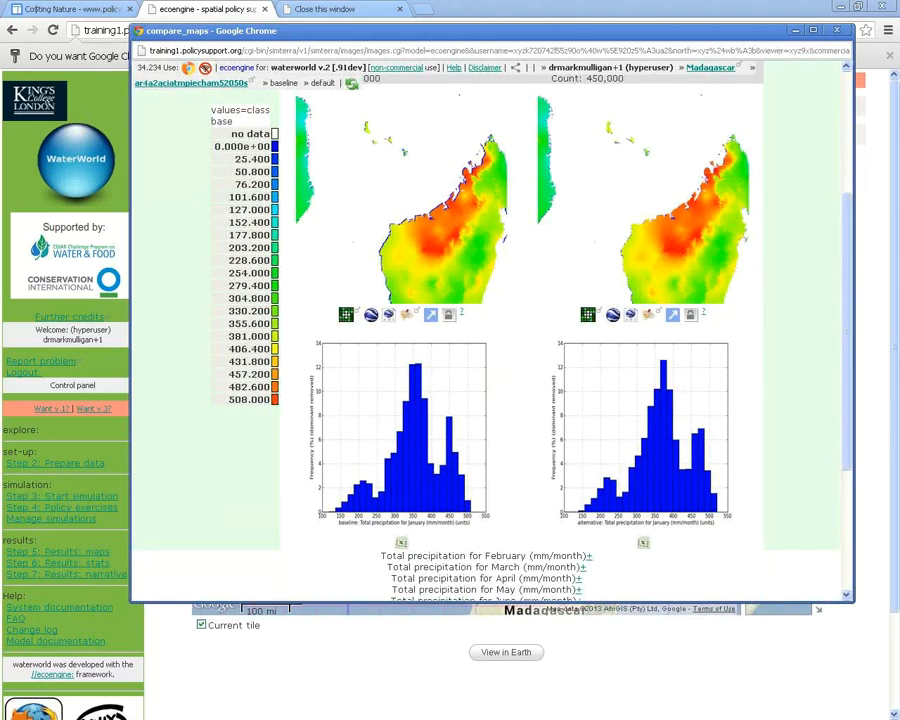
Expand February precipitation and review its maps and histograms: baseline mean 300 versus 290 mm/month
click(589, 556)
scroll(726, 501, down, 7)
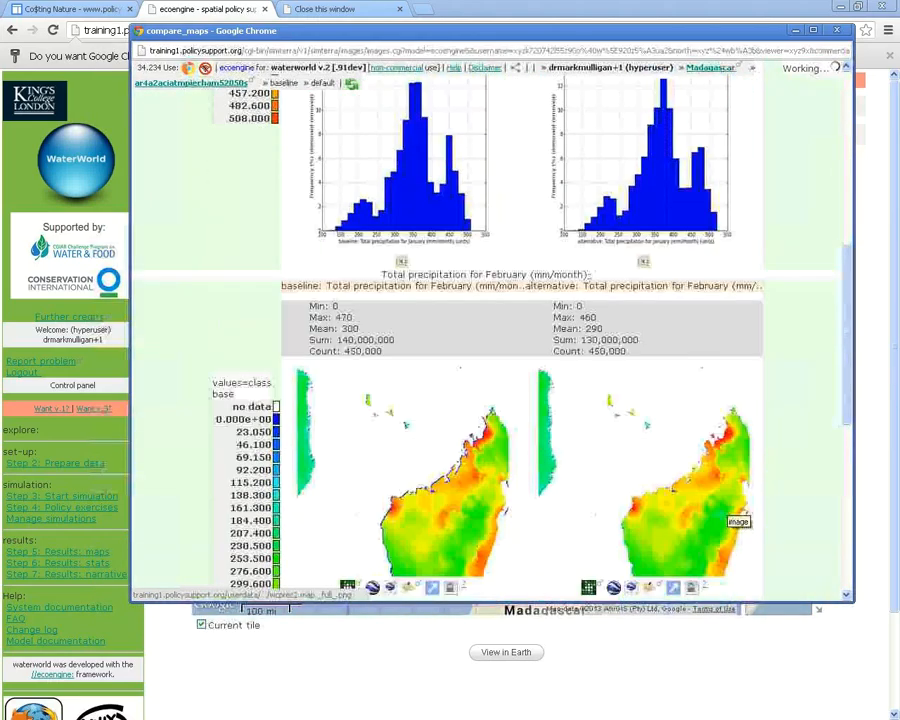
scroll(490, 340, down, 2)
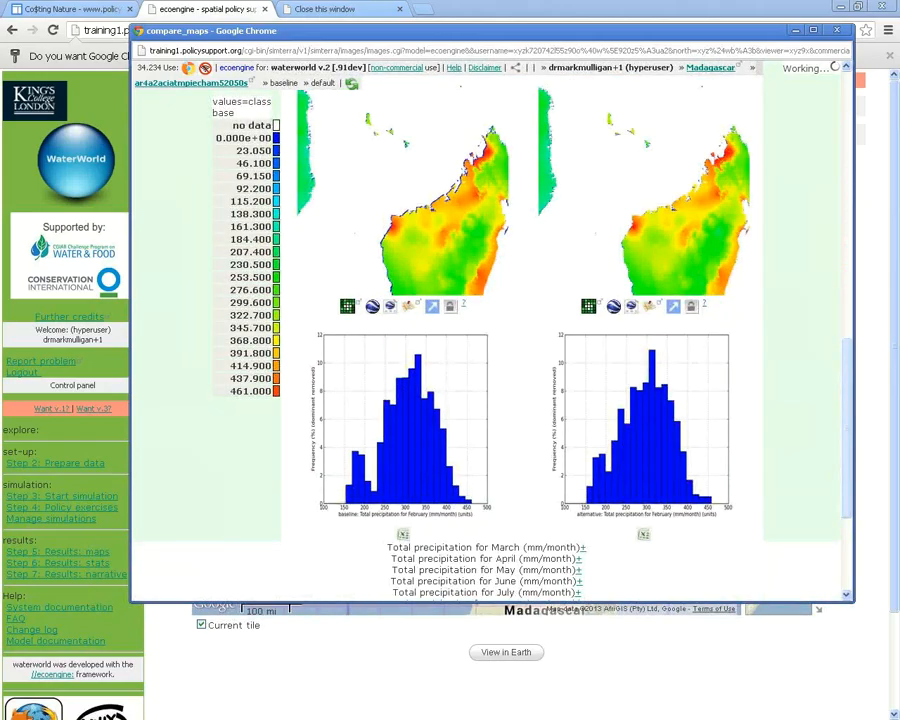
scroll(490, 340, down, 2)
scroll(490, 340, down, 2)
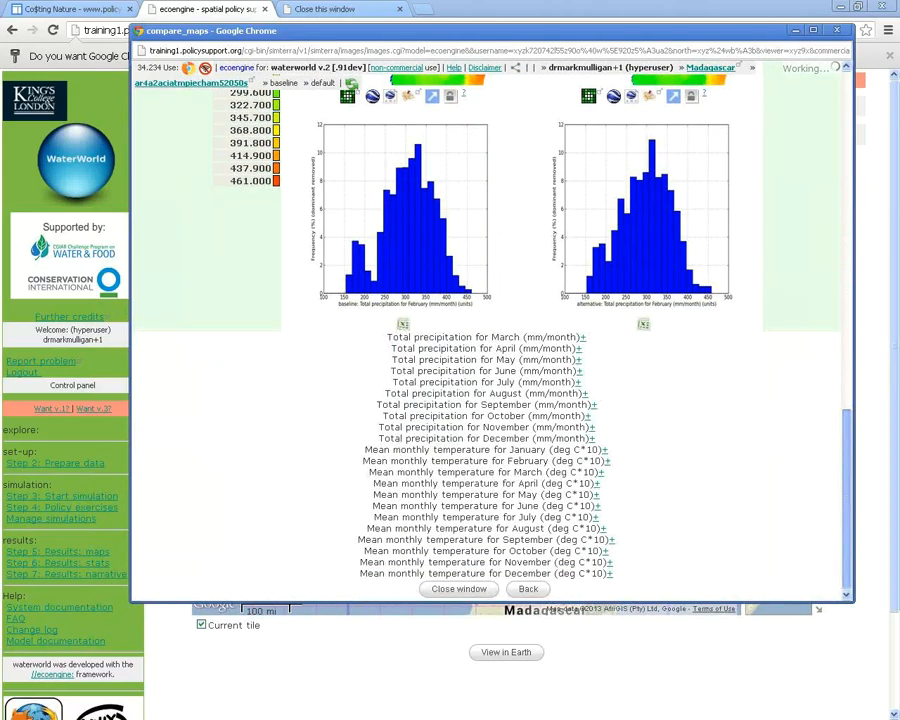
scroll(490, 340, up, 3)
scroll(490, 340, up, 10)
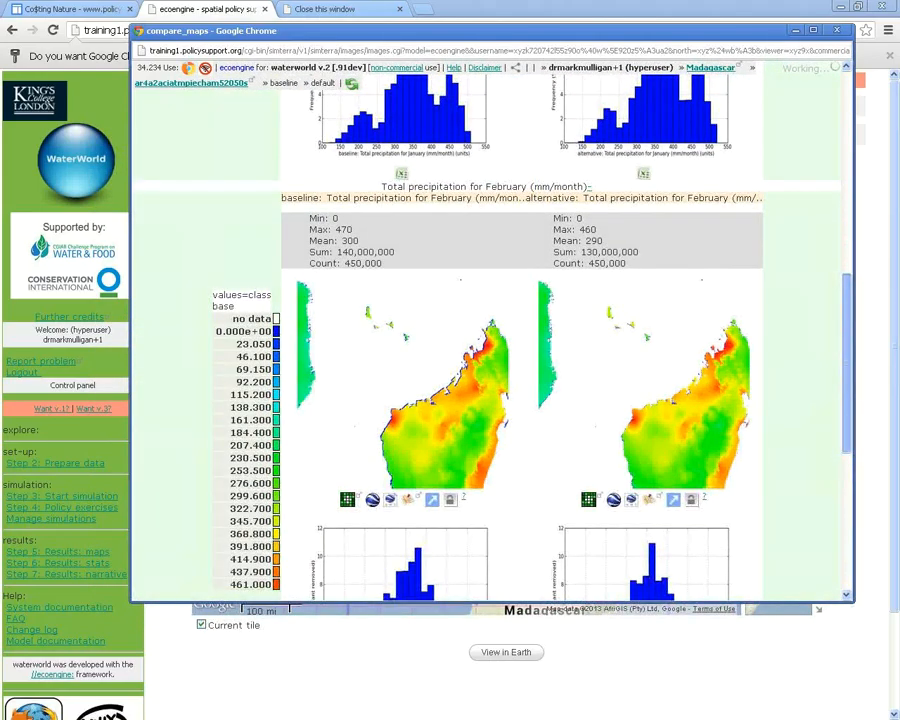
scroll(490, 340, up, 7)
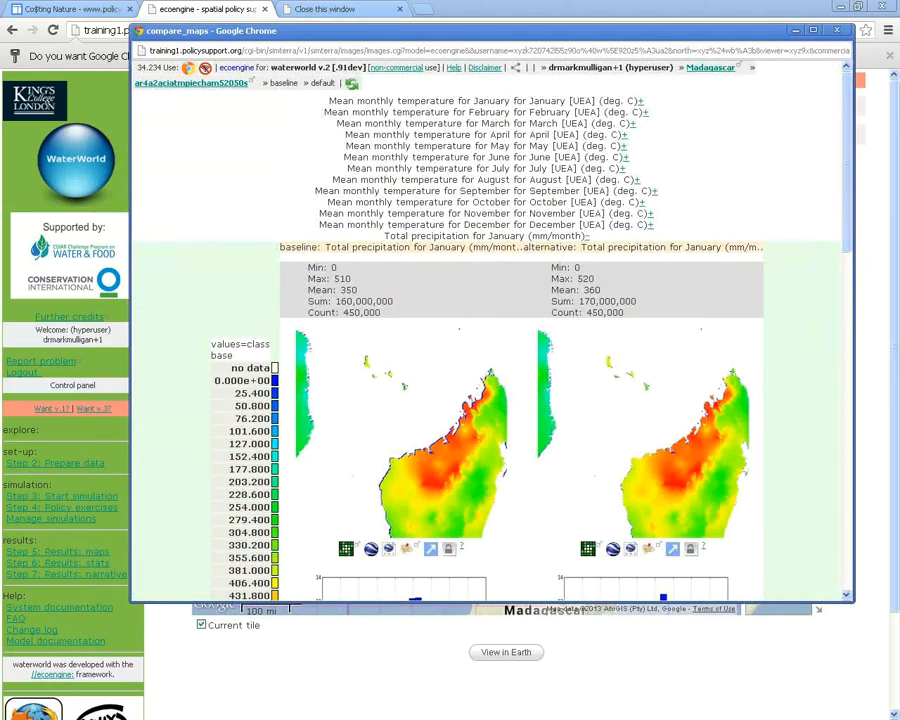
drag(490, 31, 497, 105)
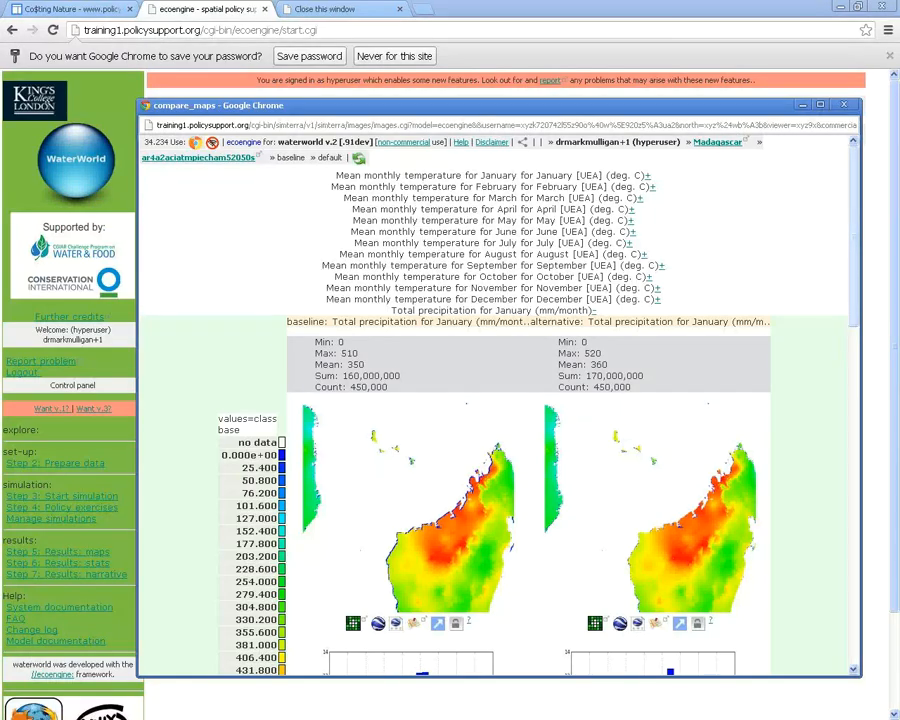
scroll(500, 400, down, 1)
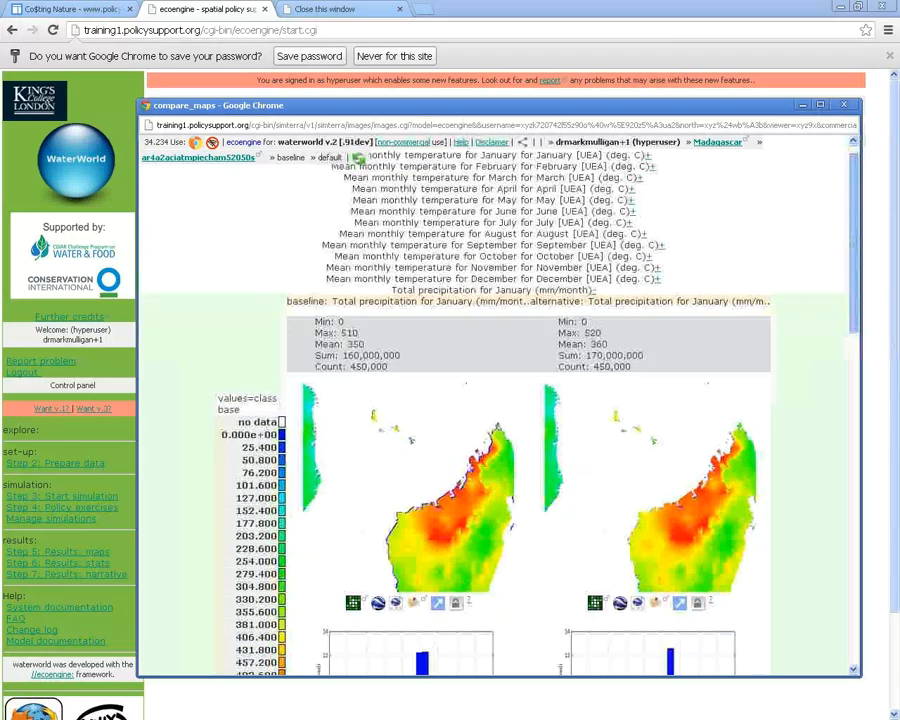
scroll(500, 400, down, 1)
drag(500, 105, 472, 51)
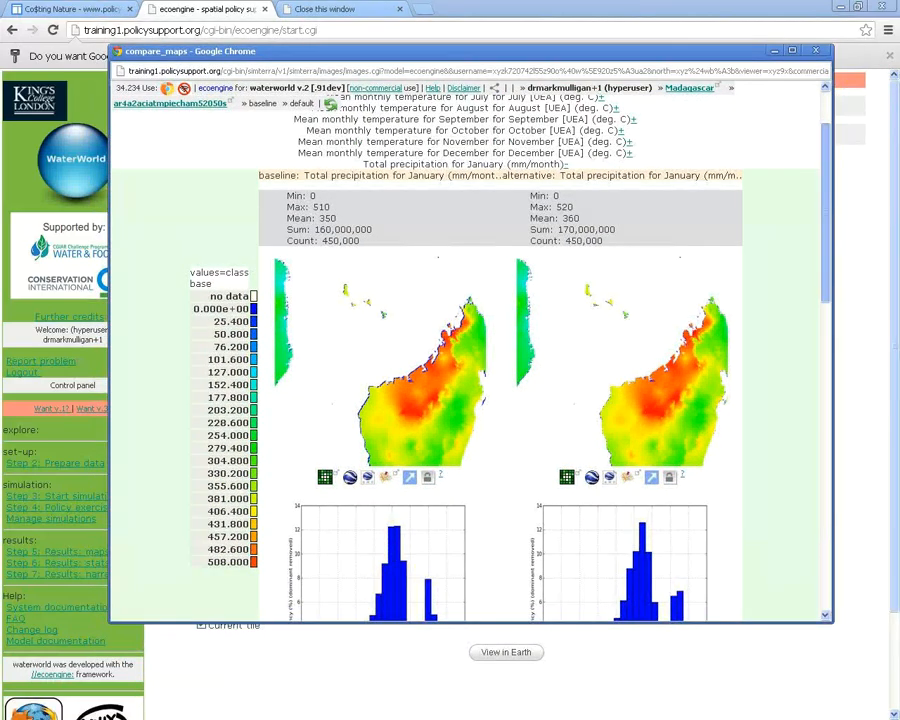
scroll(470, 350, down, 1)
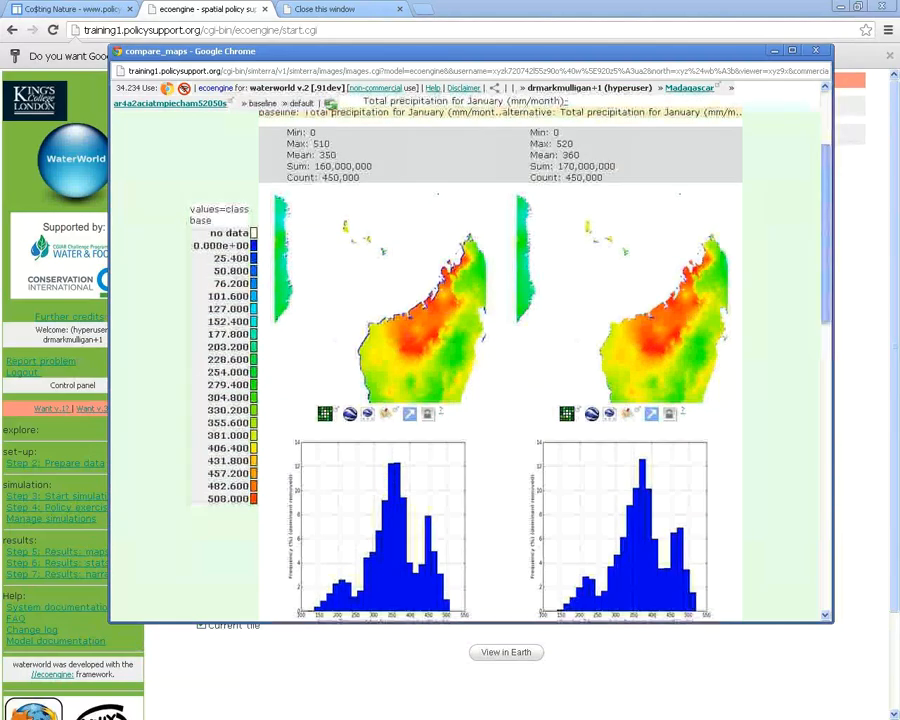
scroll(470, 400, down, 1)
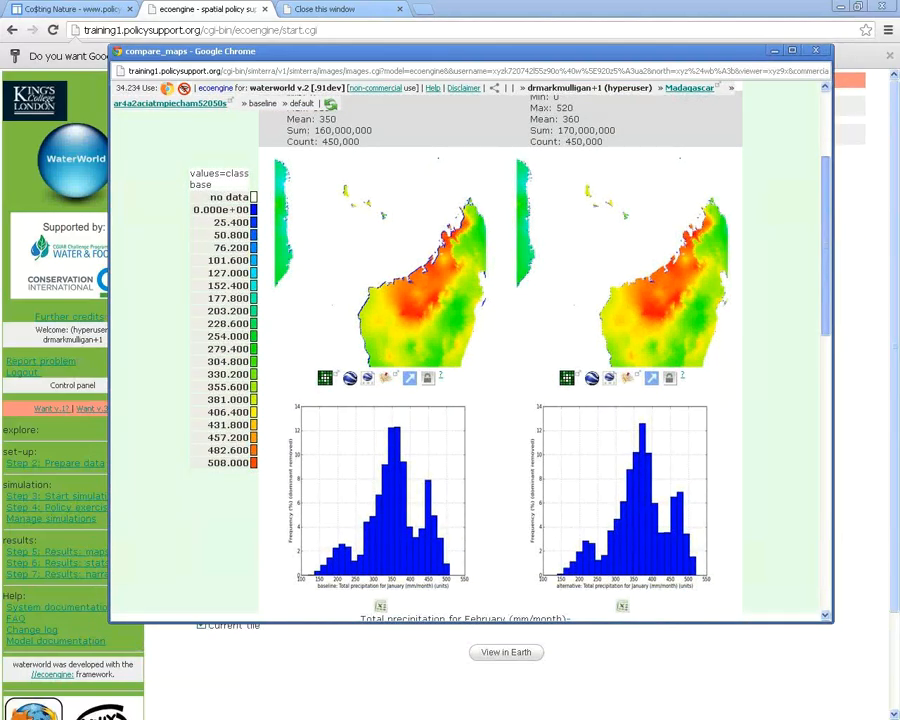
scroll(470, 350, down, 6)
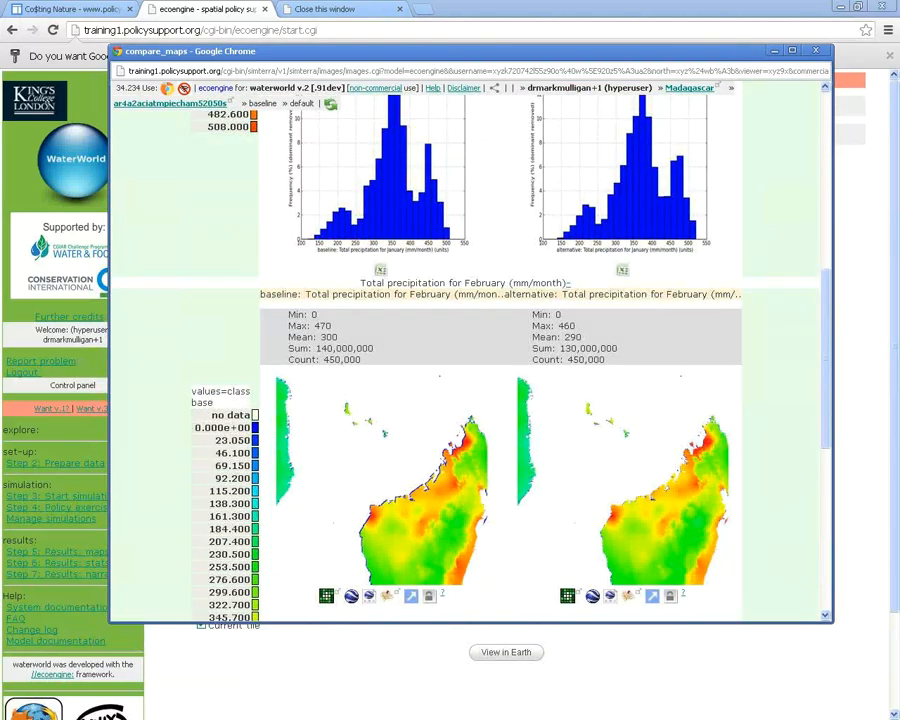
scroll(470, 350, down, 7)
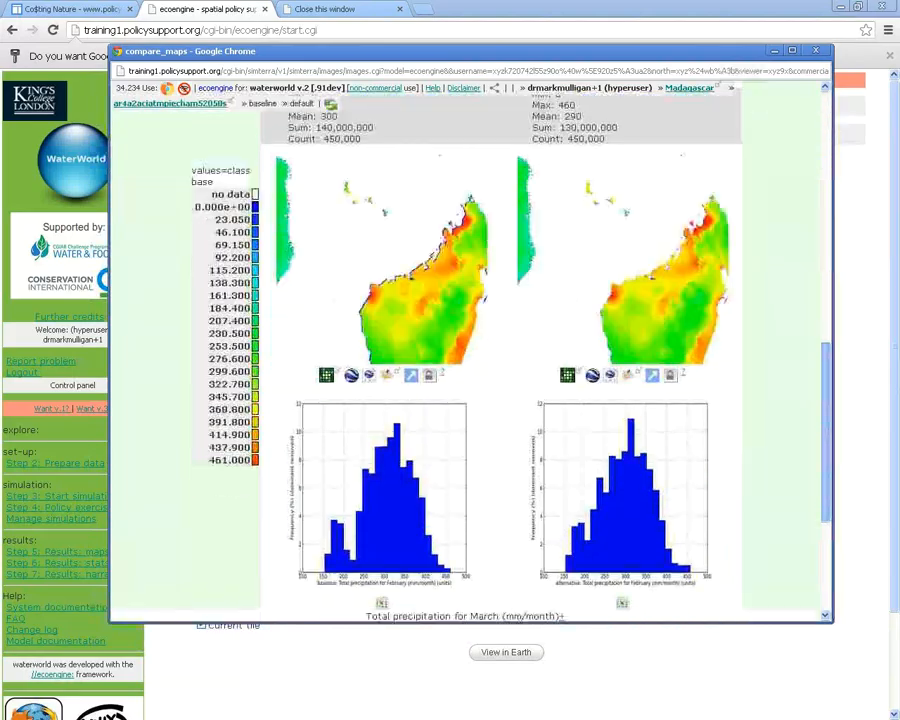
scroll(470, 350, up, 15)
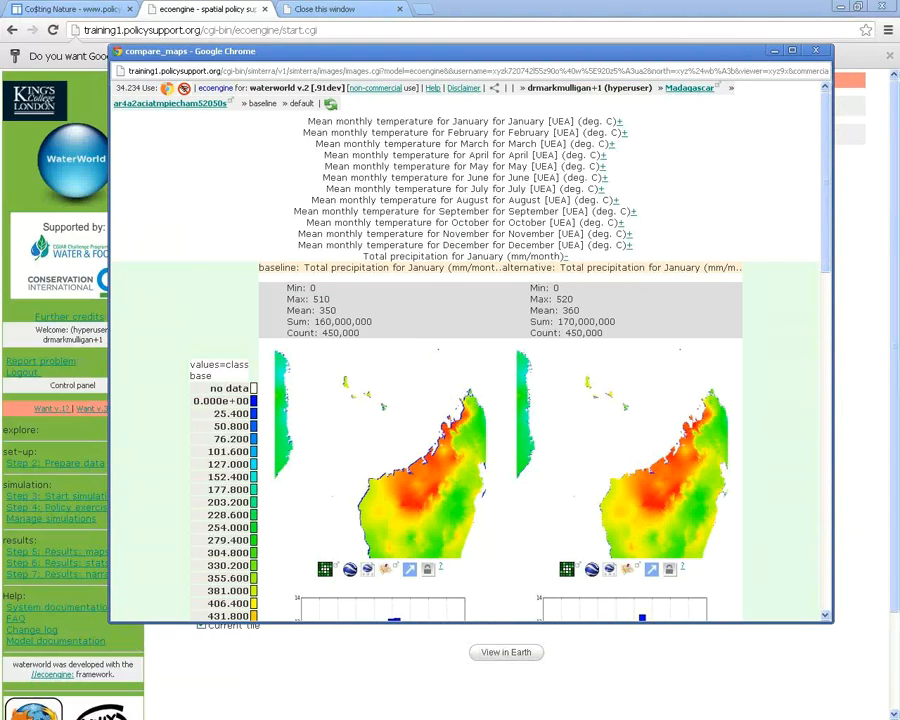
scroll(470, 350, down, 15)
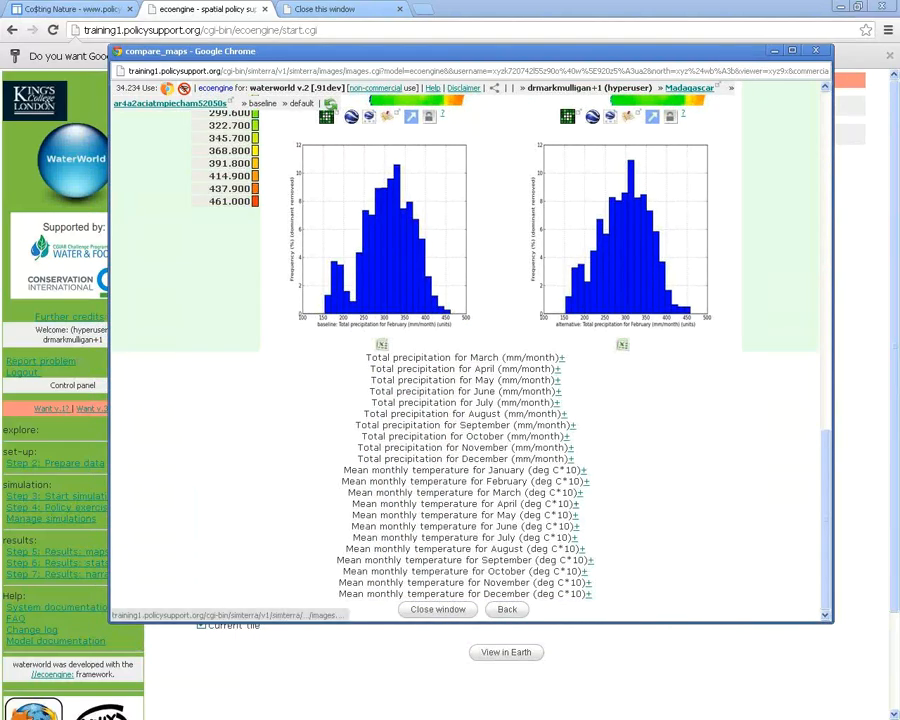
Compare the January mean temperature maps: baseline 240 versus scenario 270 deg C*10
click(584, 470)
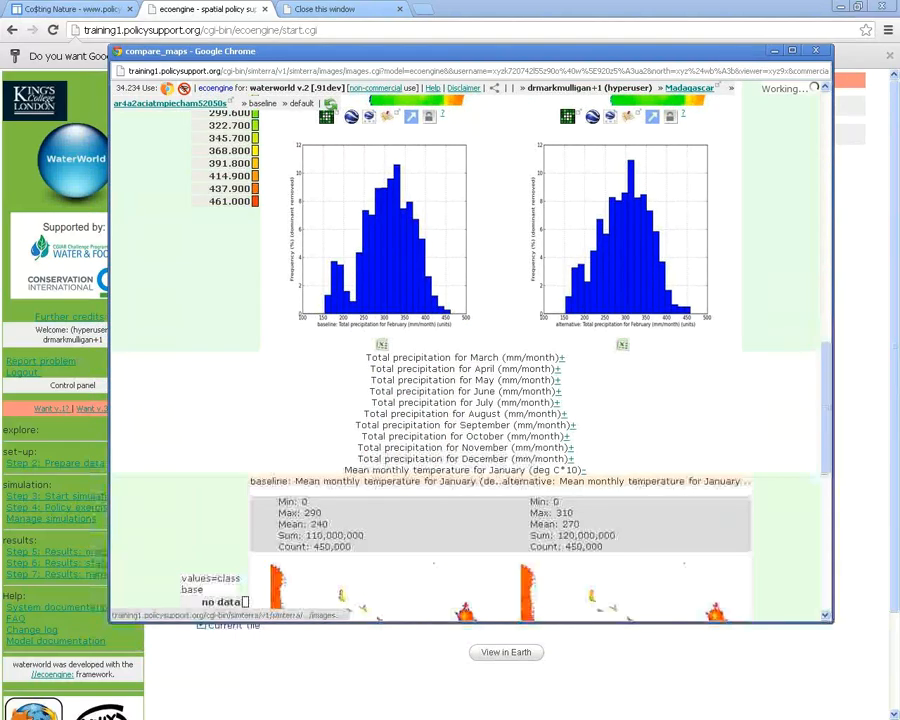
scroll(658, 468, down, 4)
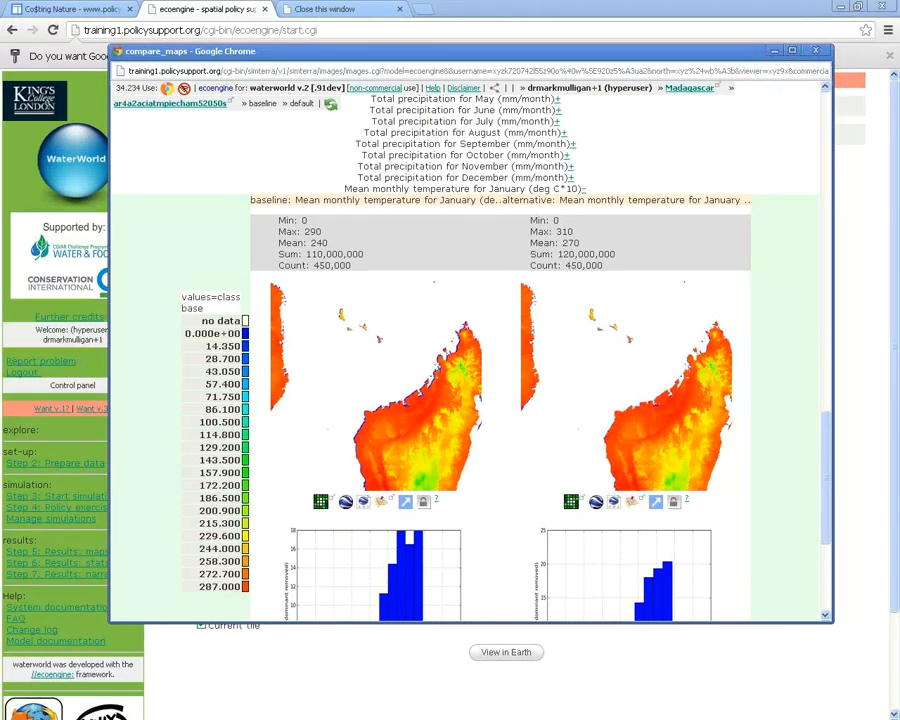
mouse_move(566, 243)
mouse_move(316, 243)
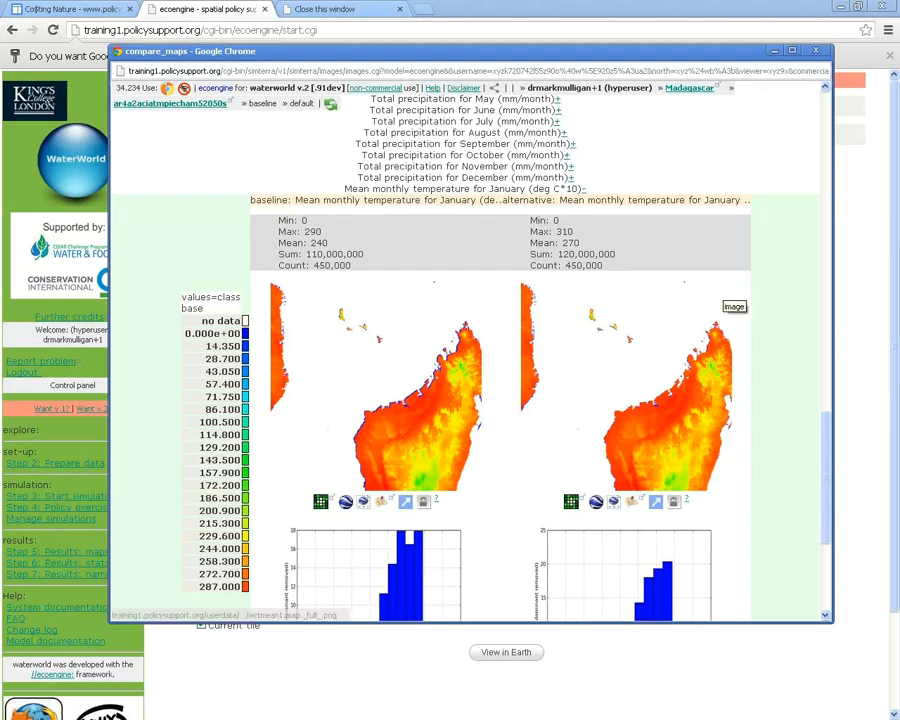
scroll(760, 300, up, 1)
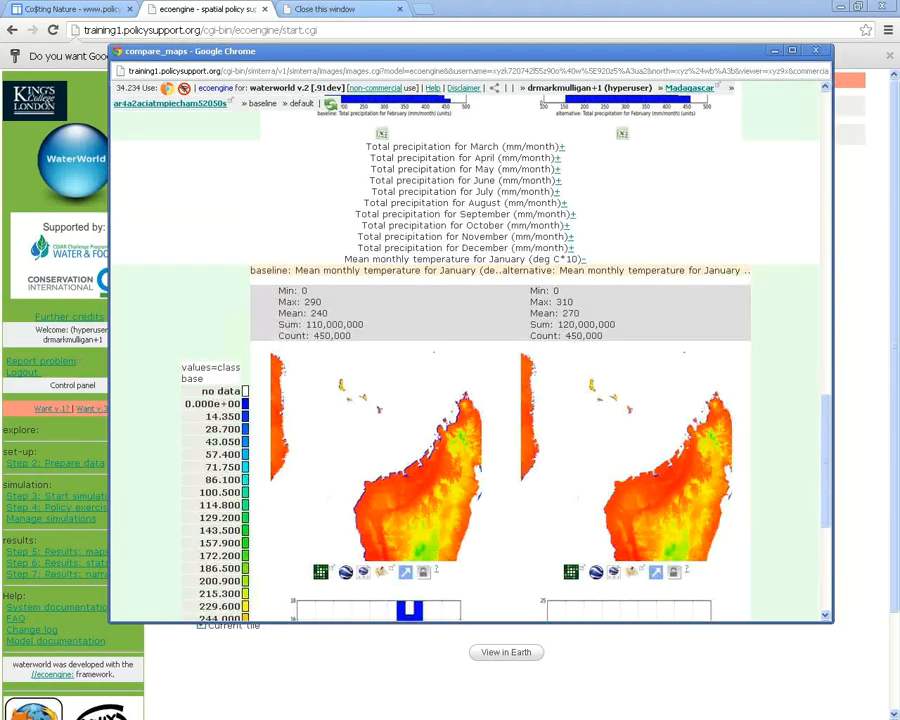
mouse_move(568, 310)
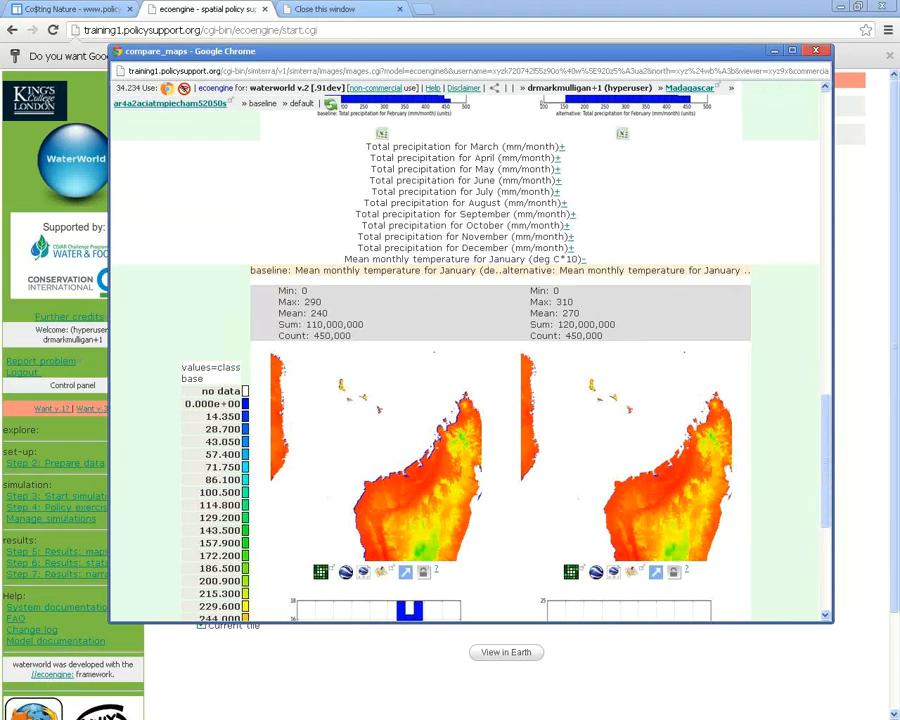
Close the comparison and view the Step 5 change-from-baseline table for rainfall, runoff, erosion and pollution
click(816, 50)
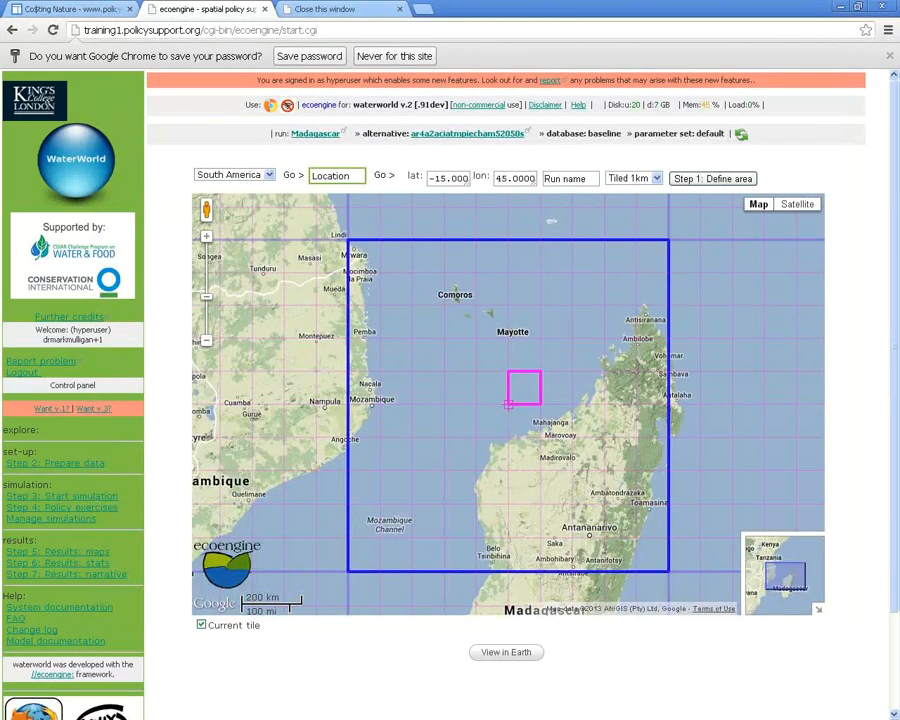
click(60, 496)
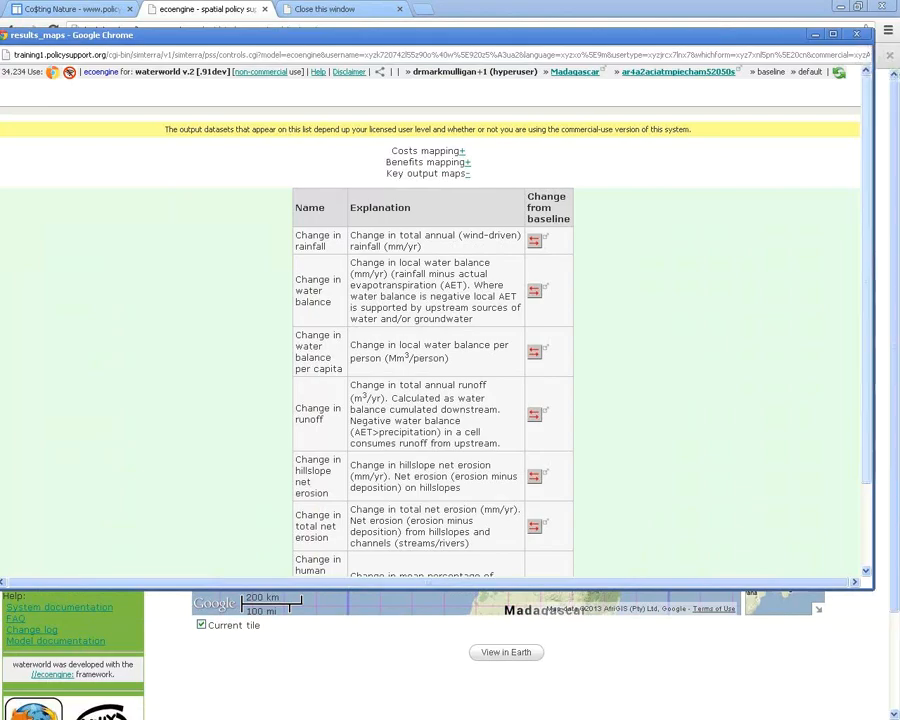
scroll(430, 330, down, 2)
scroll(430, 330, down, 1)
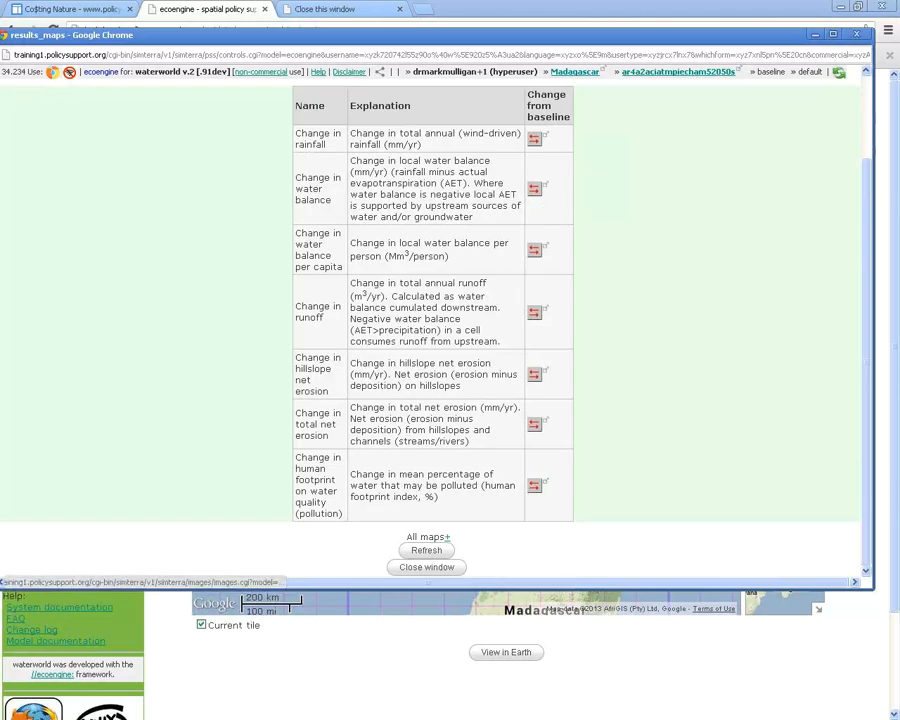
Compare annual water balance against baseline: both means 1,400 mm/yr, difference map mean -55
click(534, 188)
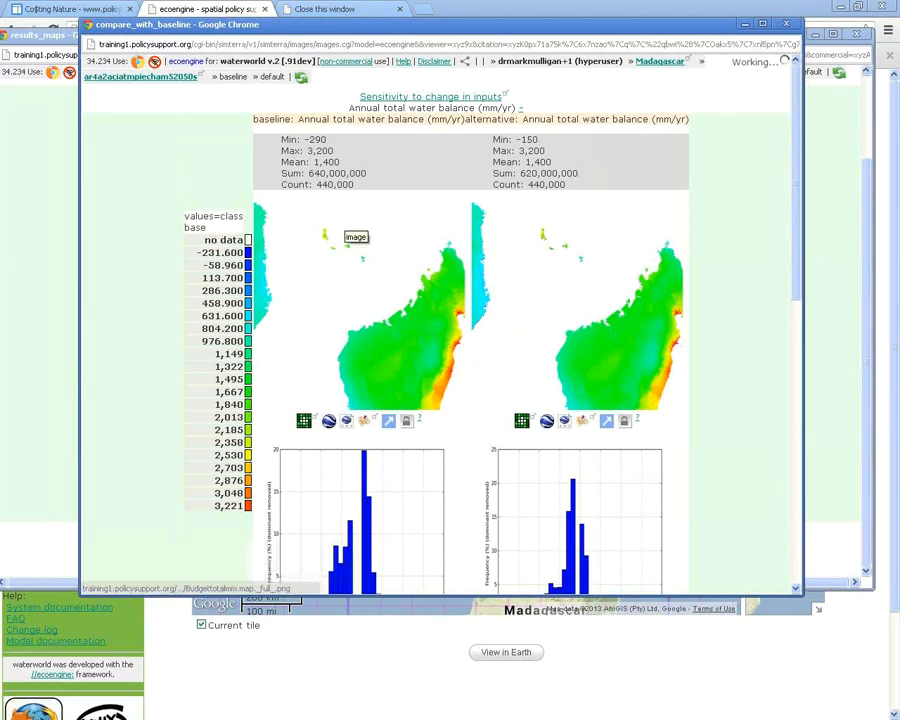
drag(298, 119, 462, 119)
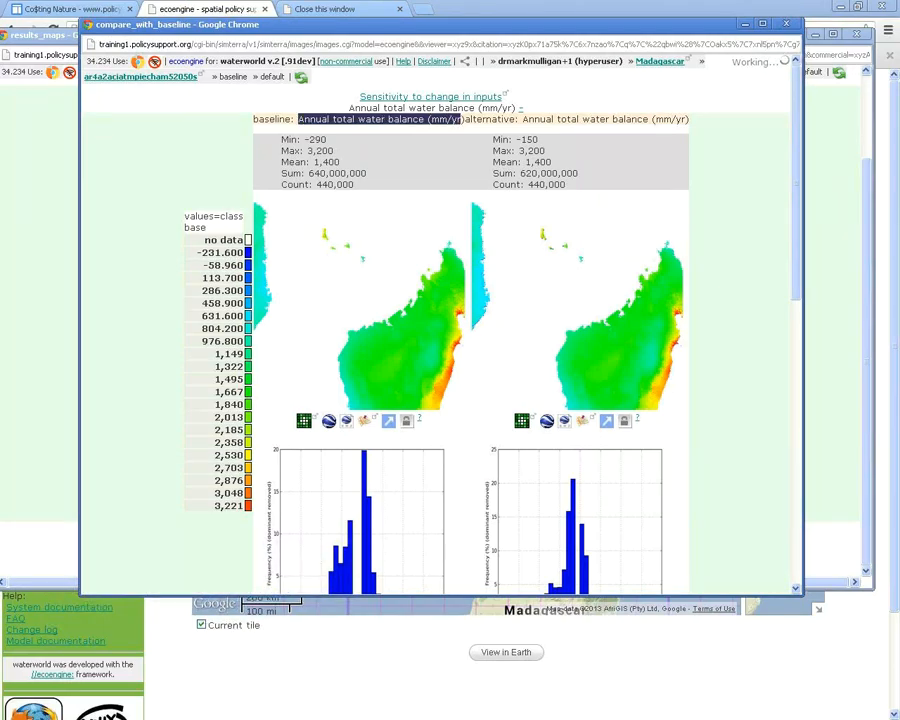
click(360, 325)
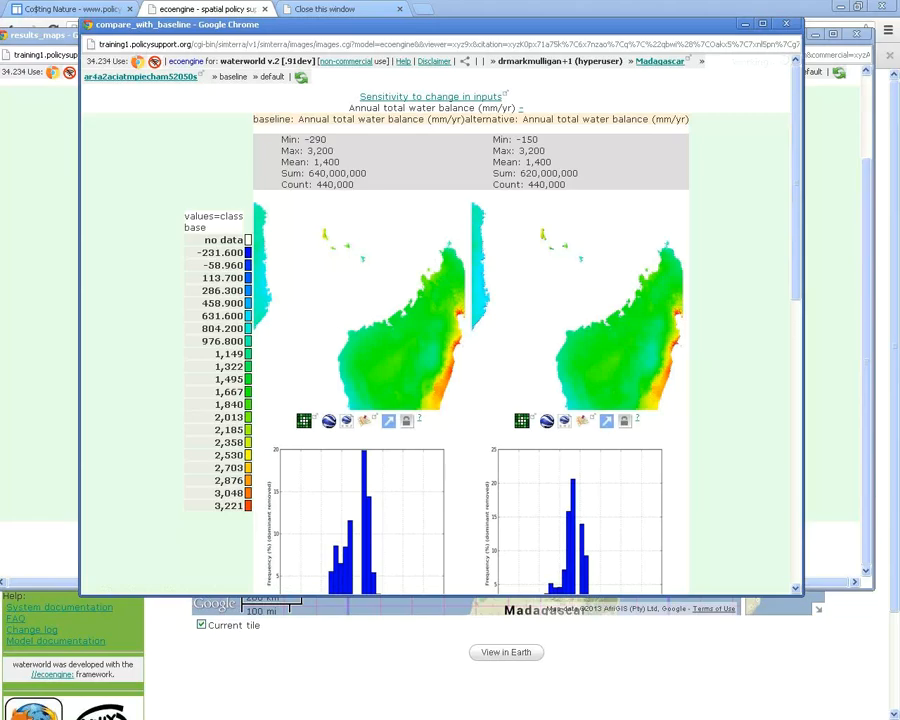
scroll(440, 330, down, 5)
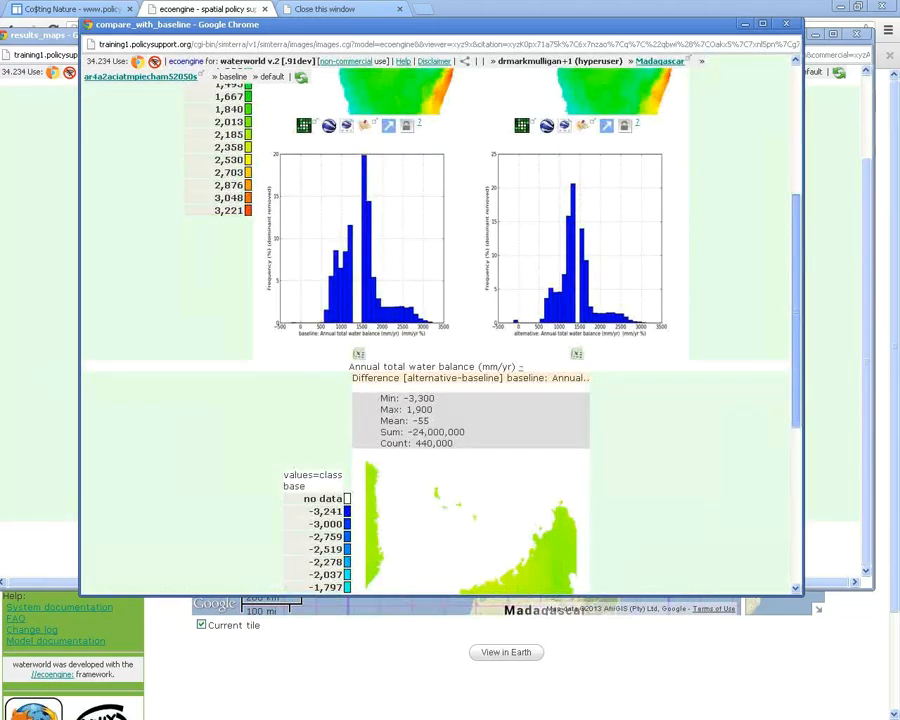
scroll(440, 330, down, 2)
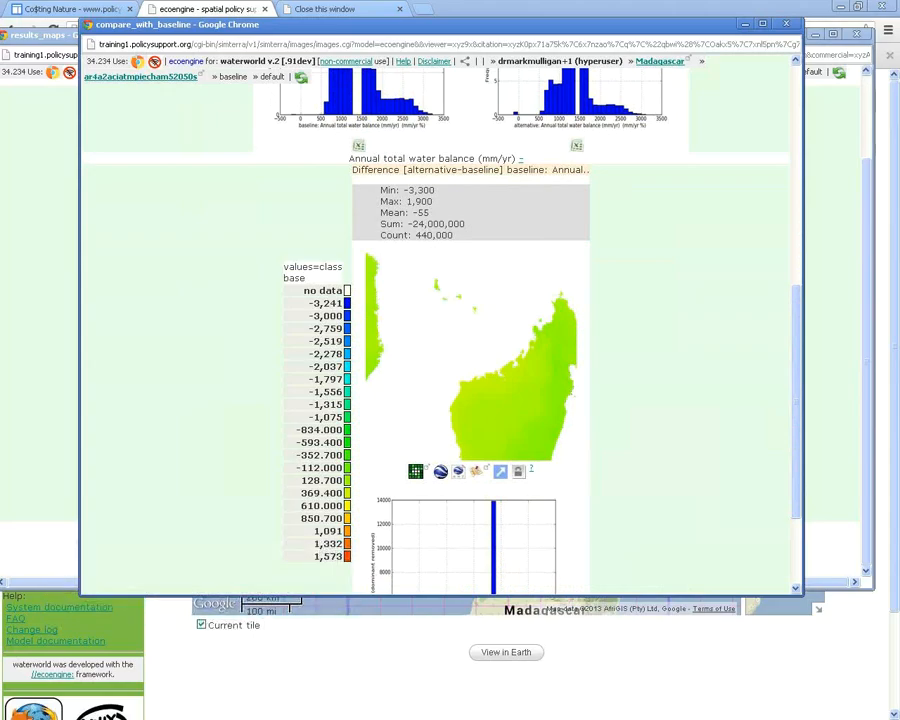
mouse_move(412, 203)
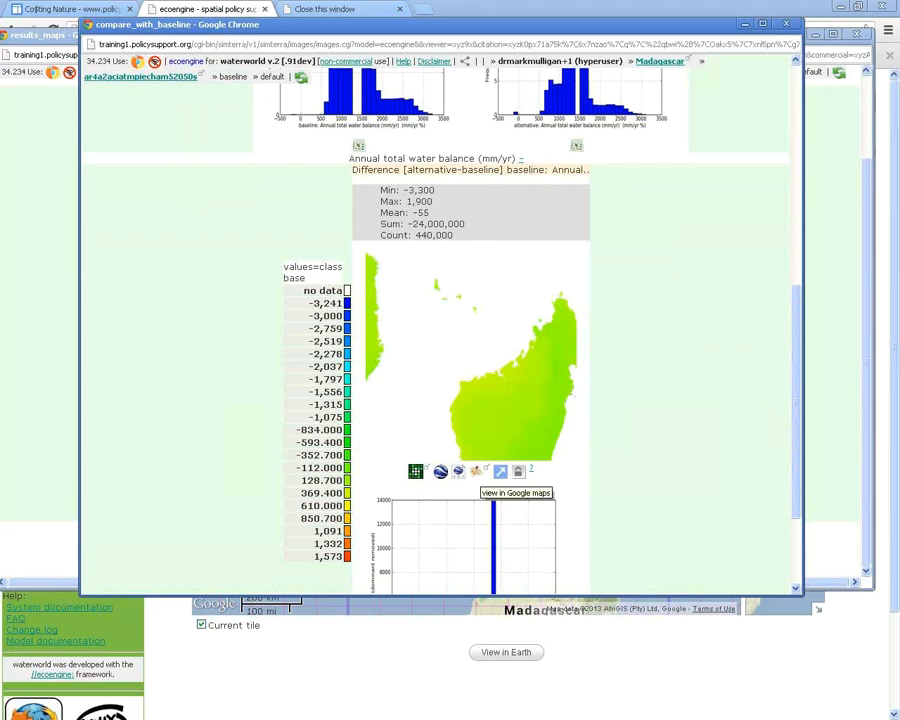
click(500, 471)
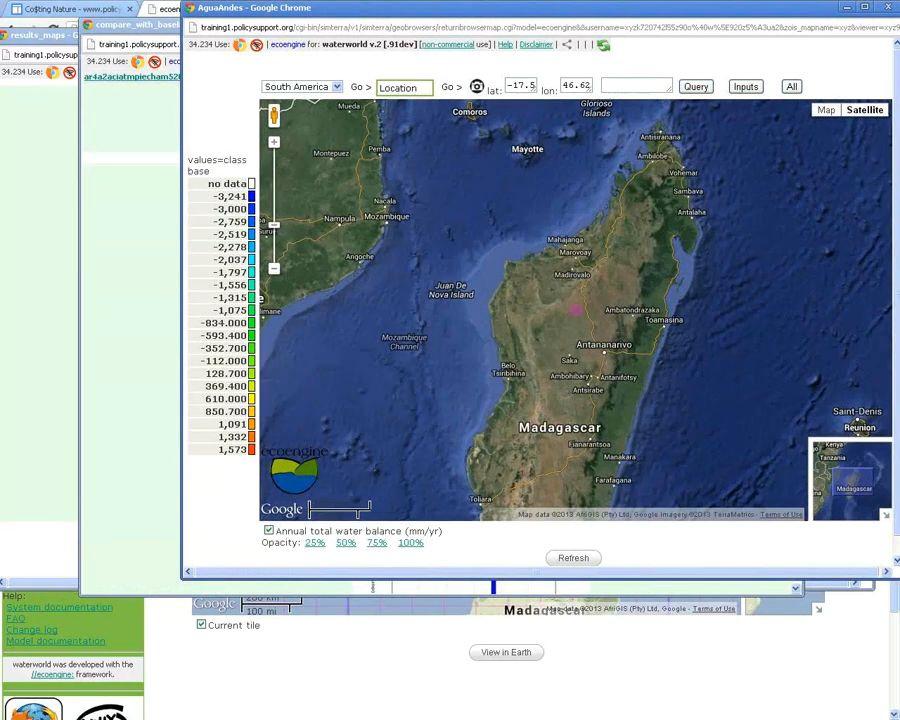
drag(595, 290, 576, 310)
click(696, 87)
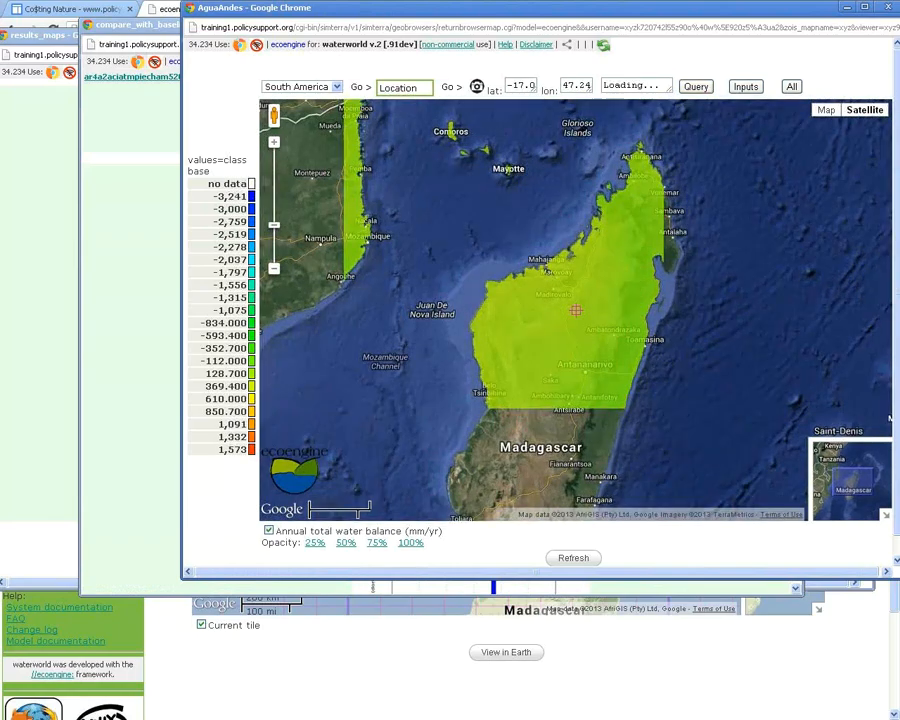
drag(596, 261, 576, 310)
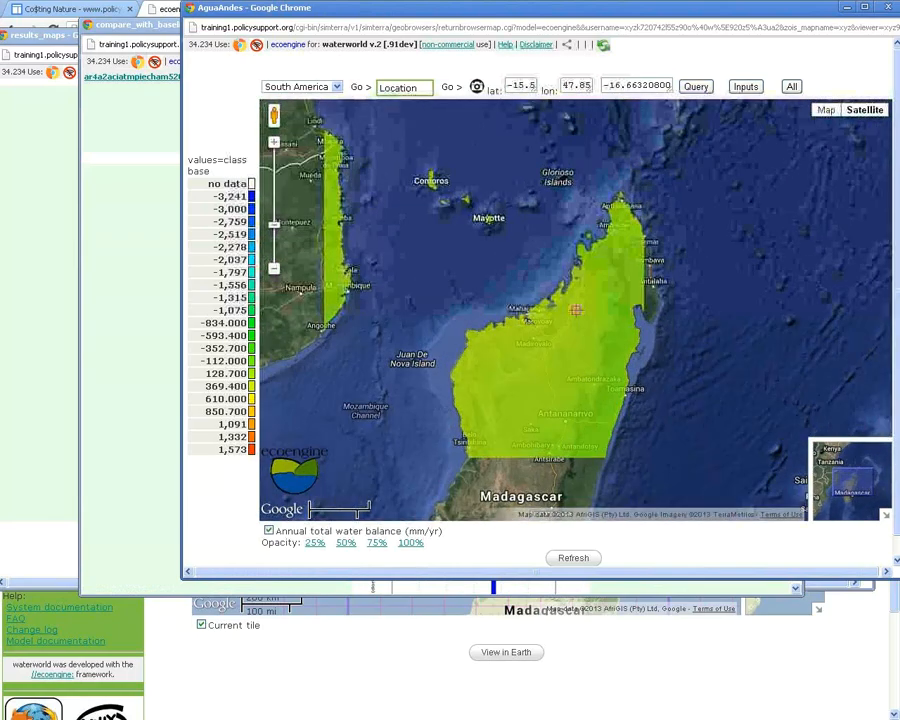
click(696, 87)
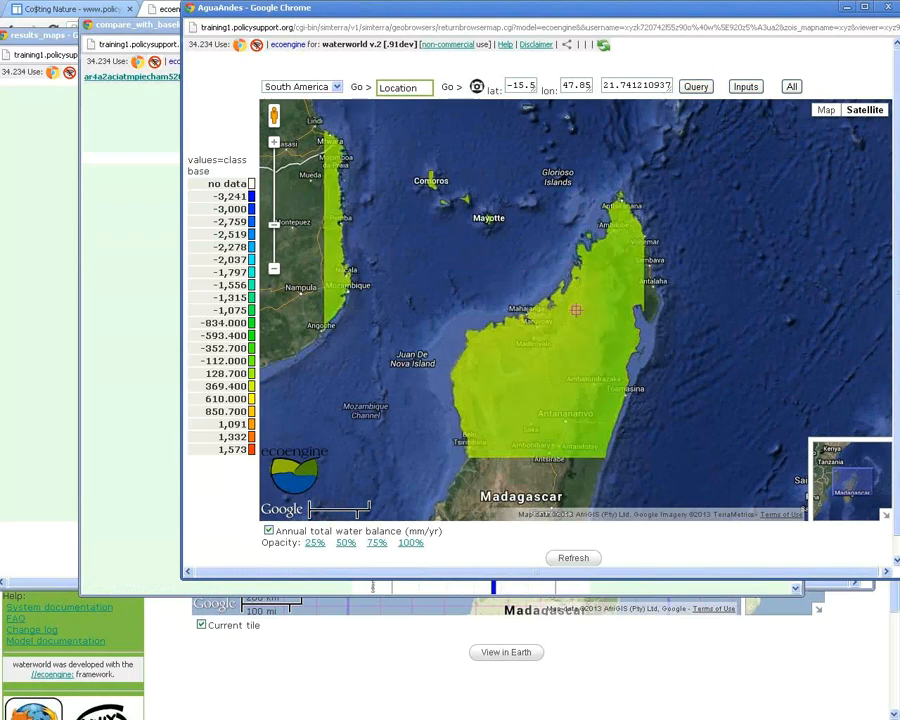
drag(624, 224, 576, 300)
click(696, 87)
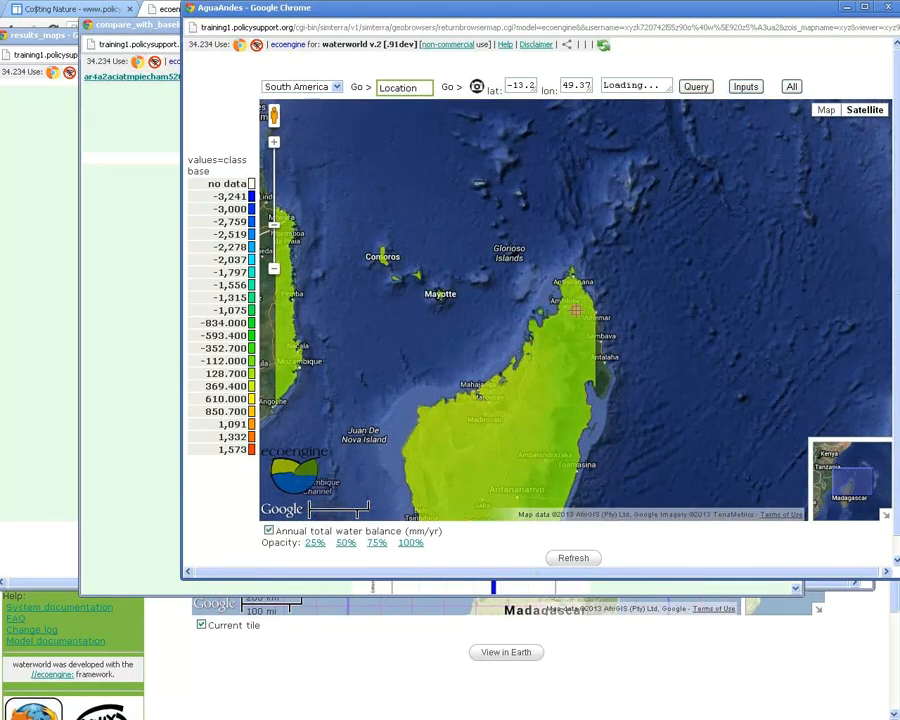
drag(576, 310, 602, 145)
click(696, 87)
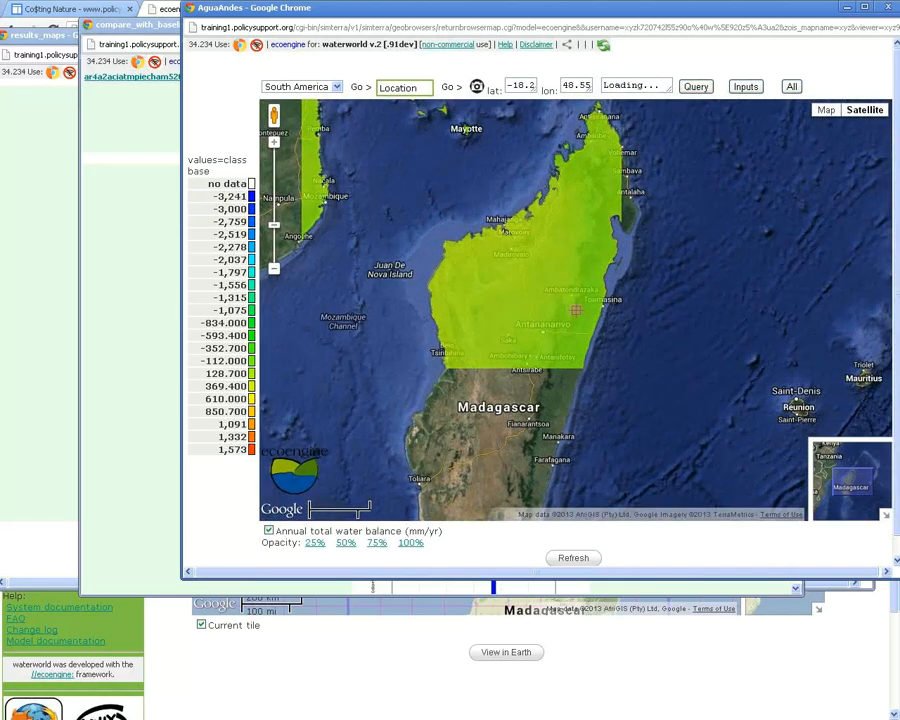
drag(576, 310, 655, 313)
drag(560, 7, 500, 17)
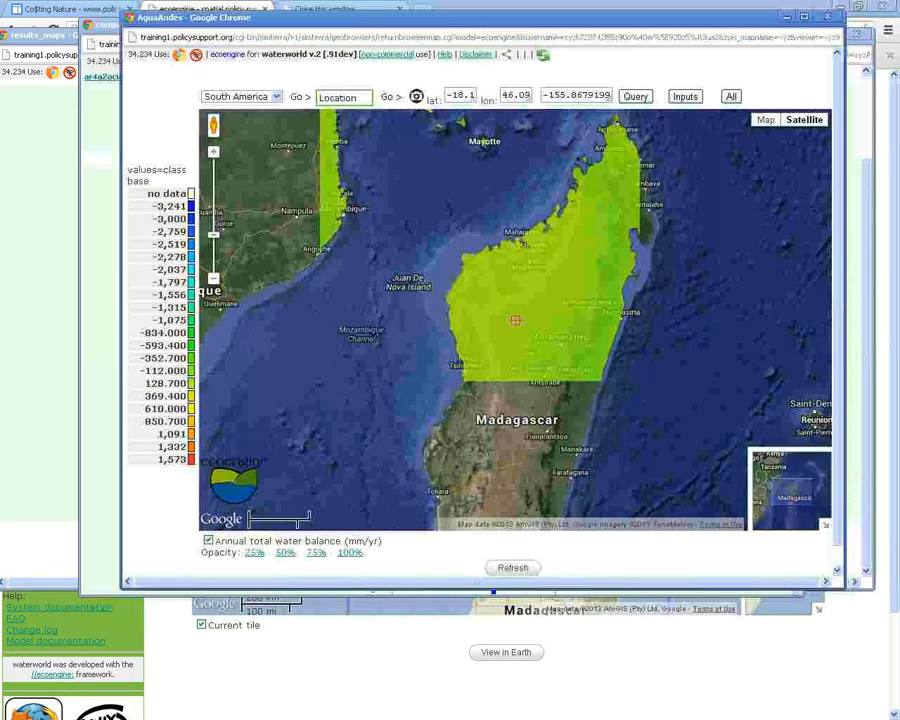
click(828, 17)
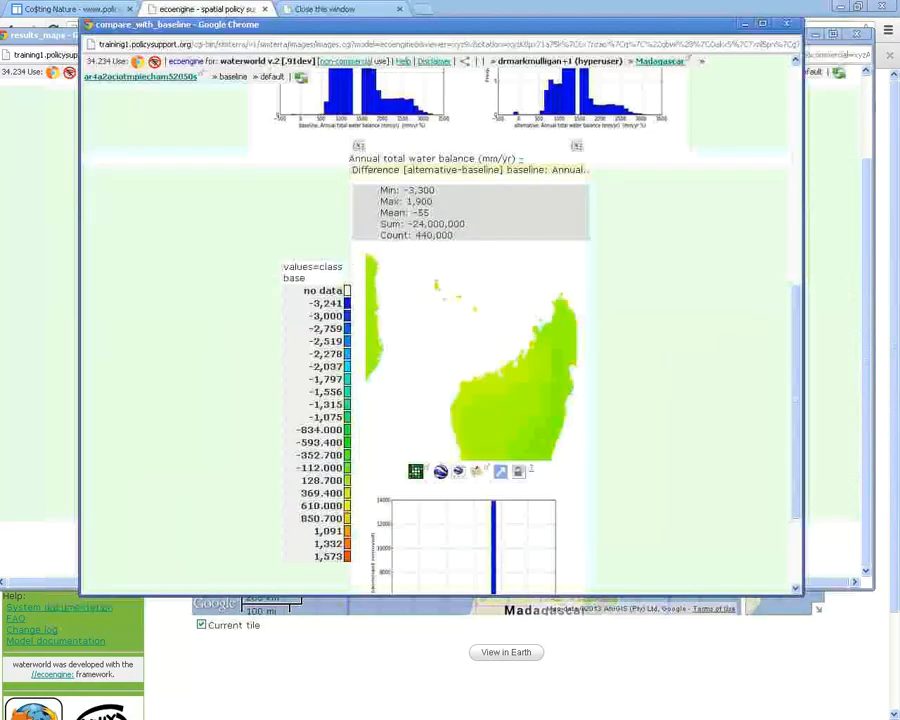
Show the percentage change in annual water balance from baseline
drag(796, 370, 796, 197)
scroll(266, 231, up, 1)
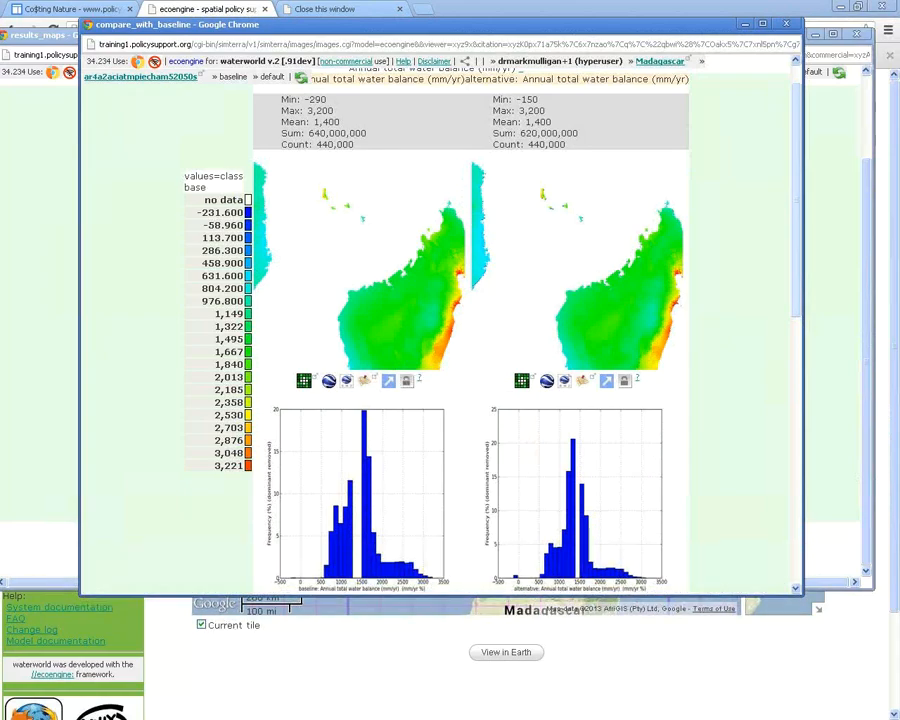
scroll(440, 330, down, 6)
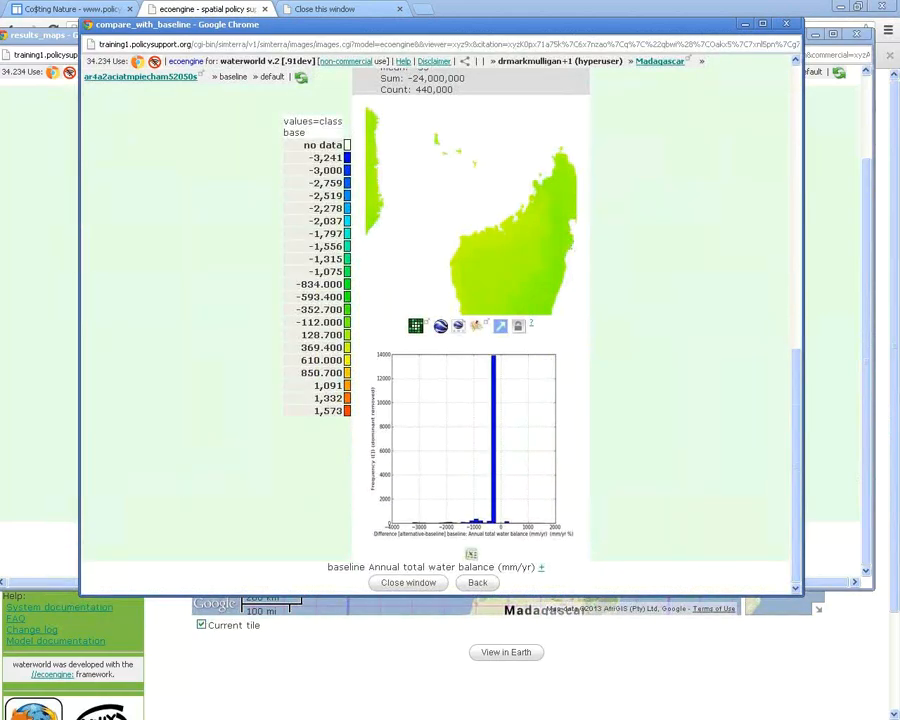
click(541, 567)
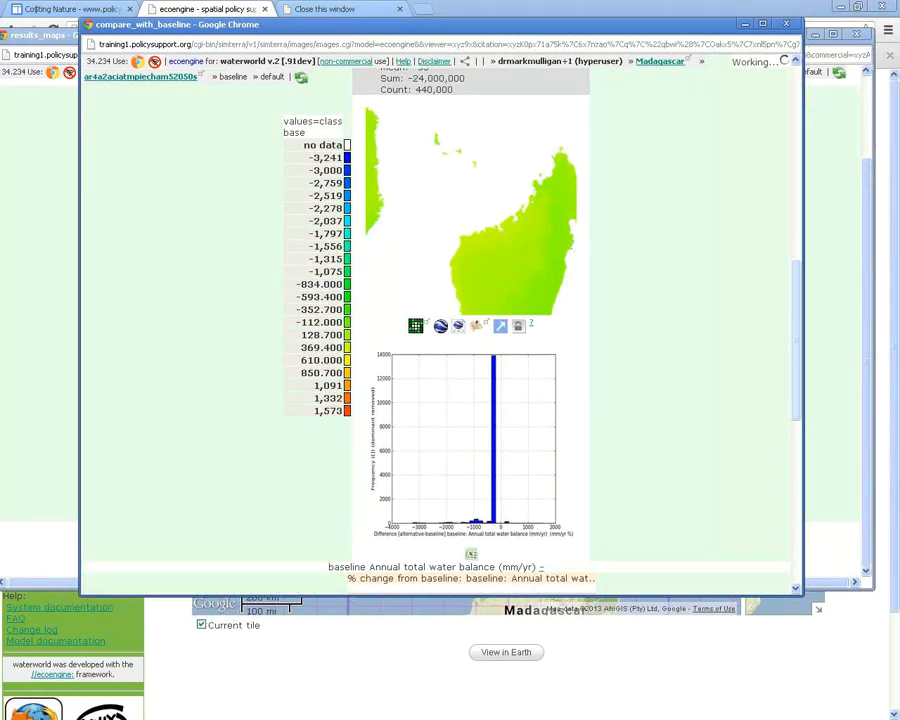
scroll(440, 330, down, 4)
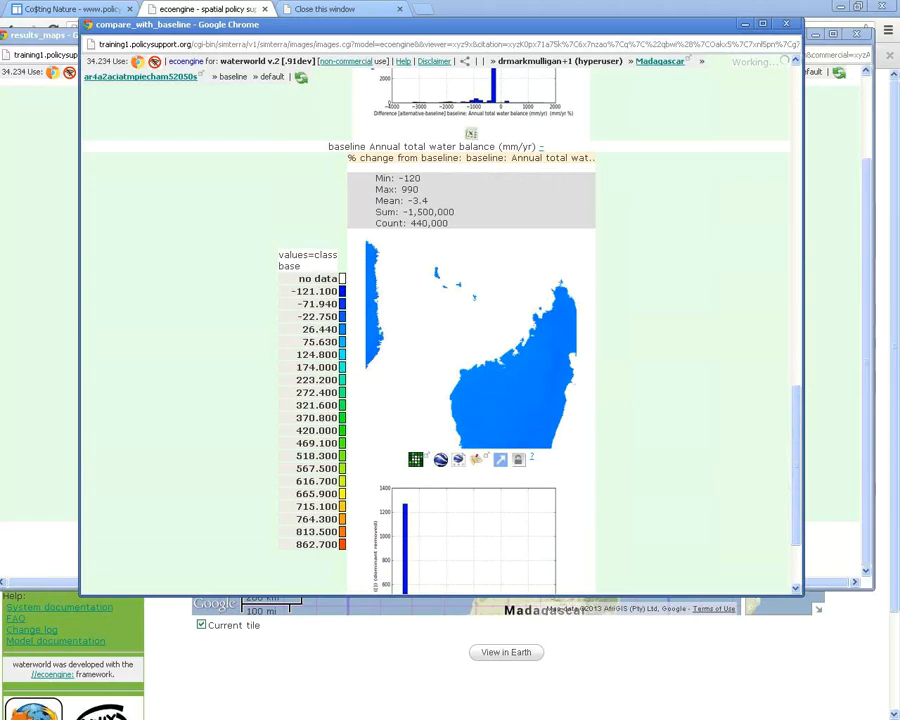
mouse_move(440, 211)
scroll(440, 330, down, 3)
Return to the side-by-side comparison: baseline sum 640,000,000 versus 620,000,000 under 2050s
key(alt+Left)
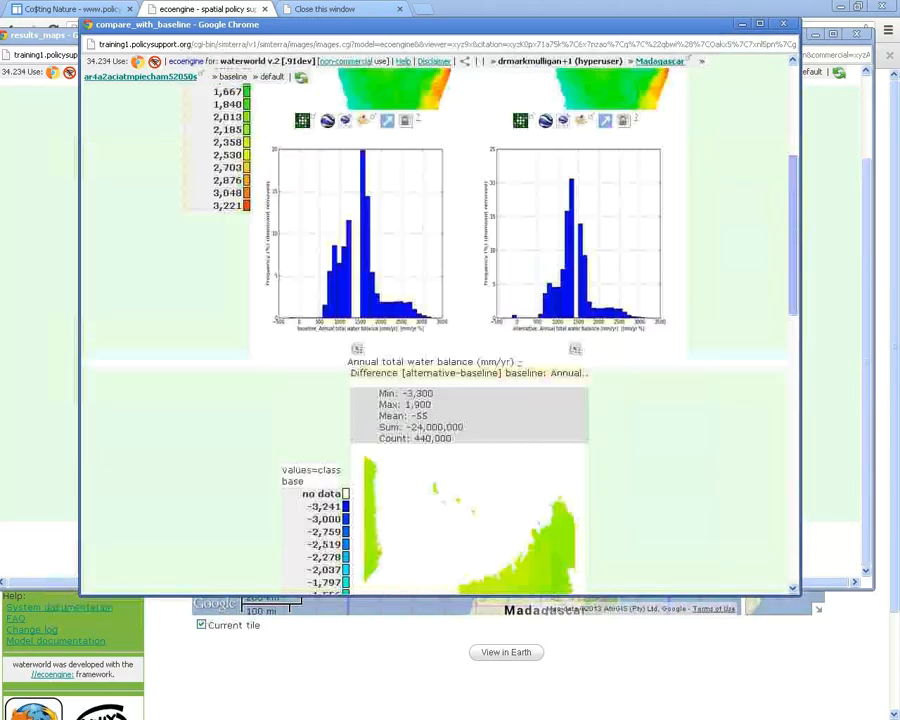
scroll(440, 330, up, 3)
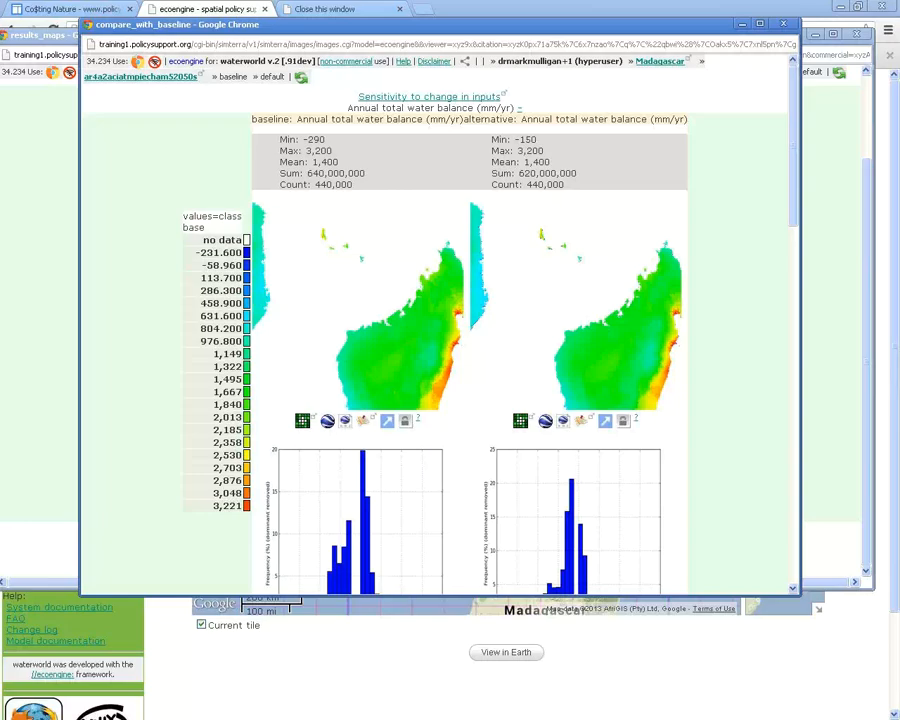
drag(440, 24, 446, 30)
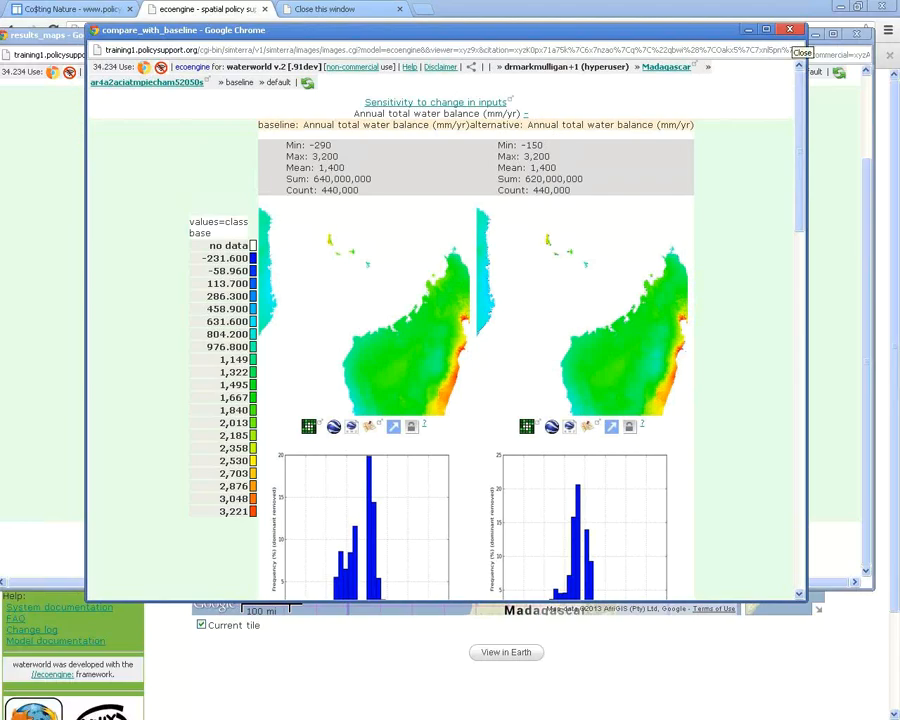
Close the comparison and browse the full 'All maps+' list of output maps
click(790, 30)
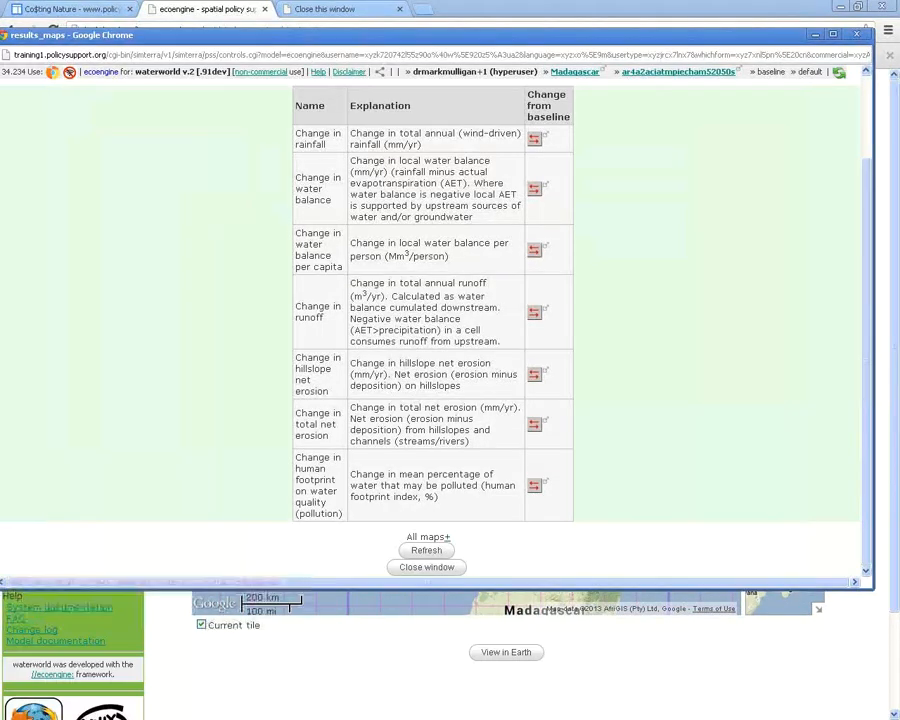
click(448, 537)
scroll(430, 330, down, 1)
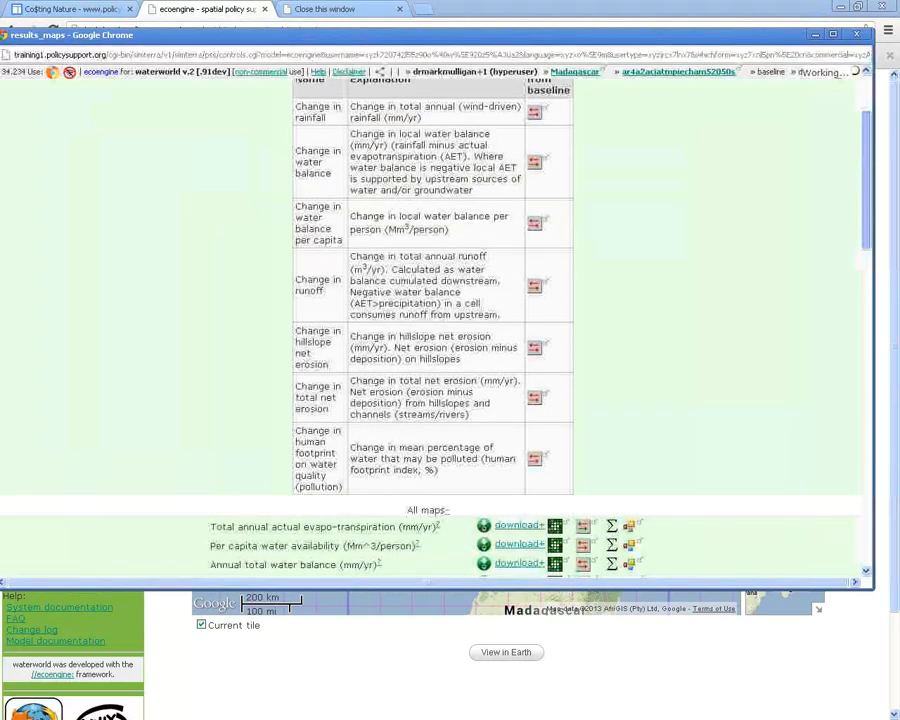
scroll(430, 330, down, 5)
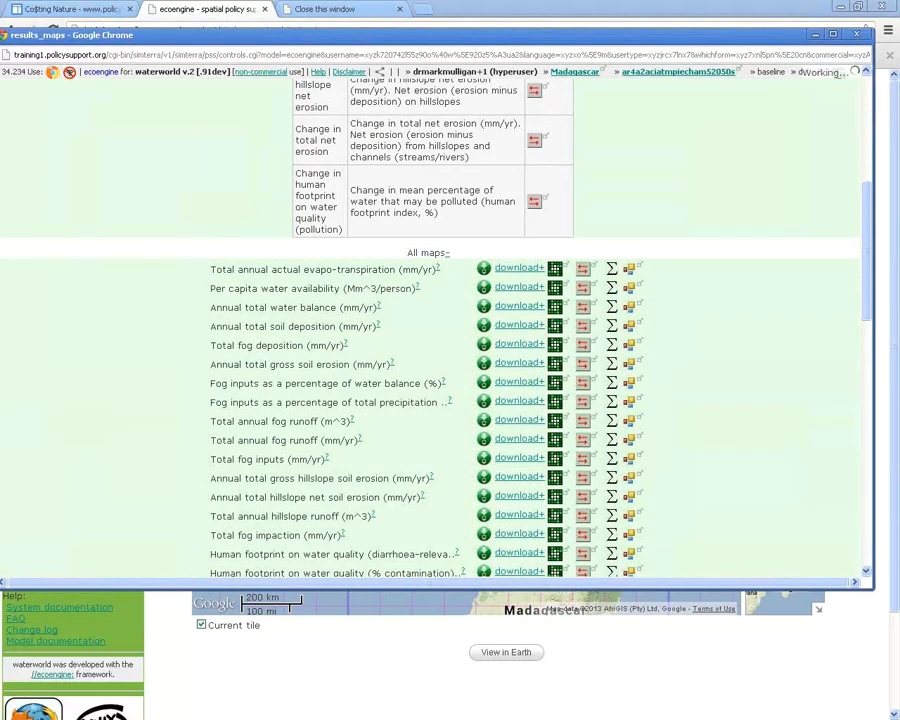
click(446, 253)
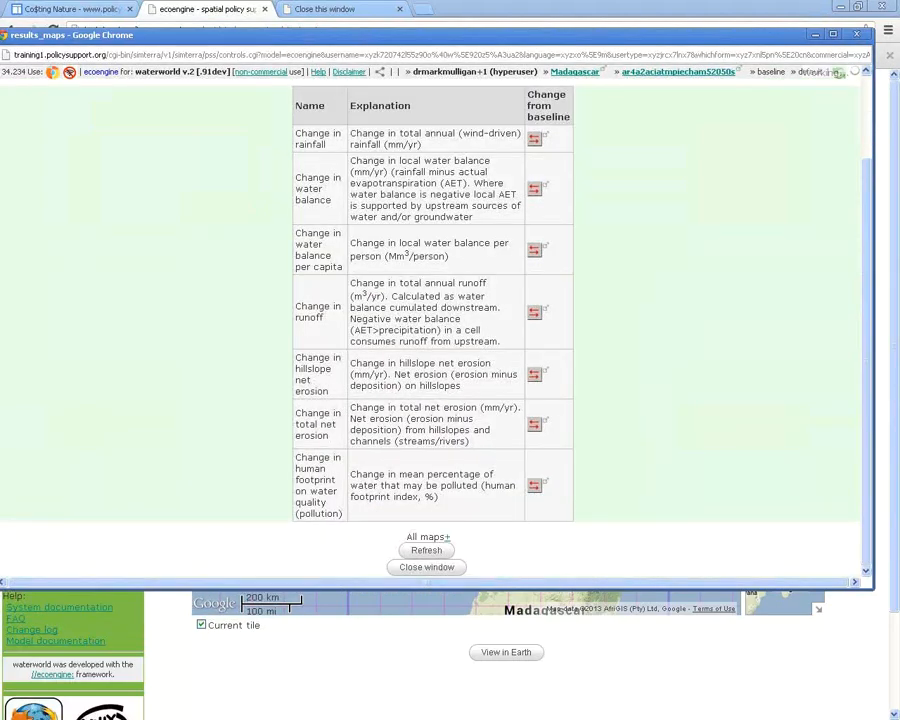
click(447, 537)
scroll(430, 330, down, 4)
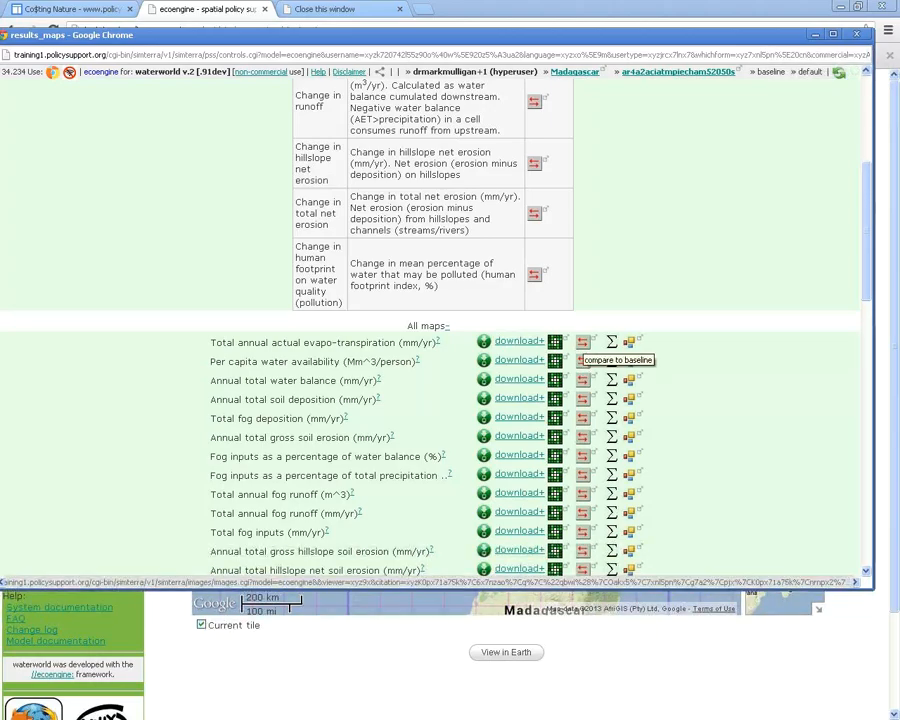
Compare one listed map with baseline, then close the results maps window
click(580, 357)
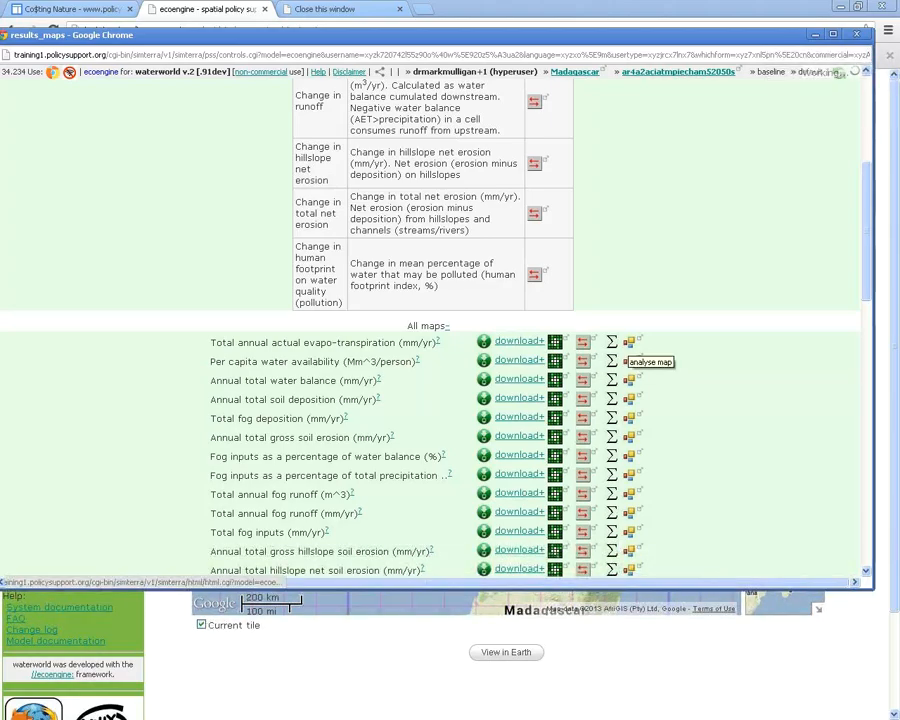
scroll(430, 330, down, 12)
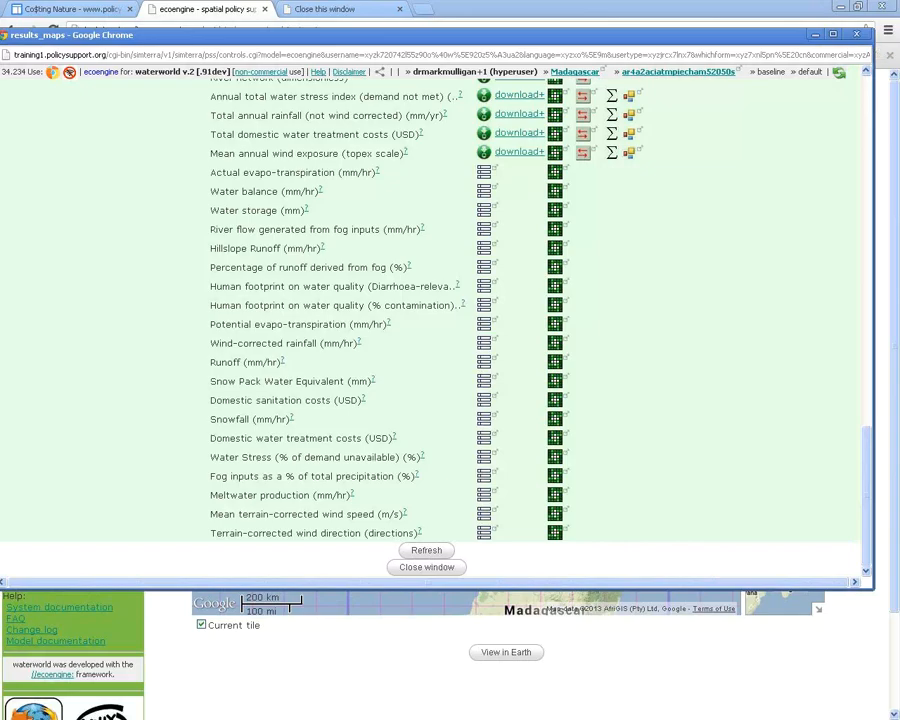
click(857, 34)
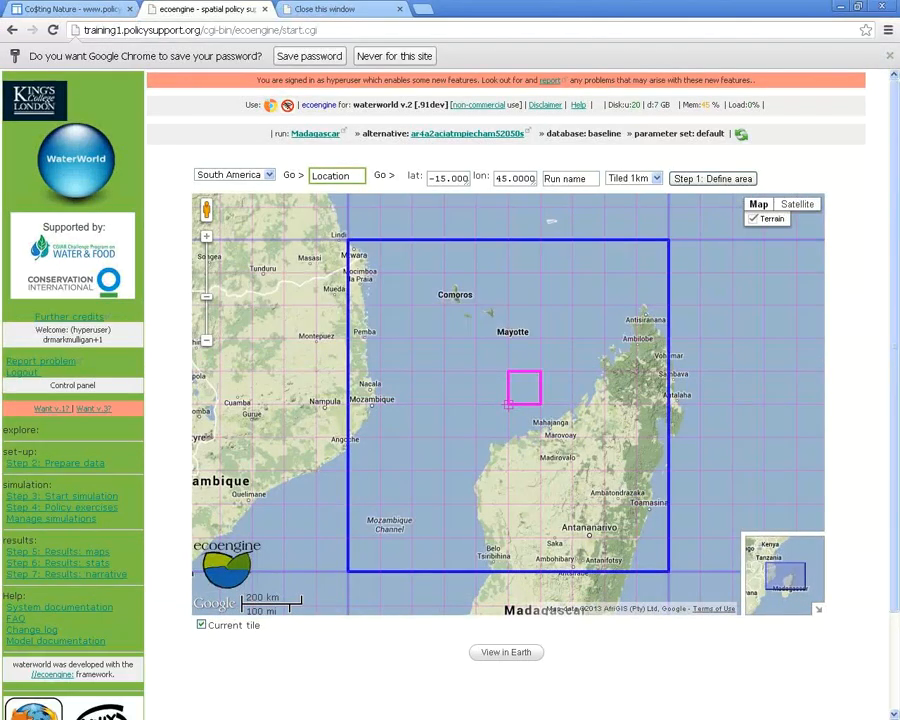